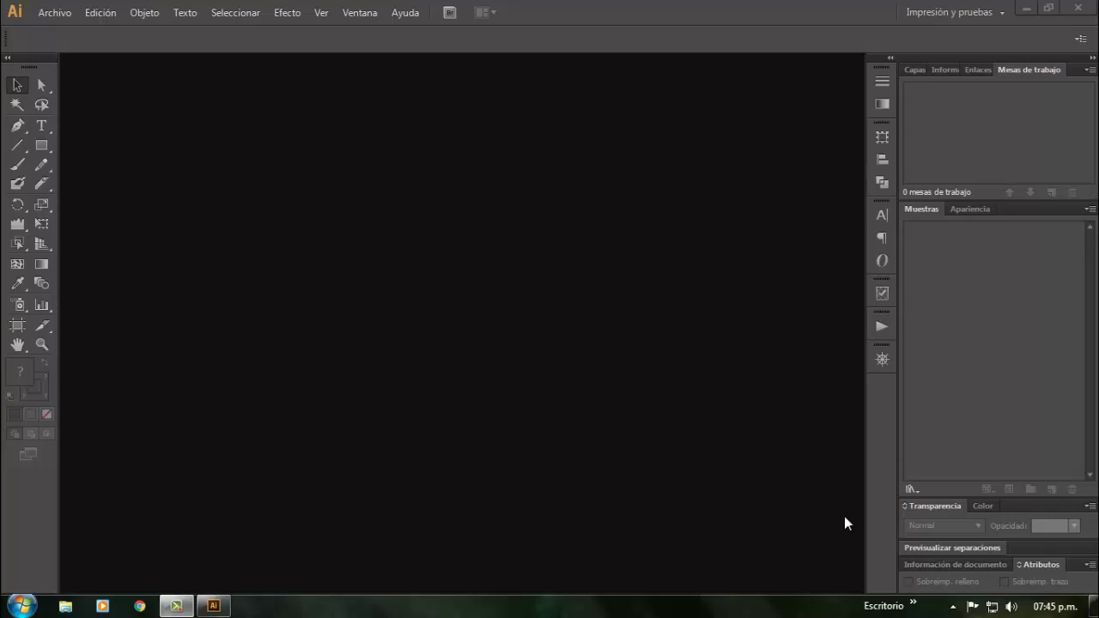
Switch to Chrome, search Google Images for "postres" and browse the dessert pictures
{"action": "left_click", "coordinate": [139, 606]}
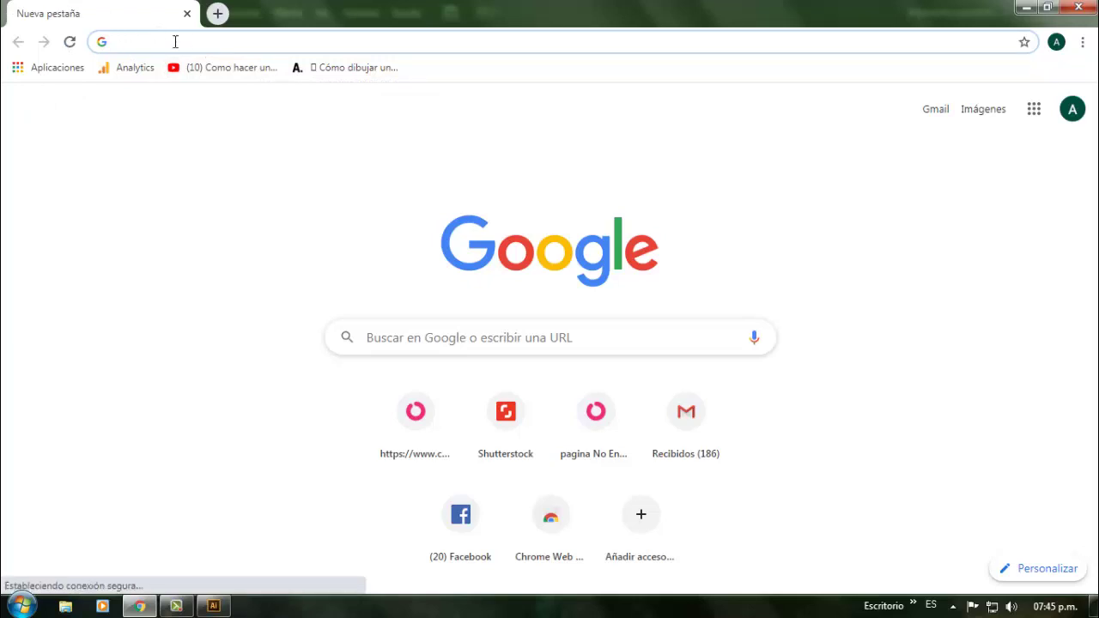
{"action": "type", "text": "postr"}
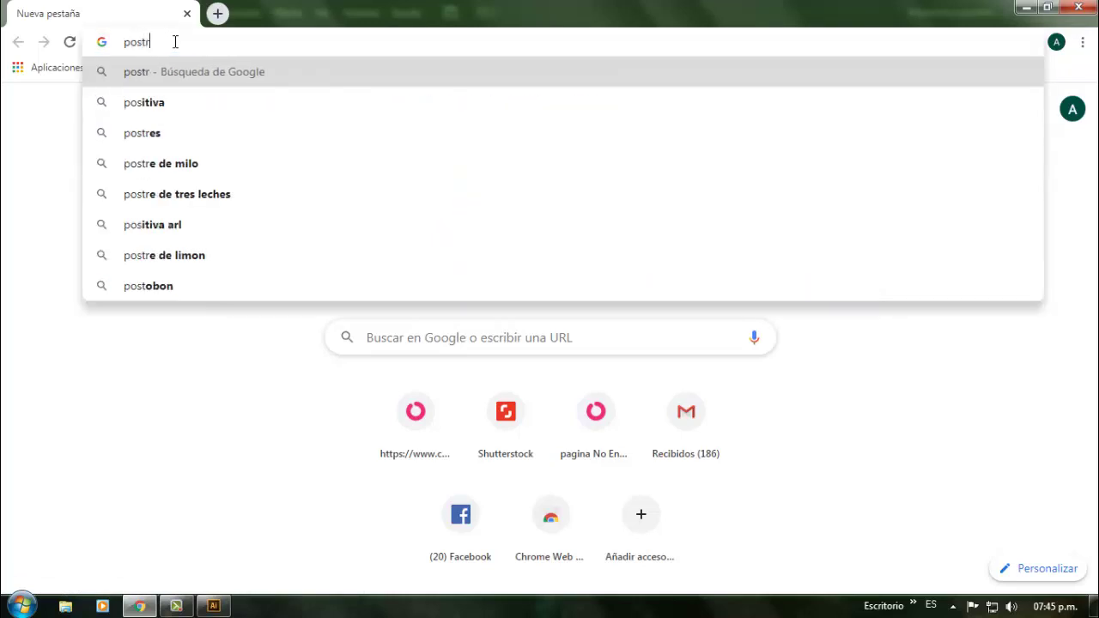
{"action": "type", "text": "es"}
{"action": "key", "text": "Return"}
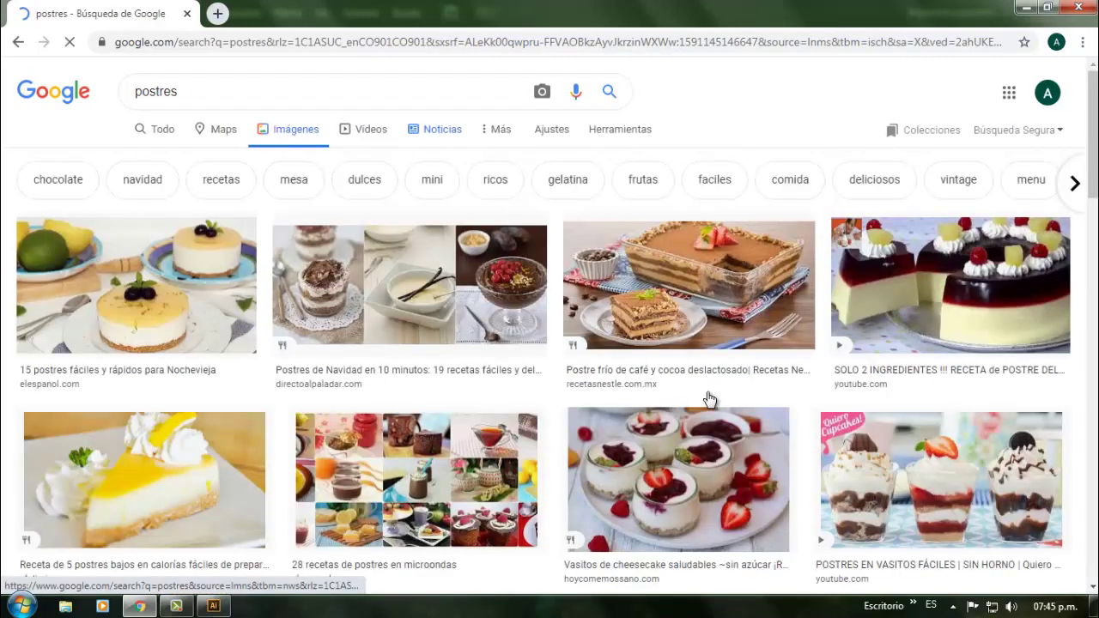
{"action": "scroll", "coordinate": [711, 392], "scroll_direction": "down", "scroll_amount": 3}
{"action": "scroll", "coordinate": [711, 392], "scroll_direction": "down", "scroll_amount": 5}
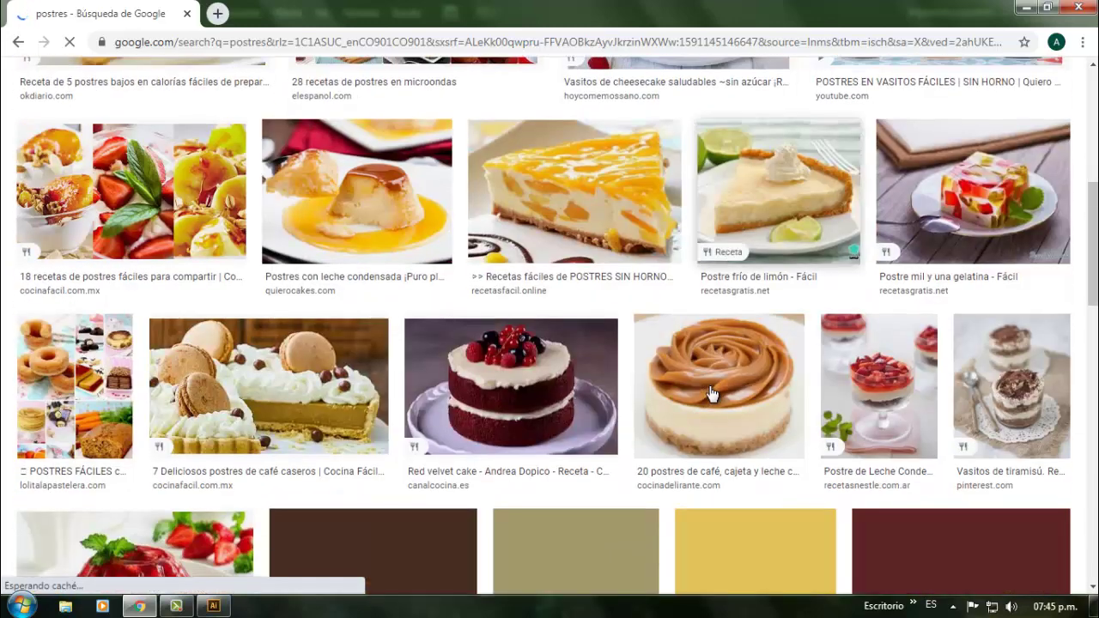
{"action": "scroll", "coordinate": [710, 392], "scroll_direction": "down", "scroll_amount": 4}
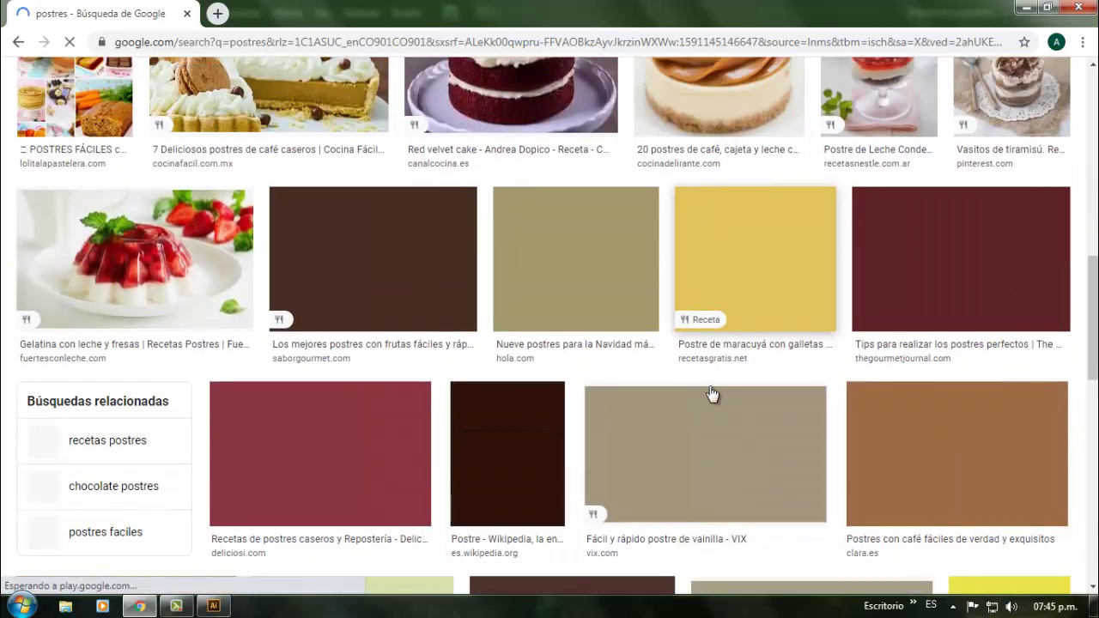
{"action": "scroll", "coordinate": [711, 392], "scroll_direction": "up", "scroll_amount": 4}
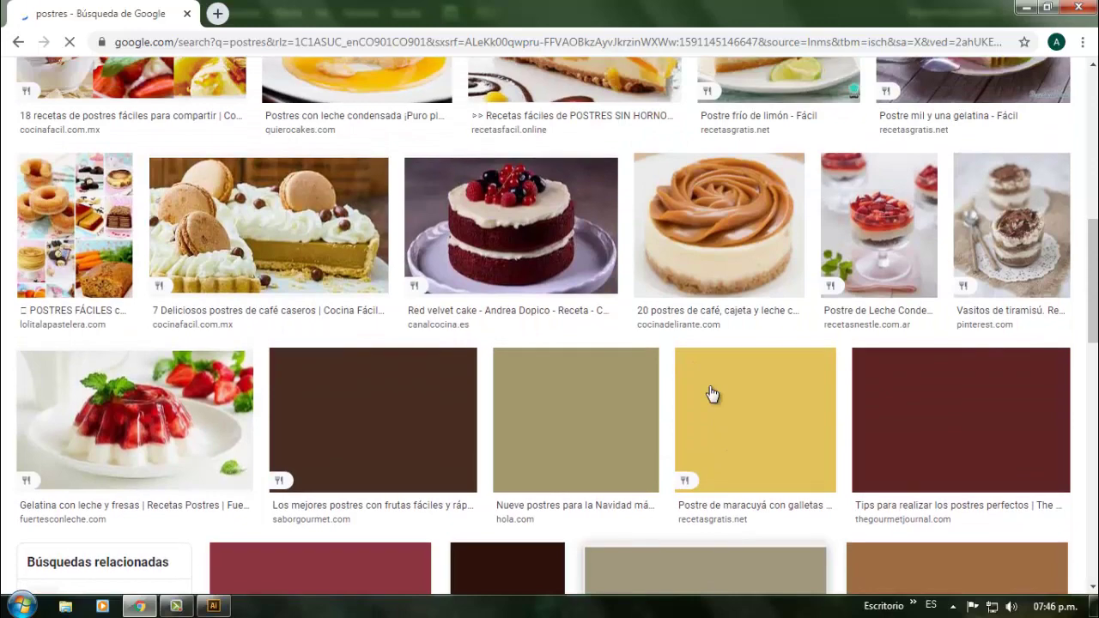
{"action": "scroll", "coordinate": [711, 392], "scroll_direction": "up", "scroll_amount": 10}
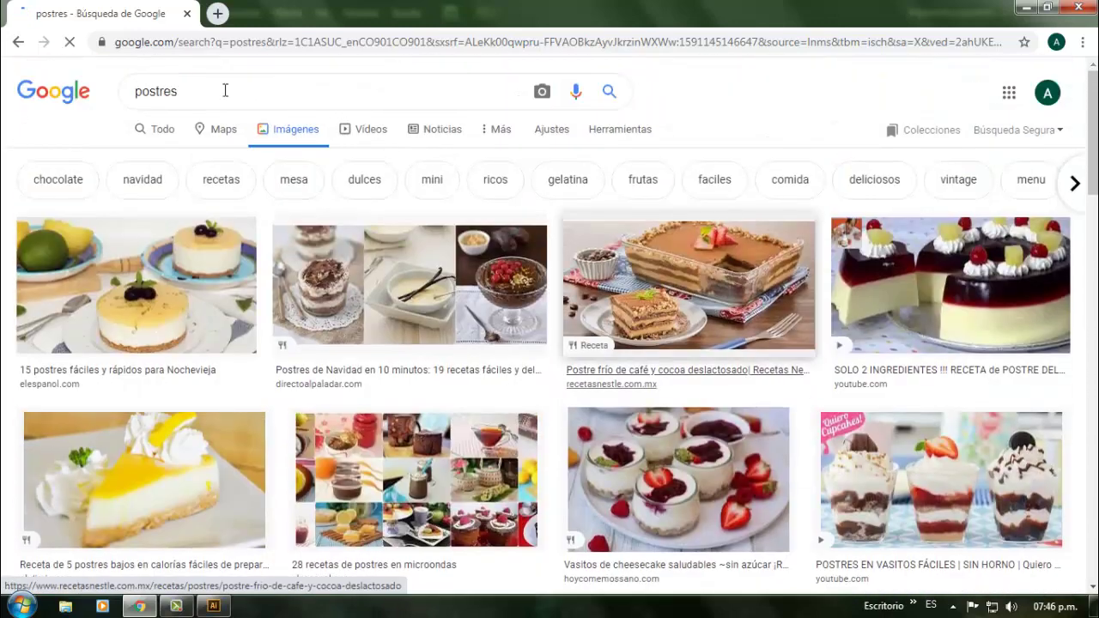
Change the image search to "postre .png" and look over the results
{"action": "left_click", "coordinate": [203, 89]}
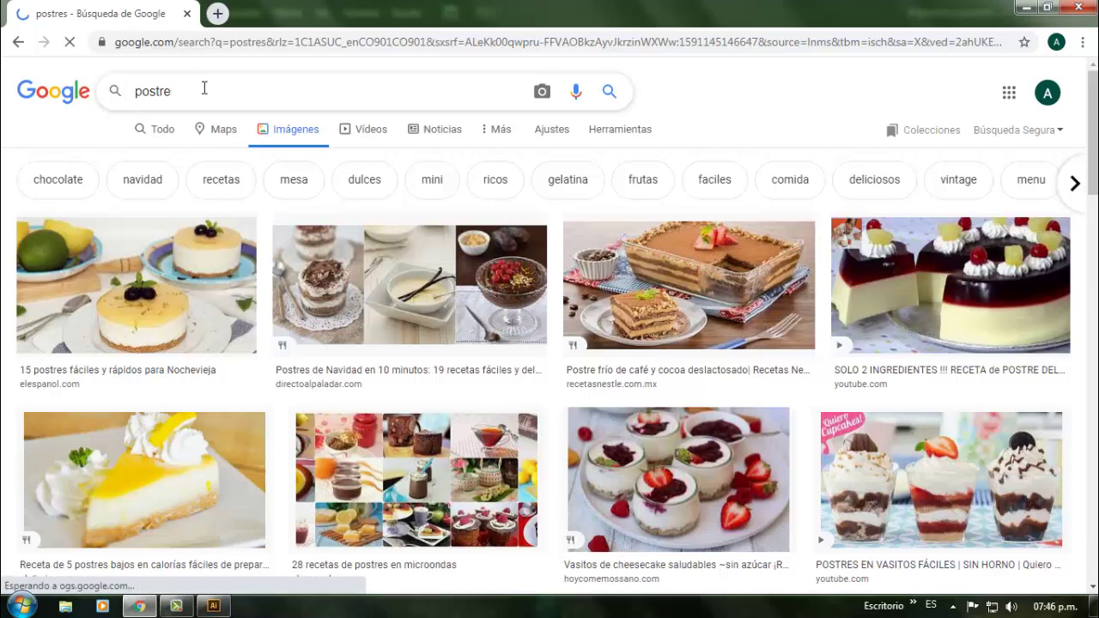
{"action": "type", "text": ".png"}
{"action": "key", "text": "Return"}
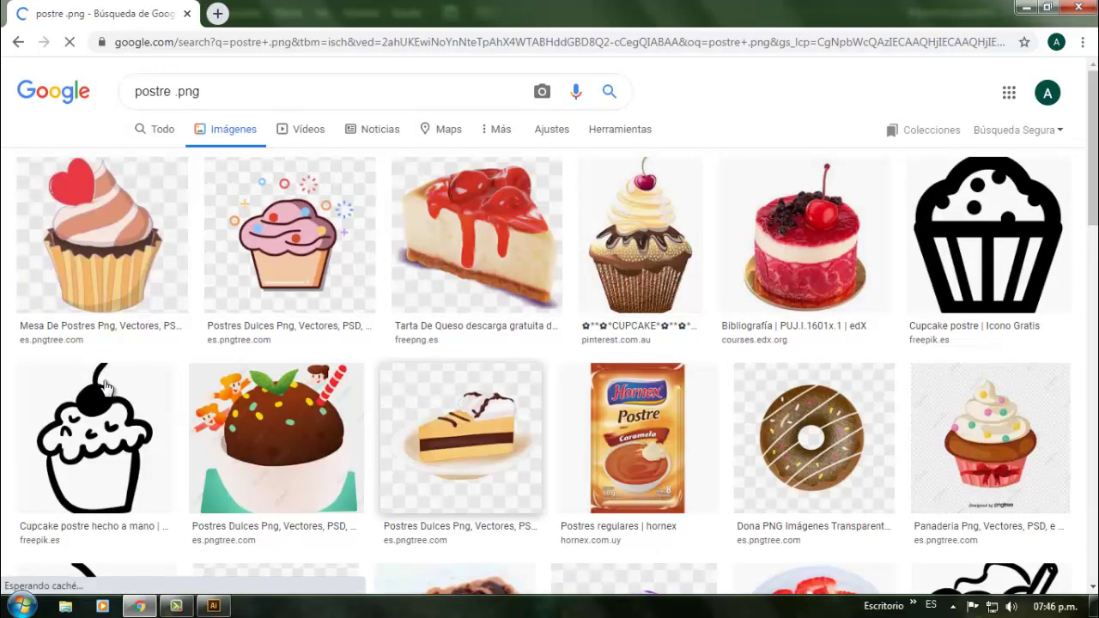
{"action": "scroll", "coordinate": [760, 313], "scroll_direction": "down", "scroll_amount": 2}
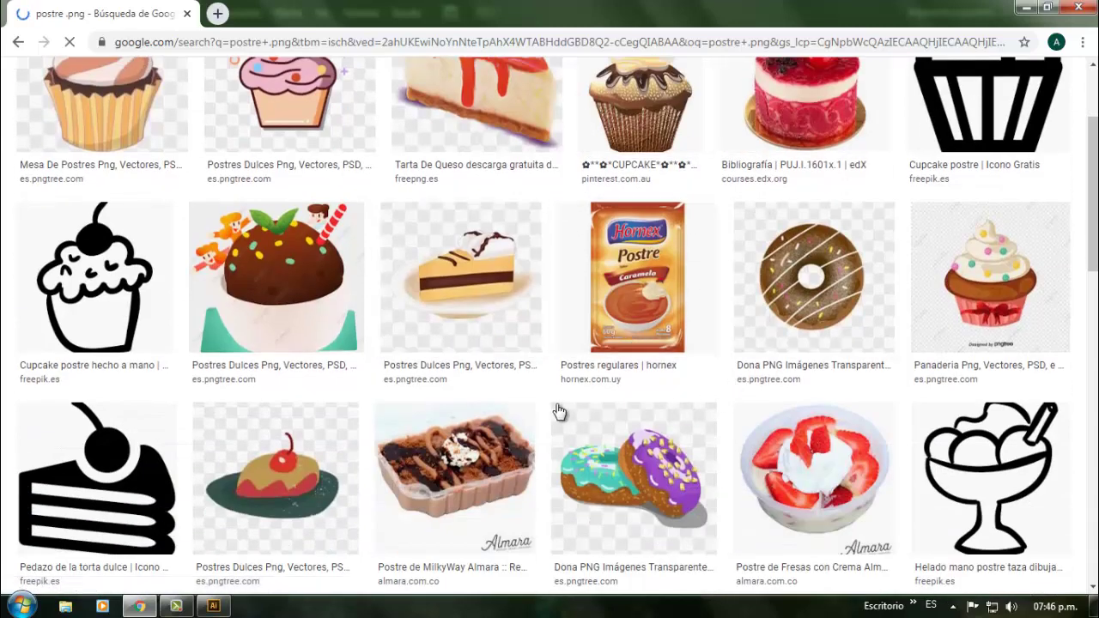
{"action": "scroll", "coordinate": [639, 264], "scroll_direction": "up", "scroll_amount": 2}
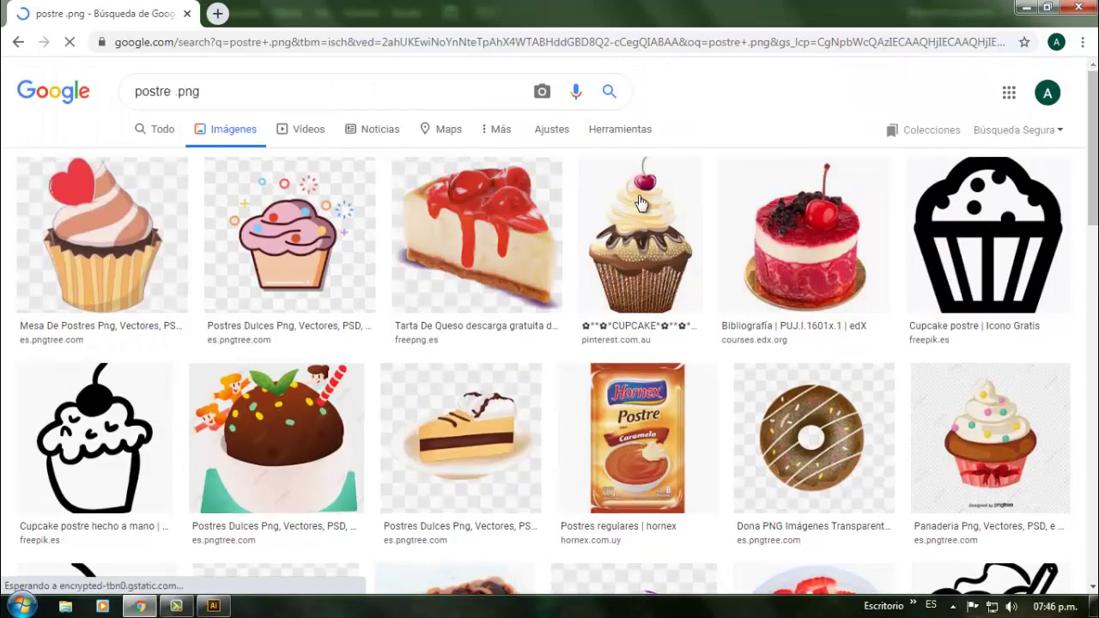
Open the preview of the chocolate cupcake with a cherry and save the image as a PNG in the Descargas folder
{"action": "left_click", "coordinate": [639, 264]}
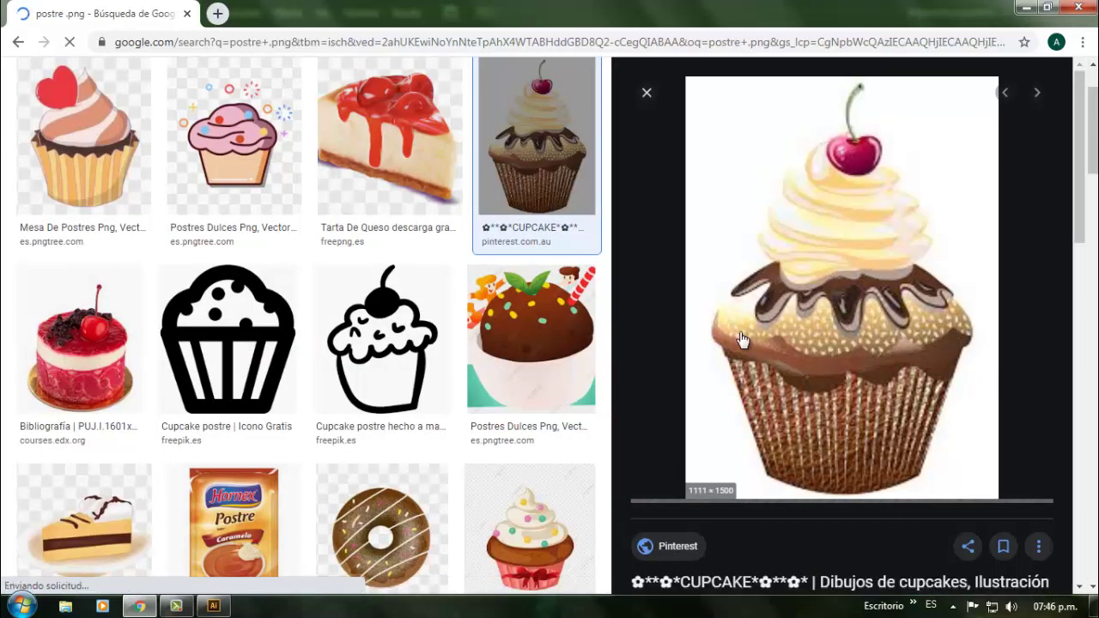
{"action": "right_click", "coordinate": [856, 283]}
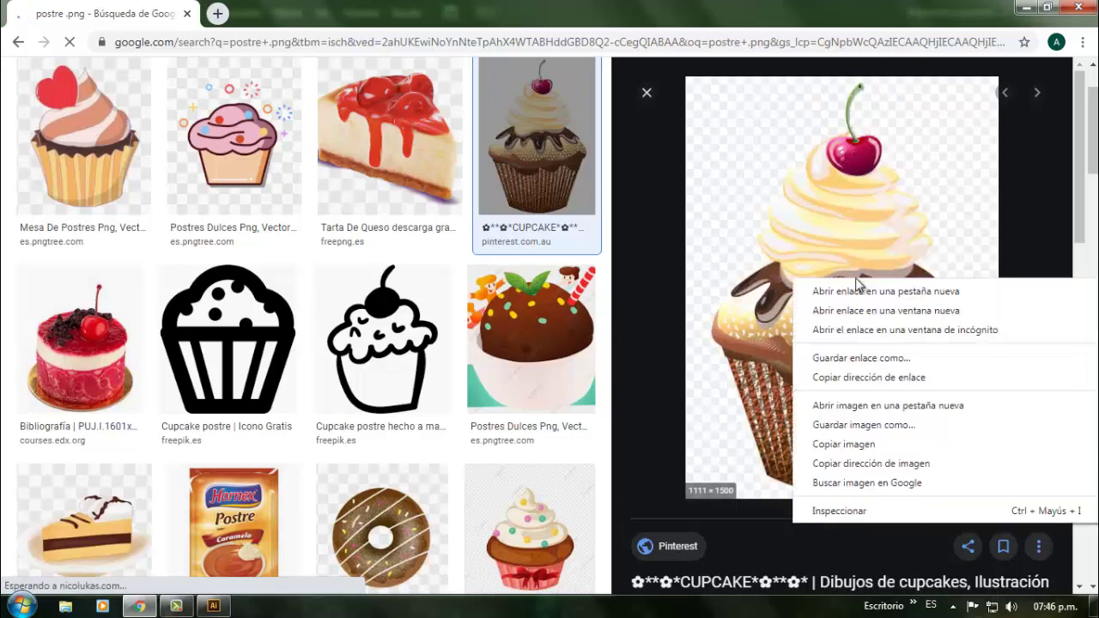
{"action": "left_click", "coordinate": [877, 428]}
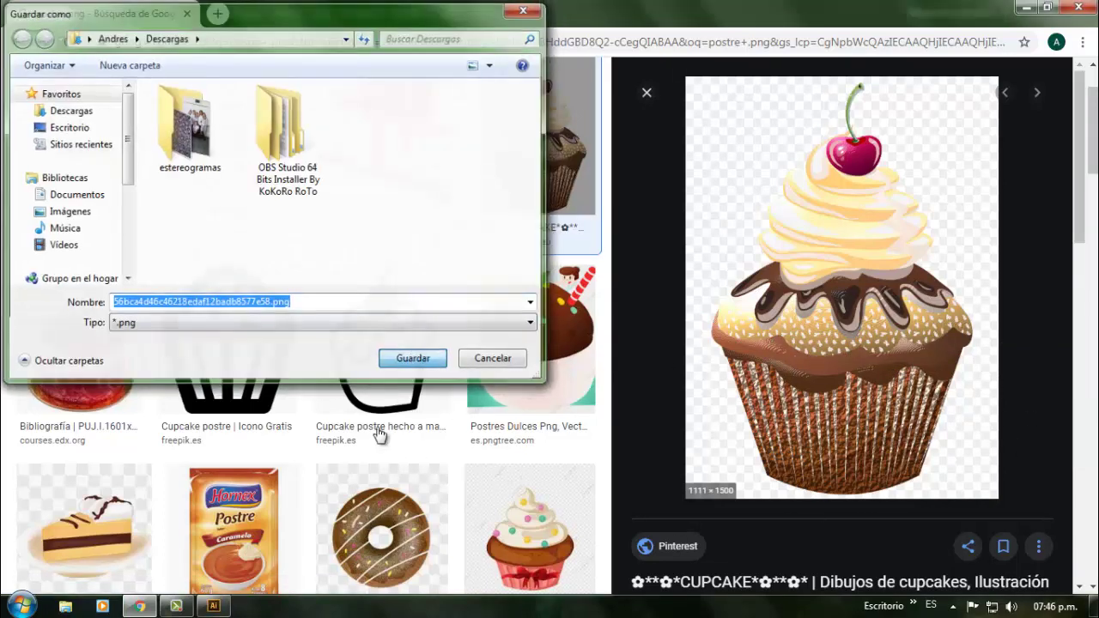
{"action": "key", "text": "Return"}
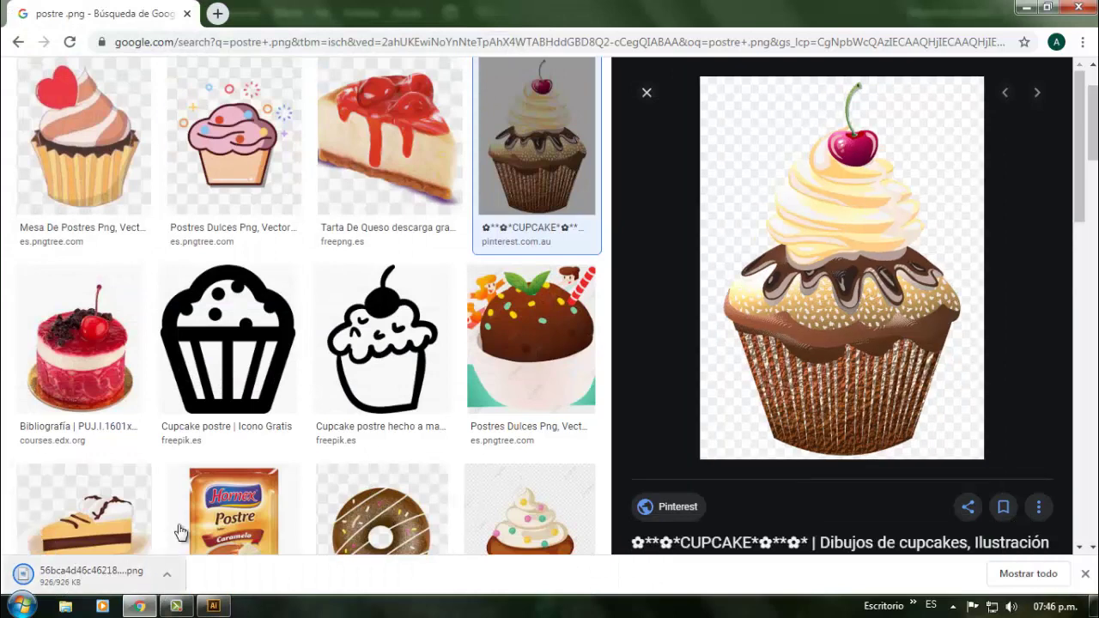
{"action": "scroll", "coordinate": [559, 373], "scroll_direction": "up", "scroll_amount": 2}
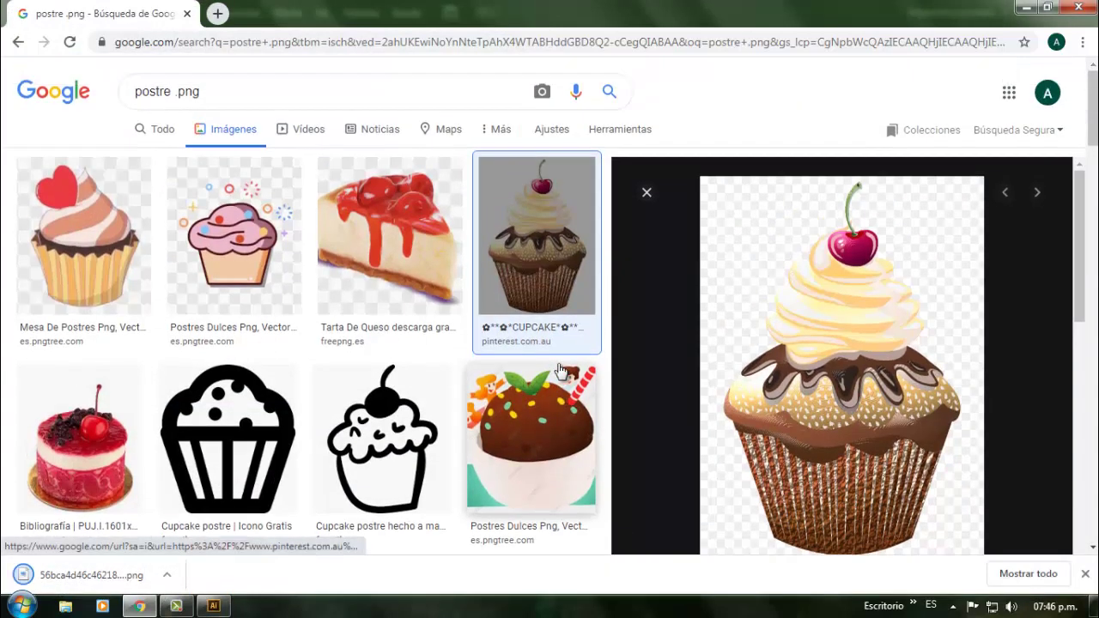
{"action": "left_click", "coordinate": [199, 89]}
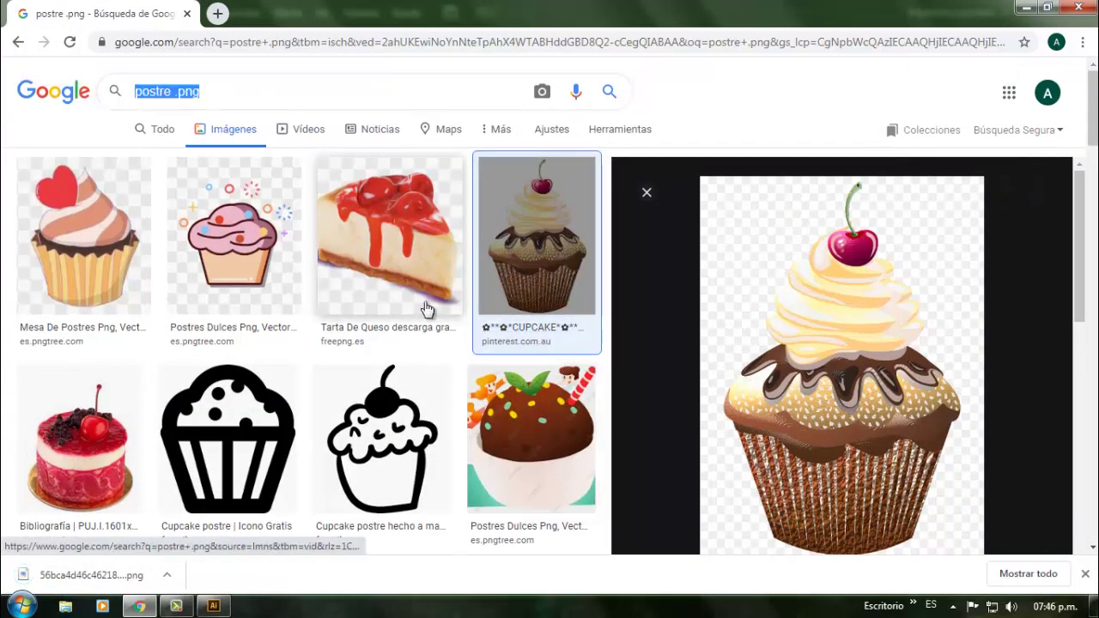
{"action": "scroll", "coordinate": [427, 309], "scroll_direction": "down", "scroll_amount": 4}
{"action": "scroll", "coordinate": [433, 309], "scroll_direction": "up", "scroll_amount": 4}
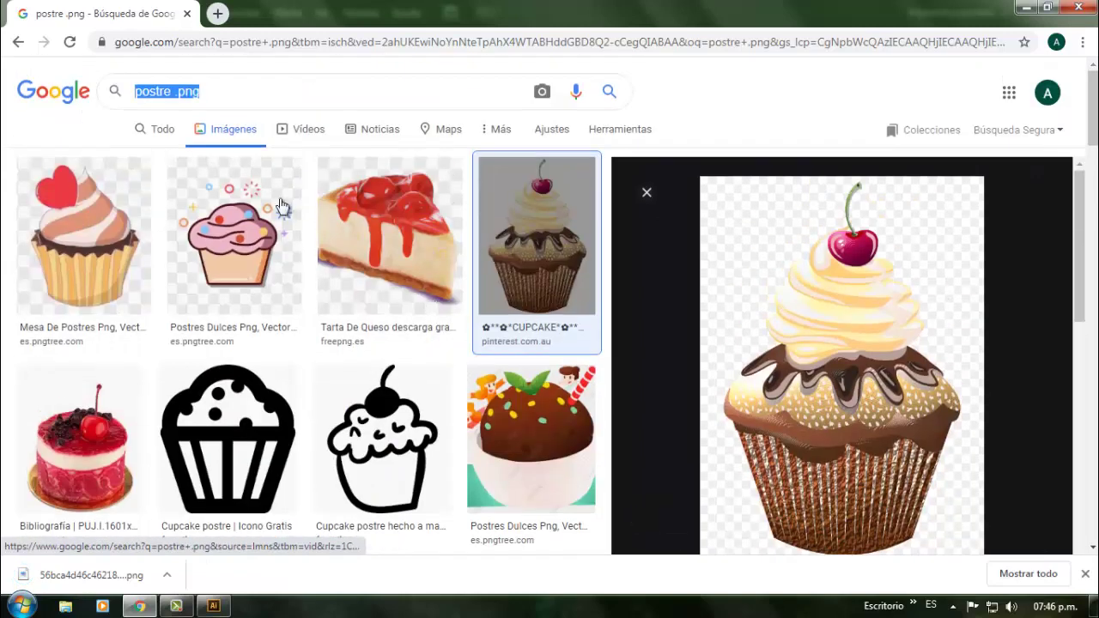
{"action": "left_click", "coordinate": [254, 85]}
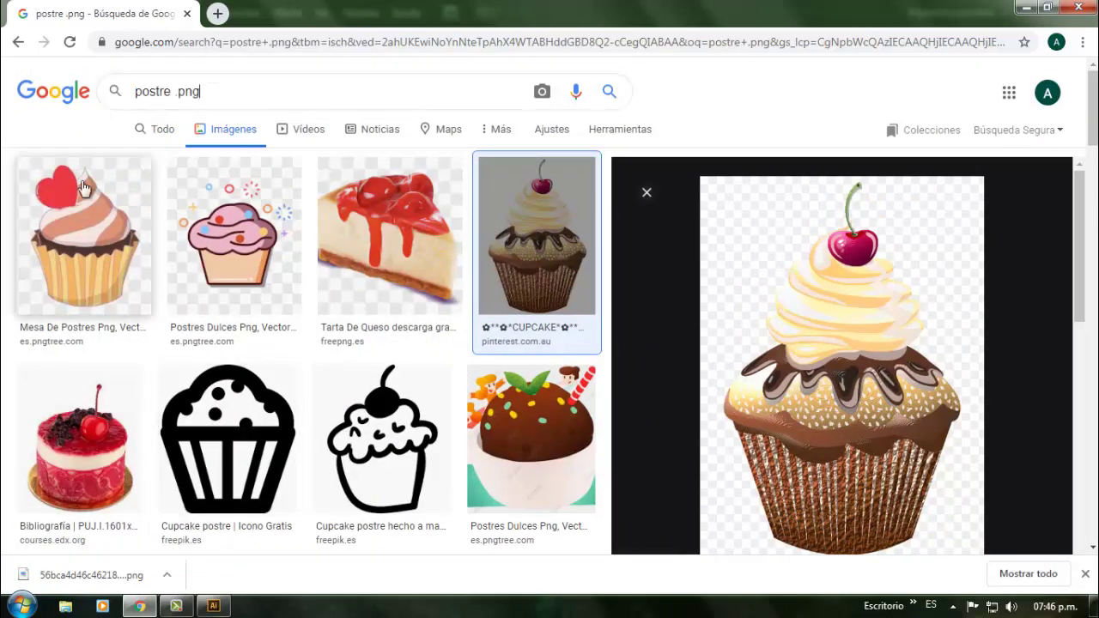
Switch to Illustrator and create a new A4 document in centimetres with portrait orientation
{"action": "left_click", "coordinate": [213, 608]}
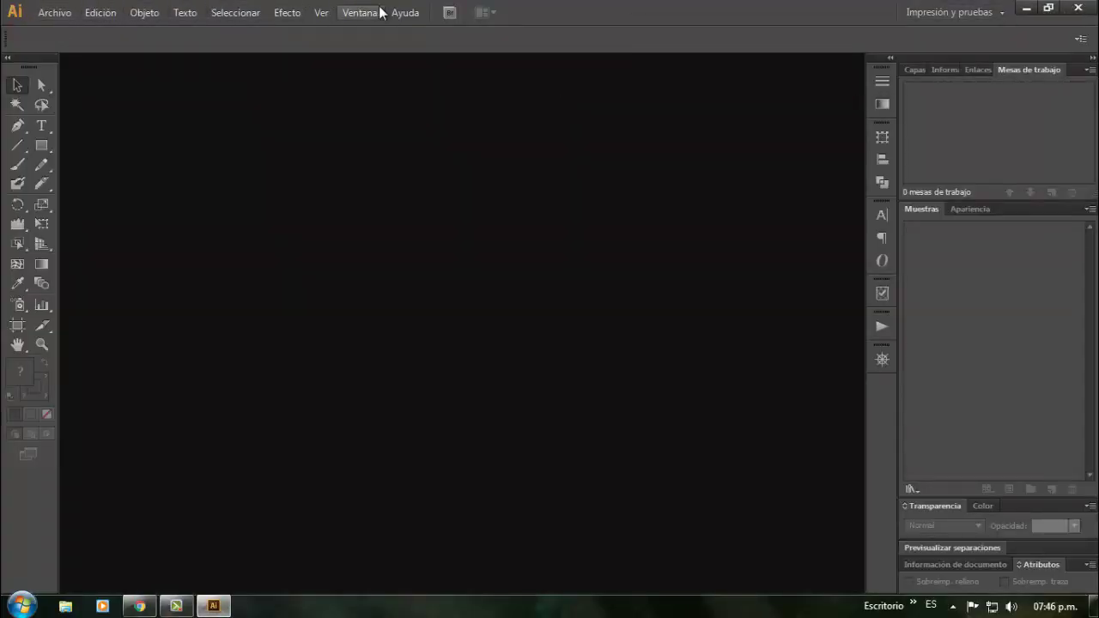
{"action": "left_click", "coordinate": [69, 13]}
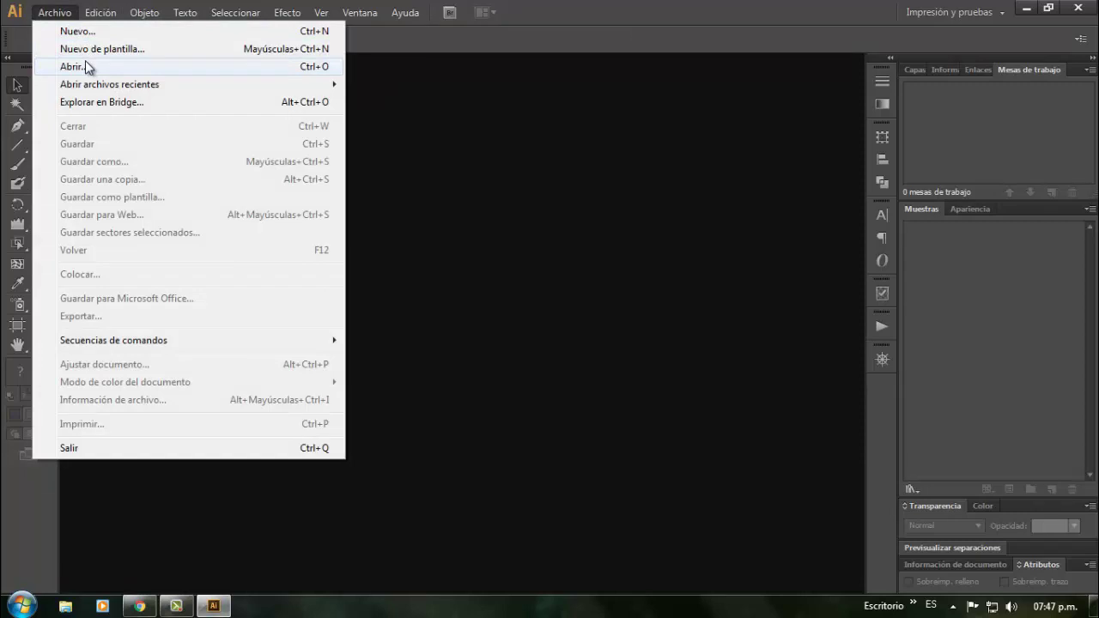
{"action": "mouse_move", "coordinate": [185, 86]}
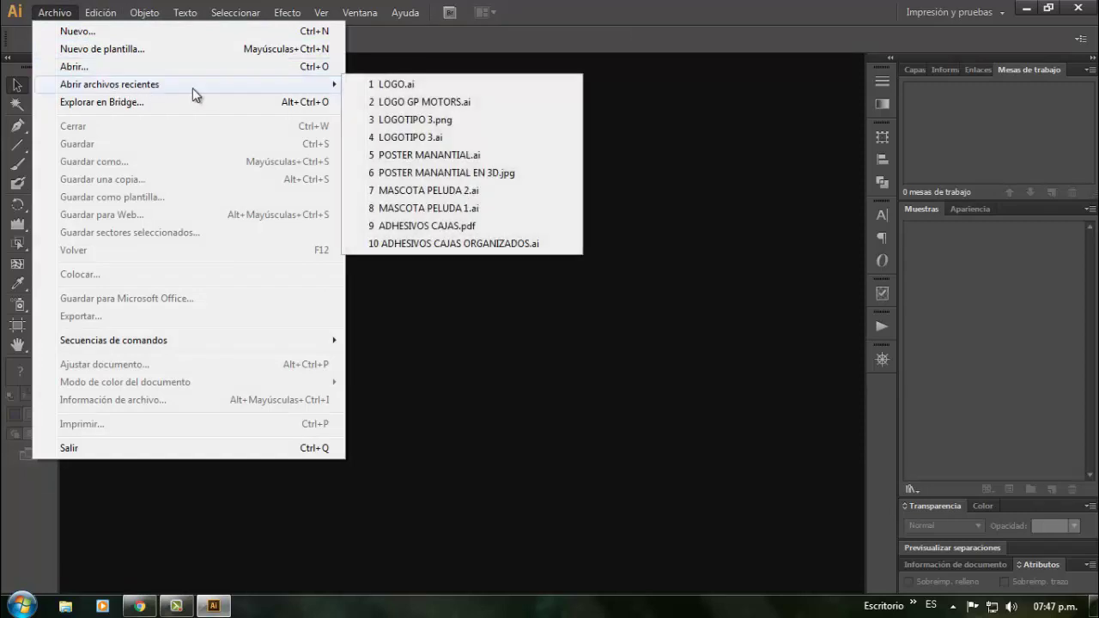
{"action": "left_click", "coordinate": [83, 33]}
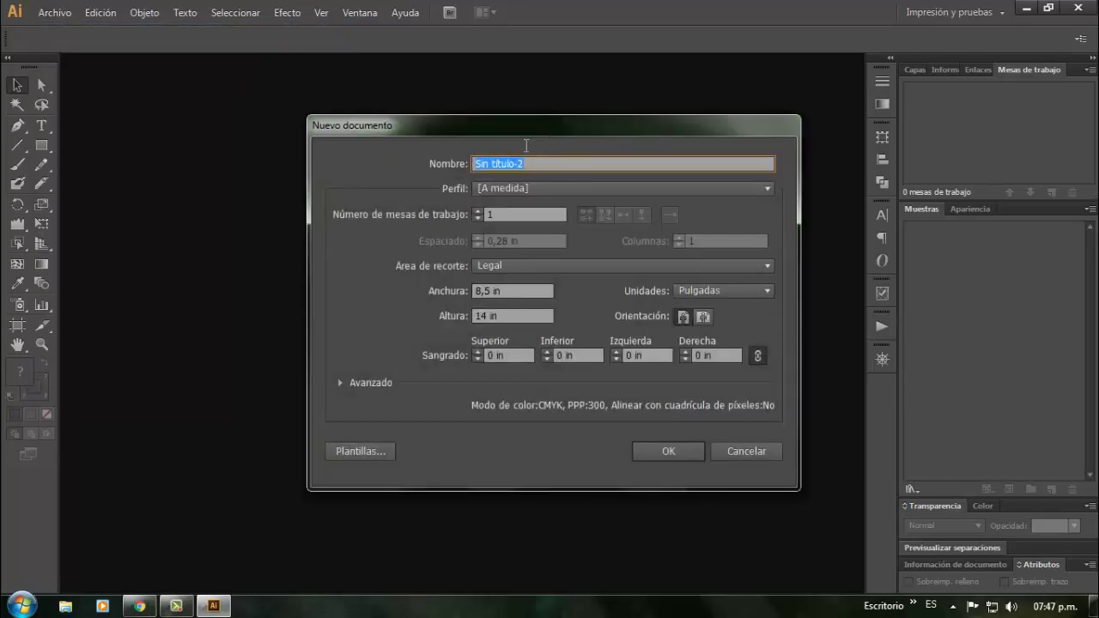
{"action": "left_click", "coordinate": [566, 267]}
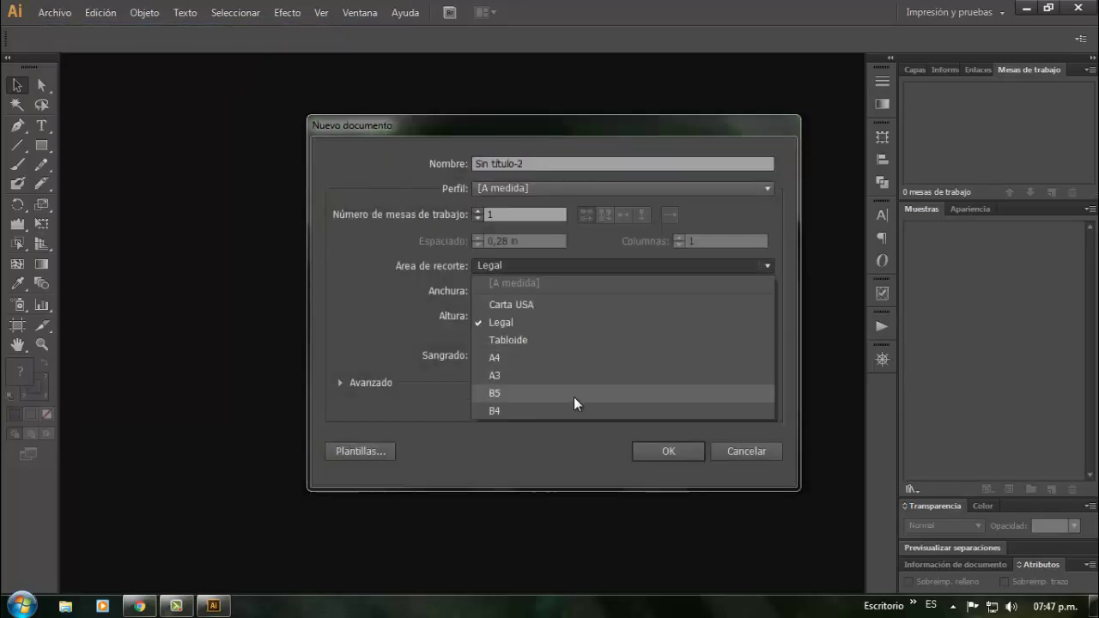
{"action": "left_click", "coordinate": [518, 363]}
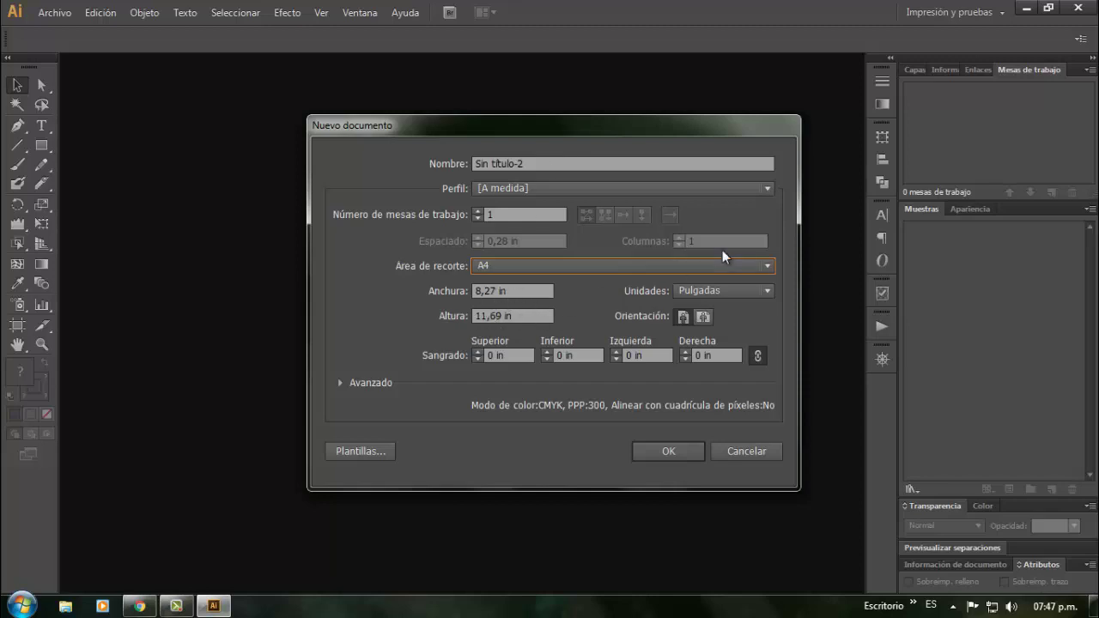
{"action": "left_click", "coordinate": [705, 289]}
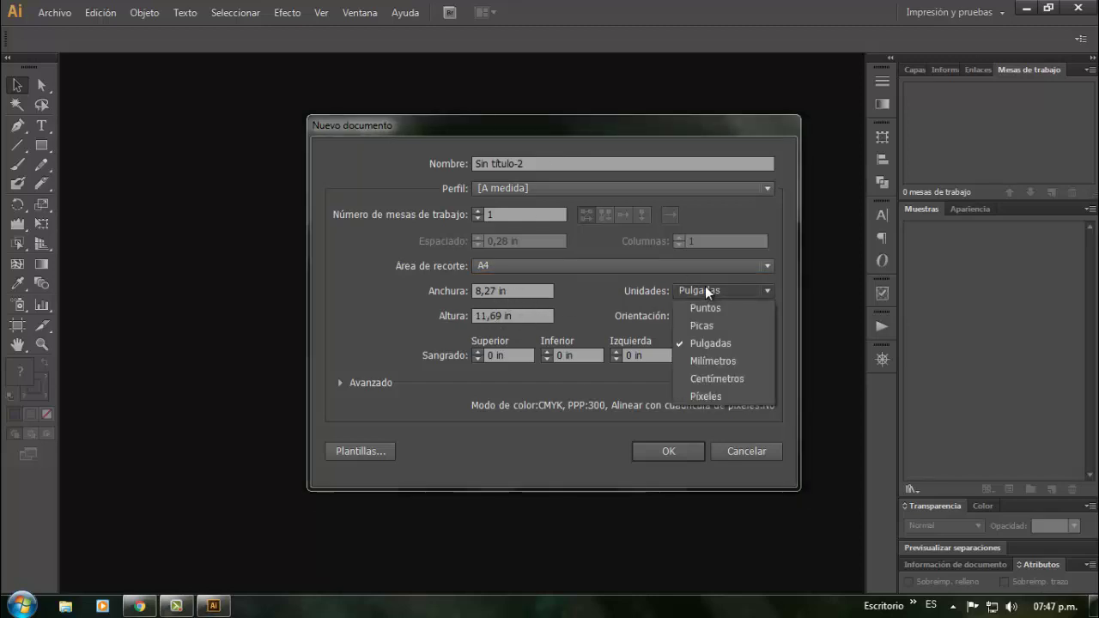
{"action": "left_click", "coordinate": [730, 377]}
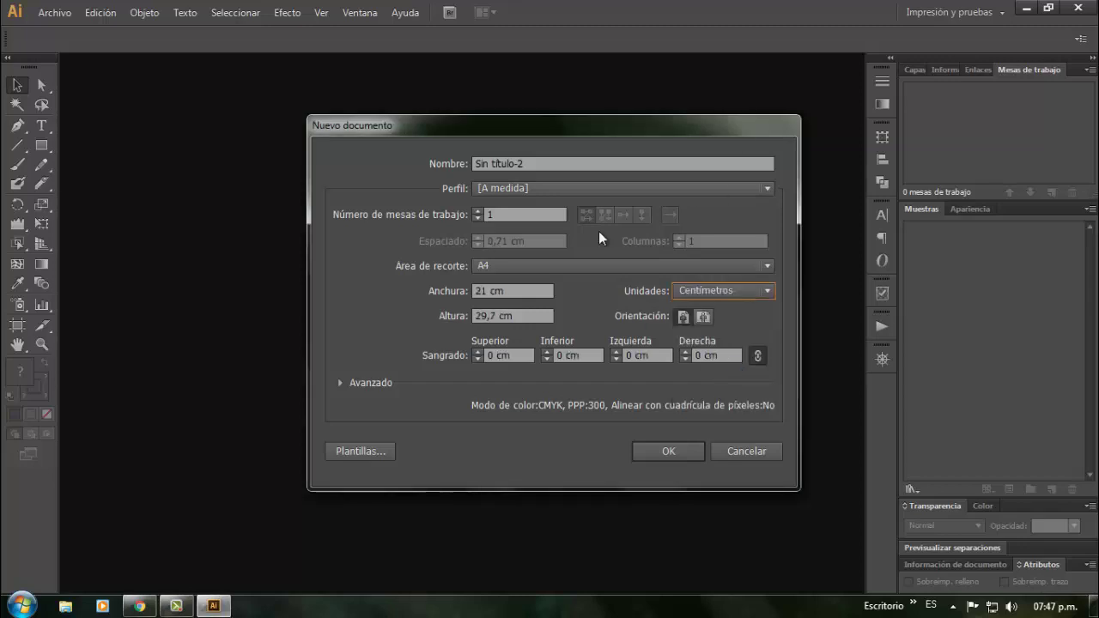
{"action": "left_click", "coordinate": [682, 316]}
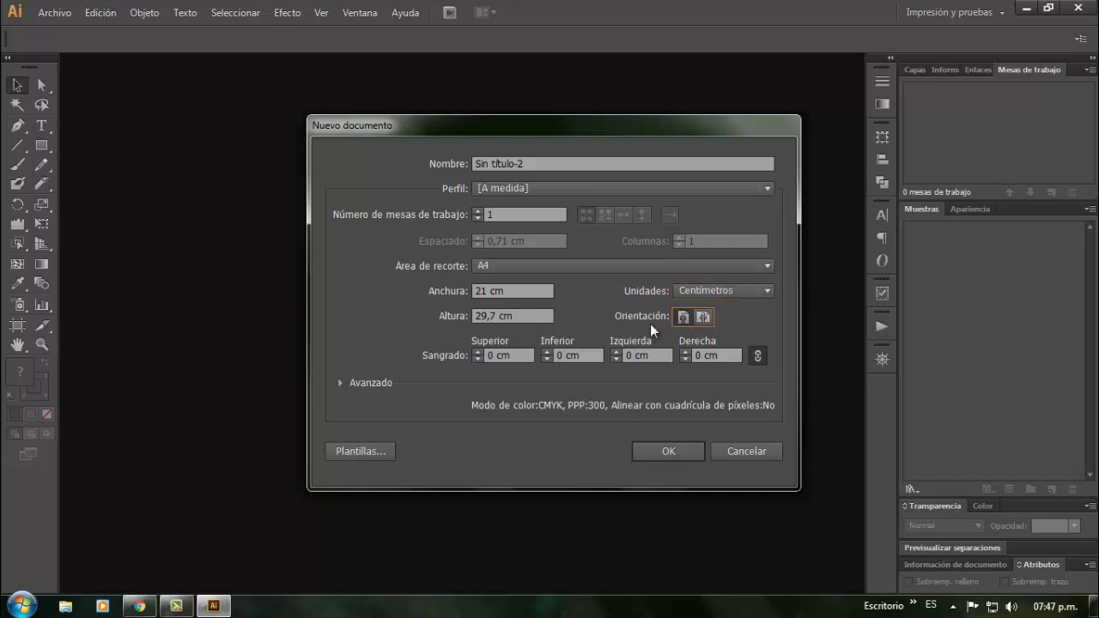
{"action": "left_click", "coordinate": [667, 452]}
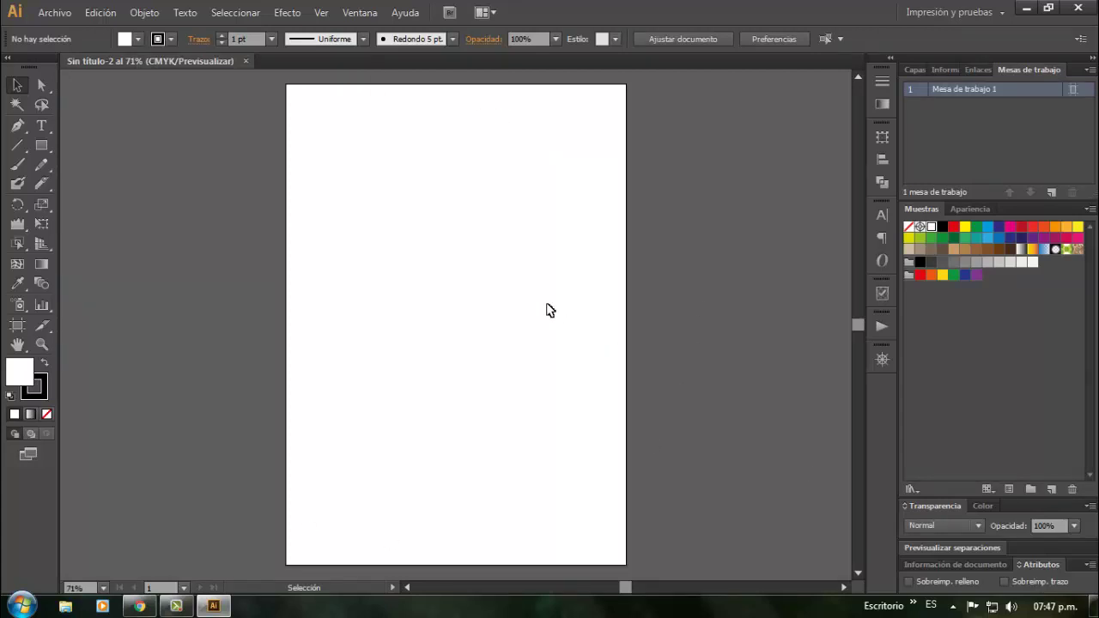
Bring the downloaded cupcake PNG from Chrome's downloads onto the Illustrator artboard as a linked image, in its upper half
{"action": "left_click", "coordinate": [140, 607]}
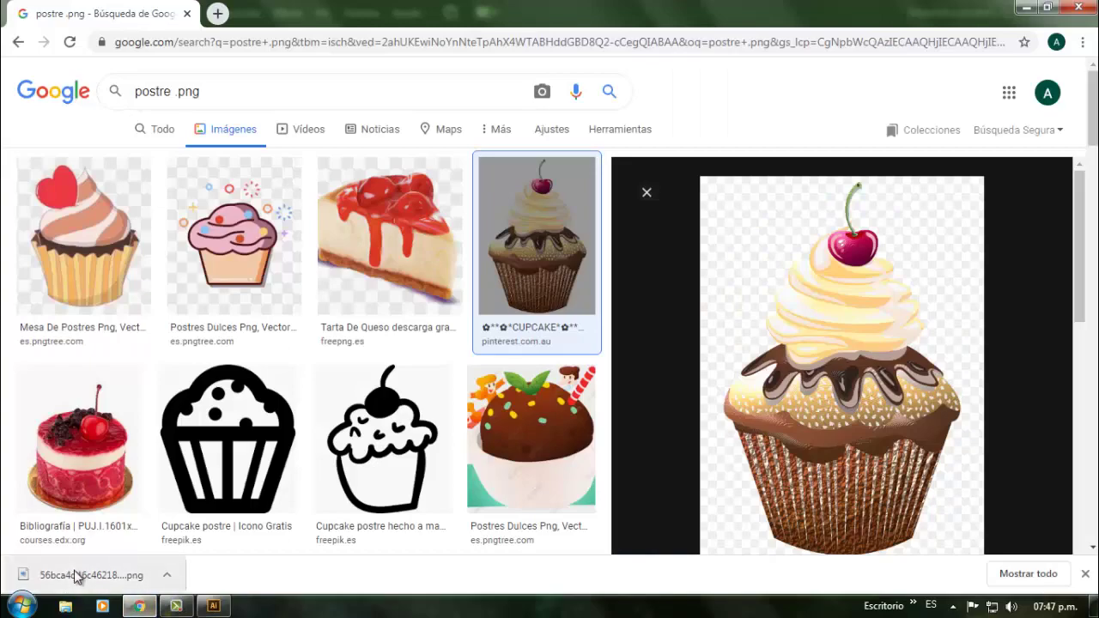
{"action": "left_click_drag", "start_coordinate": [74, 573], "coordinate": [461, 249]}
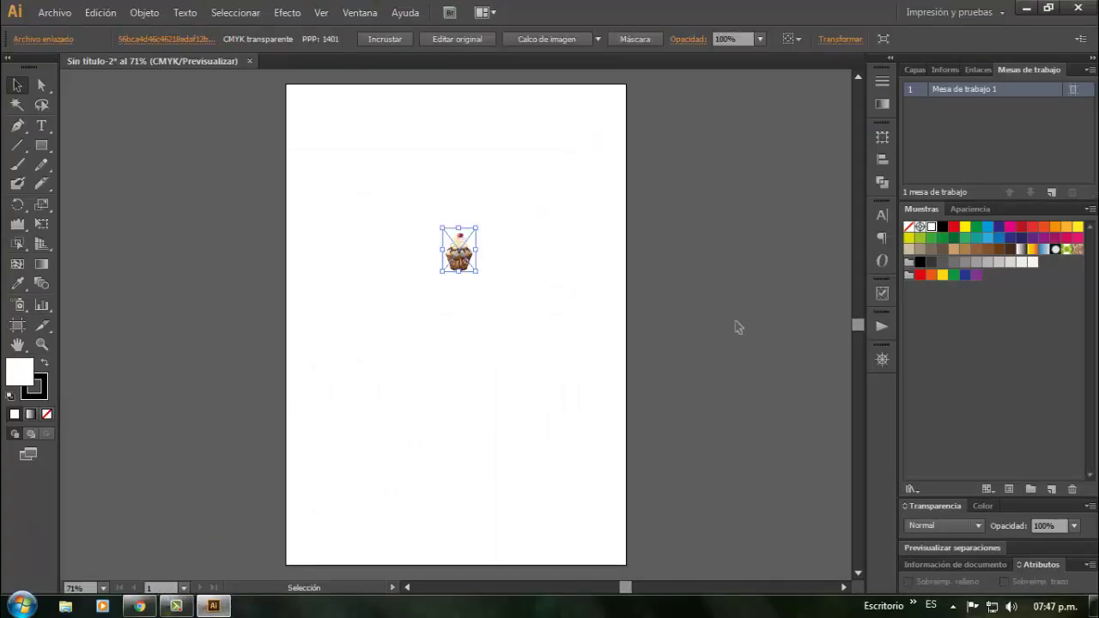
Try embedding the linked cupcake image in the document, and undo the embedding
{"action": "left_click", "coordinate": [386, 38]}
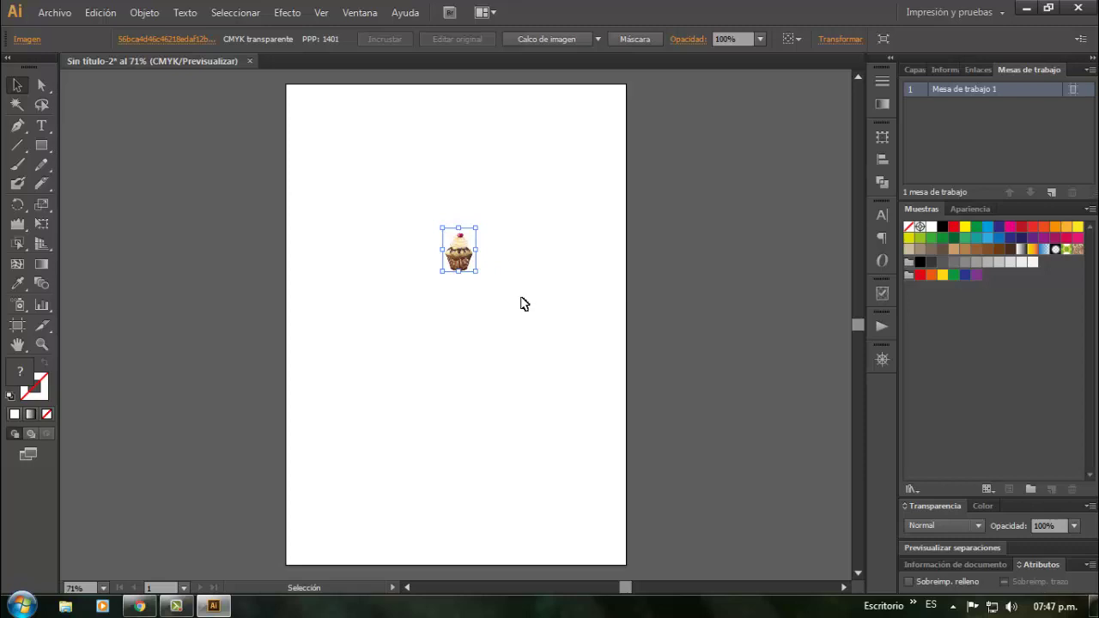
{"action": "key", "text": "ctrl+z"}
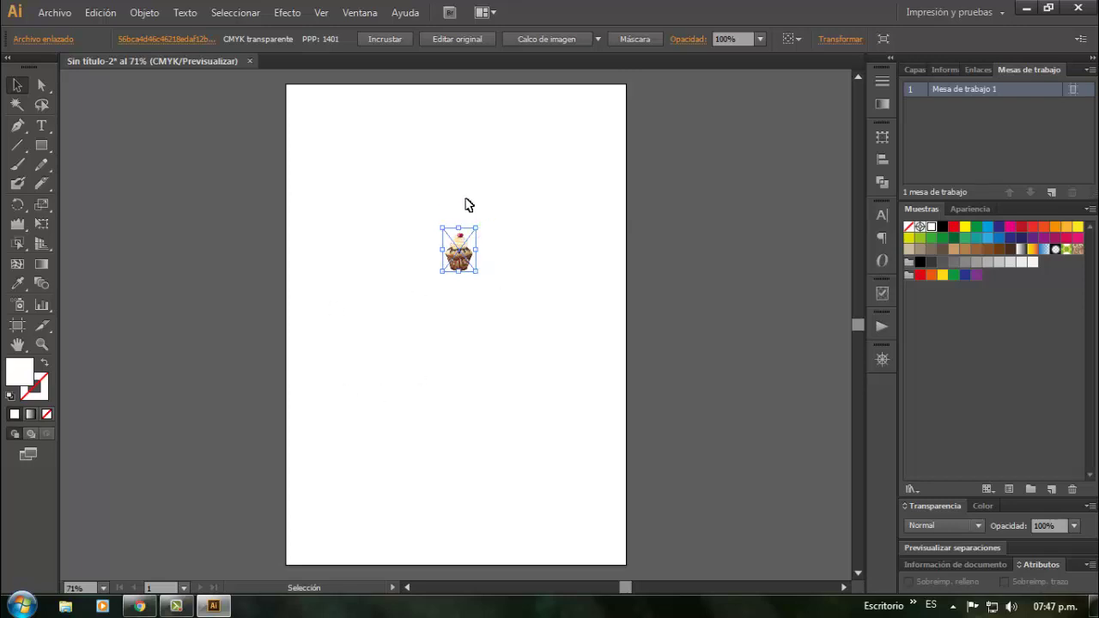
{"action": "left_click", "coordinate": [136, 607]}
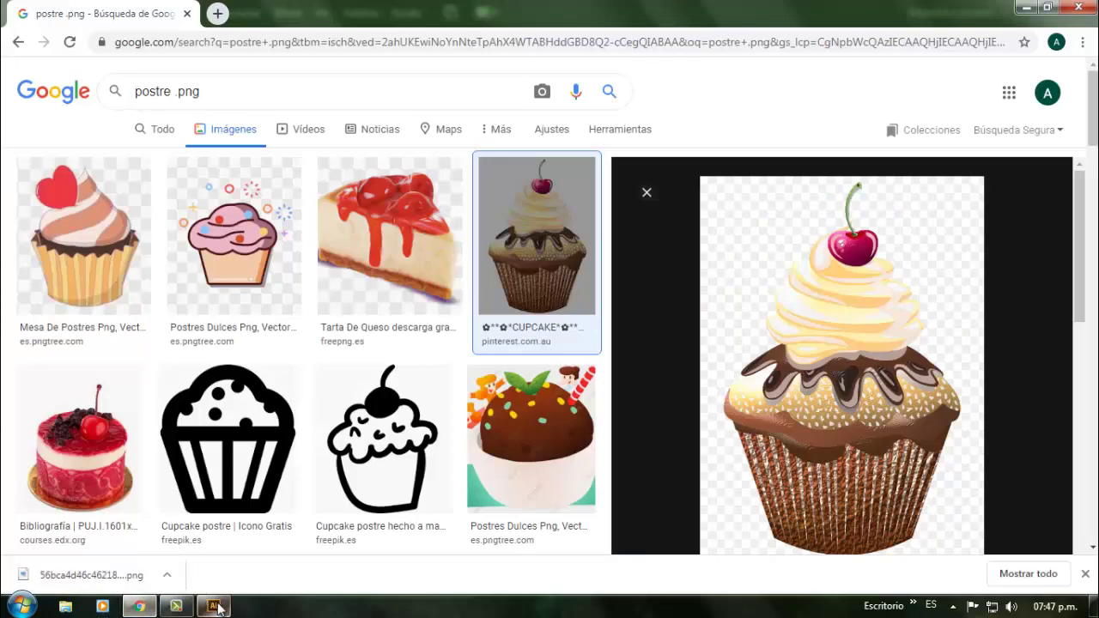
{"action": "left_click", "coordinate": [214, 607]}
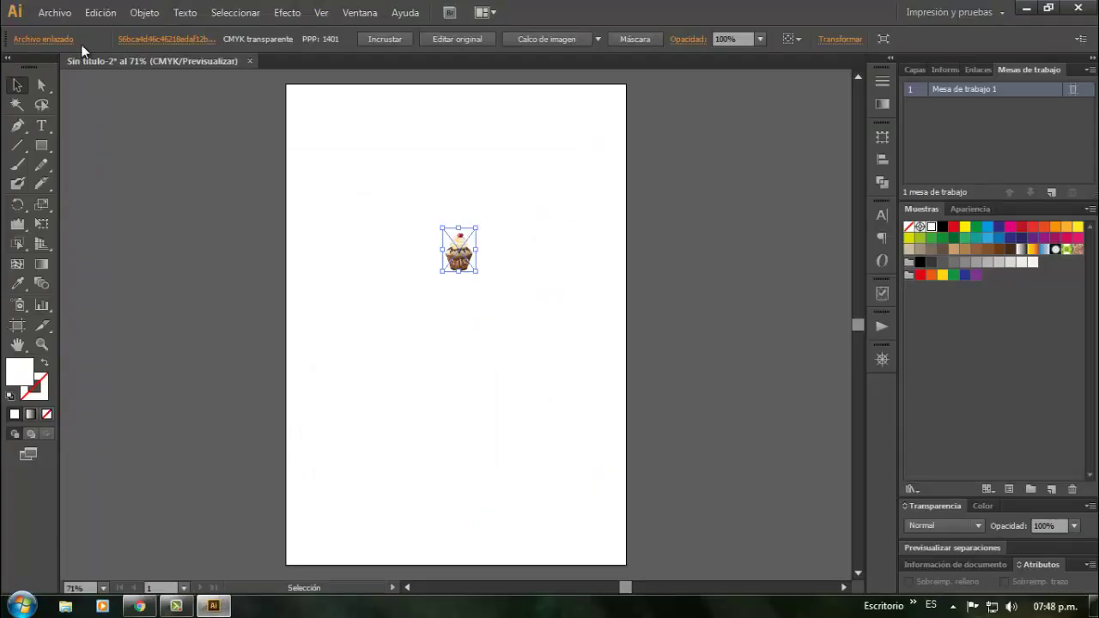
{"action": "left_click", "coordinate": [53, 12]}
{"action": "left_click", "coordinate": [112, 274]}
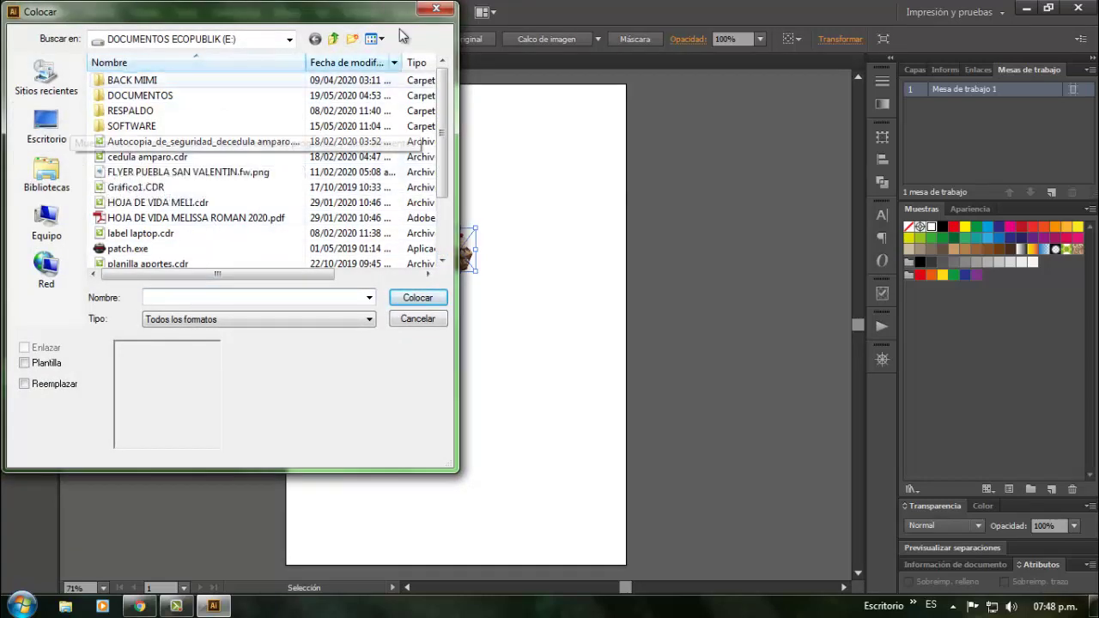
{"action": "left_click", "coordinate": [436, 11]}
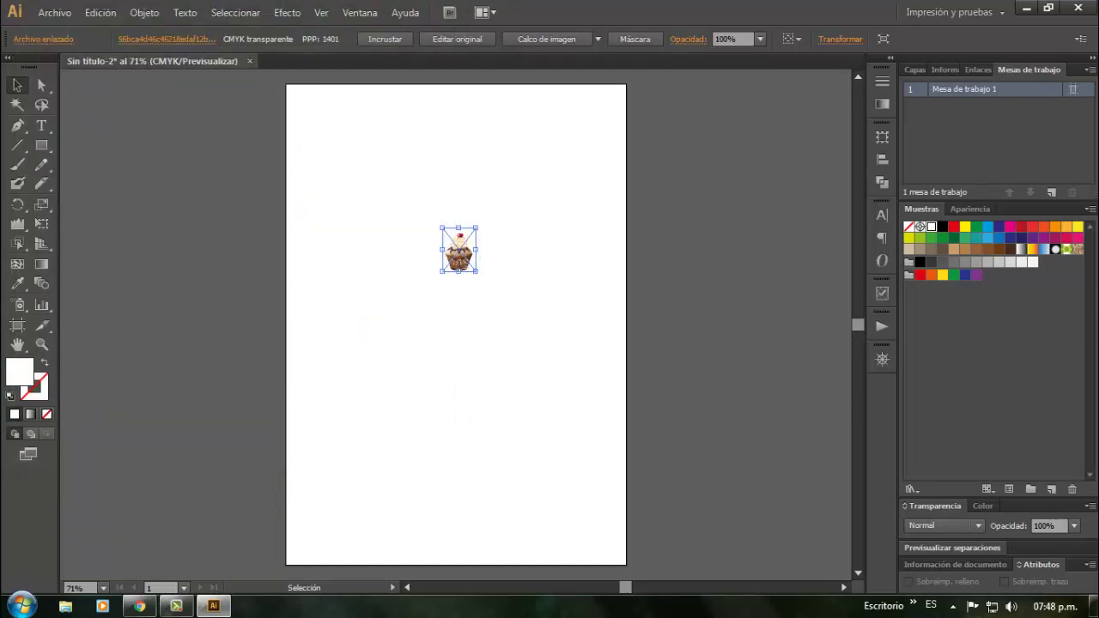
Move the linked cupcake image slightly lower on the artboard and embed it in the document
{"action": "scroll", "coordinate": [462, 266], "scroll_direction": "up", "scroll_amount": 4}
{"action": "scroll", "coordinate": [462, 266], "scroll_direction": "up", "scroll_amount": 1}
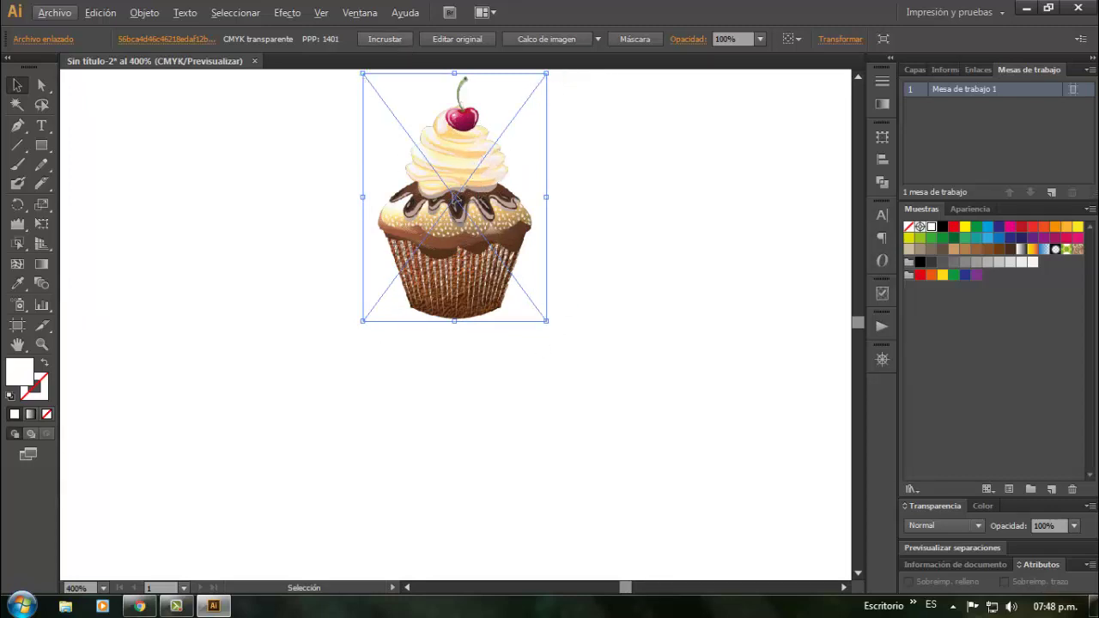
{"action": "left_click_drag", "start_coordinate": [471, 181], "coordinate": [433, 296]}
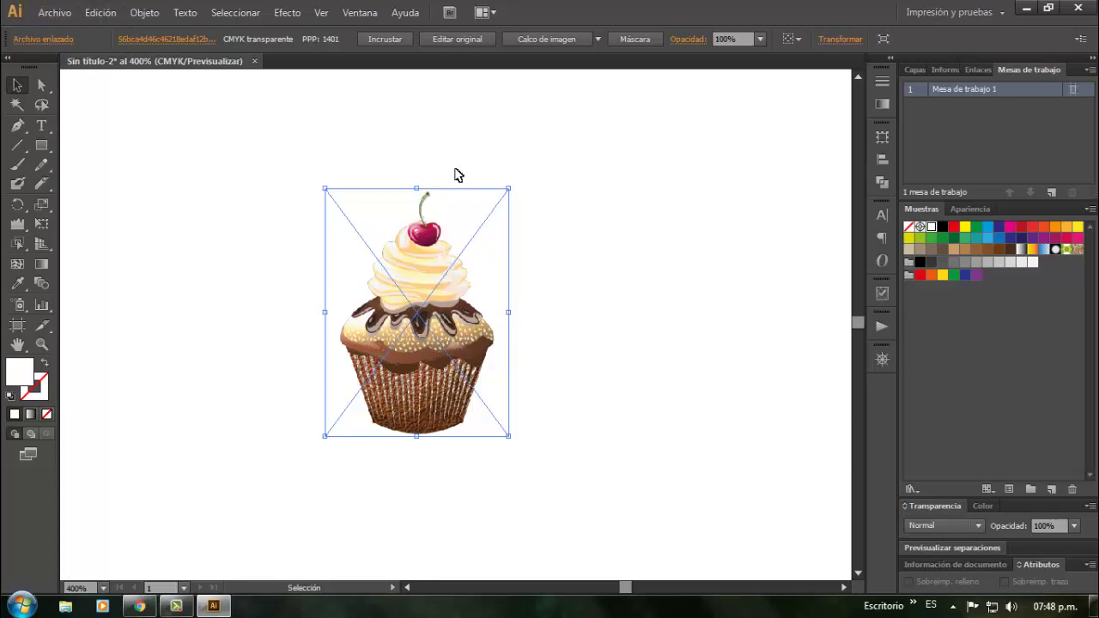
{"action": "left_click", "coordinate": [380, 39]}
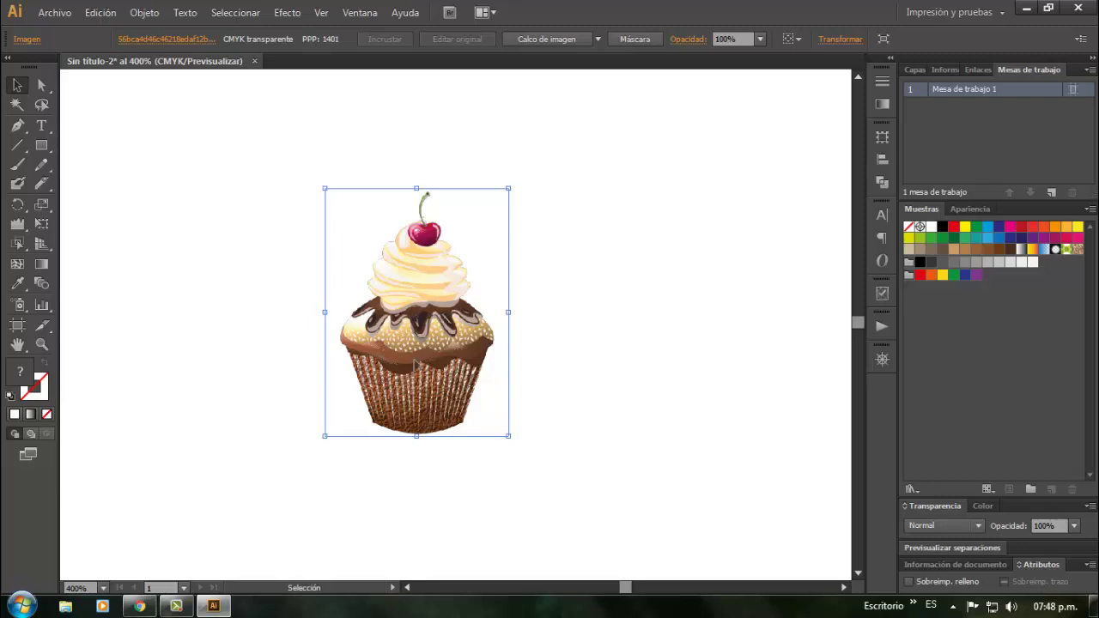
Shift the embedded cupcake to the left and place a duplicate of it at the same height on its right
{"action": "mouse_move", "coordinate": [419, 366]}
{"action": "left_mouse_down"}
{"action": "mouse_move", "coordinate": [607, 389]}
{"action": "mouse_move", "coordinate": [397, 363]}
{"action": "mouse_move", "coordinate": [430, 367]}
{"action": "left_mouse_up"}
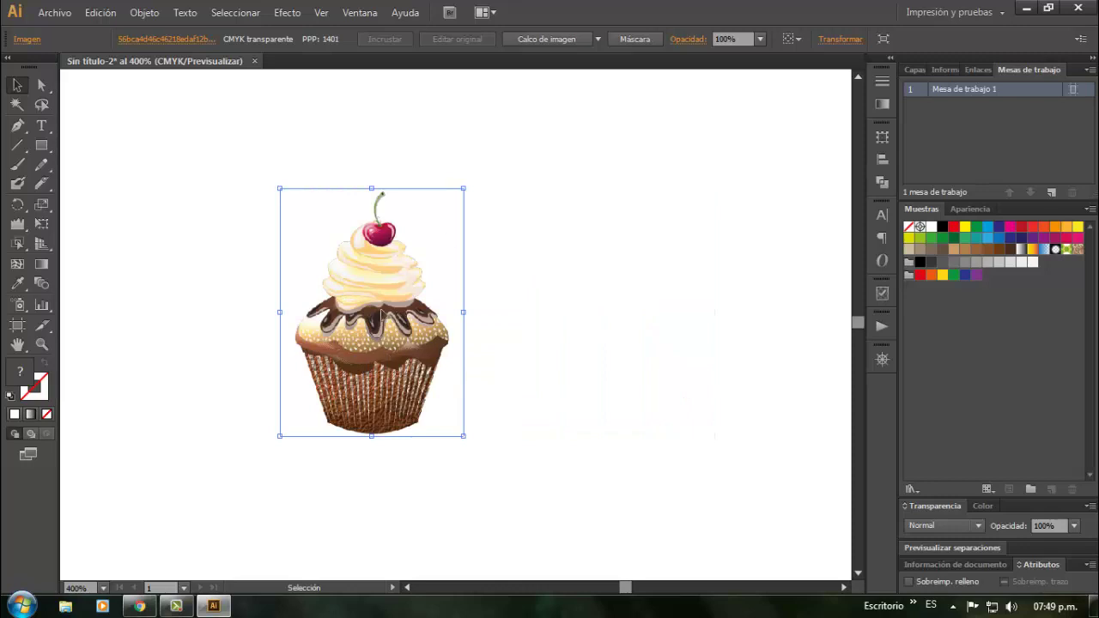
{"action": "left_click_drag", "start_coordinate": [412, 314], "coordinate": [620, 312]}
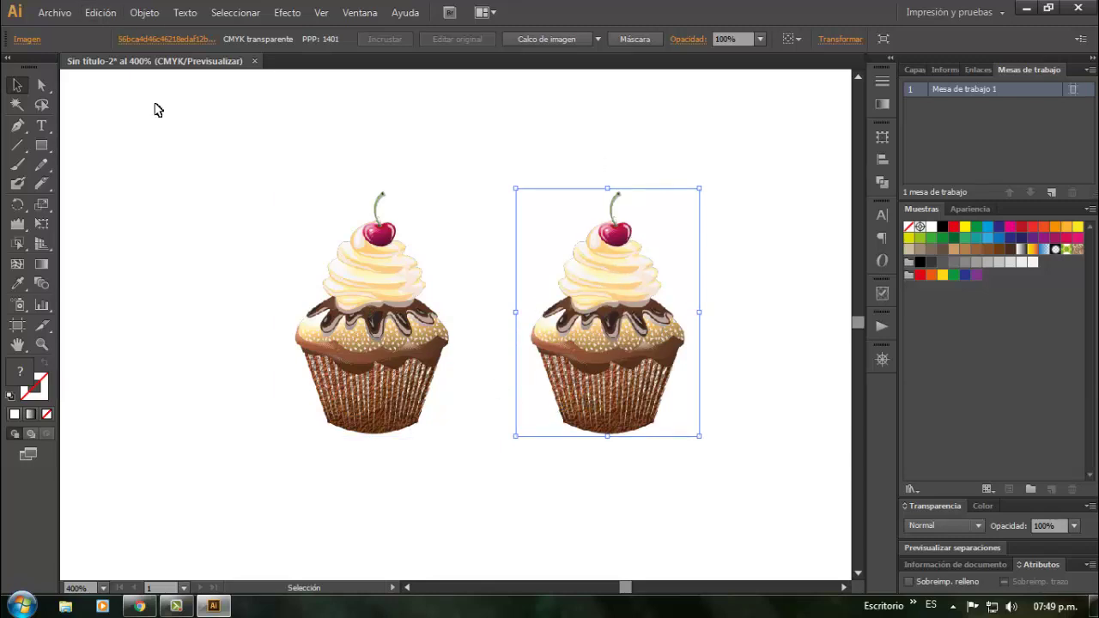
Create an image trace of the right cupcake copy and apply the 3 colores preset
{"action": "left_click", "coordinate": [156, 16]}
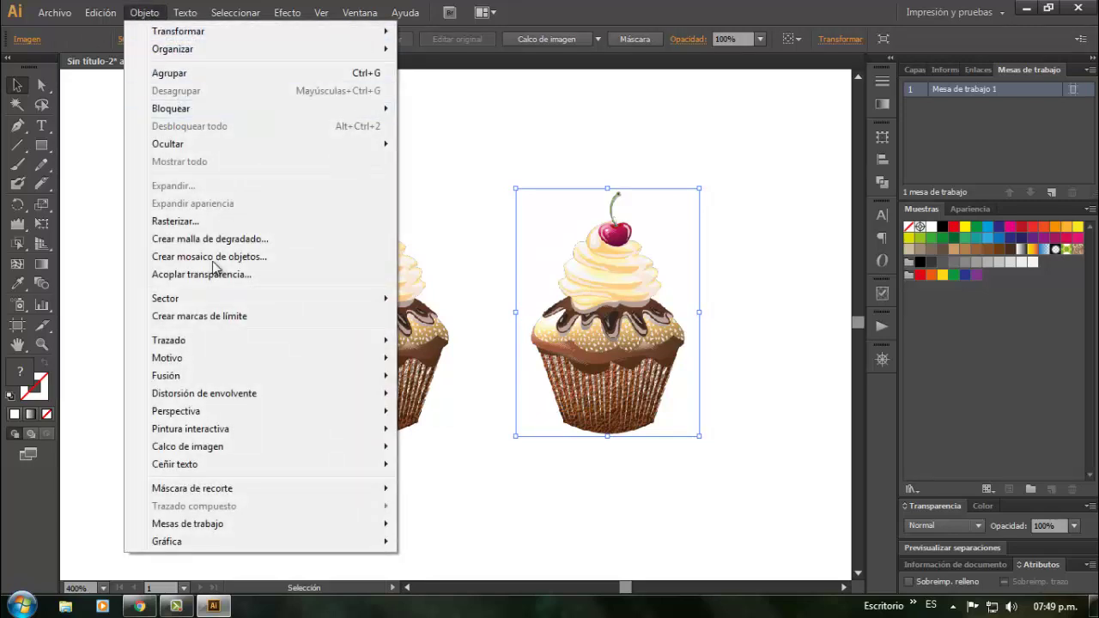
{"action": "mouse_move", "coordinate": [244, 455]}
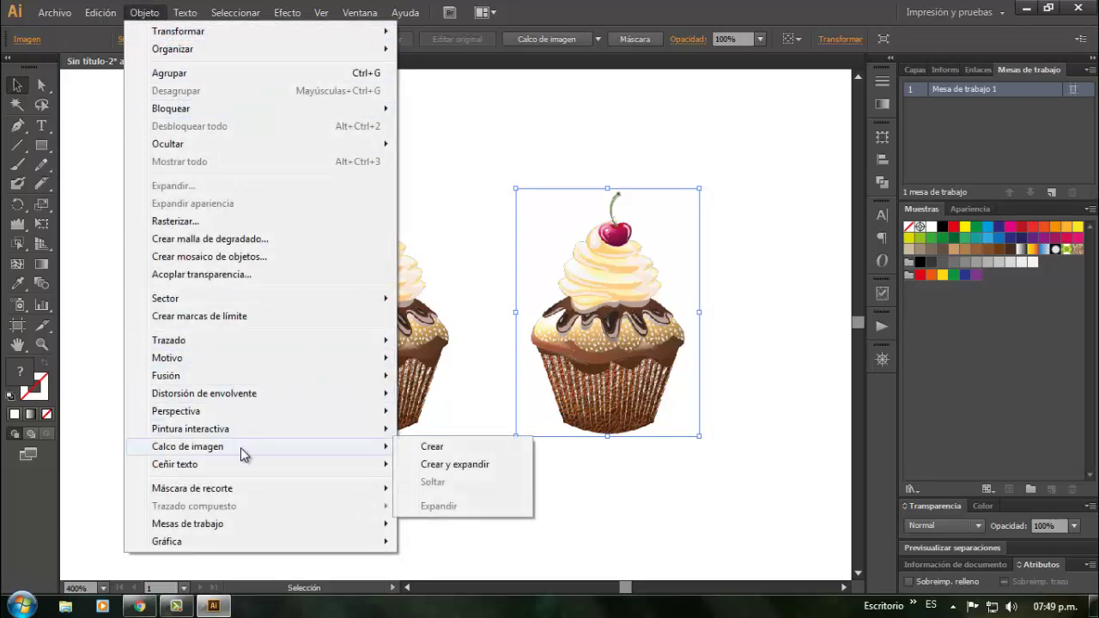
{"action": "left_click", "coordinate": [431, 447]}
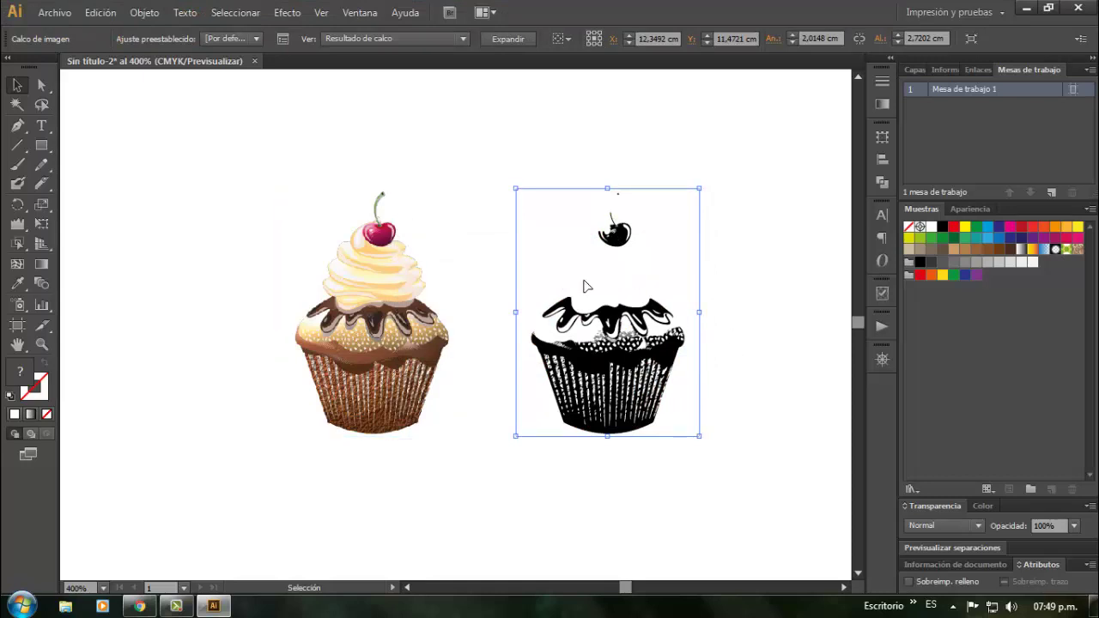
{"action": "left_click", "coordinate": [253, 39]}
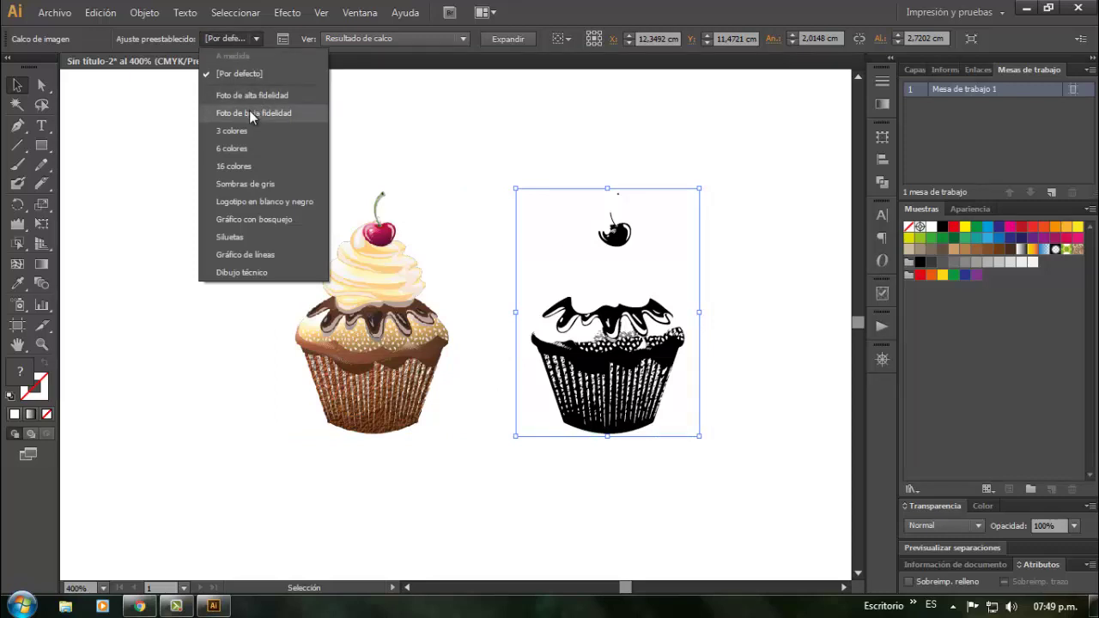
{"action": "left_click", "coordinate": [248, 131]}
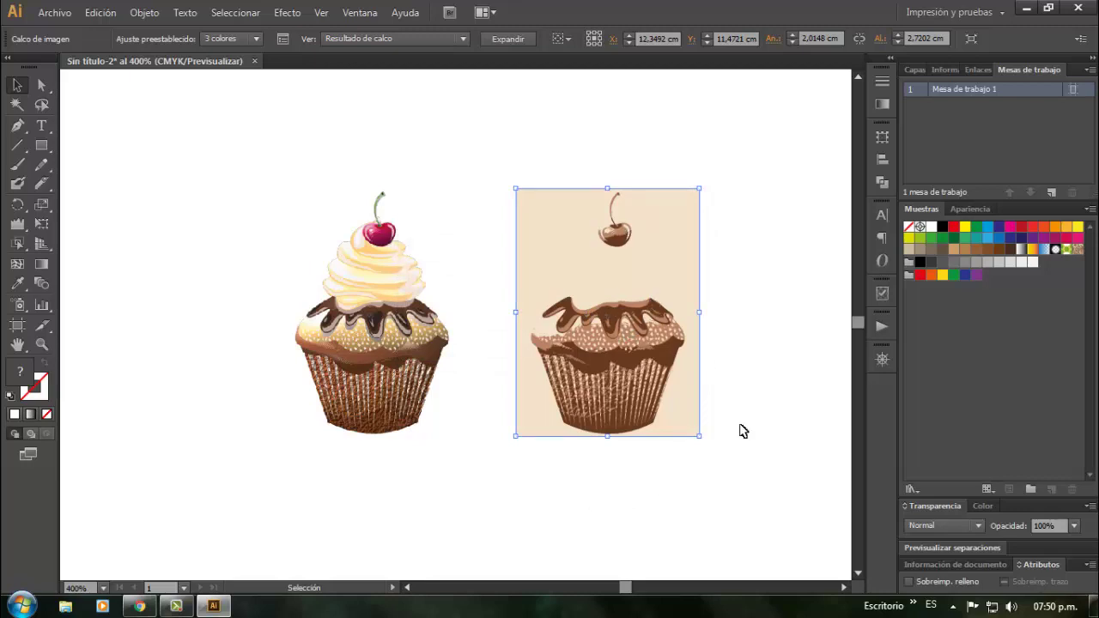
Switch the right cupcake's trace preset to Foto de alta fidelidad and compare it with the original image
{"action": "left_click", "coordinate": [247, 39]}
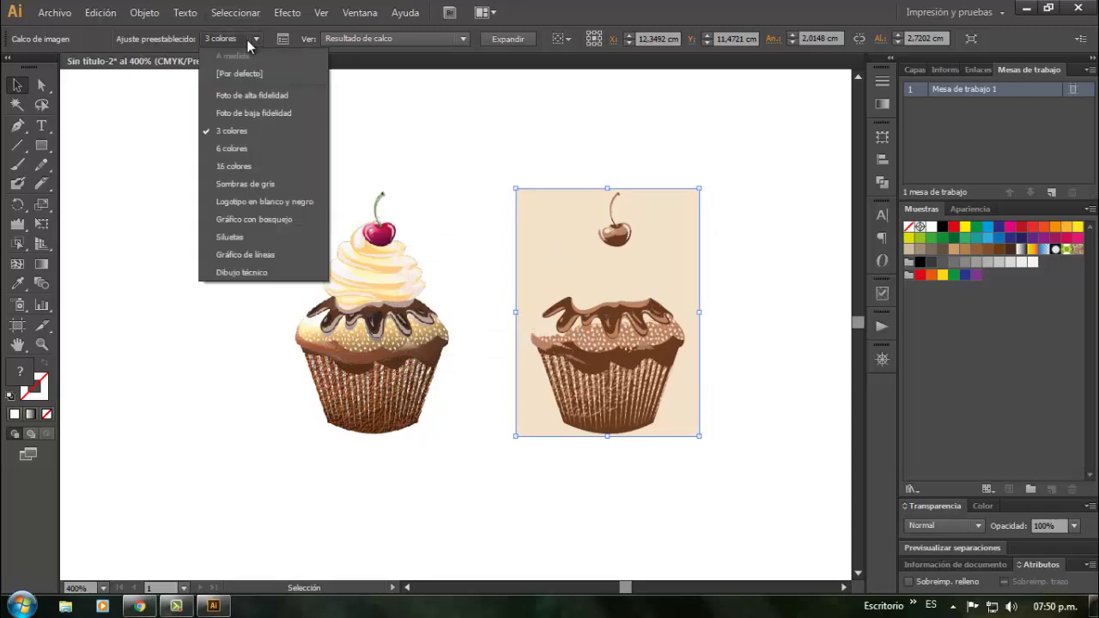
{"action": "left_click", "coordinate": [265, 95]}
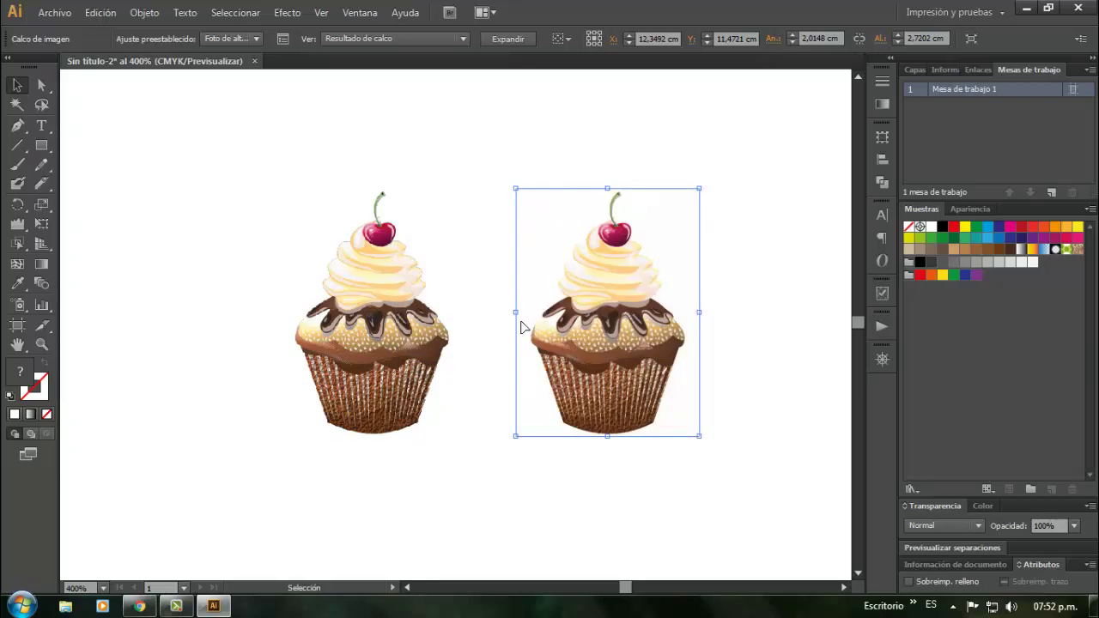
{"action": "left_click", "coordinate": [375, 369]}
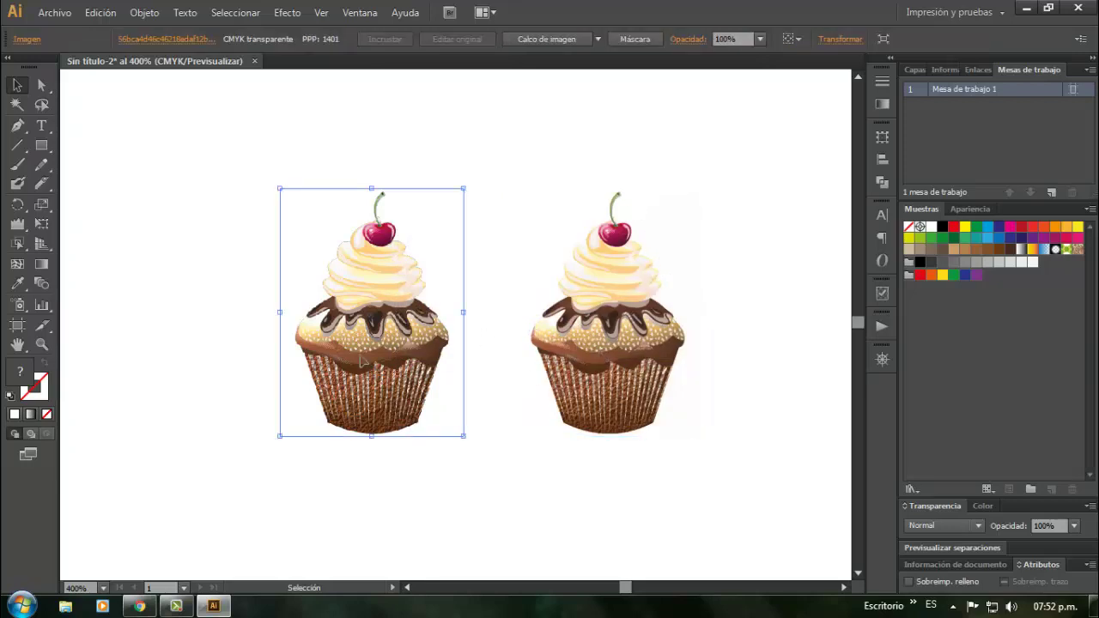
{"action": "left_click", "coordinate": [628, 323]}
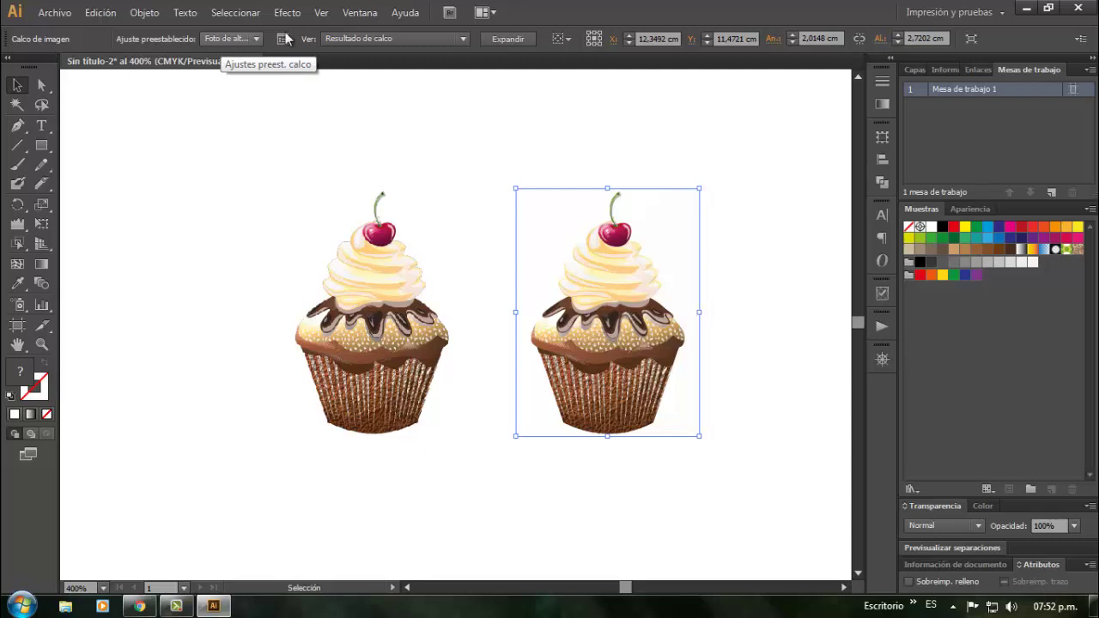
Expand the traced cupcake into vector paths and ungroup them
{"action": "left_click", "coordinate": [509, 39]}
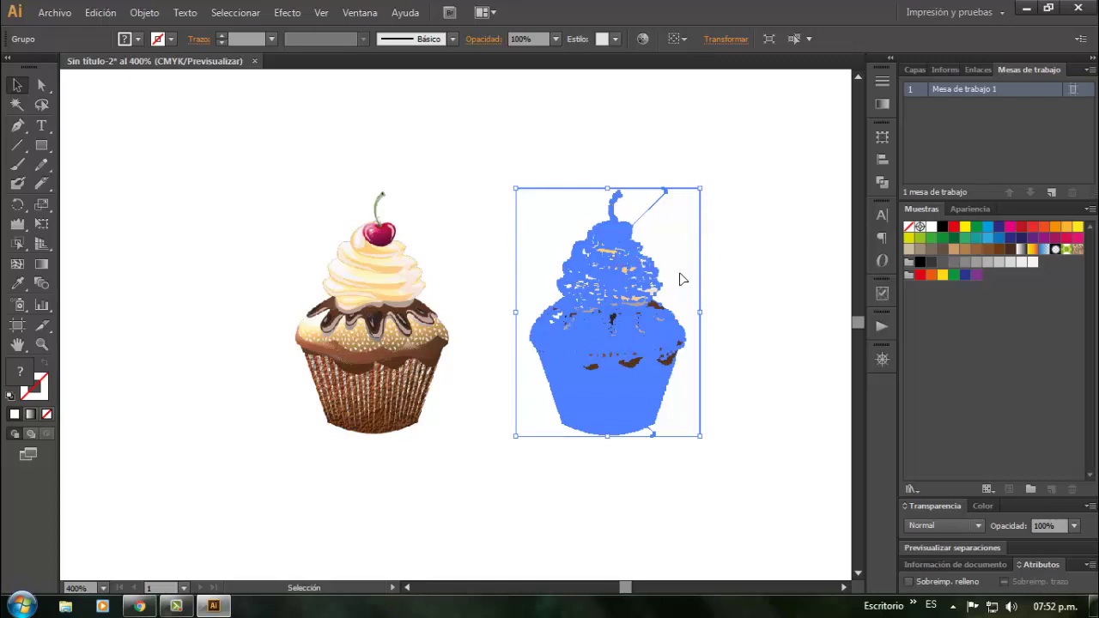
{"action": "right_click", "coordinate": [668, 219]}
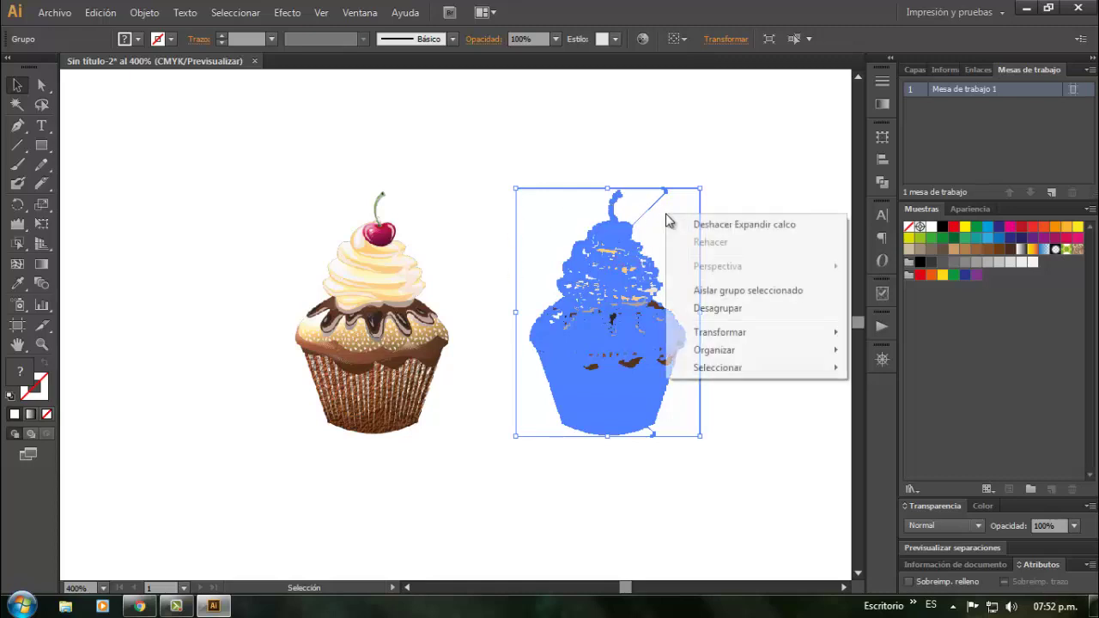
{"action": "left_click", "coordinate": [736, 313]}
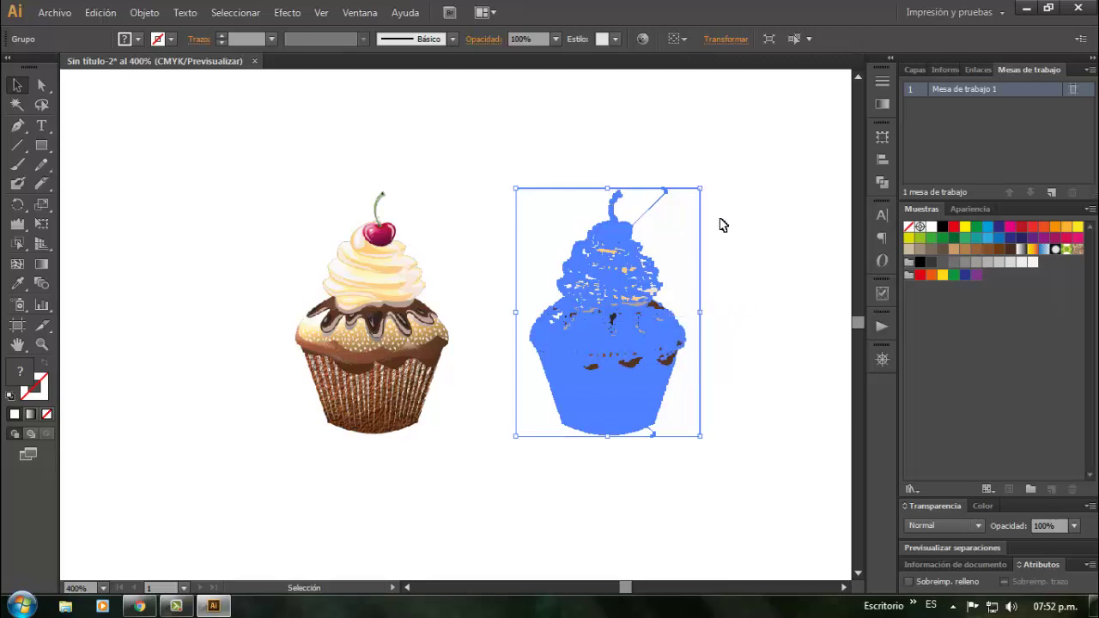
Delete the two white background shapes surrounding the traced cupcake
{"action": "left_click", "coordinate": [691, 218]}
{"action": "left_click", "coordinate": [686, 218]}
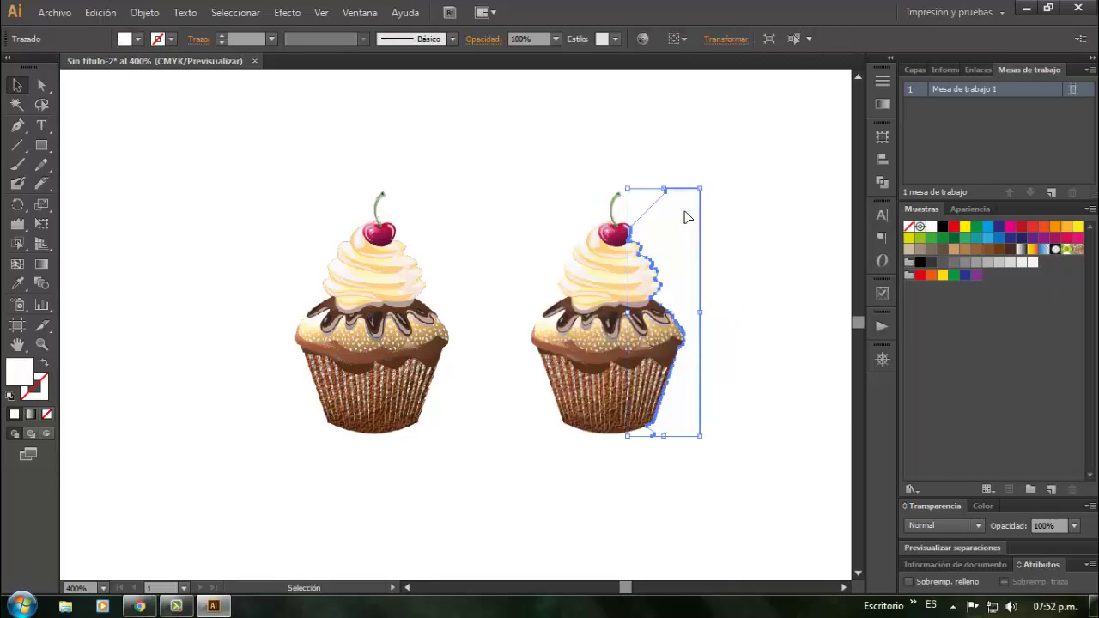
{"action": "left_click", "coordinate": [658, 197]}
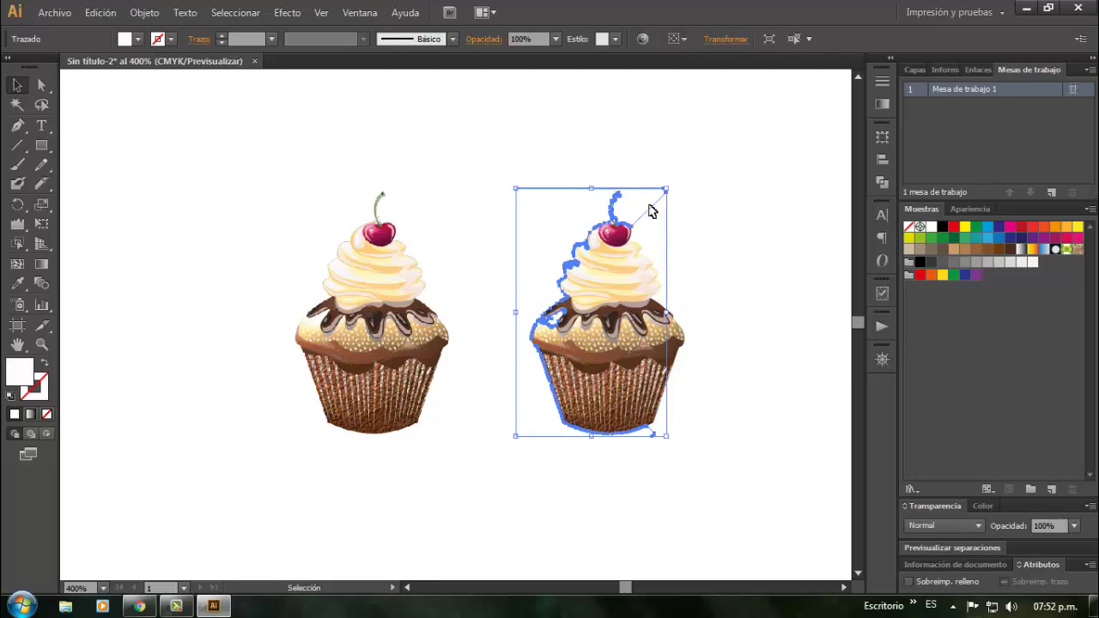
{"action": "left_click", "coordinate": [651, 211]}
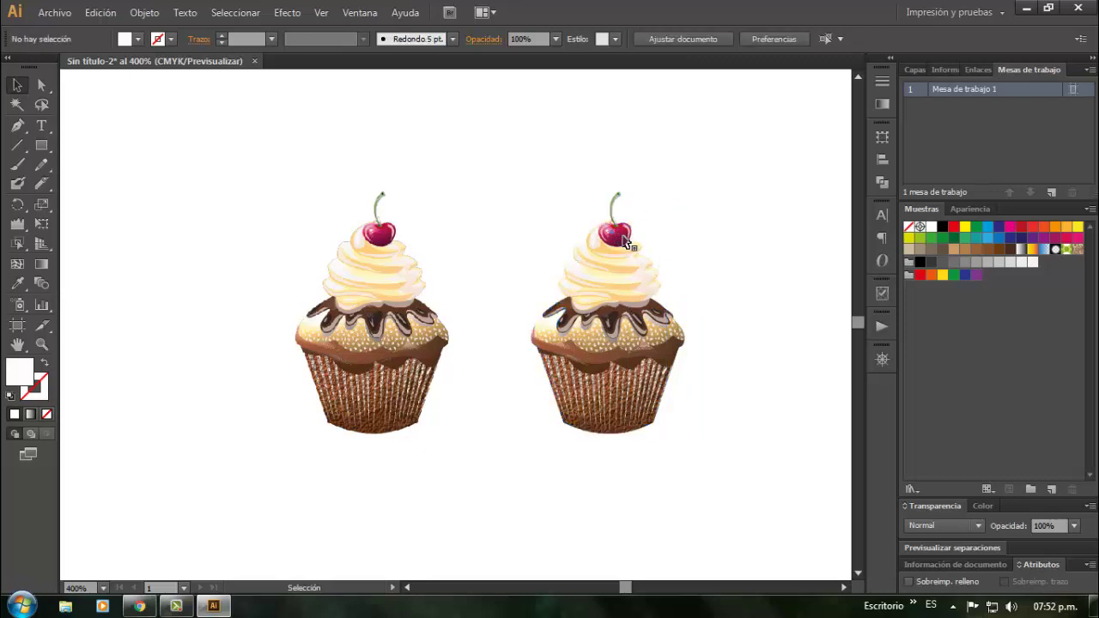
Select individual paths in the traced cupcake's cherry, base and cream to examine its separate vector pieces
{"action": "left_click", "coordinate": [625, 232]}
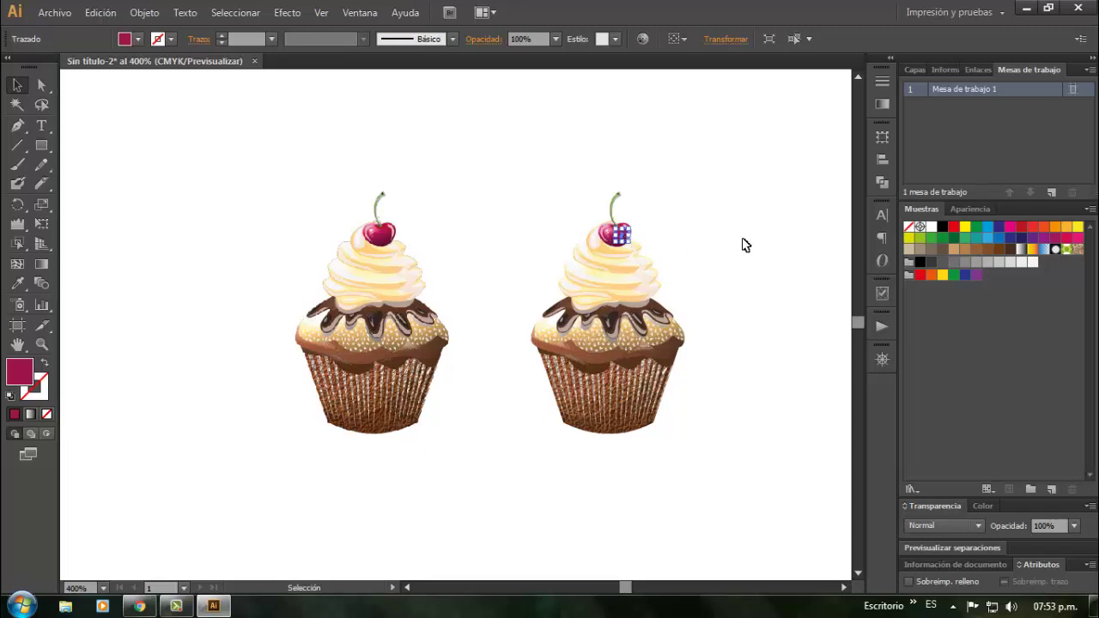
{"action": "left_click", "coordinate": [692, 293]}
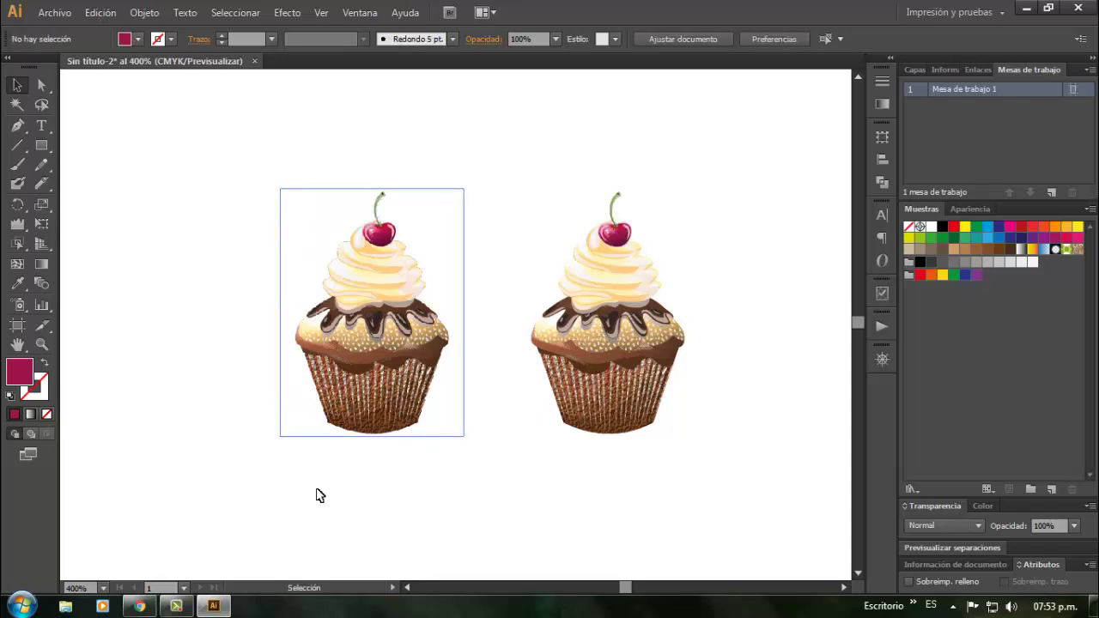
{"action": "left_click", "coordinate": [606, 355]}
{"action": "left_click", "coordinate": [605, 283]}
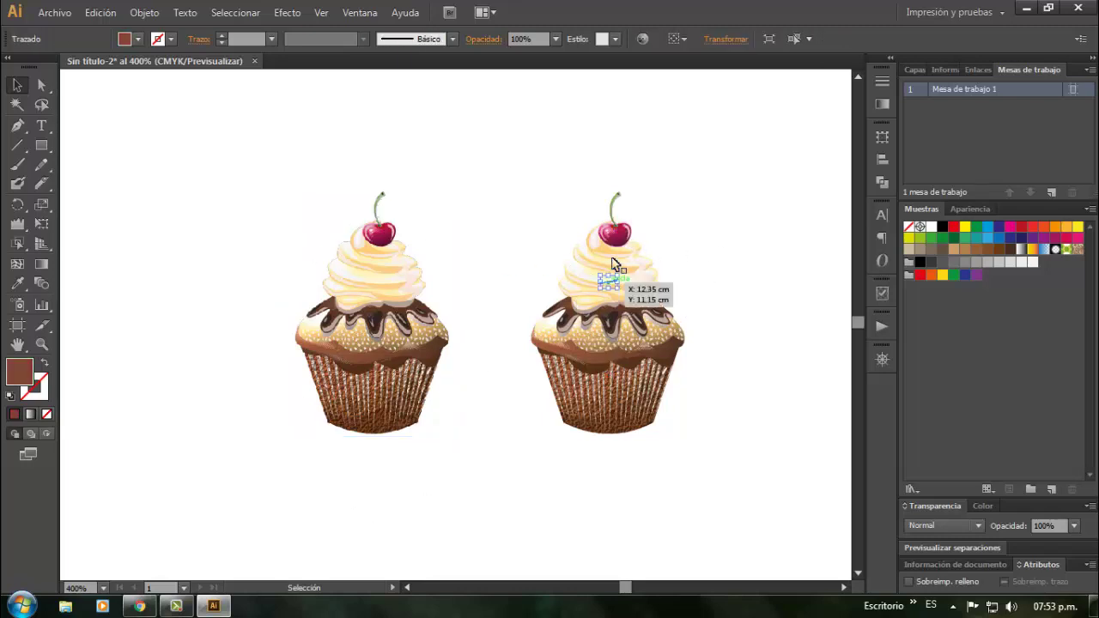
{"action": "left_click", "coordinate": [611, 252]}
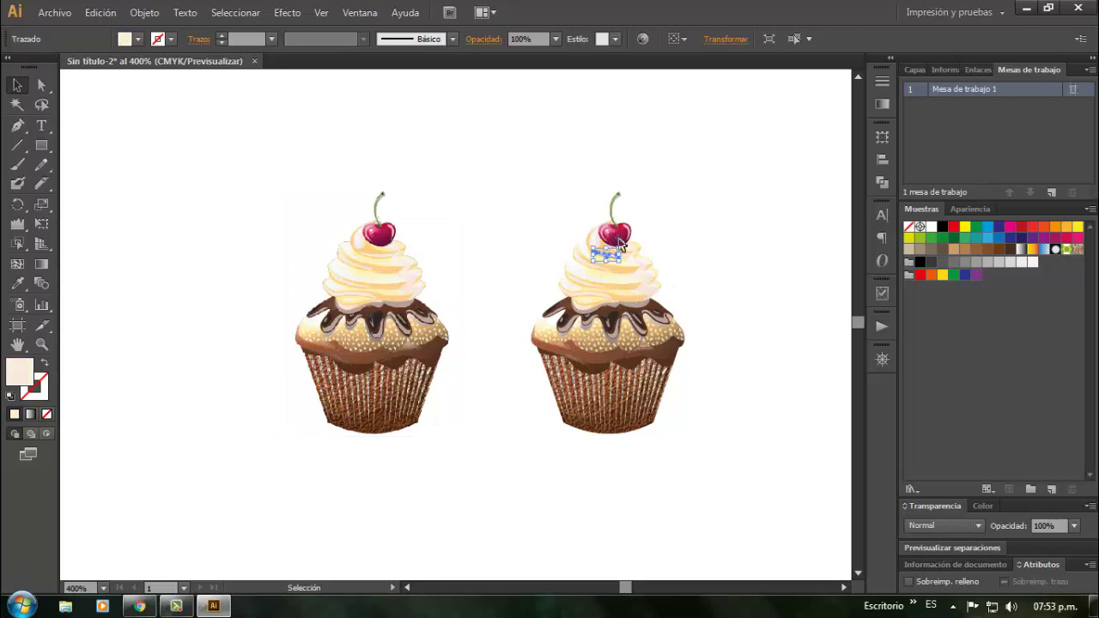
Delete all the vector paths of the traced cupcake on the right
{"action": "left_click_drag", "start_coordinate": [730, 455], "coordinate": [511, 148]}
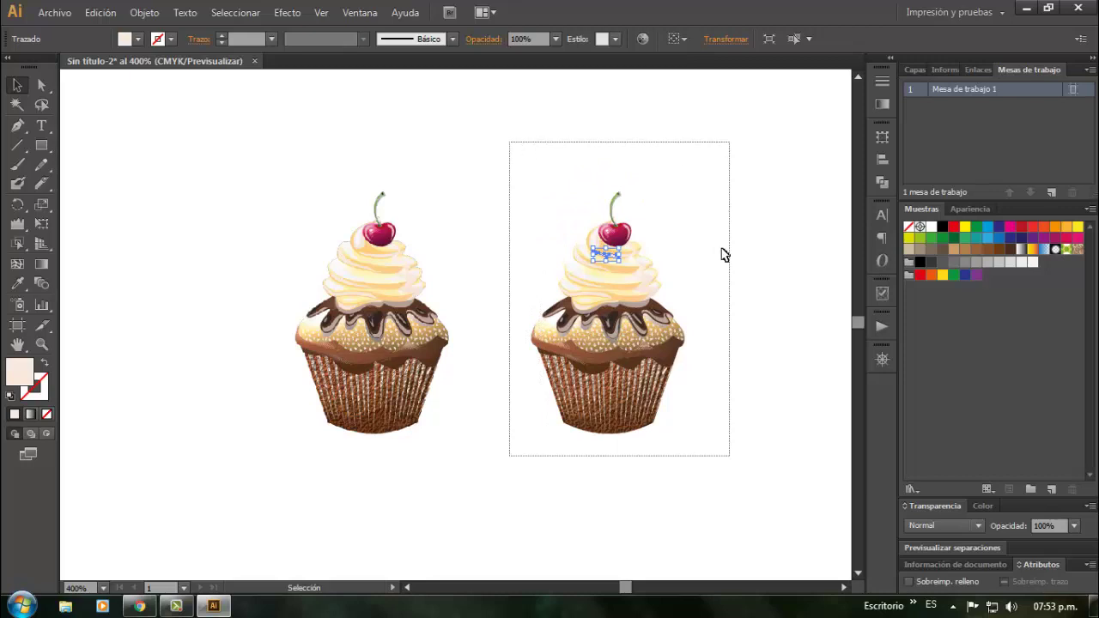
{"action": "key", "text": "Delete"}
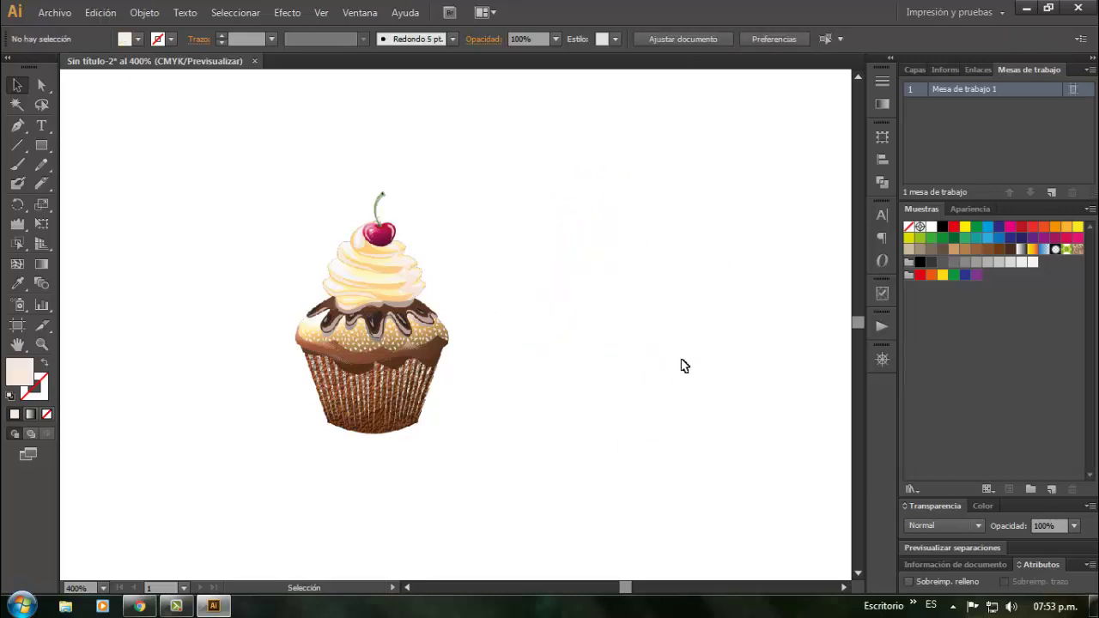
{"action": "left_click_drag", "start_coordinate": [749, 488], "coordinate": [507, 119]}
Enlarge the remaining embedded cupcake image to over half the artboard's width and centre it on the page
{"action": "left_click_drag", "start_coordinate": [555, 280], "coordinate": [215, 186]}
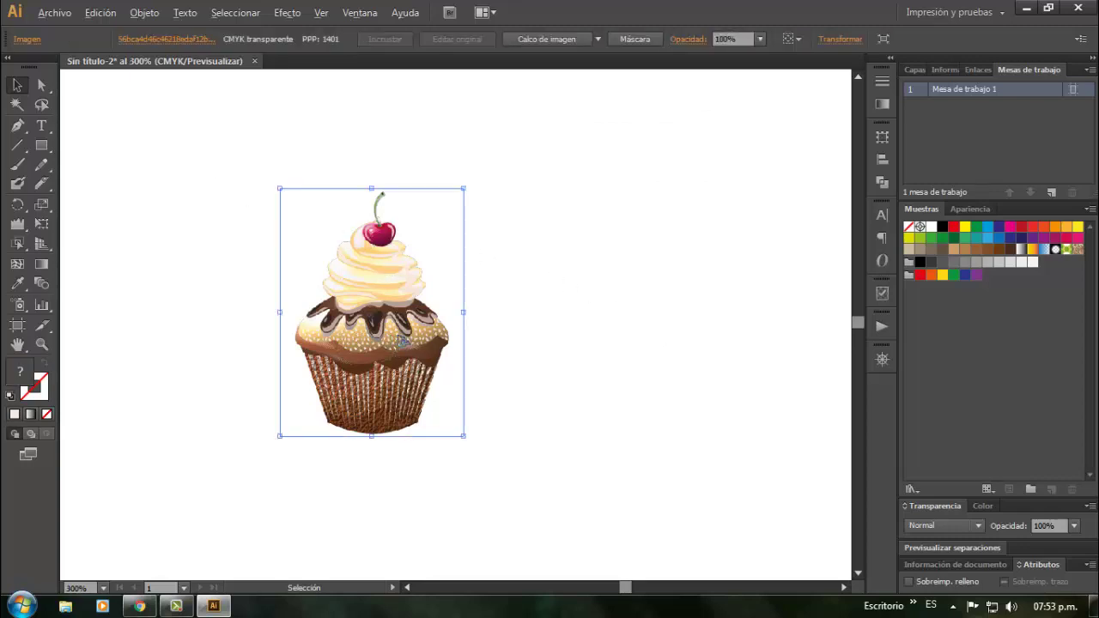
{"action": "scroll", "coordinate": [403, 341], "scroll_direction": "down", "scroll_amount": 1}
{"action": "left_click_drag", "start_coordinate": [431, 386], "coordinate": [614, 532]}
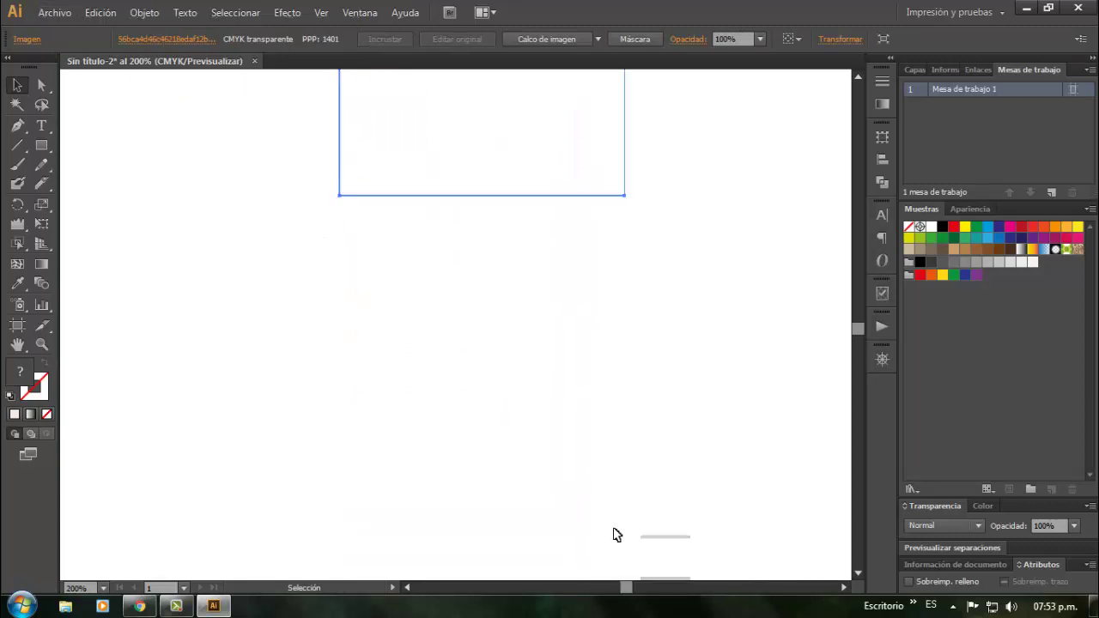
{"action": "scroll", "coordinate": [577, 316], "scroll_direction": "down", "scroll_amount": 1}
{"action": "scroll", "coordinate": [577, 319], "scroll_direction": "down", "scroll_amount": 2}
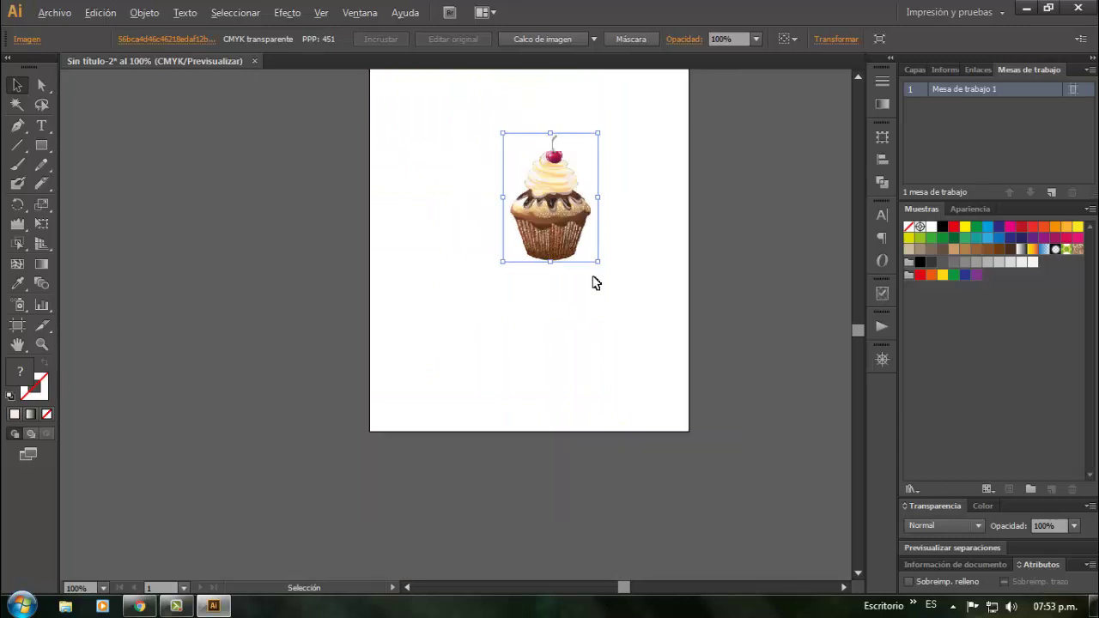
{"action": "left_click_drag", "start_coordinate": [560, 204], "coordinate": [477, 212]}
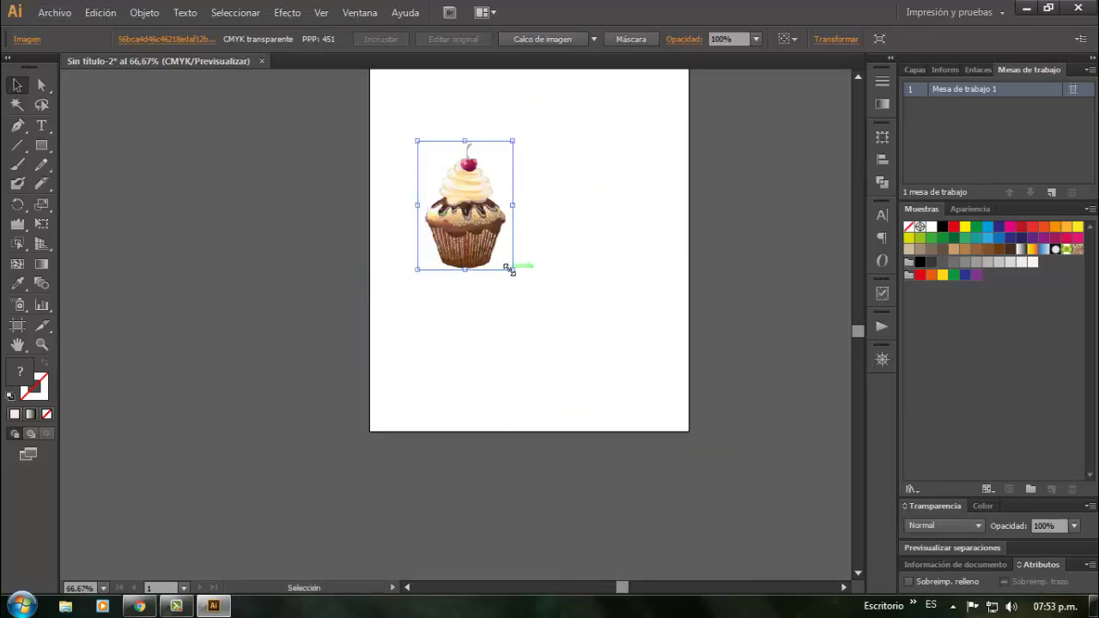
{"action": "left_click_drag", "start_coordinate": [514, 269], "coordinate": [646, 404]}
{"action": "left_click_drag", "start_coordinate": [523, 251], "coordinate": [540, 174]}
{"action": "left_click", "coordinate": [857, 78]}
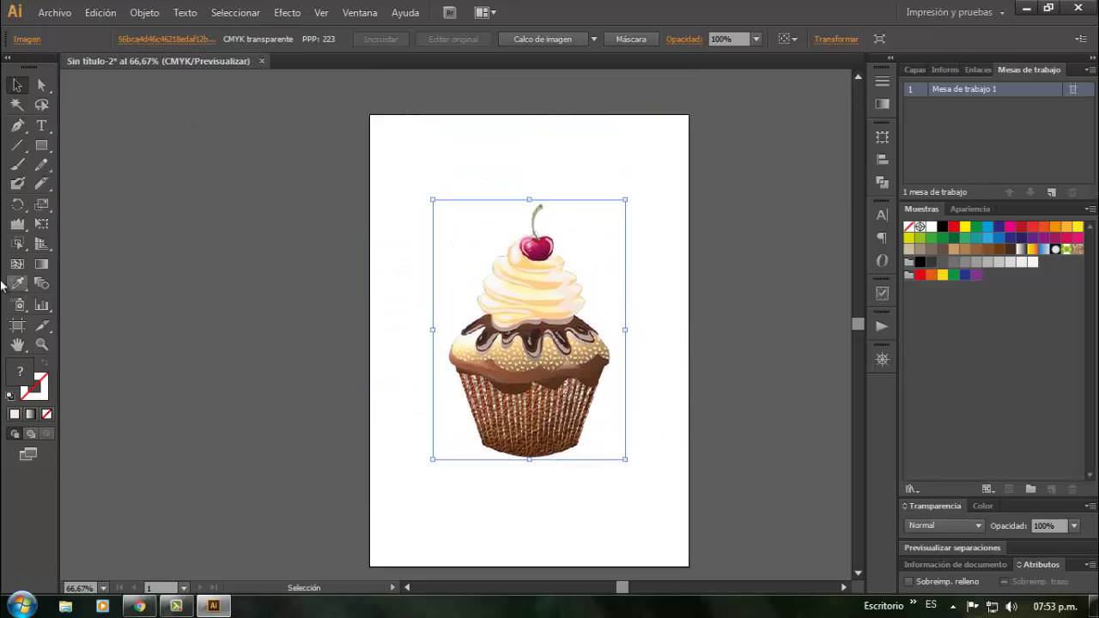
Draw a rectangle covering the entire A4 artboard from corner to corner
{"action": "left_click", "coordinate": [42, 148]}
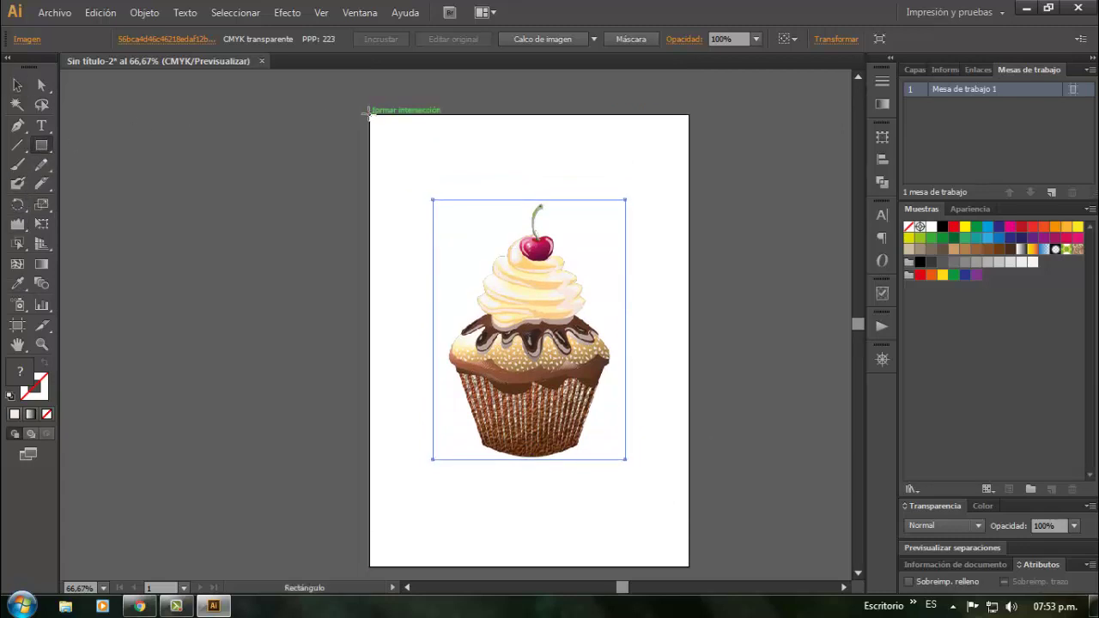
{"action": "left_click_drag", "start_coordinate": [368, 114], "coordinate": [687, 566]}
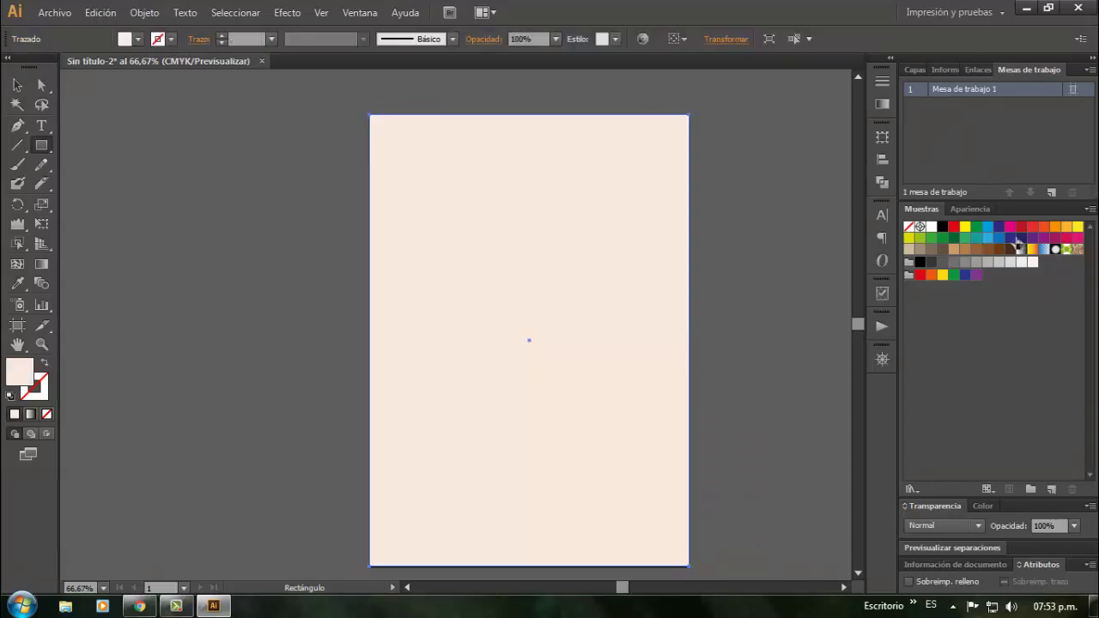
Fill the page-sized rectangle with magenta and replace that fill with a white-to-black linear gradient at a 90° angle
{"action": "left_click", "coordinate": [1010, 226]}
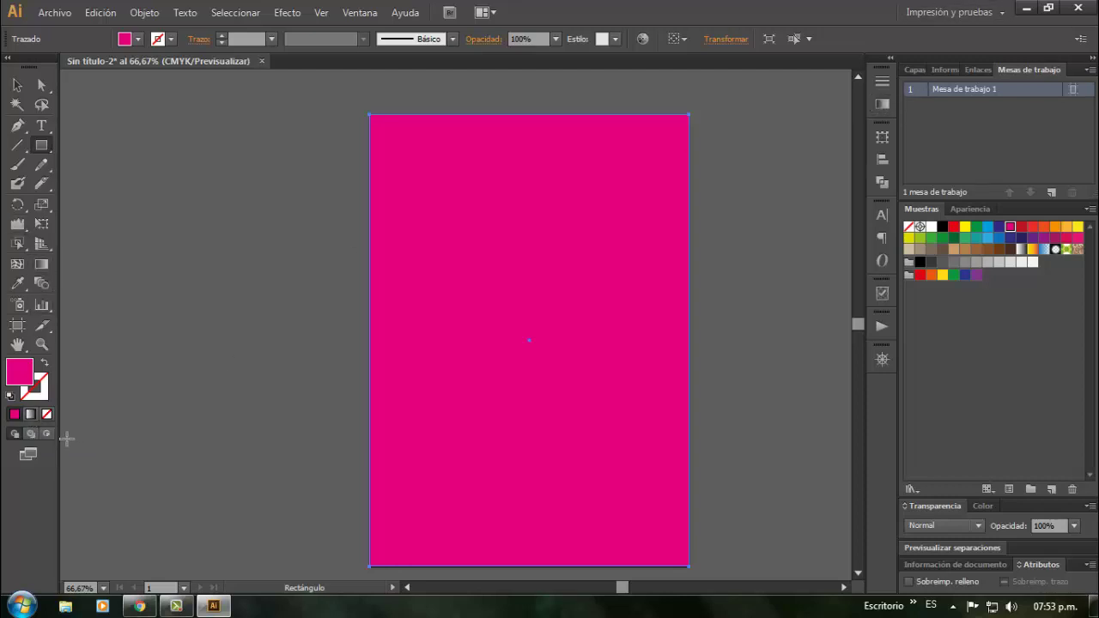
{"action": "double_click", "coordinate": [43, 268]}
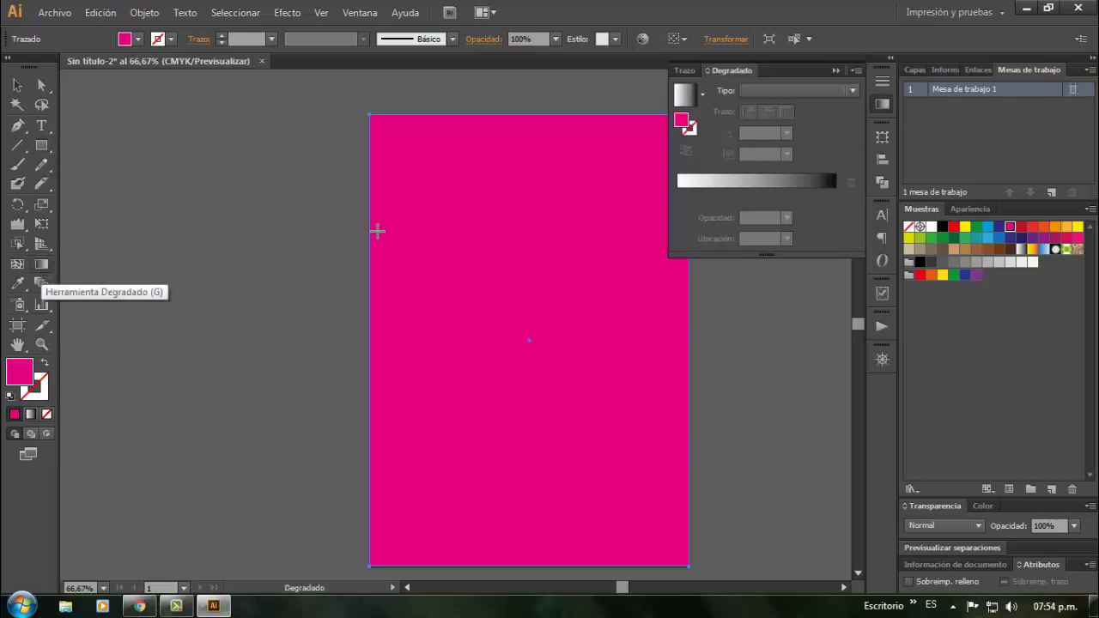
{"action": "left_click", "coordinate": [853, 89]}
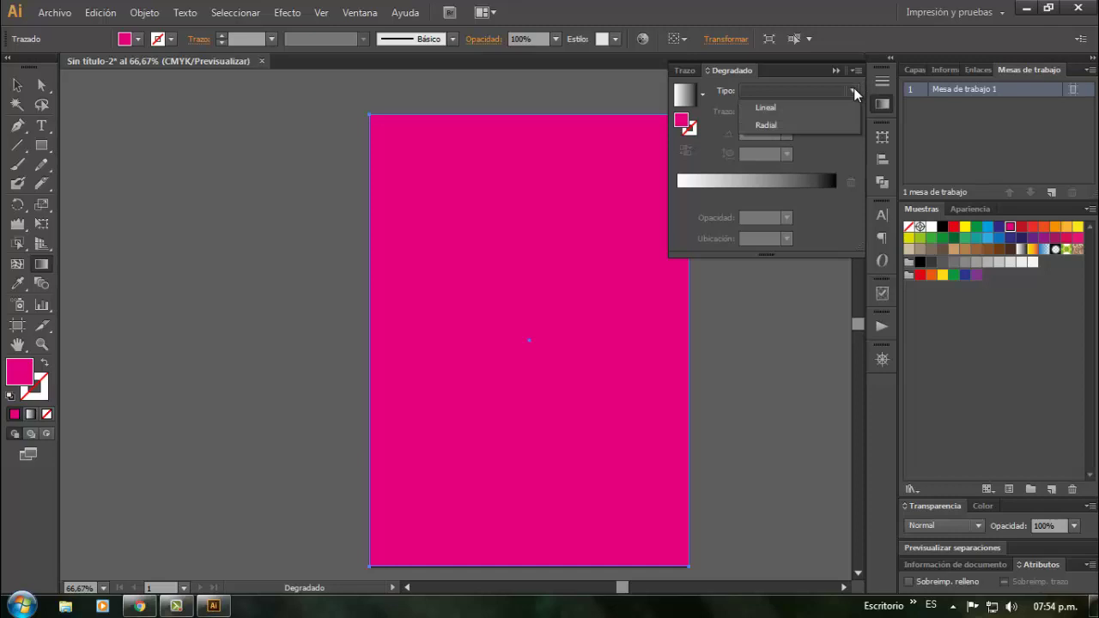
{"action": "left_click", "coordinate": [777, 107]}
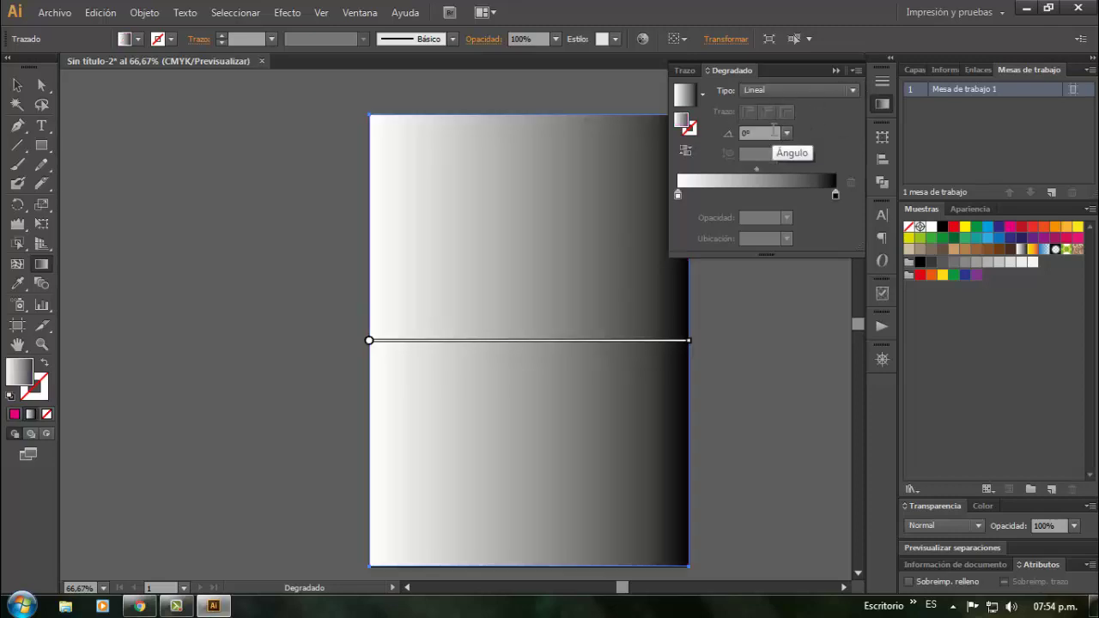
{"action": "left_click", "coordinate": [762, 133]}
{"action": "type", "text": "90"}
Keep the gradient type linear and reverse its colours so white lies at the top of the rectangle
{"action": "left_click", "coordinate": [780, 91]}
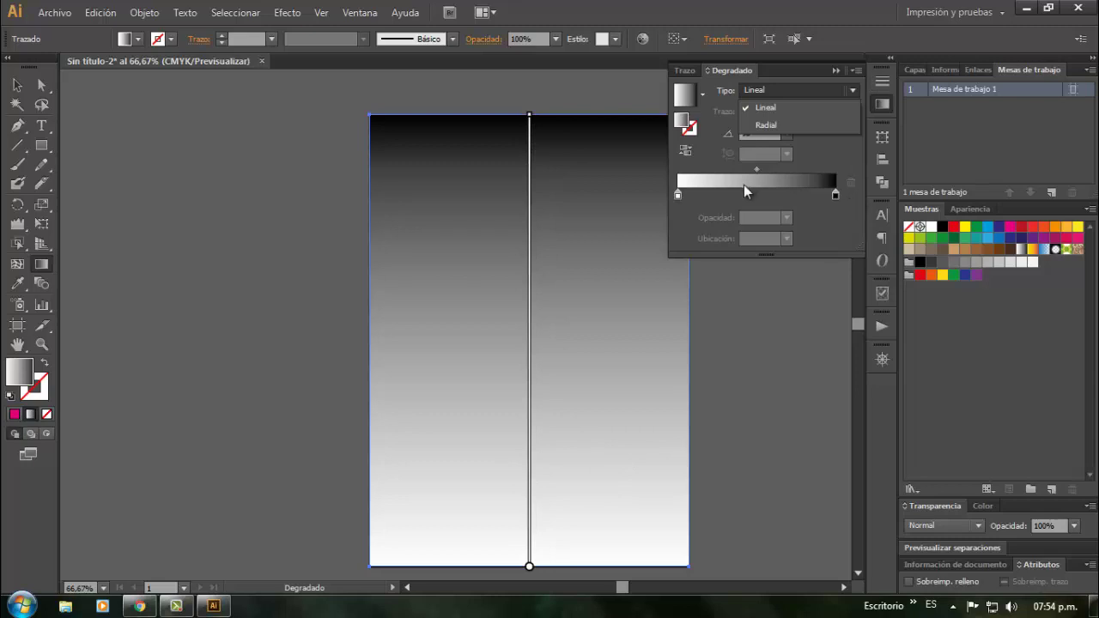
{"action": "left_click", "coordinate": [688, 152]}
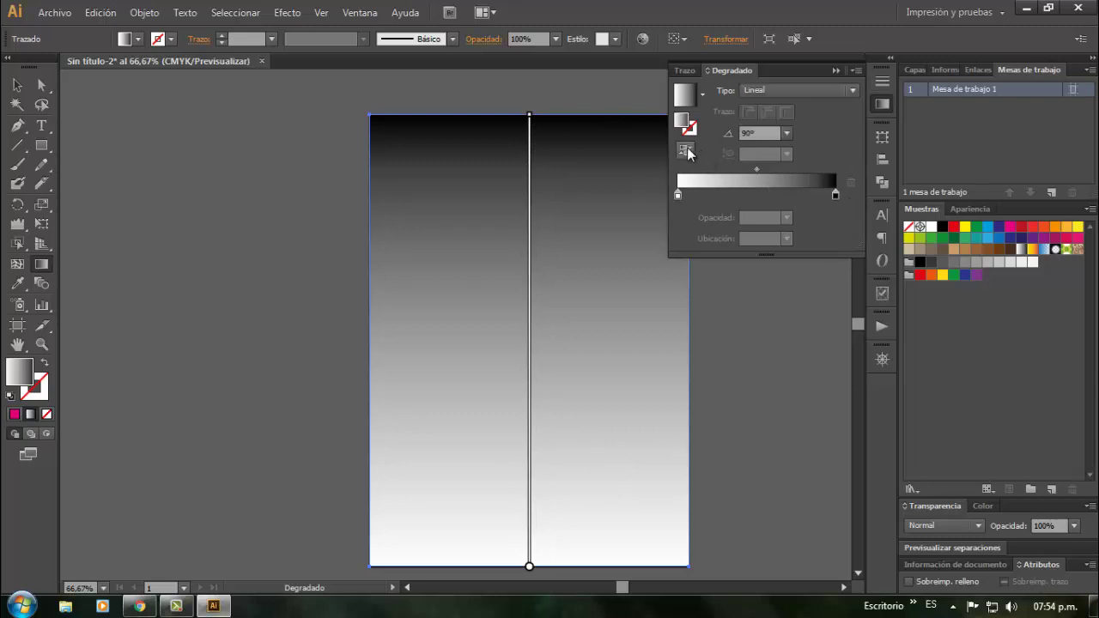
{"action": "left_click", "coordinate": [688, 152]}
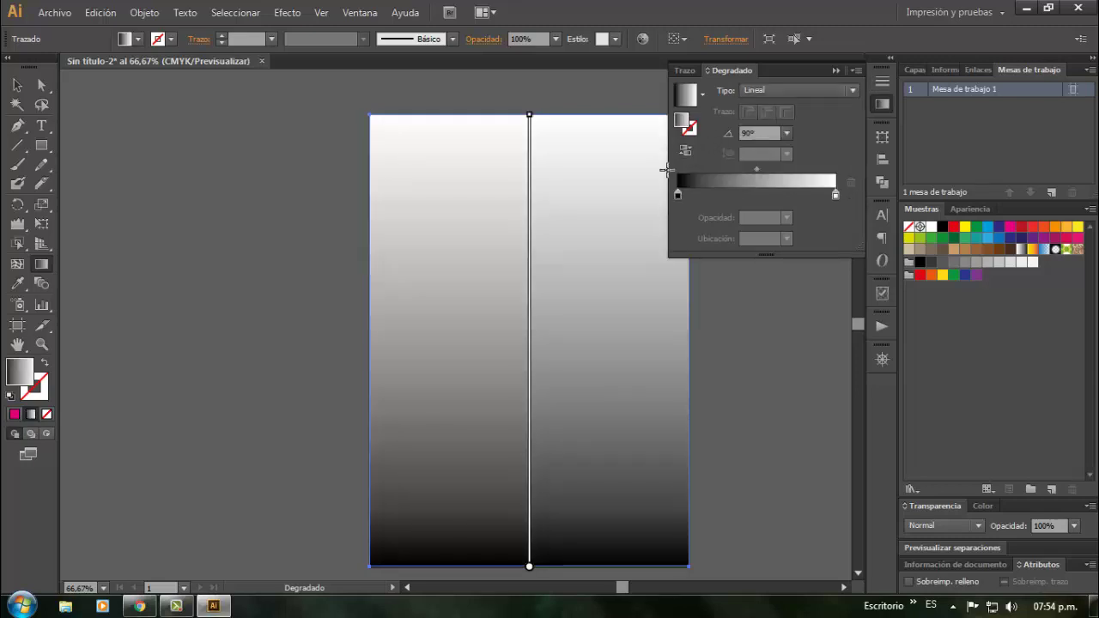
Set both colour stops of the rectangle's gradient to the pink swatch C=0 M=95 Y=20 K=0
{"action": "double_click", "coordinate": [834, 196]}
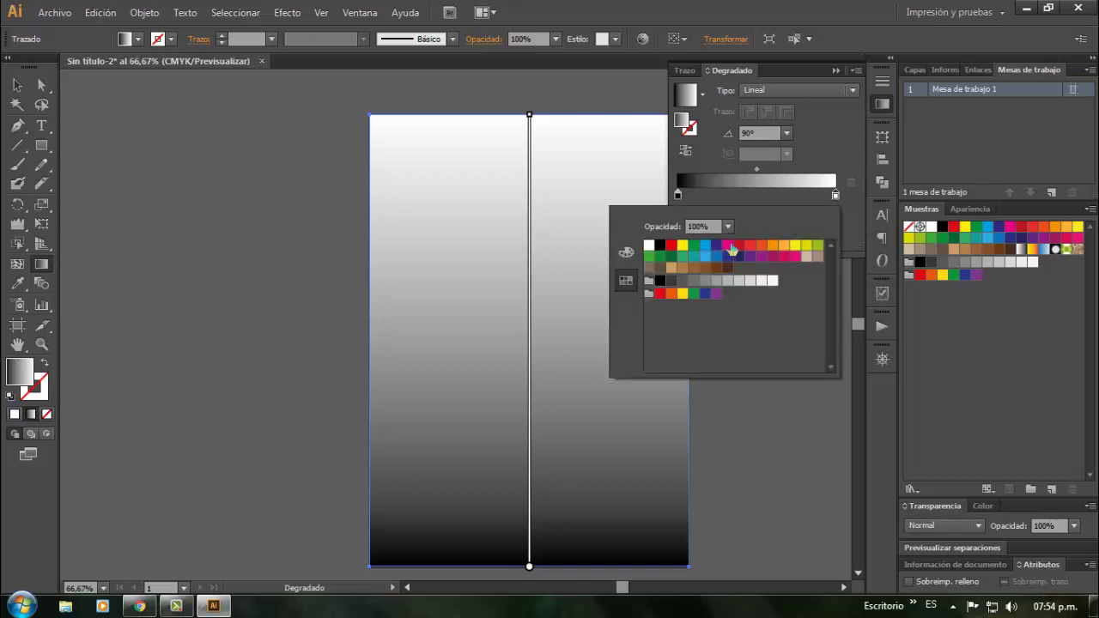
{"action": "left_click", "coordinate": [796, 260]}
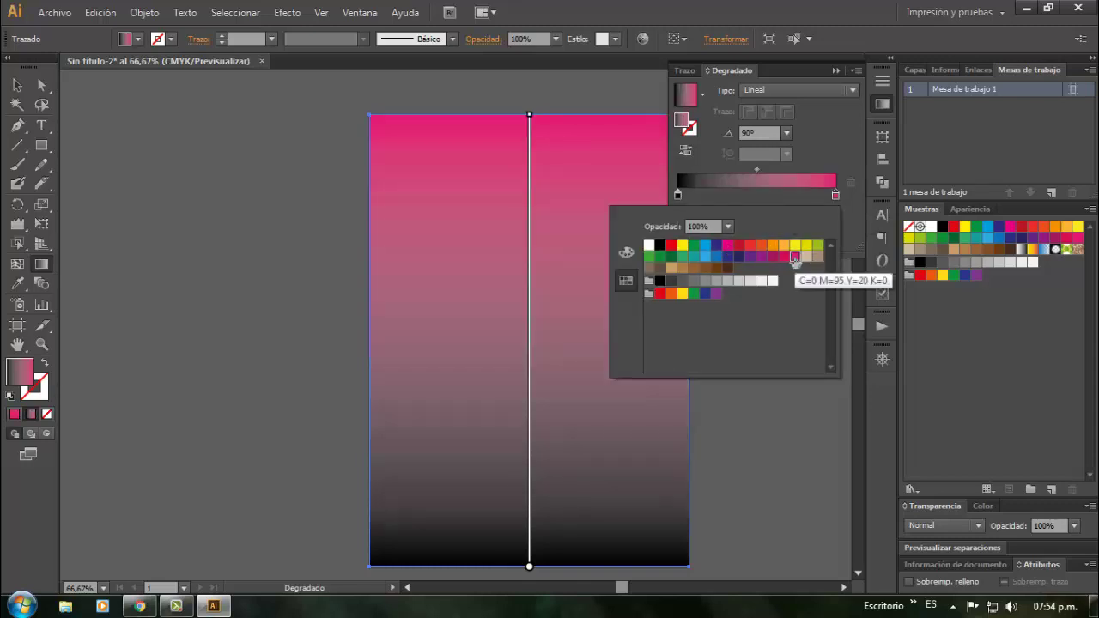
{"action": "left_click", "coordinate": [678, 196]}
{"action": "double_click", "coordinate": [677, 196]}
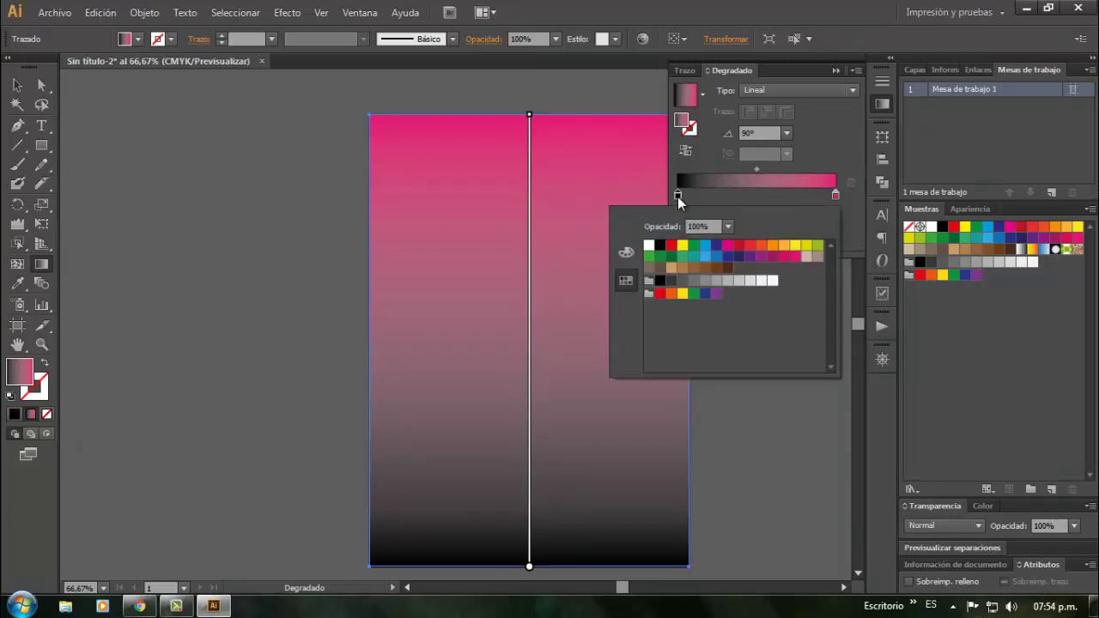
{"action": "left_click", "coordinate": [796, 258]}
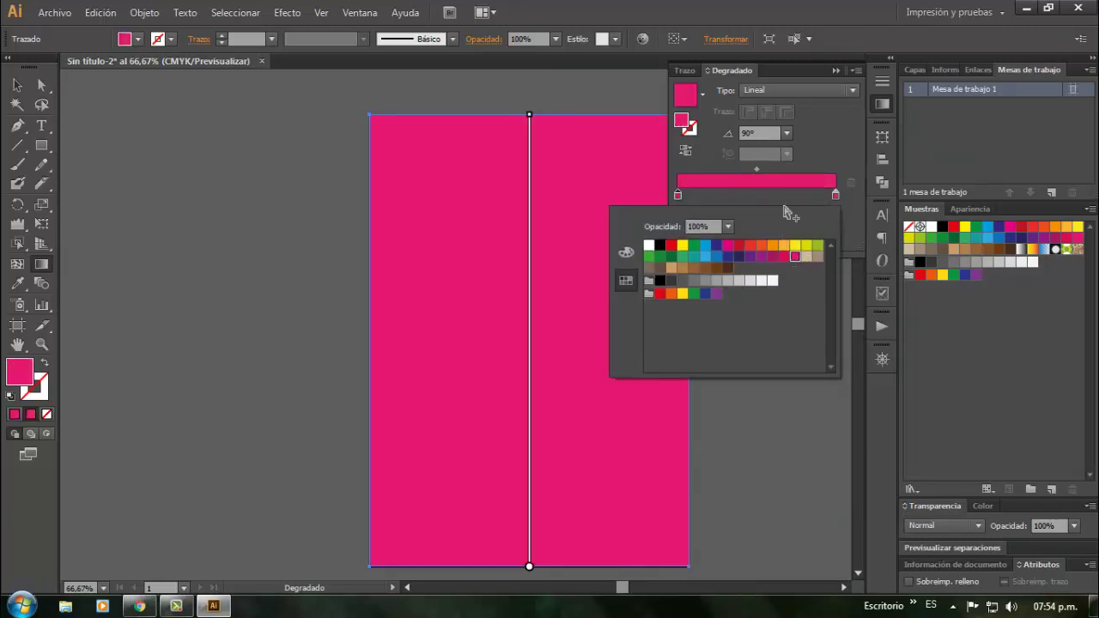
{"action": "left_click", "coordinate": [824, 163]}
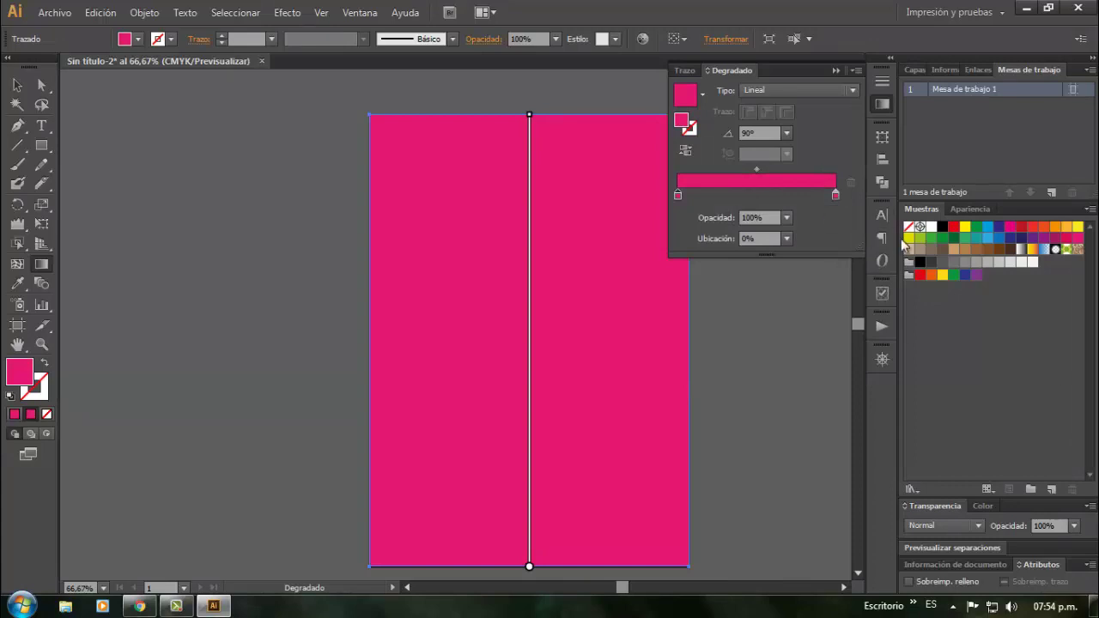
Darken the gradient's starting stop by raising its black (K) value to 52%
{"action": "left_click", "coordinate": [958, 211]}
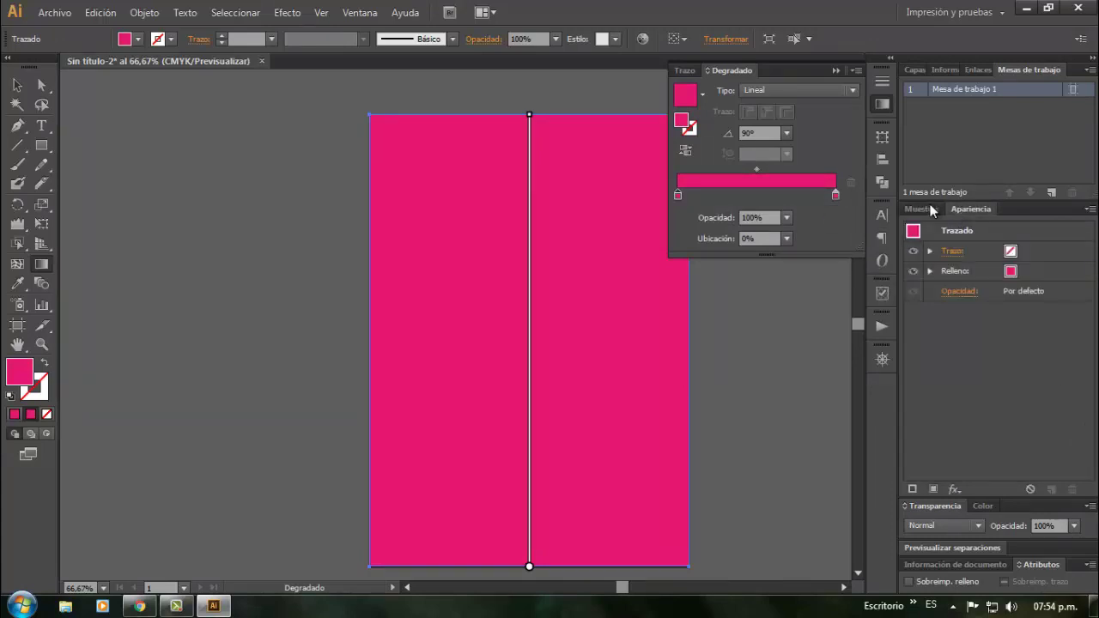
{"action": "left_click", "coordinate": [982, 506]}
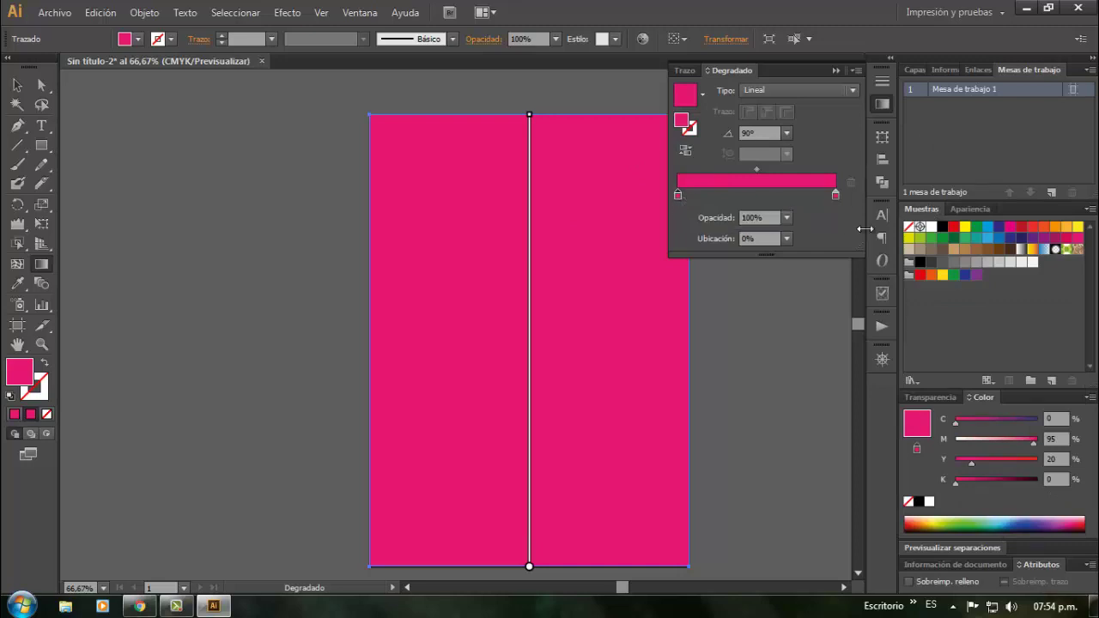
{"action": "left_click_drag", "start_coordinate": [957, 484], "coordinate": [991, 485]}
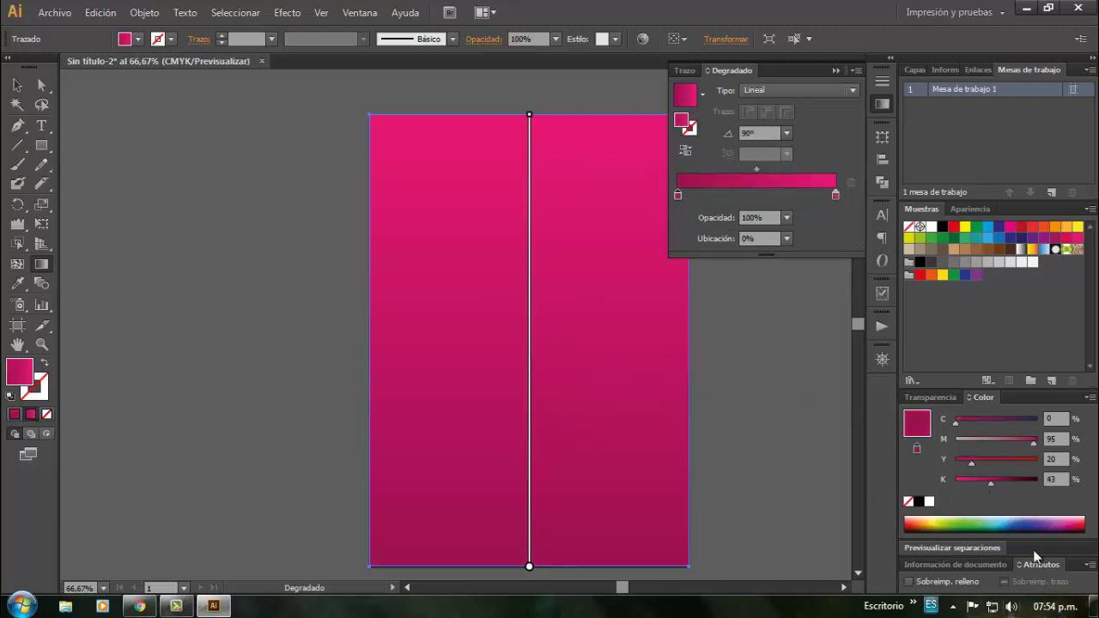
{"action": "left_click", "coordinate": [999, 484]}
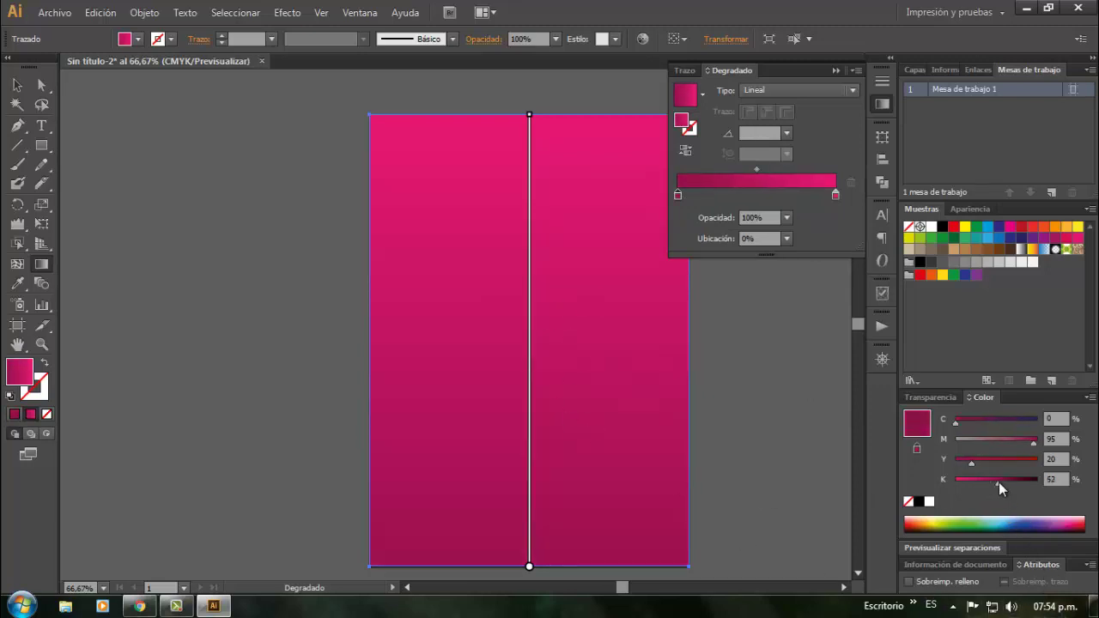
Adjust the gradient's end points so the pink-to-dark transition runs vertically from the page's middle to about three-quarters down
{"action": "mouse_move", "coordinate": [536, 116]}
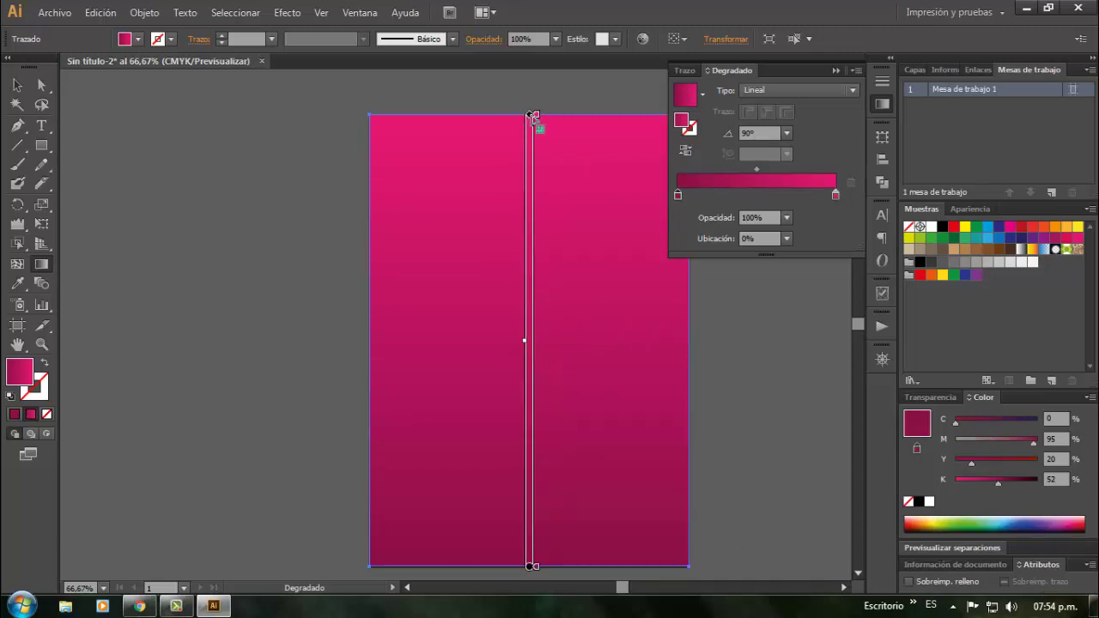
{"action": "mouse_move", "coordinate": [532, 115]}
{"action": "left_mouse_down"}
{"action": "mouse_move", "coordinate": [530, 345]}
{"action": "mouse_move", "coordinate": [541, 163]}
{"action": "left_mouse_up"}
{"action": "left_click_drag", "start_coordinate": [628, 167], "coordinate": [605, 221]}
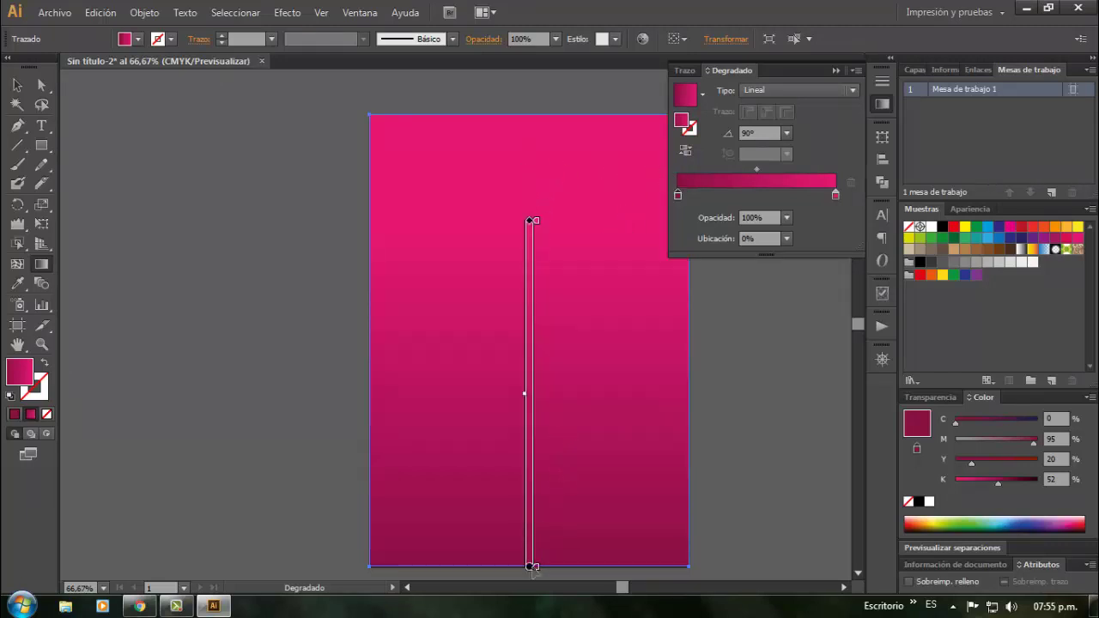
{"action": "mouse_move", "coordinate": [531, 566]}
{"action": "left_mouse_down"}
{"action": "mouse_move", "coordinate": [441, 552]}
{"action": "mouse_move", "coordinate": [421, 505]}
{"action": "left_mouse_up"}
{"action": "mouse_move", "coordinate": [529, 504]}
{"action": "left_mouse_down"}
{"action": "mouse_move", "coordinate": [375, 475]}
{"action": "mouse_move", "coordinate": [409, 463]}
{"action": "left_mouse_up"}
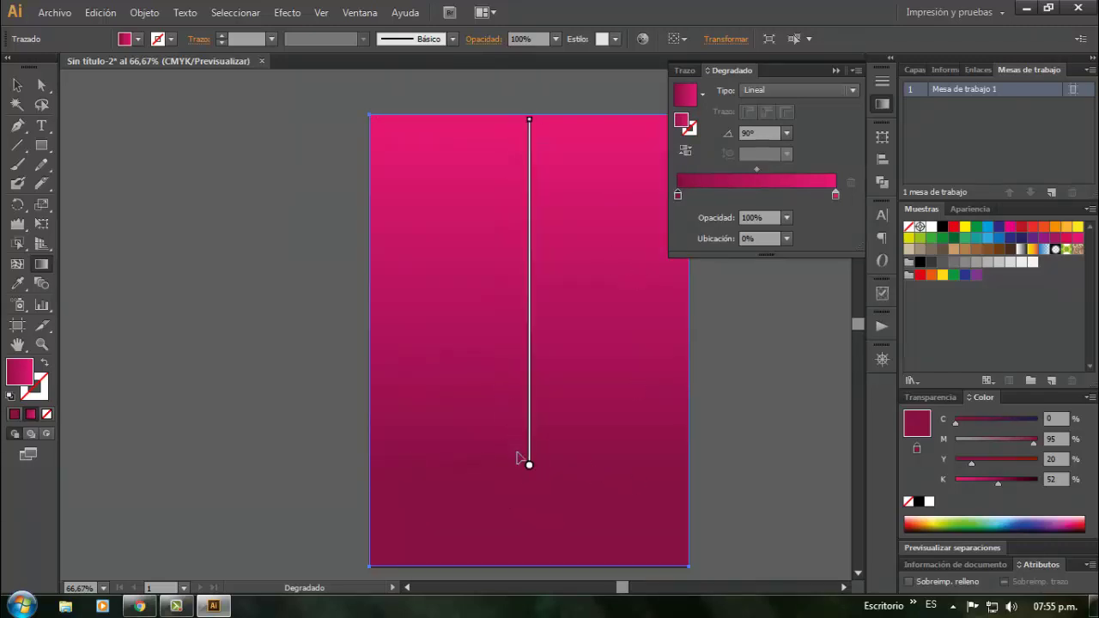
{"action": "mouse_move", "coordinate": [531, 469]}
{"action": "left_click_drag", "start_coordinate": [532, 472], "coordinate": [530, 554]}
{"action": "left_click_drag", "start_coordinate": [529, 208], "coordinate": [531, 335]}
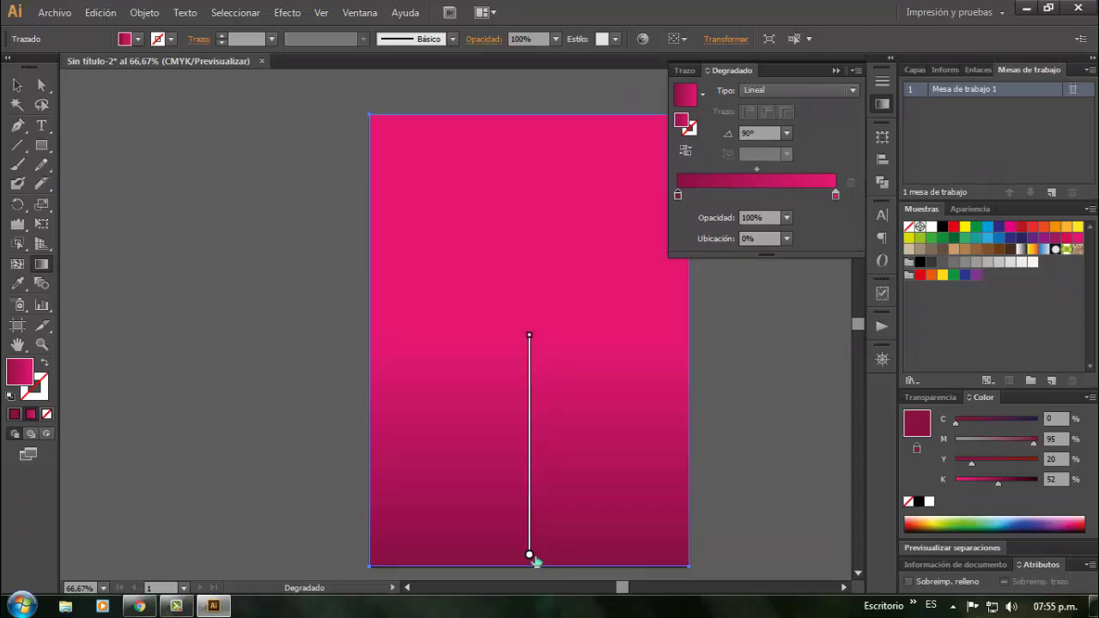
{"action": "mouse_move", "coordinate": [532, 554]}
{"action": "left_click_drag", "start_coordinate": [532, 556], "coordinate": [529, 444]}
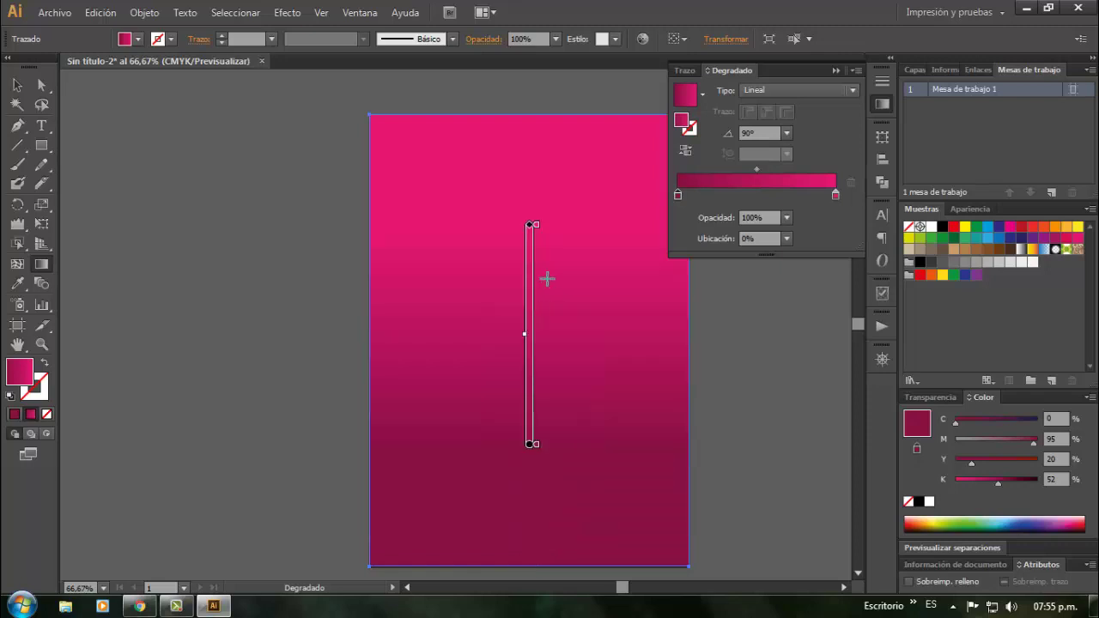
{"action": "left_click_drag", "start_coordinate": [535, 227], "coordinate": [530, 336]}
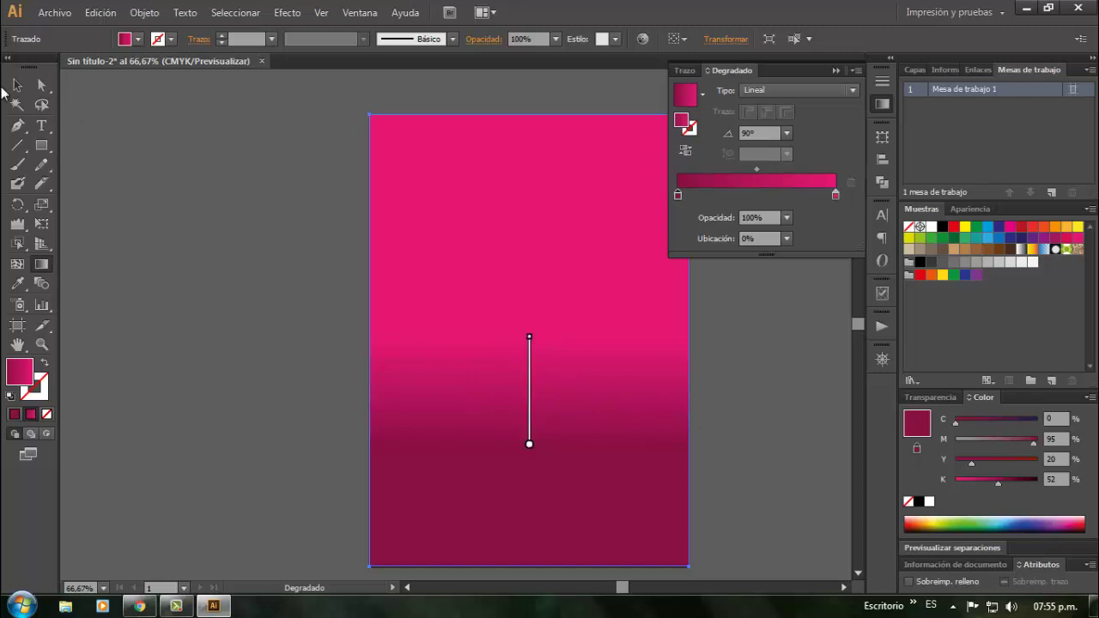
Send the gradient rectangle behind the cupcake image and deselect it
{"action": "left_click", "coordinate": [18, 85]}
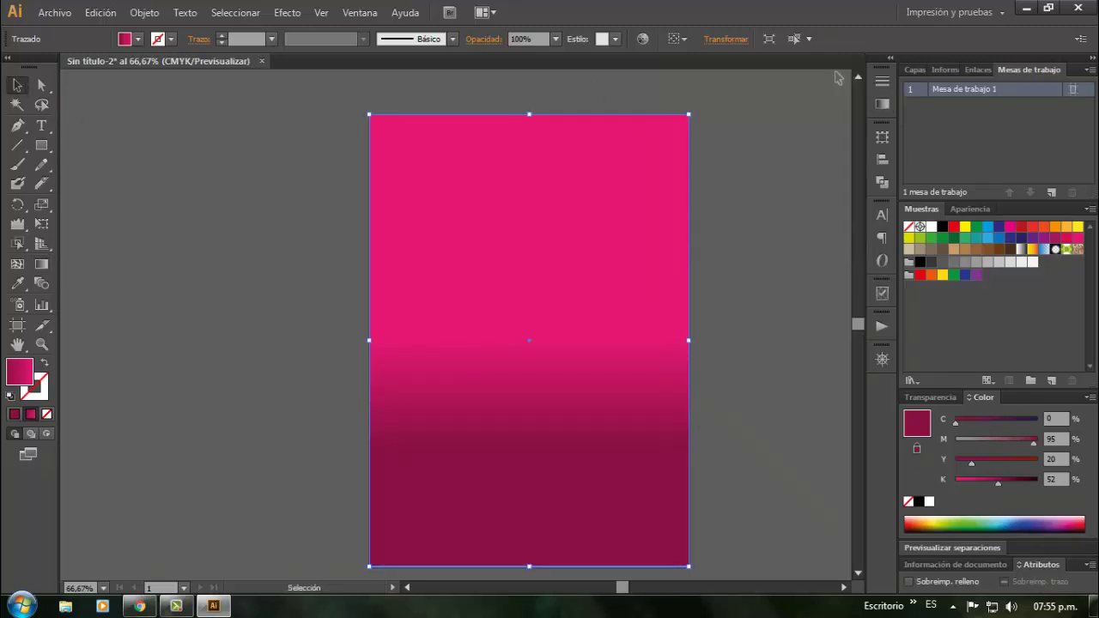
{"action": "left_click", "coordinate": [836, 71]}
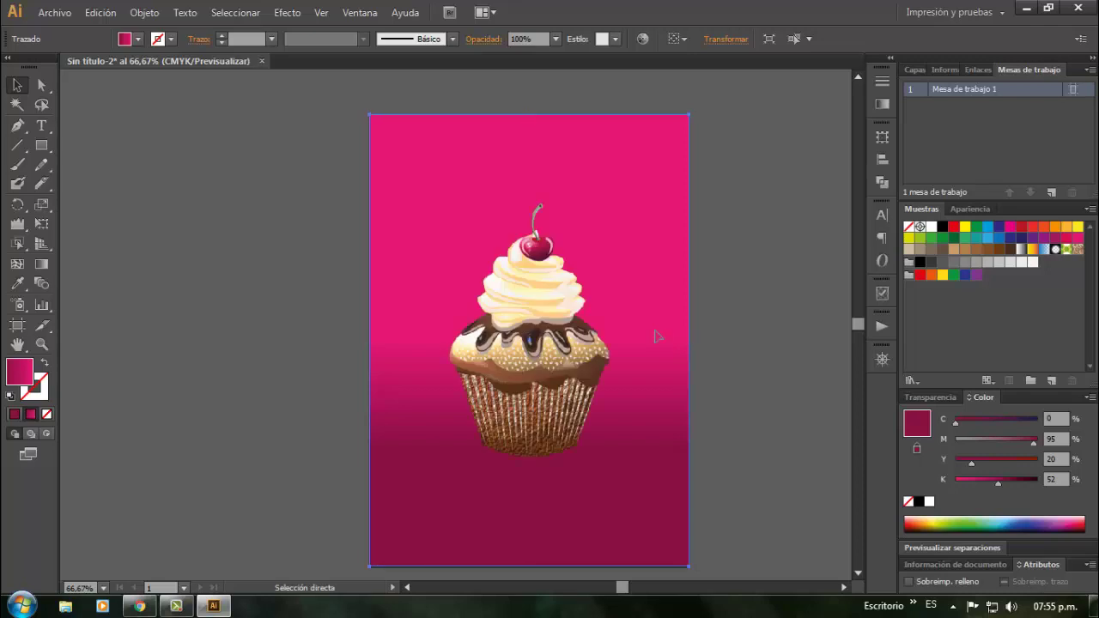
{"action": "left_click", "coordinate": [657, 337]}
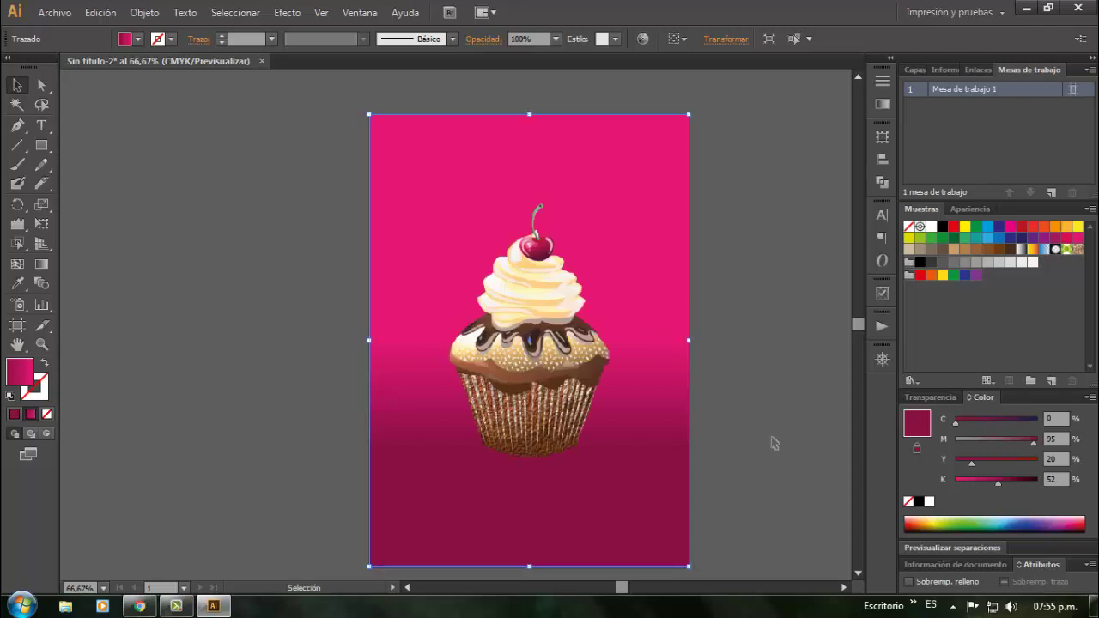
{"action": "left_click", "coordinate": [837, 421]}
Nudge the cupcake image slightly upward and centre it horizontally on the gradient background
{"action": "left_click", "coordinate": [563, 376]}
{"action": "left_click", "coordinate": [765, 292]}
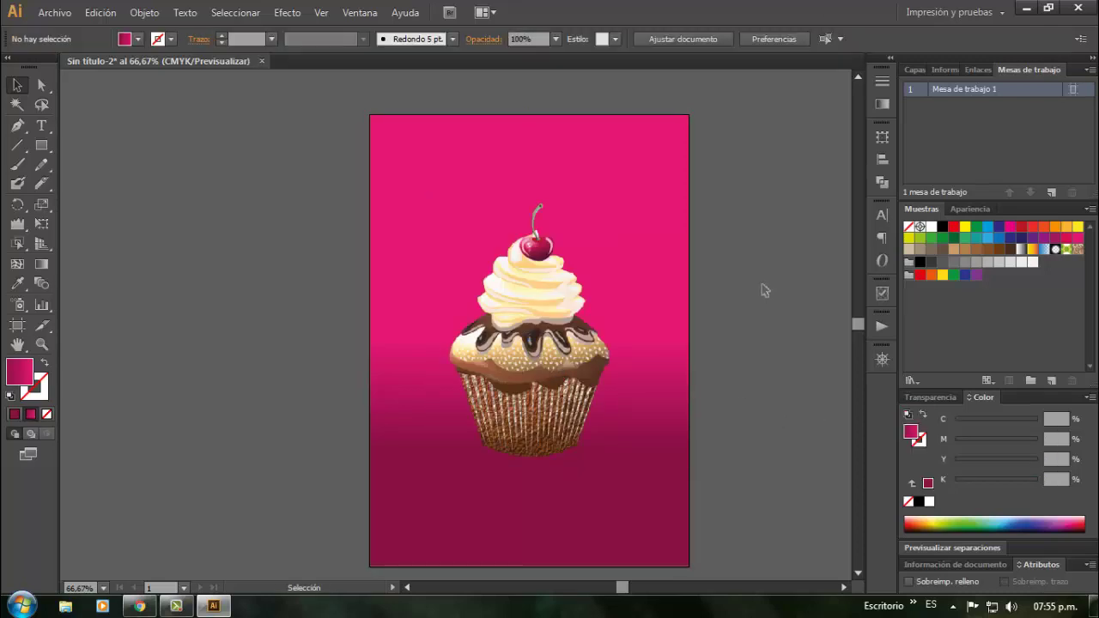
{"action": "left_click_drag", "start_coordinate": [551, 370], "coordinate": [559, 367]}
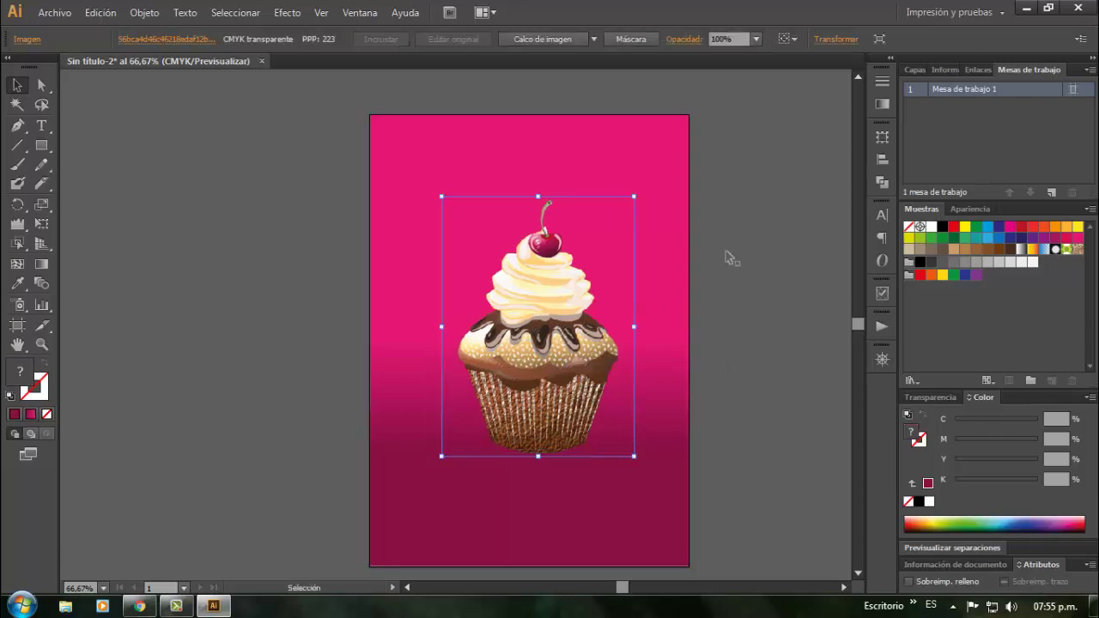
{"action": "left_click_drag", "start_coordinate": [580, 313], "coordinate": [572, 313]}
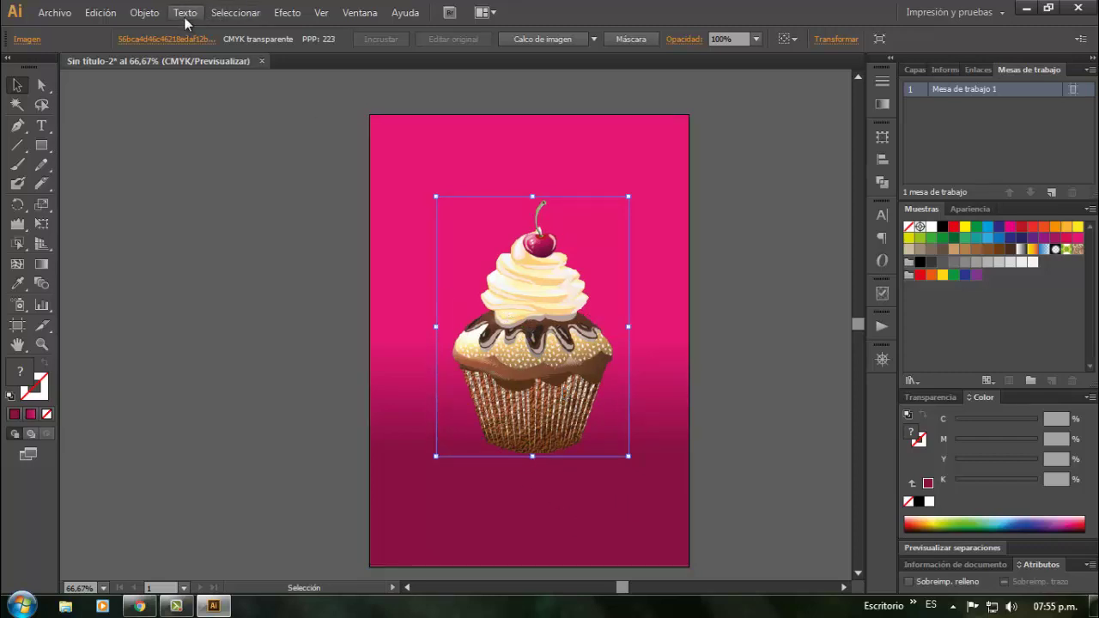
Open the Illustrator Drop Shadow effect for the cupcake image, move its dialog clear of the artwork and enable the preview
{"action": "left_click", "coordinate": [288, 13]}
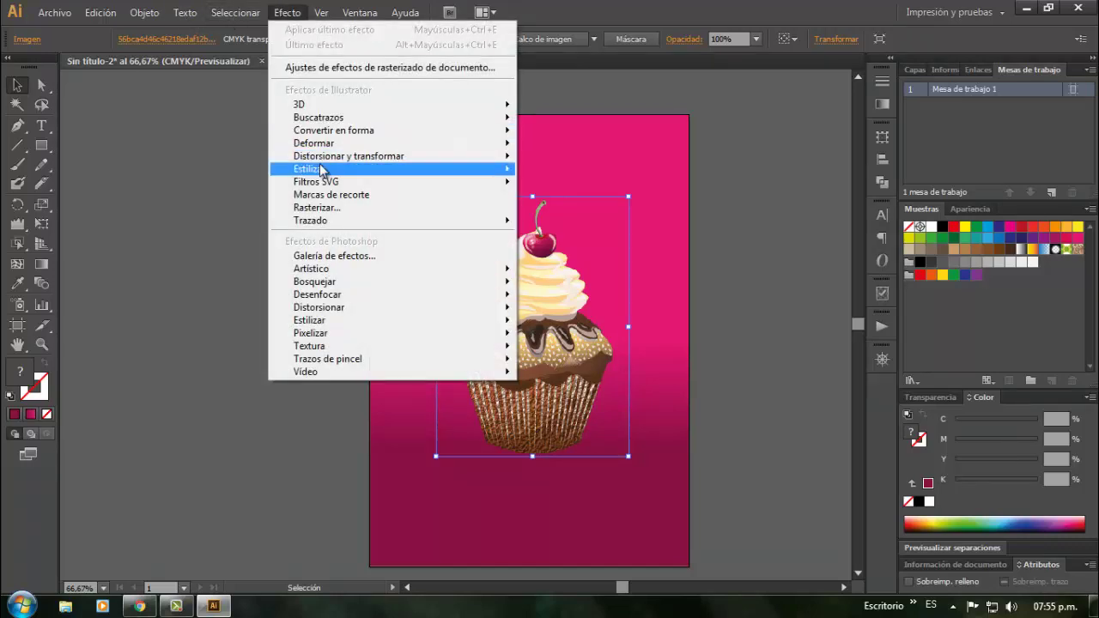
{"action": "mouse_move", "coordinate": [320, 170]}
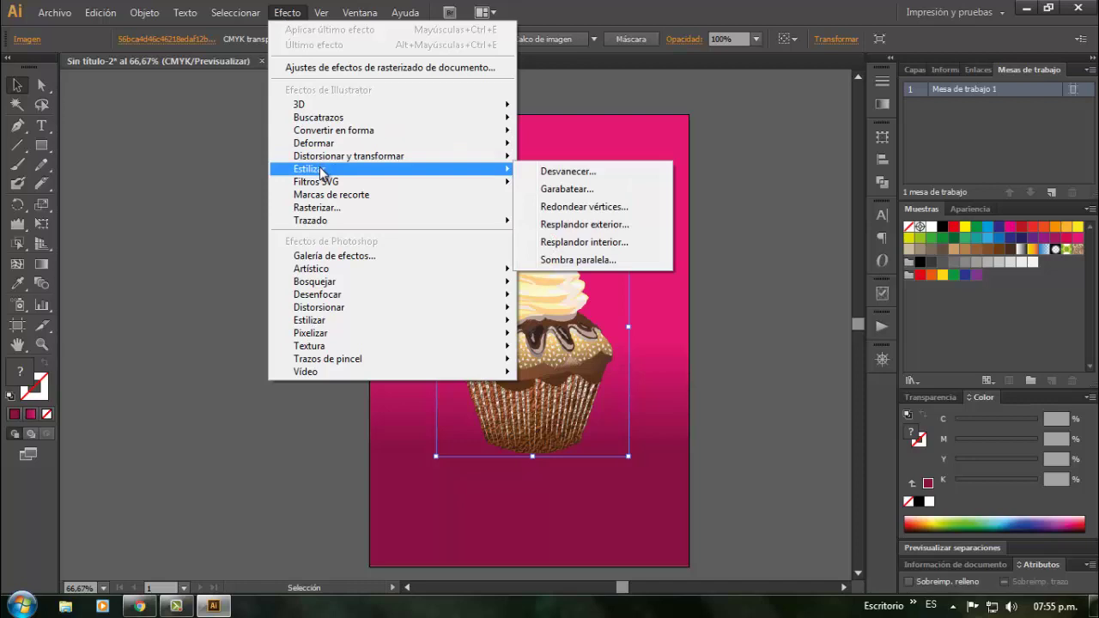
{"action": "left_click", "coordinate": [586, 266]}
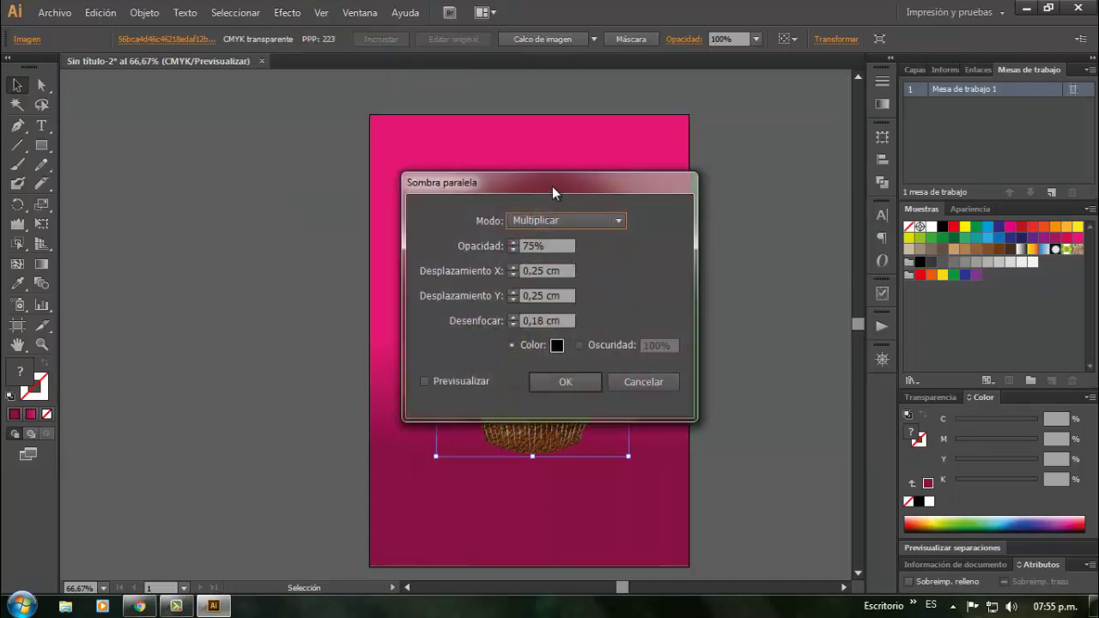
{"action": "left_click_drag", "start_coordinate": [552, 186], "coordinate": [878, 32]}
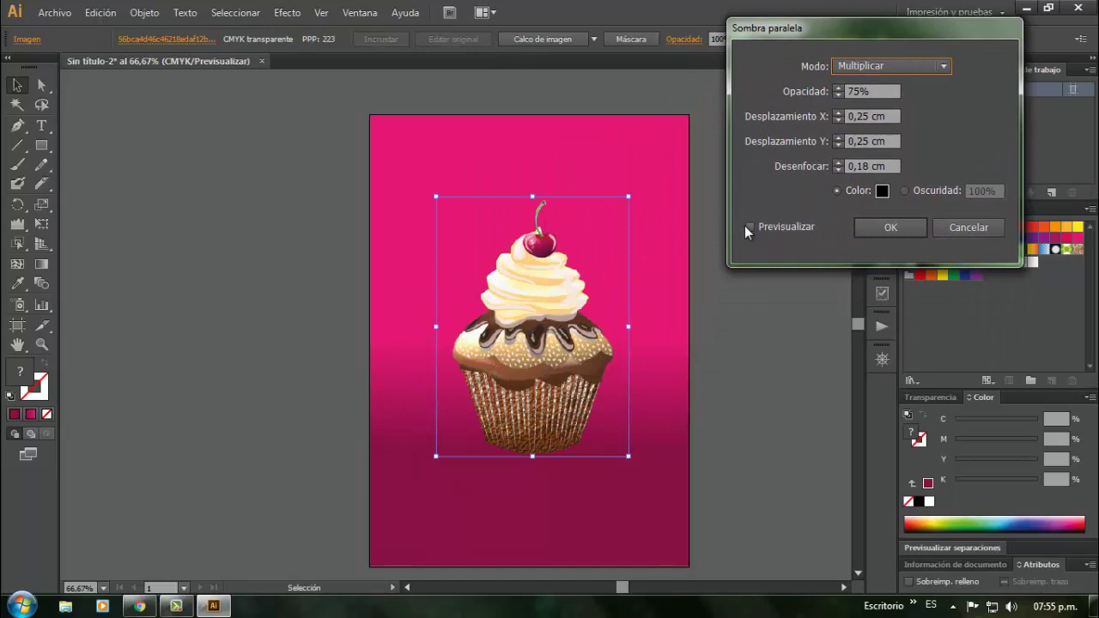
{"action": "left_click", "coordinate": [749, 228]}
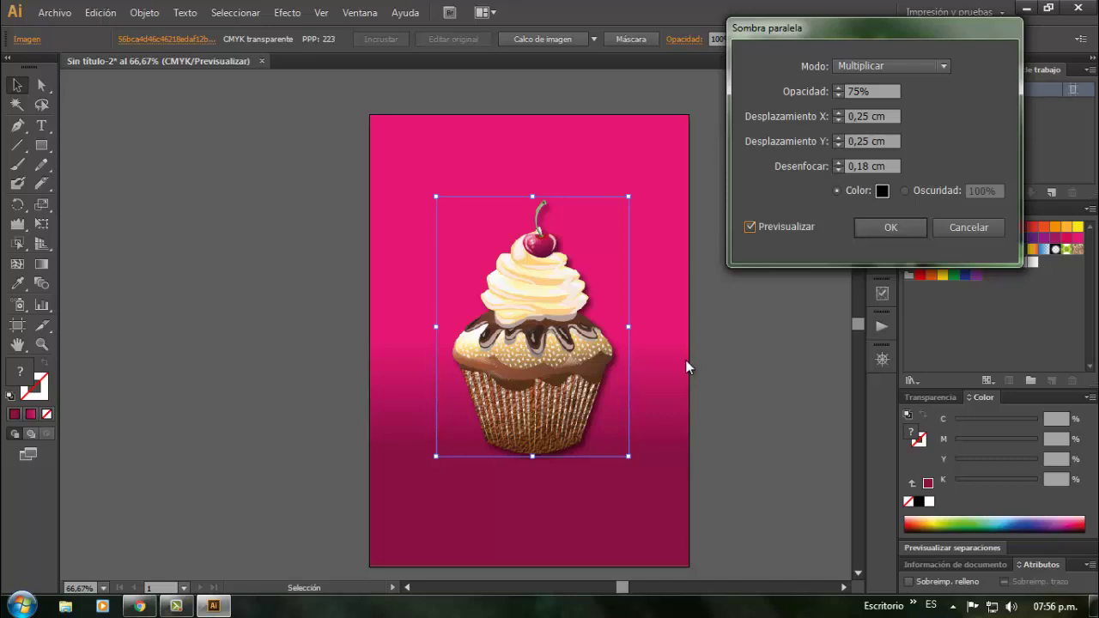
Set the drop shadow's X offset to 0 cm
{"action": "left_click", "coordinate": [838, 120]}
{"action": "left_click", "coordinate": [839, 120]}
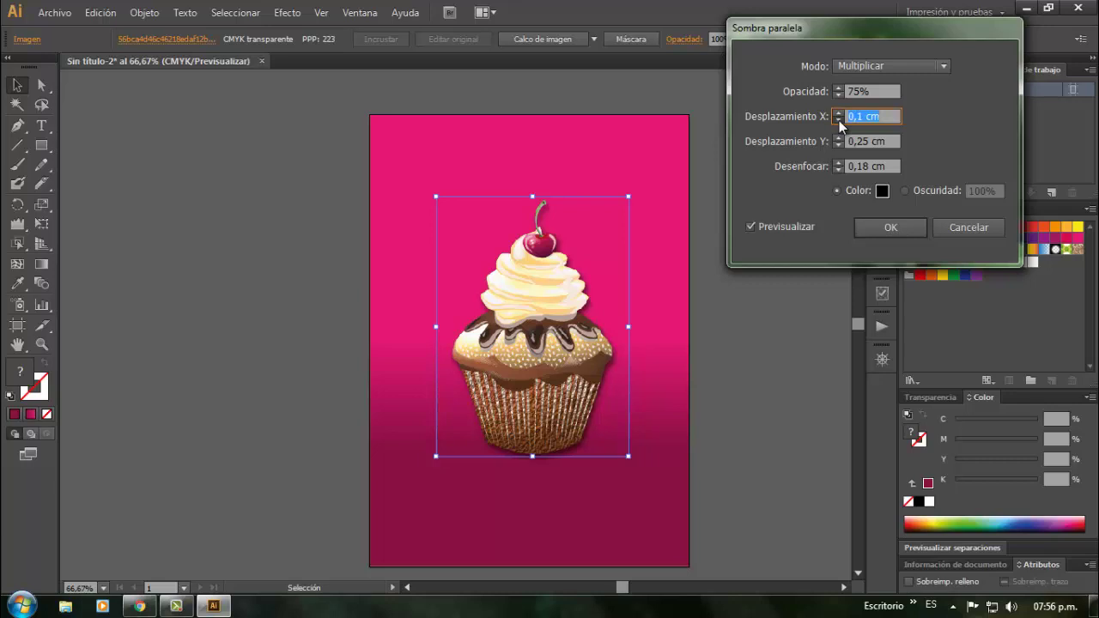
{"action": "left_click", "coordinate": [839, 120]}
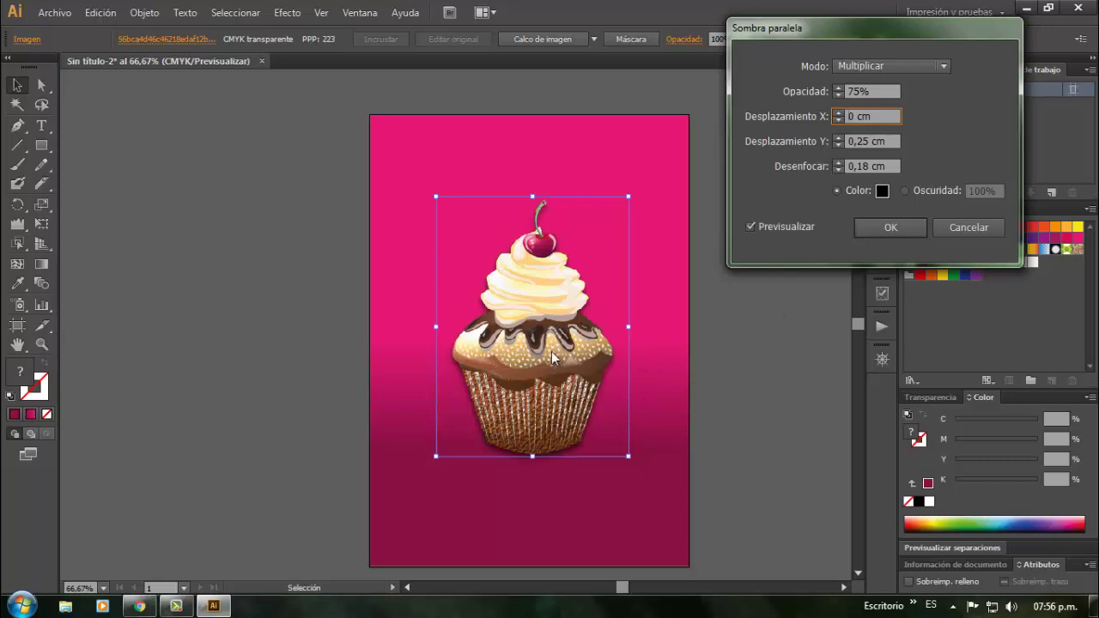
Set the drop shadow's X offset to -0.3 cm and keep the current Windows colour scheme without further prompts
{"action": "left_click", "coordinate": [839, 120]}
{"action": "key", "text": "Down"}
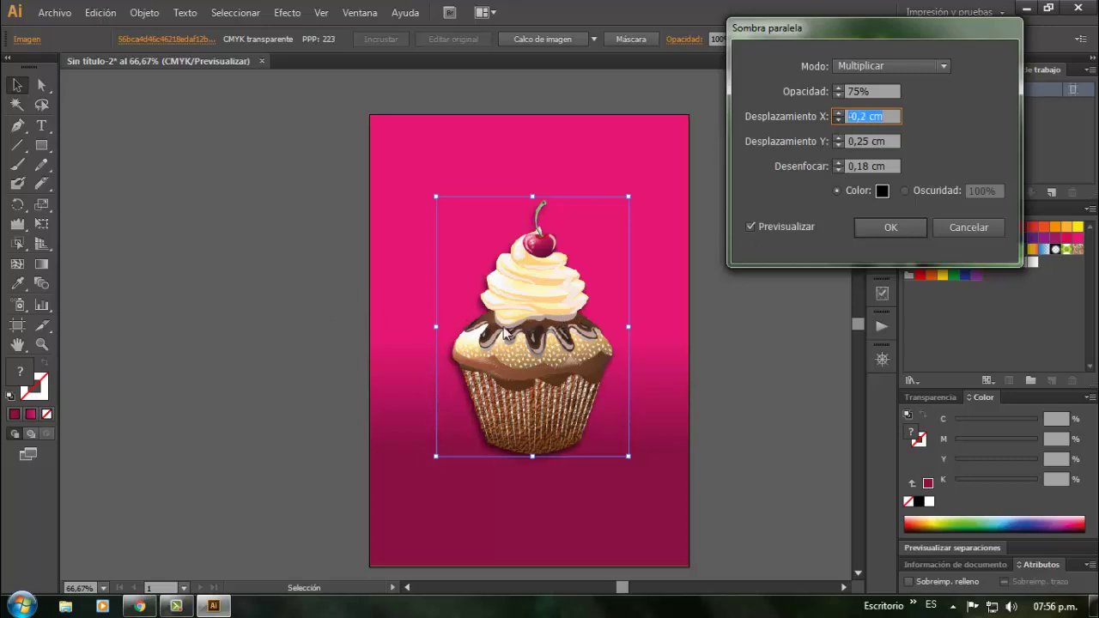
{"action": "key", "text": "Down"}
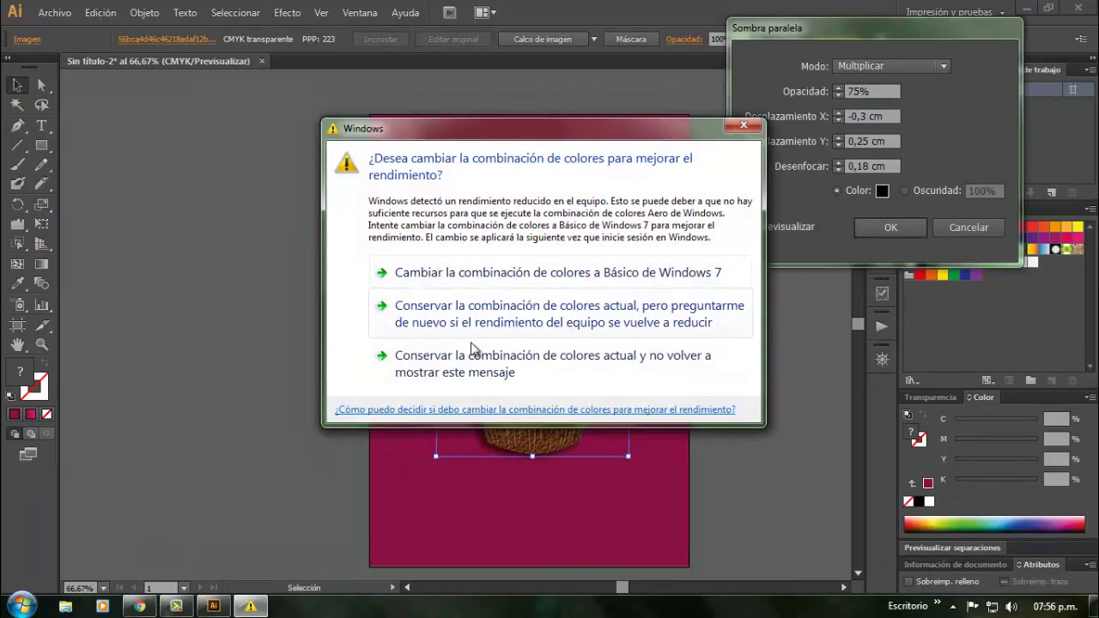
{"action": "left_click", "coordinate": [532, 378]}
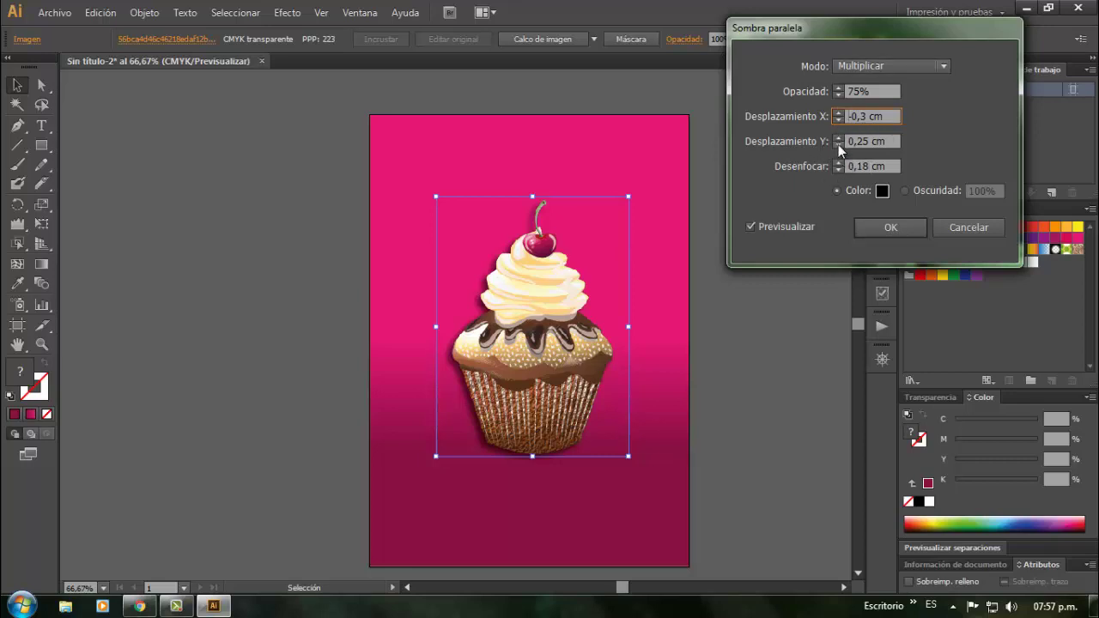
Set the drop shadow's Y offset to -0.4 cm
{"action": "key", "text": "Tab"}
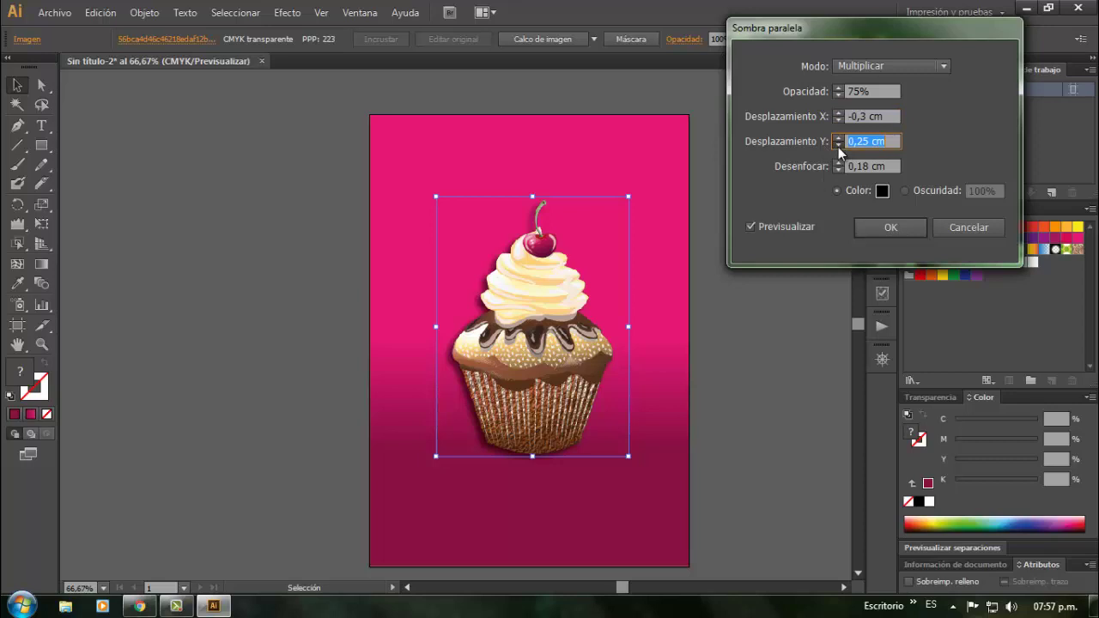
{"action": "left_click", "coordinate": [838, 146]}
{"action": "left_click", "coordinate": [838, 146]}
{"action": "left_click", "coordinate": [838, 146]}
{"action": "left_click", "coordinate": [838, 146]}
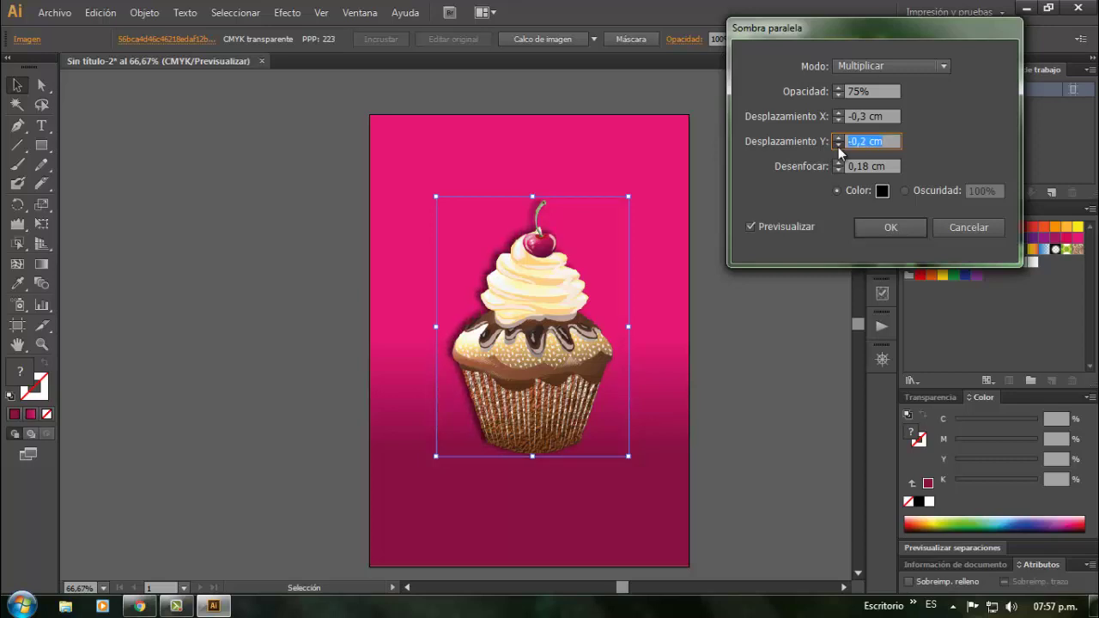
{"action": "left_click", "coordinate": [838, 145]}
{"action": "left_click", "coordinate": [838, 146]}
{"action": "left_click", "coordinate": [838, 144]}
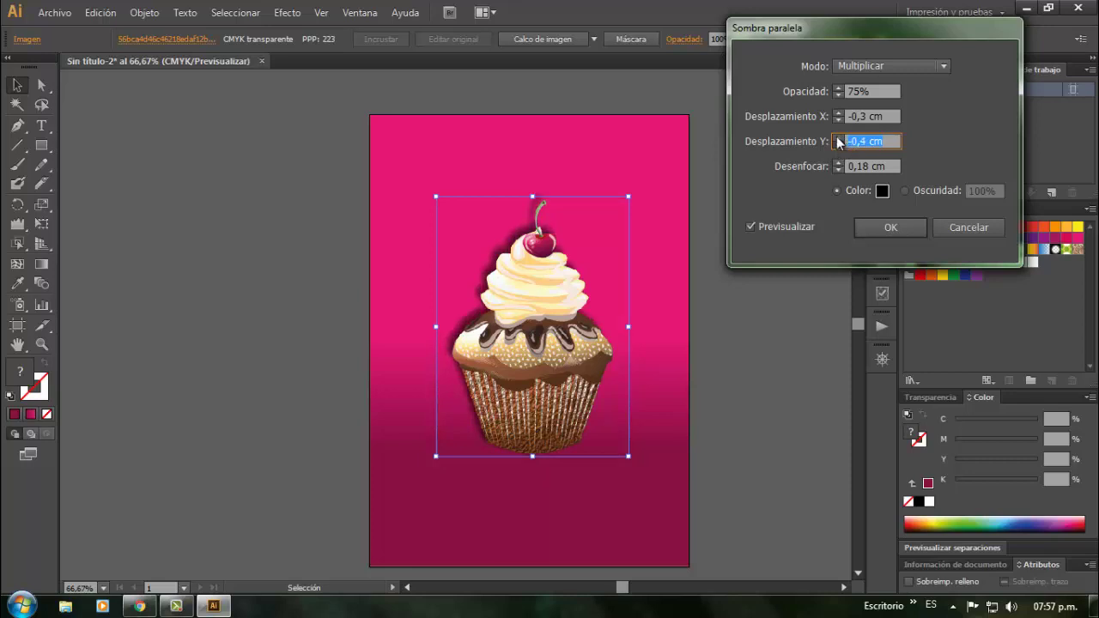
Try a stronger negative Y offset for the drop shadow, and bring the offset back to 0 cm
{"action": "left_click", "coordinate": [838, 144]}
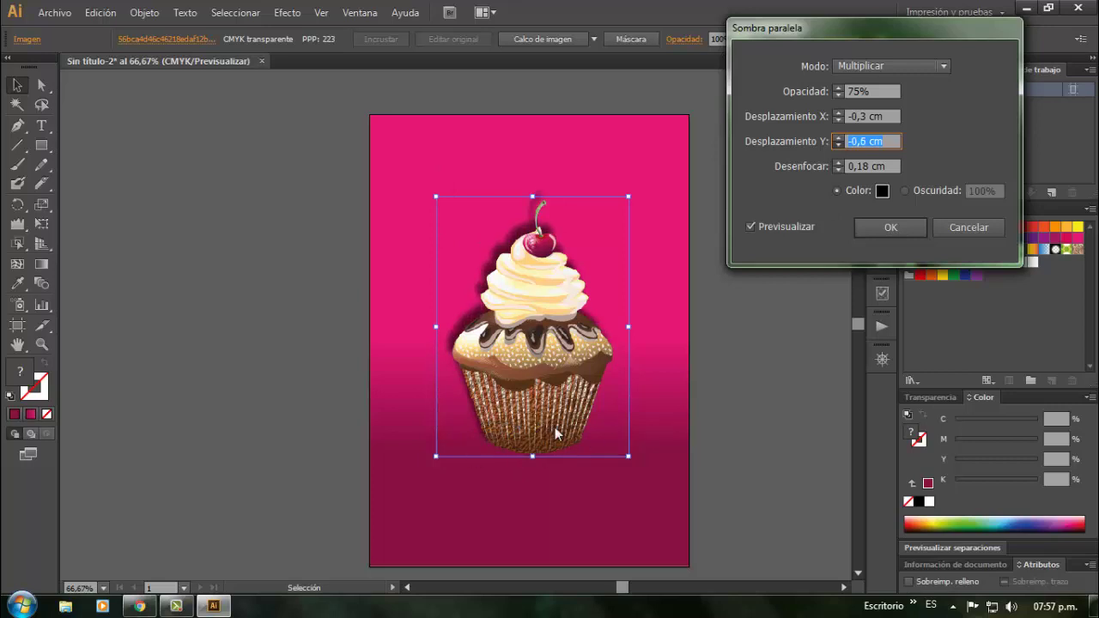
{"action": "key", "text": "Down"}
{"action": "left_click", "coordinate": [838, 137]}
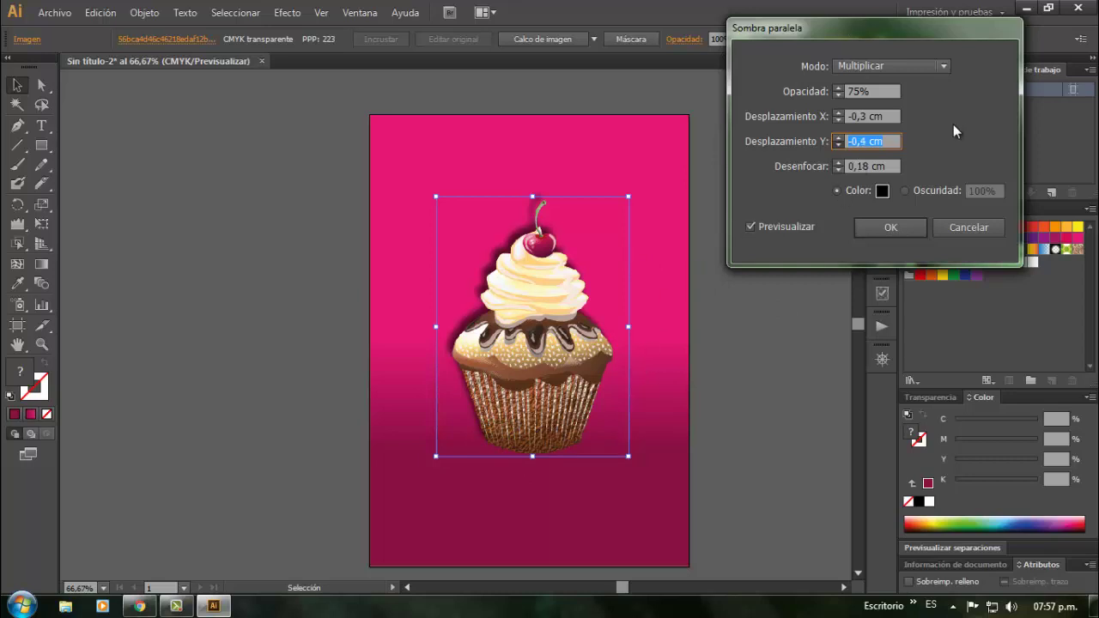
{"action": "left_click", "coordinate": [838, 137]}
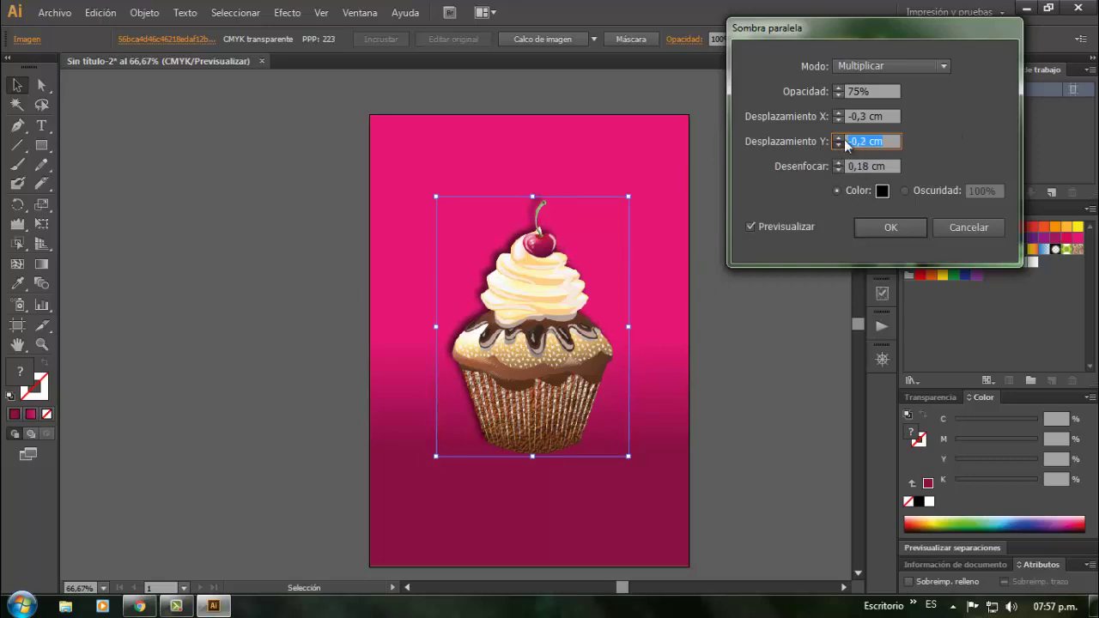
{"action": "left_click", "coordinate": [837, 138]}
{"action": "left_click", "coordinate": [837, 138]}
{"action": "left_click", "coordinate": [838, 137]}
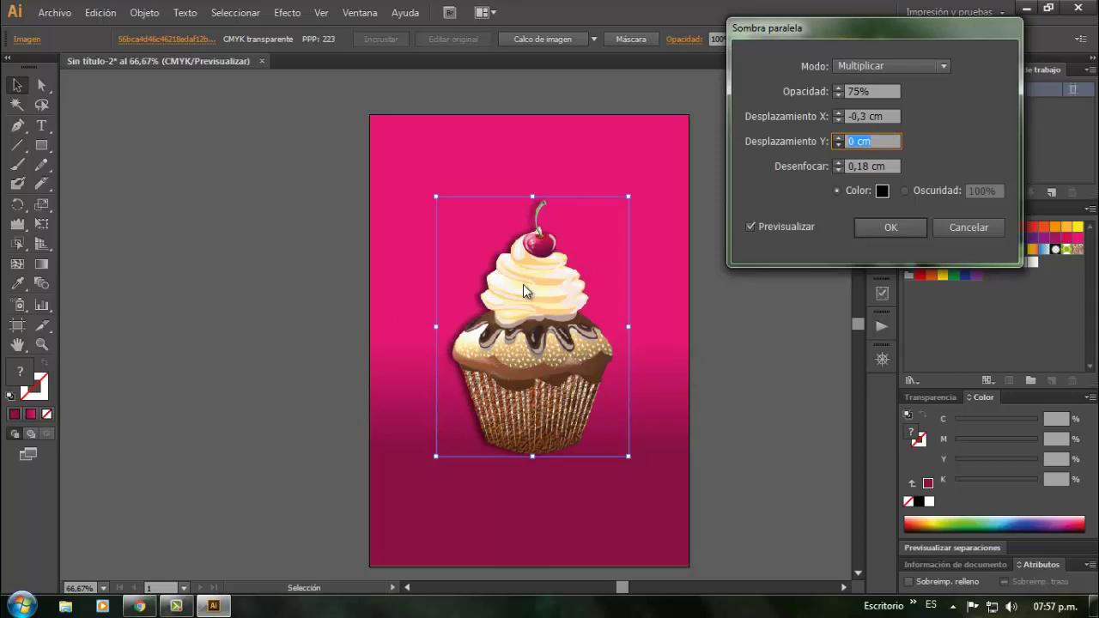
Increase the drop shadow's Y offset to 1.9 cm
{"action": "key", "text": "Up"}
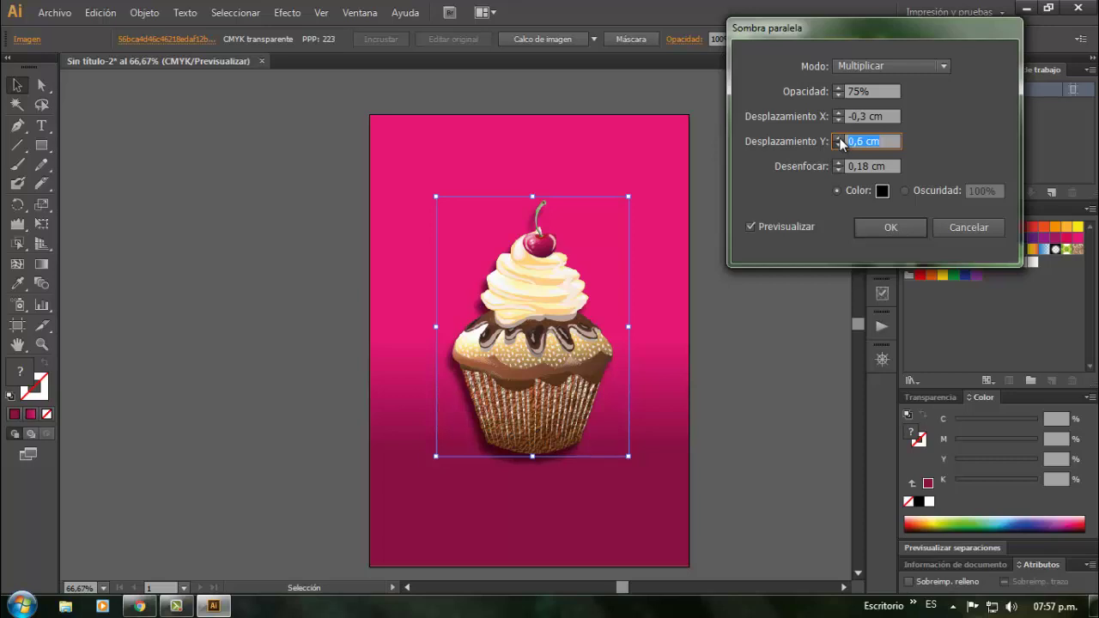
{"action": "left_click", "coordinate": [838, 138]}
{"action": "key", "text": "Up"}
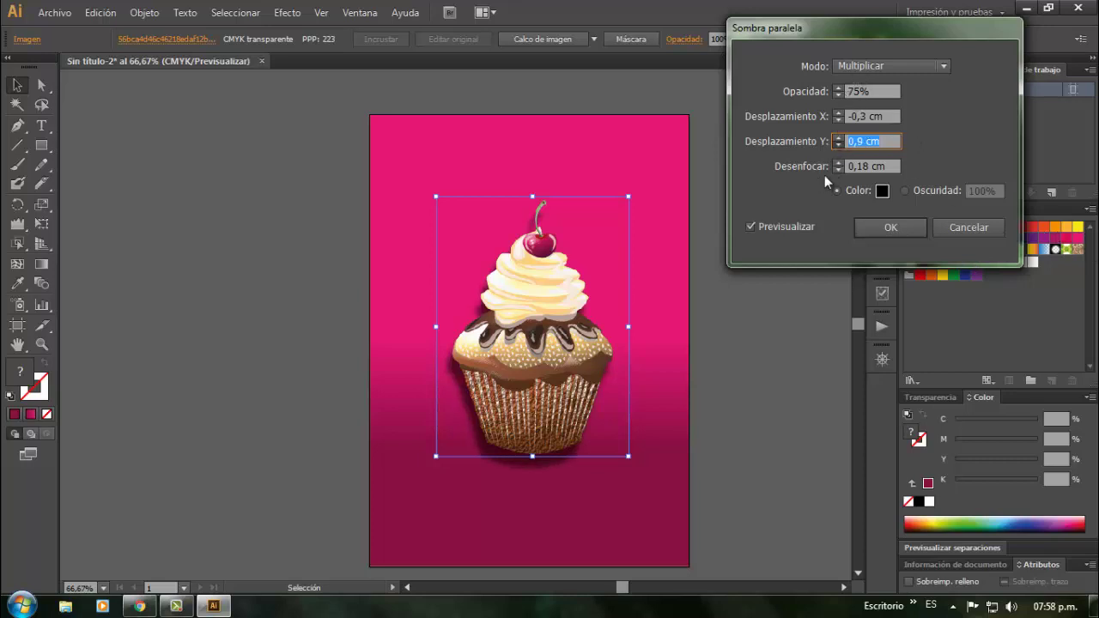
{"action": "key", "text": "Up"}
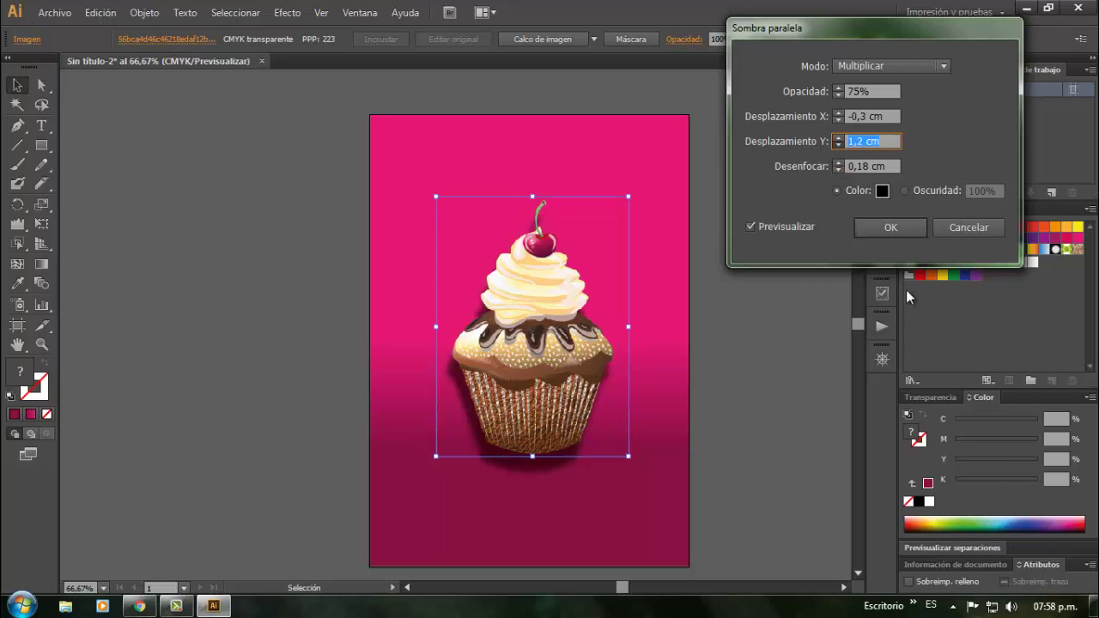
{"action": "key", "text": "Up"}
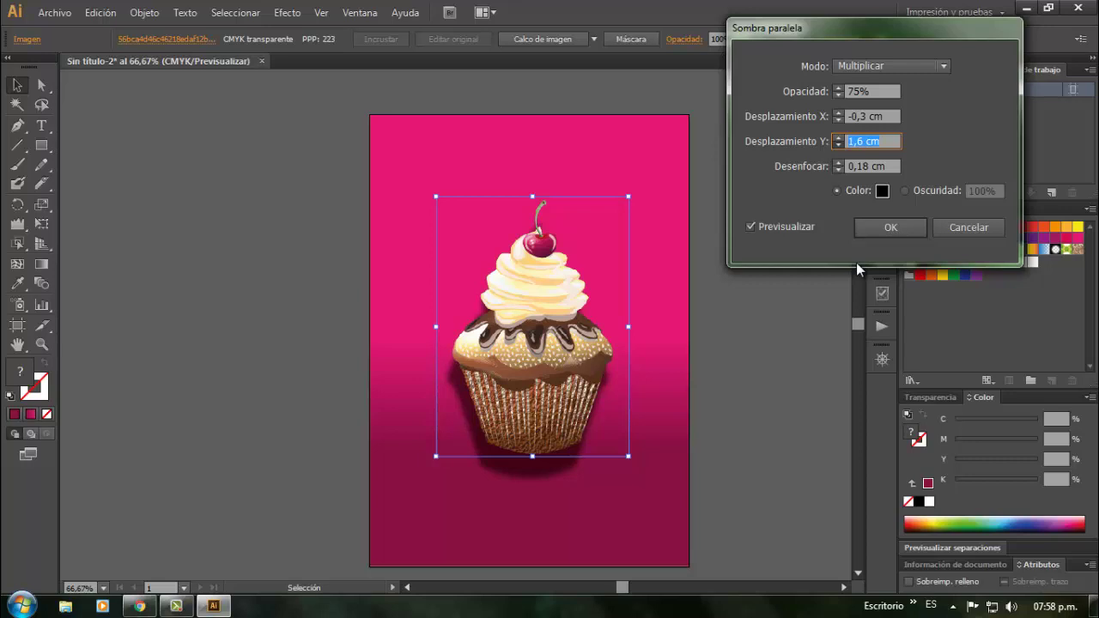
{"action": "key", "text": "Up"}
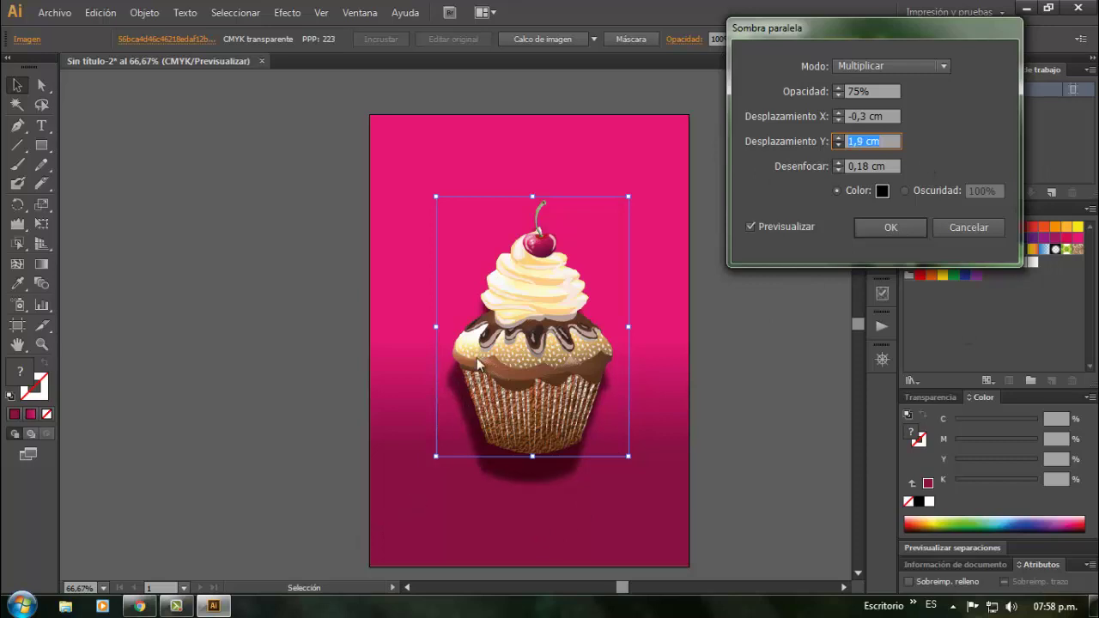
Set the drop shadow's blur to 0.5 cm and its Y offset to 2 cm, and cancel the effect
{"action": "key", "text": "Tab"}
{"action": "type", "text": "0,2"}
{"action": "key", "text": "Tab"}
{"action": "key", "text": "Up"}
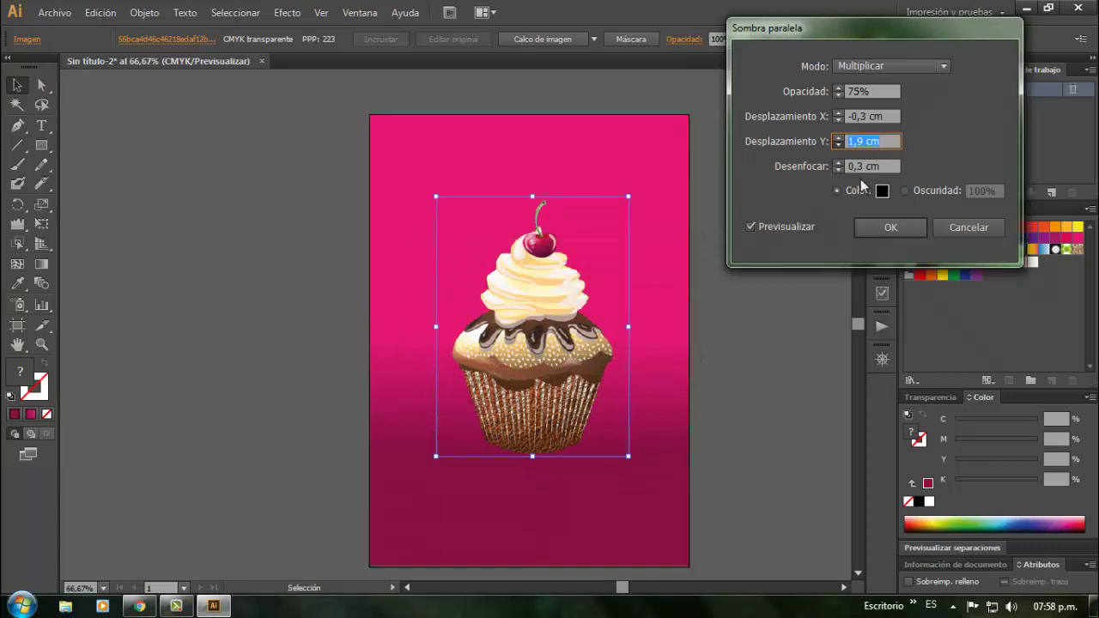
{"action": "key", "text": "Tab"}
{"action": "key", "text": "Up"}
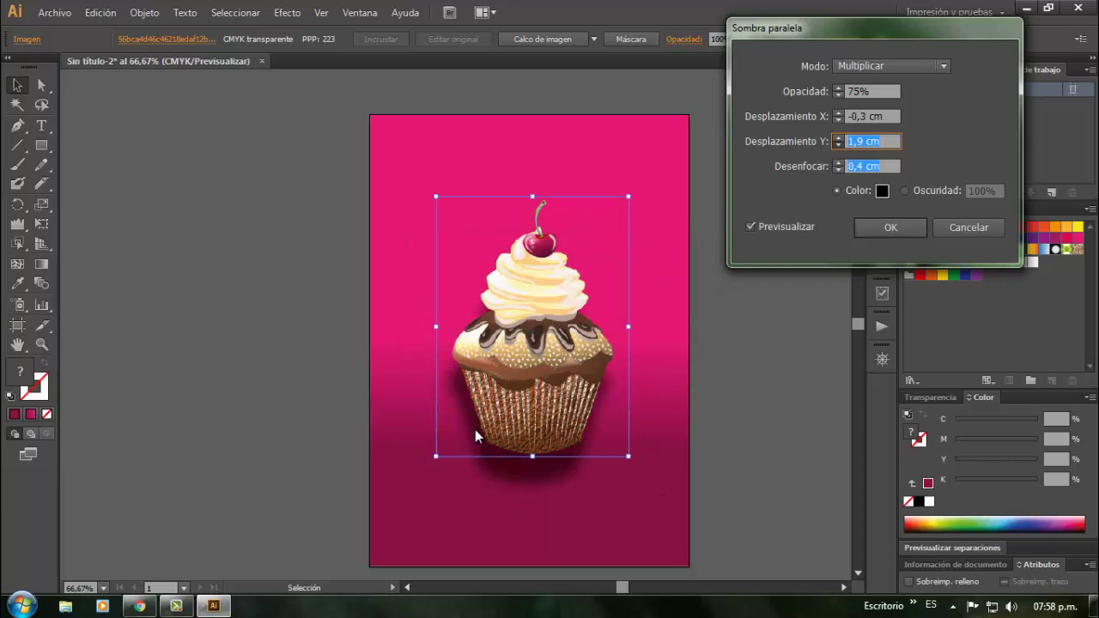
{"action": "key", "text": "Up"}
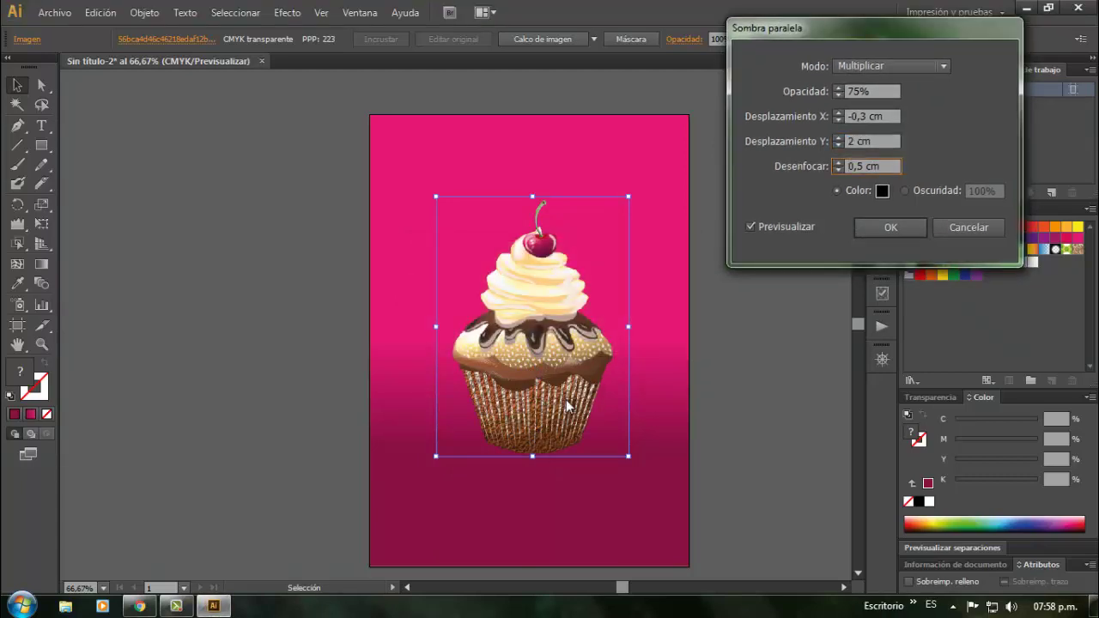
{"action": "left_click", "coordinate": [956, 227]}
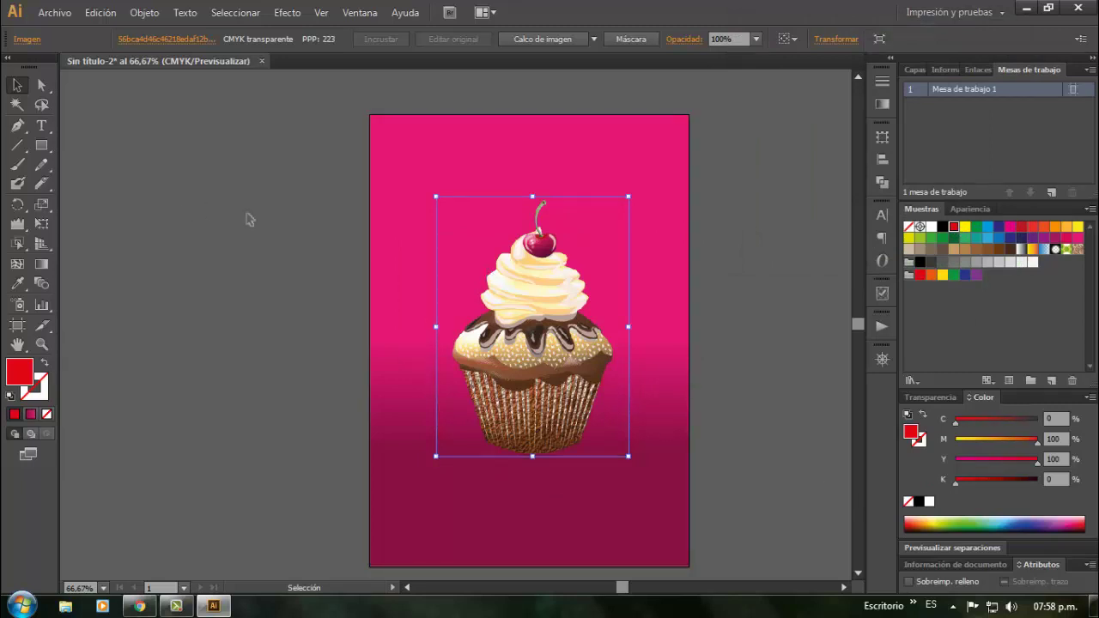
Try tracing the right half of the wrapper's bottom edge with the Pen tool, and undo the path
{"action": "left_click", "coordinate": [18, 126]}
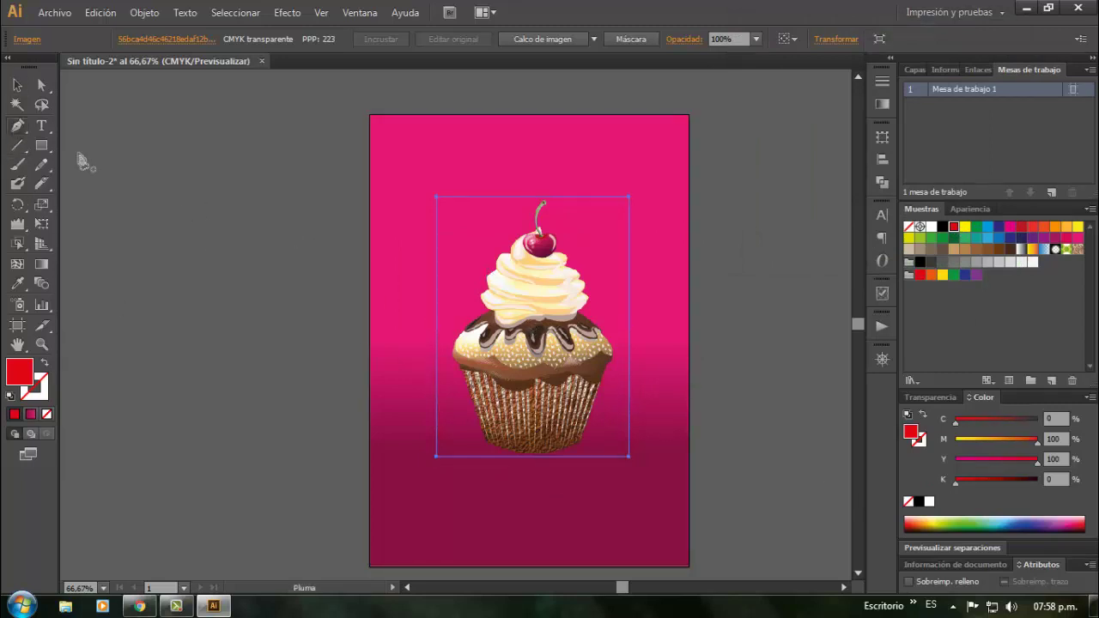
{"action": "left_click", "coordinate": [580, 443]}
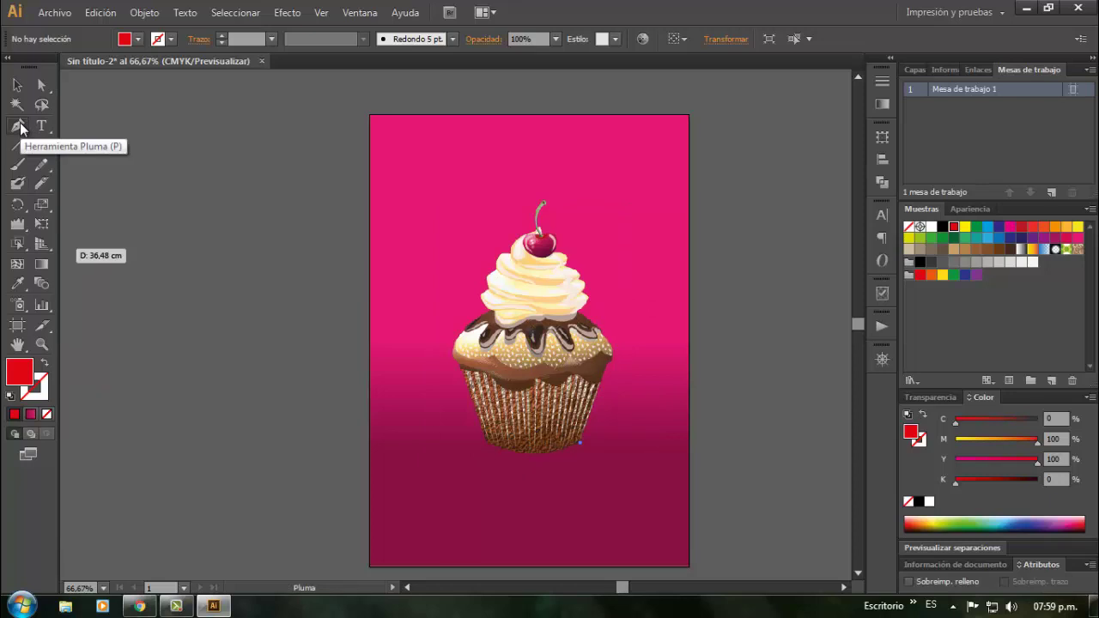
{"action": "left_click", "coordinate": [19, 126]}
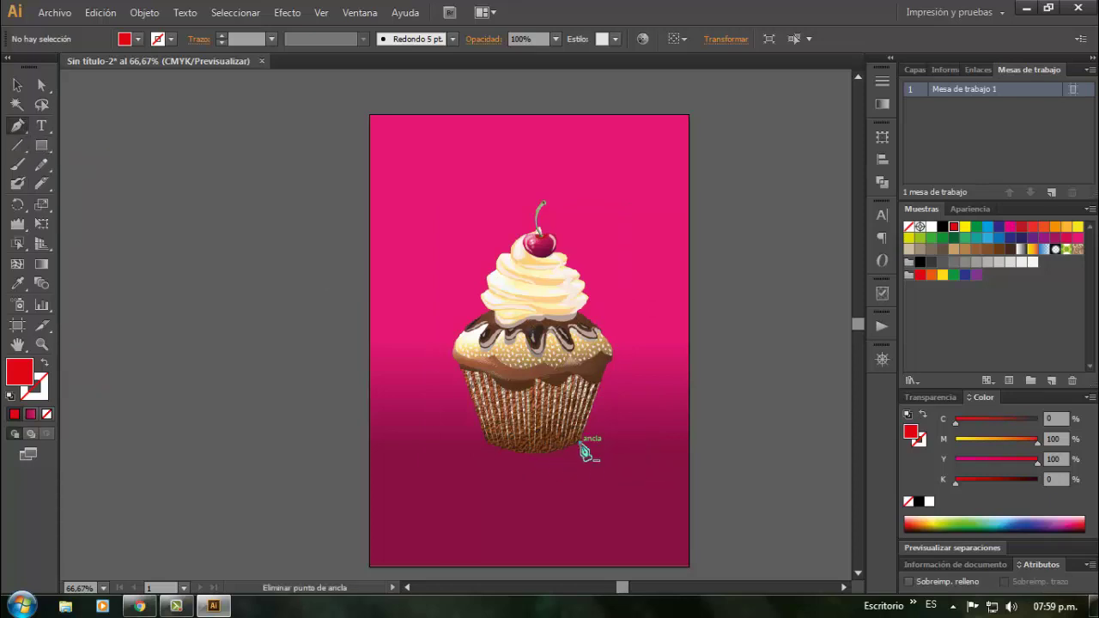
{"action": "left_click", "coordinate": [534, 456]}
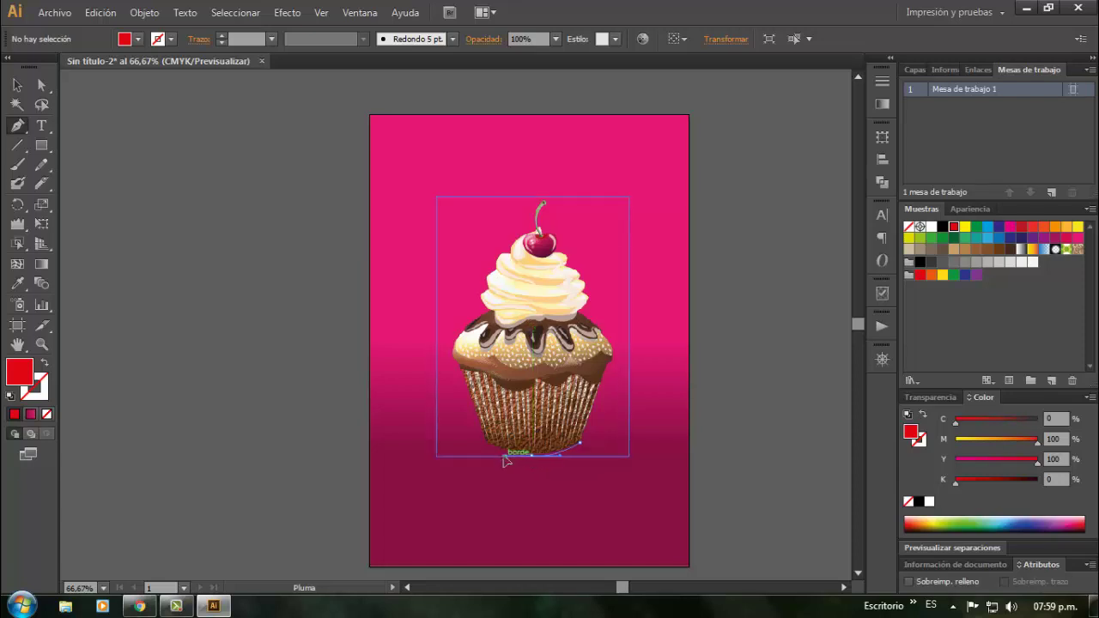
{"action": "left_click", "coordinate": [504, 456]}
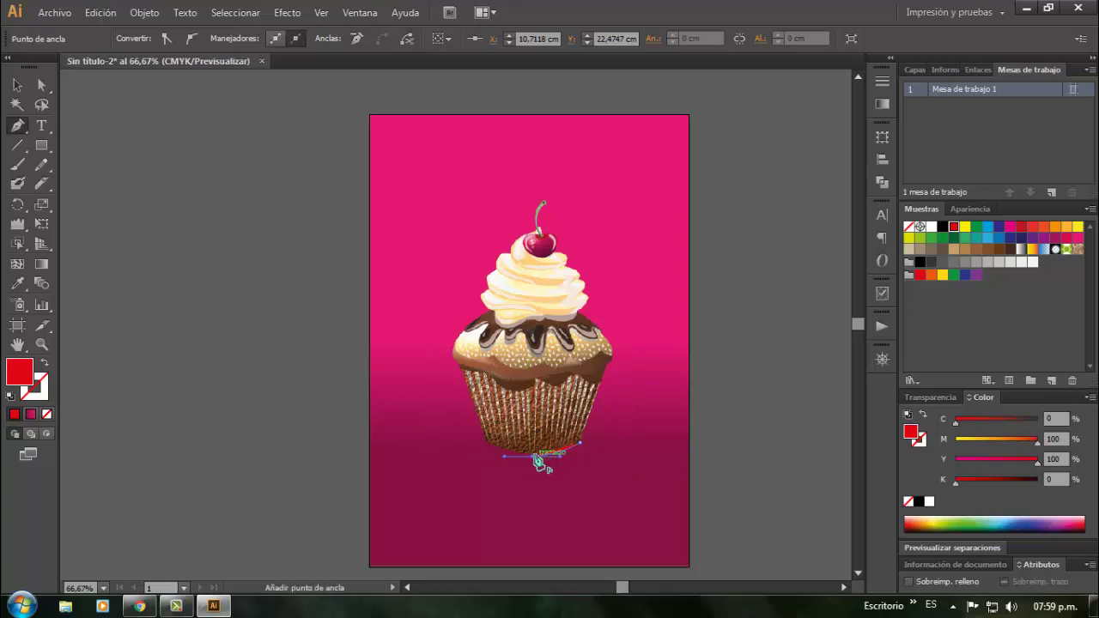
{"action": "scroll", "coordinate": [538, 464], "scroll_direction": "up", "scroll_amount": 3}
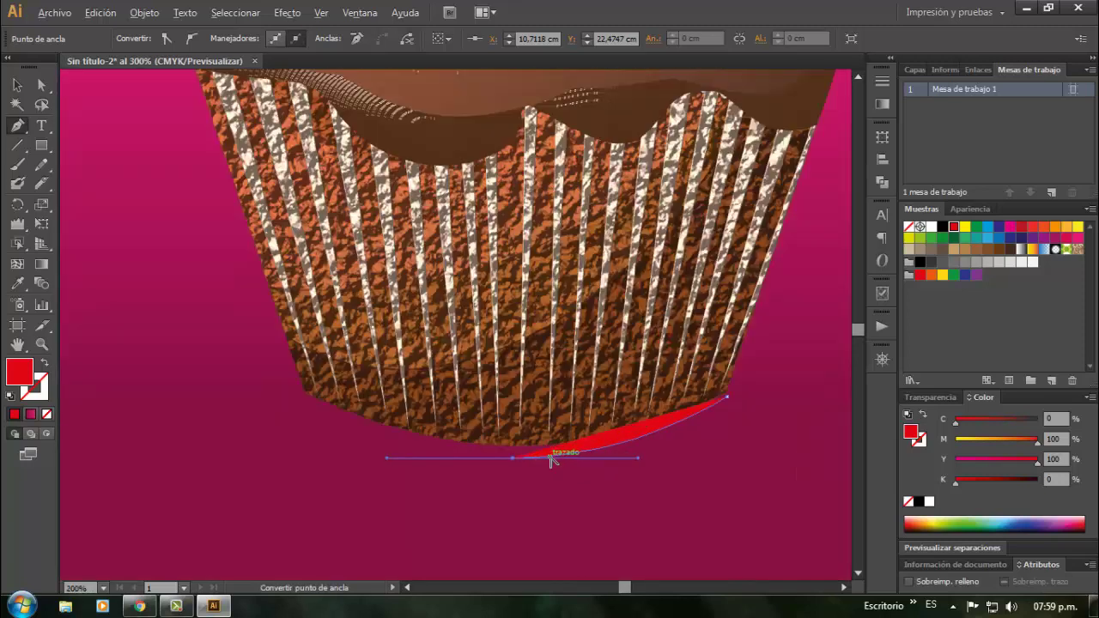
{"action": "key", "text": "ctrl+z"}
{"action": "left_click", "coordinate": [527, 363], "text": "ctrl"}
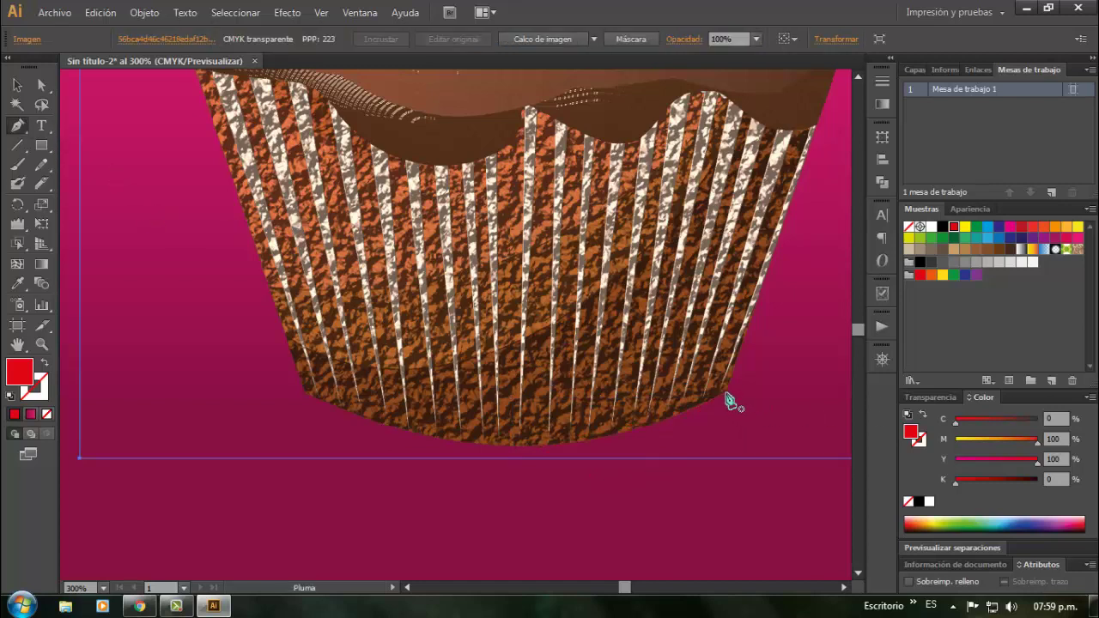
Trace the wrapper's curved bottom edge with the Pen tool, from its right corner through the lowest point to the left corner
{"action": "left_click_drag", "start_coordinate": [728, 397], "coordinate": [413, 438]}
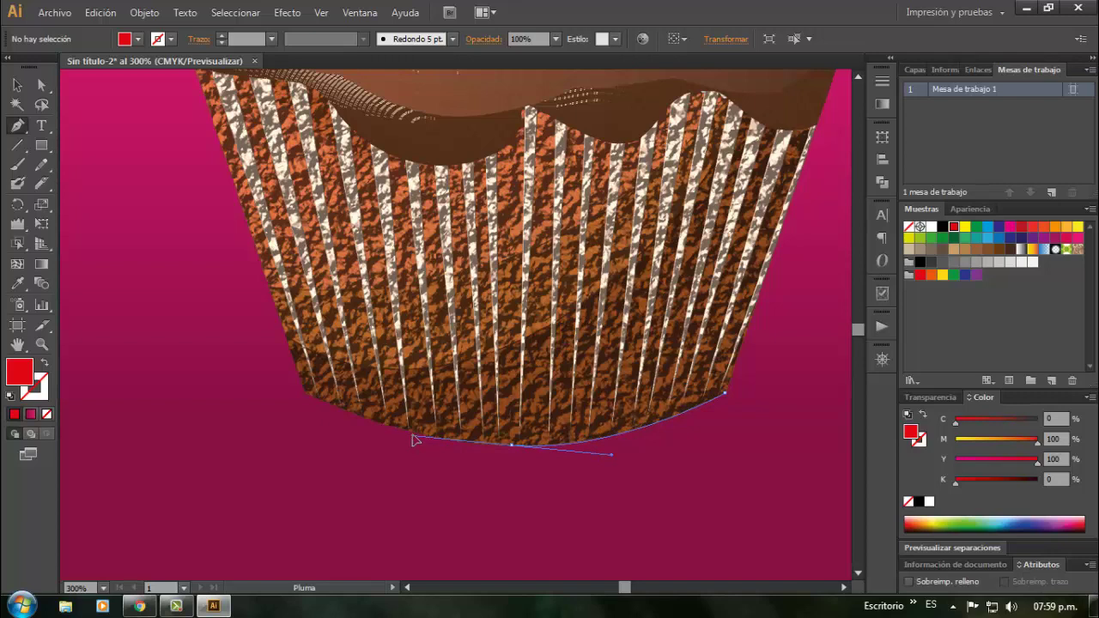
{"action": "left_click_drag", "start_coordinate": [413, 437], "coordinate": [413, 436]}
{"action": "left_click_drag", "start_coordinate": [413, 436], "coordinate": [414, 438]}
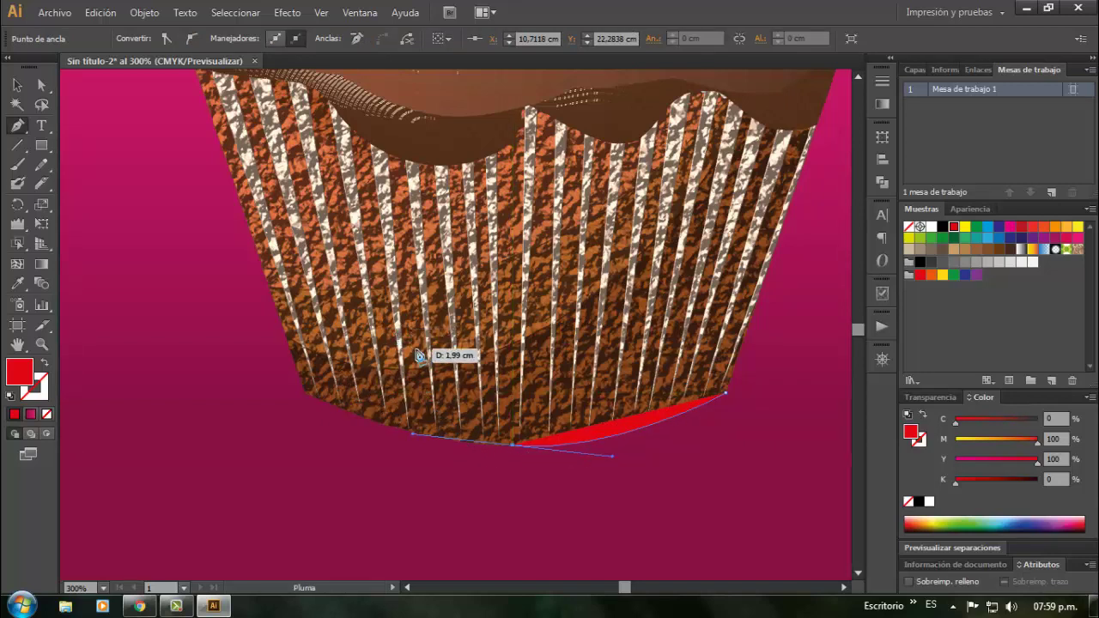
{"action": "left_click", "coordinate": [303, 394]}
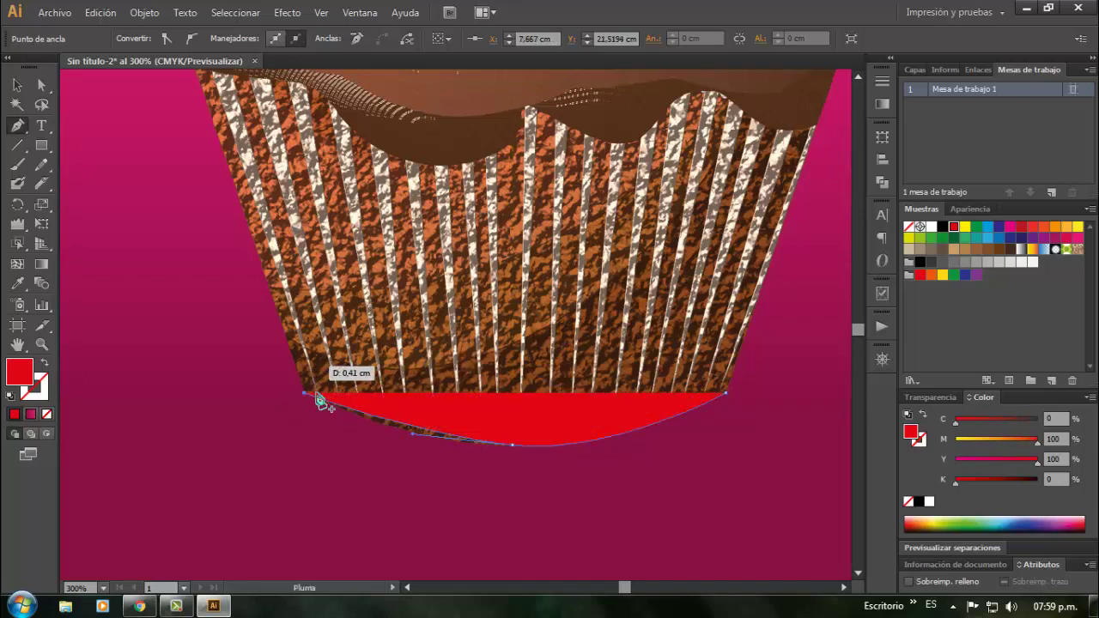
Continue the Pen path up the wrapper's left edge to the small notch beneath the cake's overhanging rim
{"action": "left_click", "coordinate": [235, 182]}
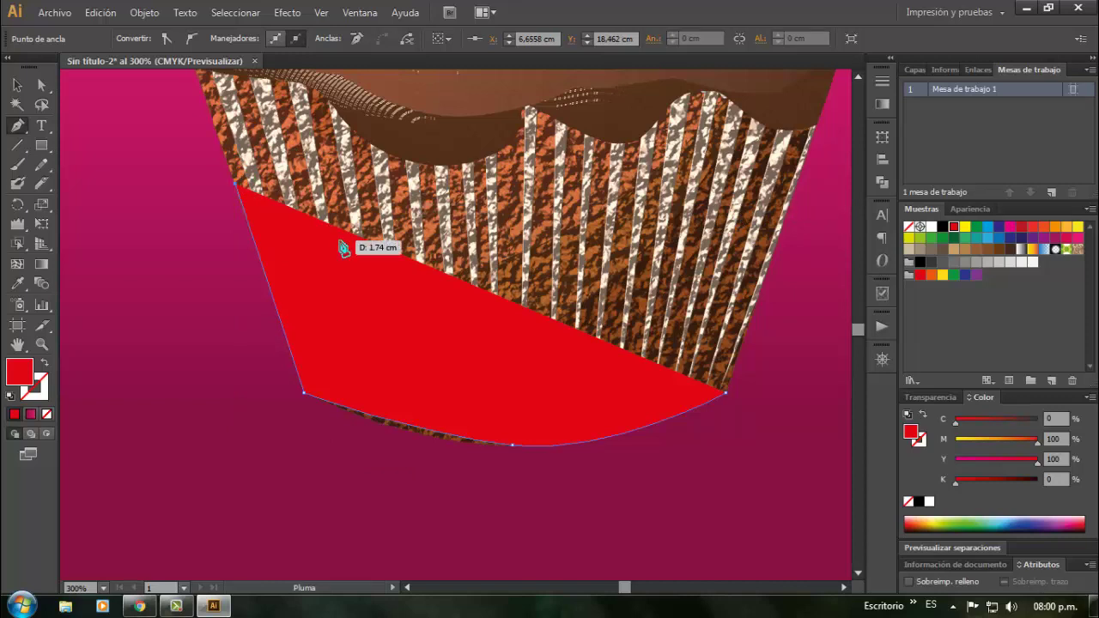
{"action": "scroll", "coordinate": [344, 248], "scroll_direction": "up", "scroll_amount": 2}
{"action": "scroll", "coordinate": [347, 269], "scroll_direction": "up", "scroll_amount": 3}
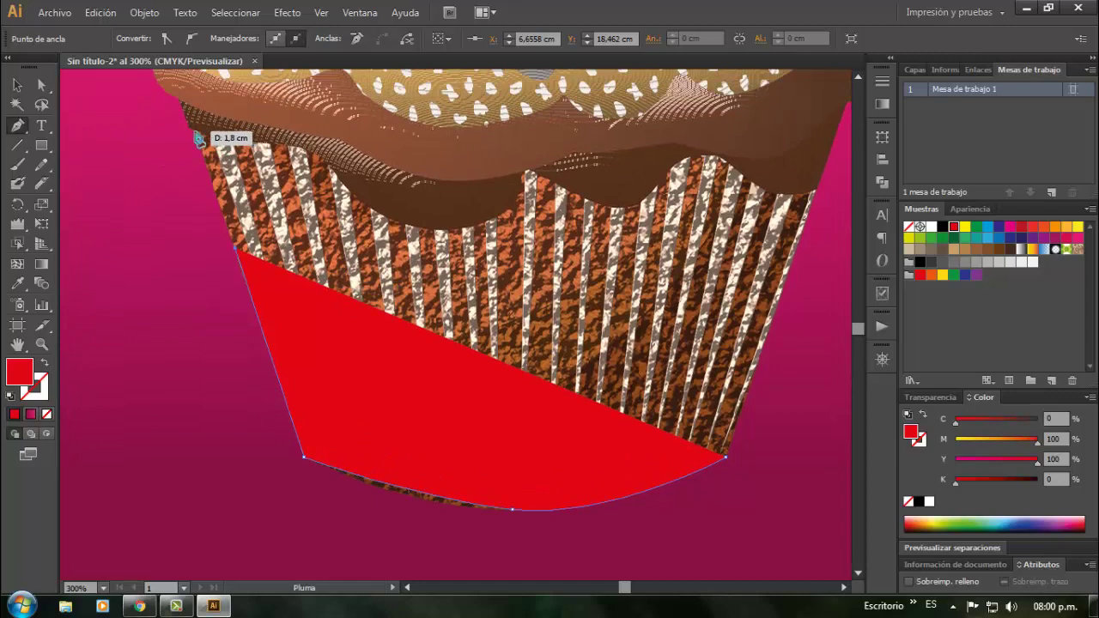
{"action": "scroll", "coordinate": [195, 158], "scroll_direction": "up", "scroll_amount": 4}
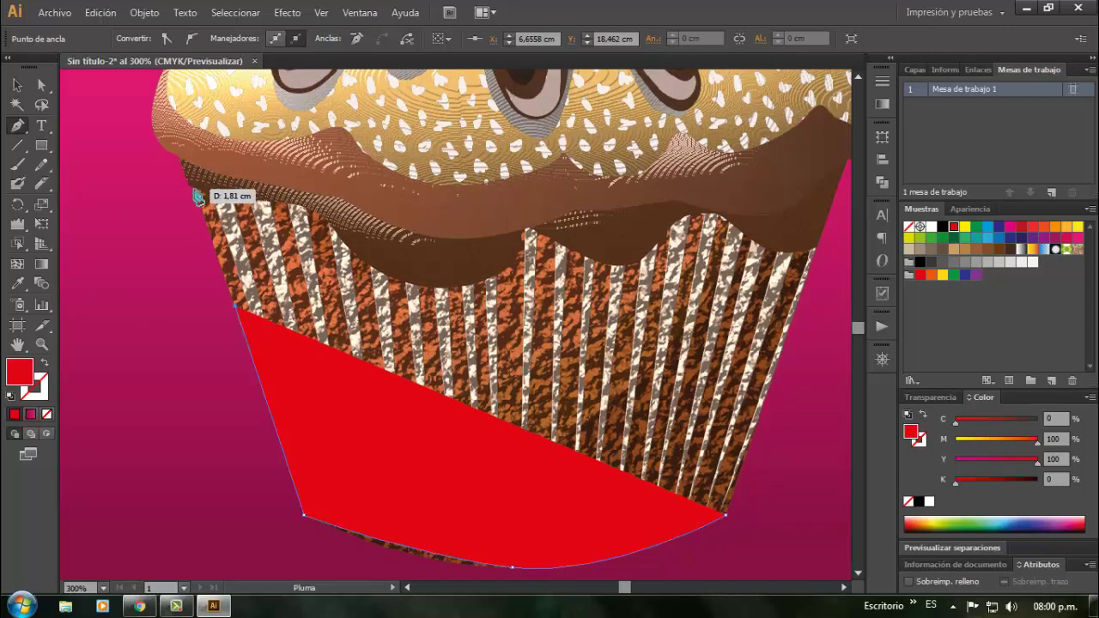
{"action": "left_click", "coordinate": [193, 191]}
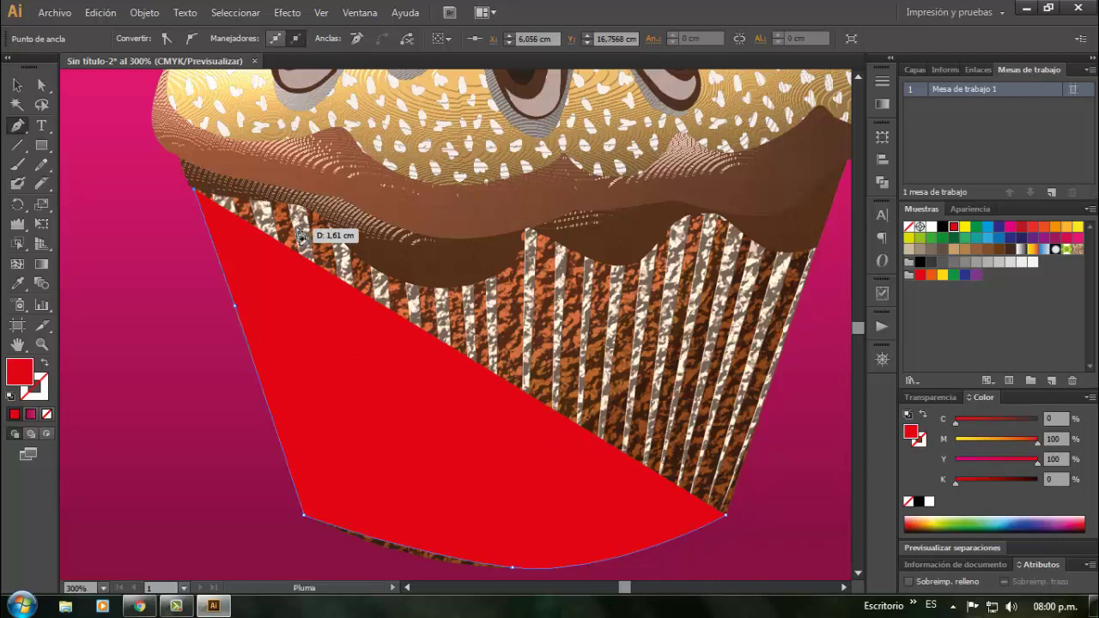
{"action": "left_click", "coordinate": [186, 185]}
{"action": "left_click", "coordinate": [179, 161]}
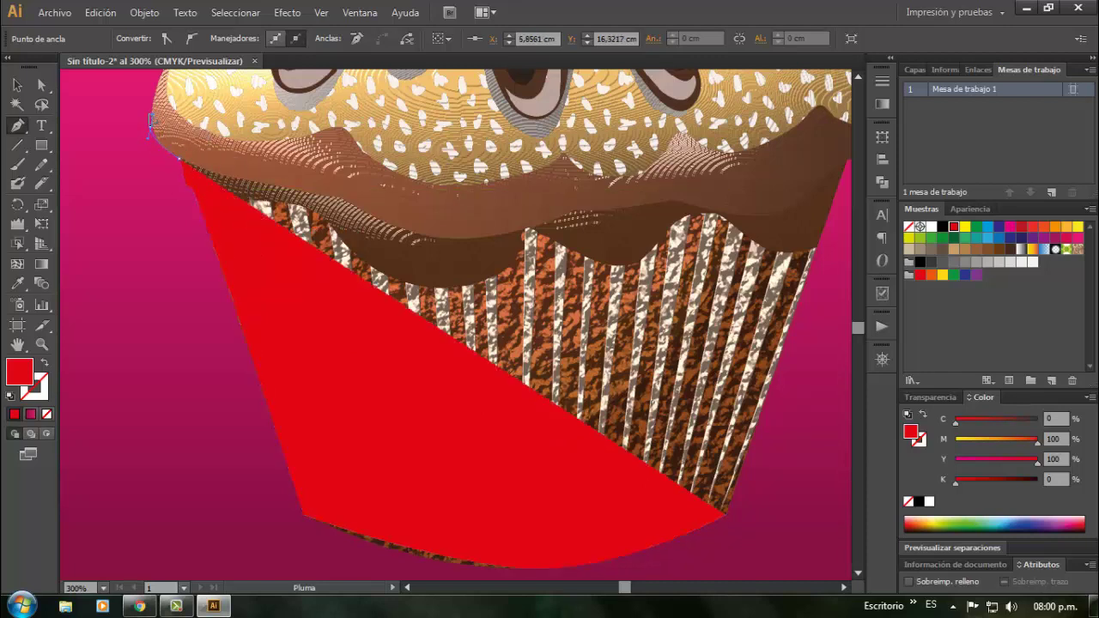
Trace the left outline of the cake and its chocolate topping with curved Pen segments up to the base of the cream
{"action": "left_click_drag", "start_coordinate": [148, 111], "coordinate": [146, 109]}
{"action": "scroll", "coordinate": [172, 101], "scroll_direction": "up", "scroll_amount": 2}
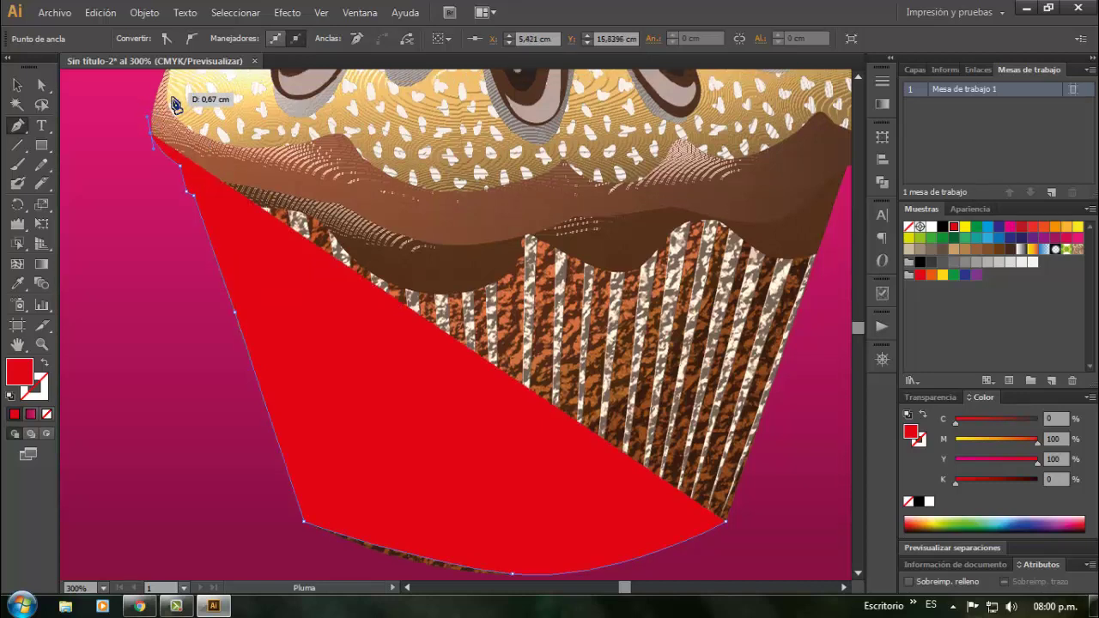
{"action": "left_click", "coordinate": [167, 85]}
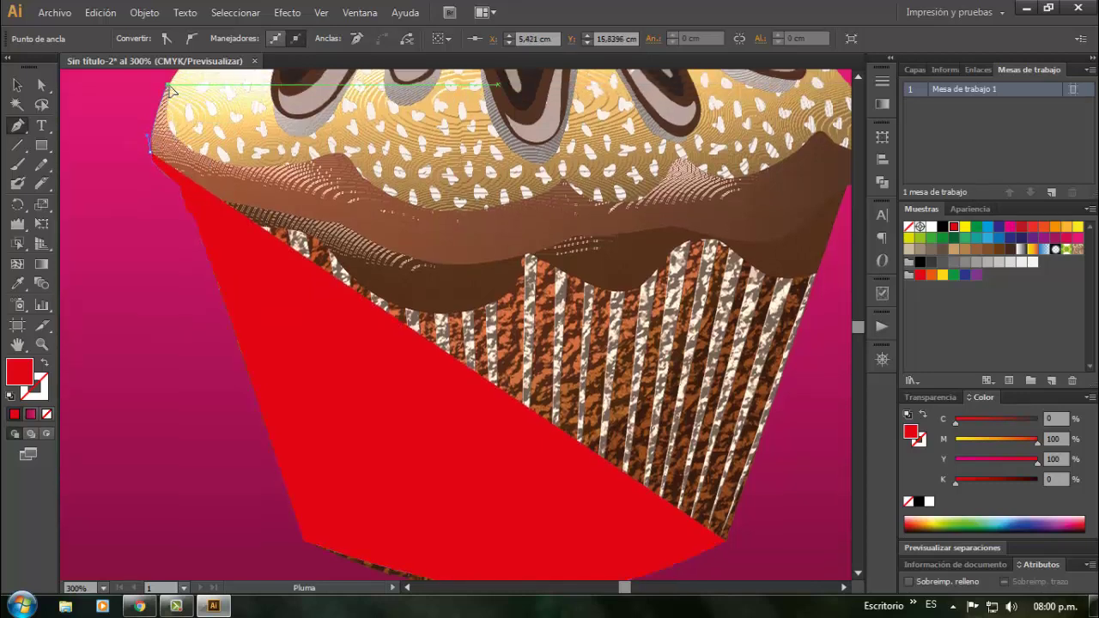
{"action": "scroll", "coordinate": [262, 155], "scroll_direction": "up", "scroll_amount": 3}
{"action": "scroll", "coordinate": [311, 193], "scroll_direction": "up", "scroll_amount": 3}
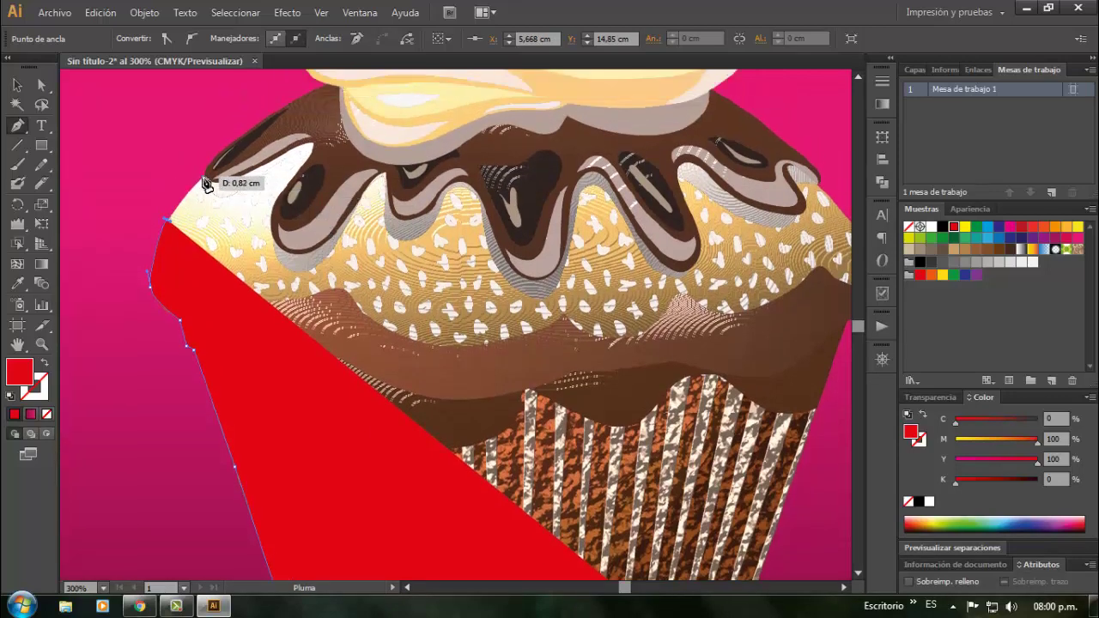
{"action": "mouse_move", "coordinate": [202, 177]}
{"action": "left_mouse_down"}
{"action": "mouse_move", "coordinate": [245, 179]}
{"action": "mouse_move", "coordinate": [211, 161]}
{"action": "left_mouse_up"}
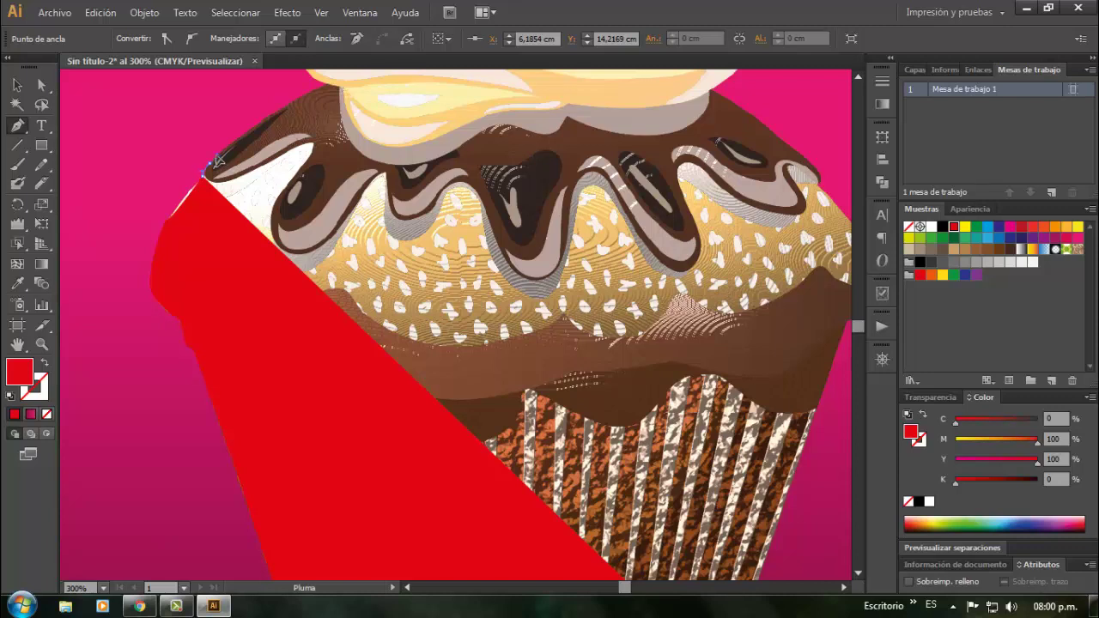
{"action": "left_click_drag", "start_coordinate": [298, 98], "coordinate": [314, 91]}
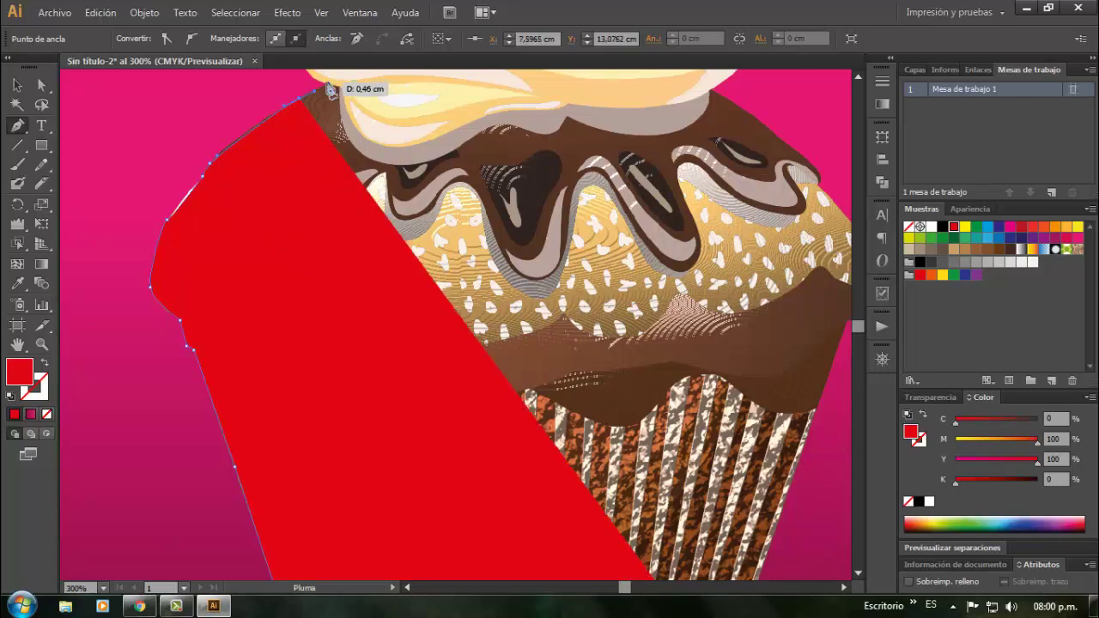
{"action": "left_click", "coordinate": [326, 83]}
Trace the left edge of the two lowest cream swirls, placing anchors at the bulges and the notches between them
{"action": "scroll", "coordinate": [327, 84], "scroll_direction": "up", "scroll_amount": 1}
{"action": "scroll", "coordinate": [338, 118], "scroll_direction": "up", "scroll_amount": 5}
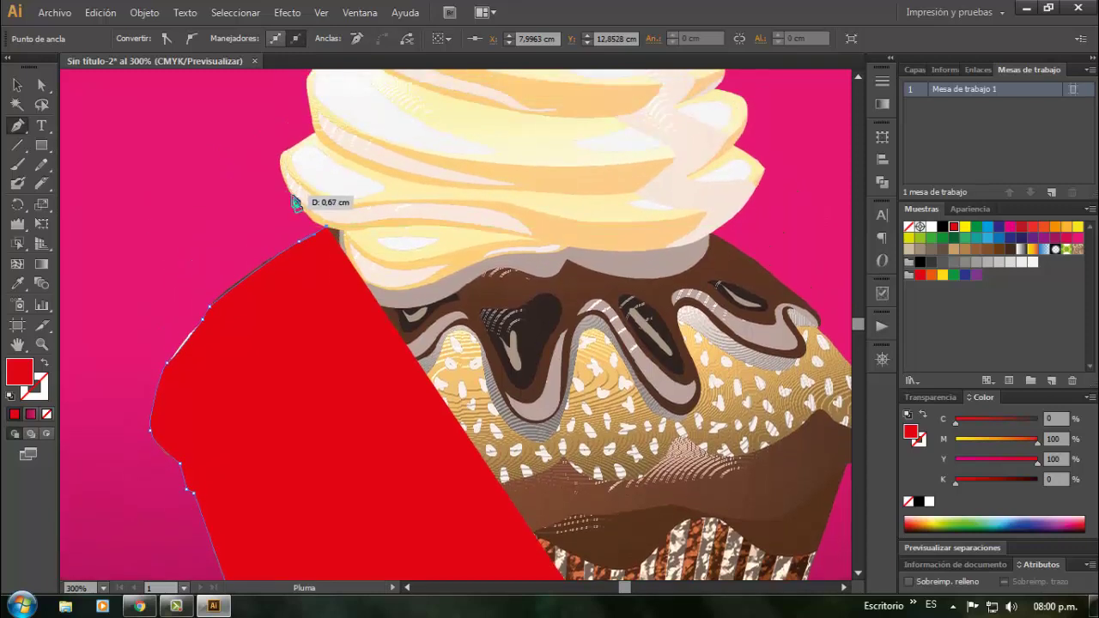
{"action": "left_click_drag", "start_coordinate": [293, 197], "coordinate": [289, 147]}
{"action": "left_click", "coordinate": [314, 131]}
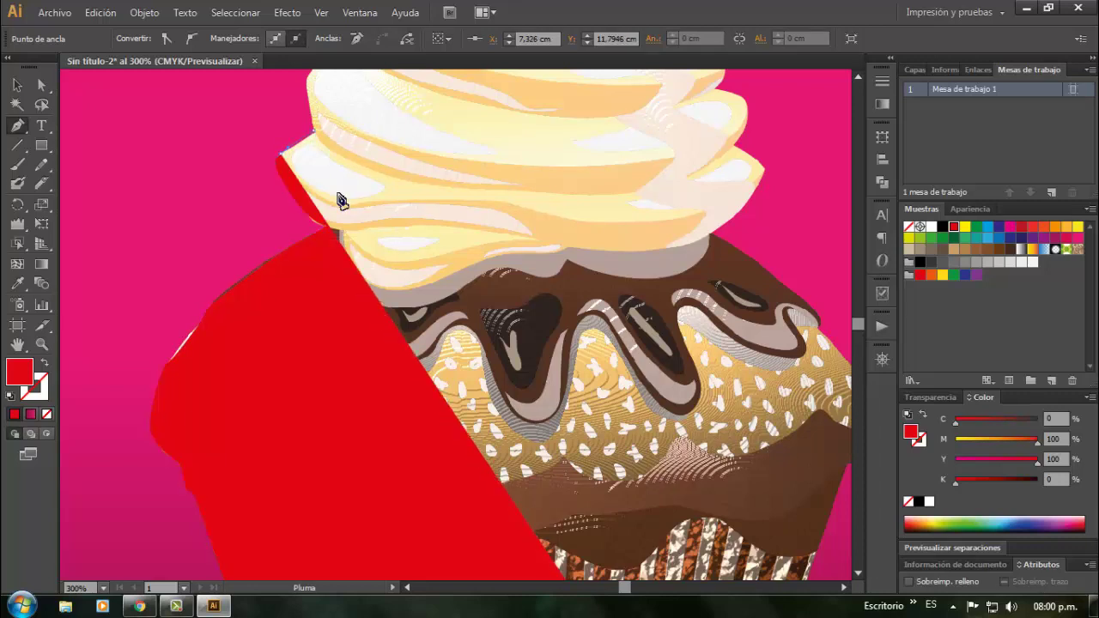
{"action": "scroll", "coordinate": [339, 200], "scroll_direction": "up", "scroll_amount": 5}
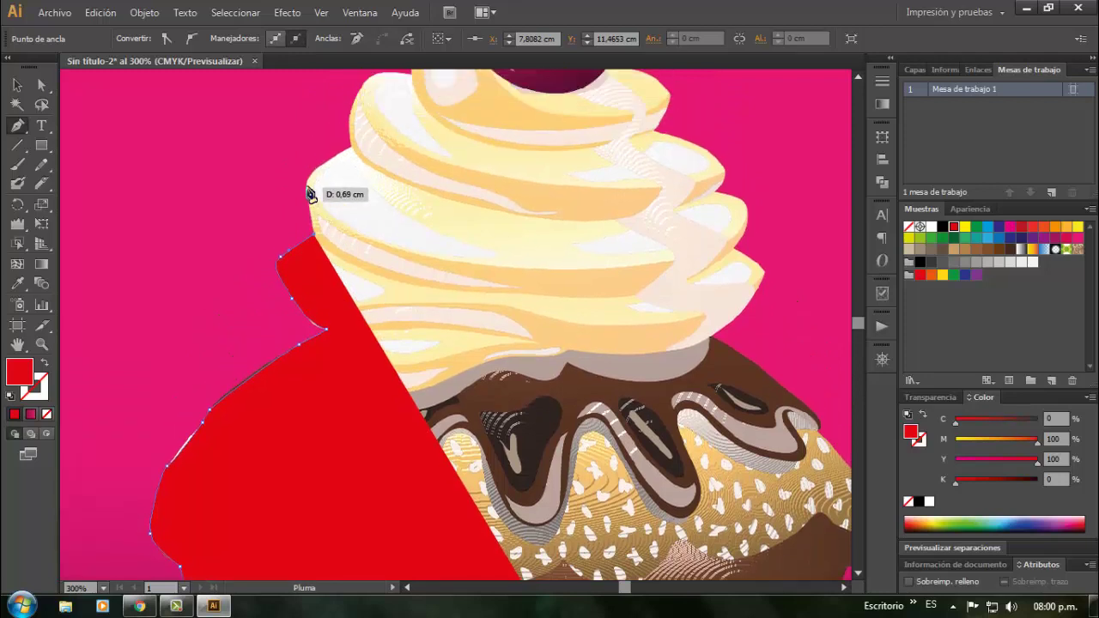
{"action": "left_click", "coordinate": [307, 190], "text": "ctrl"}
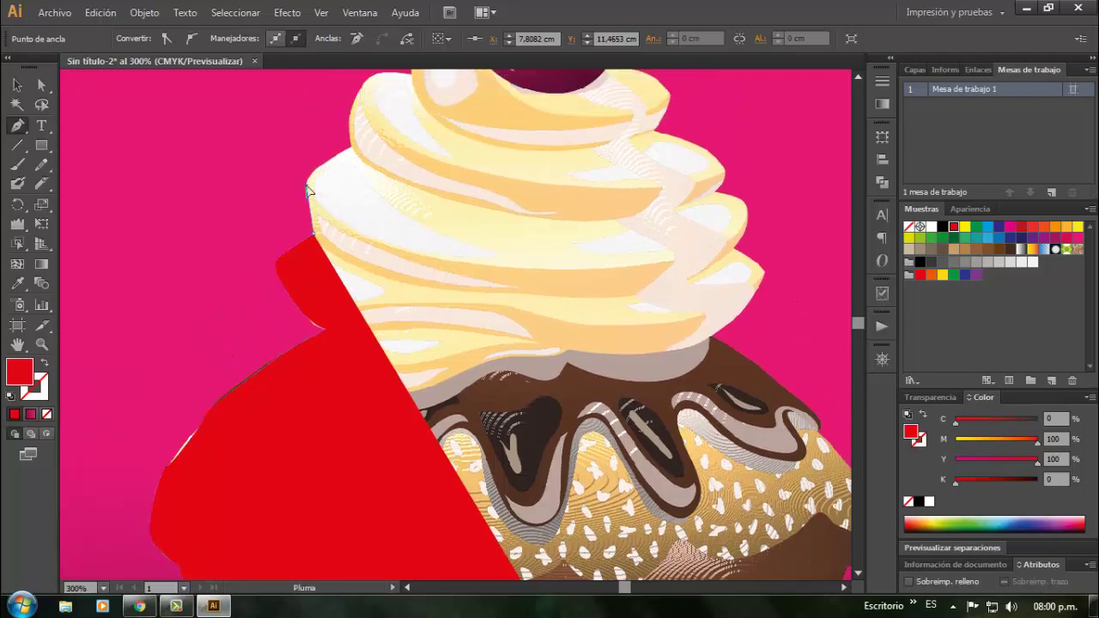
{"action": "left_click", "coordinate": [353, 152]}
{"action": "scroll", "coordinate": [363, 123], "scroll_direction": "up", "scroll_amount": 2}
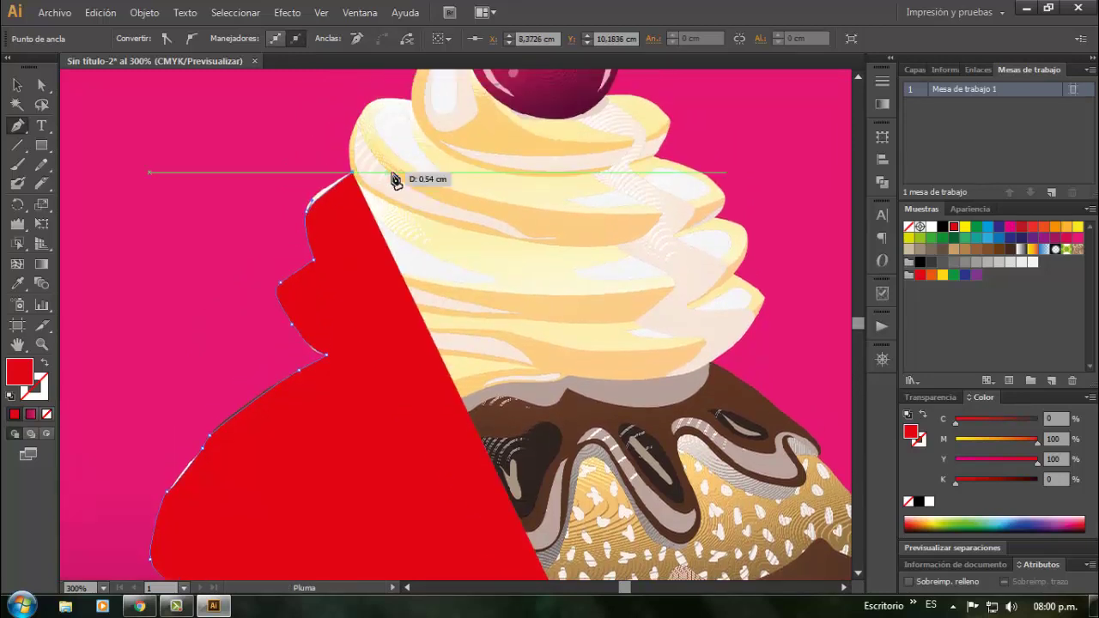
Trace the left edge of the two upper cream swirls up to the cherry stem, redoing the anchor at the notch between them
{"action": "left_click", "coordinate": [365, 123]}
{"action": "left_click_drag", "start_coordinate": [372, 122], "coordinate": [400, 193]}
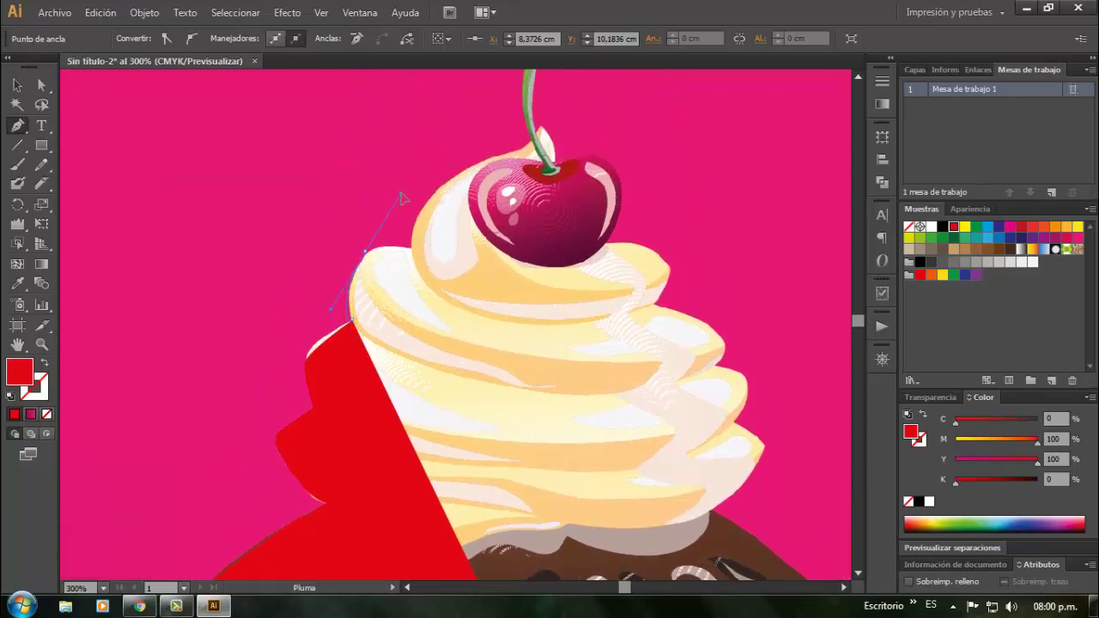
{"action": "left_click", "coordinate": [409, 251]}
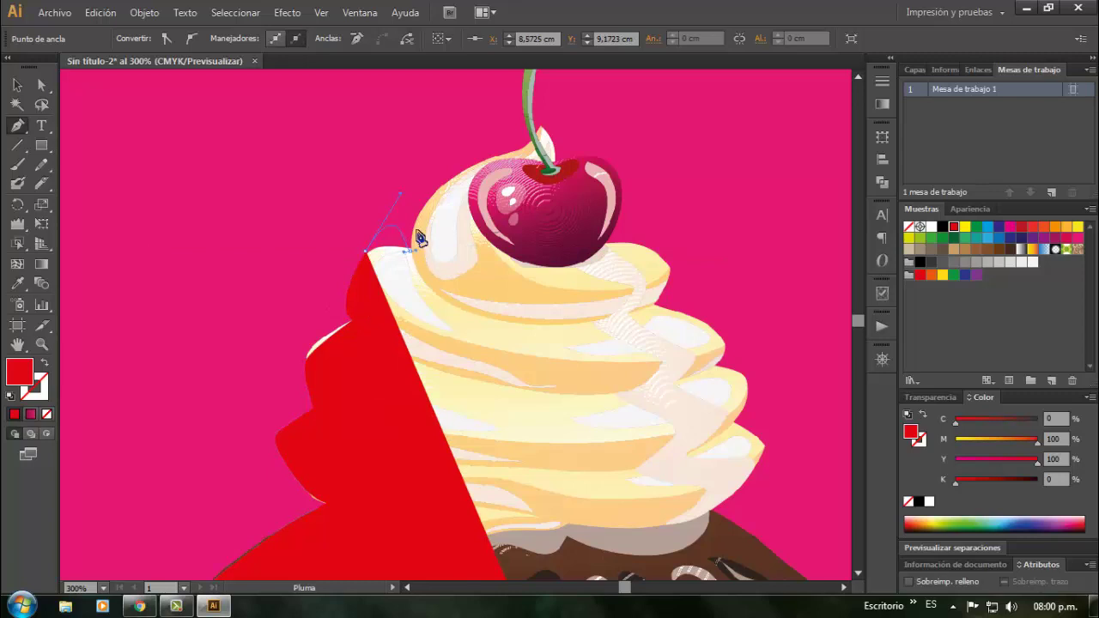
{"action": "key", "text": "ctrl"}
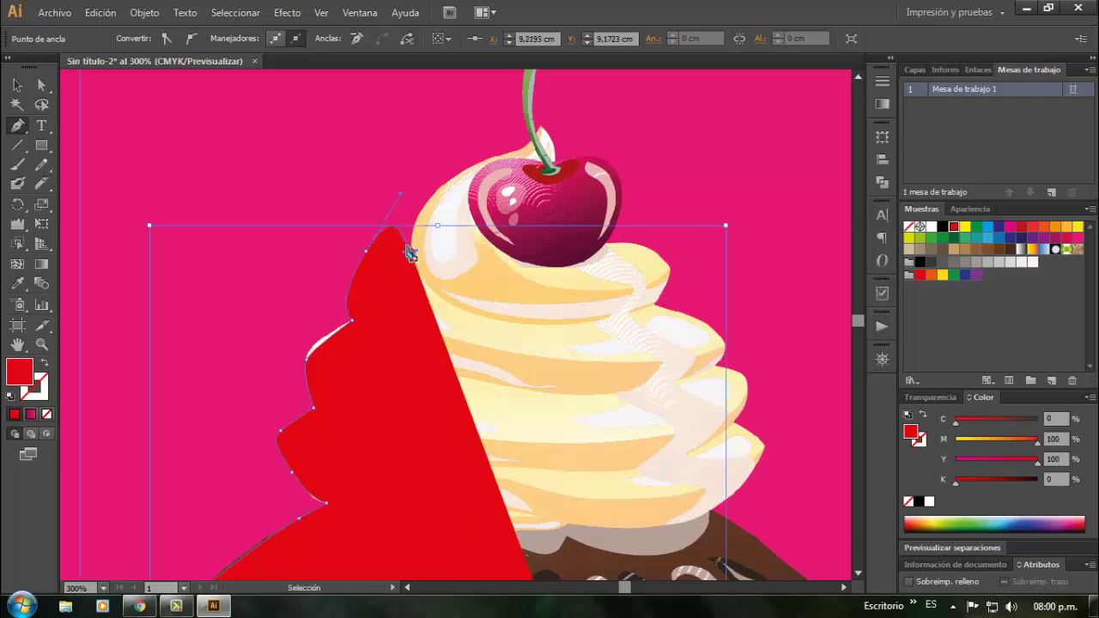
{"action": "left_click_drag", "start_coordinate": [409, 251], "coordinate": [360, 283]}
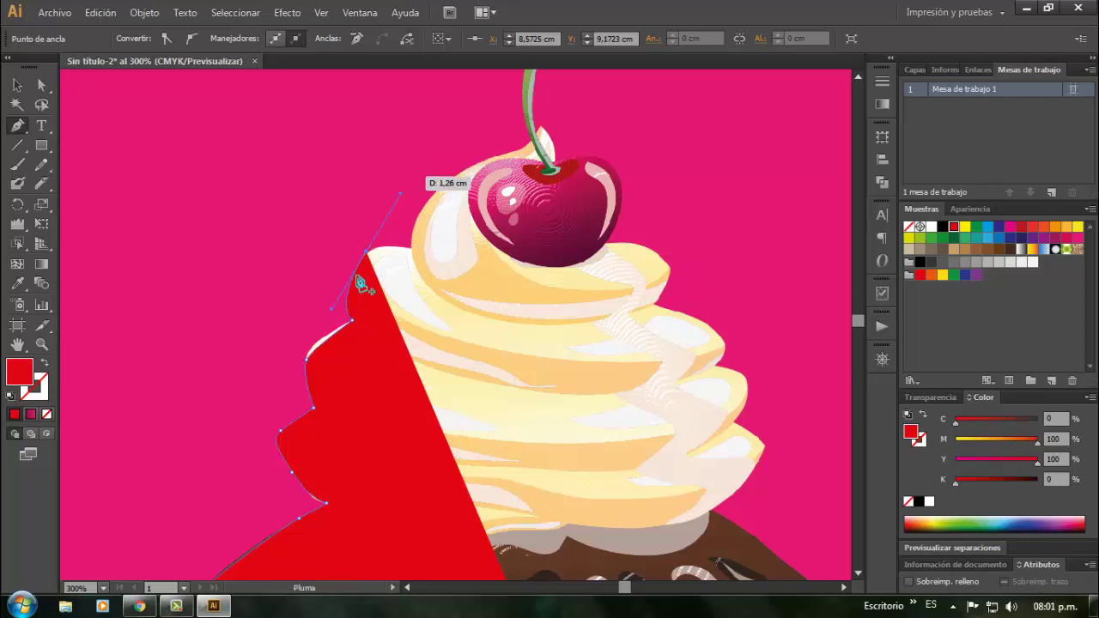
{"action": "left_click", "coordinate": [412, 251]}
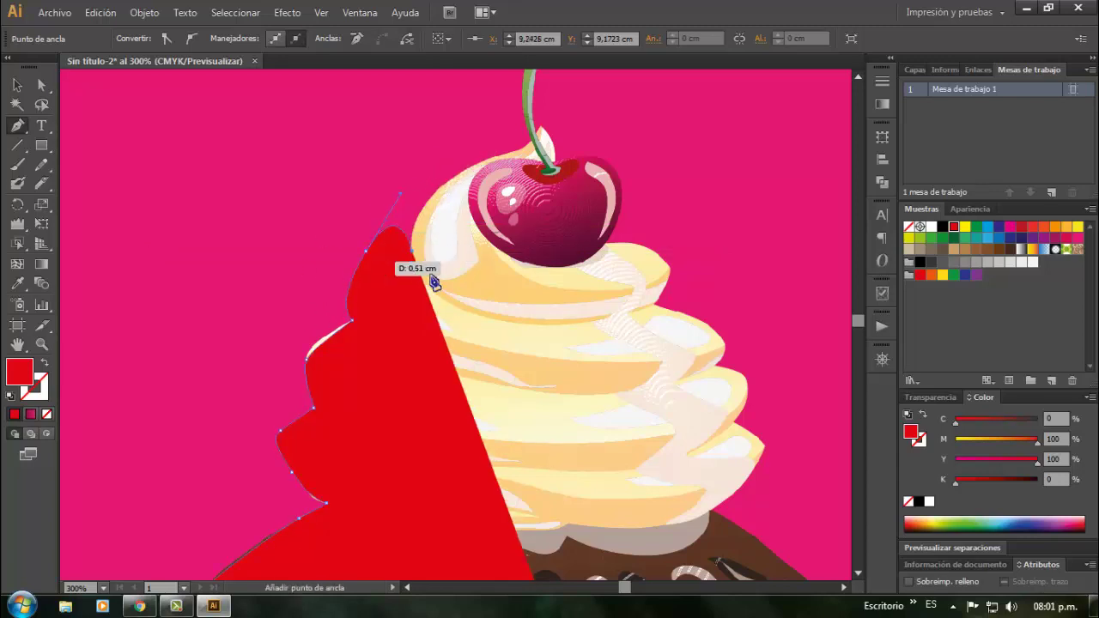
{"action": "left_click_drag", "start_coordinate": [434, 194], "coordinate": [528, 148]}
{"action": "left_click", "coordinate": [533, 148]}
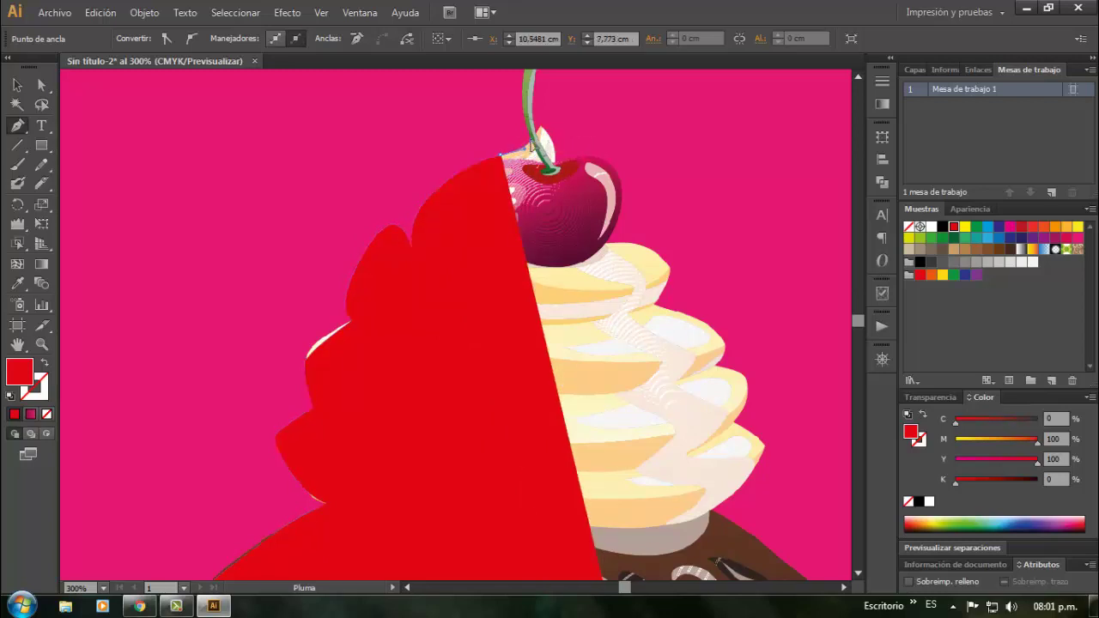
Trace the cherry stem up its outer side, around the tip and back down its inner side
{"action": "scroll", "coordinate": [547, 206], "scroll_direction": "up", "scroll_amount": 6}
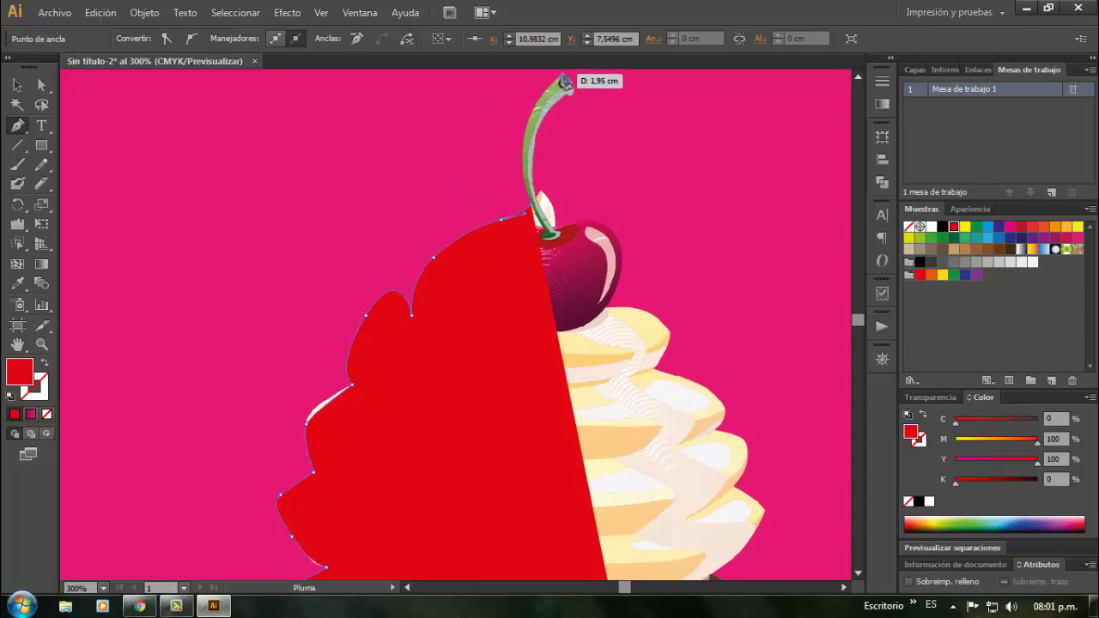
{"action": "left_click_drag", "start_coordinate": [562, 75], "coordinate": [622, 173]}
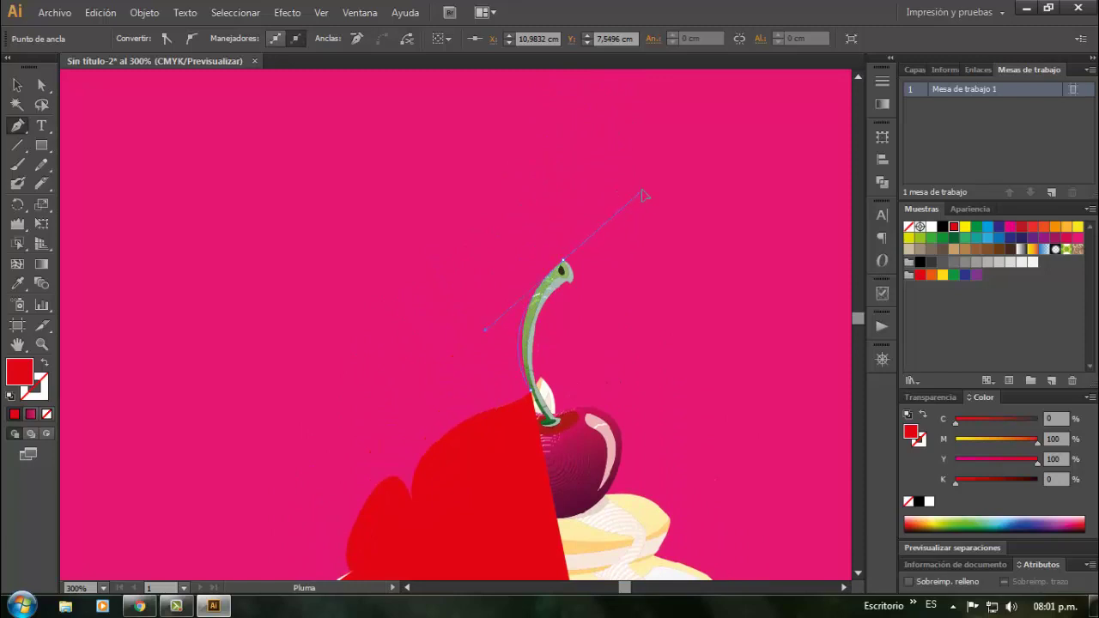
{"action": "mouse_move", "coordinate": [621, 222]}
{"action": "left_mouse_down"}
{"action": "mouse_move", "coordinate": [591, 238]}
{"action": "mouse_move", "coordinate": [591, 259]}
{"action": "mouse_move", "coordinate": [611, 227]}
{"action": "left_mouse_up"}
{"action": "left_click", "coordinate": [573, 275]}
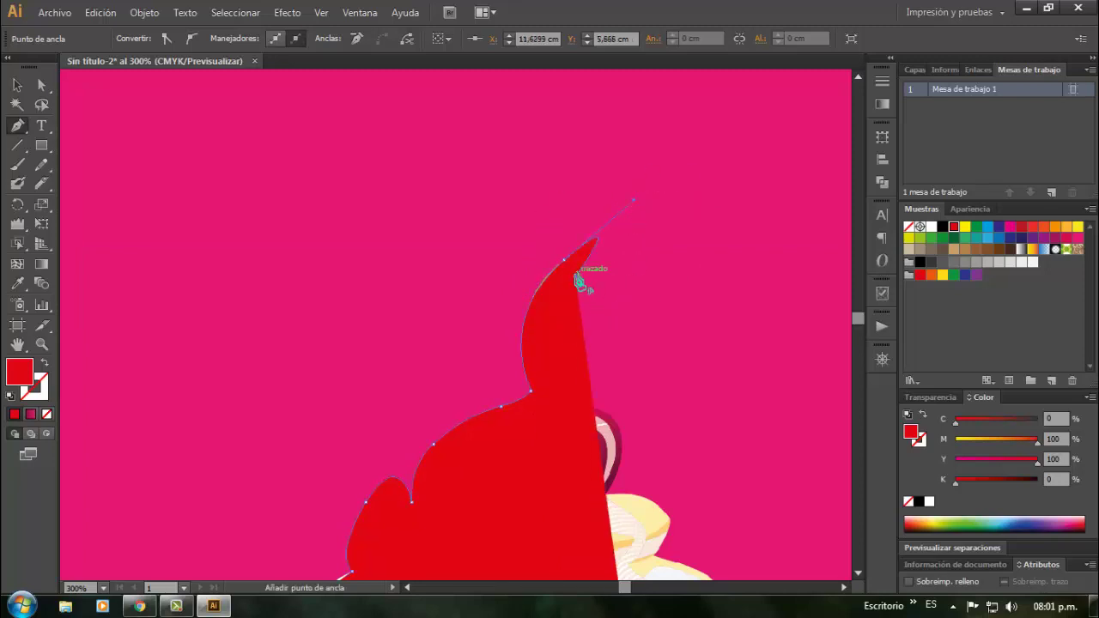
{"action": "left_click_drag", "start_coordinate": [560, 282], "coordinate": [548, 389]}
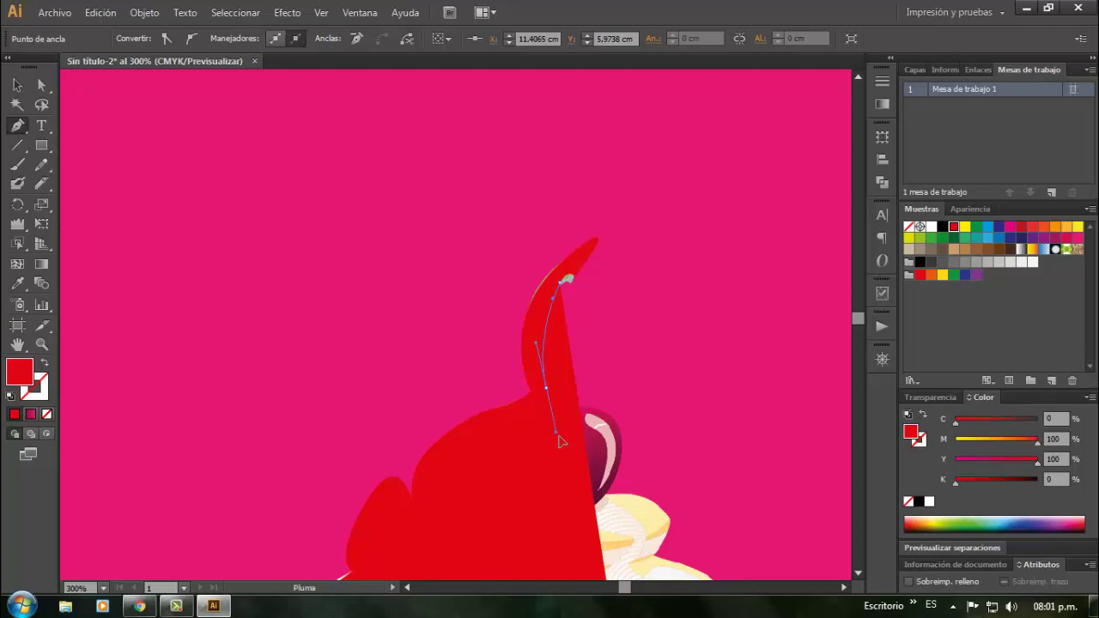
{"action": "left_click_drag", "start_coordinate": [559, 441], "coordinate": [582, 455]}
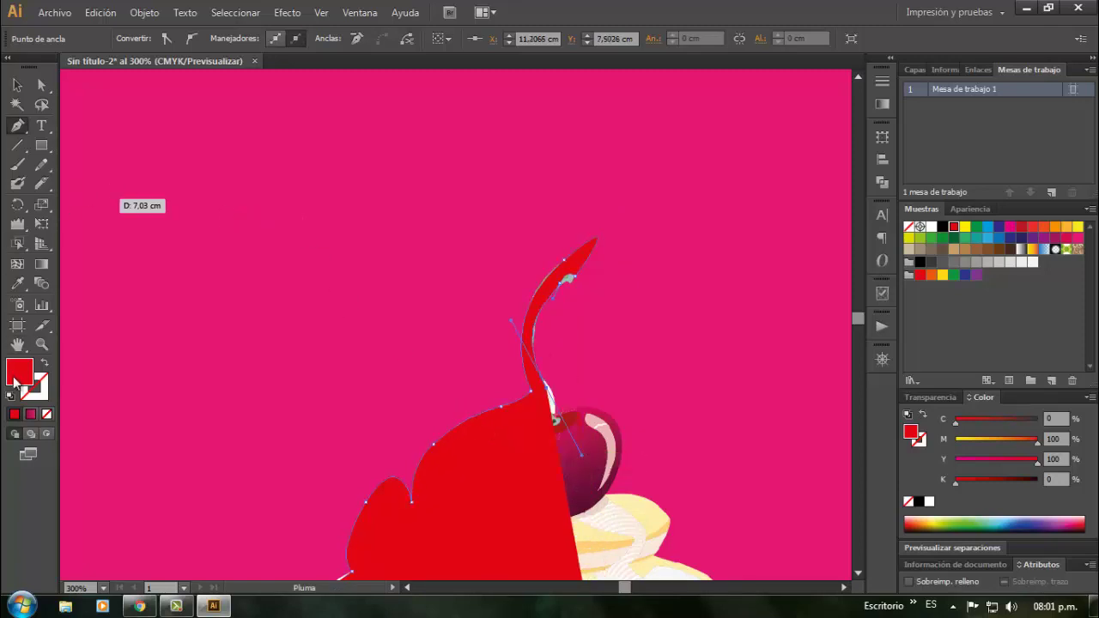
Set the path's fill to none and continue it from the stem's base around the cherry's right side
{"action": "left_click", "coordinate": [47, 415]}
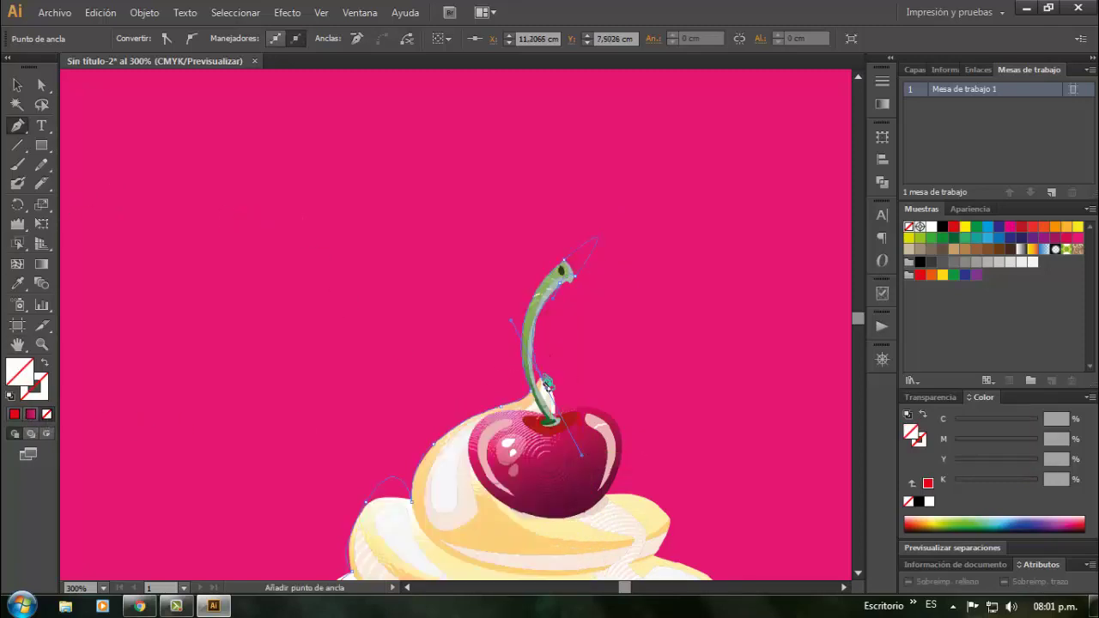
{"action": "left_click_drag", "start_coordinate": [550, 394], "coordinate": [625, 461]}
{"action": "left_click", "coordinate": [553, 426]}
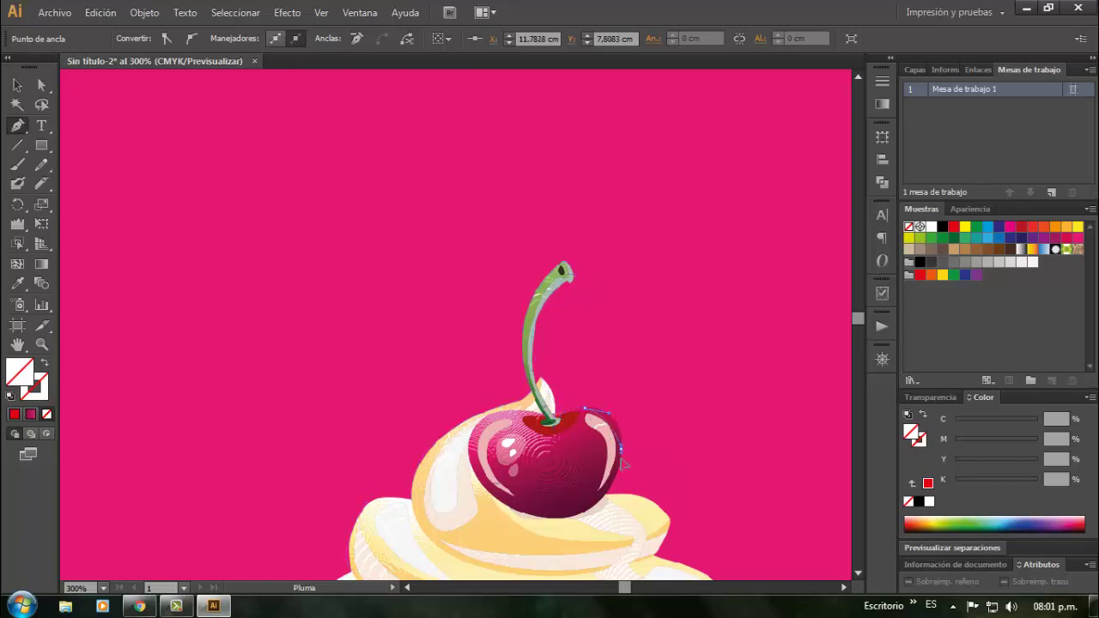
Trace the right edge of the two upper cream swirls, from the cherry down to the notch above the third swirl
{"action": "left_click_drag", "start_coordinate": [594, 496], "coordinate": [661, 512]}
{"action": "left_click_drag", "start_coordinate": [668, 528], "coordinate": [653, 560]}
{"action": "left_click", "coordinate": [669, 519]}
{"action": "scroll", "coordinate": [729, 473], "scroll_direction": "down", "scroll_amount": 3}
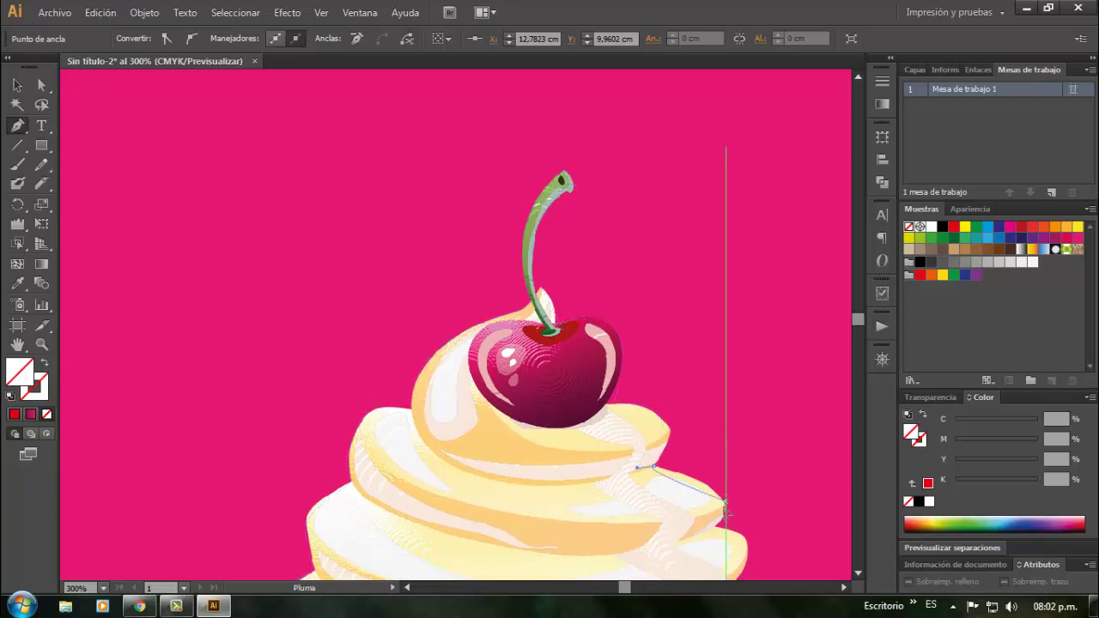
{"action": "left_click_drag", "start_coordinate": [722, 507], "coordinate": [738, 531]}
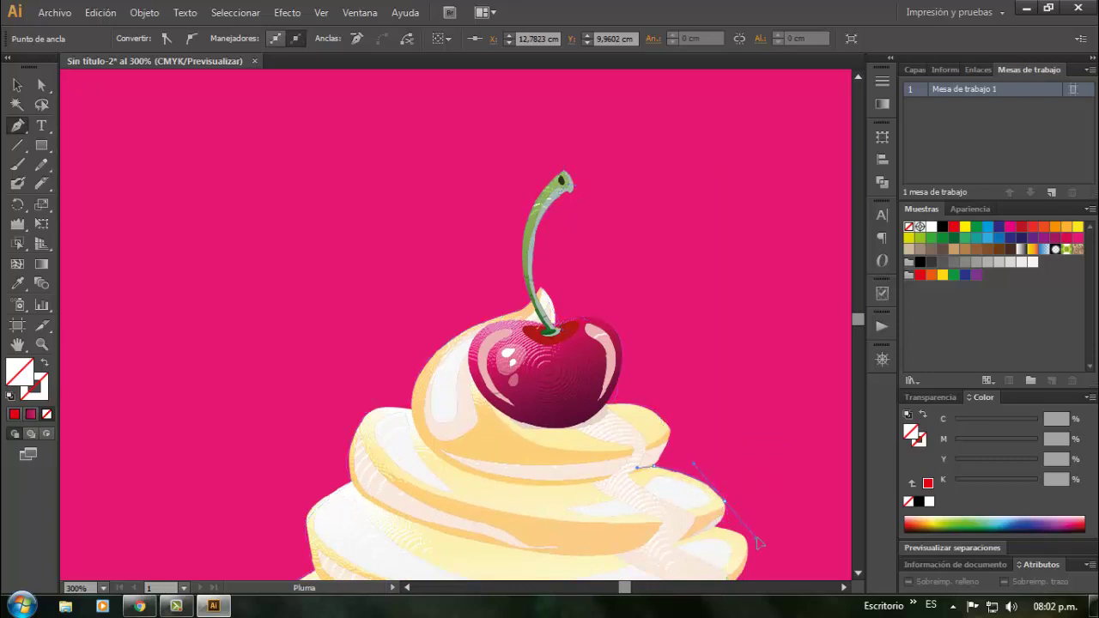
{"action": "left_click", "coordinate": [715, 527]}
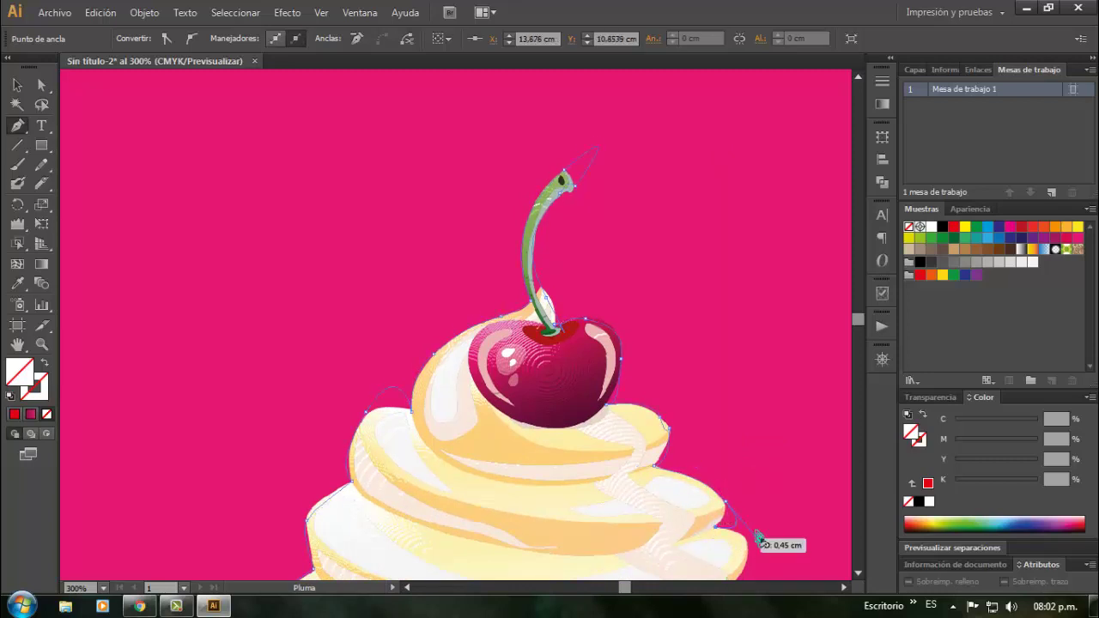
Trace the right edge of the two lower cream swirls down to the chocolate topping
{"action": "scroll", "coordinate": [758, 536], "scroll_direction": "down", "scroll_amount": 3}
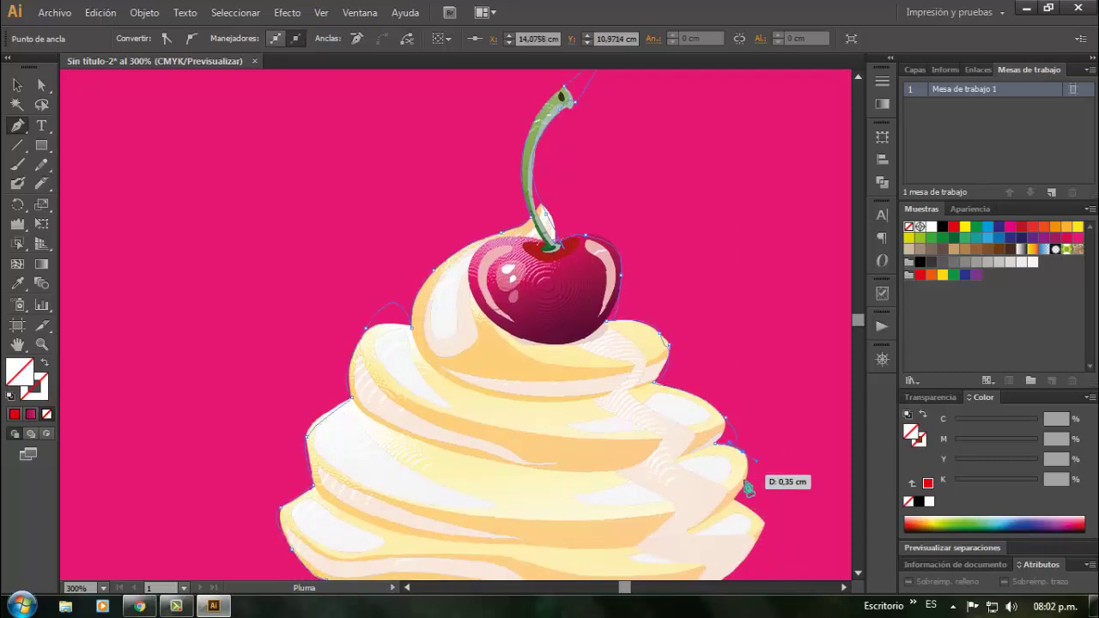
{"action": "left_click_drag", "start_coordinate": [744, 486], "coordinate": [725, 533]}
{"action": "scroll", "coordinate": [756, 512], "scroll_direction": "down", "scroll_amount": 2}
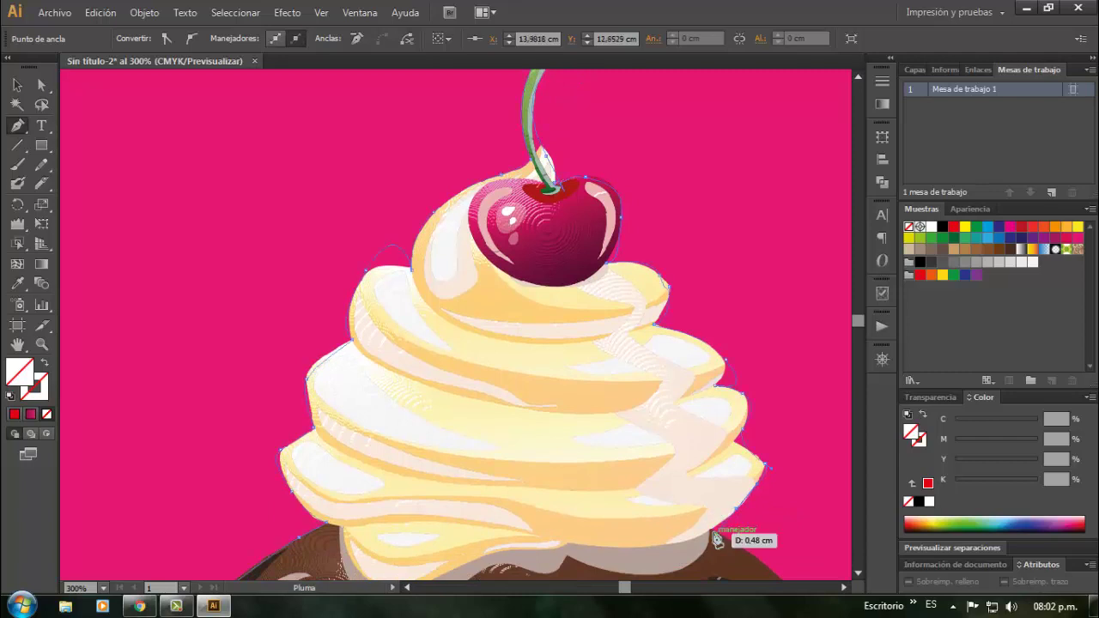
{"action": "scroll", "coordinate": [777, 536], "scroll_direction": "down", "scroll_amount": 3}
Trace the right edge of the chocolate topping down to where it meets the sprinkled cake
{"action": "scroll", "coordinate": [785, 520], "scroll_direction": "down", "scroll_amount": 4}
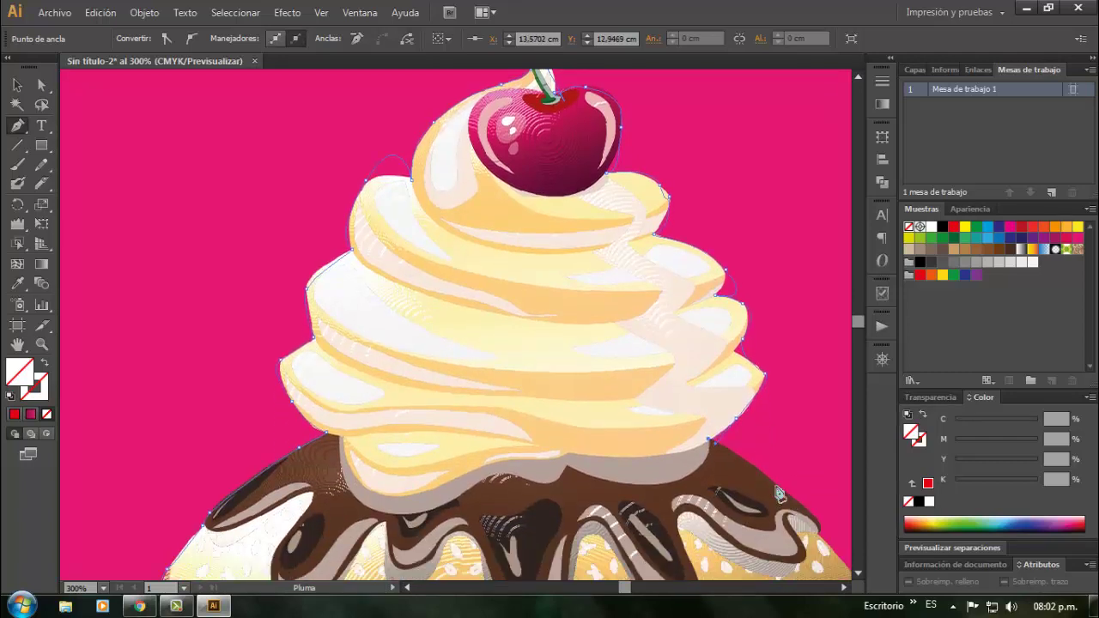
{"action": "left_click_drag", "start_coordinate": [805, 506], "coordinate": [809, 516]}
{"action": "scroll", "coordinate": [829, 525], "scroll_direction": "down", "scroll_amount": 3}
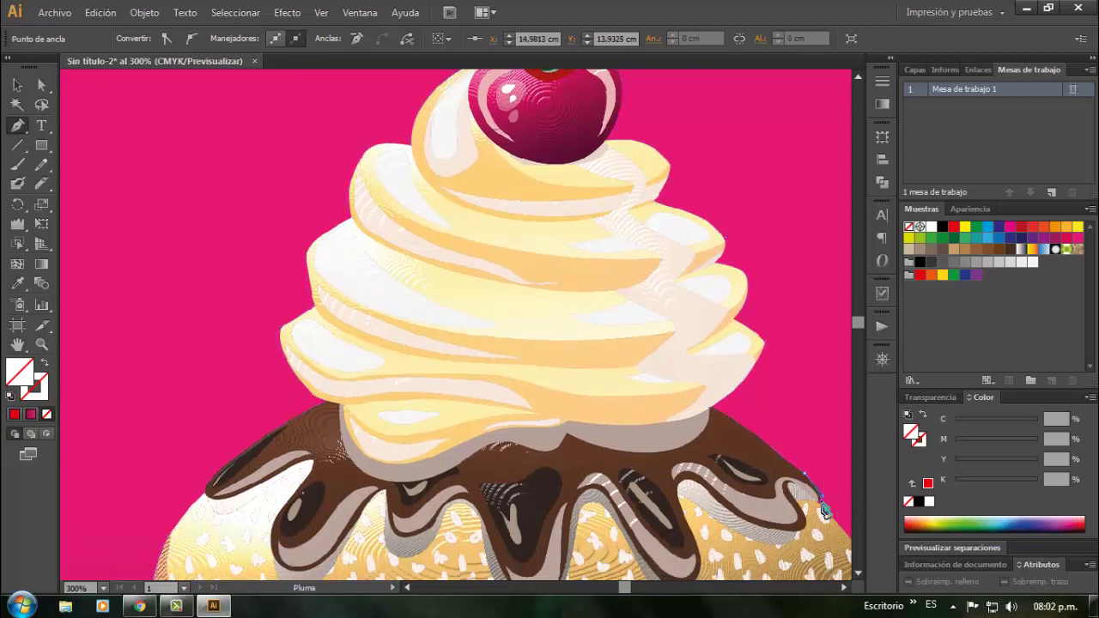
{"action": "scroll", "coordinate": [834, 524], "scroll_direction": "down", "scroll_amount": 3}
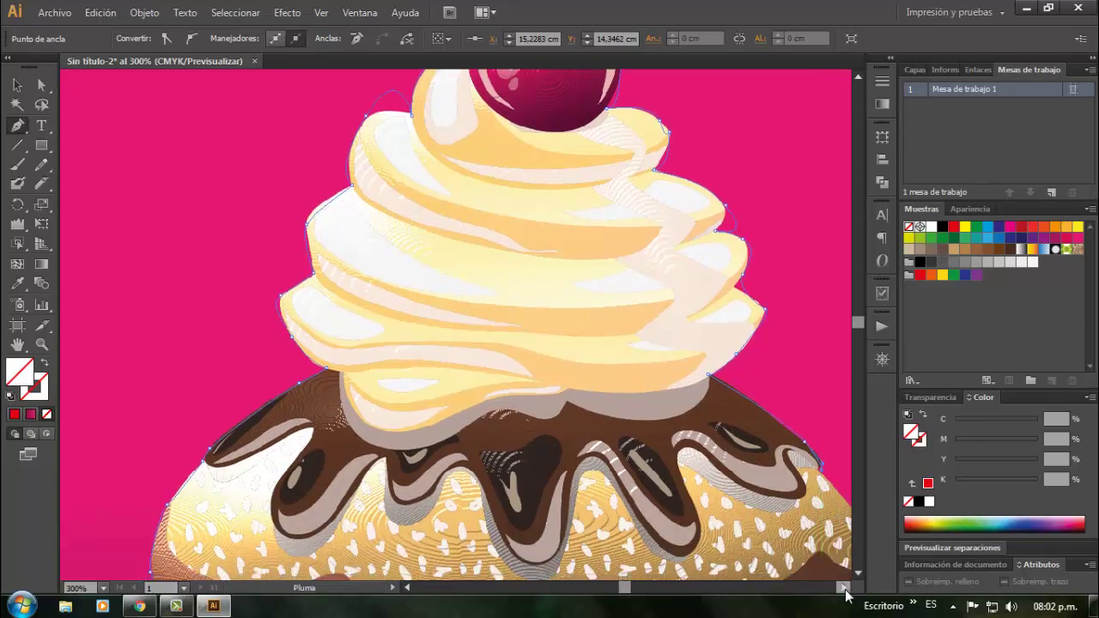
Trace the right edge of the sprinkled cake, around its widest bulge and in to the brown base
{"action": "left_click", "coordinate": [845, 590]}
{"action": "left_click", "coordinate": [846, 590]}
{"action": "left_click", "coordinate": [846, 590]}
{"action": "left_click", "coordinate": [846, 590]}
{"action": "left_click", "coordinate": [845, 589]}
{"action": "left_click", "coordinate": [846, 589]}
{"action": "scroll", "coordinate": [787, 451], "scroll_direction": "down", "scroll_amount": 2}
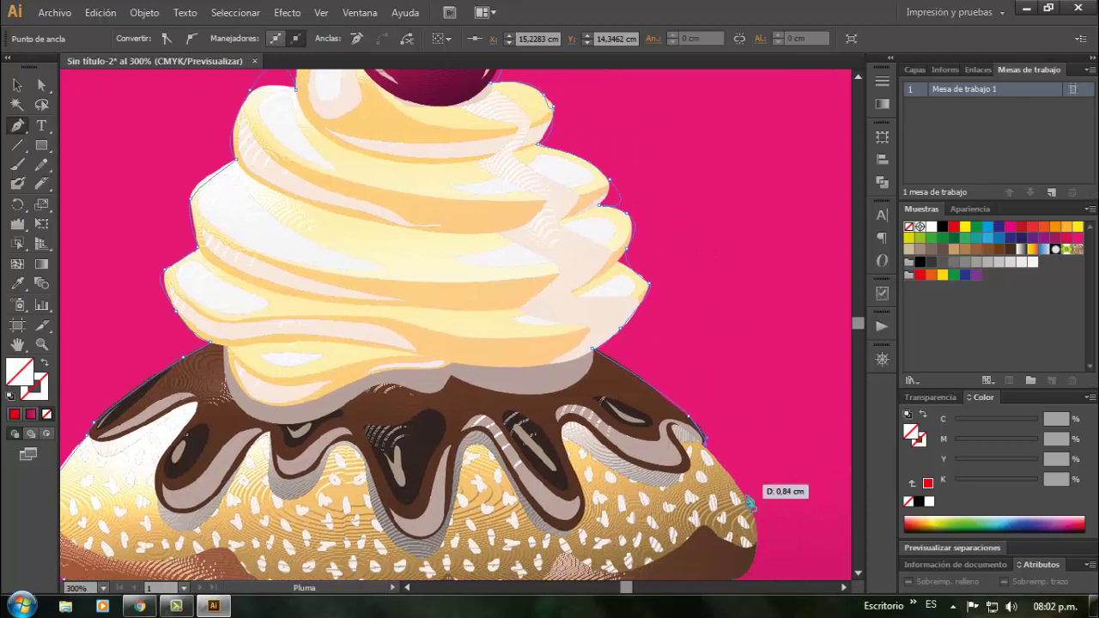
{"action": "scroll", "coordinate": [764, 520], "scroll_direction": "down", "scroll_amount": 2}
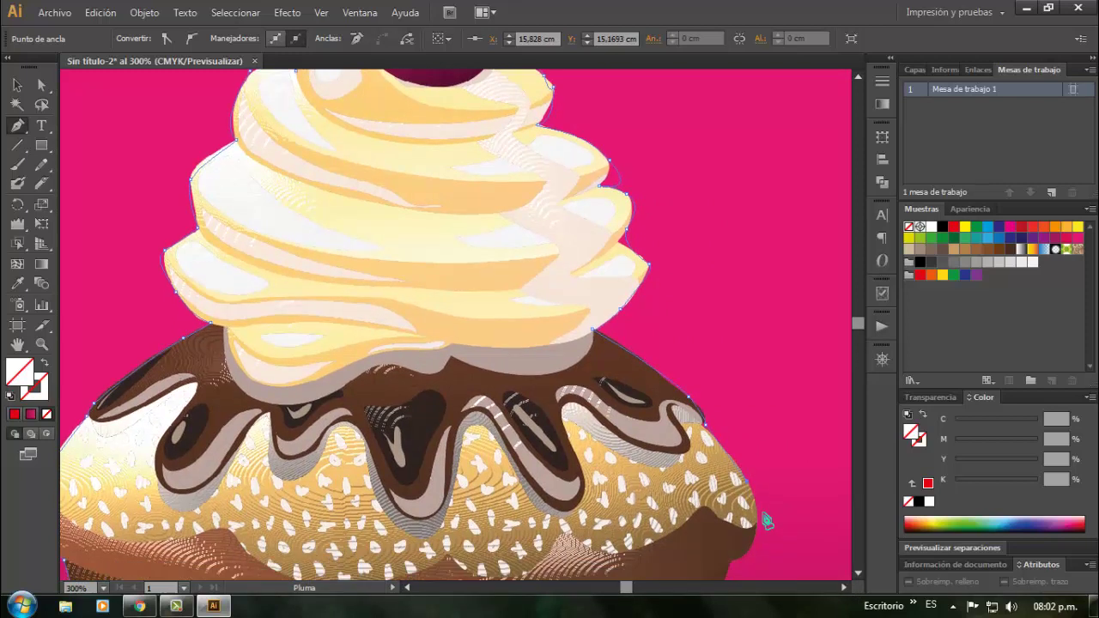
{"action": "left_click_drag", "start_coordinate": [758, 523], "coordinate": [755, 535]}
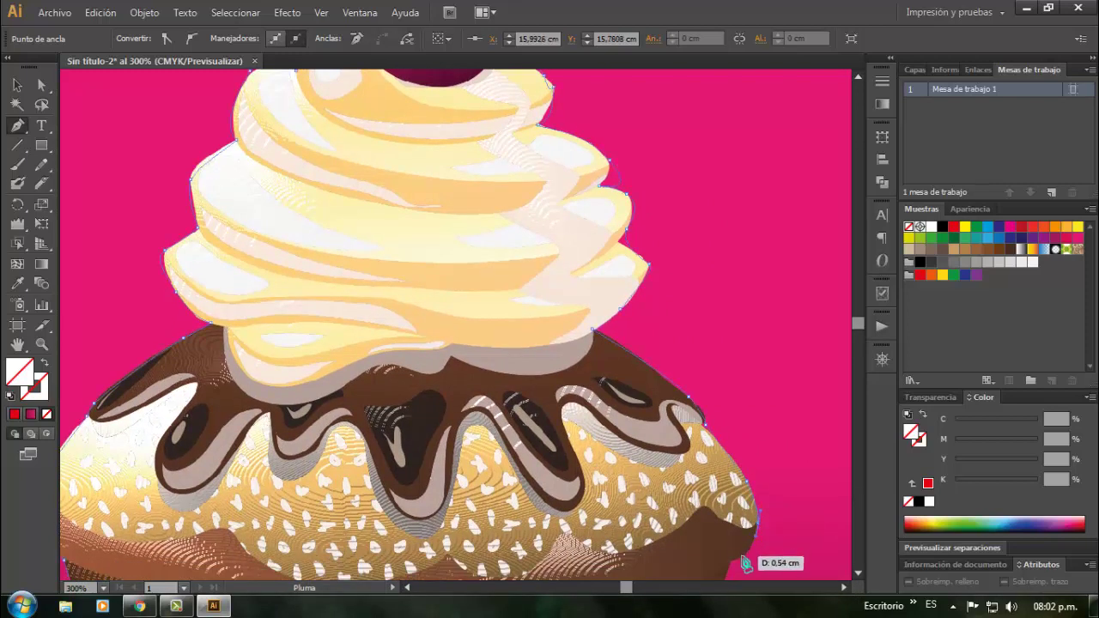
{"action": "scroll", "coordinate": [739, 549], "scroll_direction": "down", "scroll_amount": 4}
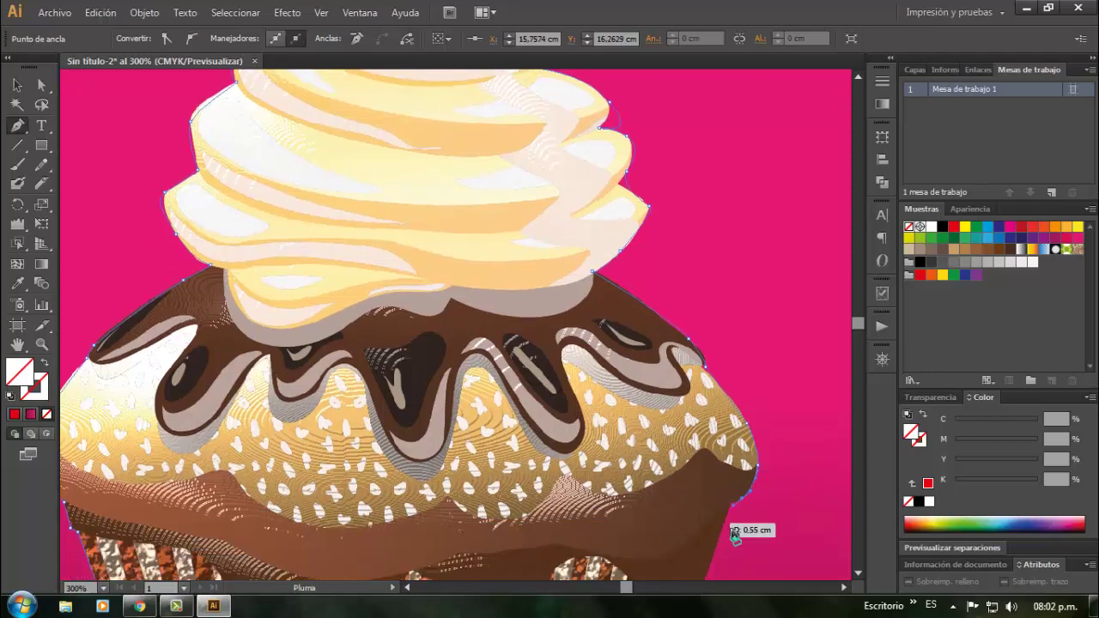
Trace the right side of the brown base and the wrapper, closing the path at the wrapper's lower right corner
{"action": "scroll", "coordinate": [734, 534], "scroll_direction": "down", "scroll_amount": 5}
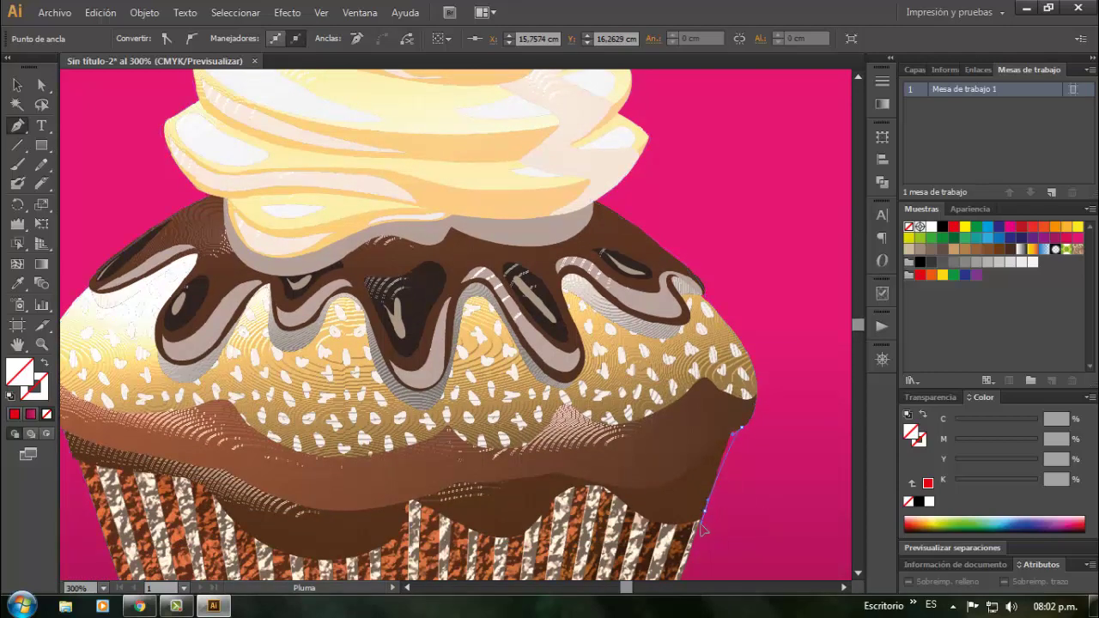
{"action": "scroll", "coordinate": [699, 527], "scroll_direction": "down", "scroll_amount": 9}
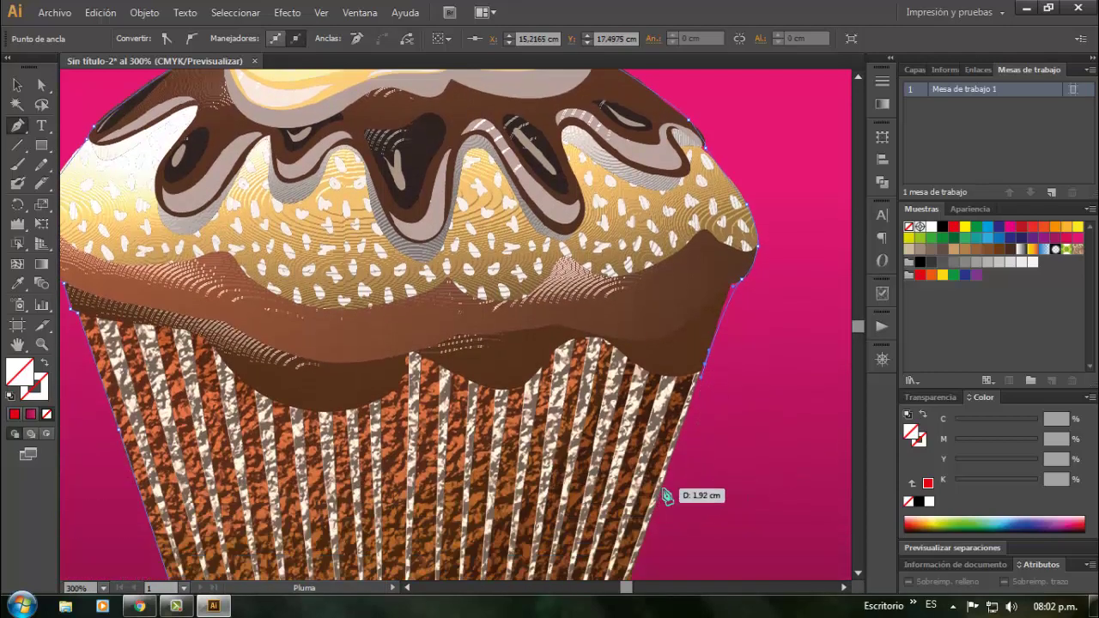
{"action": "left_click", "coordinate": [662, 490]}
{"action": "scroll", "coordinate": [652, 507], "scroll_direction": "down", "scroll_amount": 8}
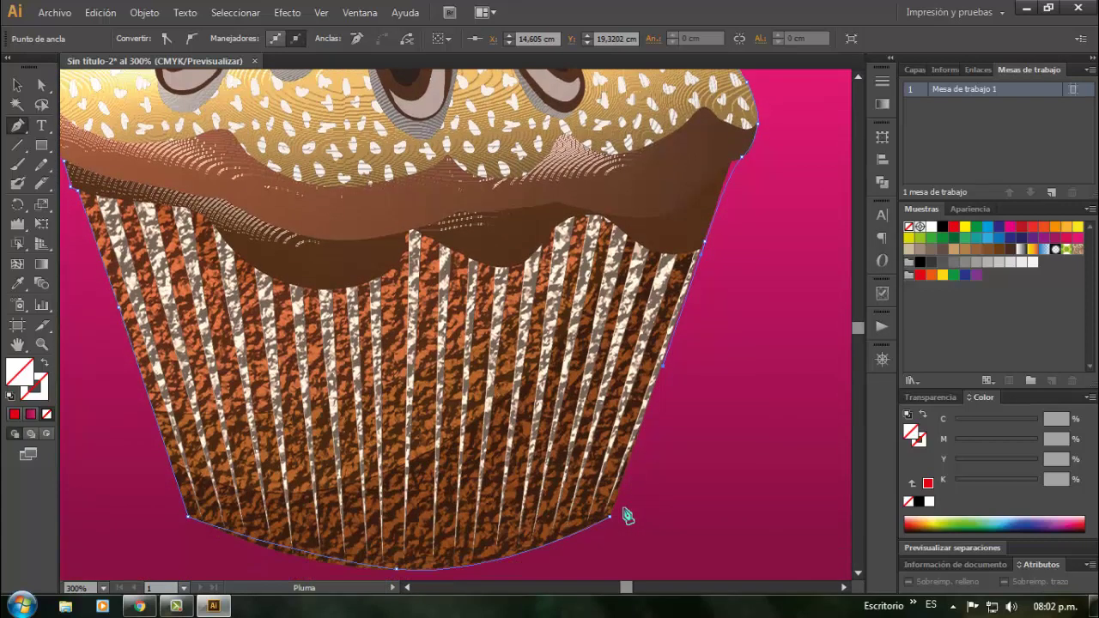
{"action": "left_click", "coordinate": [611, 516]}
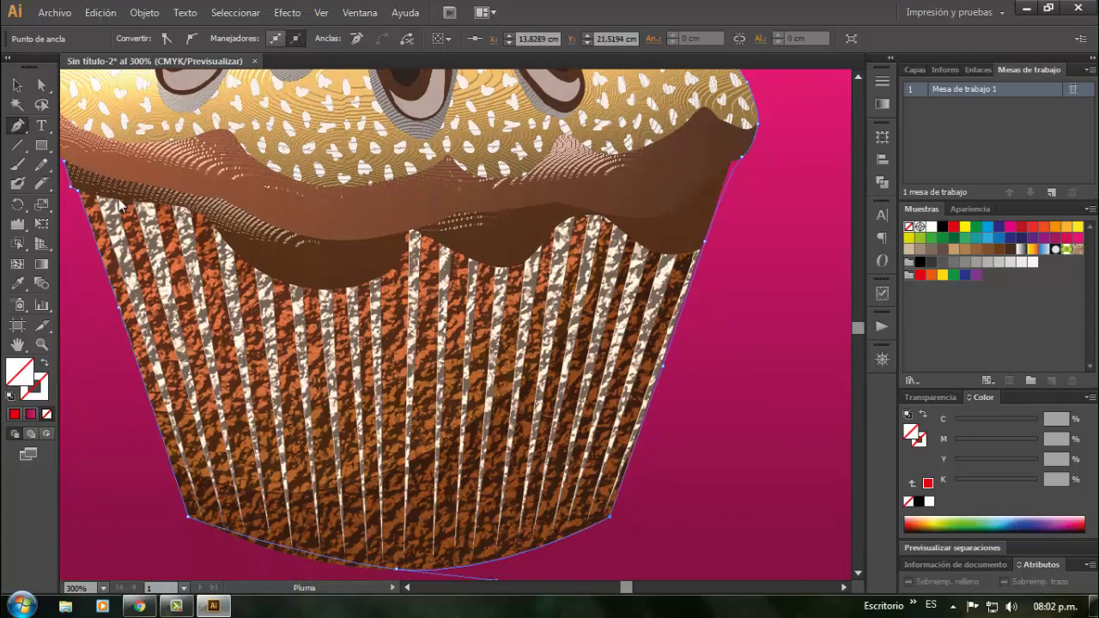
{"action": "left_click", "coordinate": [18, 85]}
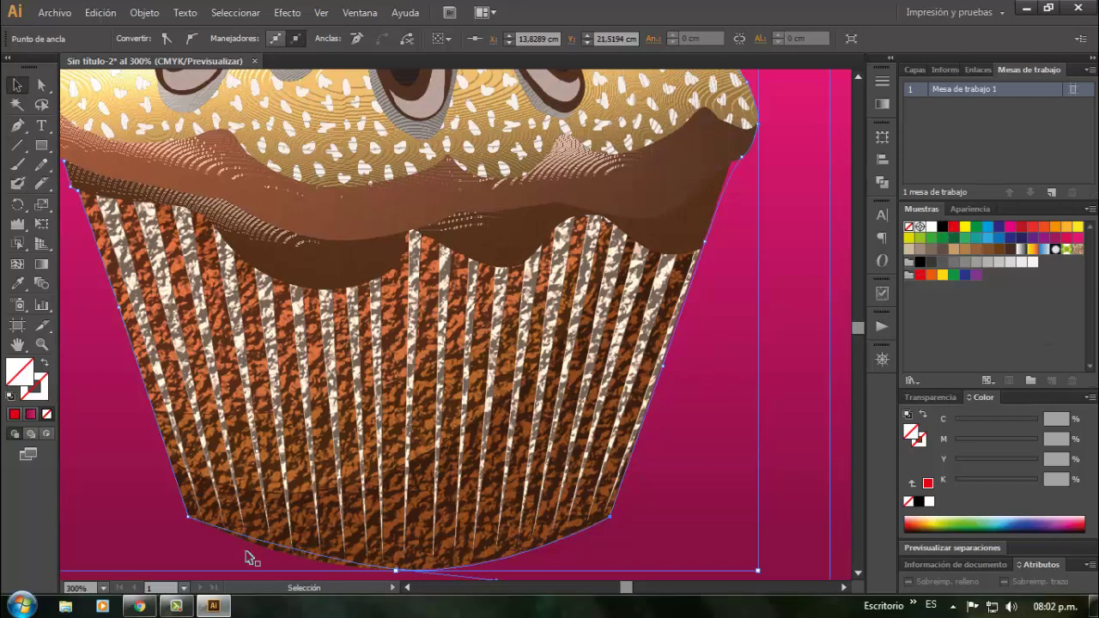
{"action": "scroll", "coordinate": [330, 531], "scroll_direction": "down", "scroll_amount": 1}
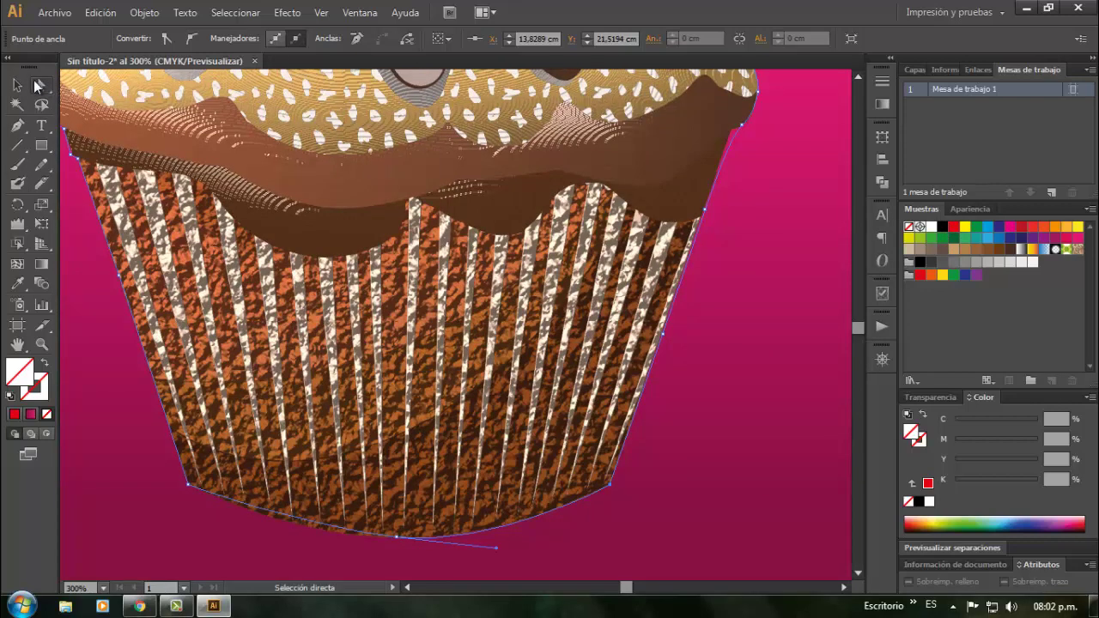
{"action": "left_click", "coordinate": [41, 84]}
{"action": "left_click", "coordinate": [396, 538]}
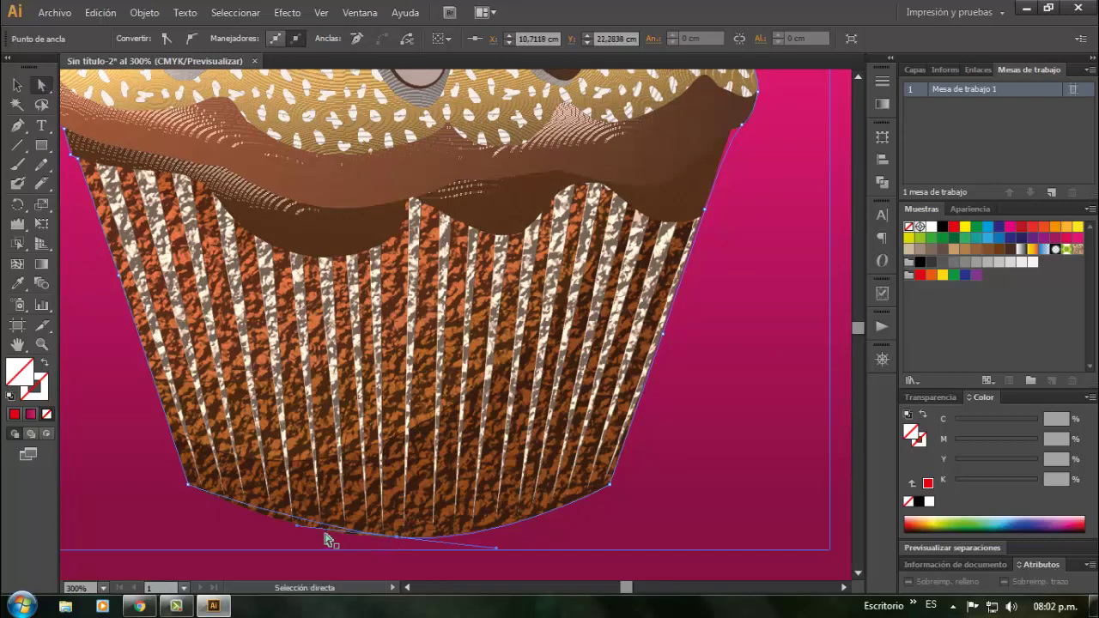
{"action": "left_click_drag", "start_coordinate": [294, 527], "coordinate": [293, 533]}
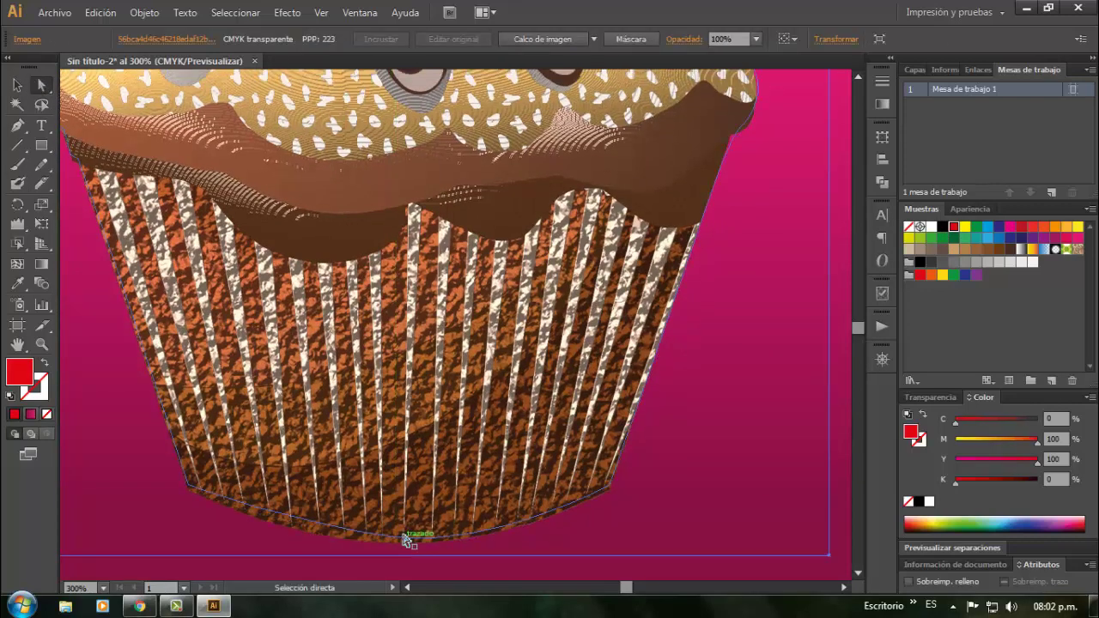
{"action": "key", "text": "ctrl+z"}
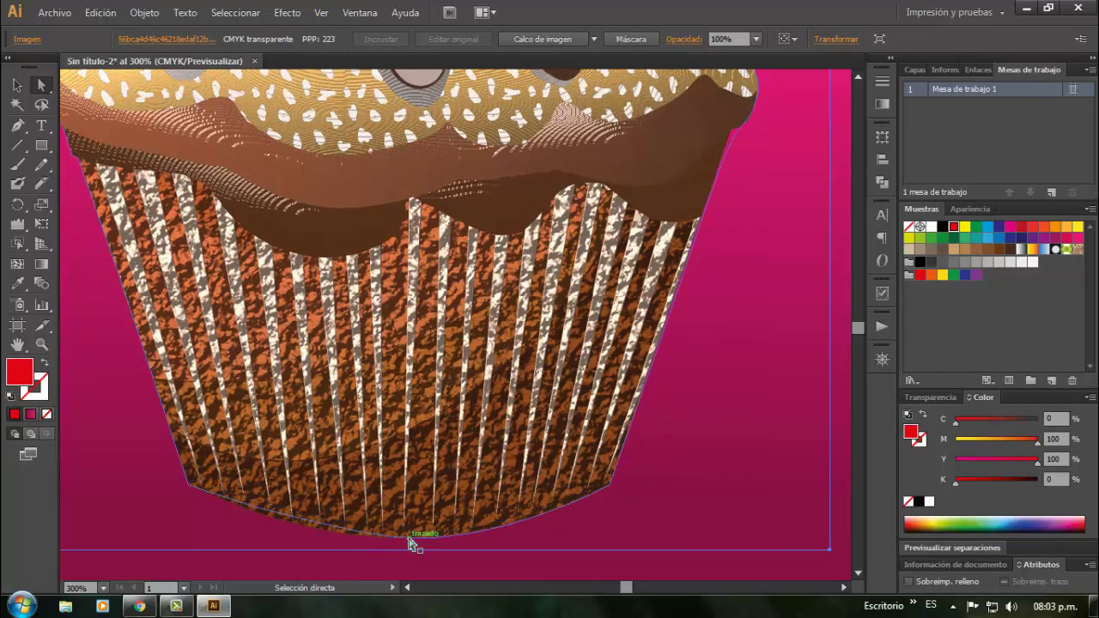
Level the direction handles of the wrapper's bottom-centre anchor and lengthen the right one so the curve follows the base
{"action": "left_click", "coordinate": [410, 539]}
{"action": "left_click", "coordinate": [396, 539]}
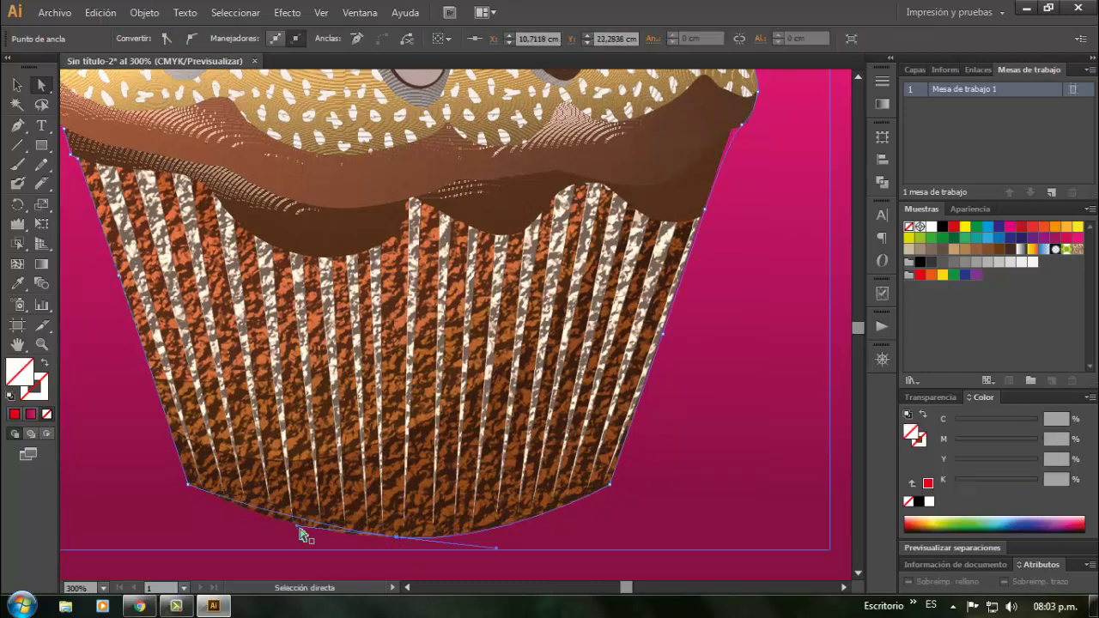
{"action": "left_click_drag", "start_coordinate": [296, 525], "coordinate": [300, 539]}
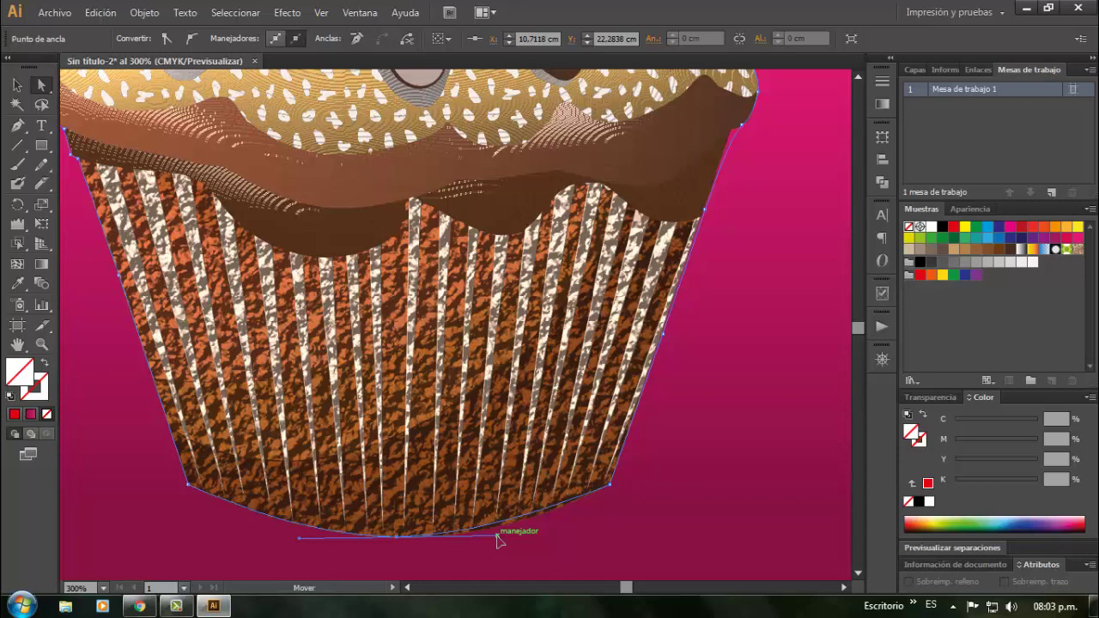
{"action": "left_click_drag", "start_coordinate": [497, 538], "coordinate": [540, 541]}
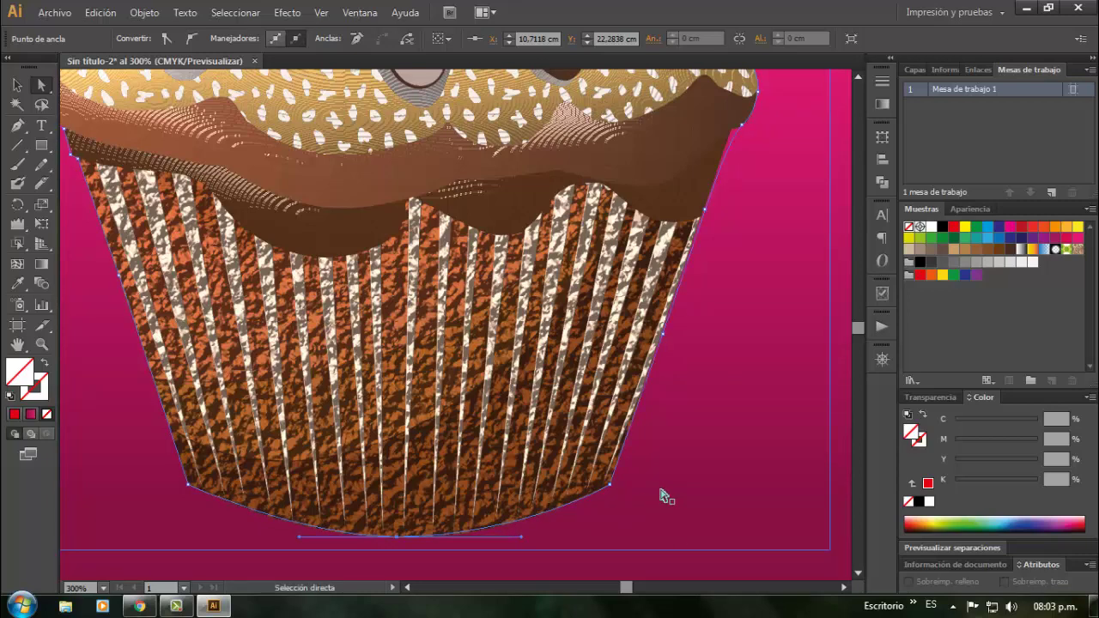
Fill the traced cupcake path with a dark purple of C 47.45, M 83.53, Y 0 and K 86
{"action": "scroll", "coordinate": [662, 496], "scroll_direction": "down", "scroll_amount": 5}
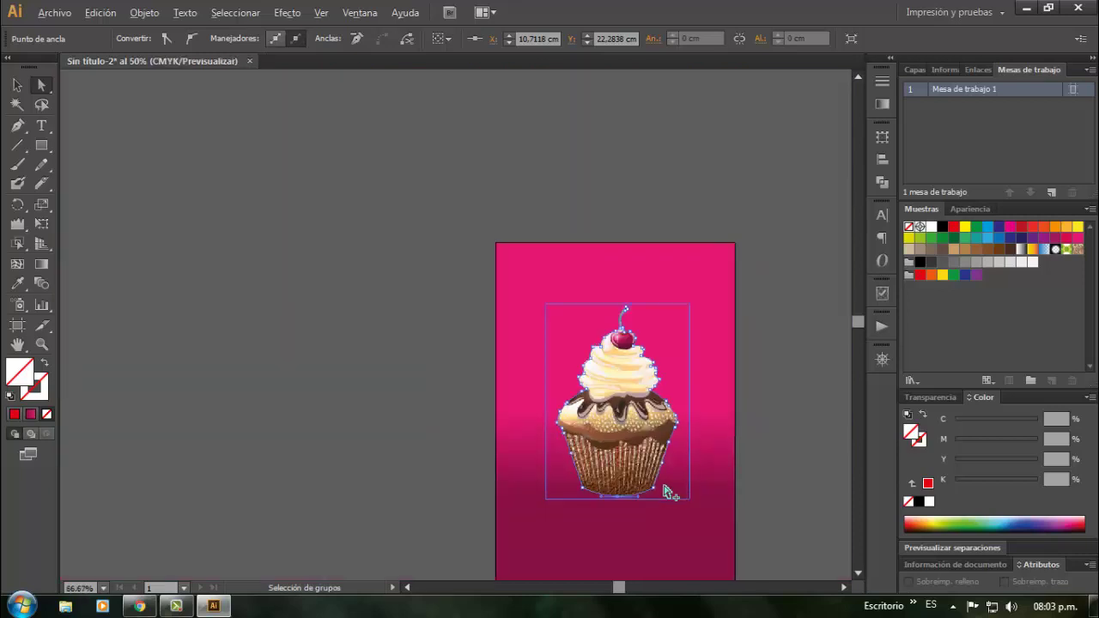
{"action": "key", "text": "v"}
{"action": "left_click", "coordinate": [615, 386]}
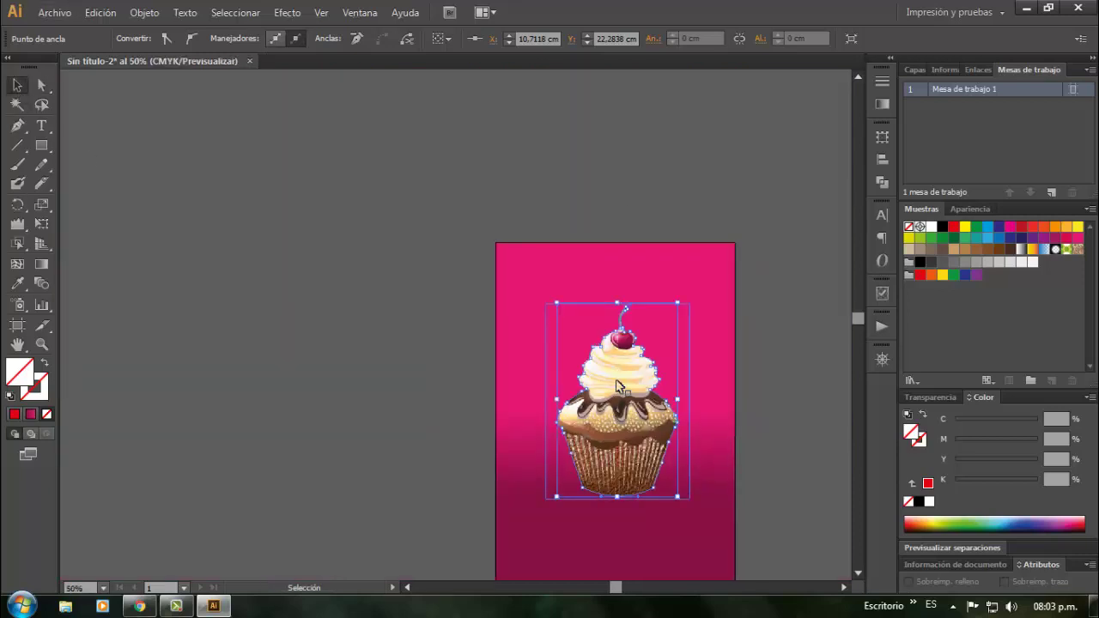
{"action": "left_click", "coordinate": [1063, 518]}
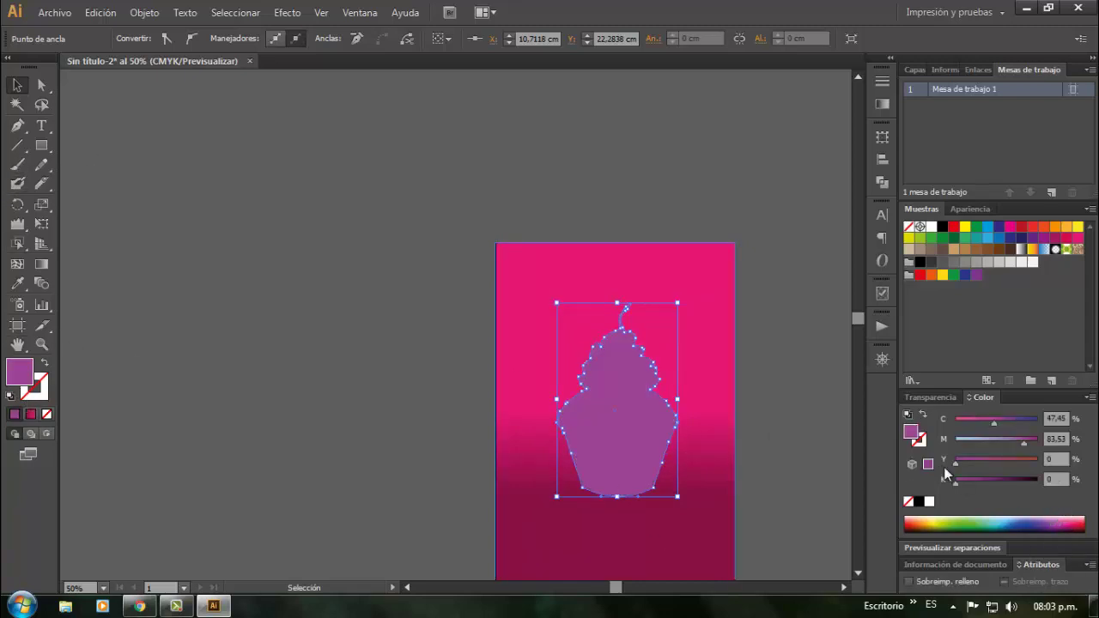
{"action": "left_click_drag", "start_coordinate": [956, 482], "coordinate": [1026, 484]}
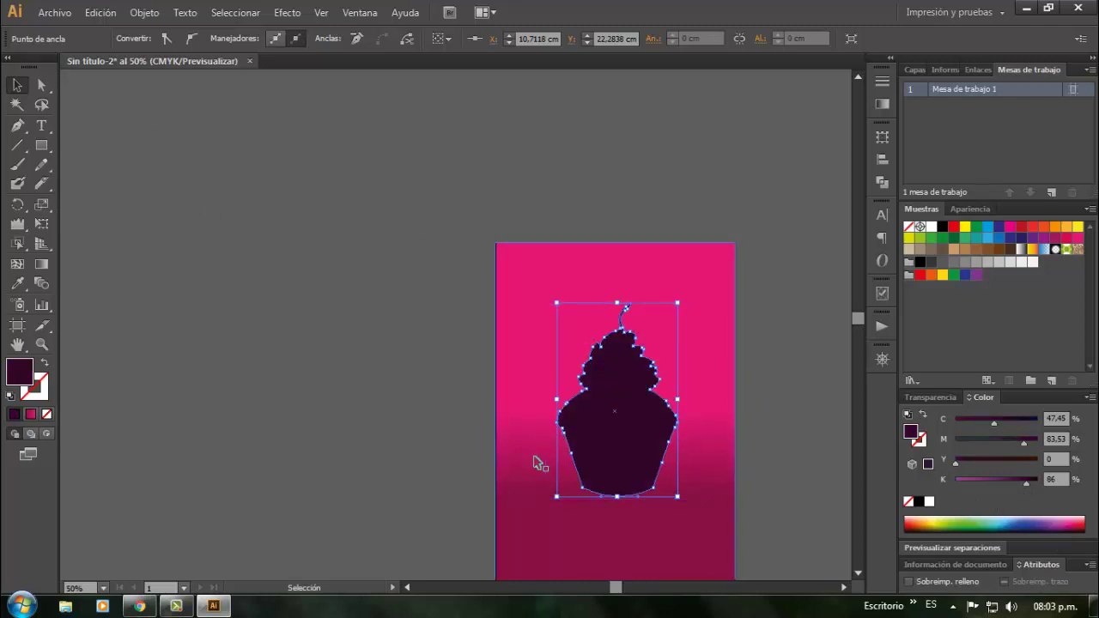
Try to shear the cupcake silhouette about its bottom centre, starting from the tip of the cherry stem
{"action": "left_click", "coordinate": [49, 209]}
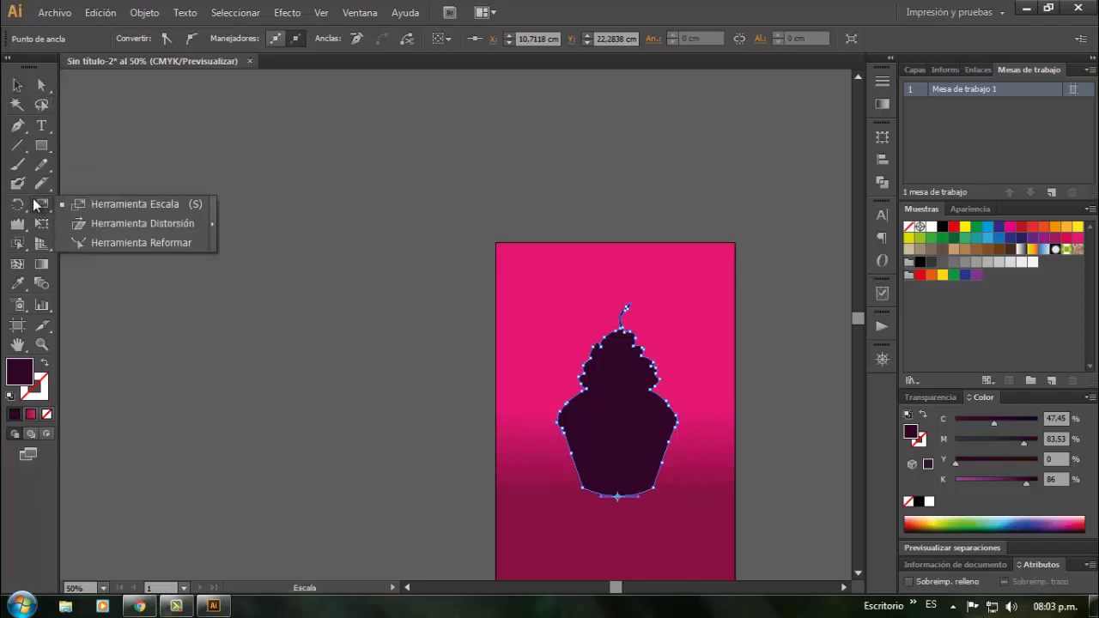
{"action": "left_click", "coordinate": [138, 224]}
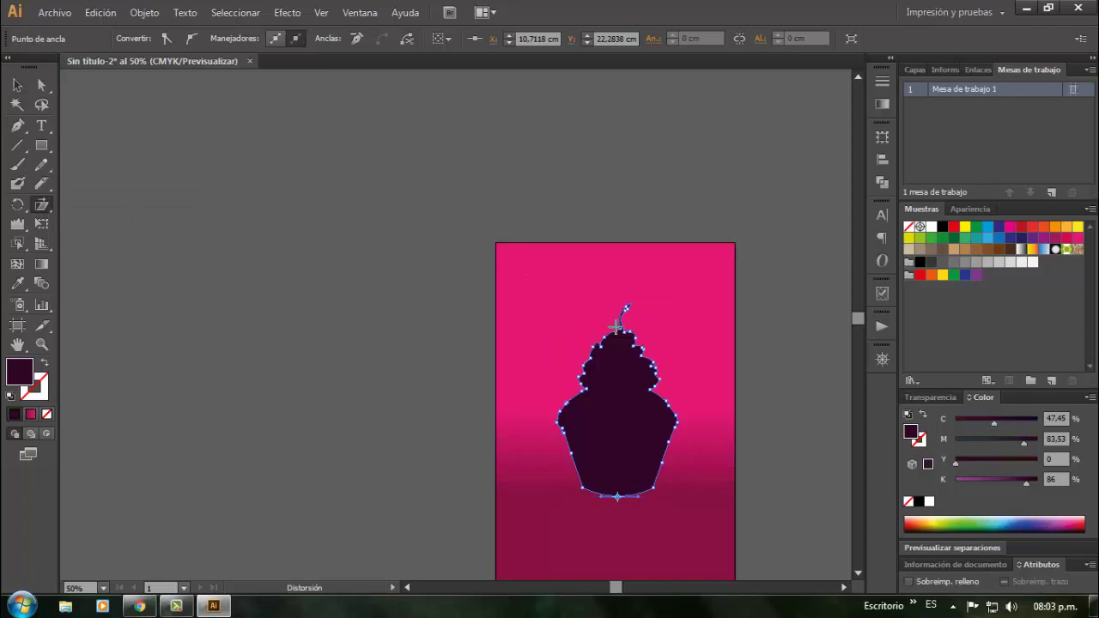
{"action": "left_click_drag", "start_coordinate": [627, 307], "coordinate": [571, 331]}
{"action": "left_click", "coordinate": [17, 85]}
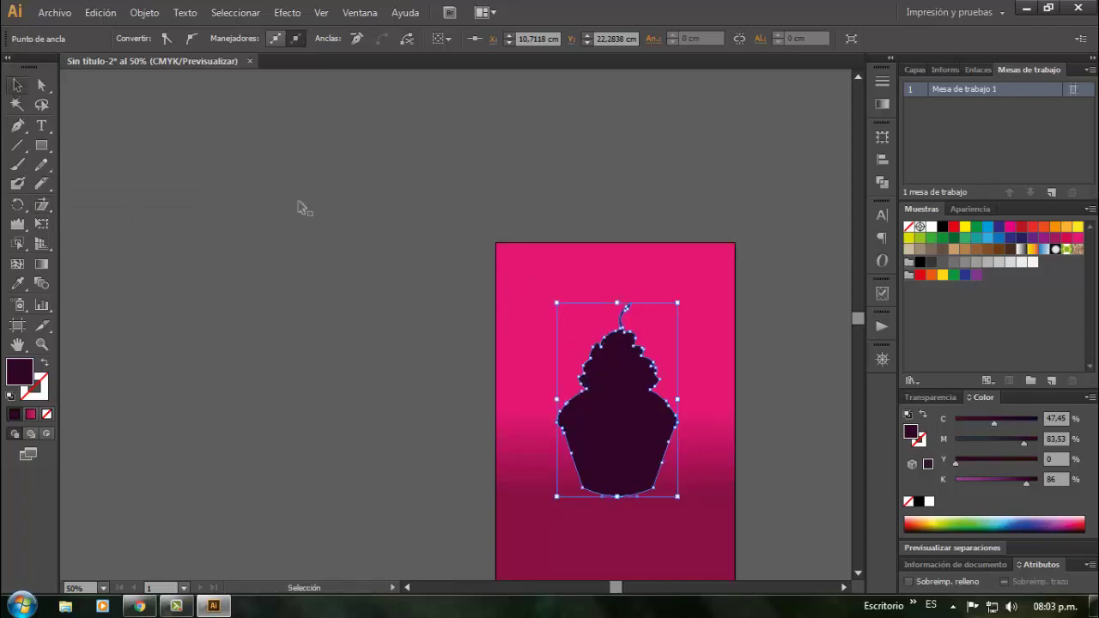
{"action": "left_click", "coordinate": [41, 206]}
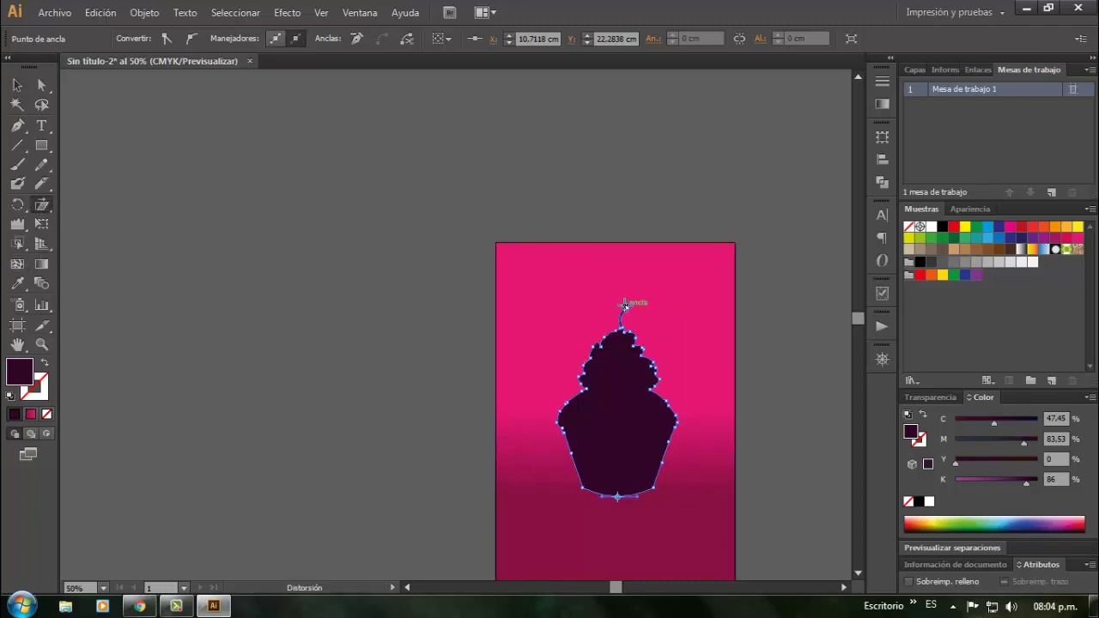
{"action": "left_click", "coordinate": [17, 85]}
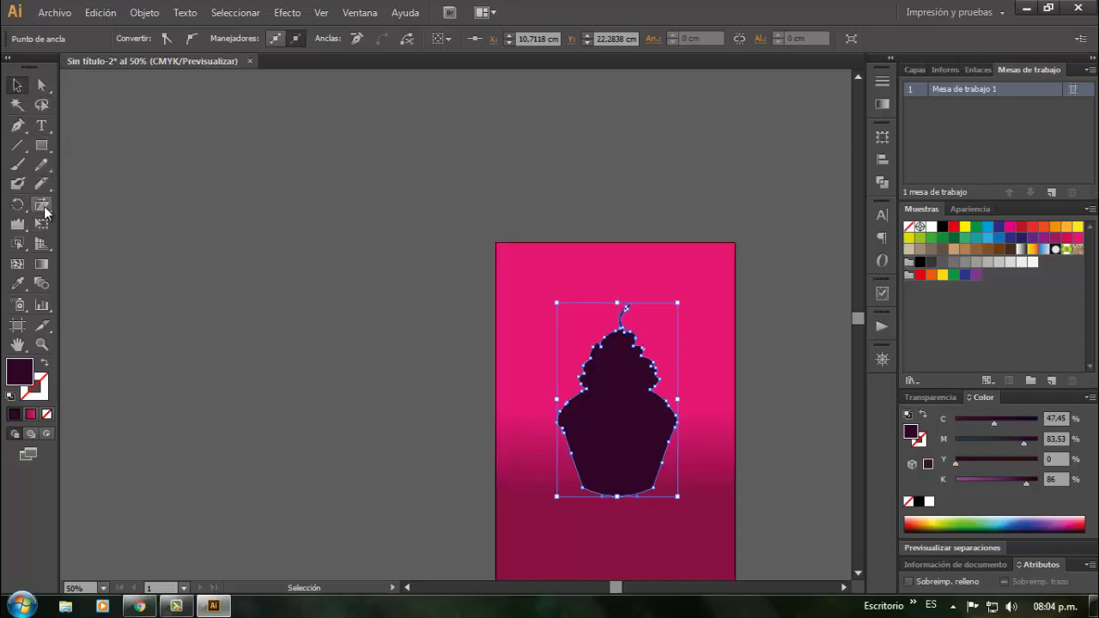
{"action": "left_click", "coordinate": [44, 209]}
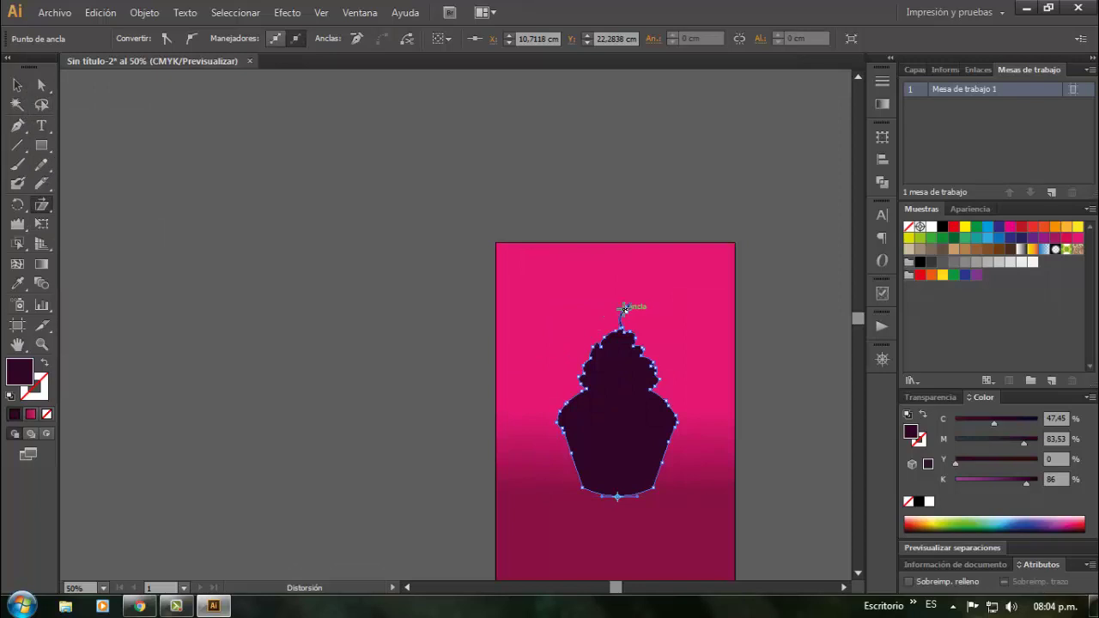
{"action": "left_click_drag", "start_coordinate": [624, 307], "coordinate": [605, 460]}
{"action": "key", "text": "ctrl+z"}
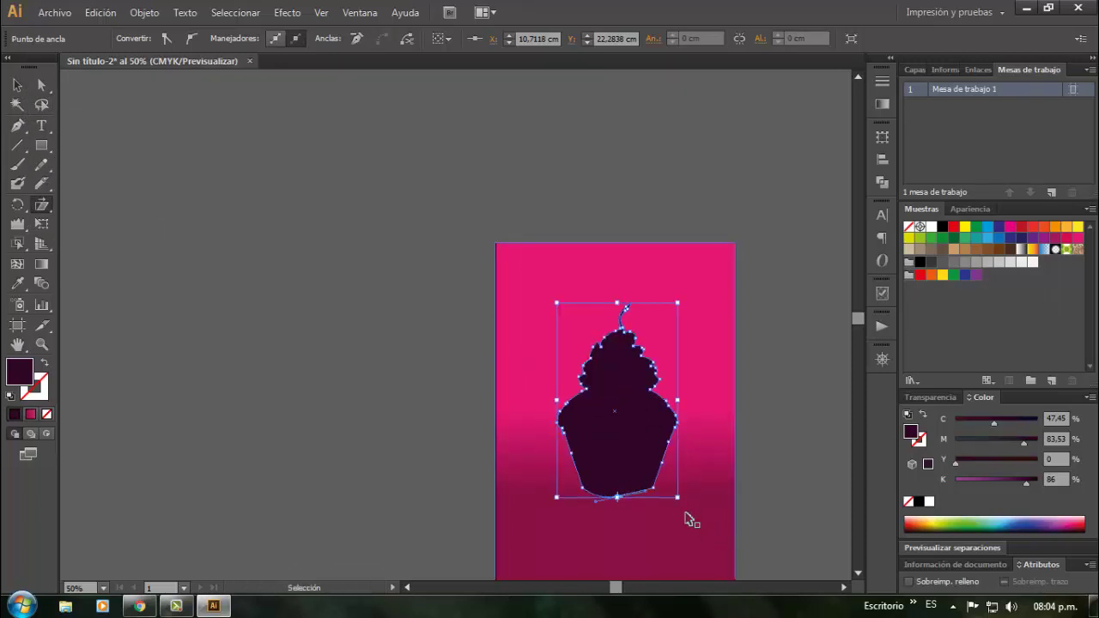
Deselect the single anchor point and select the cupcake silhouette as a whole path
{"action": "left_click", "coordinate": [17, 85]}
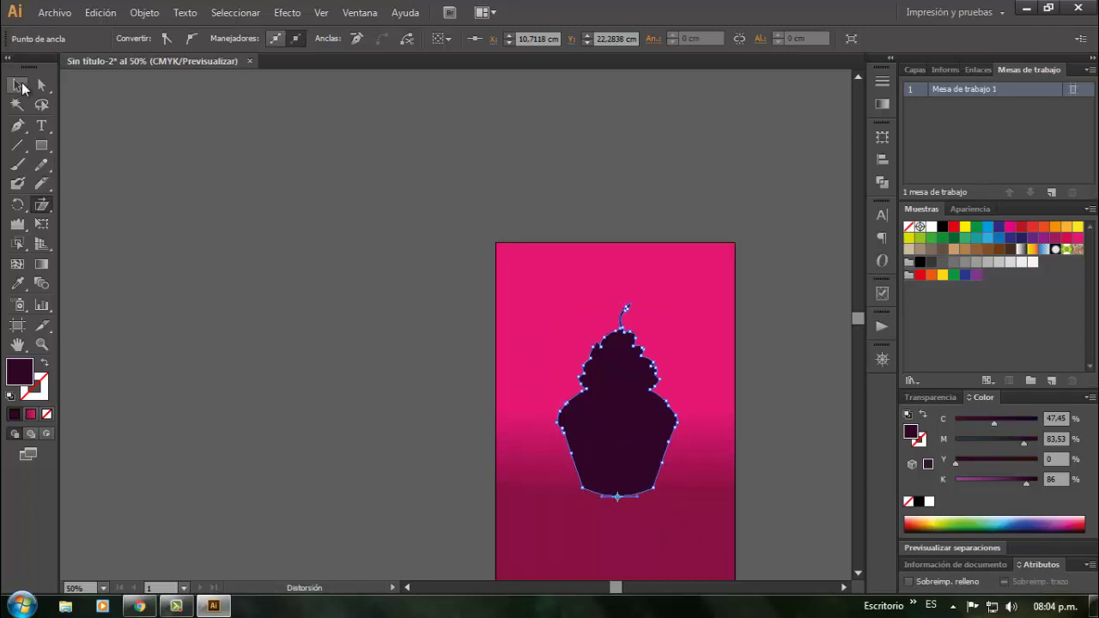
{"action": "left_click", "coordinate": [397, 263]}
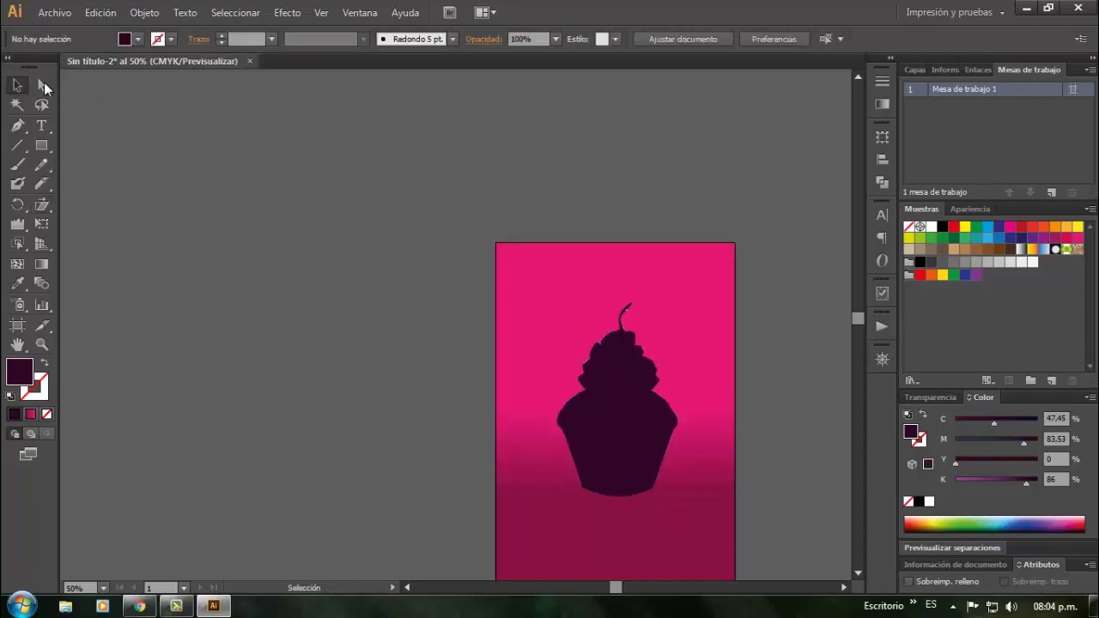
{"action": "left_click", "coordinate": [640, 369]}
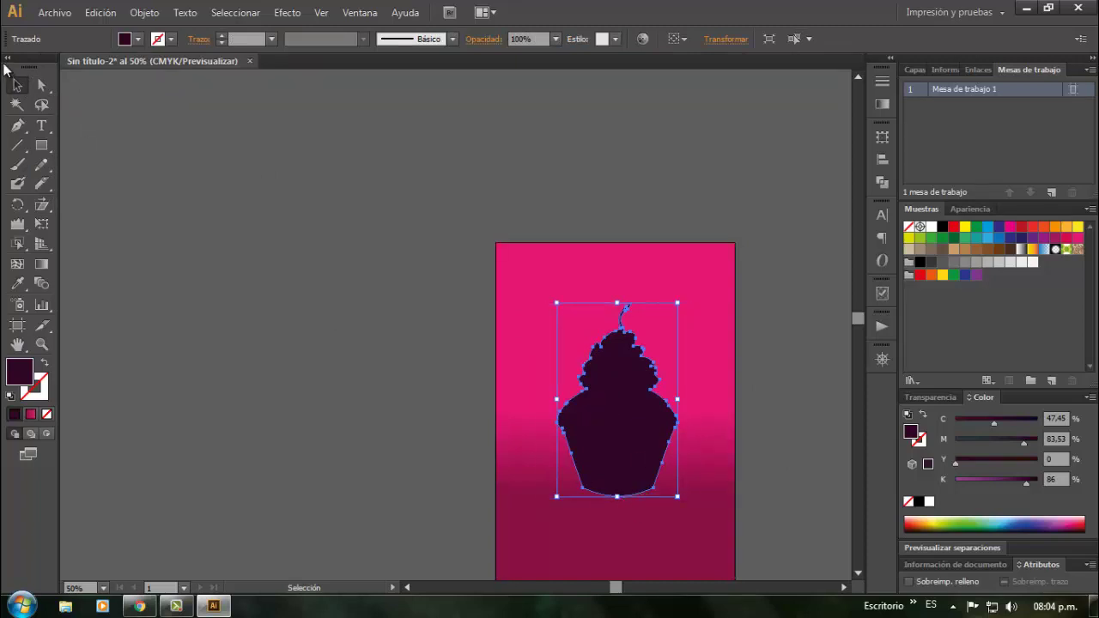
{"action": "left_click", "coordinate": [373, 260]}
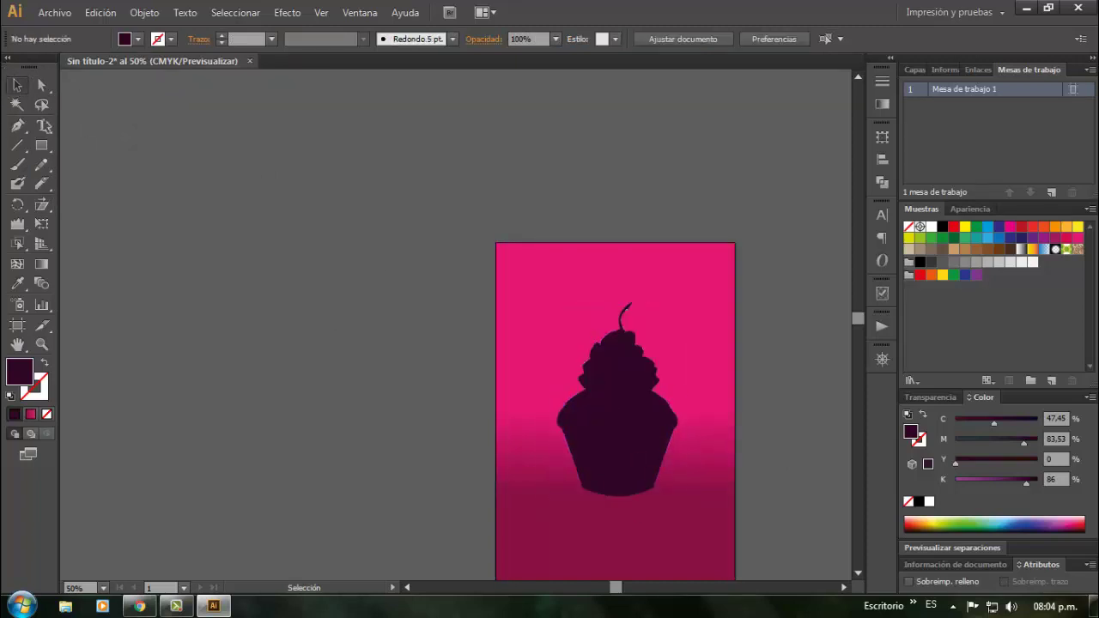
{"action": "left_click", "coordinate": [601, 384]}
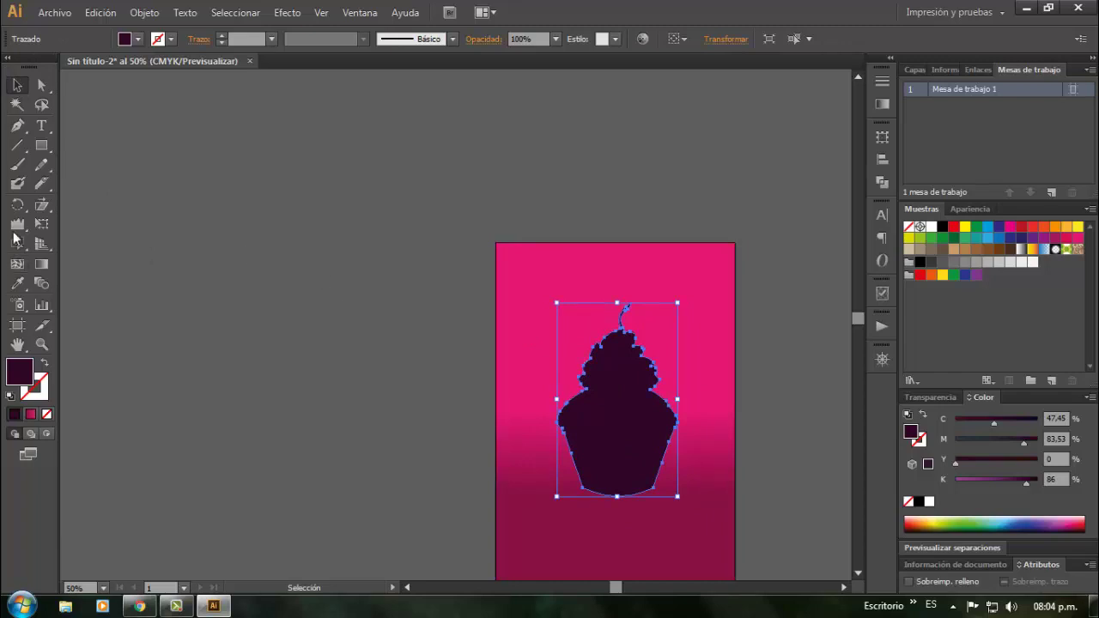
Try to shear the cupcake silhouette about its centre, and undo the distortion
{"action": "left_click", "coordinate": [40, 205]}
{"action": "left_click_drag", "start_coordinate": [626, 304], "coordinate": [655, 327]}
{"action": "left_click_drag", "start_coordinate": [613, 325], "coordinate": [573, 358]}
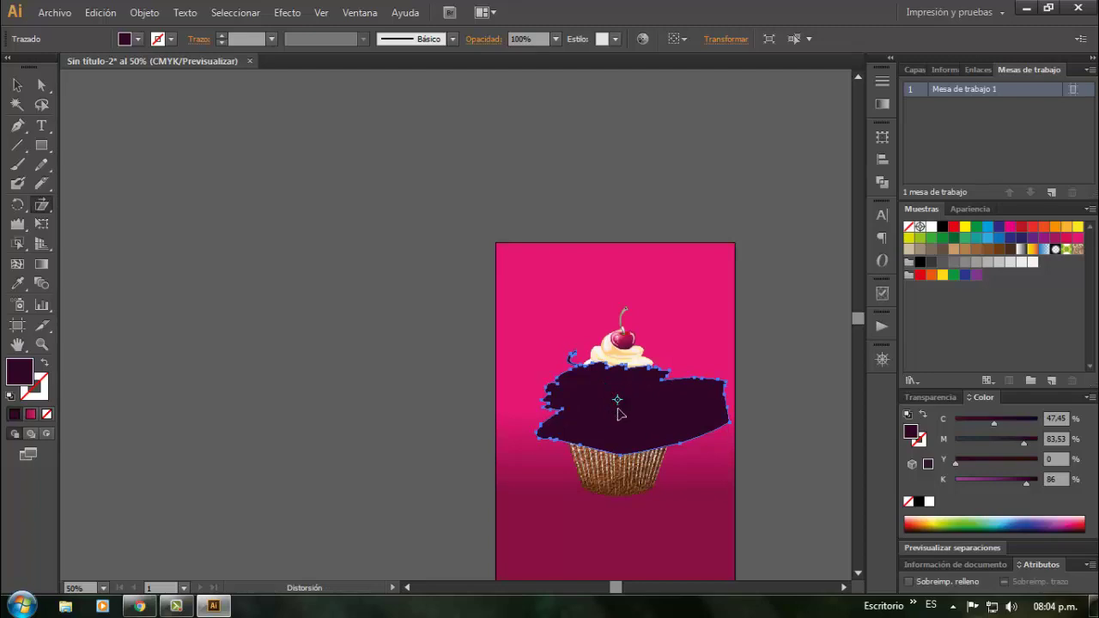
{"action": "key", "text": "ctrl+z"}
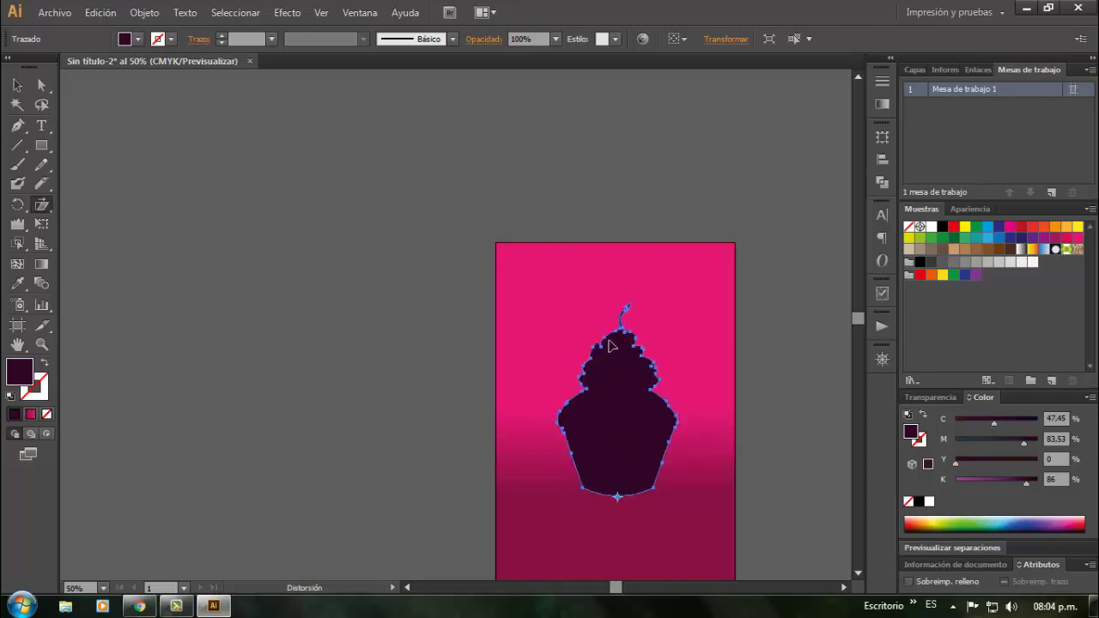
Try to shear the silhouette about its bottom-centre anchor in two successive passes, and undo both distortions
{"action": "left_click_drag", "start_coordinate": [624, 350], "coordinate": [539, 400]}
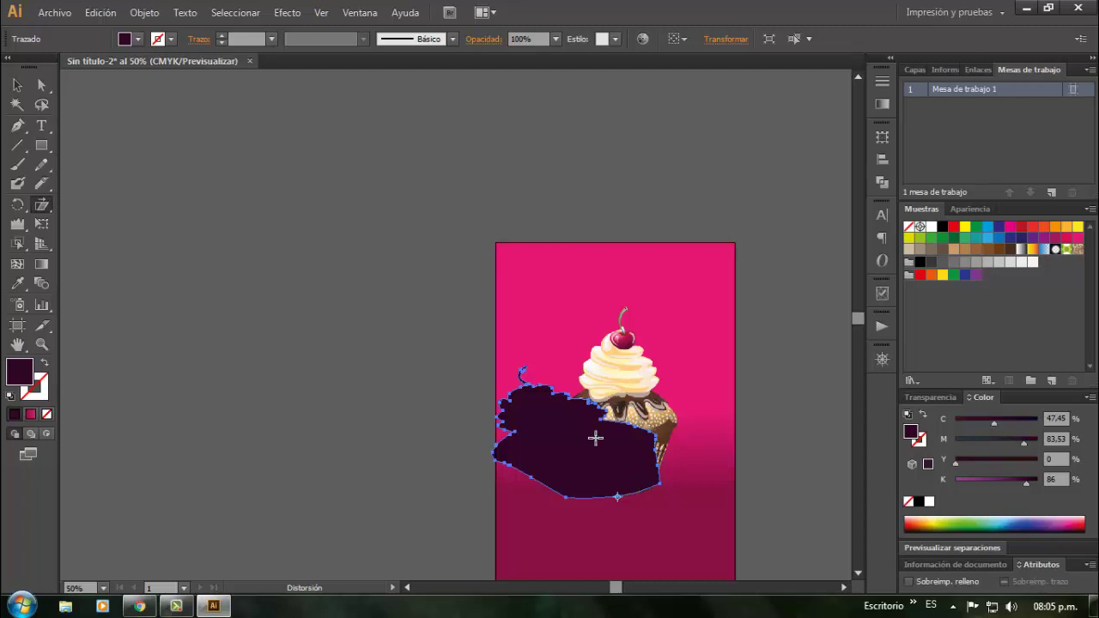
{"action": "left_click_drag", "start_coordinate": [541, 395], "coordinate": [563, 429]}
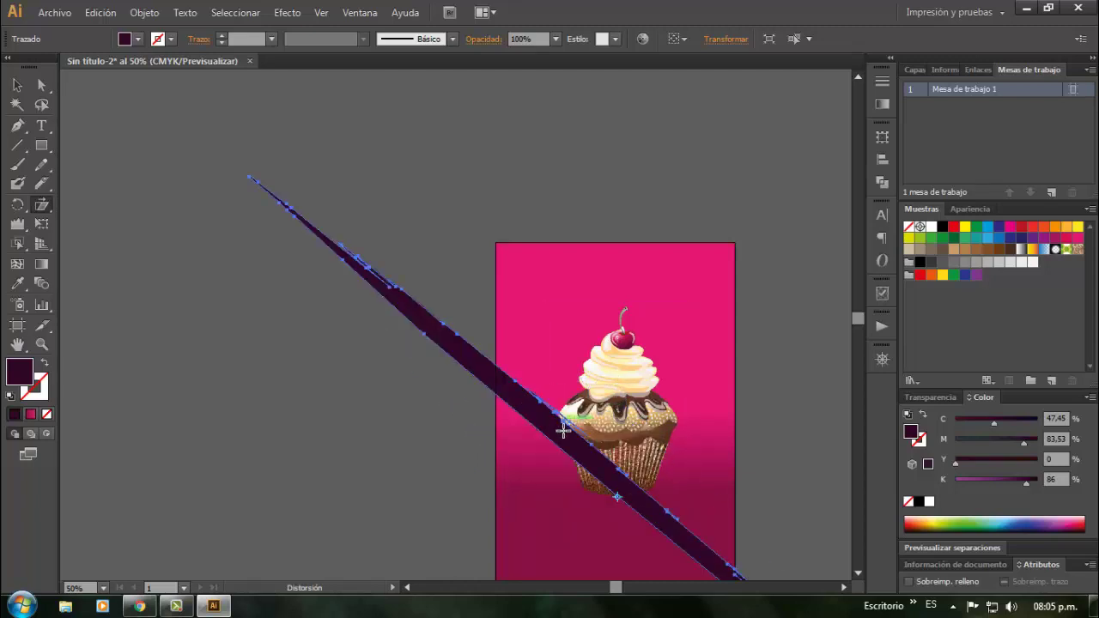
{"action": "key", "text": "ctrl+z"}
{"action": "key", "text": "ctrl+z"}
{"action": "key", "text": "ctrl+z"}
{"action": "key", "text": "ctrl+z"}
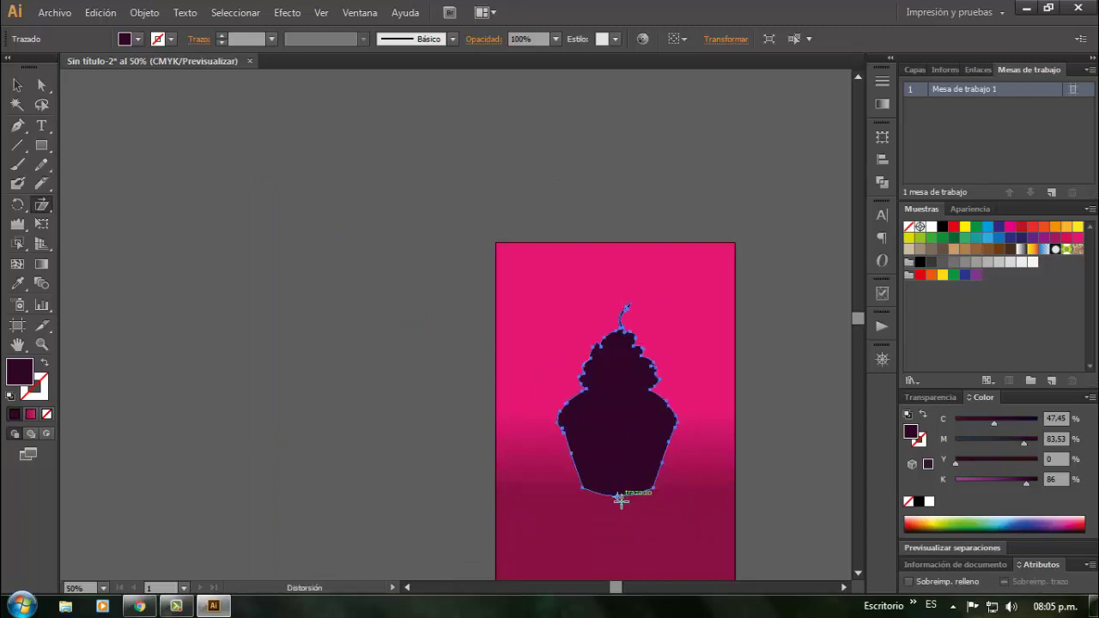
Shear the silhouette leftward about its bottom-centre anchor and squash its height from above so it lies like a cast shadow
{"action": "left_click", "coordinate": [618, 498]}
{"action": "left_click_drag", "start_coordinate": [626, 356], "coordinate": [570, 405]}
{"action": "left_click", "coordinate": [18, 85]}
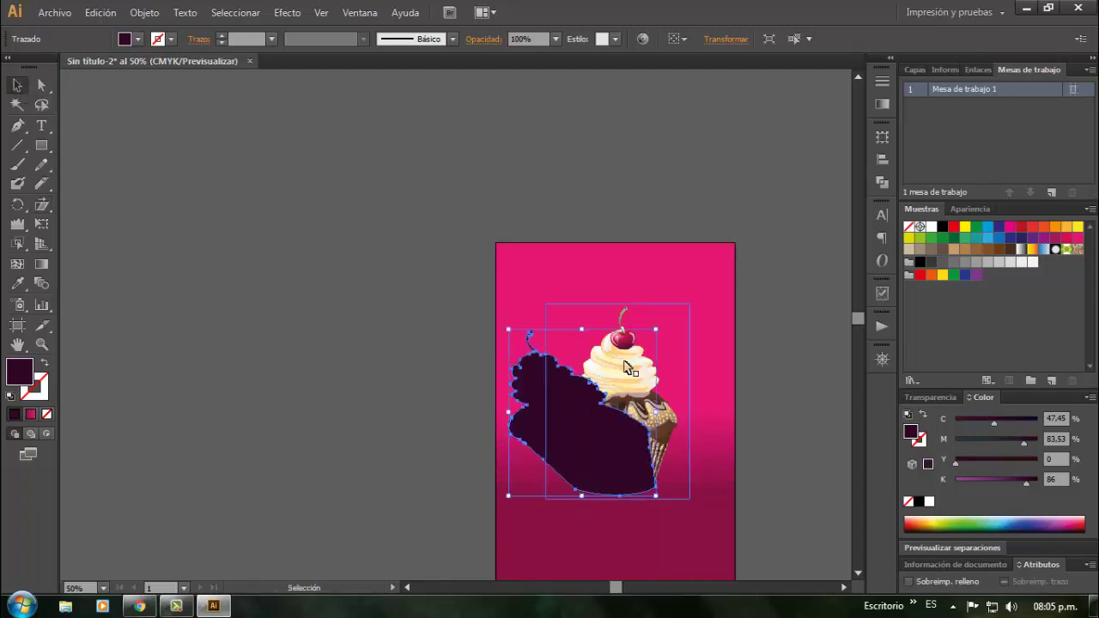
{"action": "left_click_drag", "start_coordinate": [582, 330], "coordinate": [584, 376]}
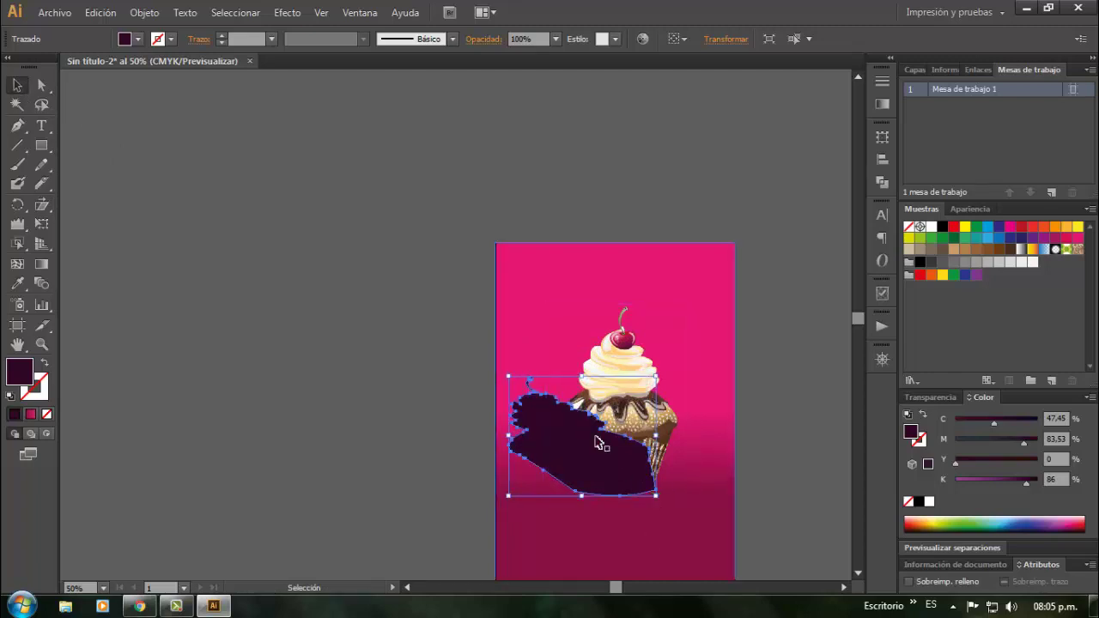
Try a Smart Blur on the silhouette with radius and threshold 85,2, Media quality and Normal mode, and cancel it
{"action": "left_click", "coordinate": [288, 13]}
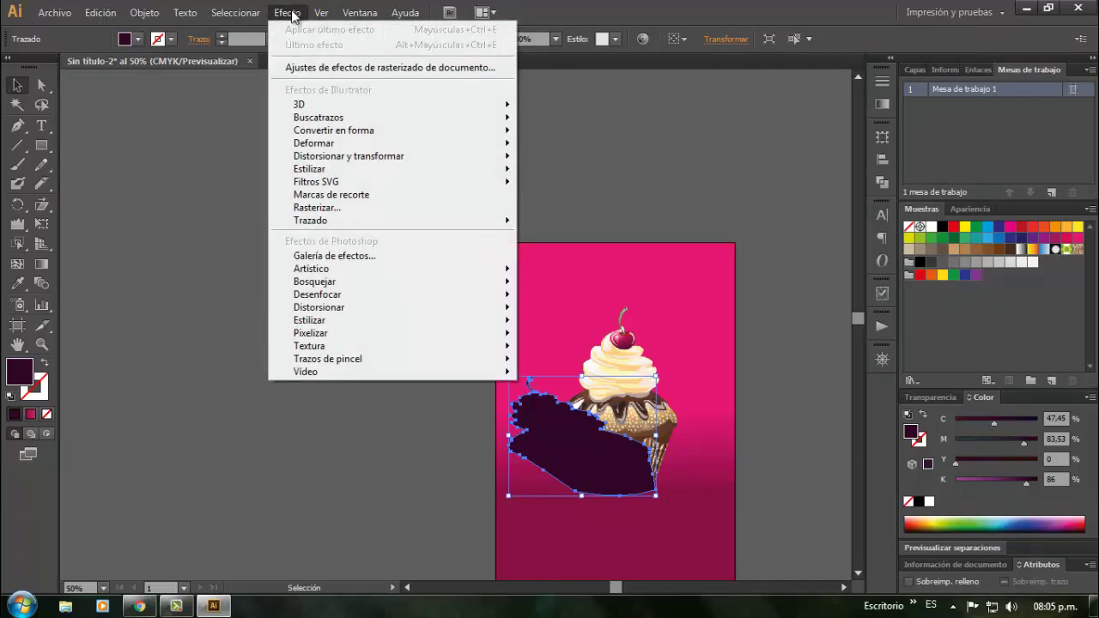
{"action": "mouse_move", "coordinate": [346, 296]}
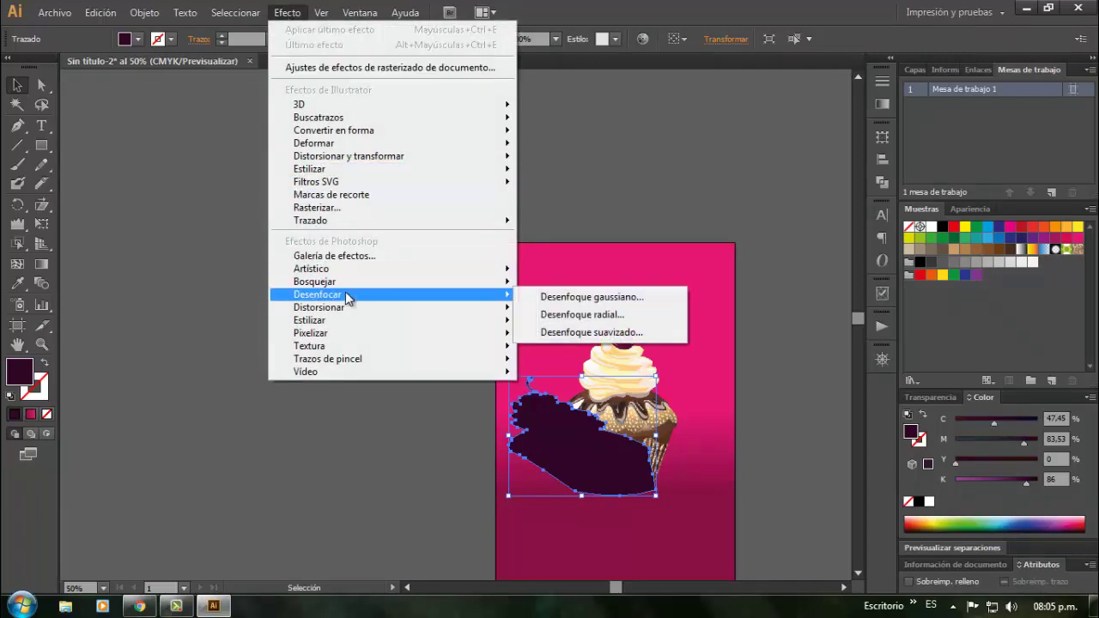
{"action": "left_click", "coordinate": [597, 333]}
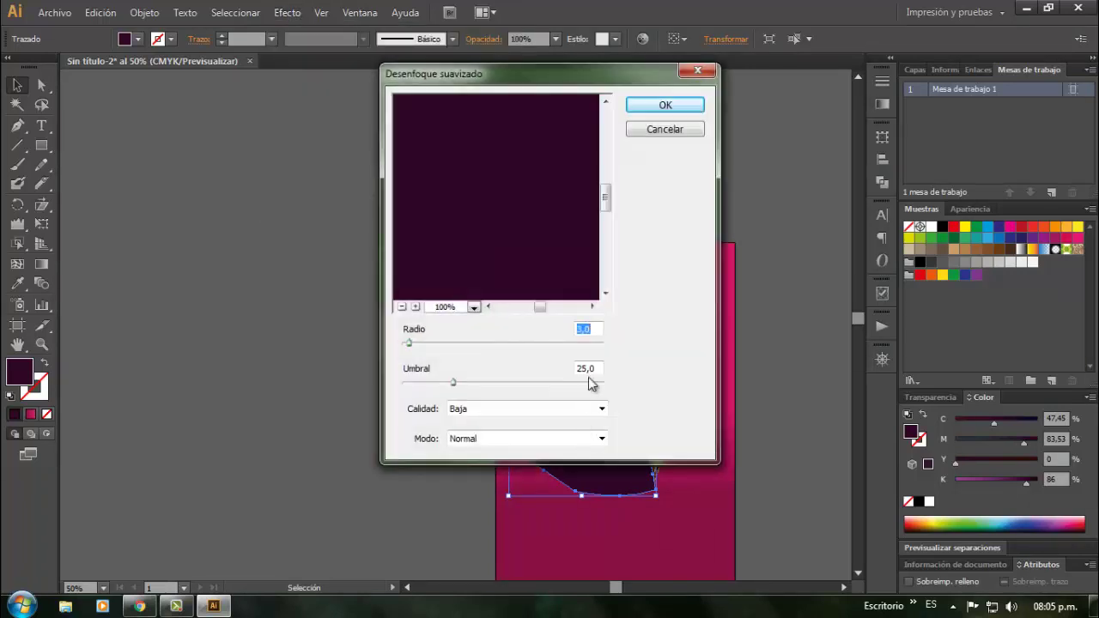
{"action": "left_click_drag", "start_coordinate": [588, 69], "coordinate": [265, 63]}
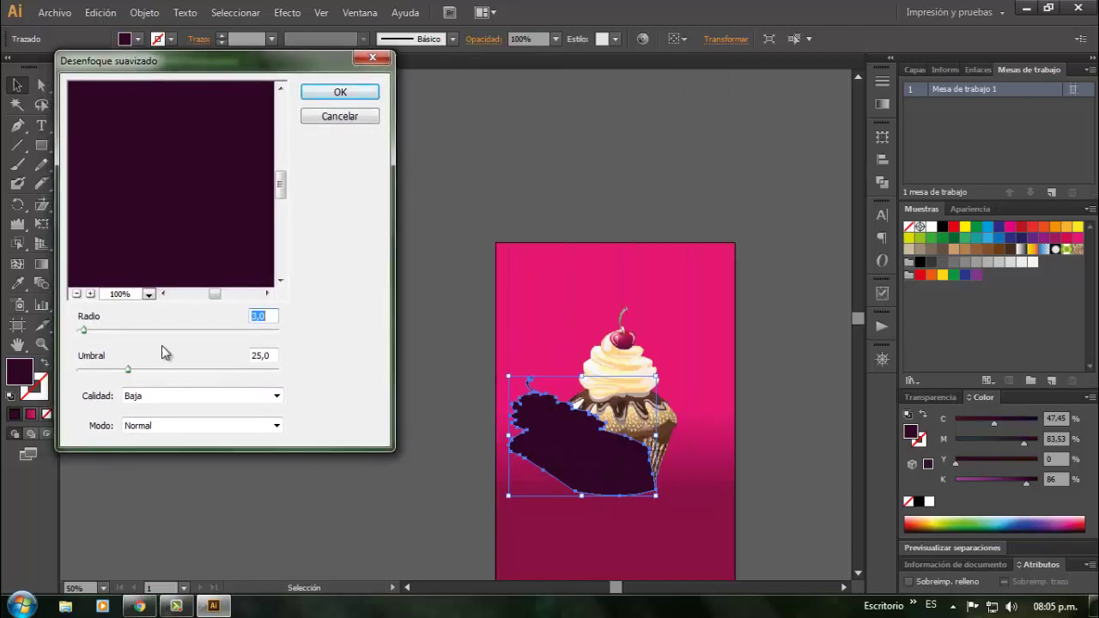
{"action": "left_click_drag", "start_coordinate": [129, 372], "coordinate": [250, 375]}
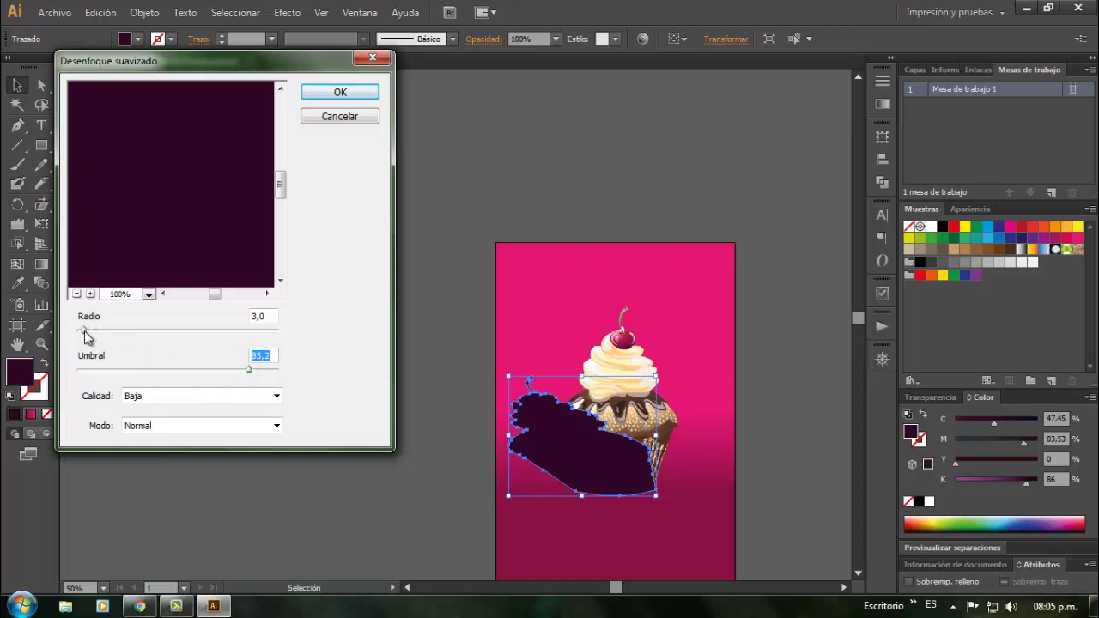
{"action": "left_click_drag", "start_coordinate": [85, 336], "coordinate": [179, 333]}
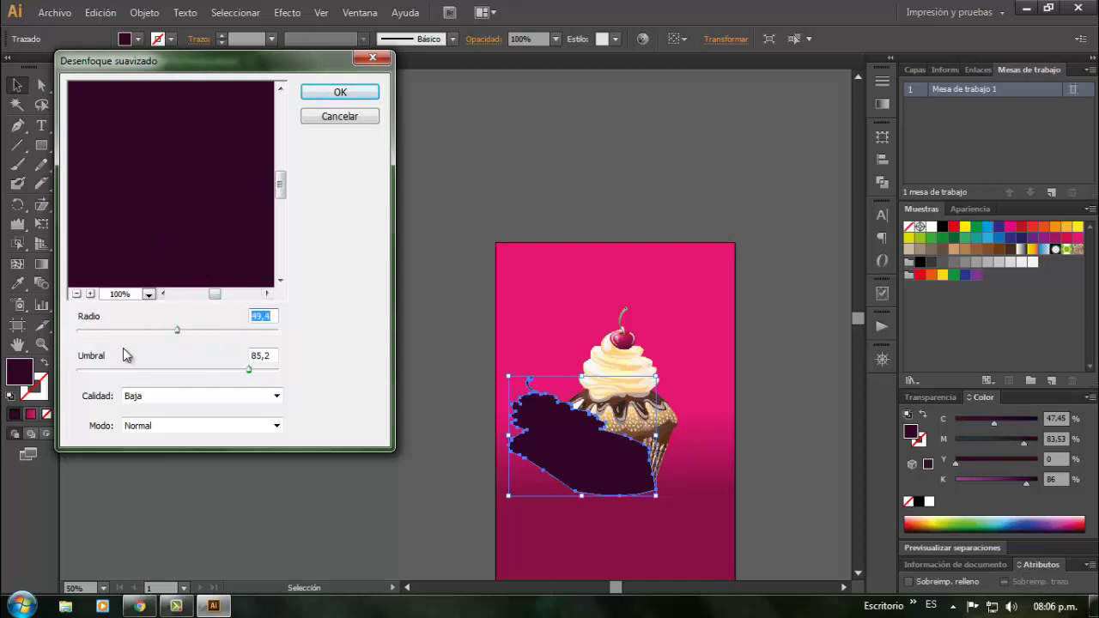
{"action": "left_click", "coordinate": [200, 398]}
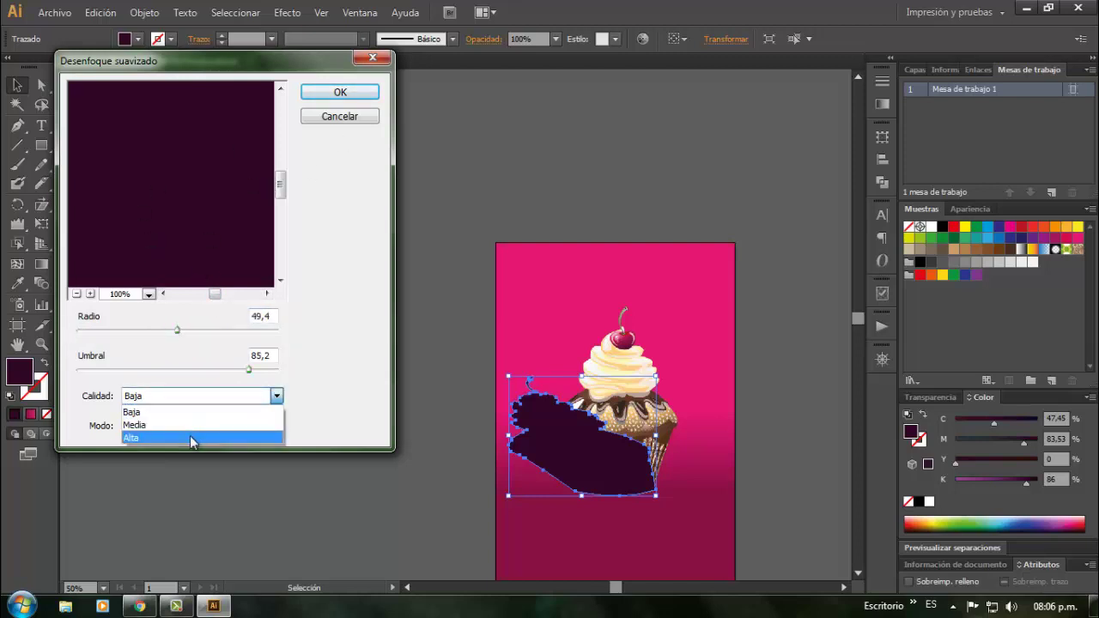
{"action": "left_click", "coordinate": [188, 425]}
{"action": "left_click", "coordinate": [187, 425]}
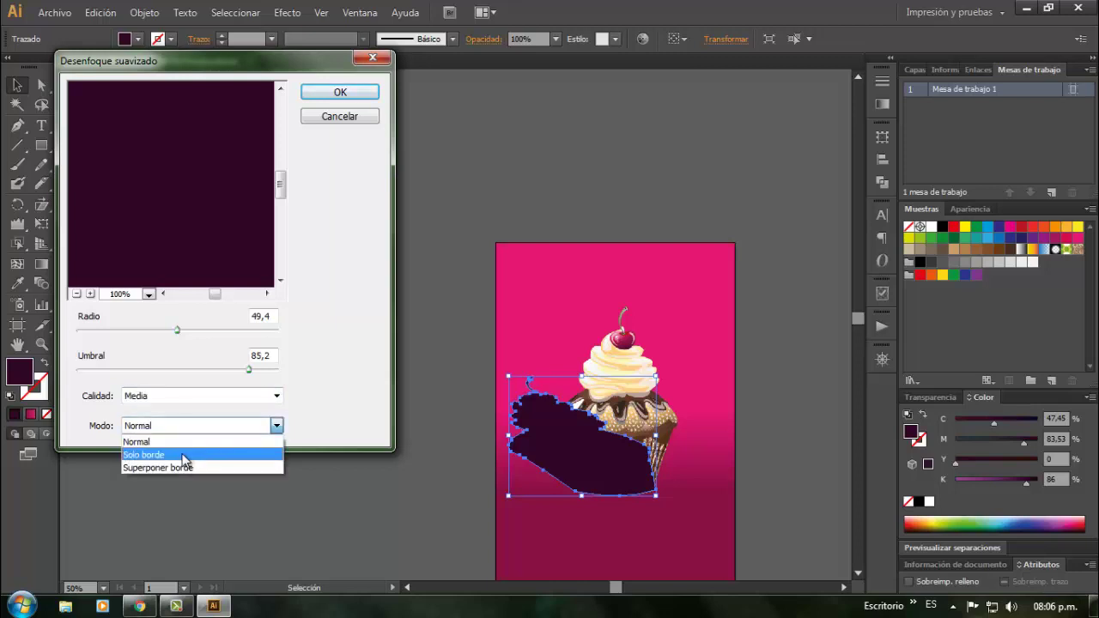
{"action": "left_click", "coordinate": [153, 442]}
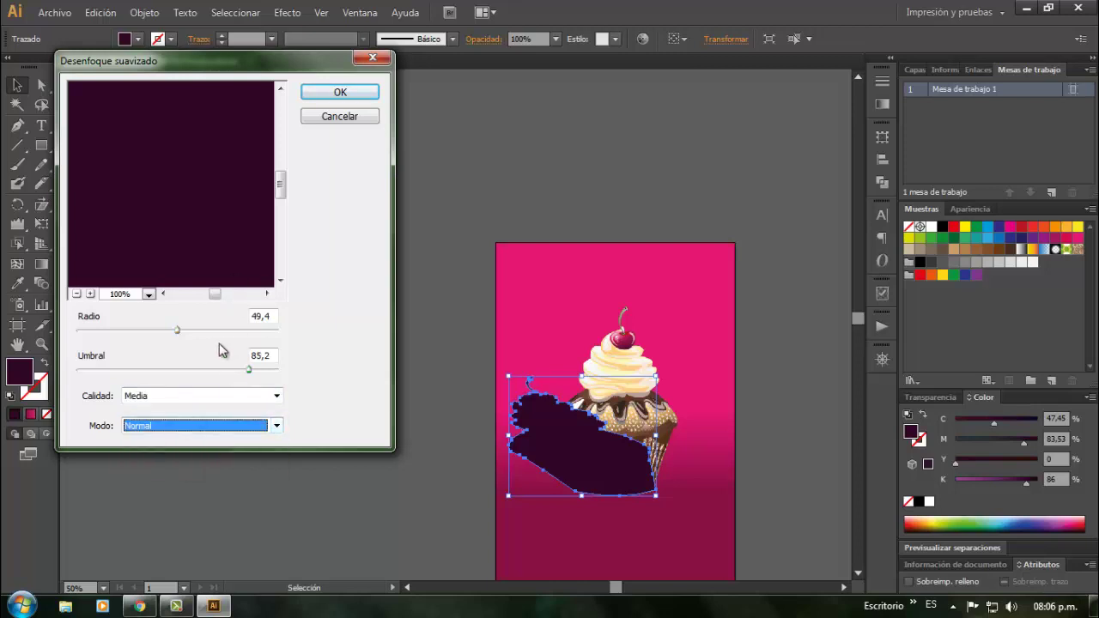
{"action": "left_click_drag", "start_coordinate": [177, 333], "coordinate": [248, 332]}
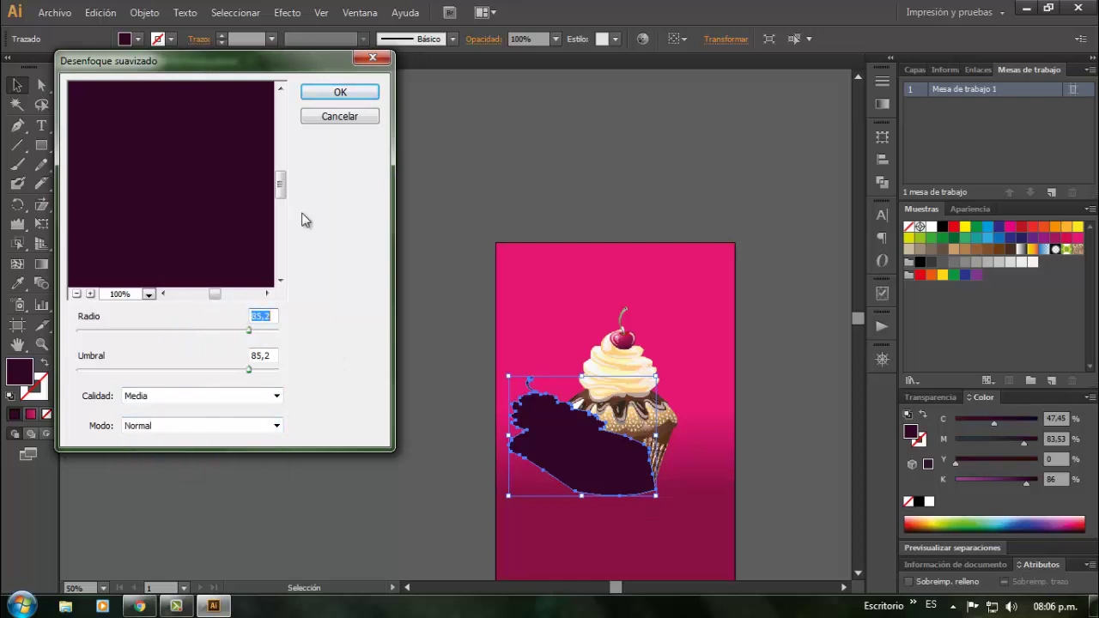
{"action": "left_click", "coordinate": [347, 117]}
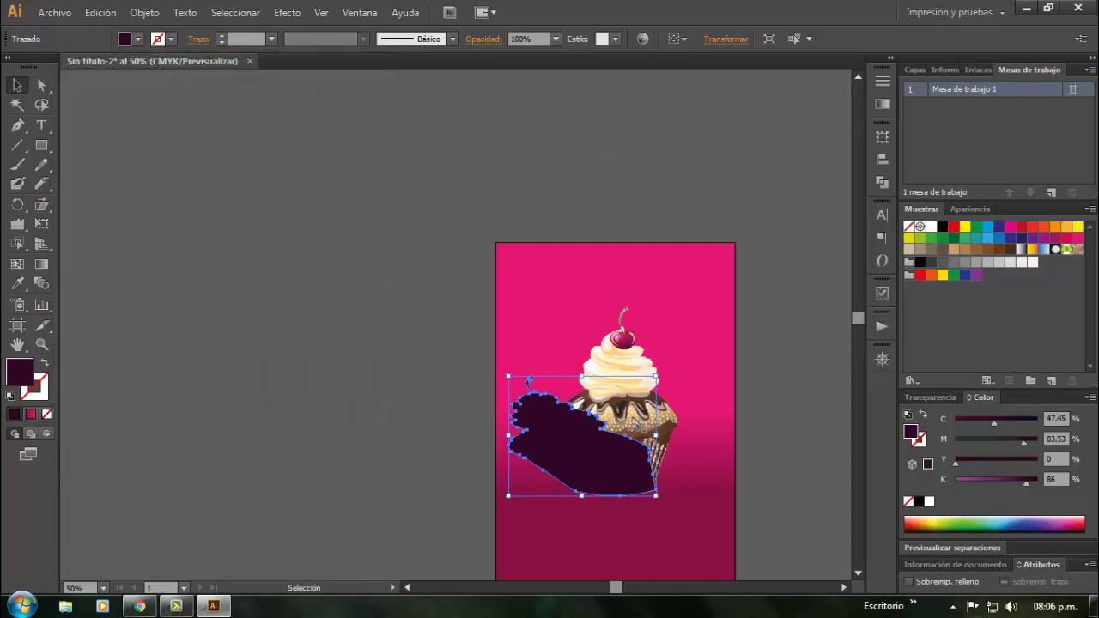
Try a Radial Blur with an amount of about 49 on the silhouette, and undo it
{"action": "left_click", "coordinate": [286, 13]}
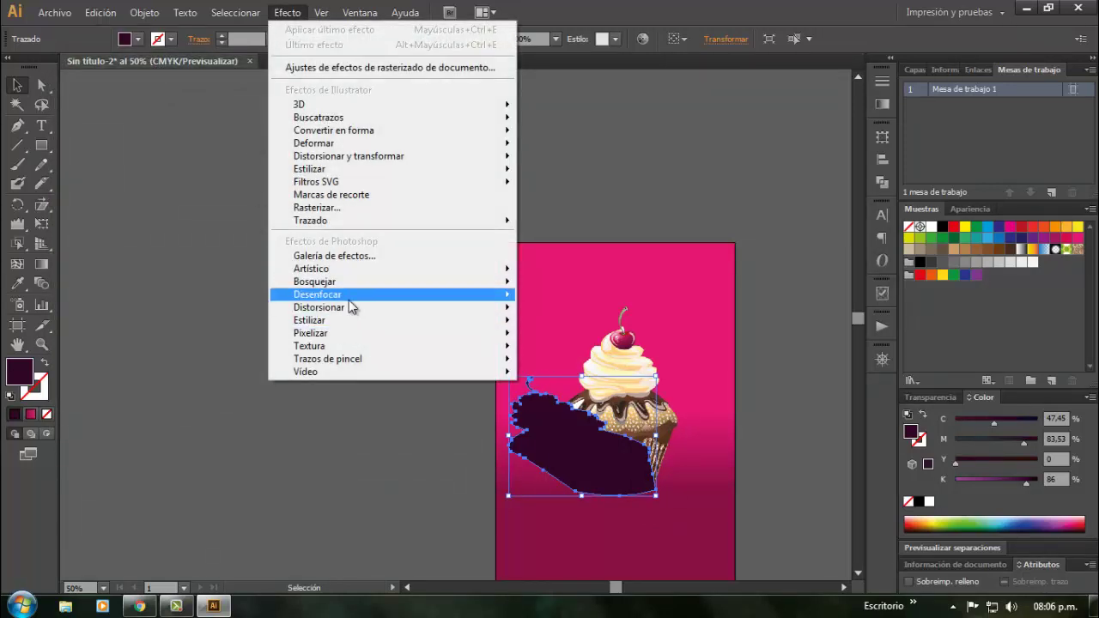
{"action": "mouse_move", "coordinate": [344, 301]}
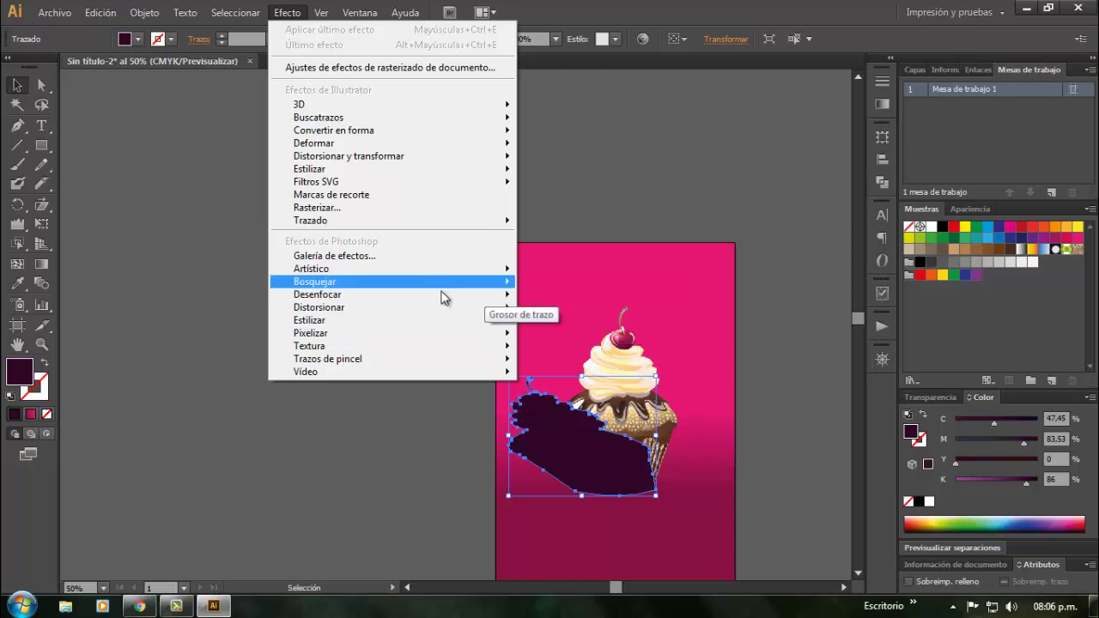
{"action": "left_click", "coordinate": [584, 315]}
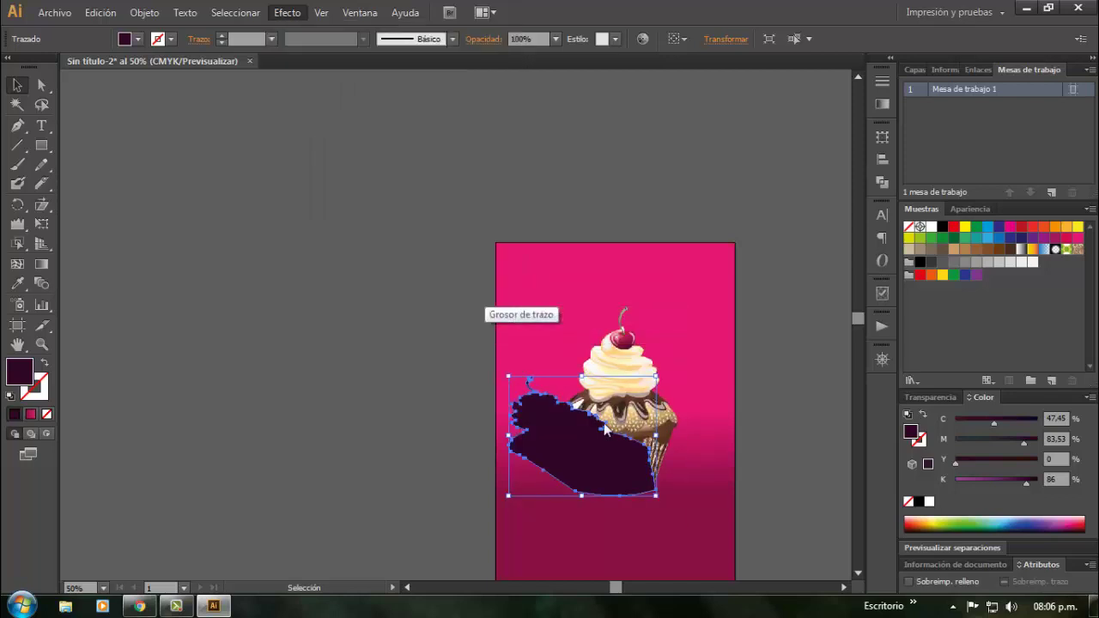
{"action": "left_click_drag", "start_coordinate": [591, 268], "coordinate": [578, 267]}
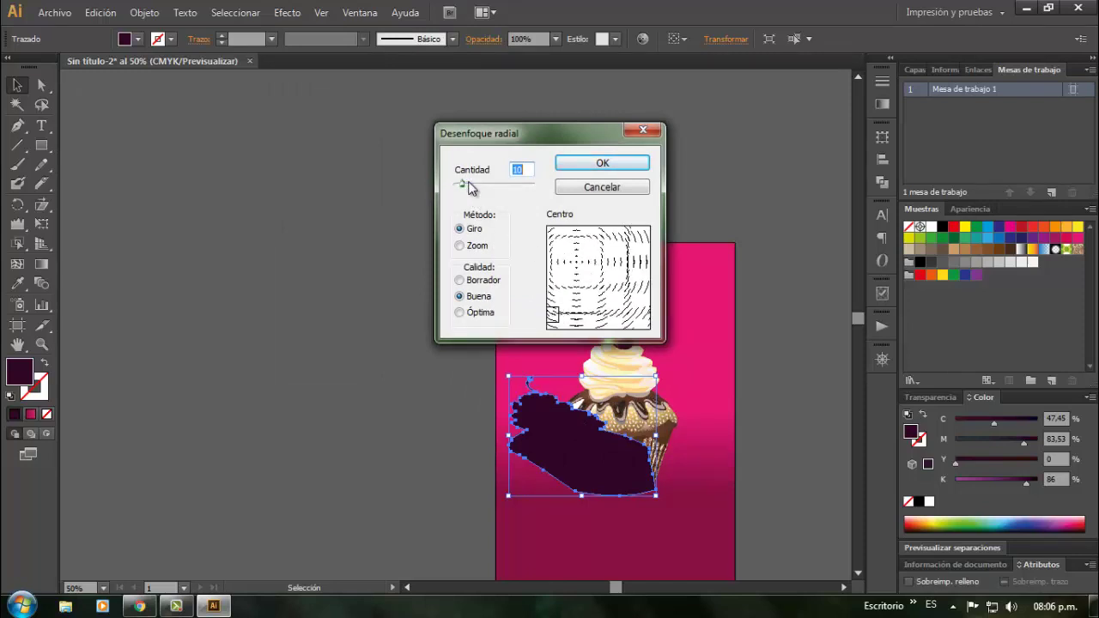
{"action": "left_click_drag", "start_coordinate": [461, 183], "coordinate": [493, 185]}
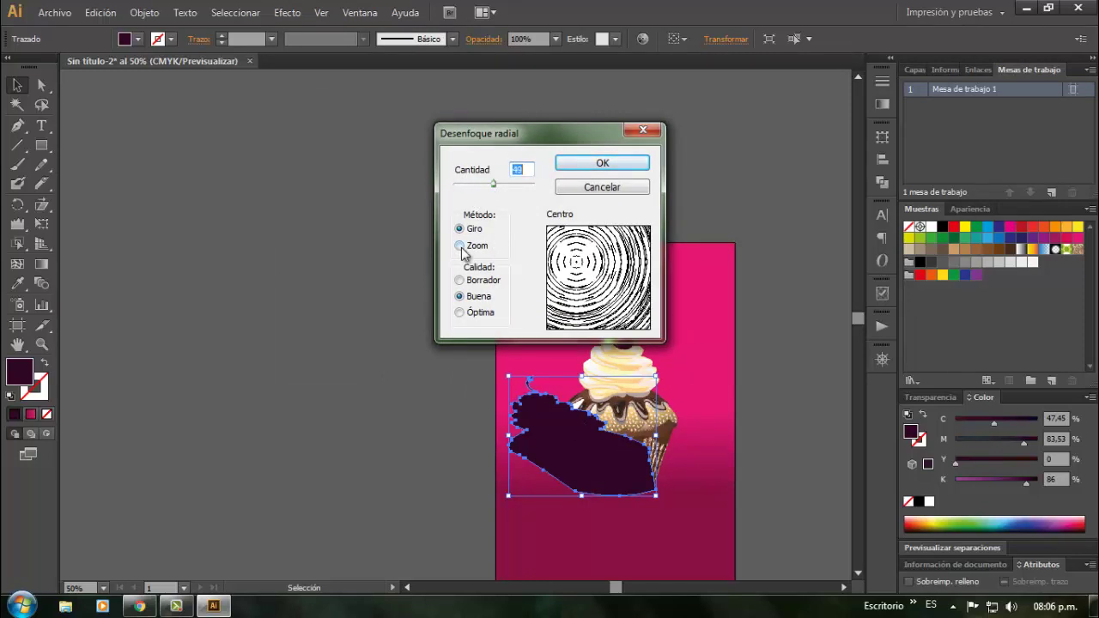
{"action": "left_click", "coordinate": [601, 185]}
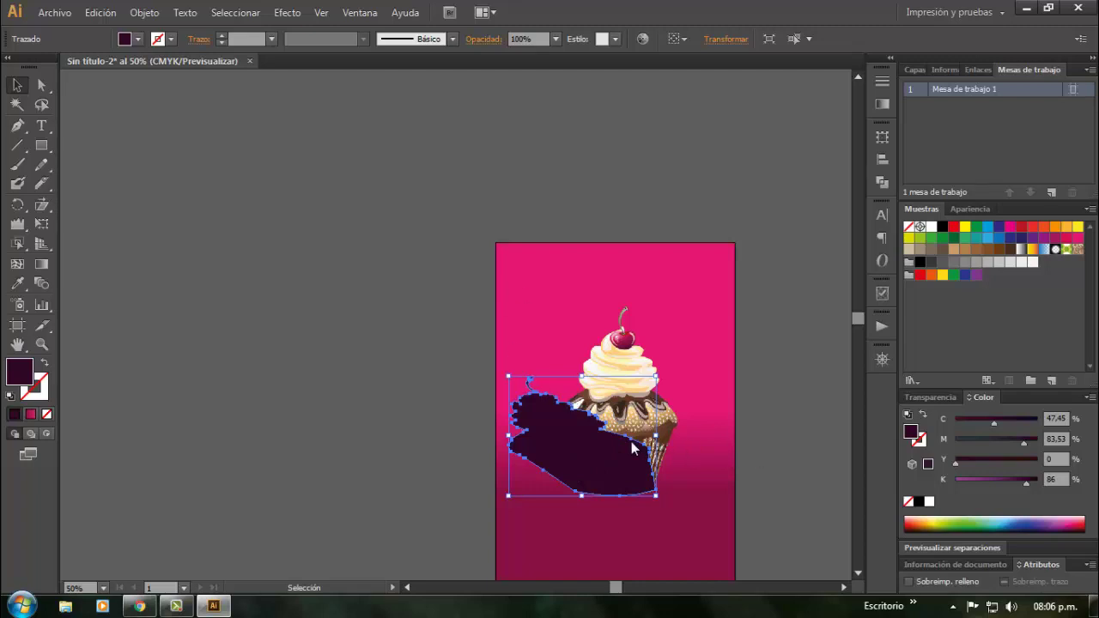
{"action": "key", "text": "ctrl+shift+e"}
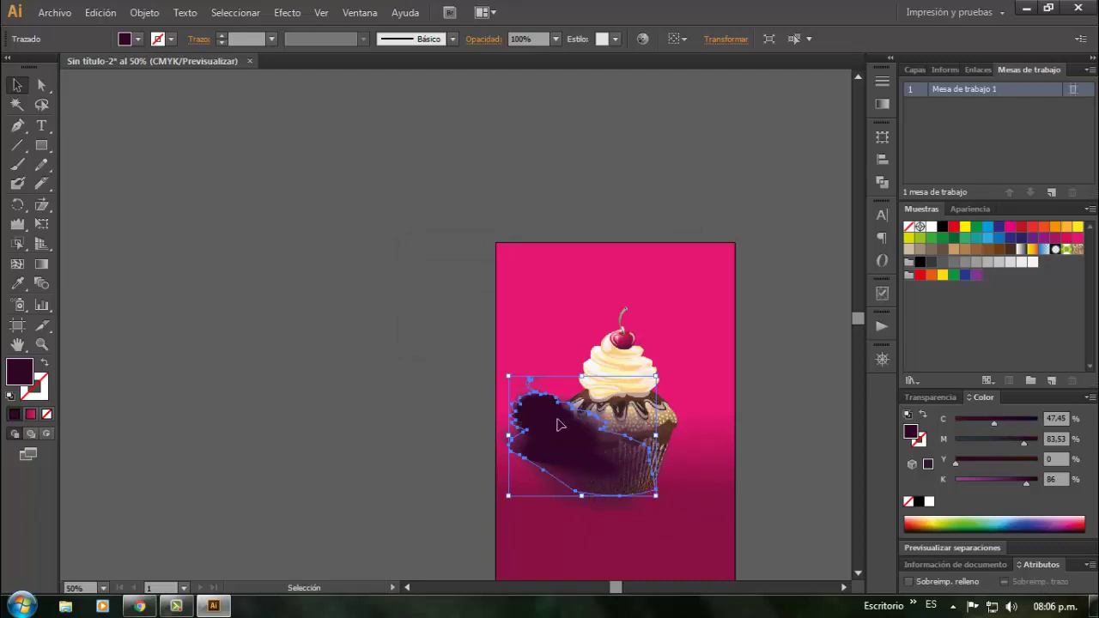
{"action": "key", "text": "ctrl+z"}
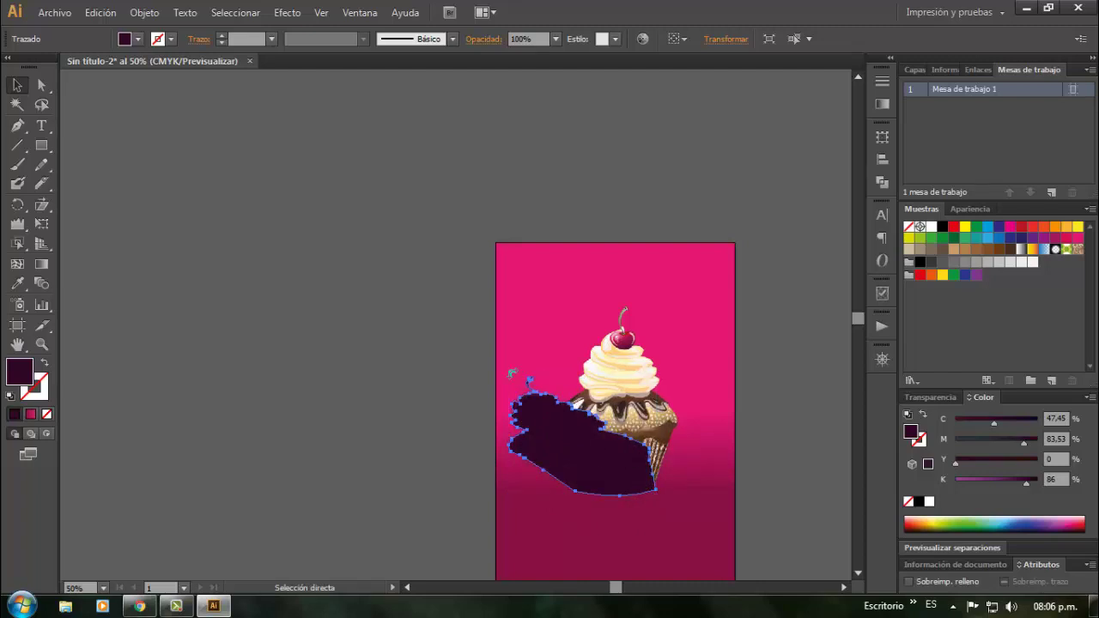
Apply a Gaussian Blur with a radius of about 59 pixels to the sheared silhouette
{"action": "left_click", "coordinate": [287, 12]}
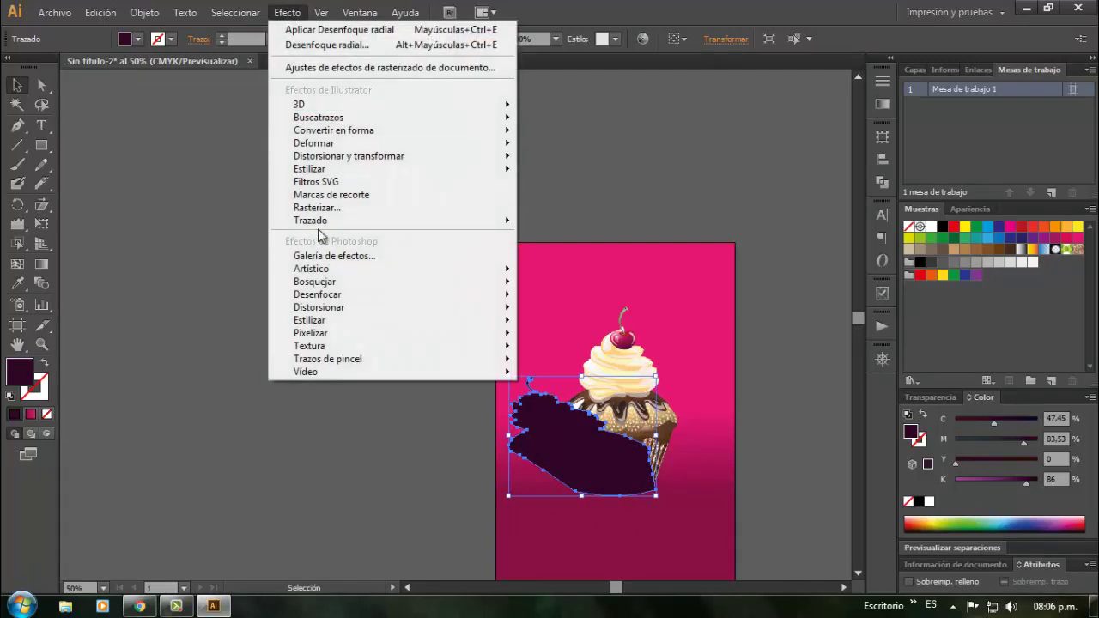
{"action": "mouse_move", "coordinate": [398, 294]}
{"action": "left_click", "coordinate": [566, 296]}
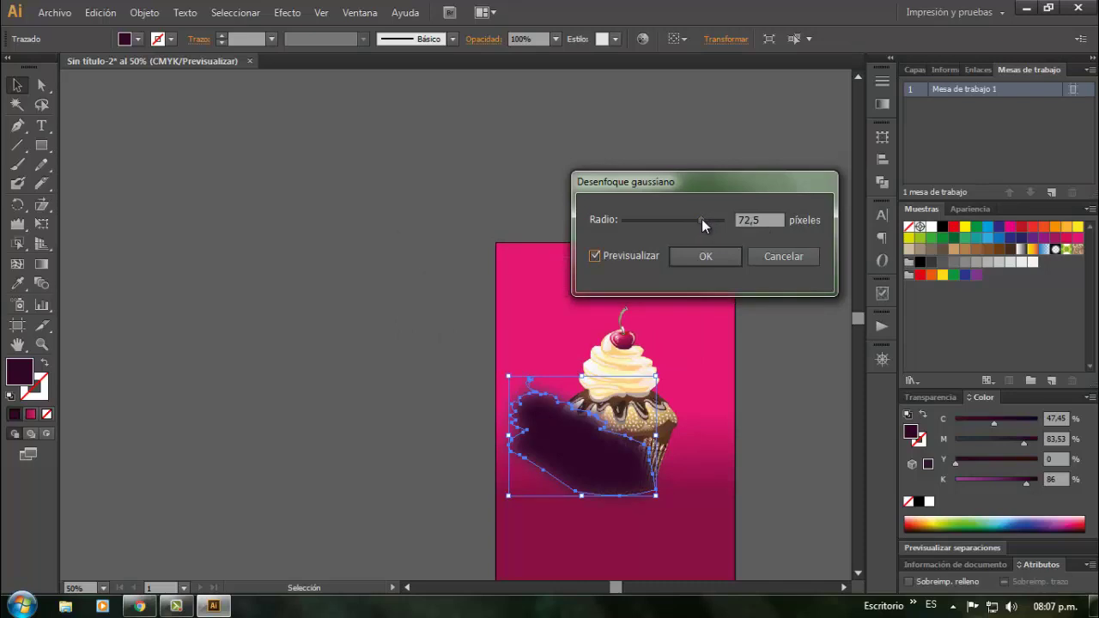
{"action": "left_click_drag", "start_coordinate": [700, 220], "coordinate": [675, 222]}
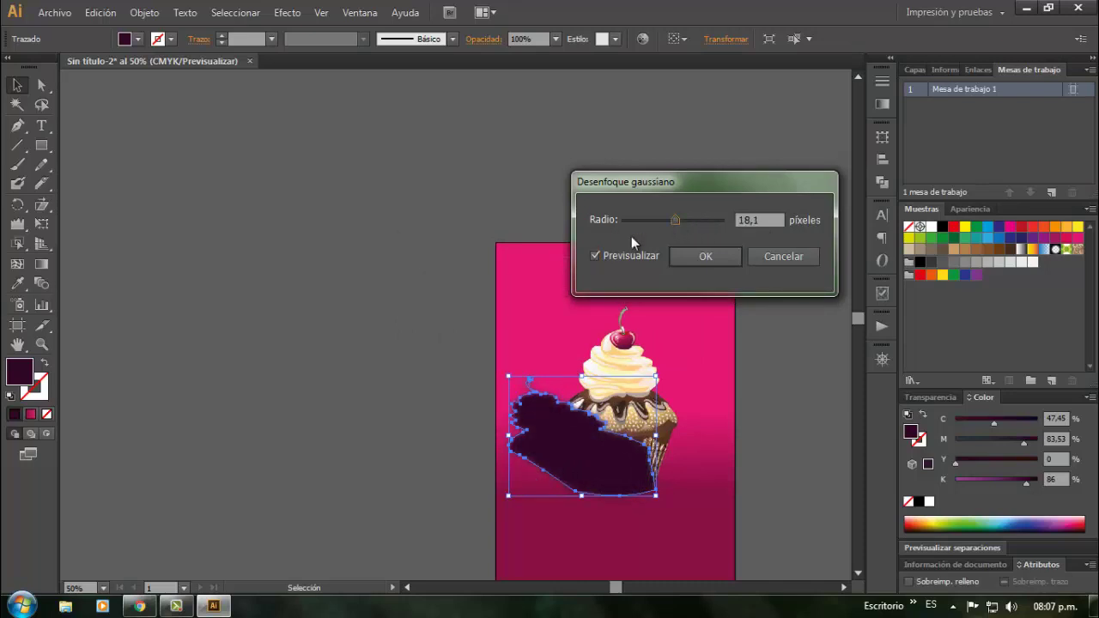
{"action": "left_click_drag", "start_coordinate": [675, 221], "coordinate": [699, 222]}
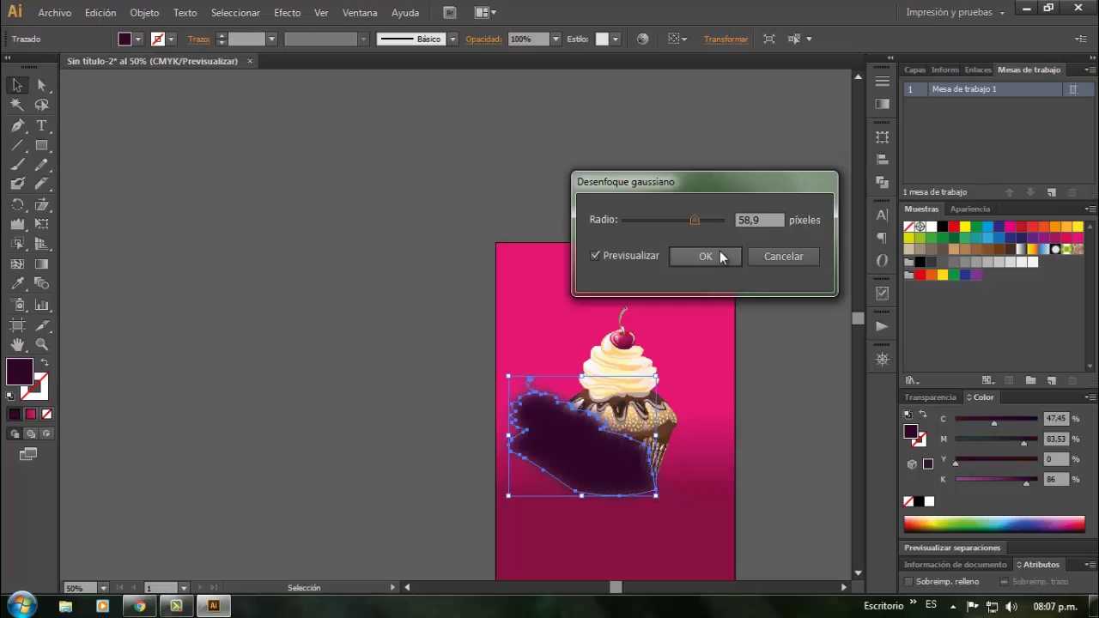
{"action": "left_click_drag", "start_coordinate": [697, 219], "coordinate": [696, 220]}
{"action": "left_click", "coordinate": [716, 258]}
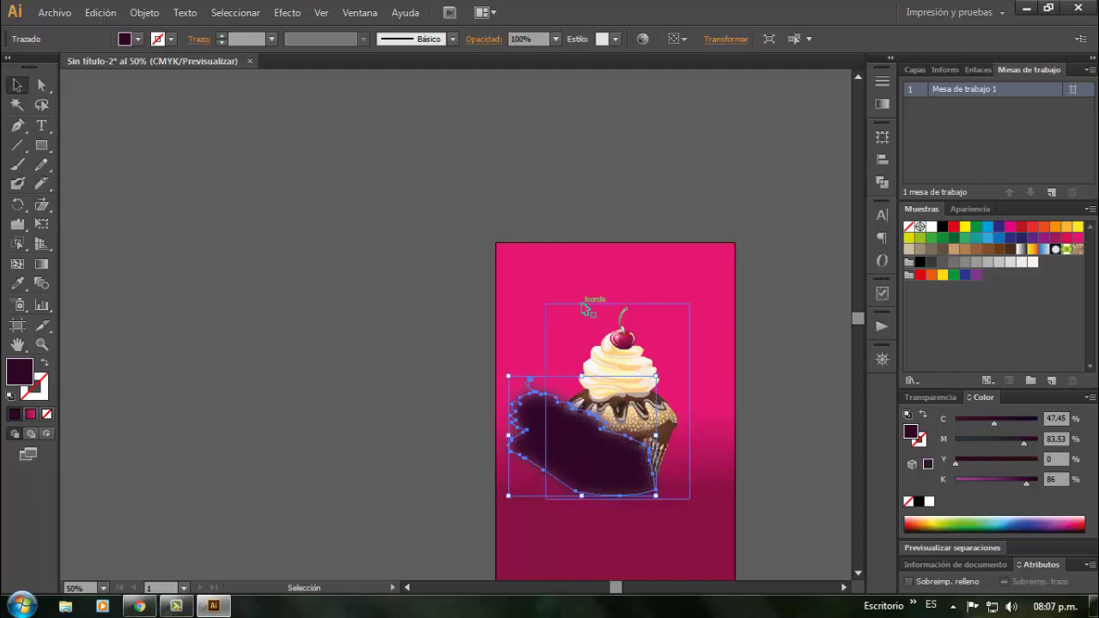
Try lowering the cupcake image's opacity to 40%, and undo the change
{"action": "left_click", "coordinate": [629, 365]}
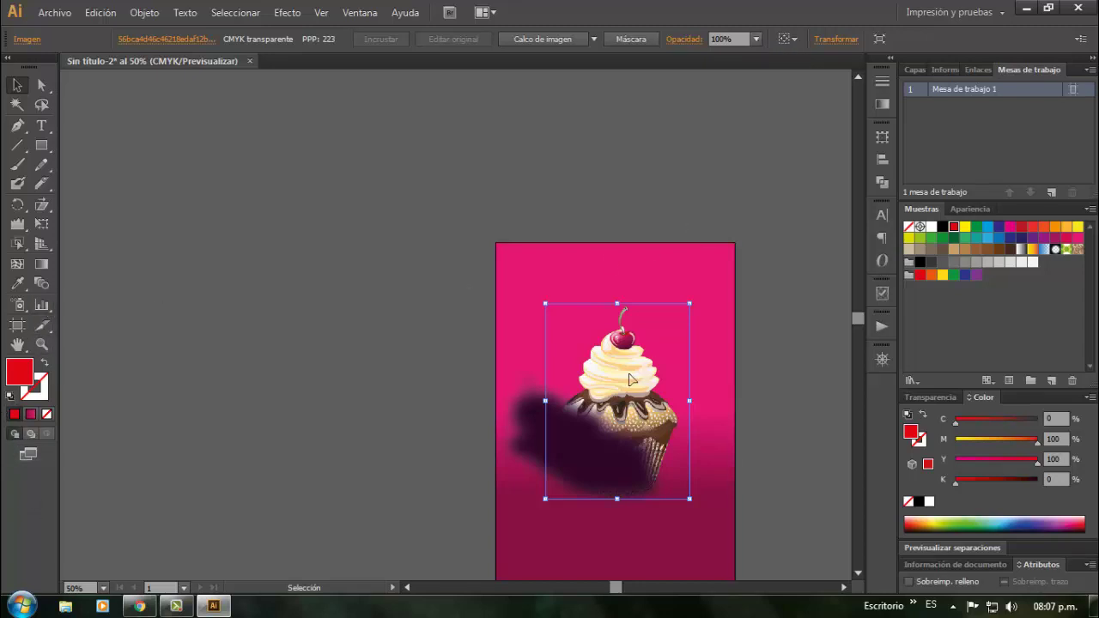
{"action": "left_click", "coordinate": [755, 40]}
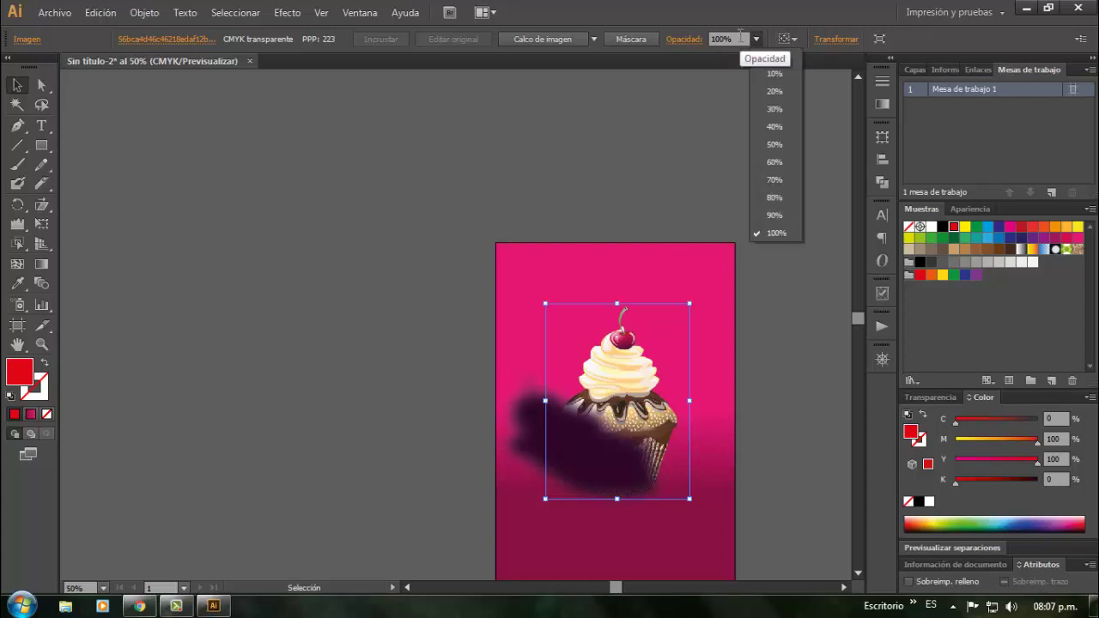
{"action": "left_click", "coordinate": [783, 127]}
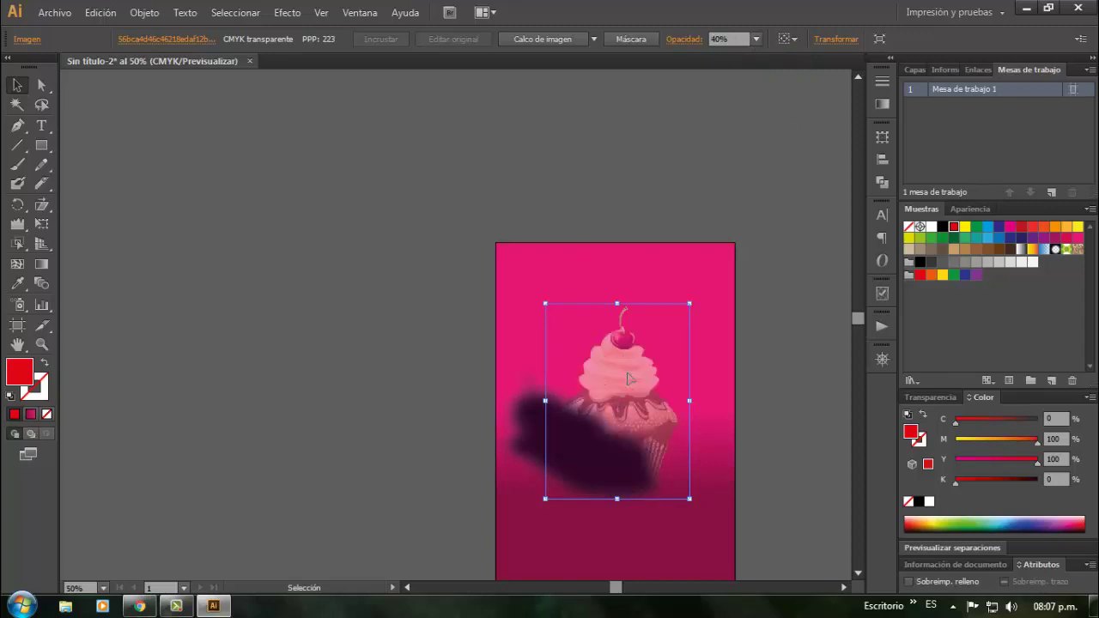
{"action": "key", "text": "ctrl+z"}
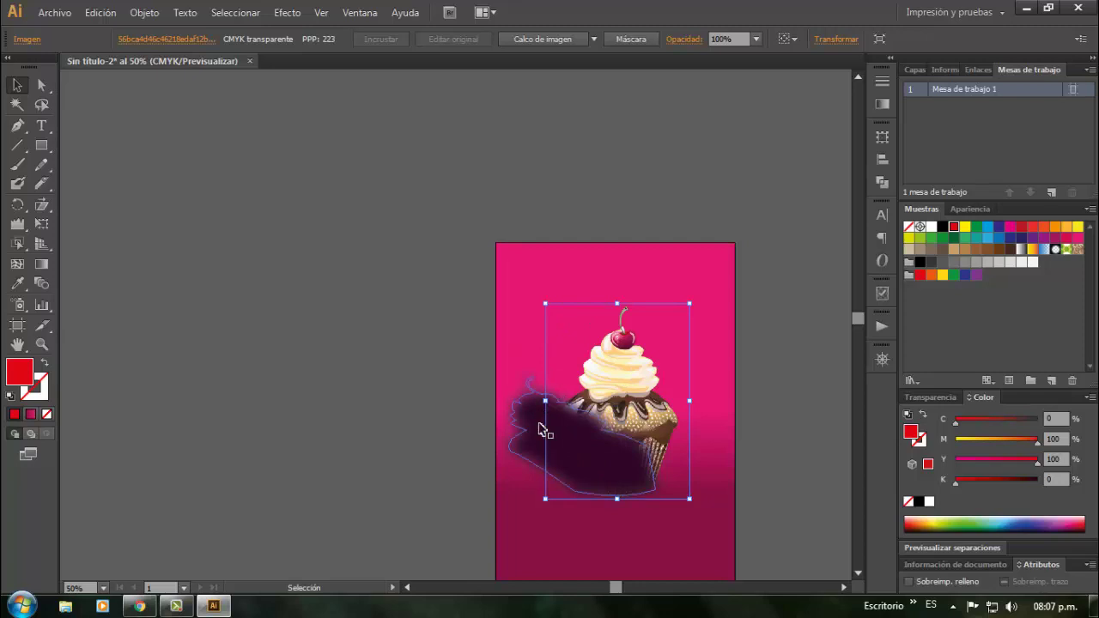
Set the opacity of the blurred cupcake shadow to 50%
{"action": "left_click", "coordinate": [547, 436]}
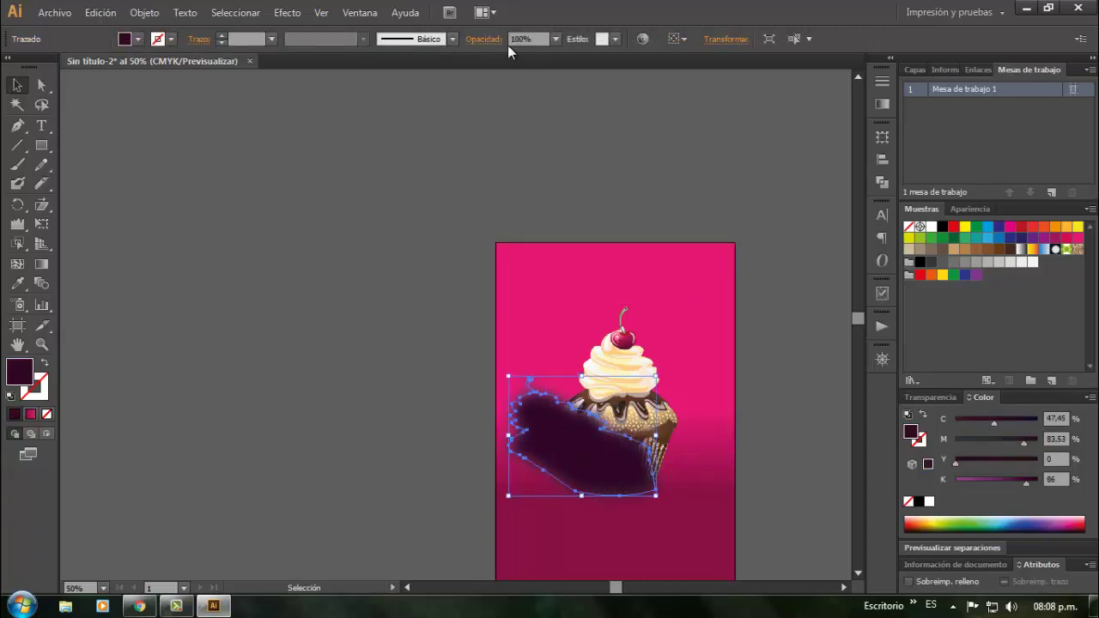
{"action": "left_click", "coordinate": [556, 39]}
{"action": "left_click", "coordinate": [582, 147]}
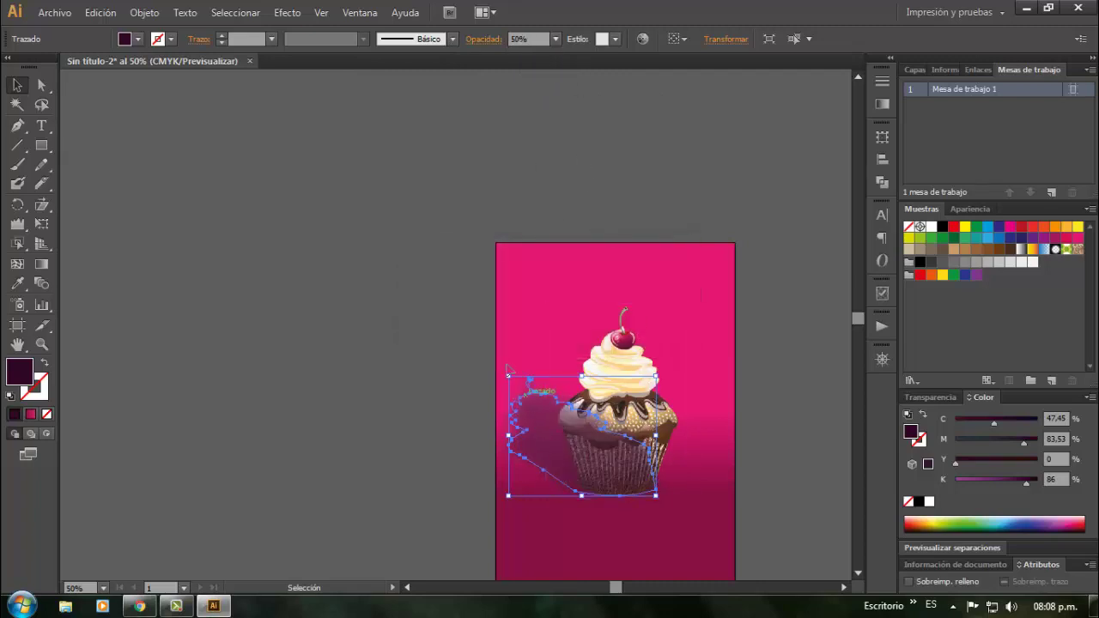
Send the shadow behind the cupcake image and deselect it
{"action": "left_click", "coordinate": [773, 339]}
{"action": "left_click", "coordinate": [530, 435]}
{"action": "key", "text": "a"}
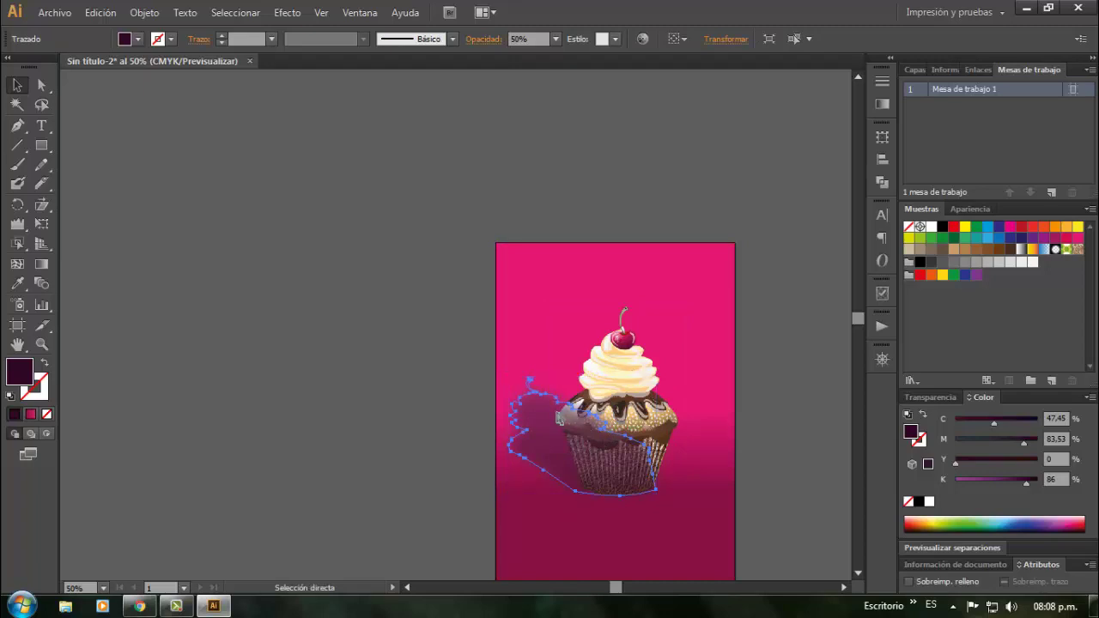
{"action": "key", "text": "v"}
{"action": "left_click", "coordinate": [575, 548]}
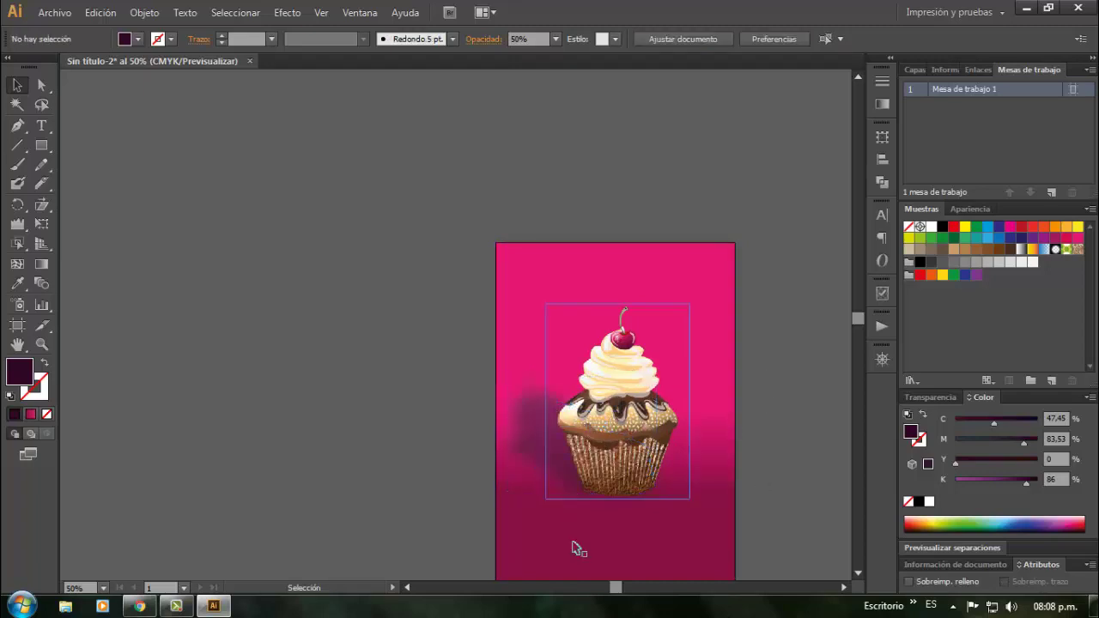
Show the document's layers and bring the shadow back in front of the cupcake image
{"action": "left_click", "coordinate": [914, 70]}
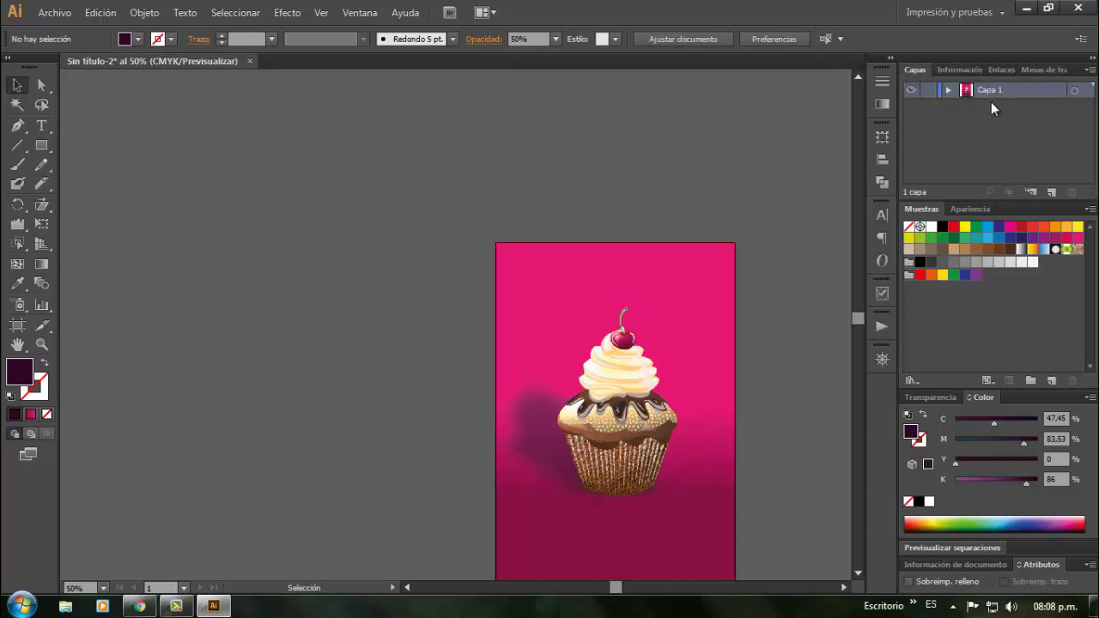
{"action": "left_click", "coordinate": [532, 442]}
{"action": "key", "text": "ctrl+shift+]"}
{"action": "key", "text": "ctrl+shift+a"}
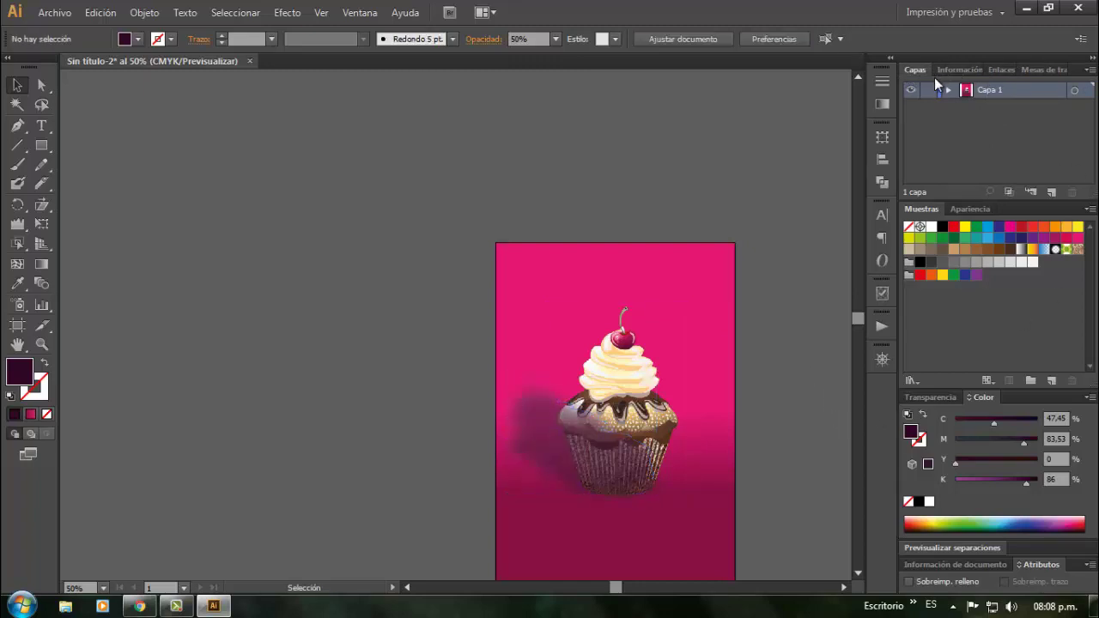
Add two new layers, Capa 2 and Capa 3, above Capa 1 and make Capa 1 active
{"action": "left_click", "coordinate": [1050, 191]}
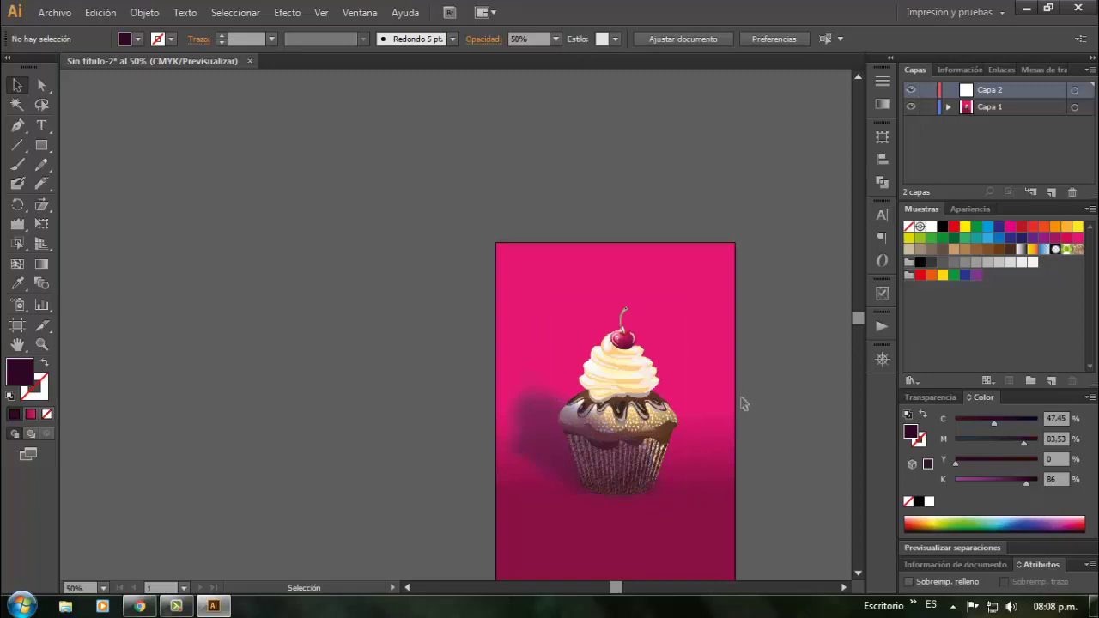
{"action": "left_click", "coordinate": [1055, 192]}
{"action": "left_click", "coordinate": [1001, 124]}
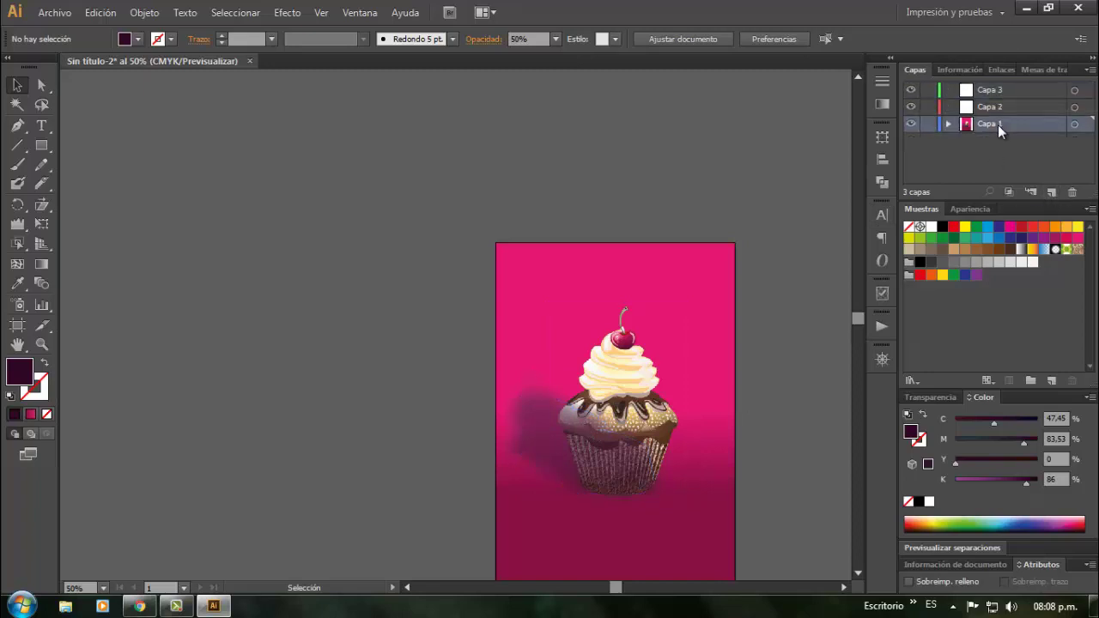
Cut the shadow from Capa 1, paste it into Capa 2 and place it at the cupcake's base, extending to the cupcake's left
{"action": "left_click", "coordinate": [639, 267]}
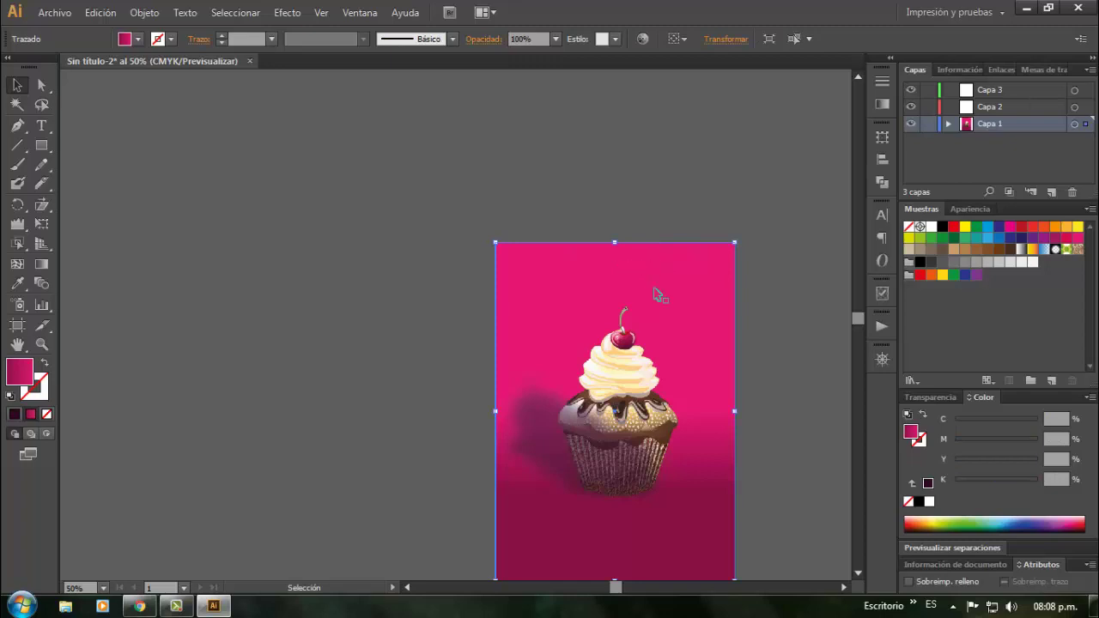
{"action": "left_click", "coordinate": [615, 377]}
{"action": "left_click", "coordinate": [545, 419]}
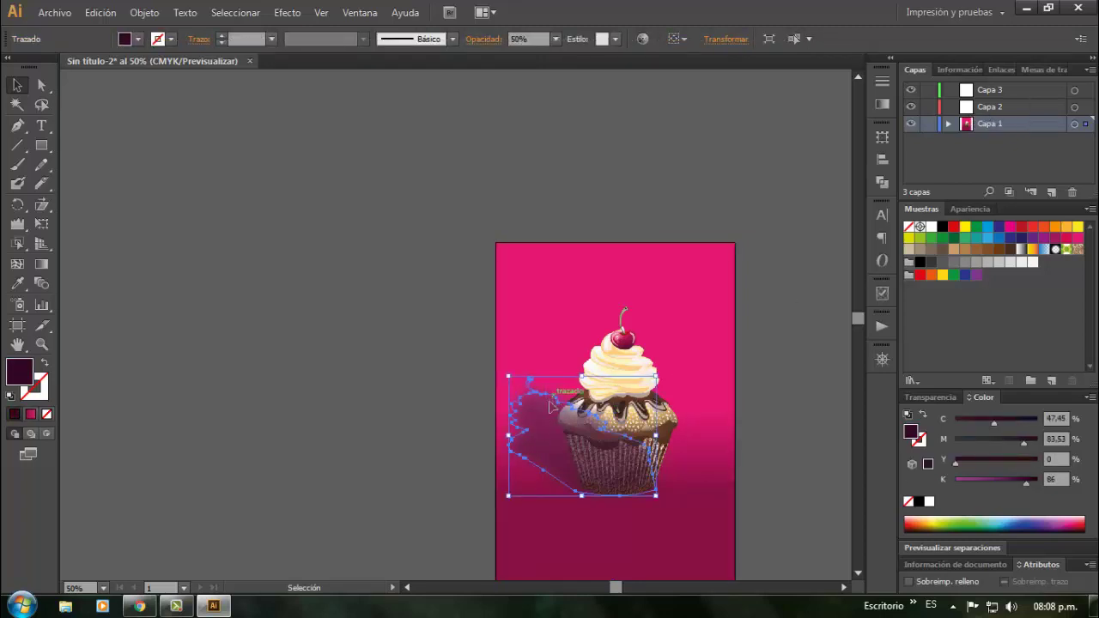
{"action": "key", "text": "a"}
{"action": "key", "text": "ctrl+x"}
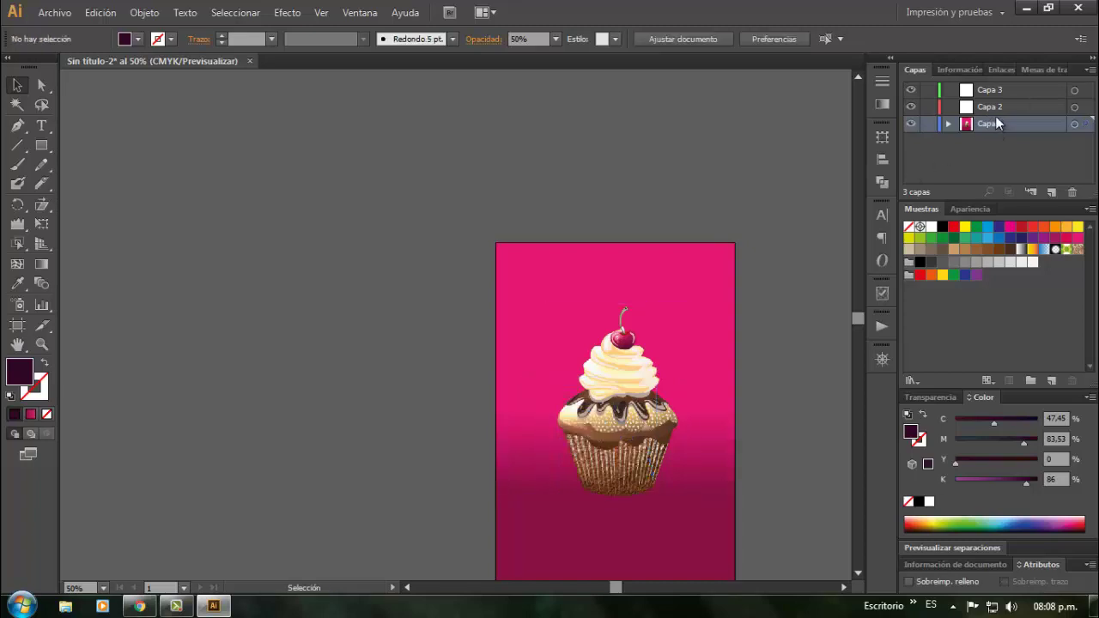
{"action": "left_click", "coordinate": [995, 108]}
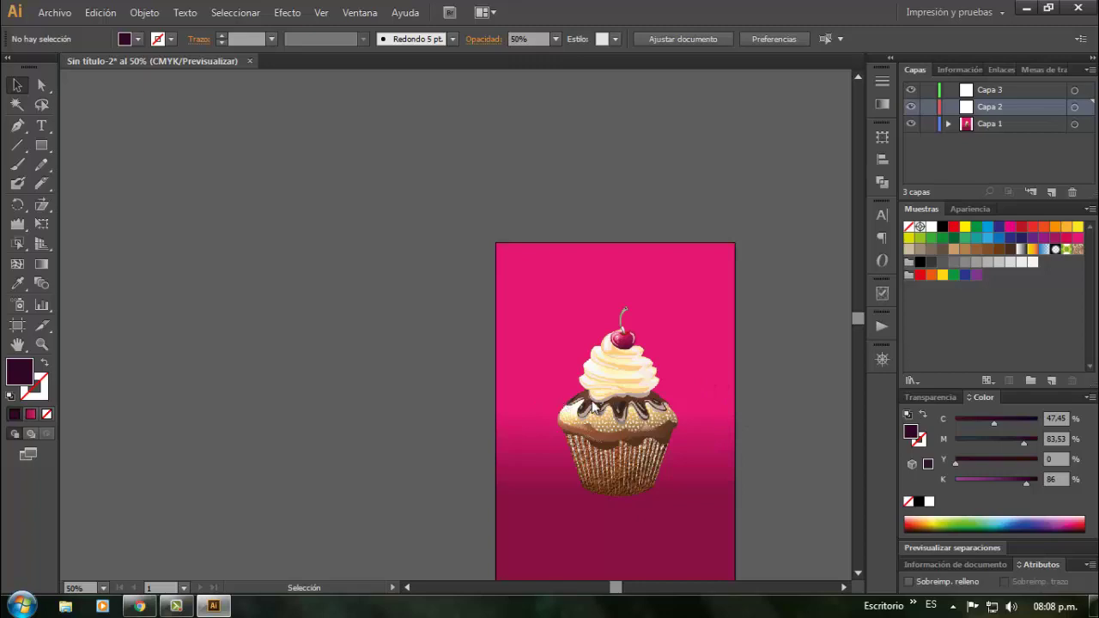
{"action": "key", "text": "ctrl+v"}
{"action": "left_click", "coordinate": [595, 392]}
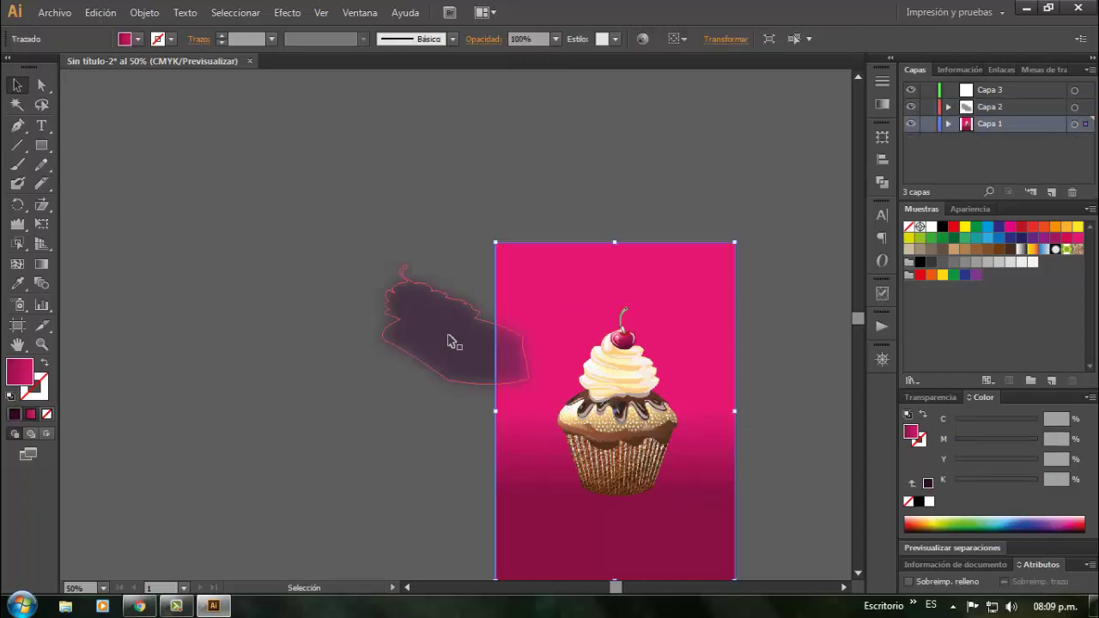
{"action": "left_click_drag", "start_coordinate": [453, 341], "coordinate": [611, 464]}
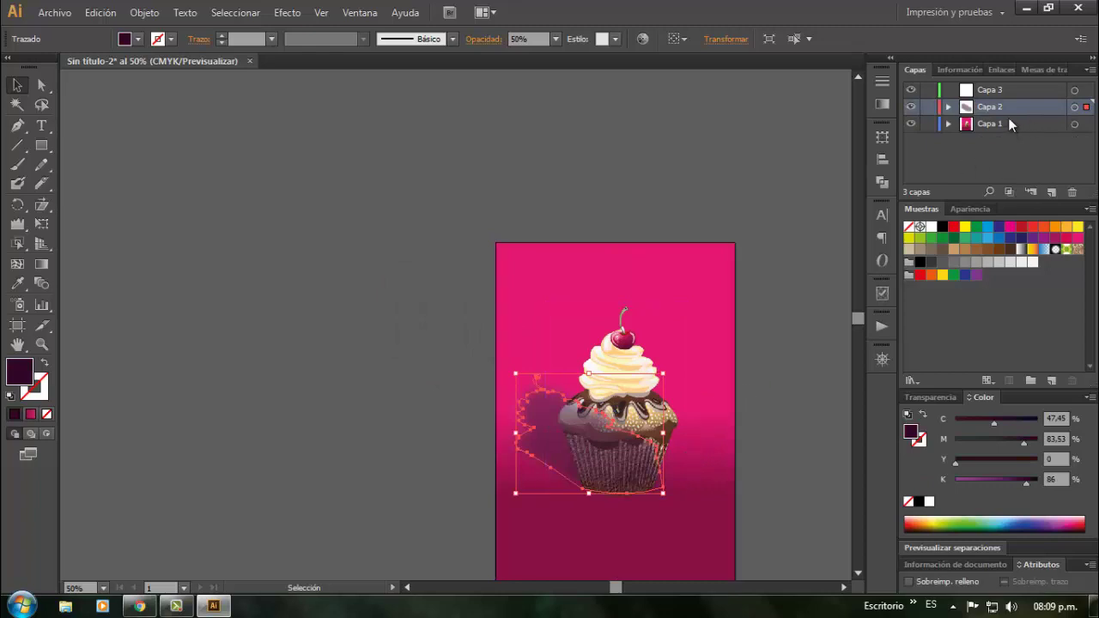
Transfer the cupcake image from Capa 1 to Capa 3 and position it over the base of the shadow
{"action": "left_click", "coordinate": [624, 351]}
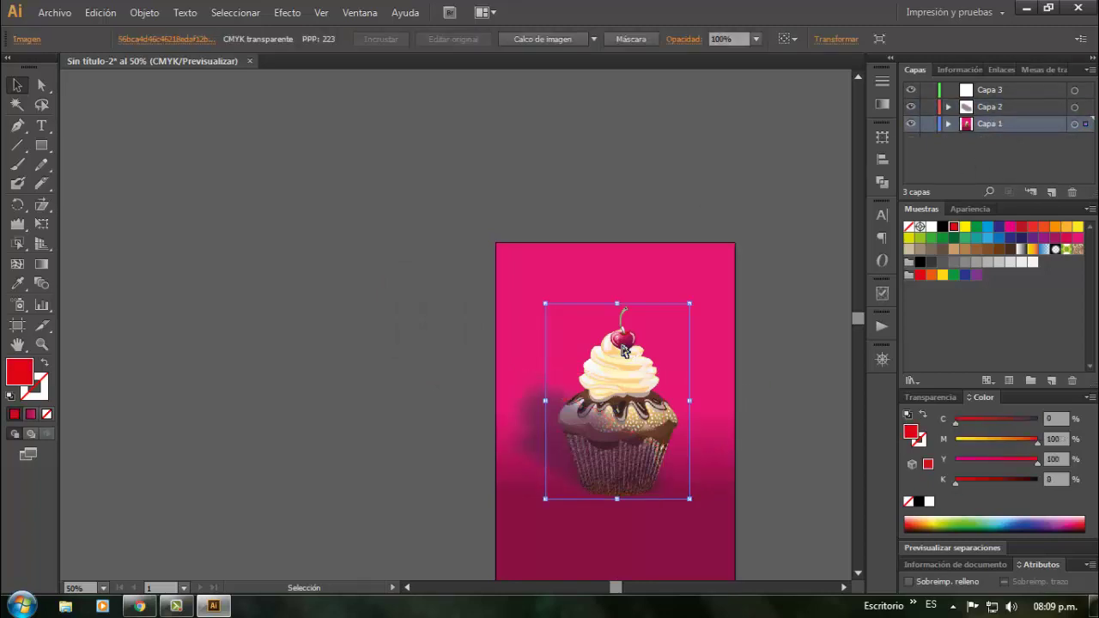
{"action": "key", "text": "Delete"}
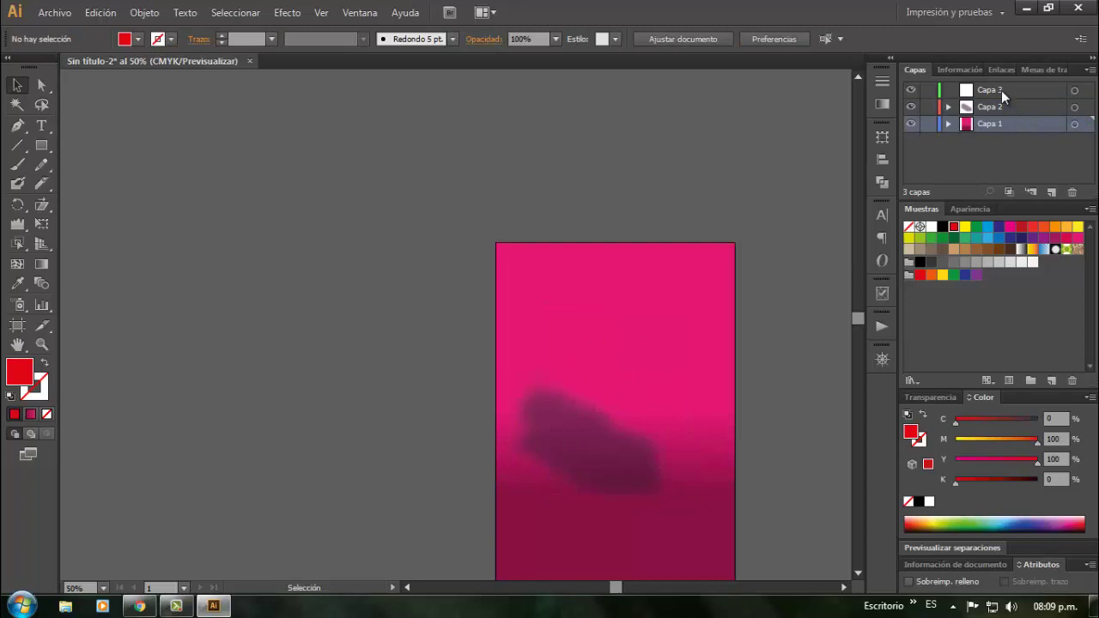
{"action": "left_click", "coordinate": [1001, 91]}
{"action": "key", "text": "ctrl+v"}
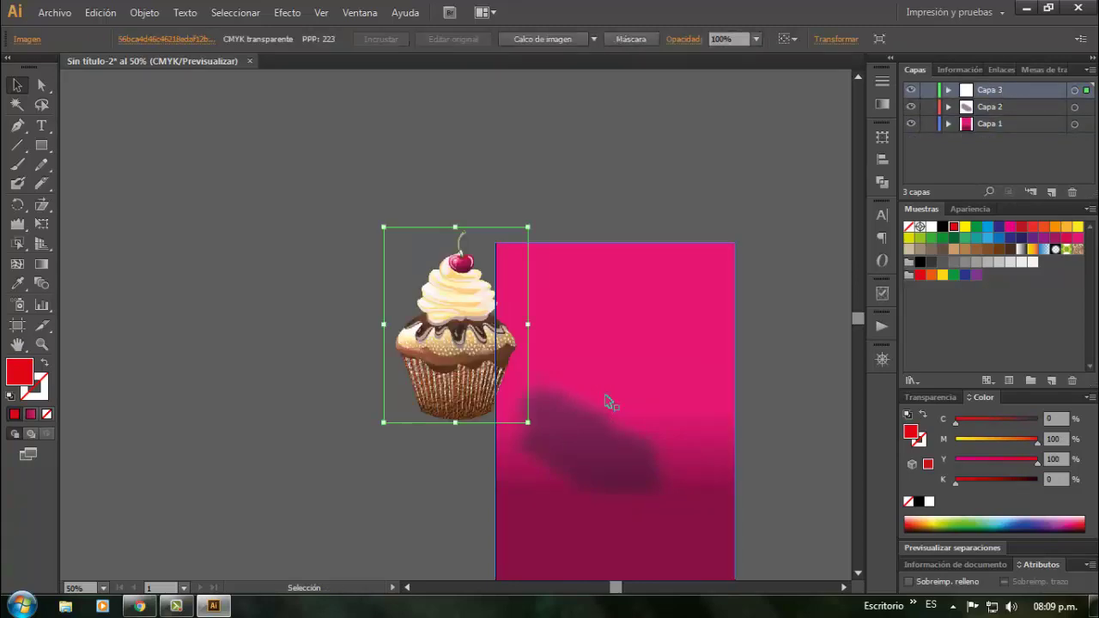
{"action": "left_click_drag", "start_coordinate": [471, 337], "coordinate": [639, 436]}
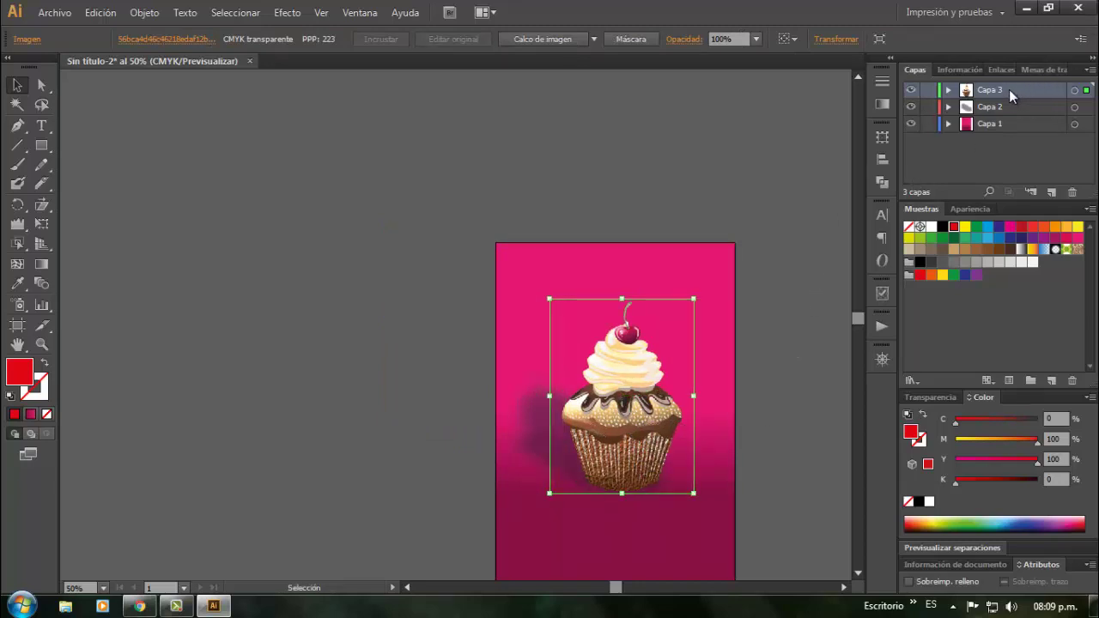
Try placing Capa 3 below Capa 2, and restore Capa 3 to the top of the layer order
{"action": "left_click_drag", "start_coordinate": [1009, 90], "coordinate": [1004, 115]}
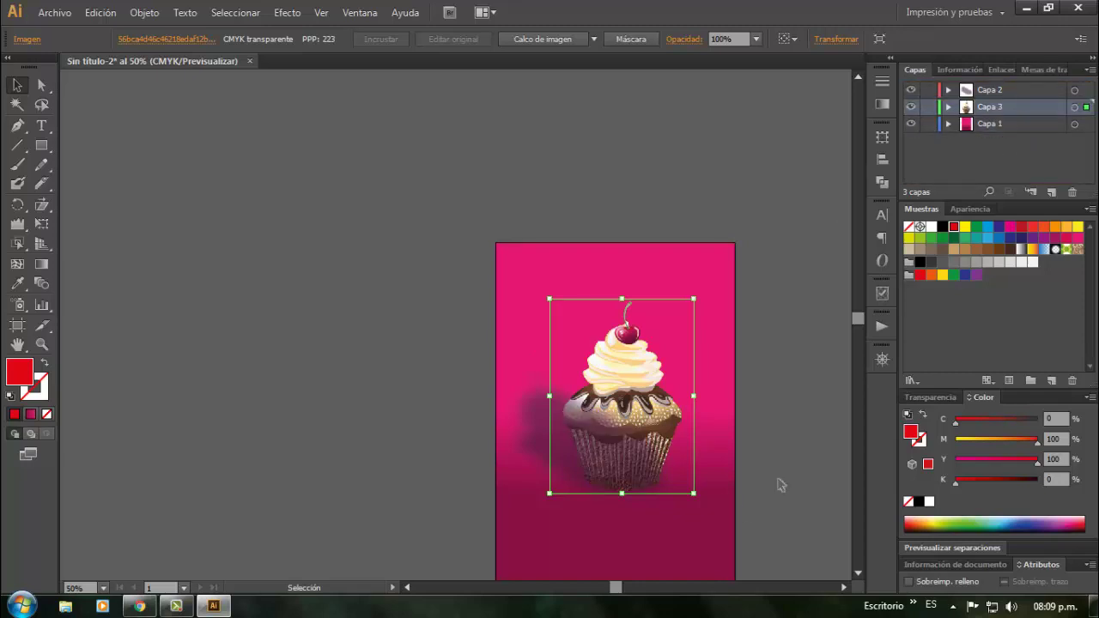
{"action": "left_click", "coordinate": [990, 91]}
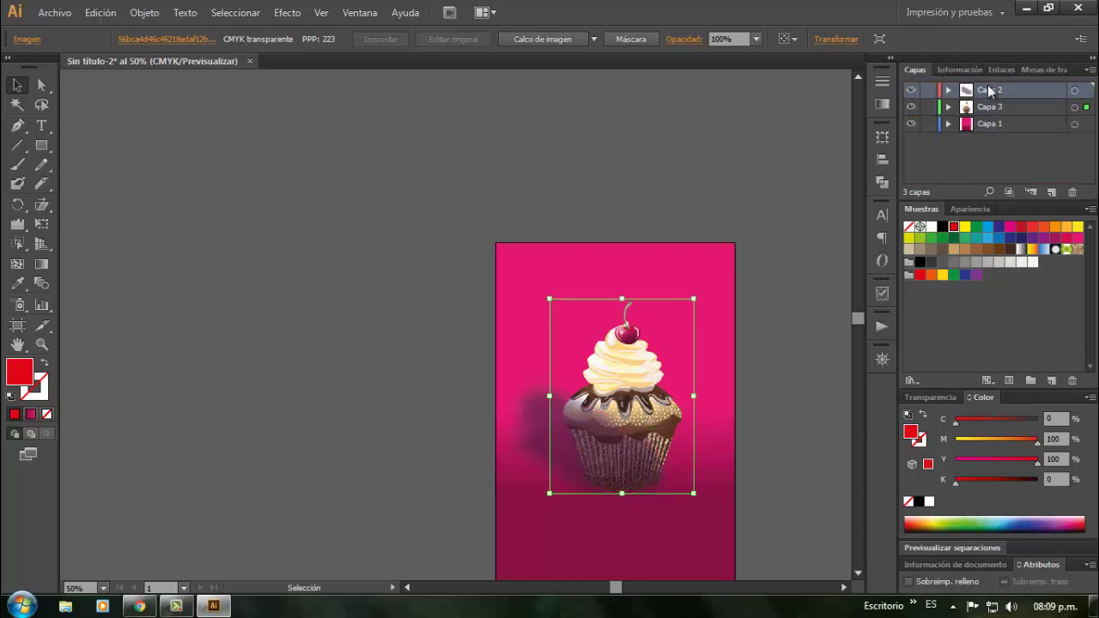
{"action": "left_click_drag", "start_coordinate": [1000, 91], "coordinate": [998, 114]}
{"action": "left_click", "coordinate": [995, 91]}
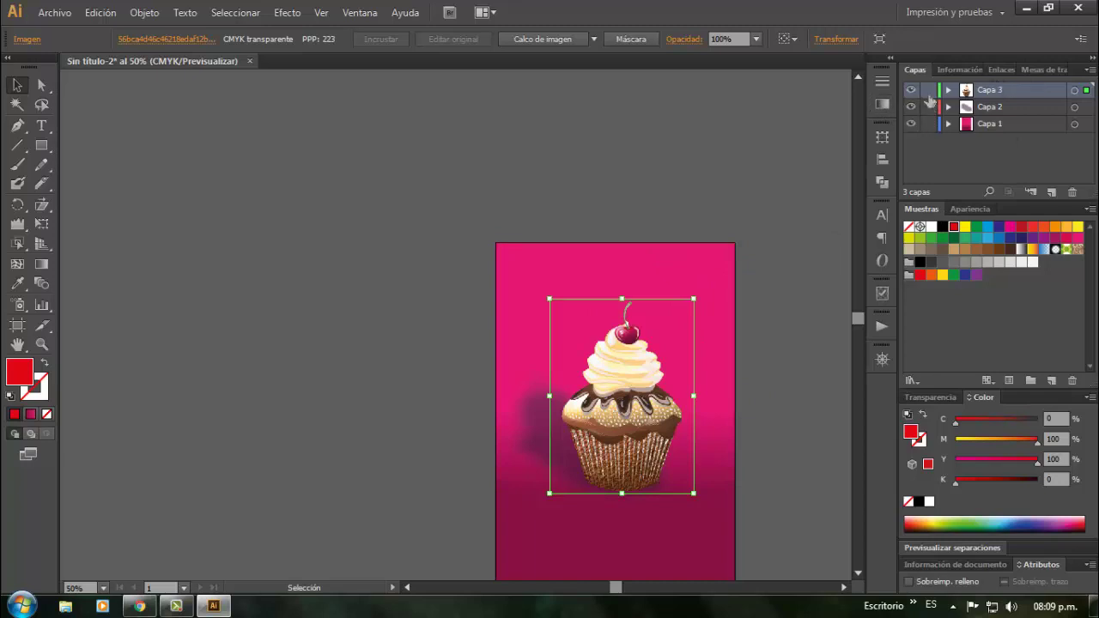
Lock the Capa 3 and Capa 2 layers, try moving the pink background rectangle, and undo the move
{"action": "left_click", "coordinate": [928, 90]}
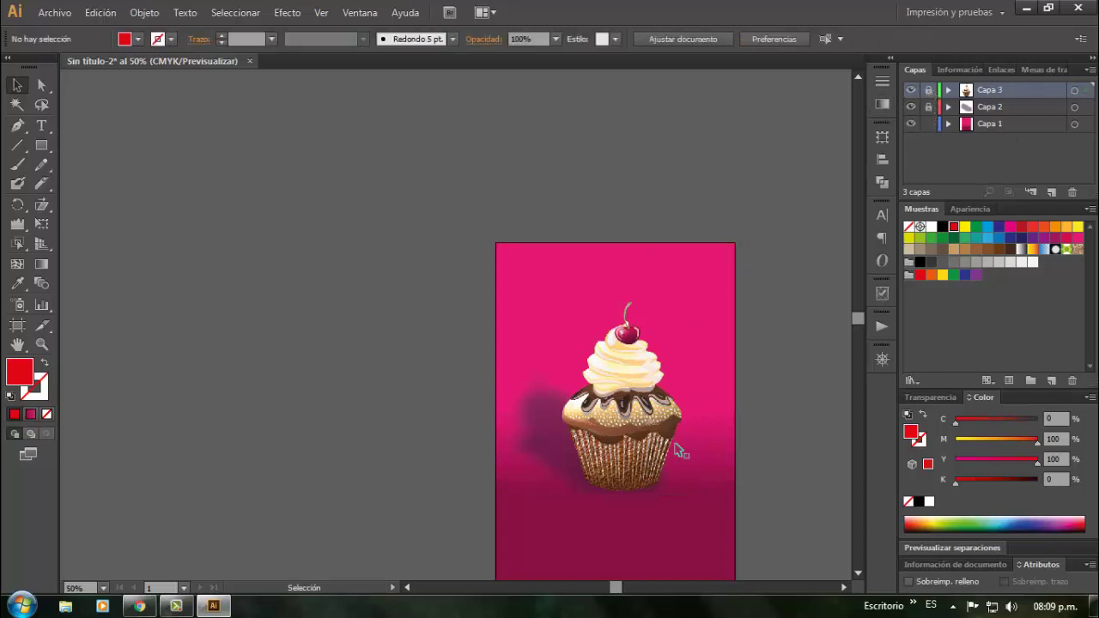
{"action": "left_click_drag", "start_coordinate": [622, 401], "coordinate": [608, 449]}
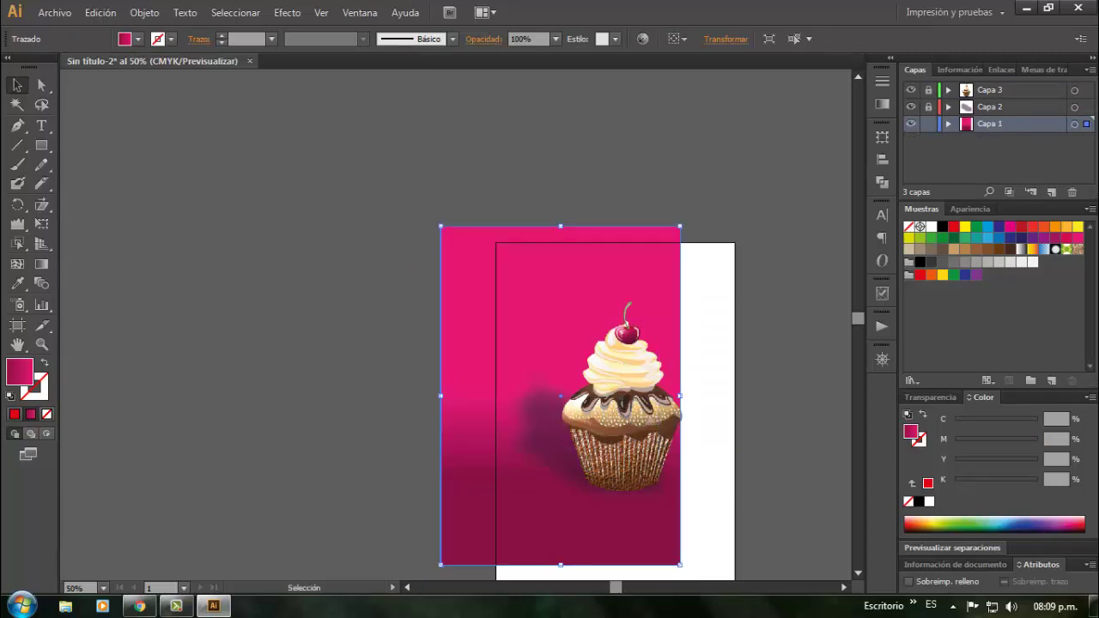
{"action": "key", "text": "ctrl+z"}
{"action": "key", "text": "ctrl+z"}
{"action": "key", "text": "ctrl+z"}
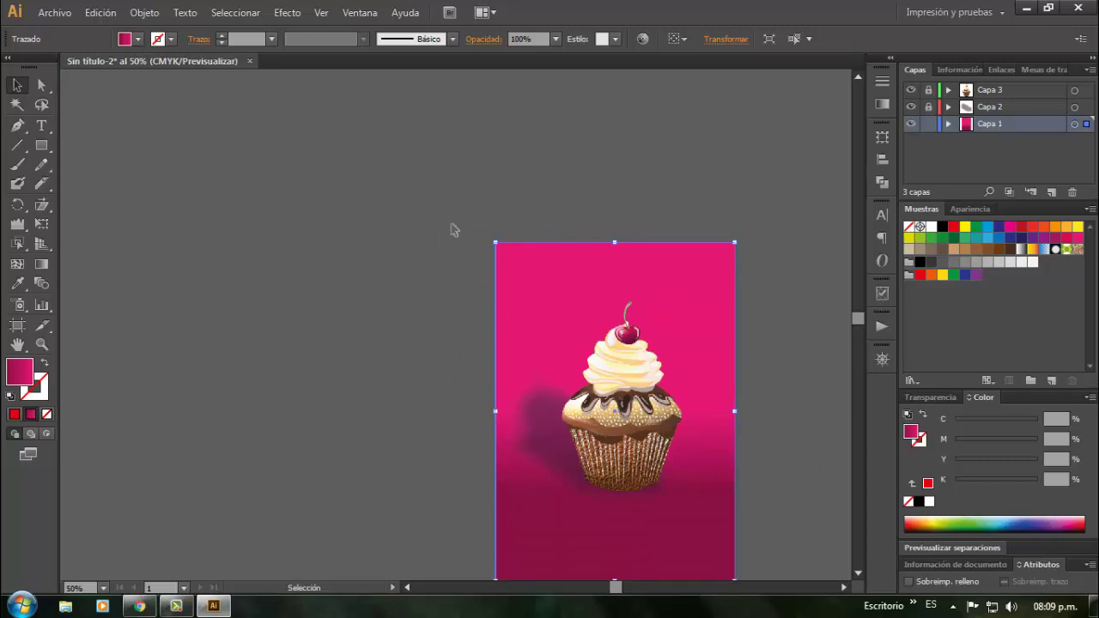
Preview the artistic effects Plastificado, Lápiz de color and Esponja on the pink background rectangle
{"action": "left_click", "coordinate": [282, 14]}
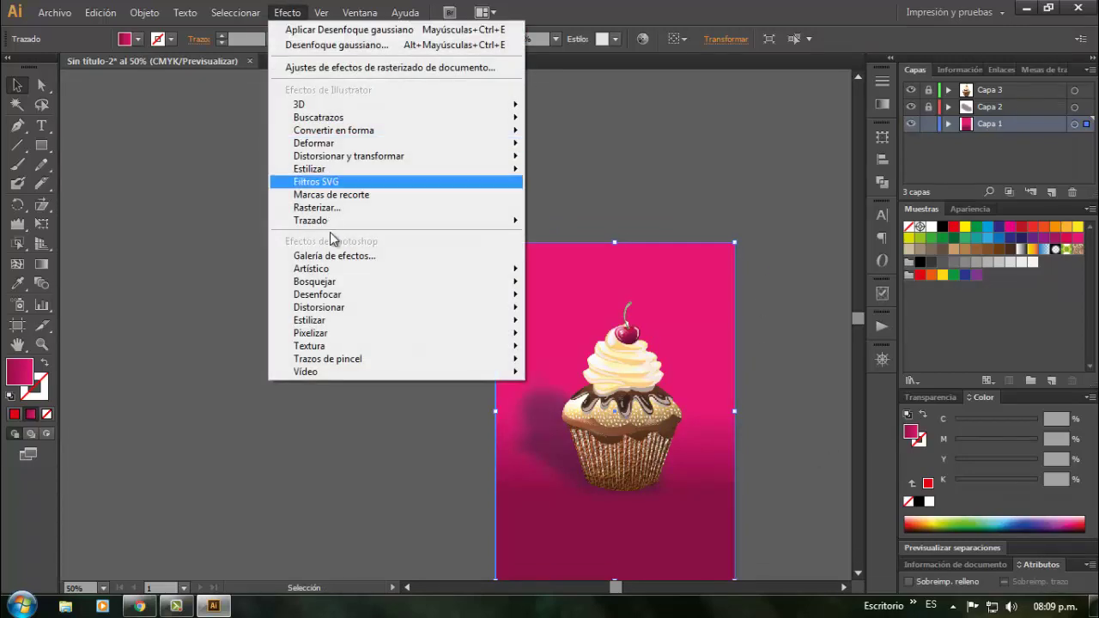
{"action": "mouse_move", "coordinate": [347, 279]}
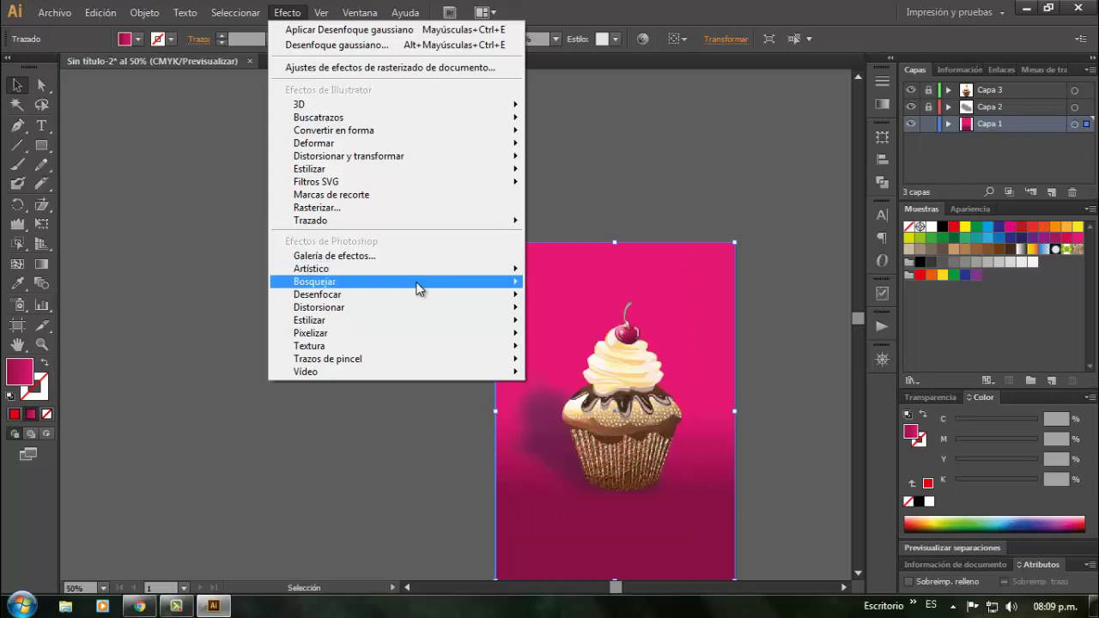
{"action": "mouse_move", "coordinate": [422, 272]}
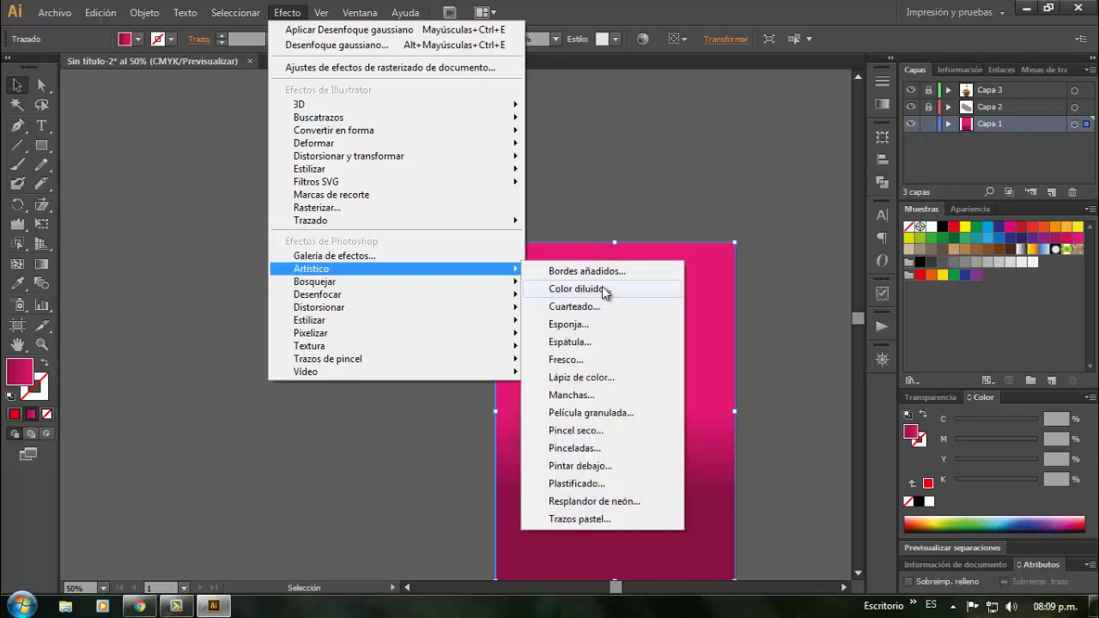
{"action": "left_click", "coordinate": [595, 485]}
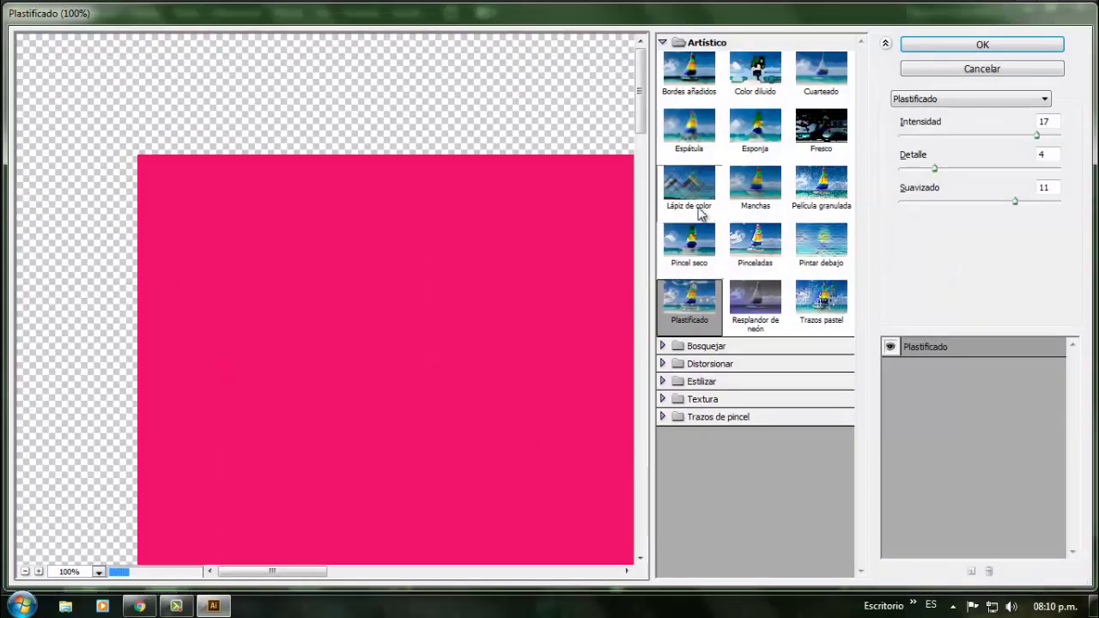
{"action": "left_click", "coordinate": [693, 196]}
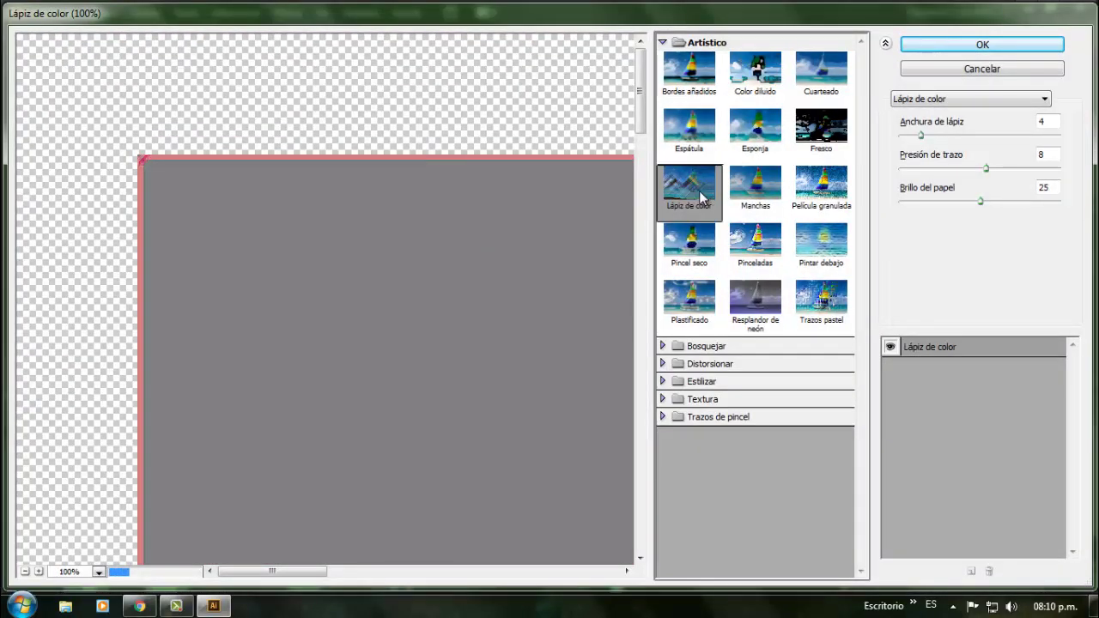
{"action": "left_click", "coordinate": [755, 140]}
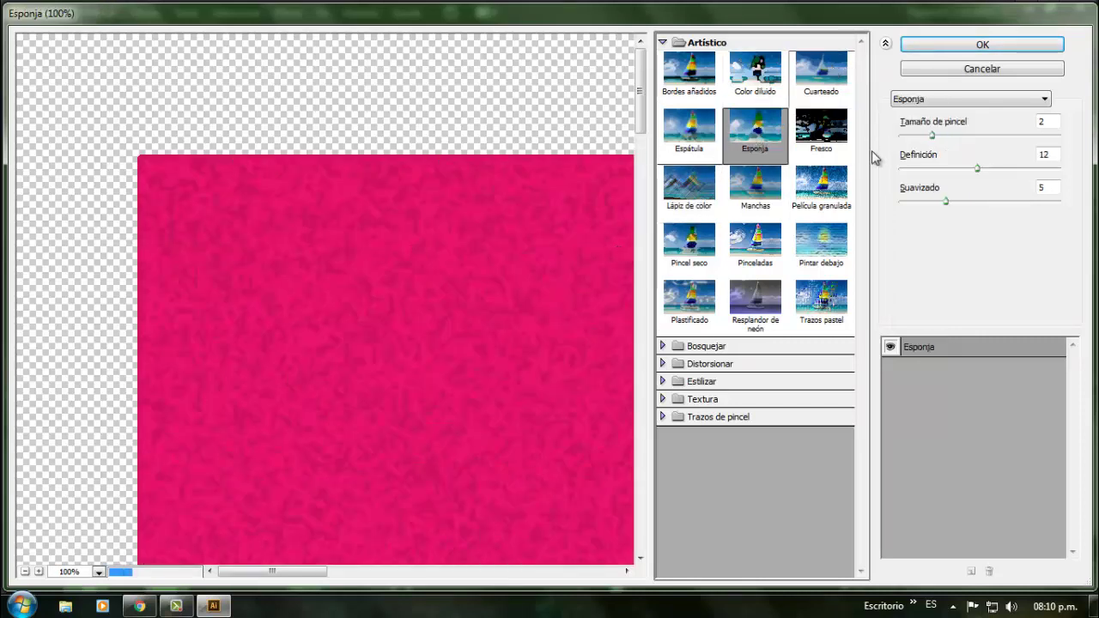
Preview Esponja, Bordes resplandecientes, Trazos pastel and Espátula on the pink background at 25% zoom
{"action": "left_click", "coordinate": [99, 572]}
{"action": "left_click", "coordinate": [110, 320]}
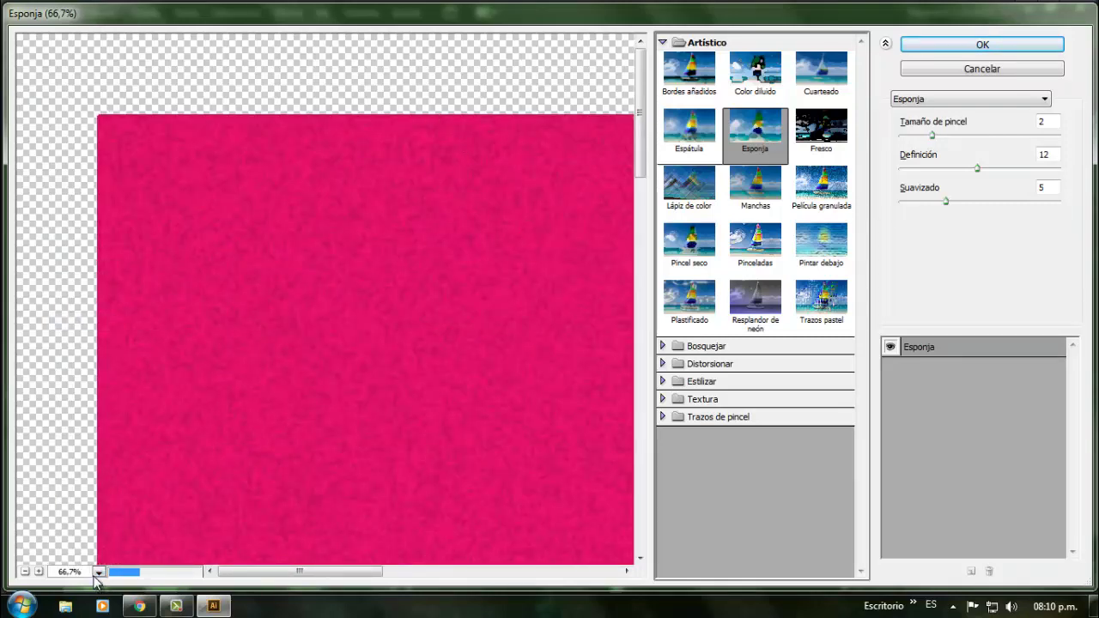
{"action": "left_click", "coordinate": [100, 572]}
{"action": "left_click", "coordinate": [84, 266]}
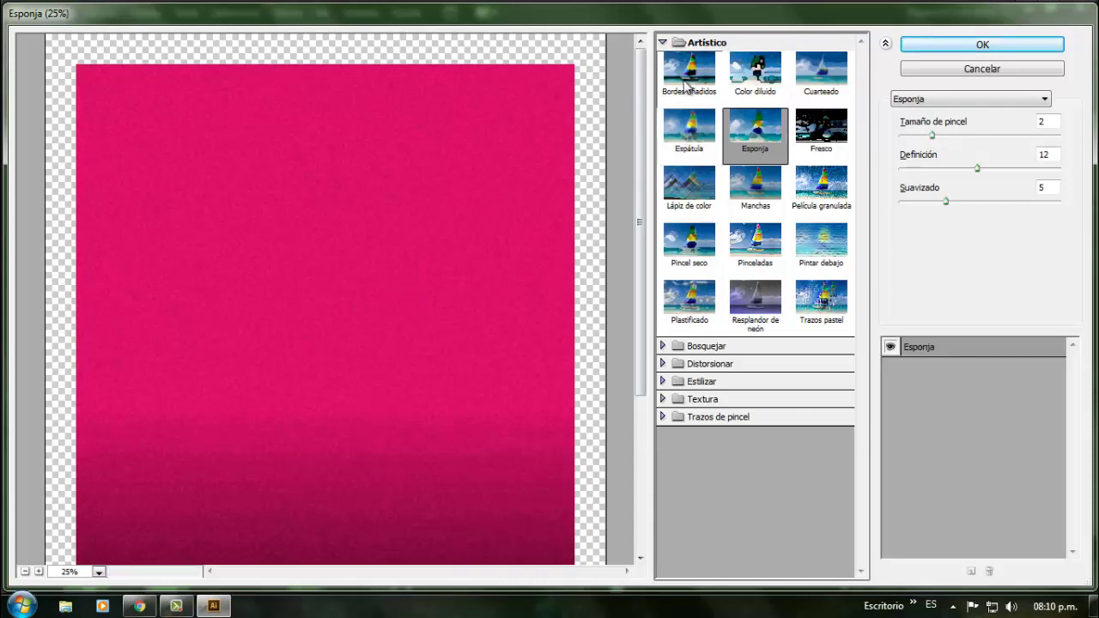
{"action": "left_click", "coordinate": [663, 381]}
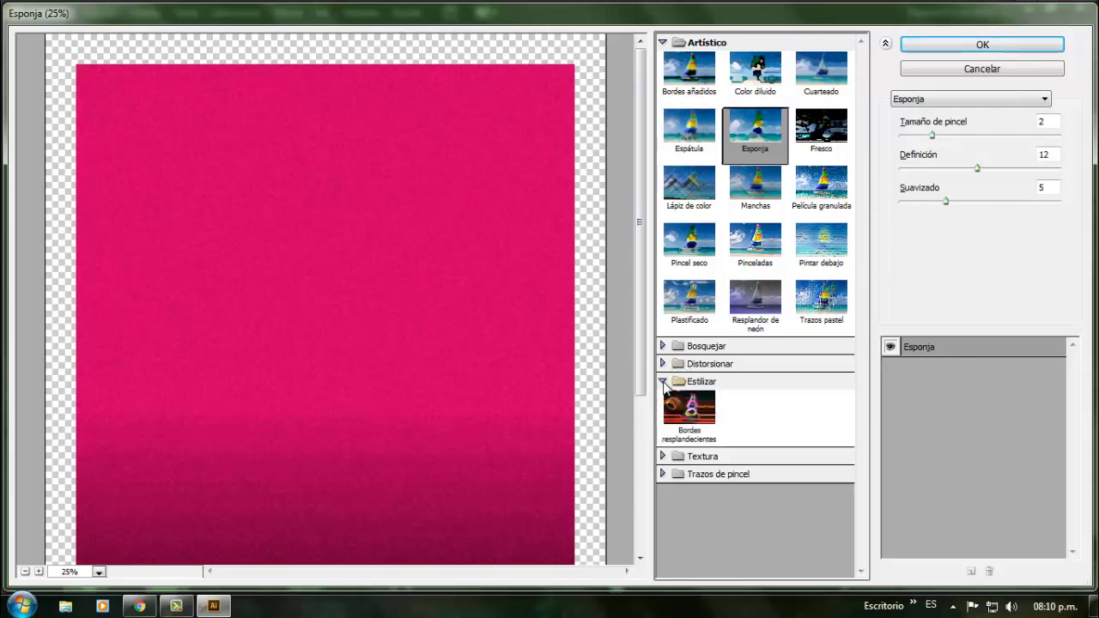
{"action": "left_click", "coordinate": [696, 415]}
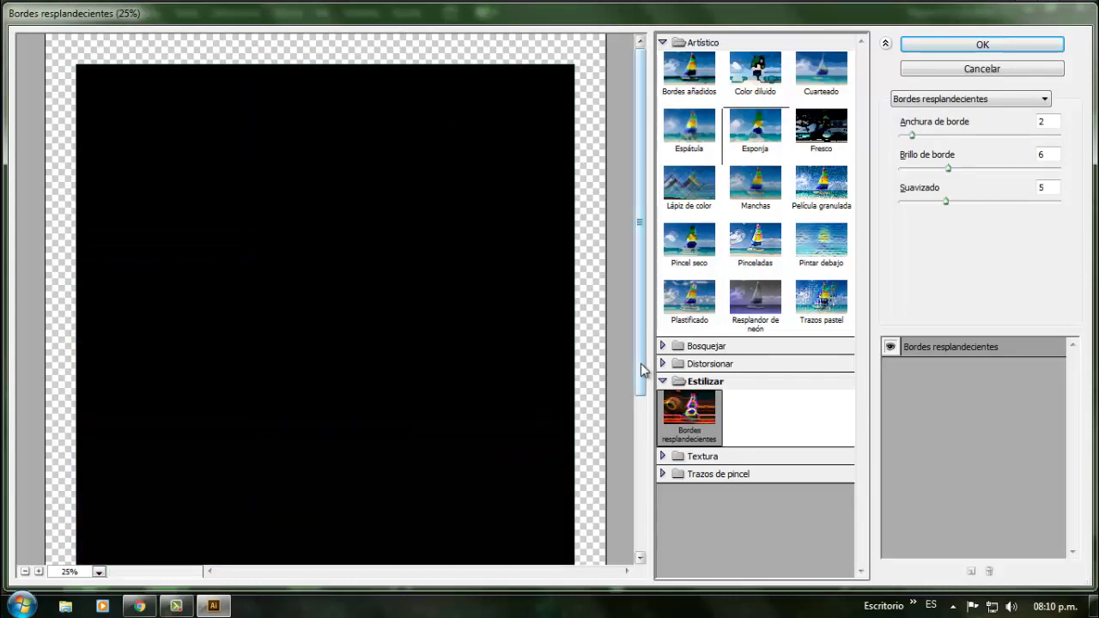
{"action": "left_click", "coordinate": [835, 309]}
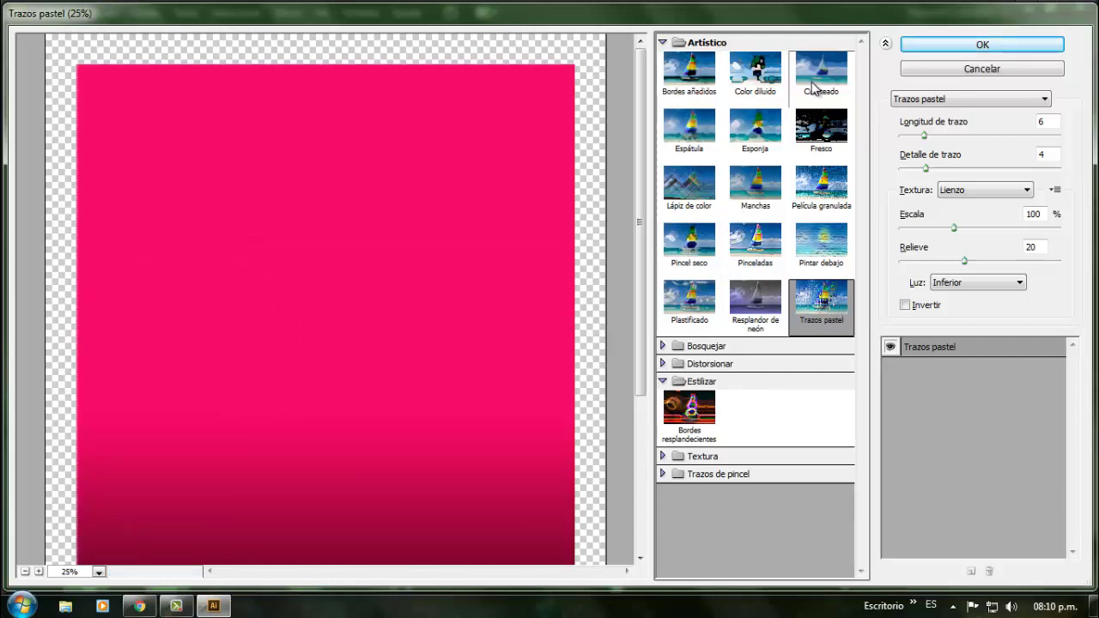
{"action": "left_click", "coordinate": [699, 127]}
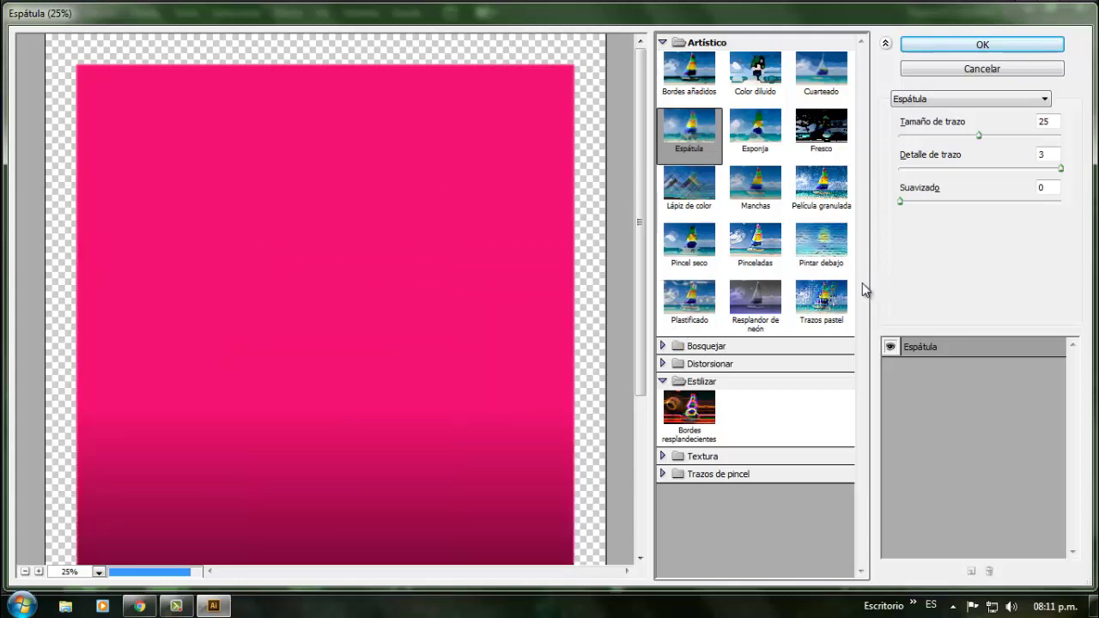
Apply the artistic effect Manchas to the pink background rectangle with stroke length 2, highlight area 0 and intensity 10
{"action": "left_click", "coordinate": [766, 191]}
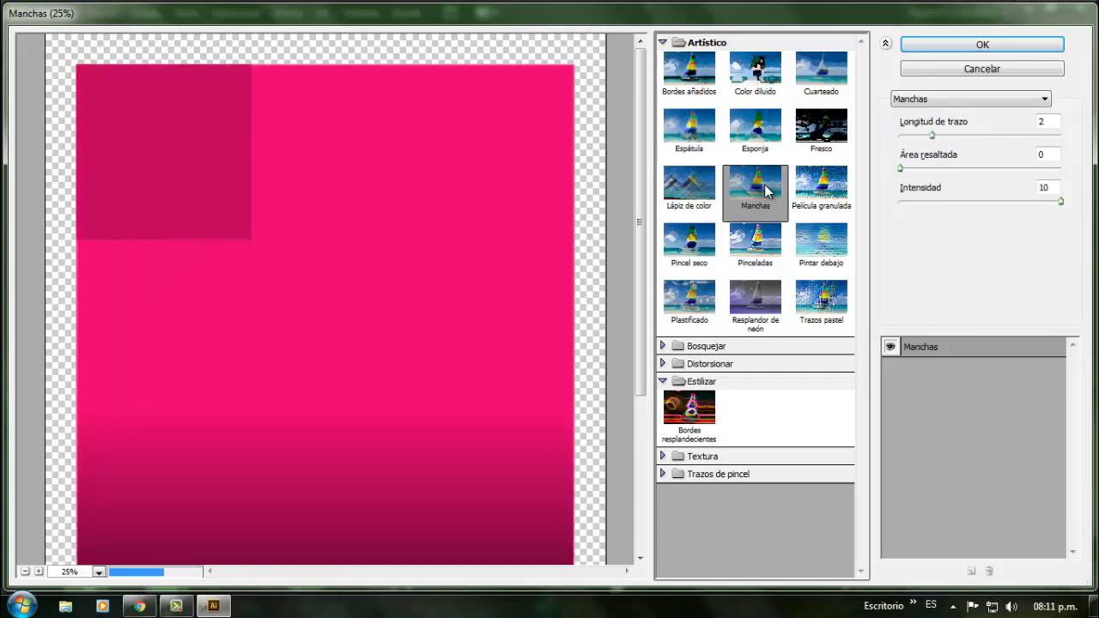
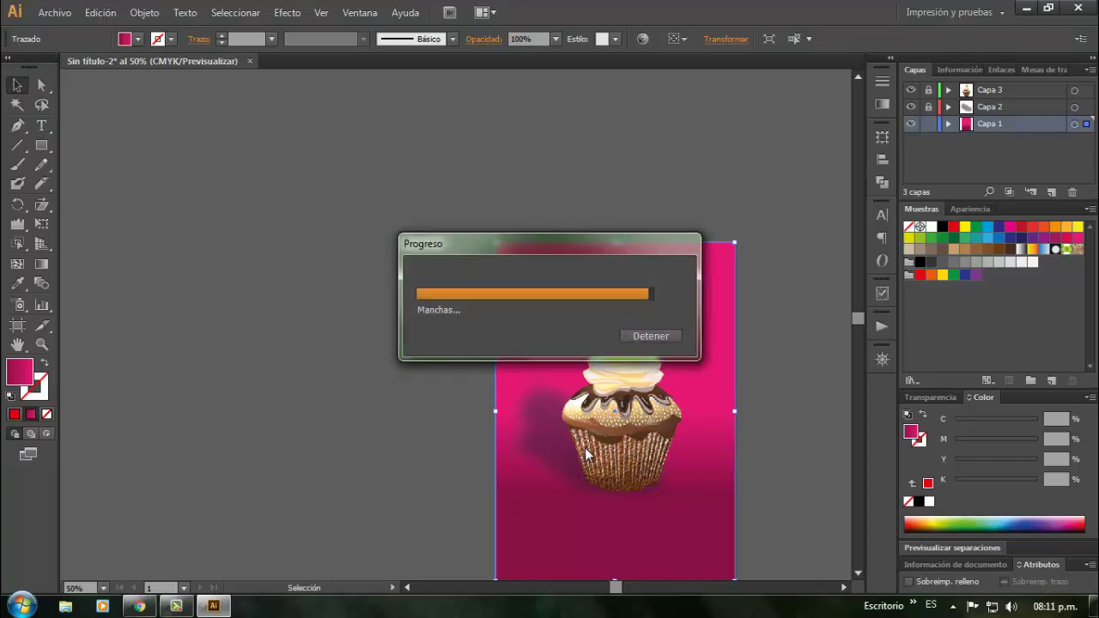
{"action": "left_click", "coordinate": [774, 487]}
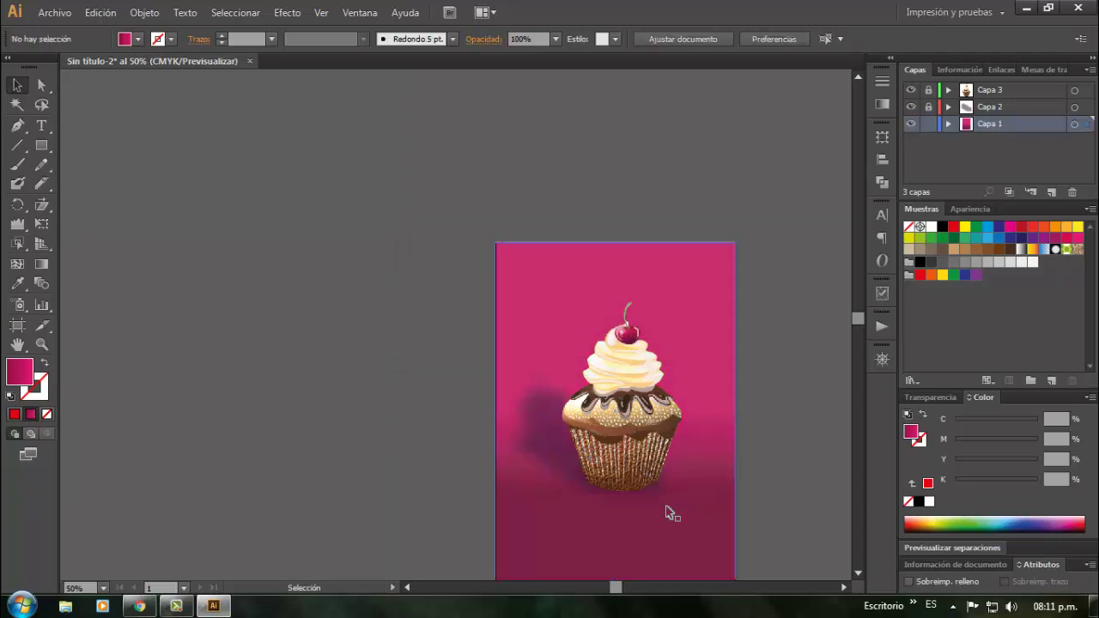
Unlock and activate Capa 2, lock Capa 1, and nudge the cupcake's shadow slightly up and to the left
{"action": "left_click", "coordinate": [563, 448]}
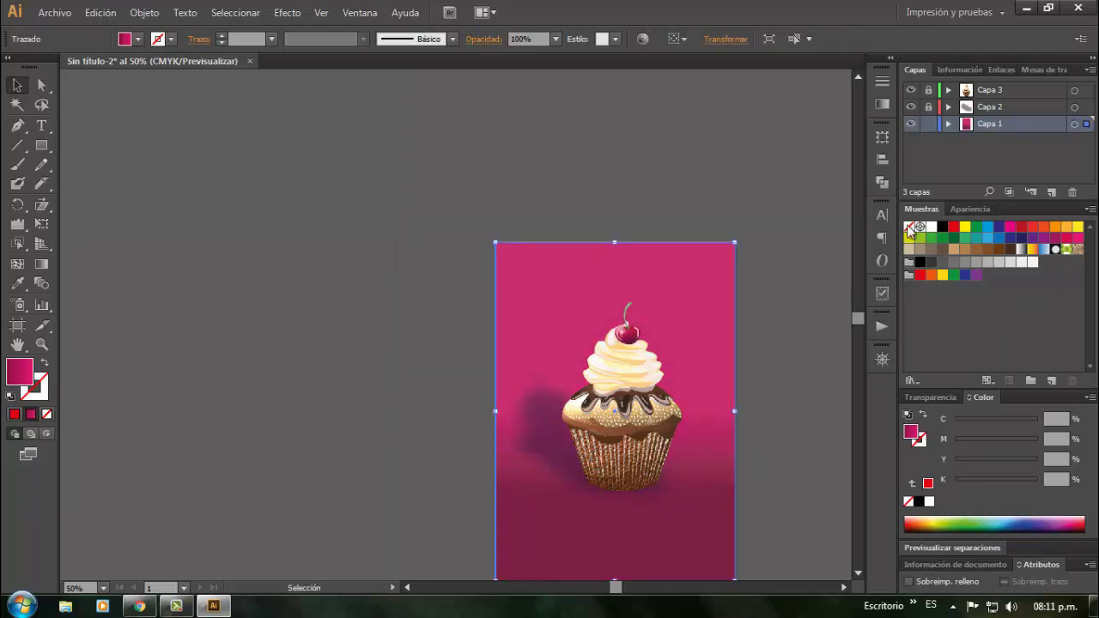
{"action": "left_click", "coordinate": [996, 108]}
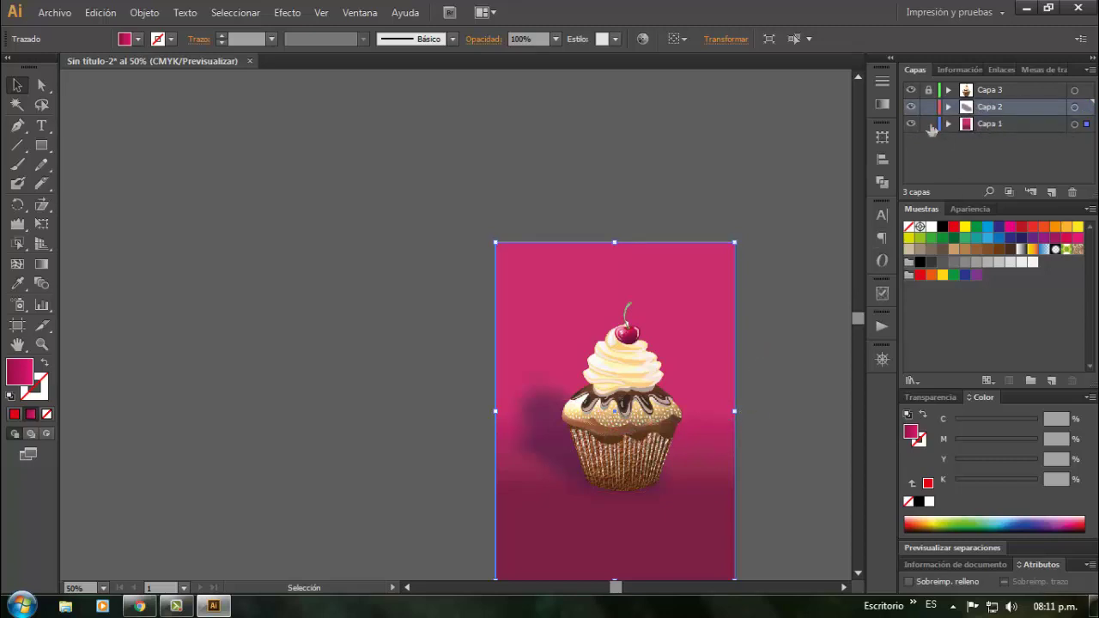
{"action": "left_click", "coordinate": [929, 124]}
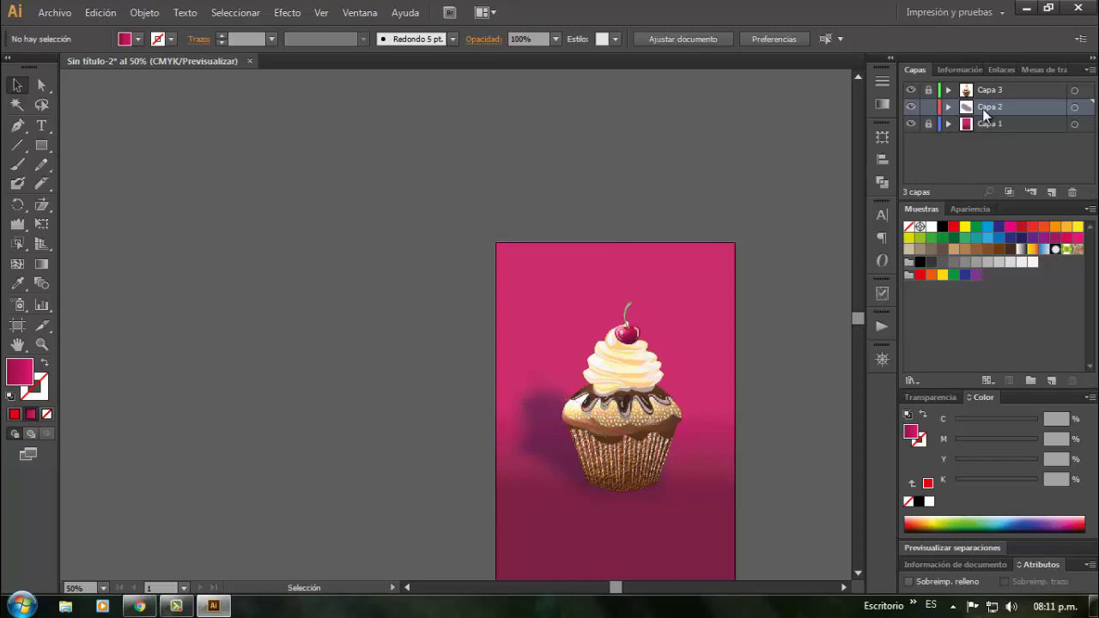
{"action": "left_click_drag", "start_coordinate": [558, 451], "coordinate": [552, 442]}
{"action": "left_click", "coordinate": [349, 373]}
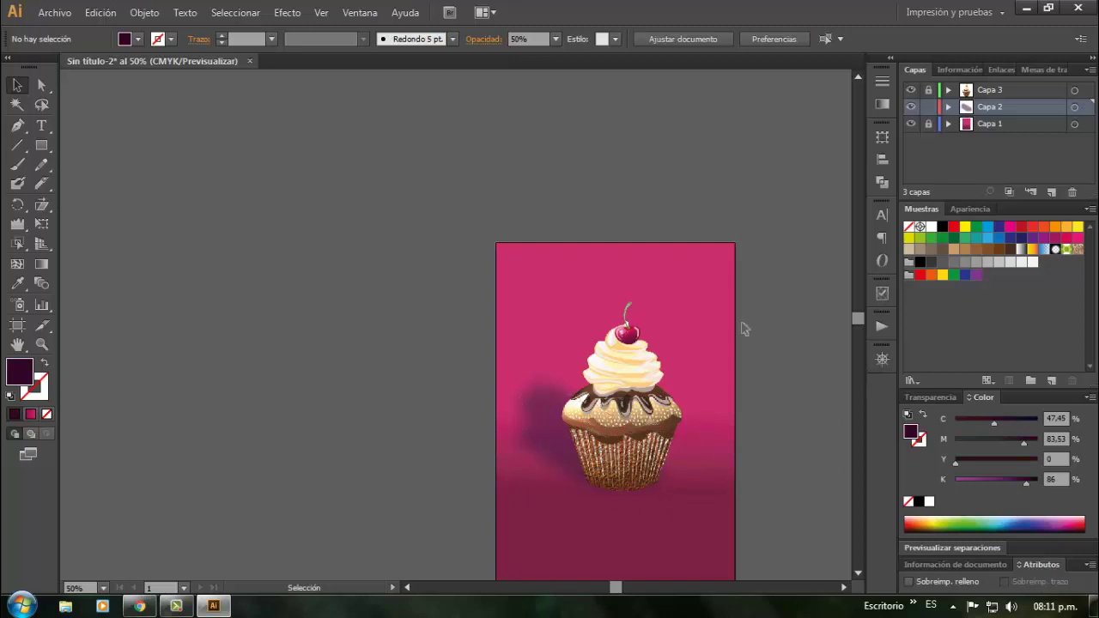
Unlock Capa 3, move the cupcake and its shadow together slightly to the left, and lock Capa 3 and Capa 2
{"action": "scroll", "coordinate": [650, 369], "scroll_direction": "down", "scroll_amount": 2}
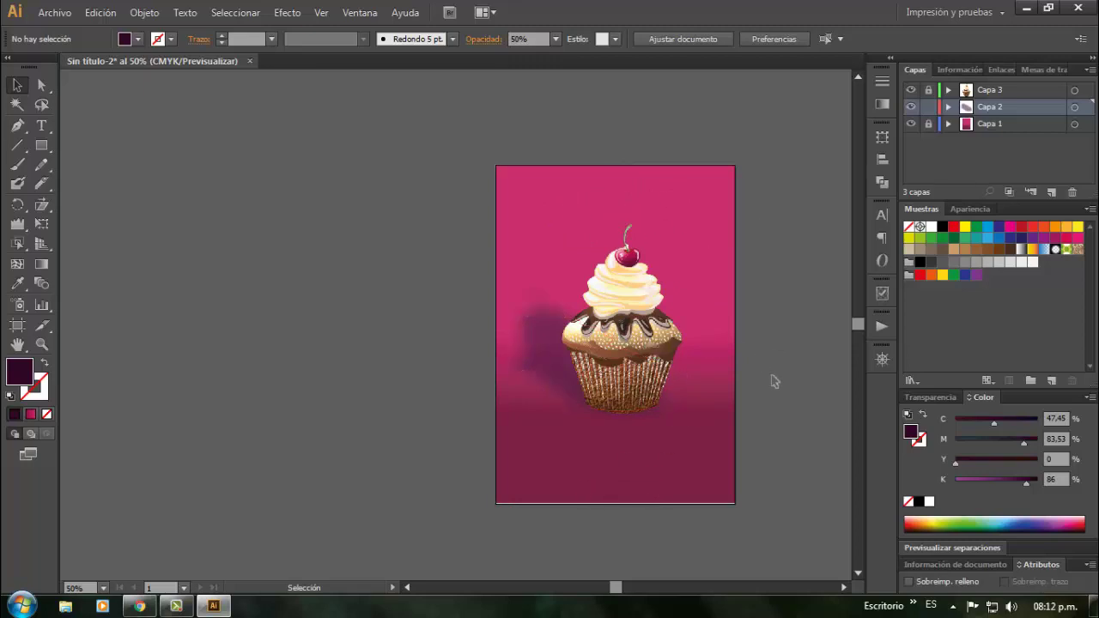
{"action": "left_click", "coordinate": [566, 365]}
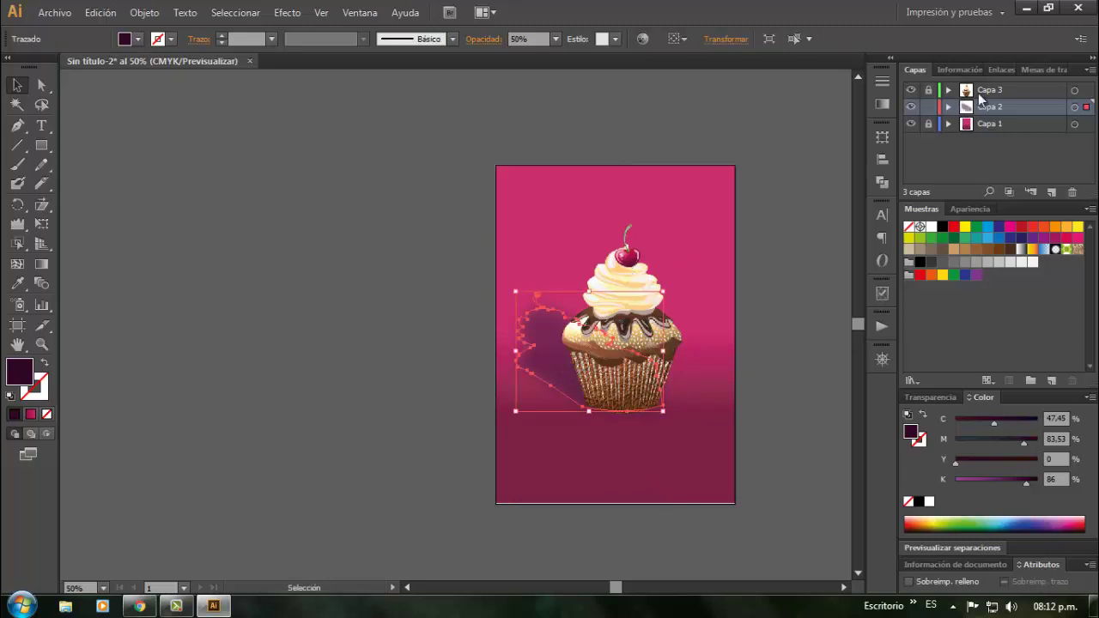
{"action": "left_click", "coordinate": [646, 287], "text": "shift"}
{"action": "left_click_drag", "start_coordinate": [642, 297], "coordinate": [636, 297]}
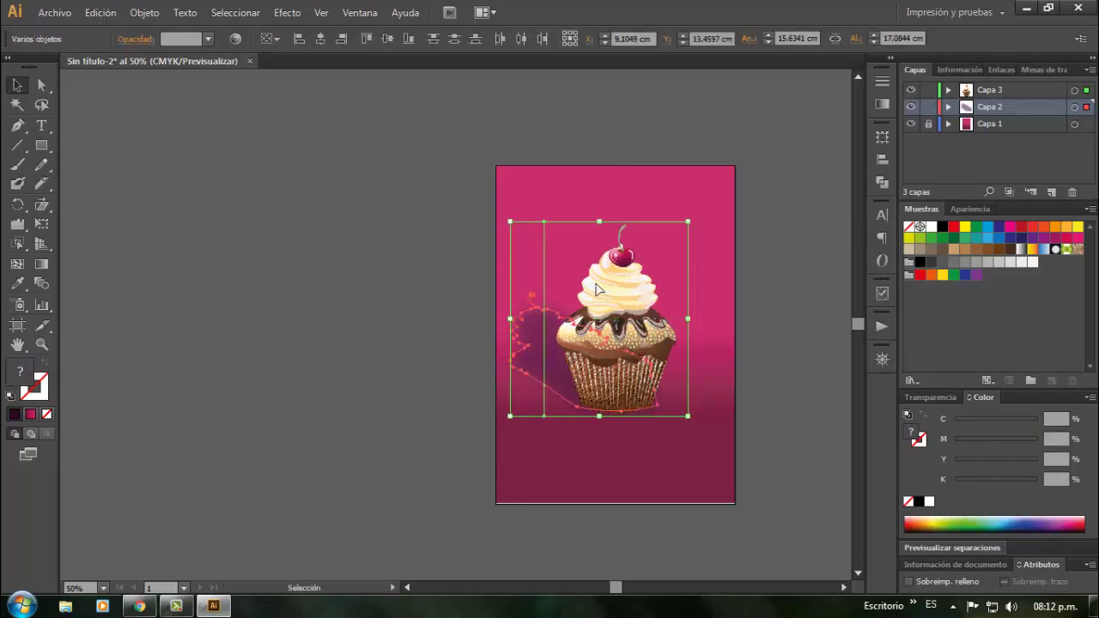
{"action": "left_click", "coordinate": [788, 323]}
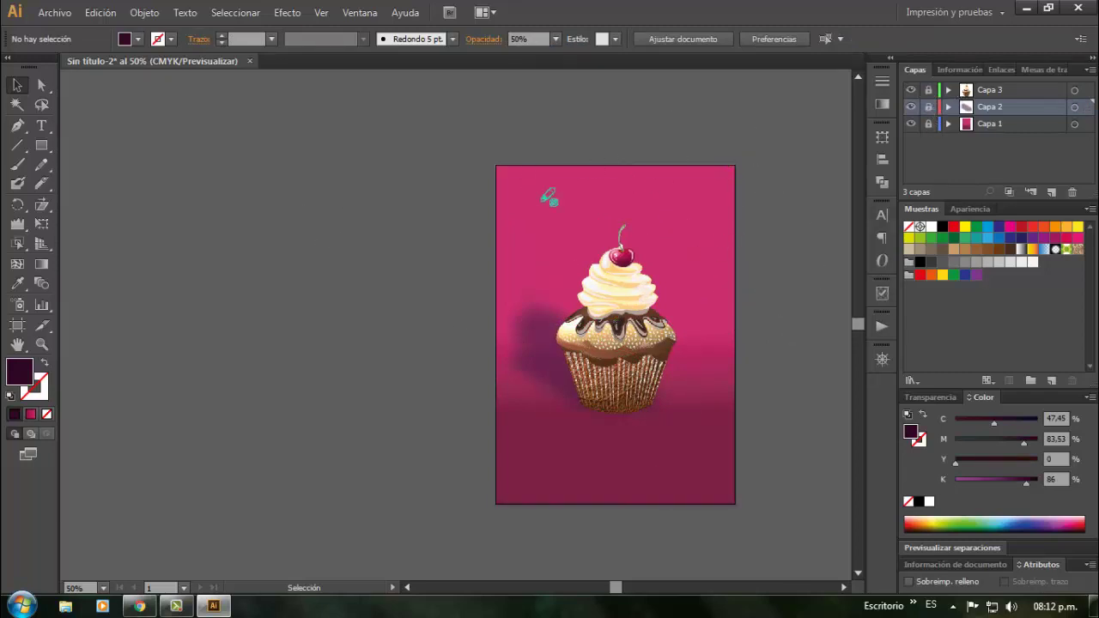
Switch to Chrome and open the black "Cupcake postre | Icono Gratis" image from the "postre .png" results
{"action": "left_click", "coordinate": [139, 606]}
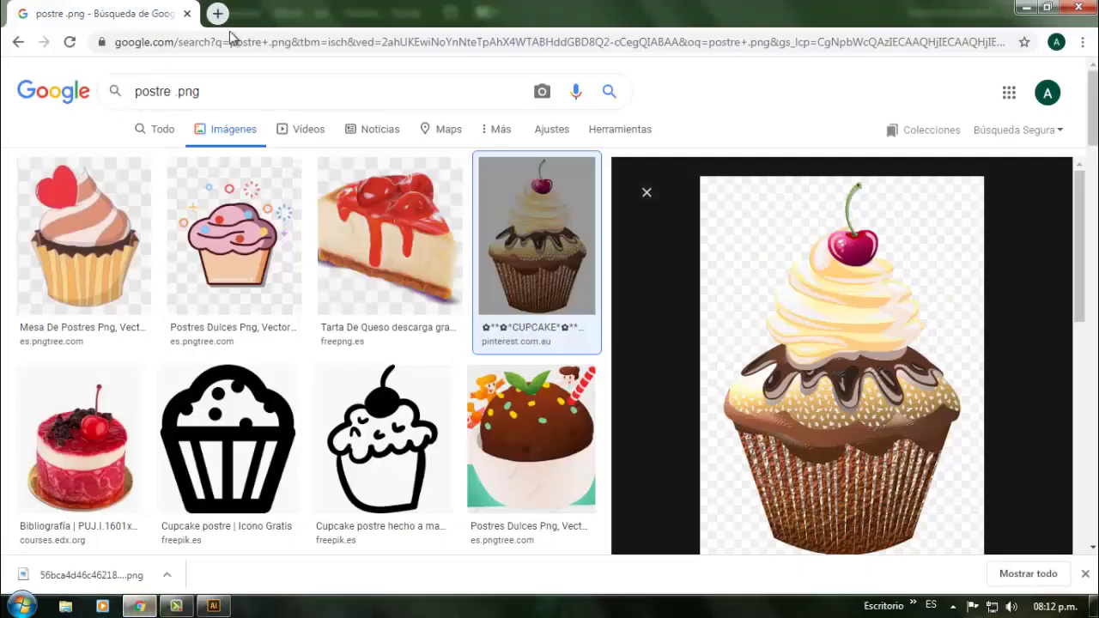
{"action": "scroll", "coordinate": [393, 385], "scroll_direction": "down", "scroll_amount": 4}
{"action": "scroll", "coordinate": [400, 386], "scroll_direction": "up", "scroll_amount": 2}
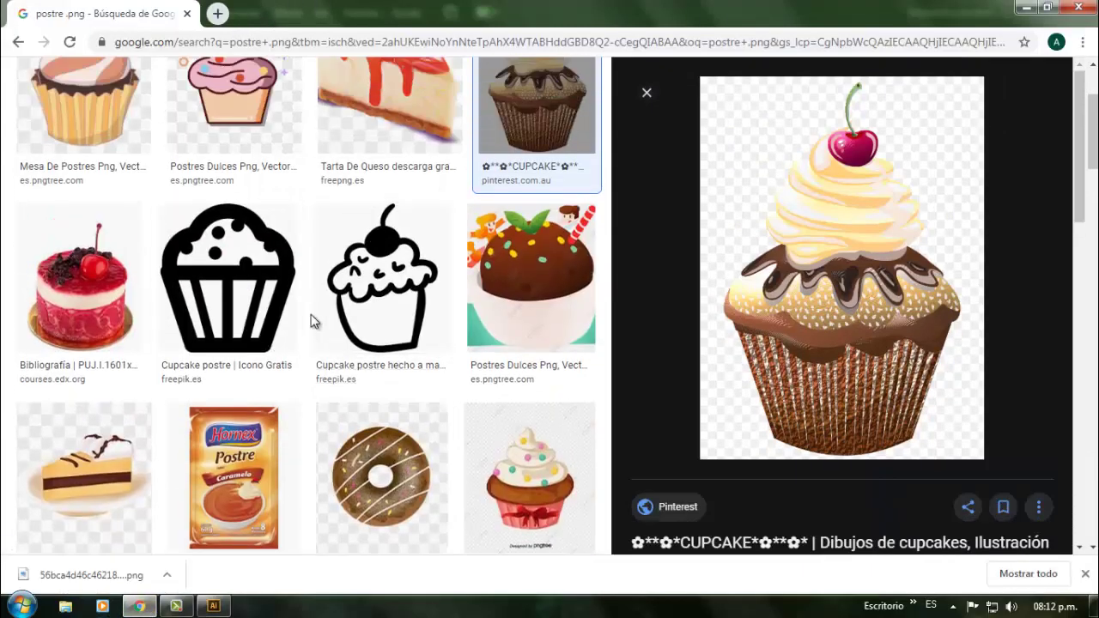
{"action": "left_click", "coordinate": [262, 203]}
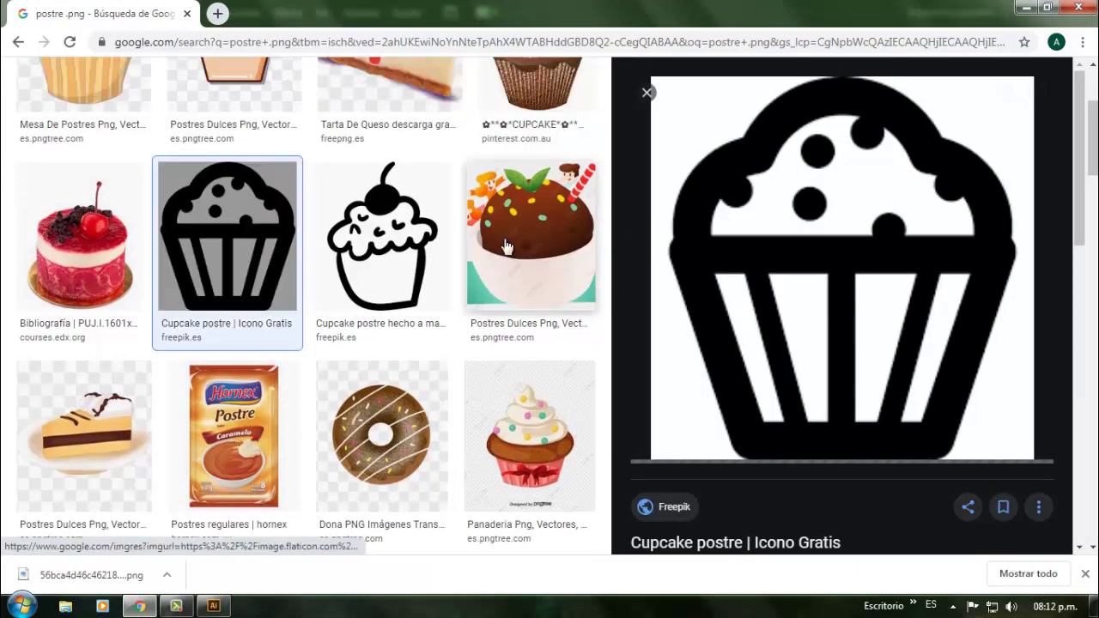
Try copying the black cupcake icon into the Illustrator document on Capa 2, and delete the pasted image
{"action": "right_click", "coordinate": [903, 195]}
{"action": "left_click", "coordinate": [865, 365]}
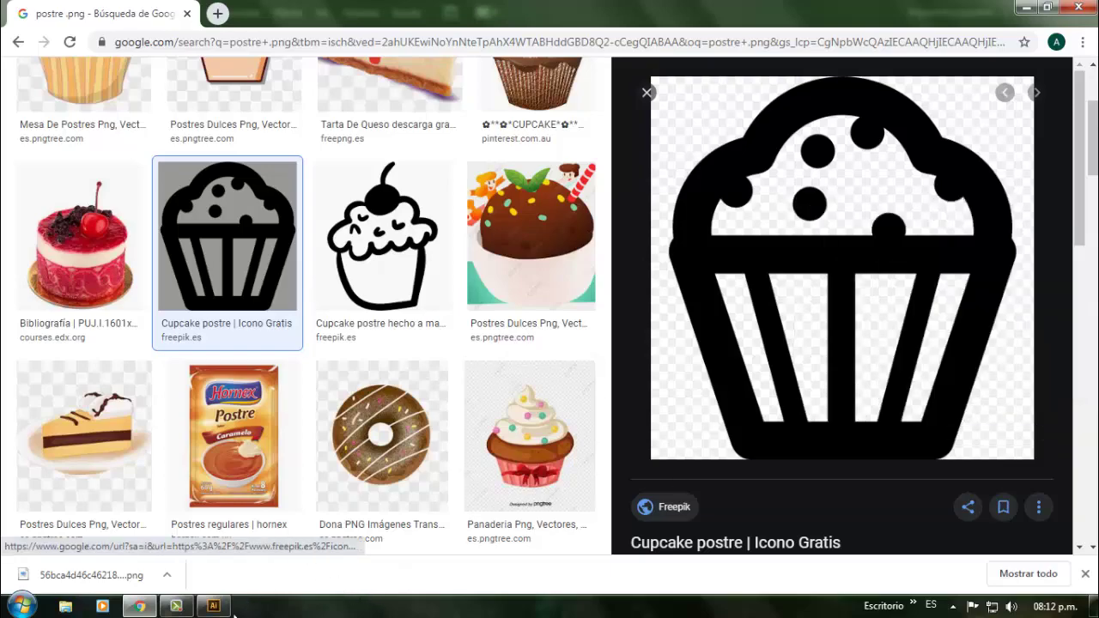
{"action": "left_click", "coordinate": [213, 606]}
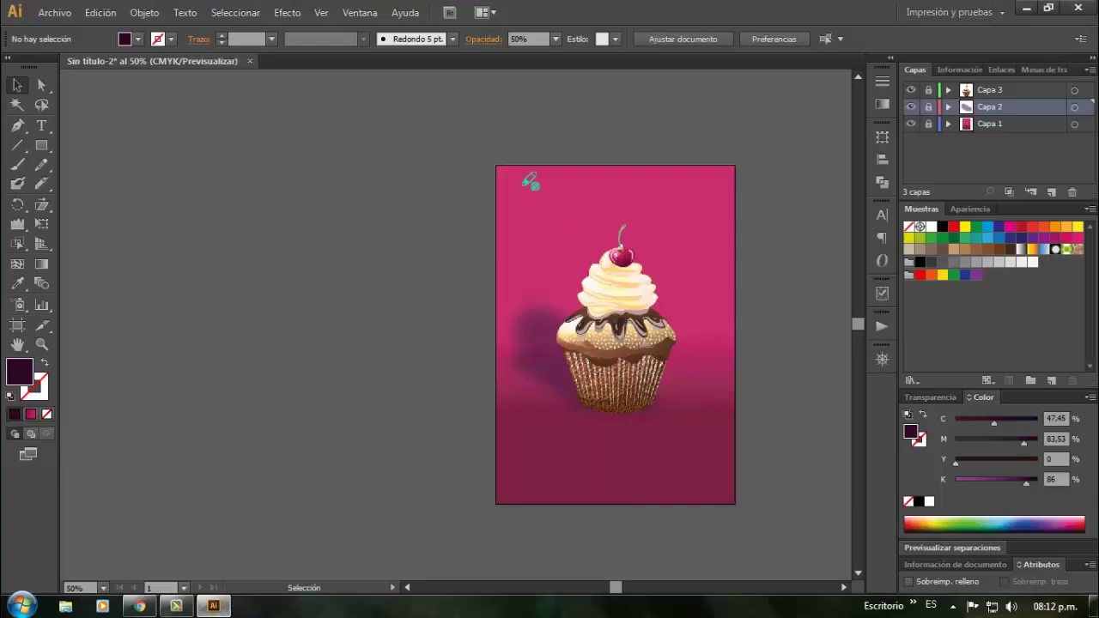
{"action": "key", "text": "ctrl+v"}
{"action": "left_click", "coordinate": [649, 337]}
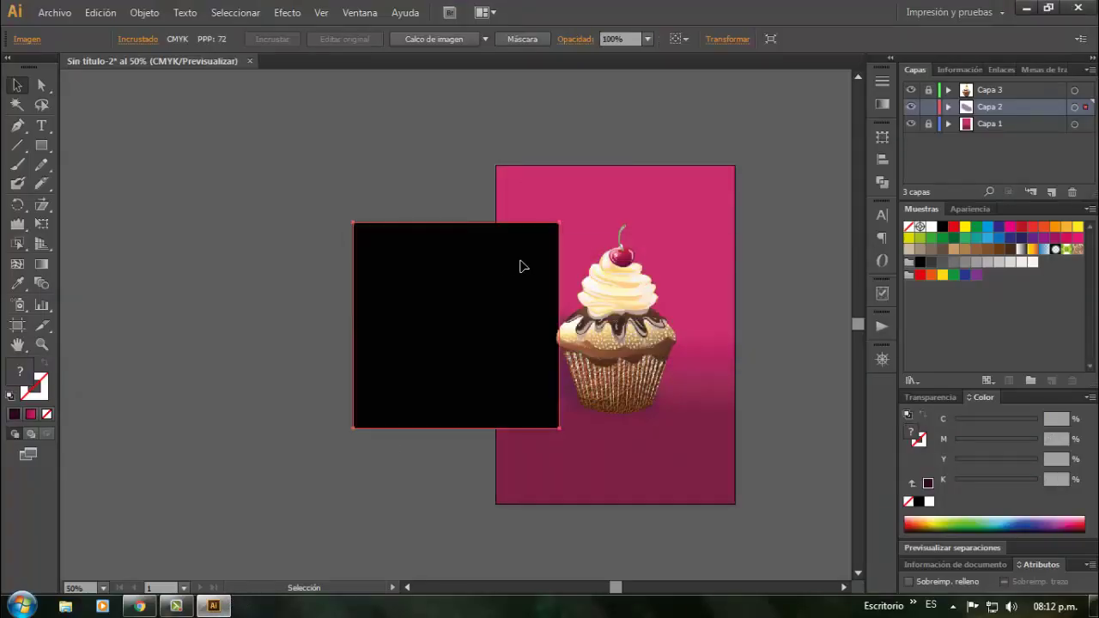
{"action": "left_click_drag", "start_coordinate": [485, 292], "coordinate": [303, 269]}
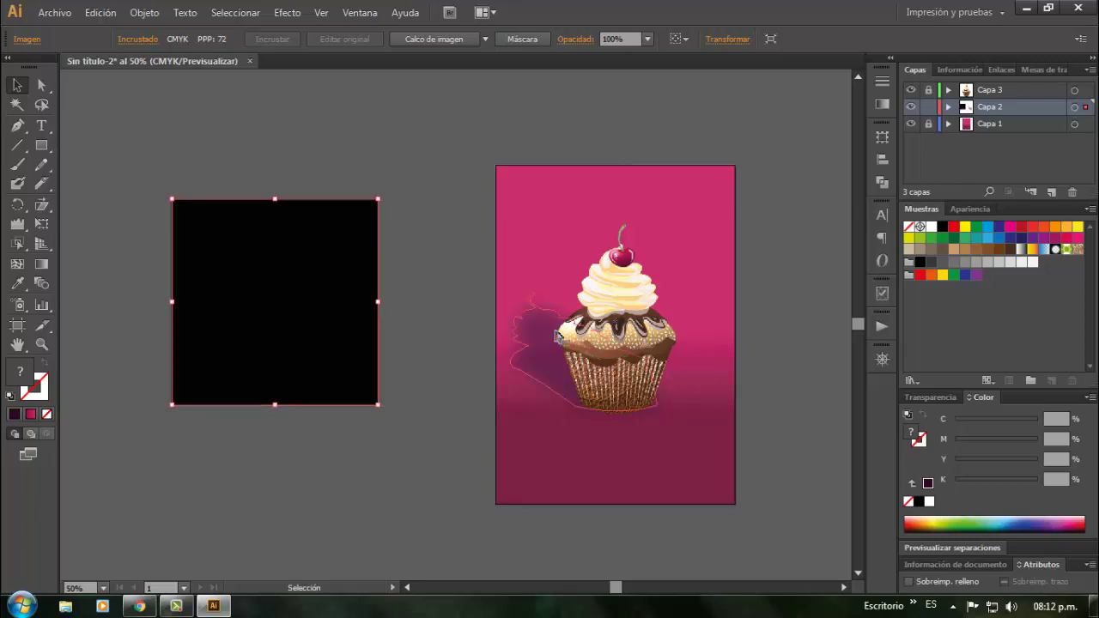
{"action": "key", "text": "Delete"}
Return to Chrome and save the black cupcake icon as 52990.png in the Descargas folder
{"action": "left_click", "coordinate": [139, 606]}
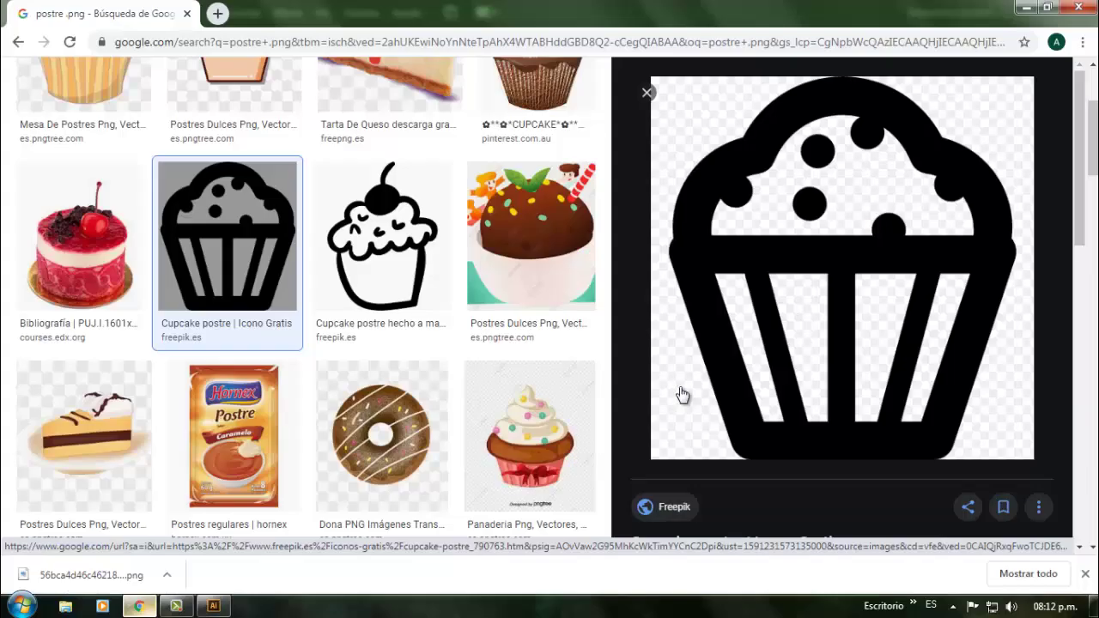
{"action": "right_click", "coordinate": [739, 302]}
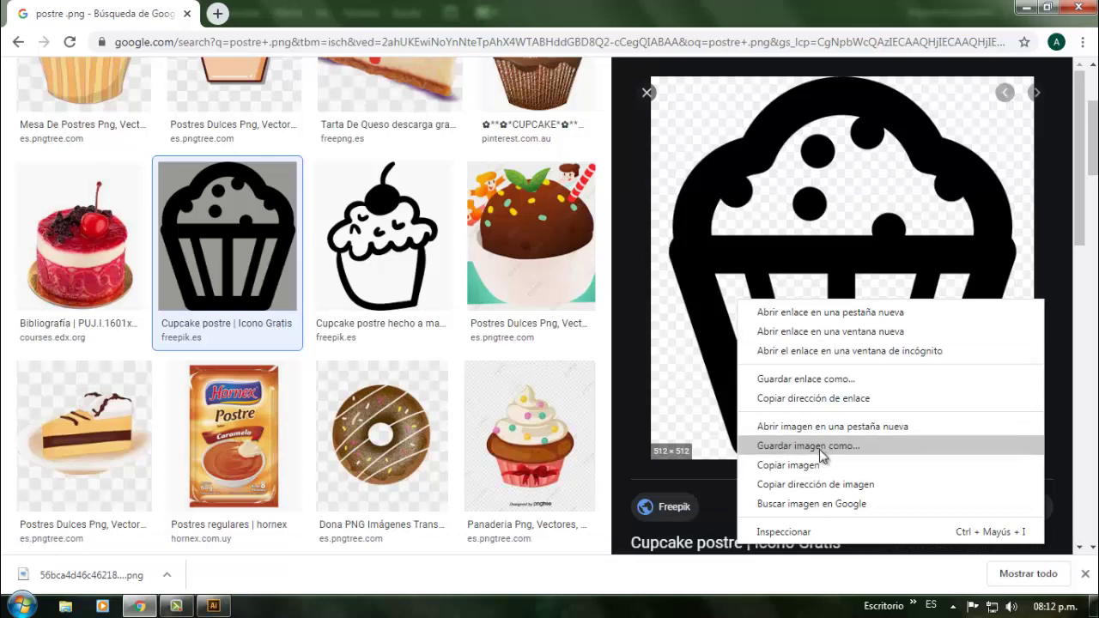
{"action": "left_click", "coordinate": [781, 445]}
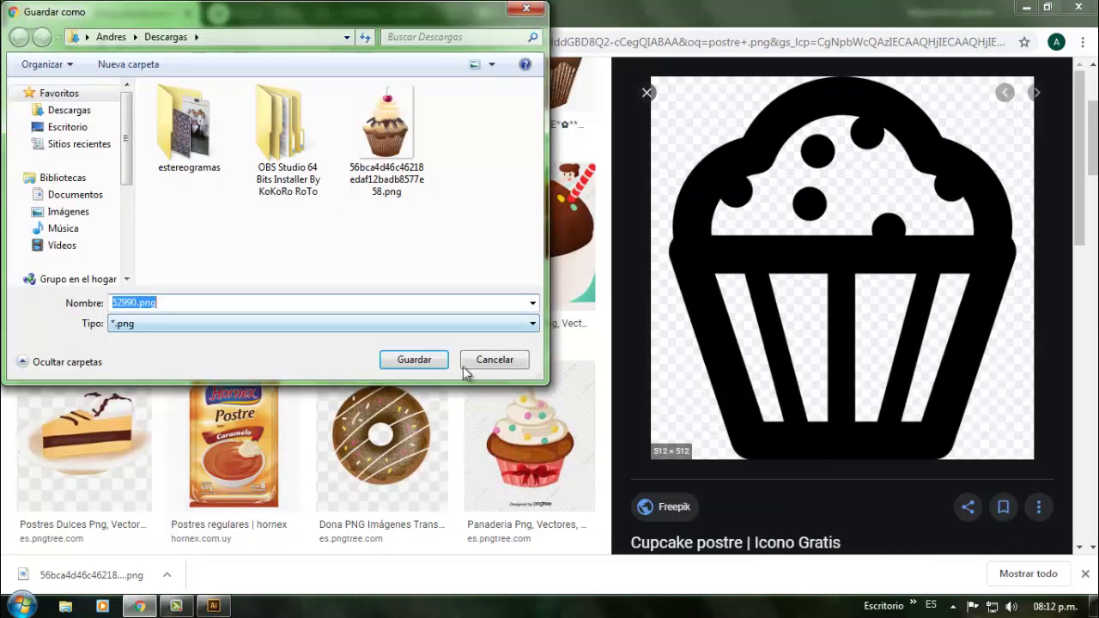
{"action": "left_click", "coordinate": [416, 359]}
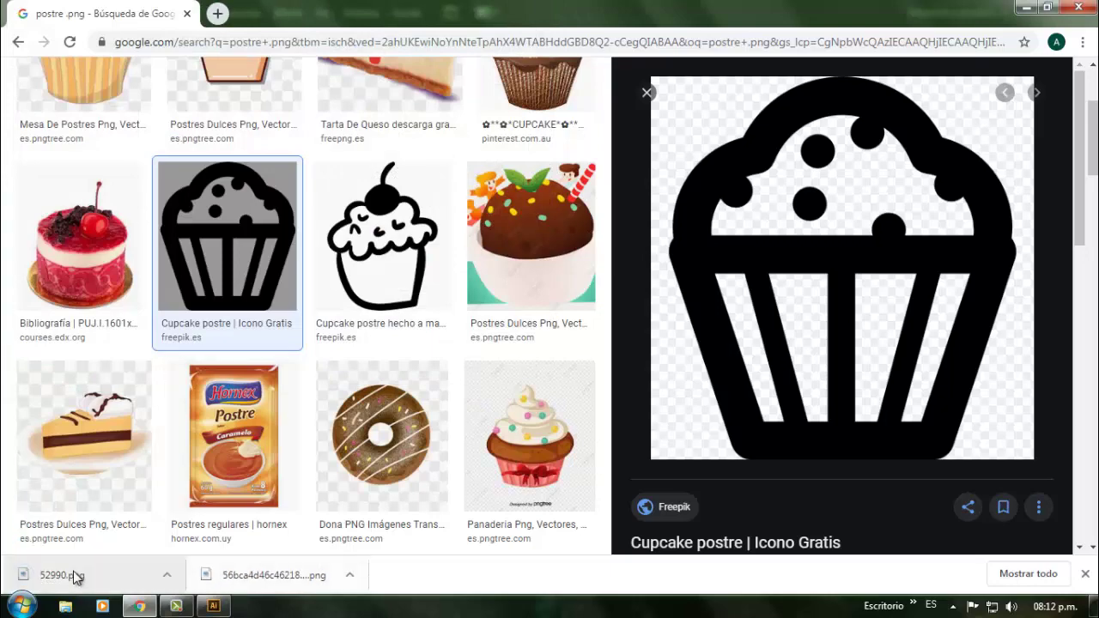
Place 52990.png in the Illustrator document, embed it, shrink it to about a third, and move it beside the artboard's upper part
{"action": "left_click_drag", "start_coordinate": [73, 571], "coordinate": [361, 375]}
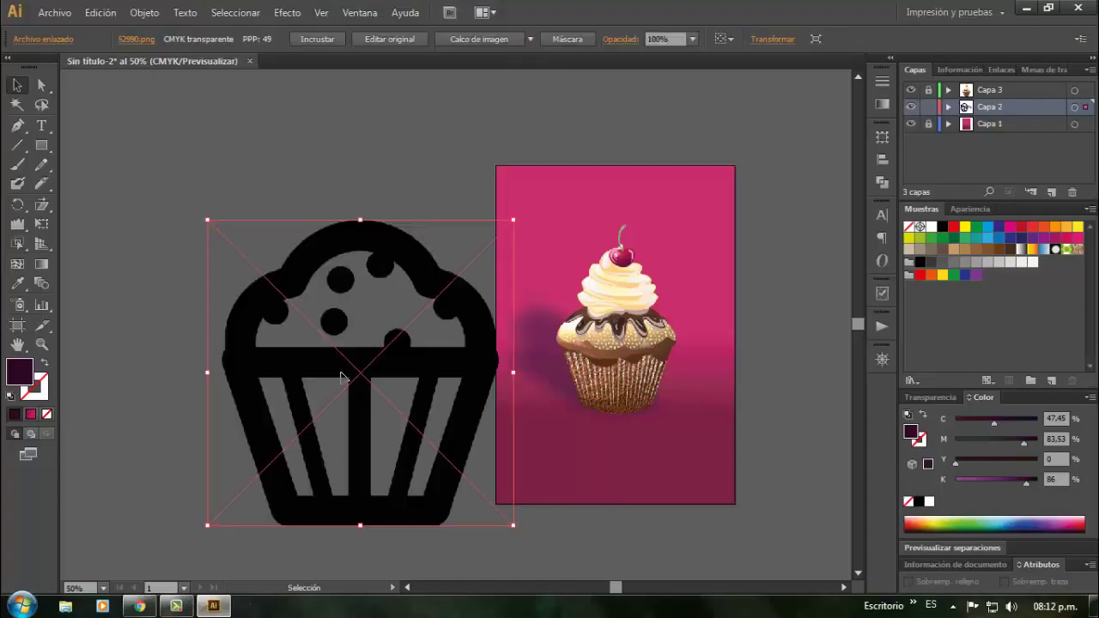
{"action": "left_click", "coordinate": [317, 39]}
{"action": "left_click_drag", "start_coordinate": [518, 228], "coordinate": [380, 432]}
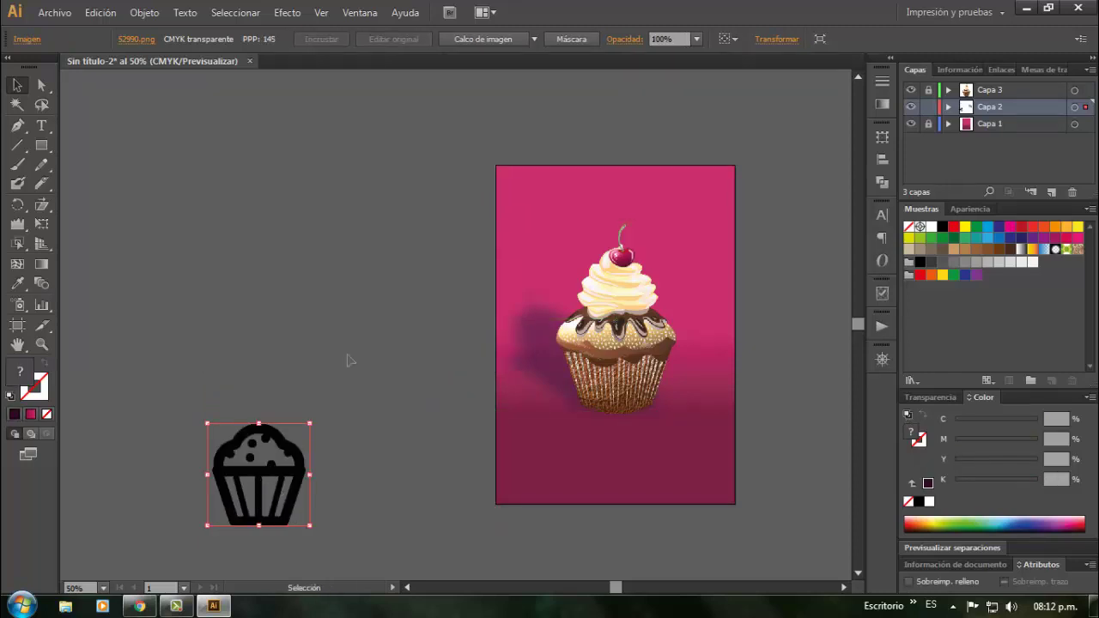
{"action": "left_click_drag", "start_coordinate": [257, 476], "coordinate": [369, 172]}
Create an image trace of the black cupcake icon, bring it closer to the artboard, and expand it into editable paths
{"action": "left_click", "coordinate": [144, 13]}
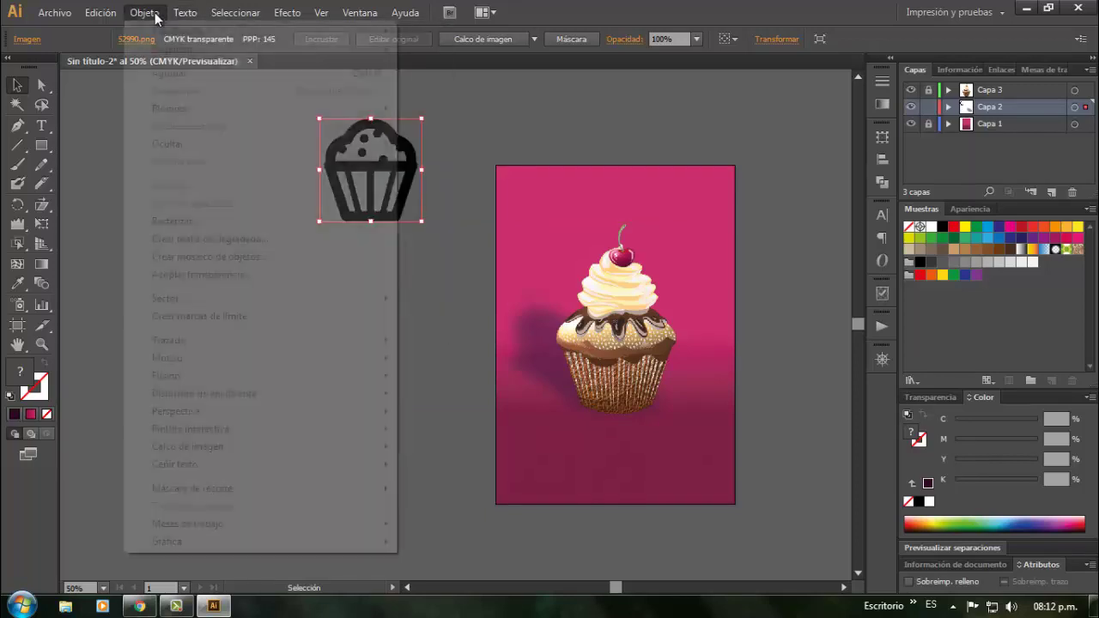
{"action": "mouse_move", "coordinate": [289, 452]}
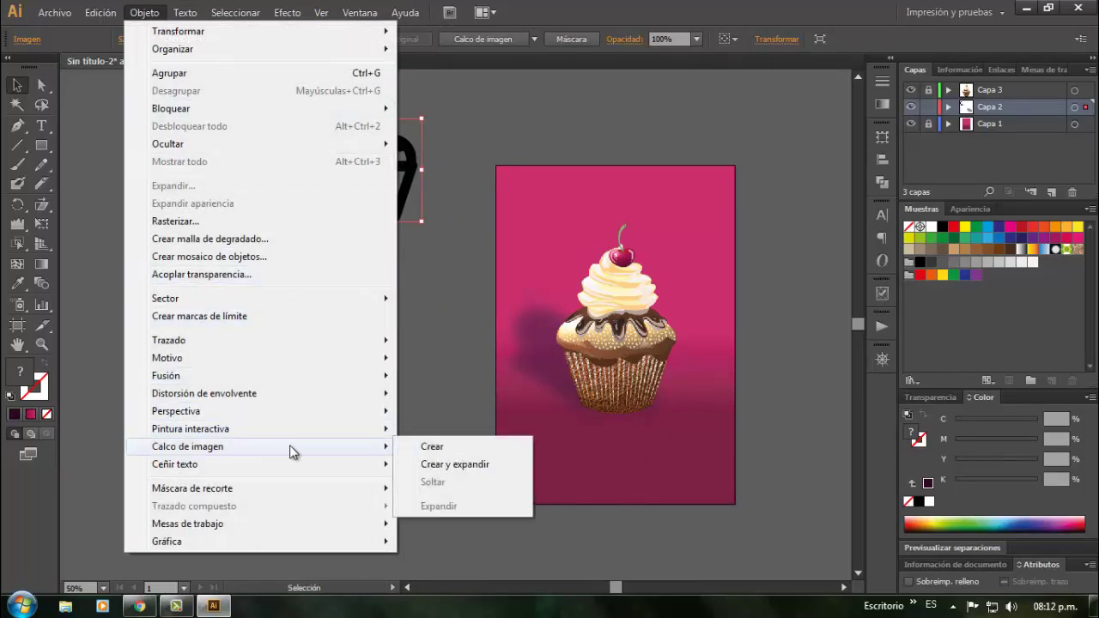
{"action": "left_click", "coordinate": [437, 447]}
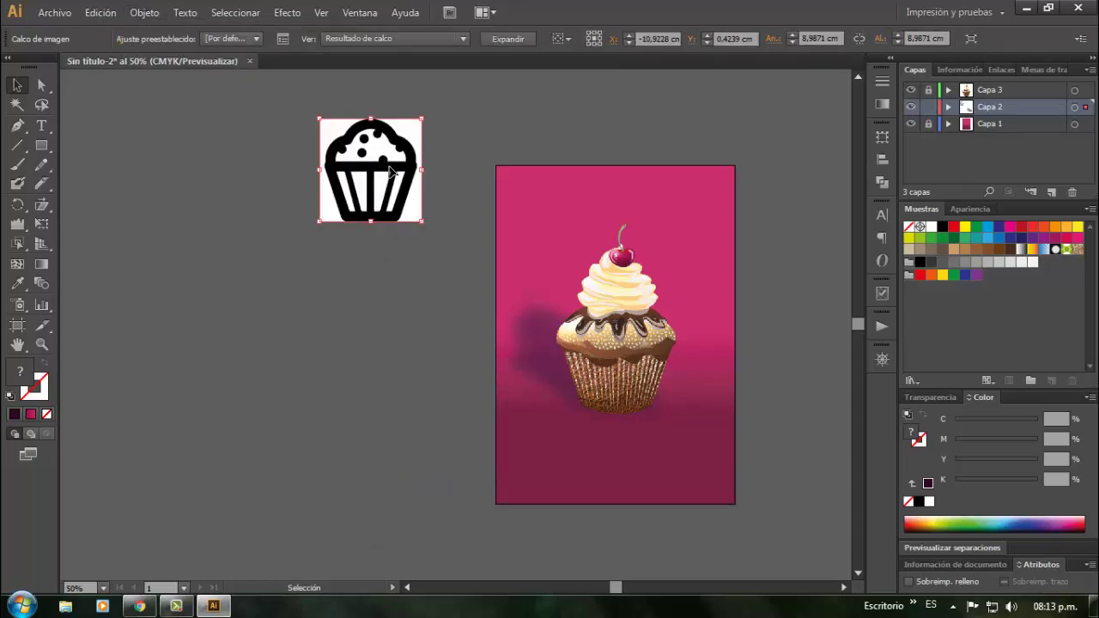
{"action": "mouse_move", "coordinate": [391, 169]}
{"action": "left_mouse_down"}
{"action": "mouse_move", "coordinate": [474, 290]}
{"action": "mouse_move", "coordinate": [427, 248]}
{"action": "left_mouse_up"}
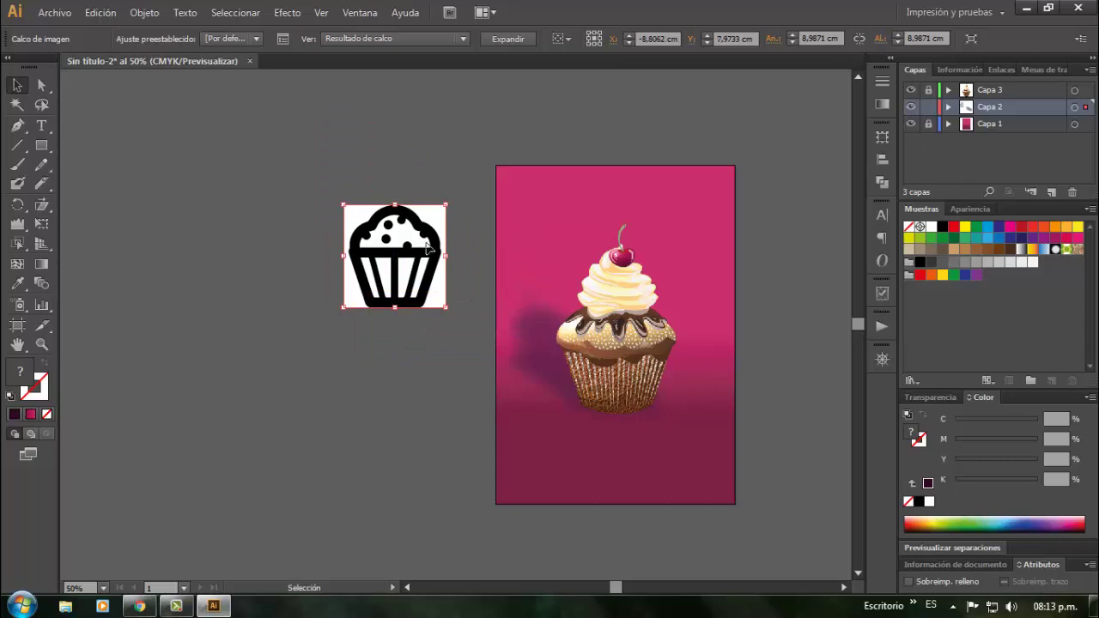
{"action": "left_click", "coordinate": [507, 39]}
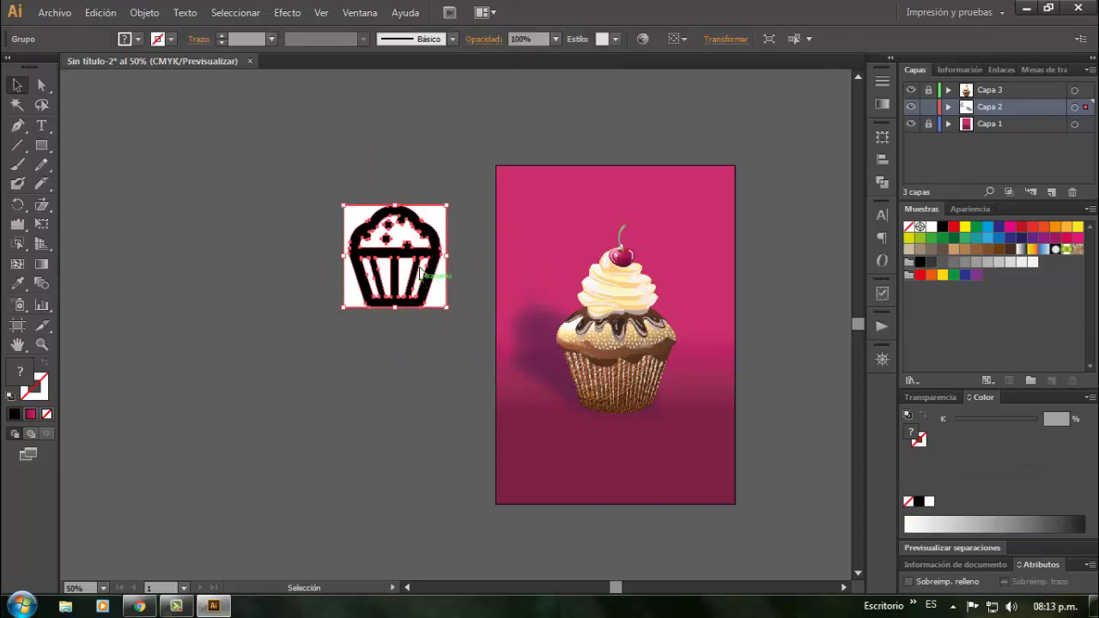
Ungroup the traced black cupcake icon and delete its white background halves and the white fill of its top
{"action": "right_click", "coordinate": [418, 243]}
{"action": "left_click", "coordinate": [481, 337]}
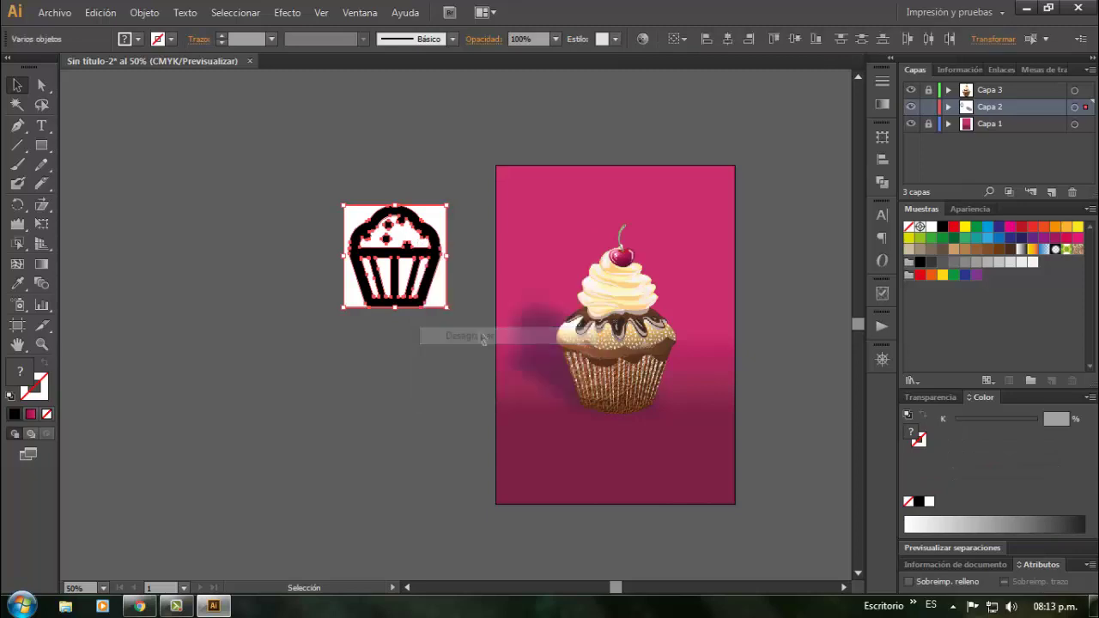
{"action": "left_click", "coordinate": [430, 197]}
{"action": "left_click", "coordinate": [440, 223]}
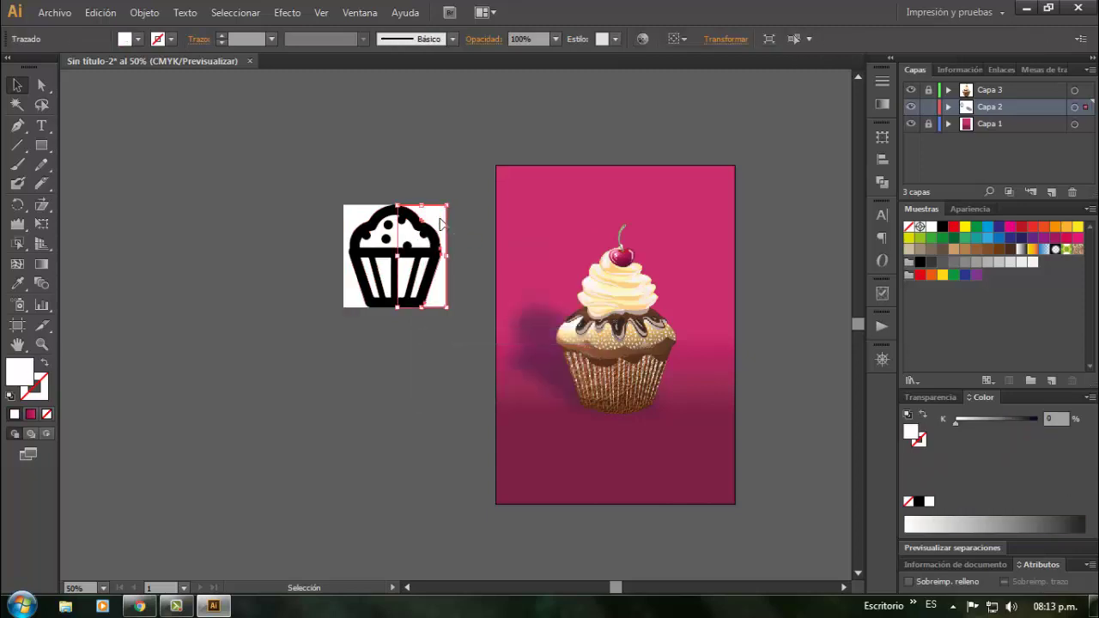
{"action": "left_click", "coordinate": [370, 219]}
{"action": "key", "text": "Delete"}
{"action": "left_click", "coordinate": [433, 220]}
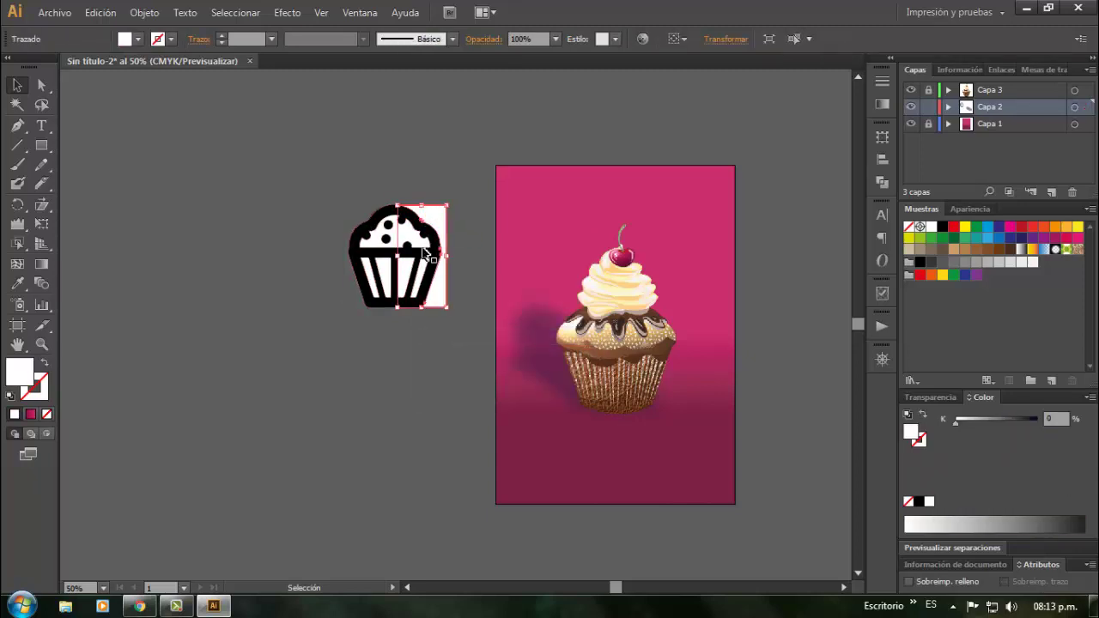
{"action": "key", "text": "Delete"}
{"action": "key", "text": "Delete"}
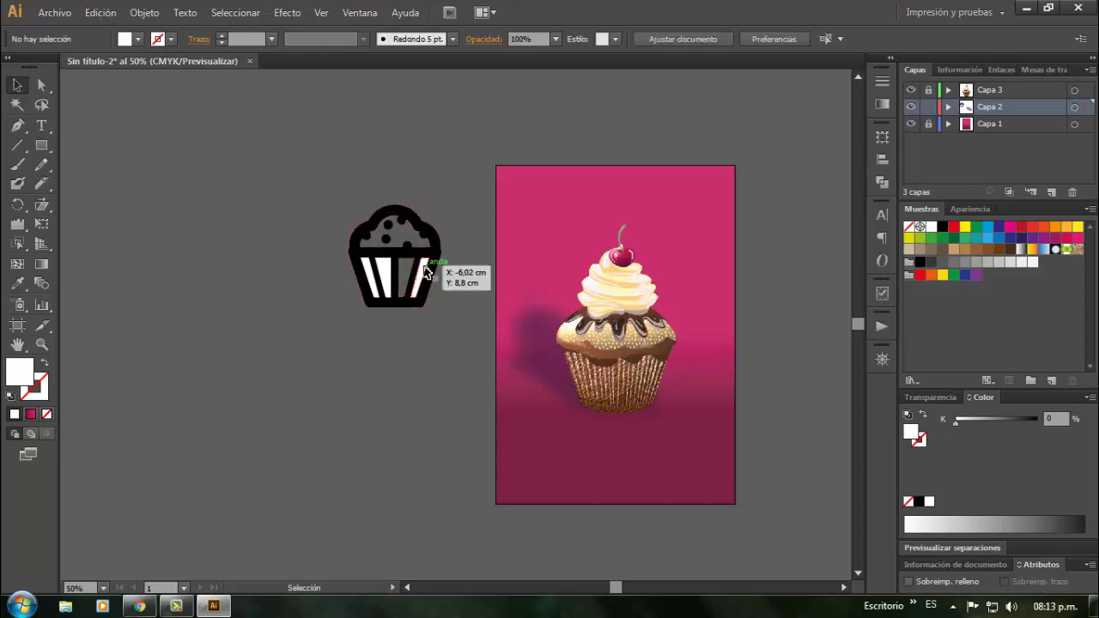
Delete the remaining white stripes inside the cupcake icon's wrapper
{"action": "left_click", "coordinate": [422, 269]}
{"action": "key", "text": "Delete"}
{"action": "left_click", "coordinate": [384, 276]}
{"action": "key", "text": "Delete"}
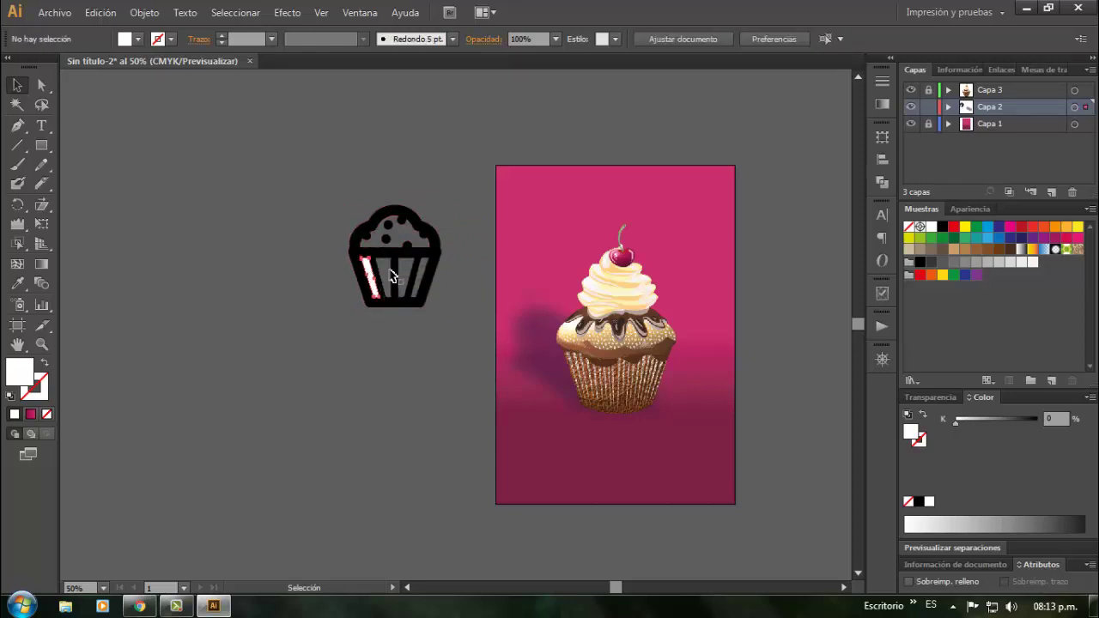
{"action": "left_click", "coordinate": [369, 282]}
{"action": "key", "text": "Delete"}
Group the black cupcake pieces, shrink the icon to about a quarter of its size, and move it far left of the artboard
{"action": "left_click_drag", "start_coordinate": [449, 330], "coordinate": [261, 159]}
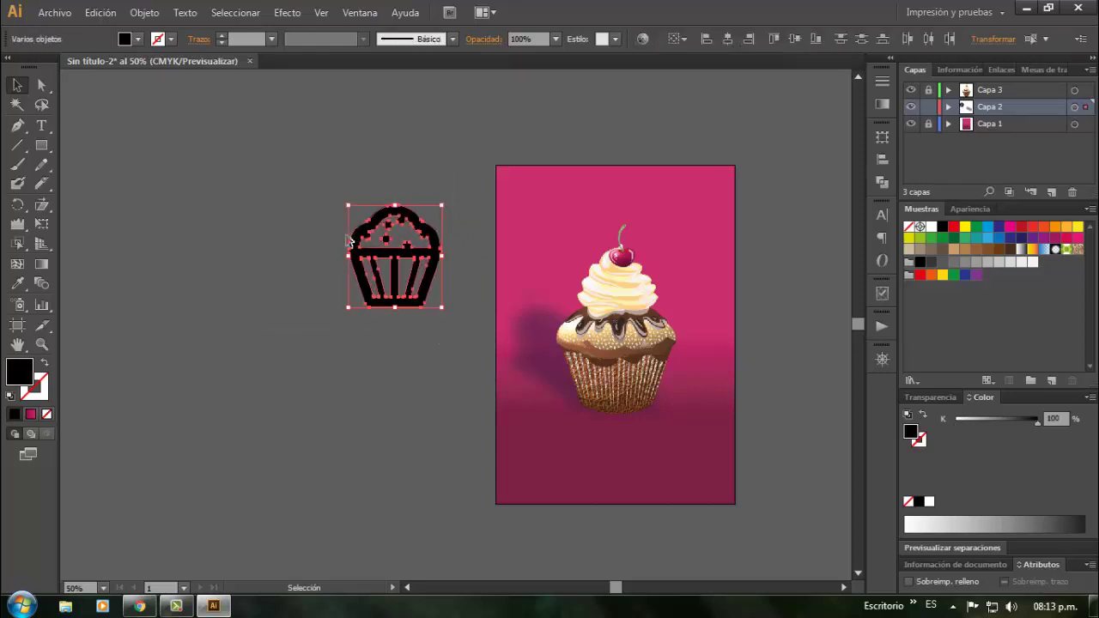
{"action": "key", "text": "a"}
{"action": "key", "text": "v"}
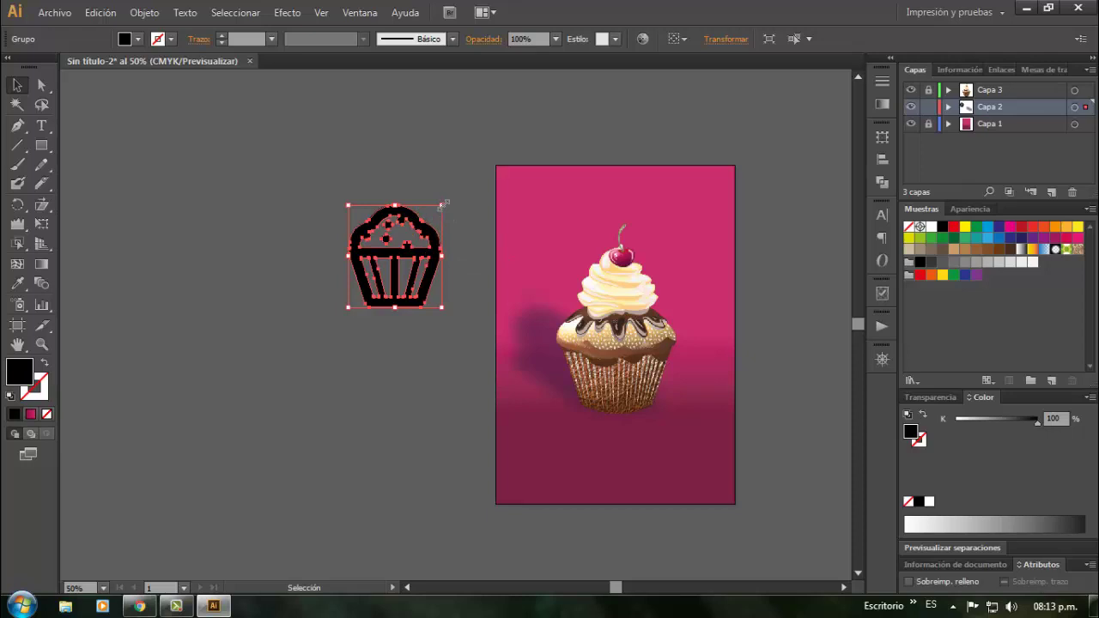
{"action": "left_click_drag", "start_coordinate": [443, 205], "coordinate": [189, 167]}
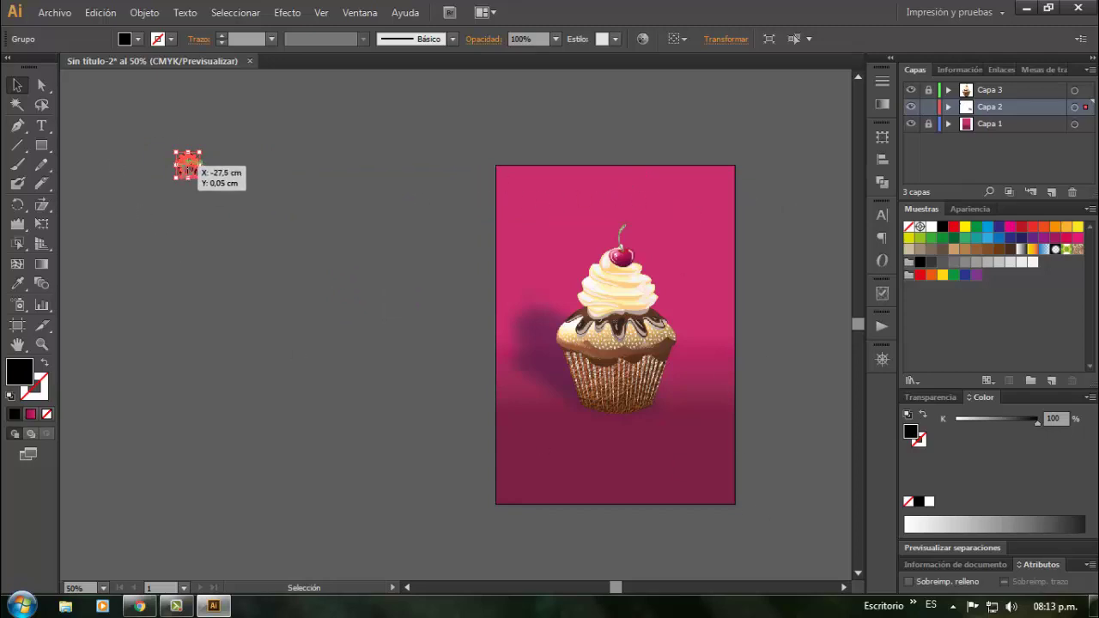
Duplicate the small cupcake icon horizontally and repeat the transformation to form an evenly spaced row of five
{"action": "left_click_drag", "start_coordinate": [189, 170], "coordinate": [219, 177]}
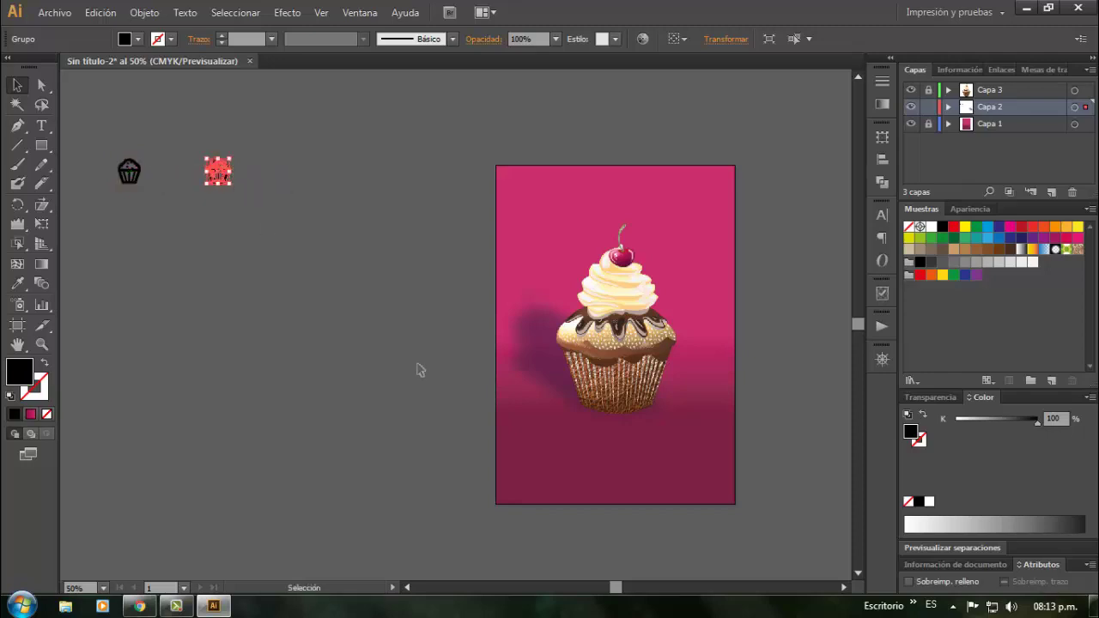
{"action": "key", "text": "ctrl+d"}
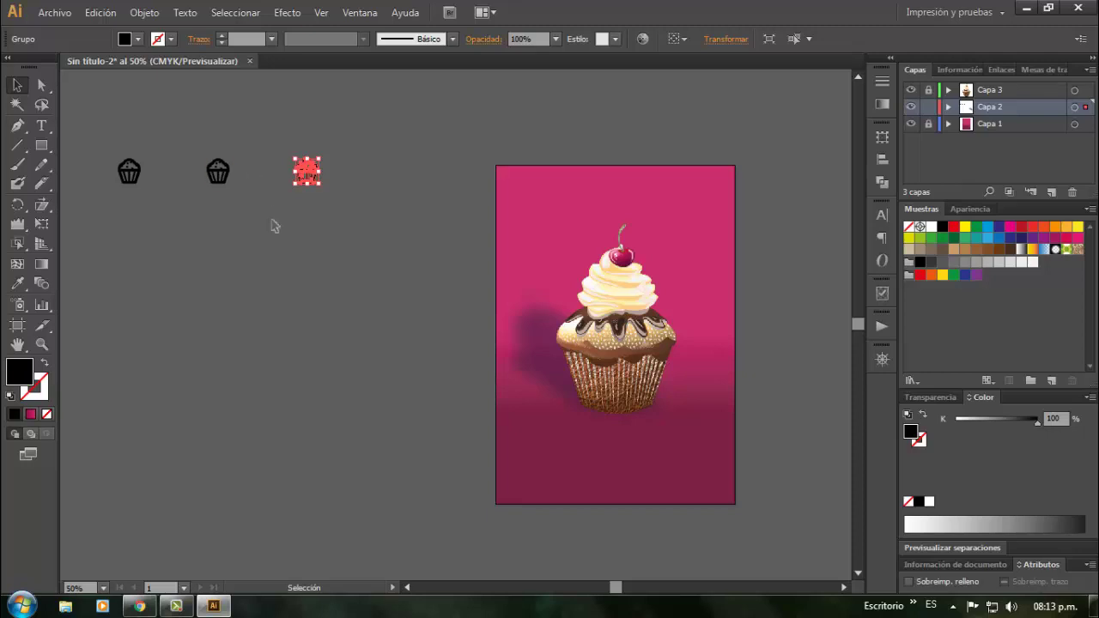
{"action": "key", "text": "ctrl+d"}
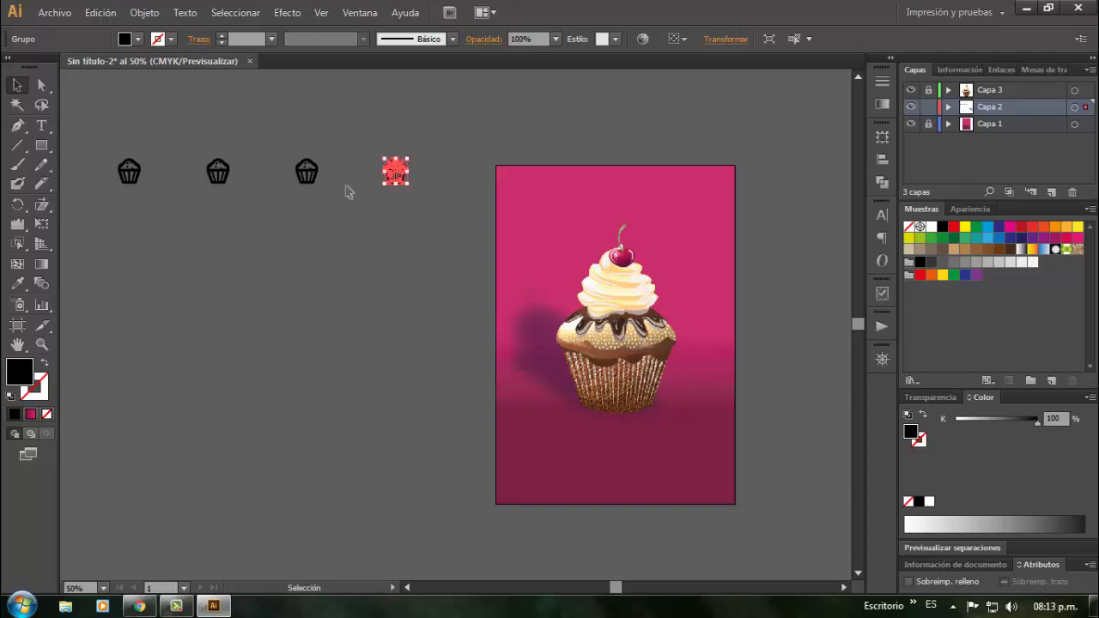
{"action": "key", "text": "ctrl+d"}
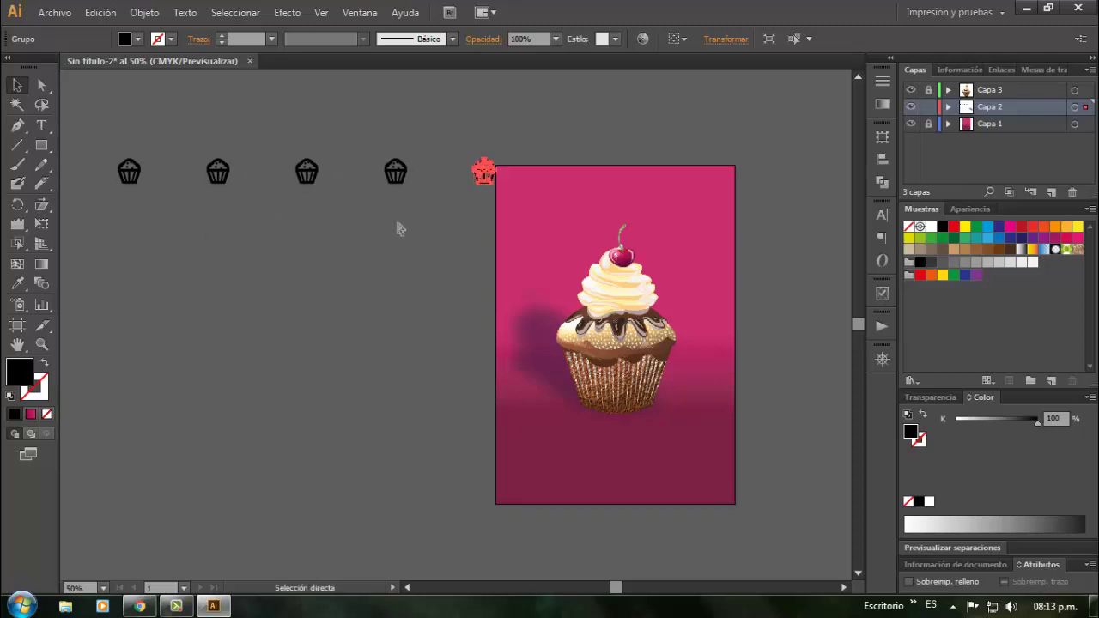
Move the icon row clear of the artboard, duplicate it downward at even spacing, and delete the surplus fifth row to leave four
{"action": "left_click_drag", "start_coordinate": [102, 125], "coordinate": [495, 195]}
{"action": "left_click_drag", "start_coordinate": [386, 172], "coordinate": [368, 260]}
{"action": "left_click", "coordinate": [362, 209]}
{"action": "key", "text": "ctrl+d"}
{"action": "key", "text": "ctrl+d"}
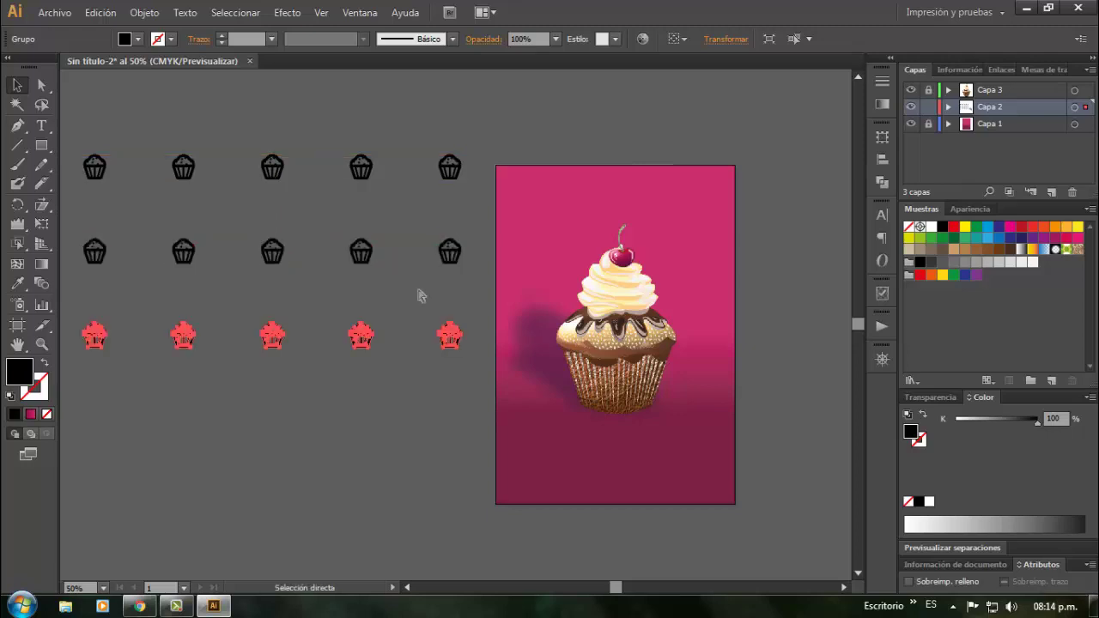
{"action": "key", "text": "ctrl+d"}
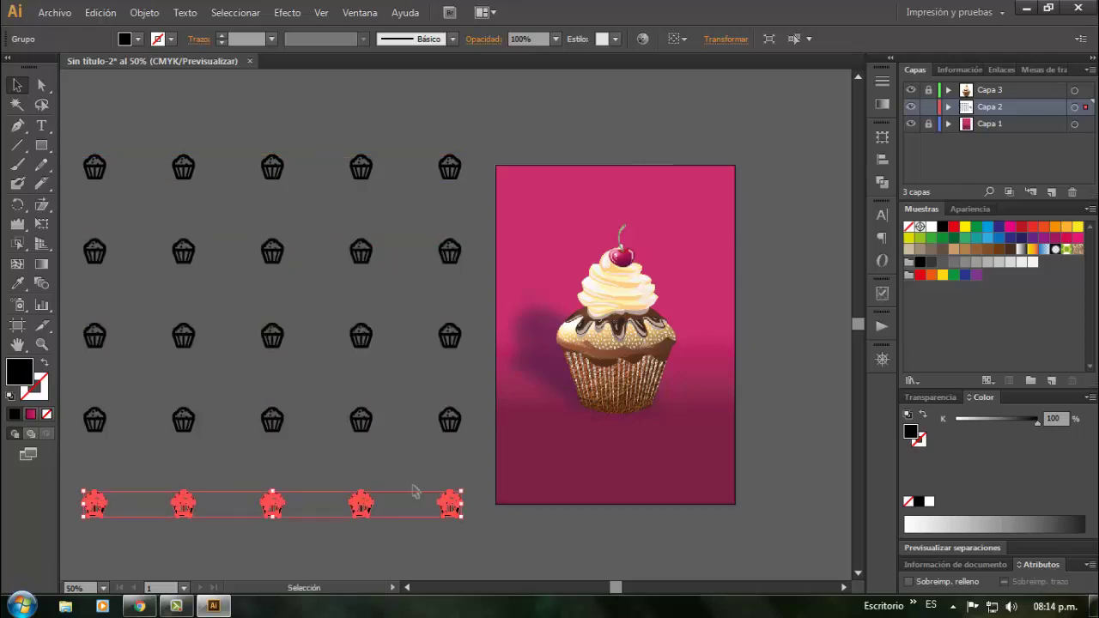
{"action": "key", "text": "Delete"}
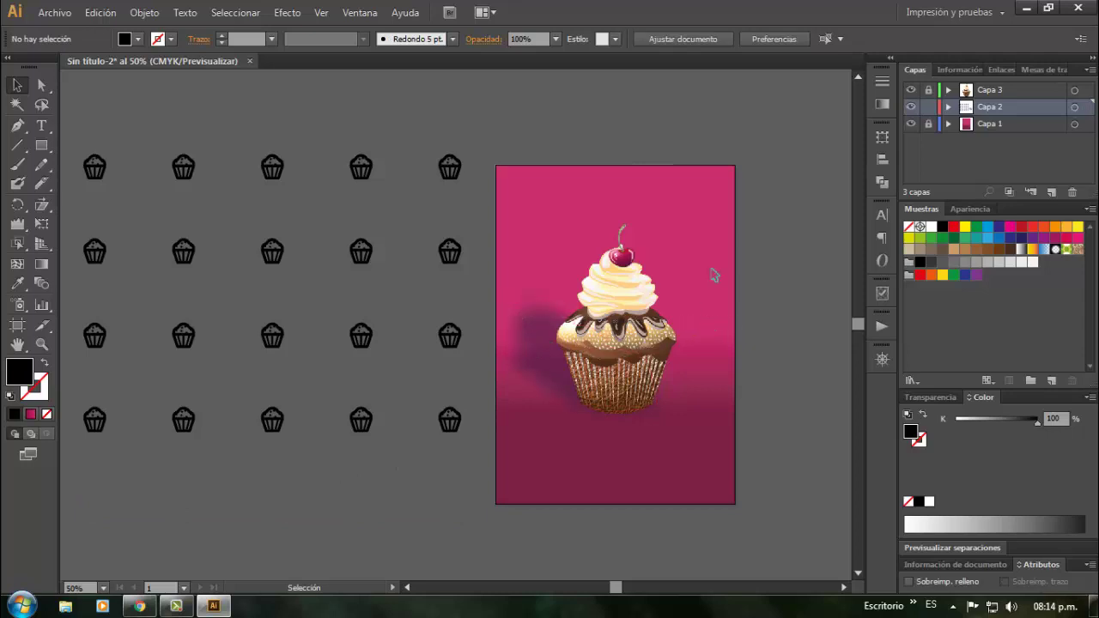
Group all the cupcake icons into one grid and fill it with light pink at 38% magenta
{"action": "left_click_drag", "start_coordinate": [213, 292], "coordinate": [109, 122]}
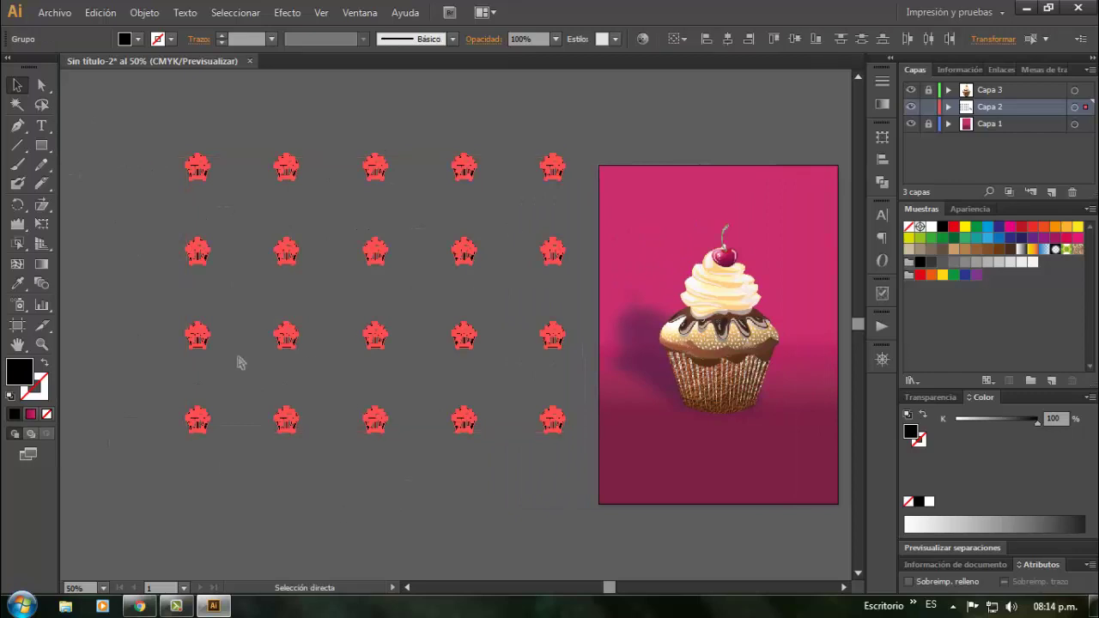
{"action": "key", "text": "ctrl+g"}
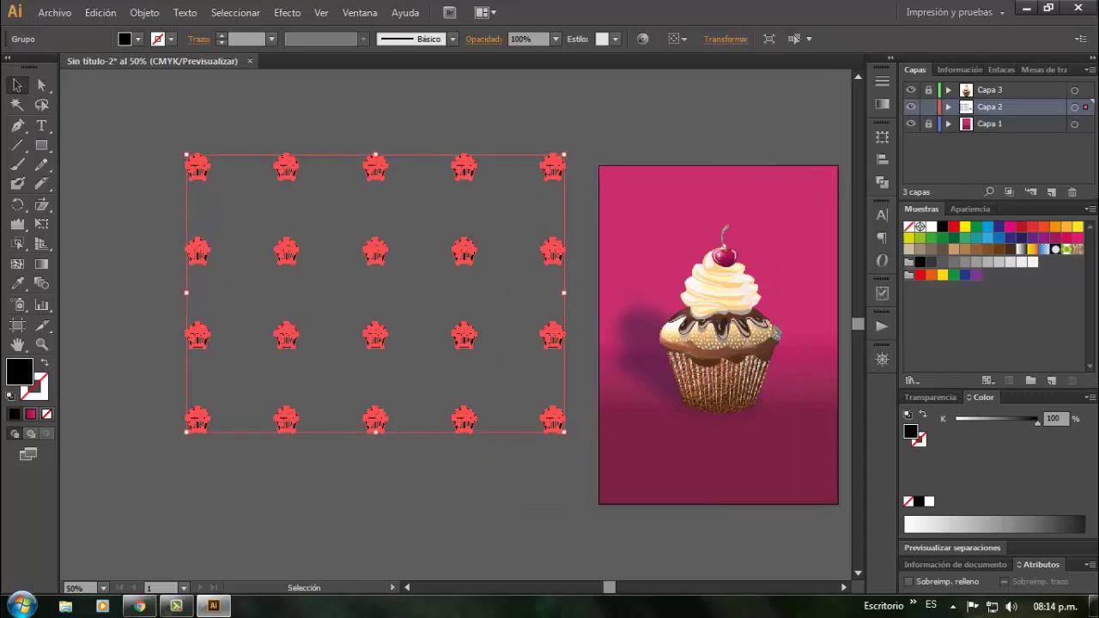
{"action": "left_click", "coordinate": [1011, 227]}
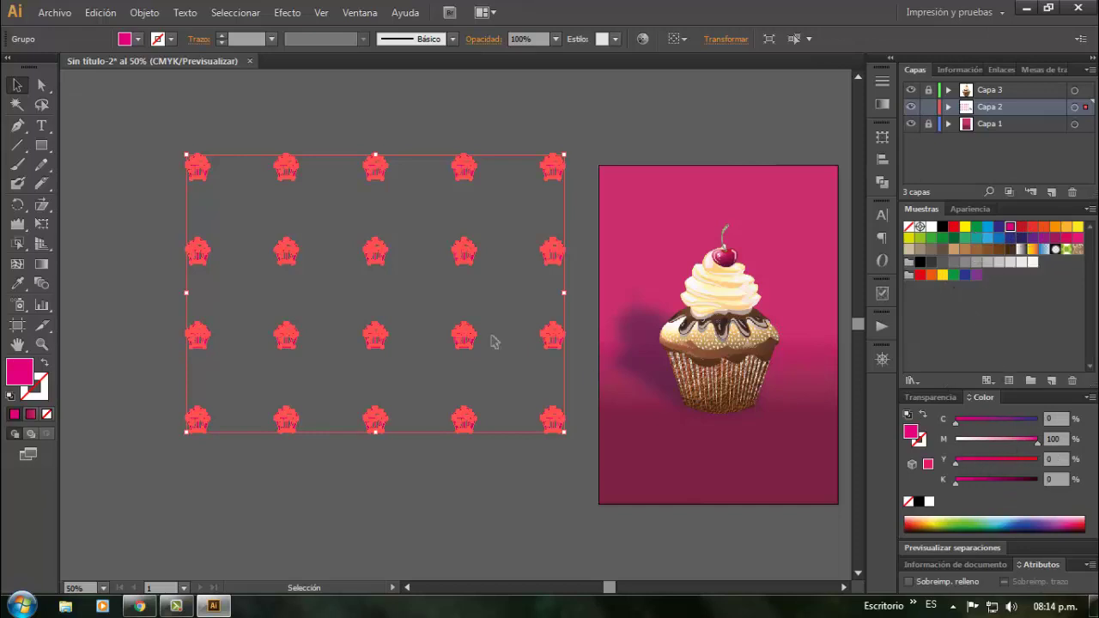
{"action": "left_click_drag", "start_coordinate": [1036, 444], "coordinate": [985, 443]}
{"action": "left_click", "coordinate": [626, 136]}
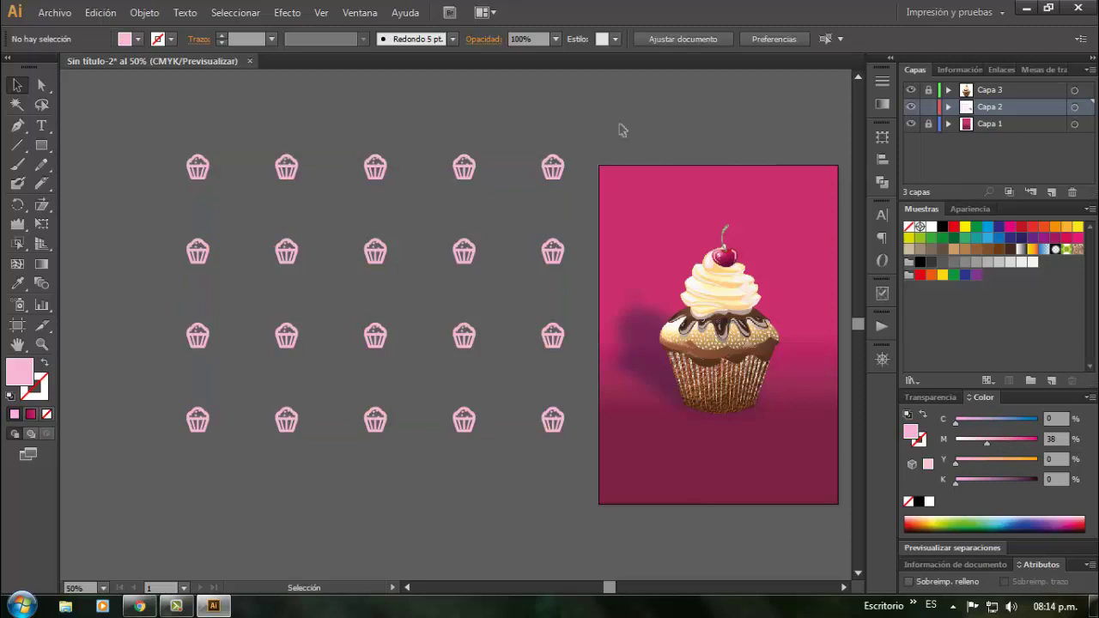
Scale the pink cupcake grid down slightly and place it over the artboard's upper part, aligned with the artboard's right edge
{"action": "left_click", "coordinate": [550, 167]}
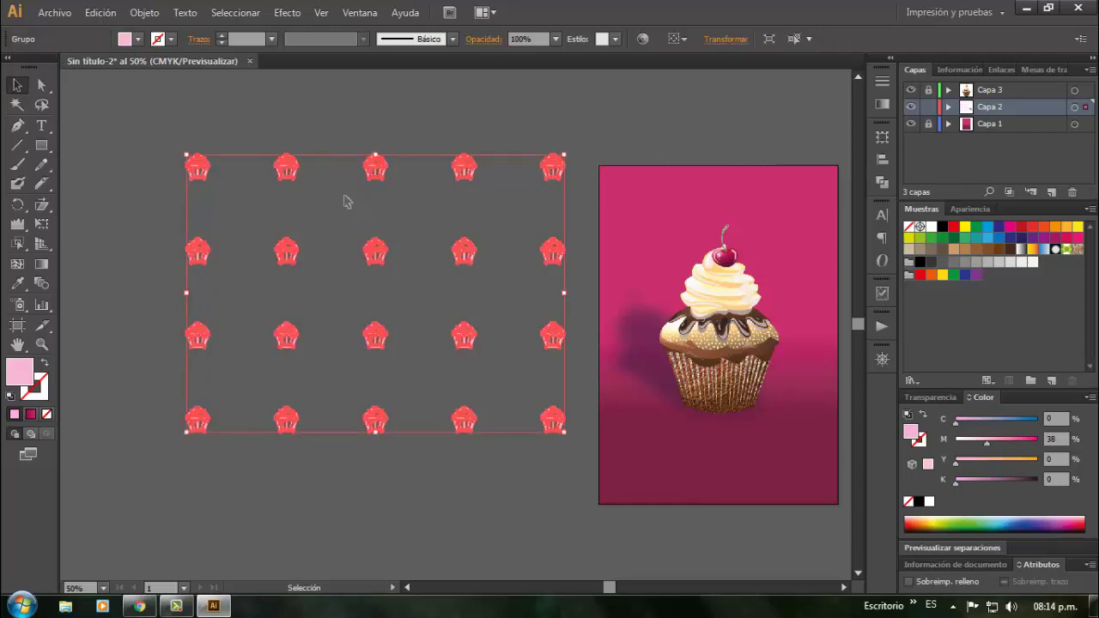
{"action": "left_click_drag", "start_coordinate": [566, 152], "coordinate": [503, 199]}
{"action": "left_click_drag", "start_coordinate": [422, 282], "coordinate": [706, 262]}
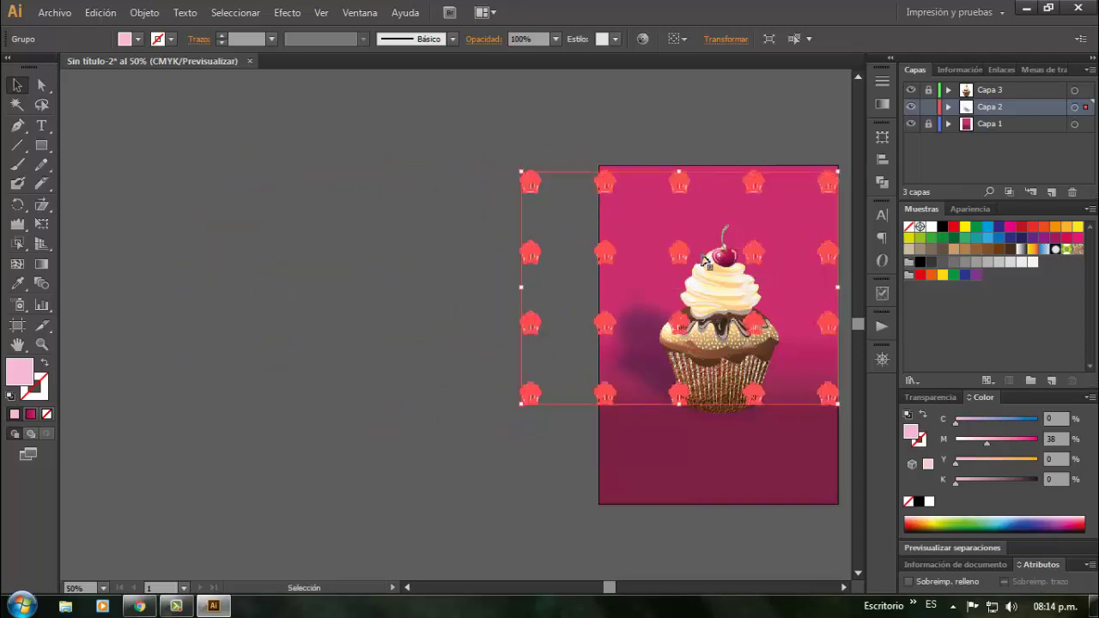
{"action": "right_click", "coordinate": [536, 181]}
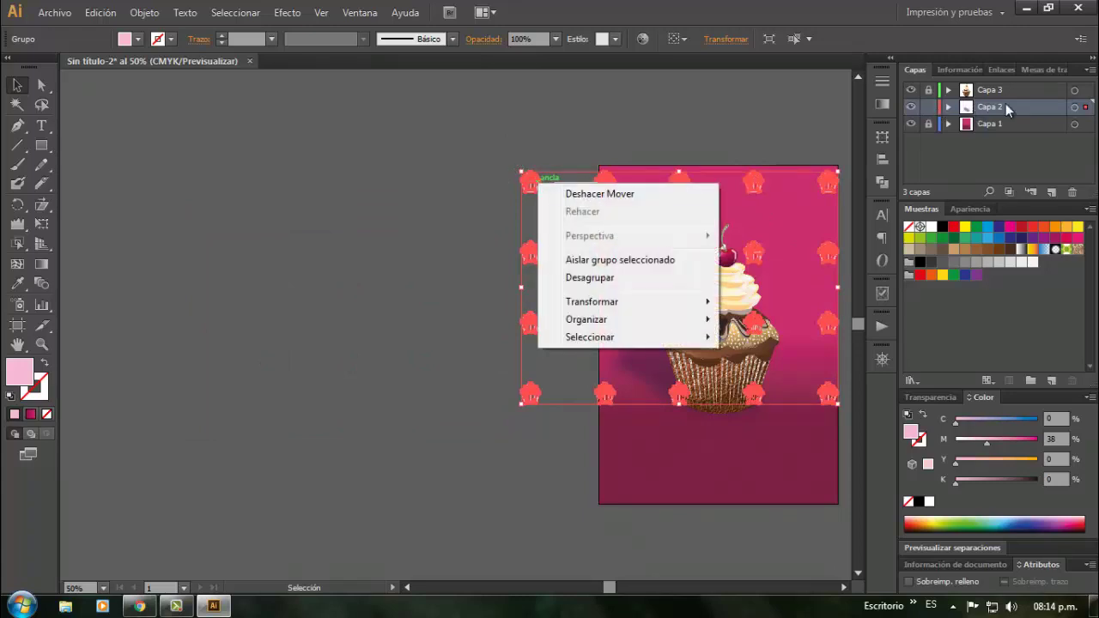
Cut the cupcake icon pattern from Capa 2 and paste it onto a new layer above Capa 3
{"action": "left_click", "coordinate": [529, 177]}
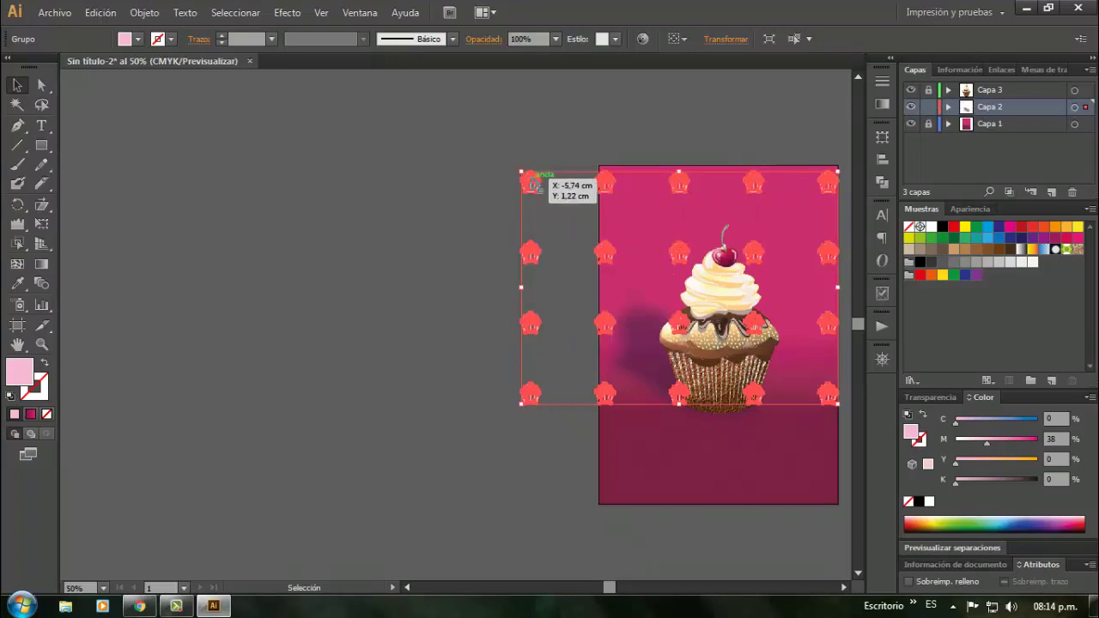
{"action": "key", "text": "ctrl+x"}
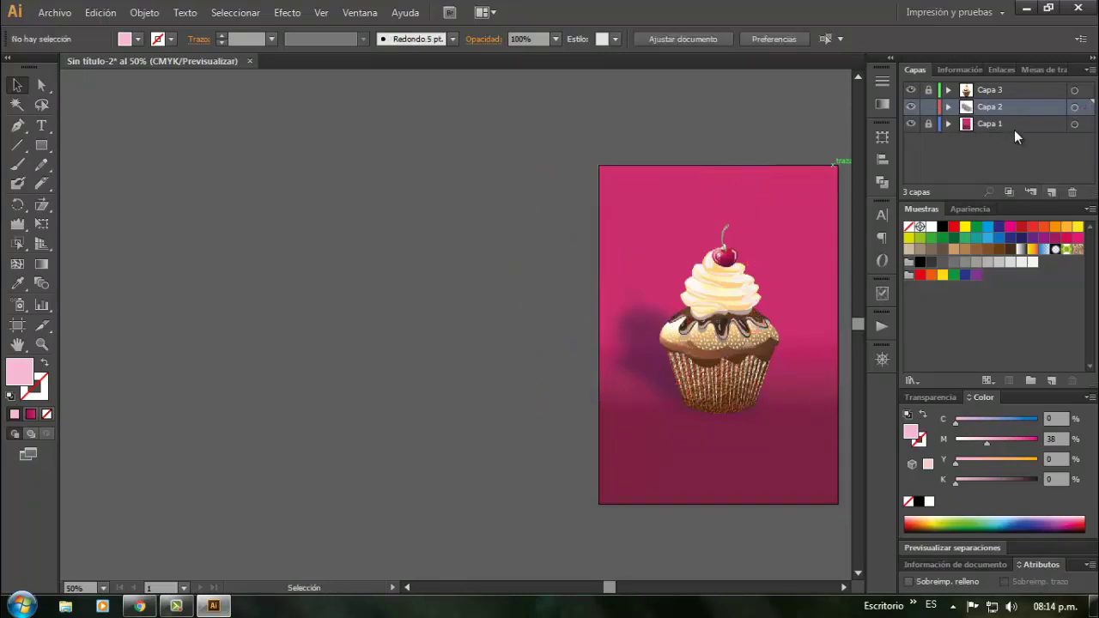
{"action": "left_click", "coordinate": [1000, 95]}
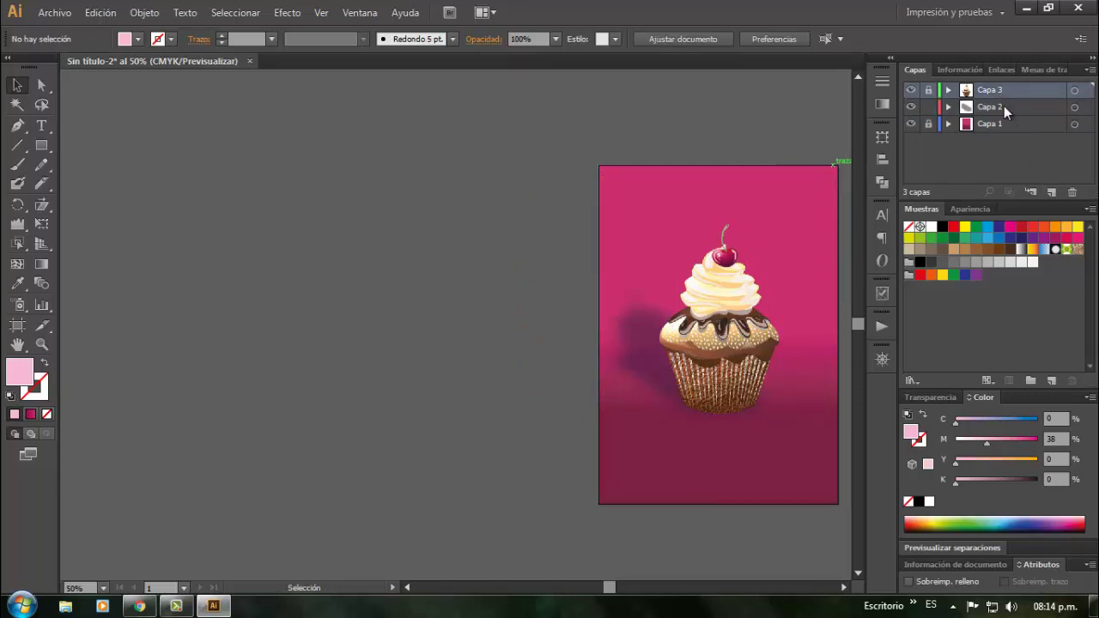
{"action": "left_click", "coordinate": [1051, 381]}
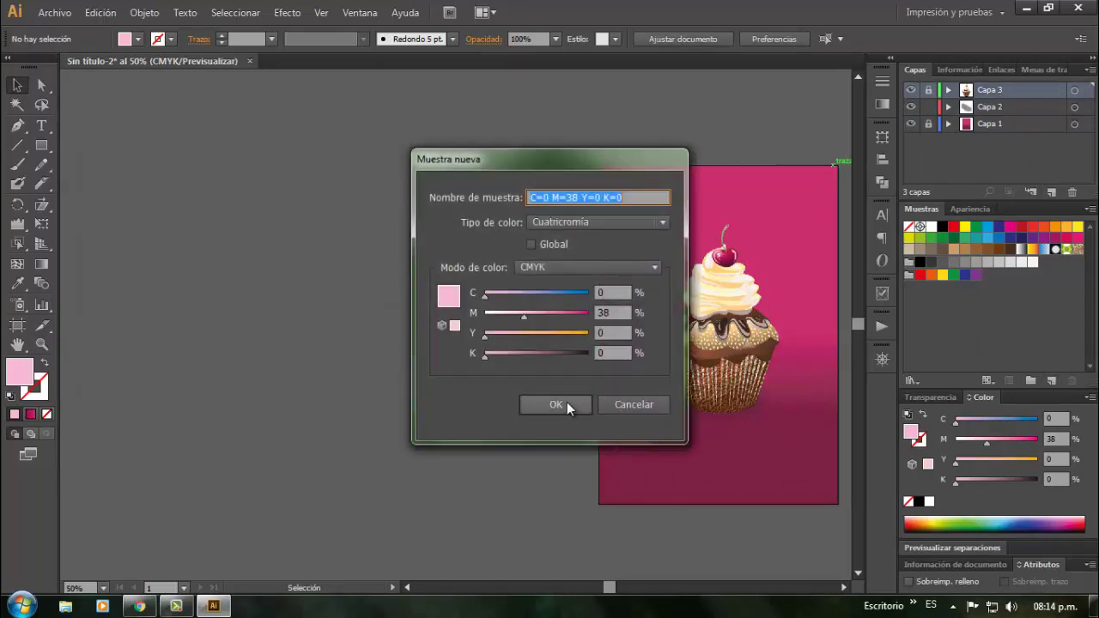
{"action": "left_click", "coordinate": [654, 406]}
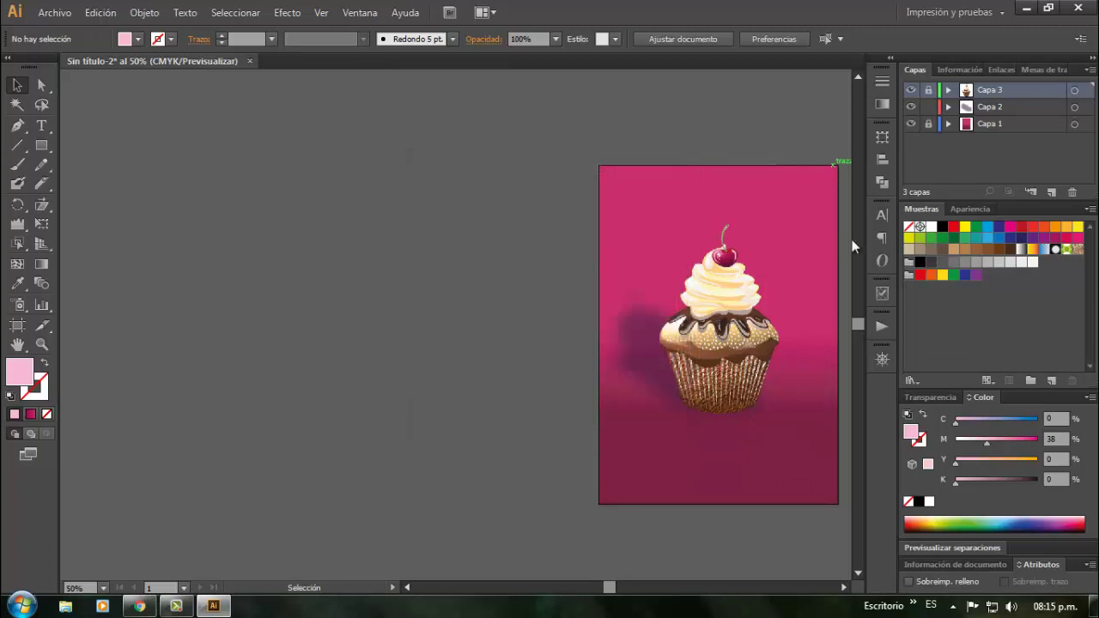
{"action": "left_click", "coordinate": [1052, 189]}
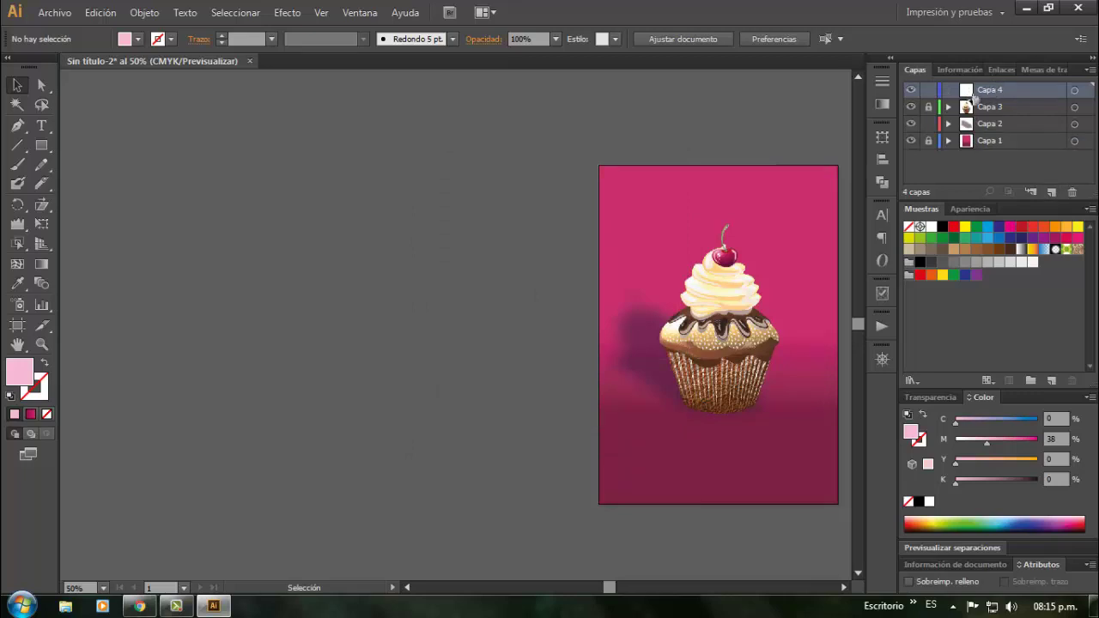
{"action": "key", "text": "a"}
{"action": "key", "text": "ctrl+v"}
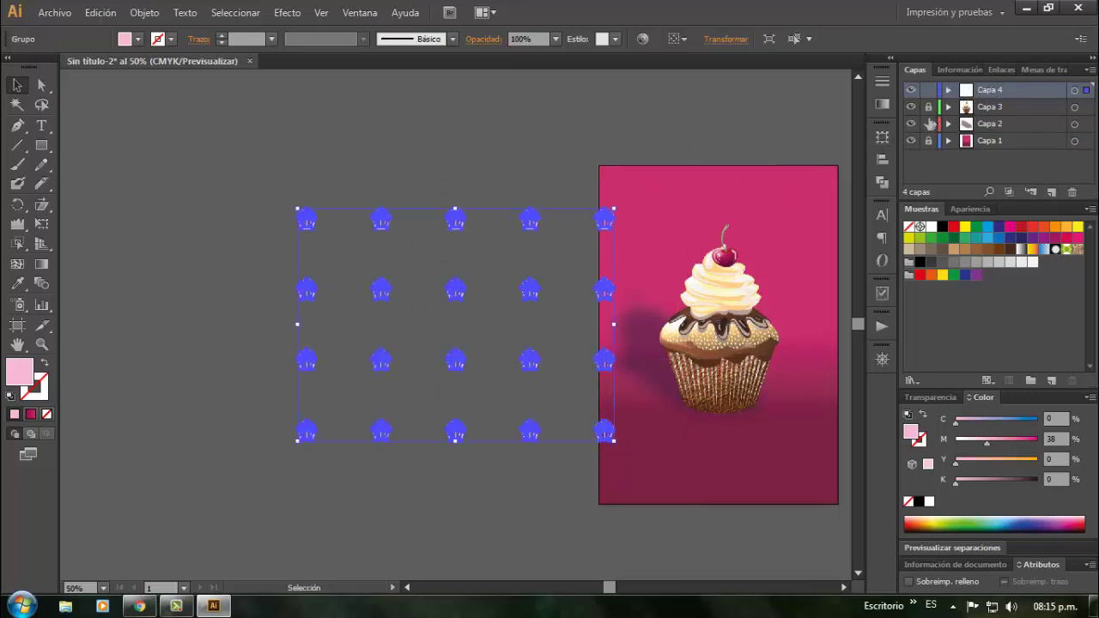
Move the pasted icon pattern toward the artboard and ungroup it into separate rows
{"action": "left_click_drag", "start_coordinate": [502, 221], "coordinate": [653, 228]}
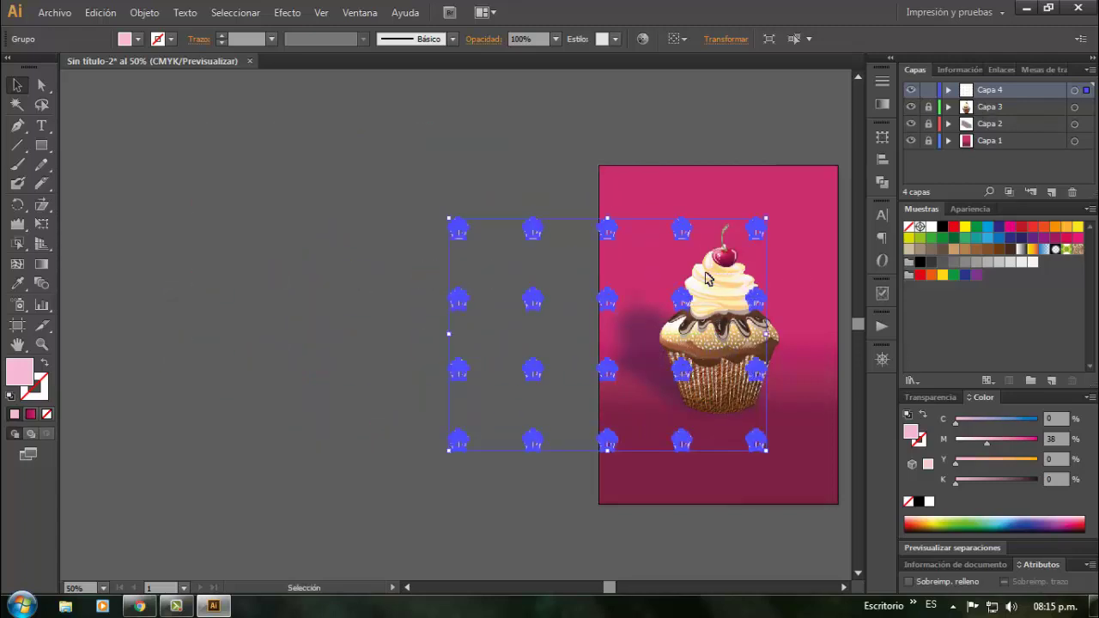
{"action": "right_click", "coordinate": [608, 230]}
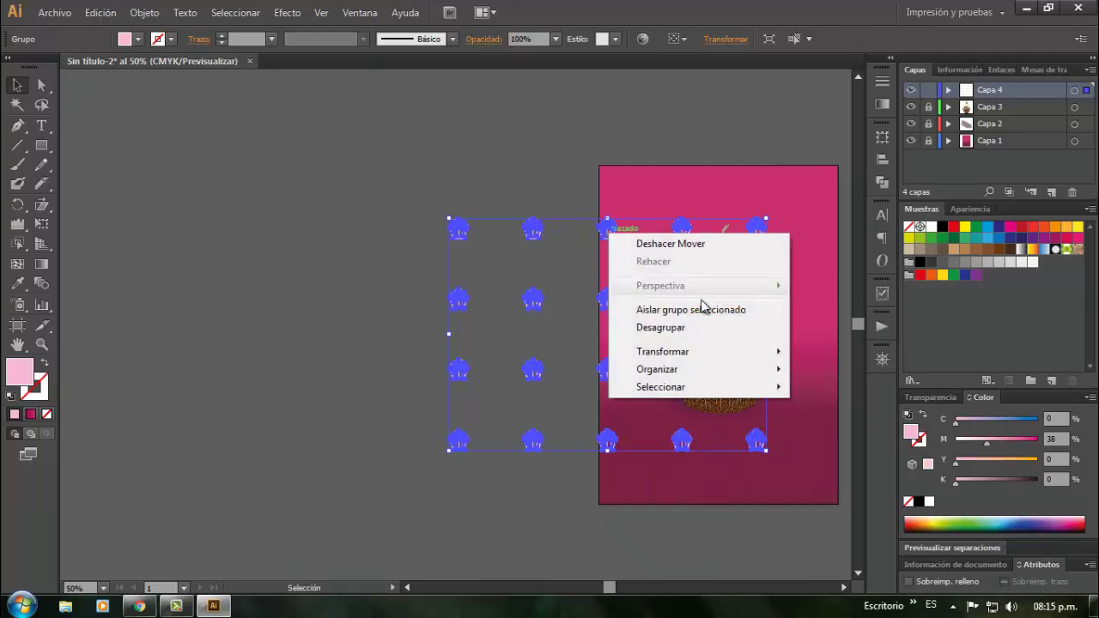
{"action": "left_click", "coordinate": [700, 329]}
{"action": "left_click", "coordinate": [425, 164]}
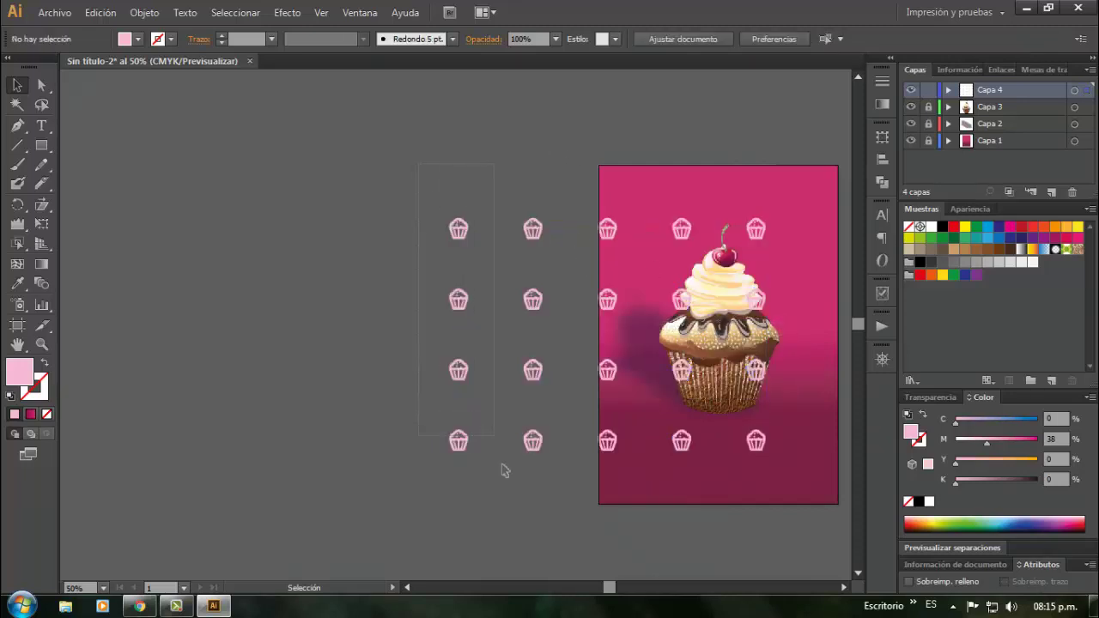
Ungroup the first and second rows of cupcake icons
{"action": "key", "text": "ctrl+a"}
{"action": "left_click", "coordinate": [486, 251]}
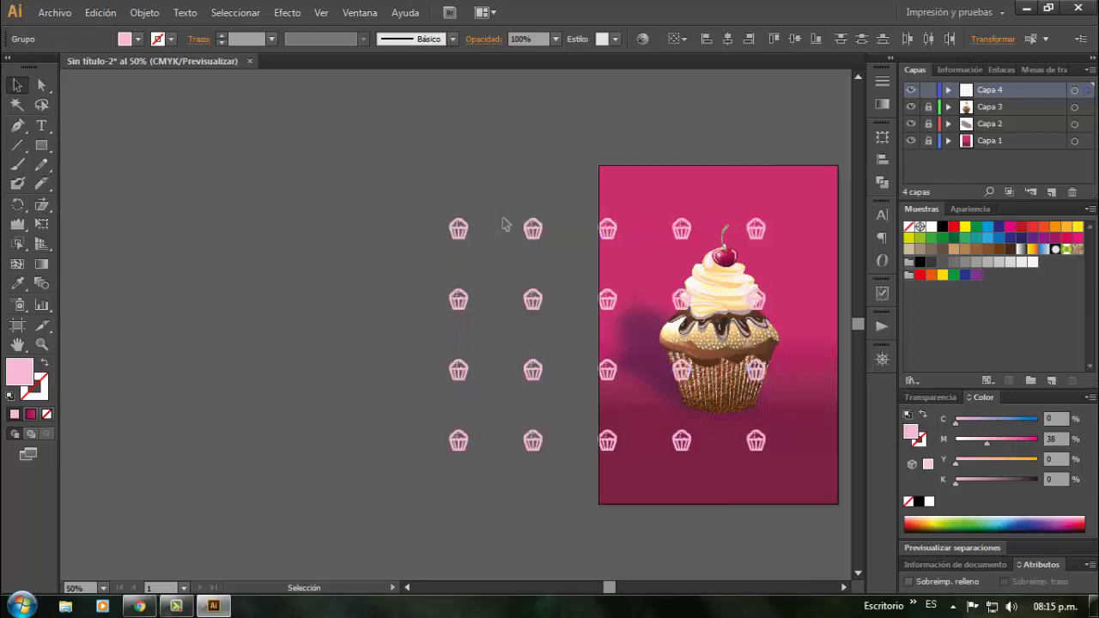
{"action": "right_click", "coordinate": [532, 228]}
{"action": "left_click", "coordinate": [511, 162]}
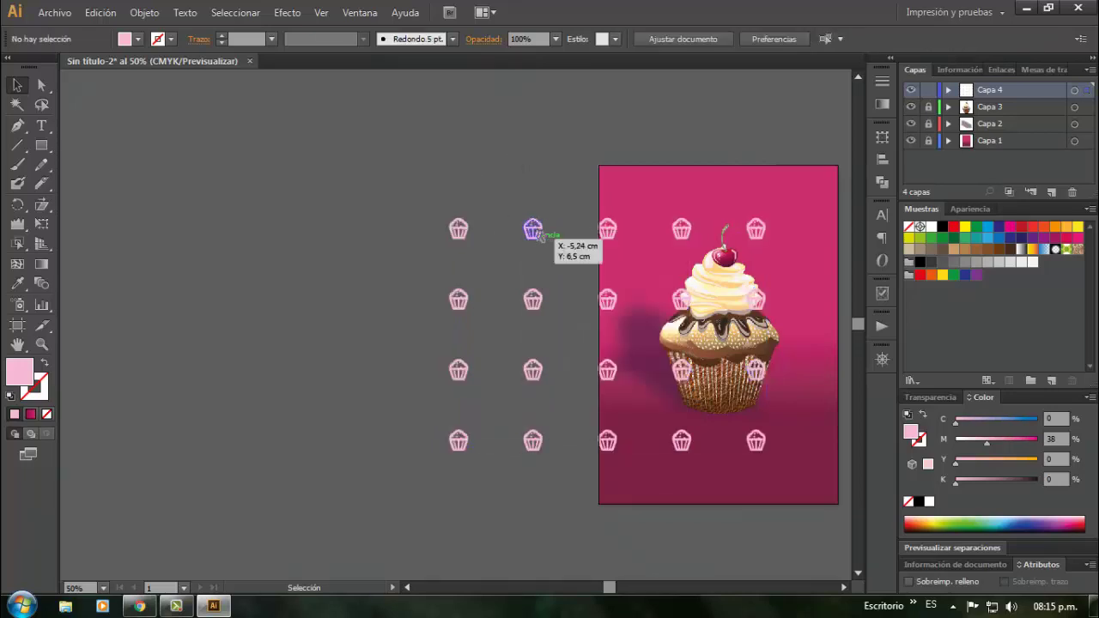
{"action": "left_click", "coordinate": [532, 228]}
{"action": "right_click", "coordinate": [532, 229]}
{"action": "left_click_drag", "start_coordinate": [532, 228], "coordinate": [532, 297]}
{"action": "right_click", "coordinate": [532, 298]}
{"action": "left_click", "coordinate": [588, 400]}
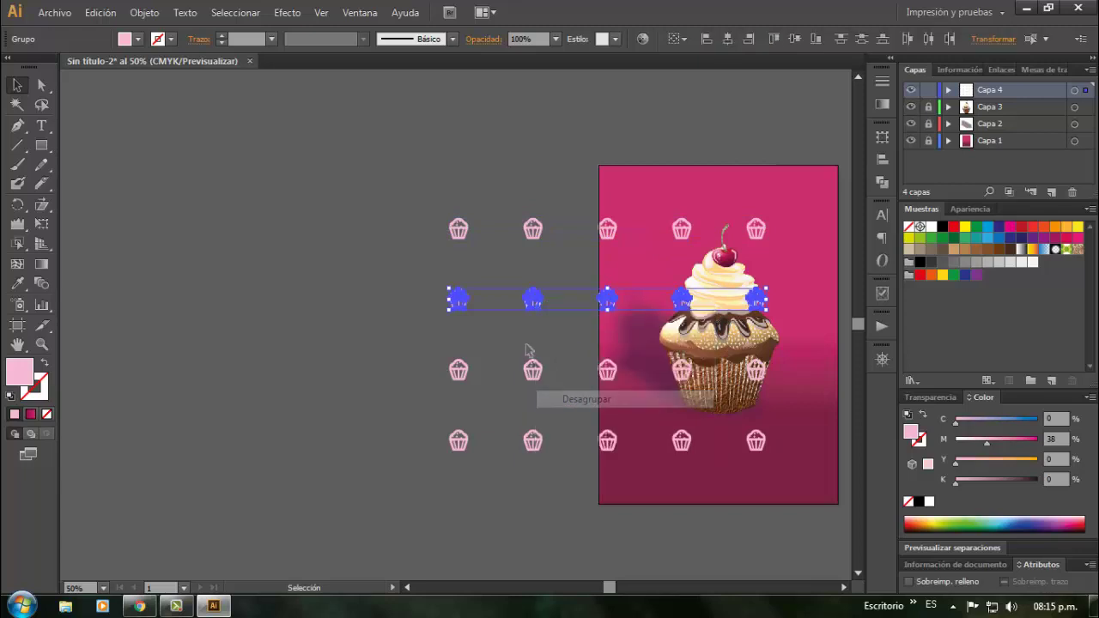
Ungroup the third row of cupcake icons
{"action": "right_click", "coordinate": [531, 369]}
{"action": "left_click", "coordinate": [588, 466]}
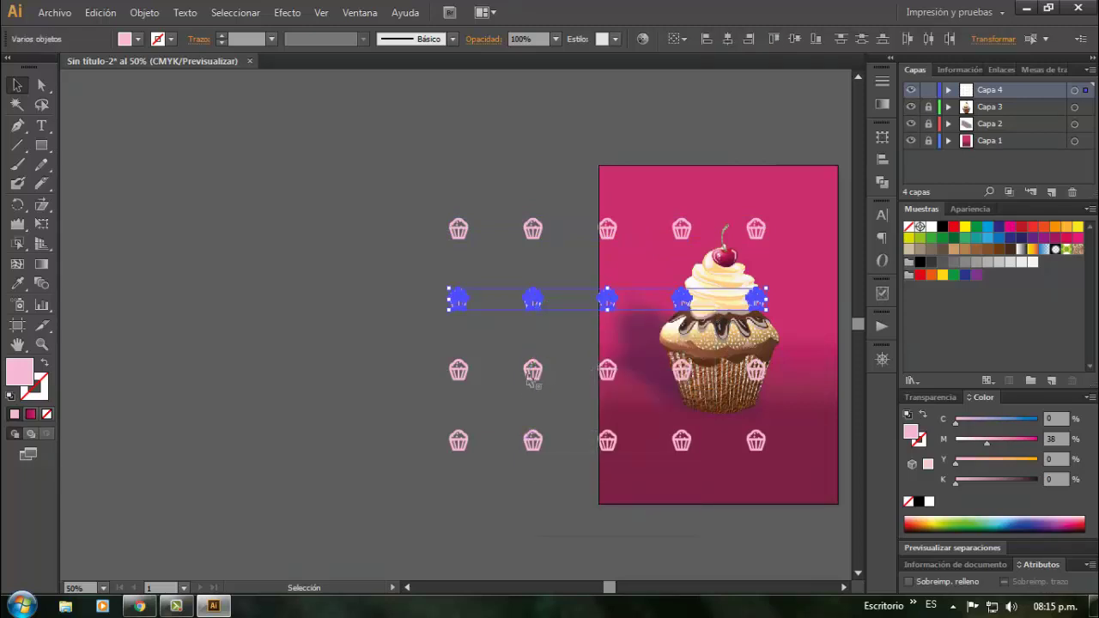
{"action": "left_click", "coordinate": [533, 370]}
{"action": "right_click", "coordinate": [531, 375]}
{"action": "left_click", "coordinate": [575, 465]}
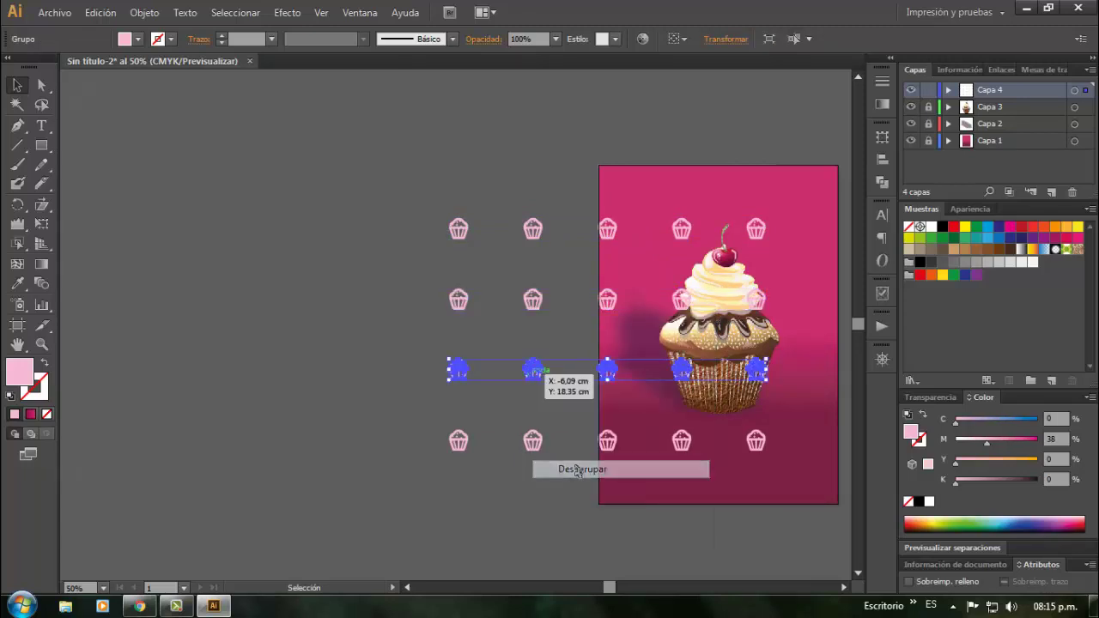
Ungroup the bottom row of cupcake icons into individual icons
{"action": "right_click", "coordinate": [533, 440]}
{"action": "left_click", "coordinate": [591, 364]}
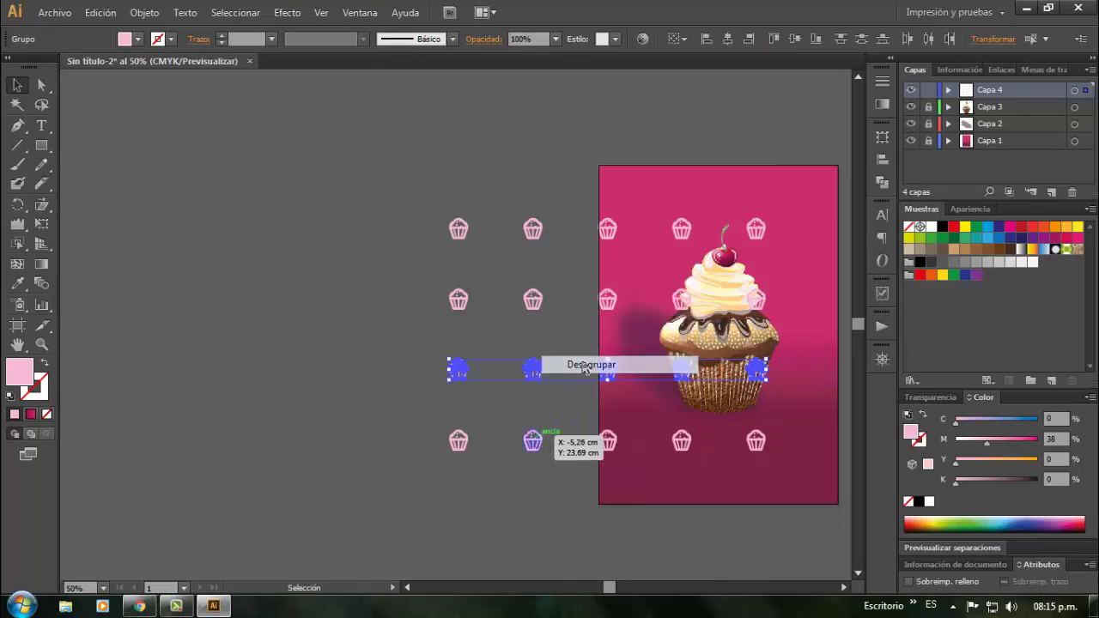
{"action": "left_click", "coordinate": [357, 221]}
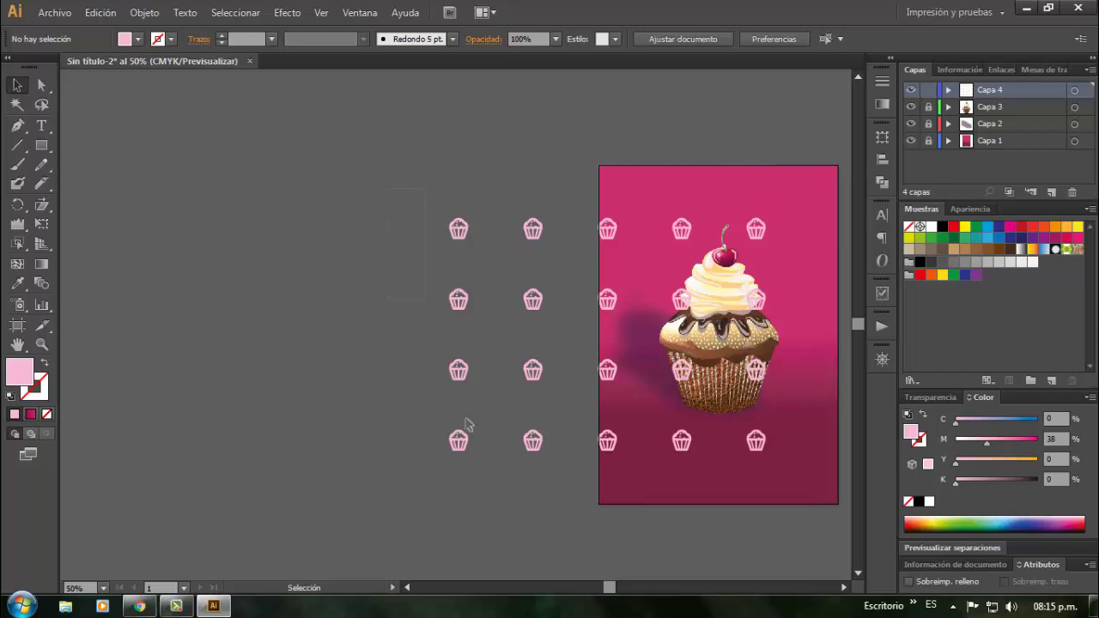
{"action": "left_click_drag", "start_coordinate": [466, 419], "coordinate": [489, 478]}
{"action": "left_click", "coordinate": [464, 481]}
{"action": "left_click", "coordinate": [539, 443]}
{"action": "right_click", "coordinate": [540, 445]}
{"action": "left_click", "coordinate": [589, 374]}
{"action": "left_click", "coordinate": [452, 453]}
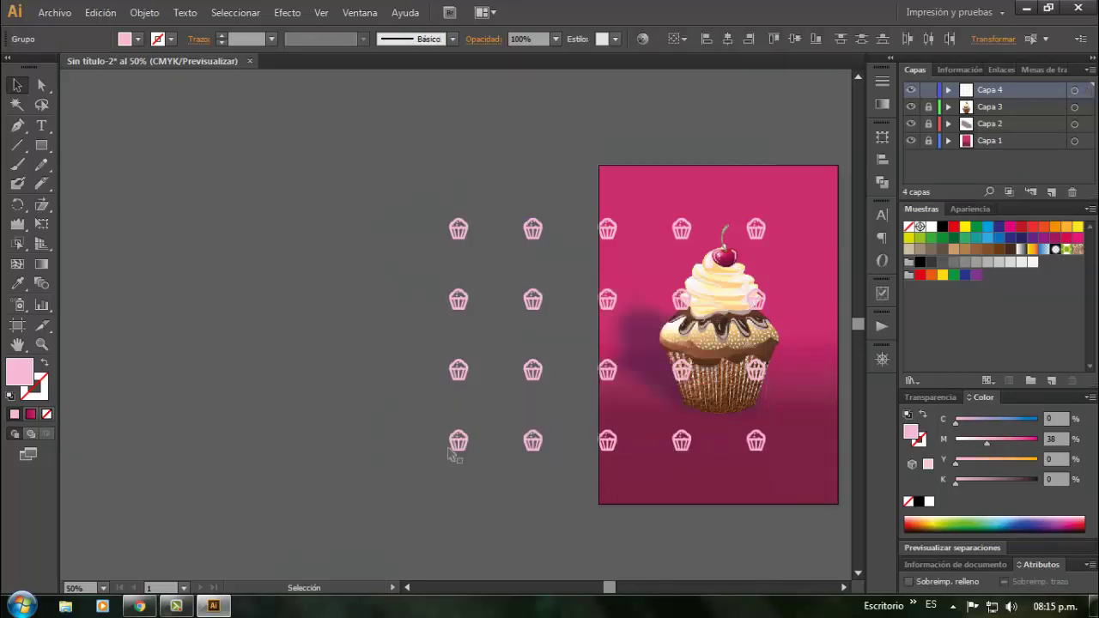
Delete the leftmost column of cupcake icons and group all the remaining icons together
{"action": "left_click_drag", "start_coordinate": [418, 160], "coordinate": [470, 496]}
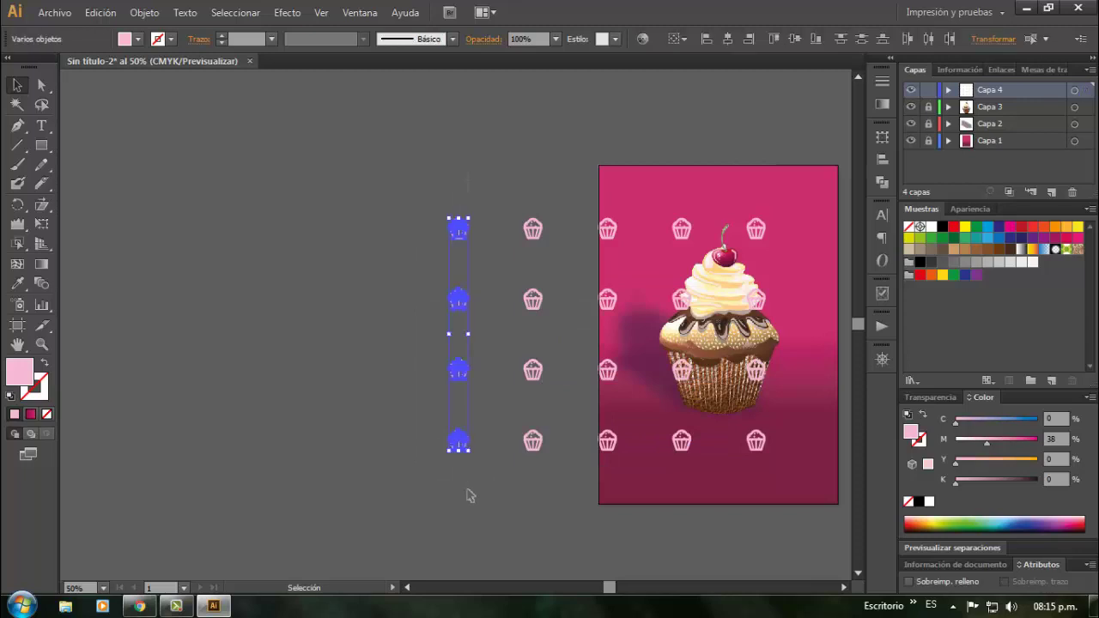
{"action": "key", "text": "Delete"}
{"action": "left_click_drag", "start_coordinate": [422, 159], "coordinate": [783, 468]}
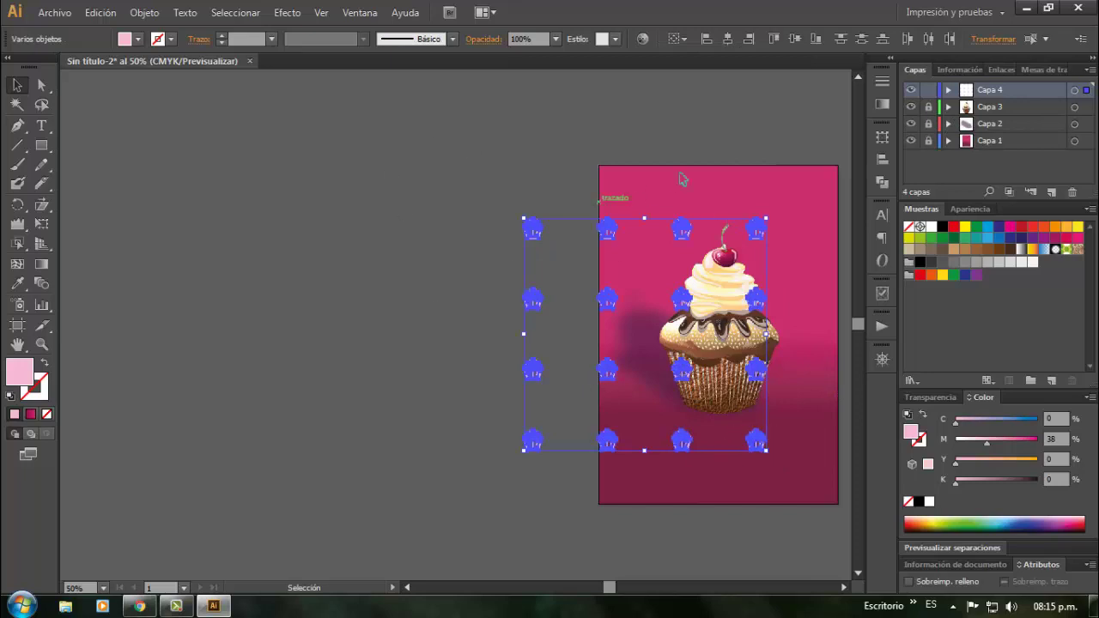
{"action": "key", "text": "ctrl+g"}
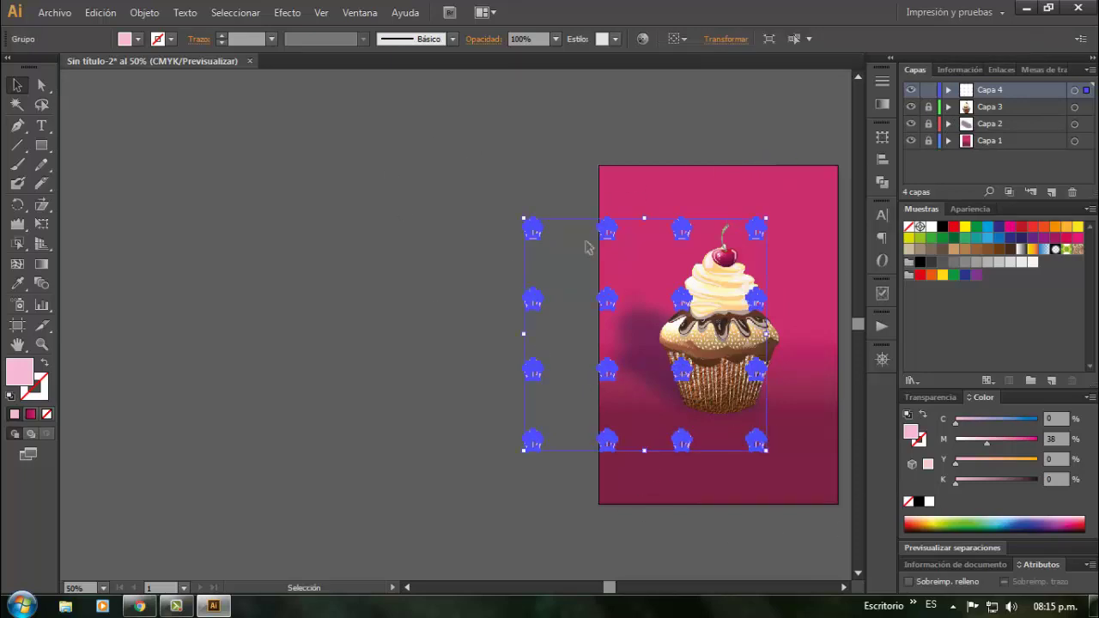
Move the icon group over the pink background, scale it down slightly, and center it within the artboard's width
{"action": "left_click_drag", "start_coordinate": [670, 239], "coordinate": [759, 187]}
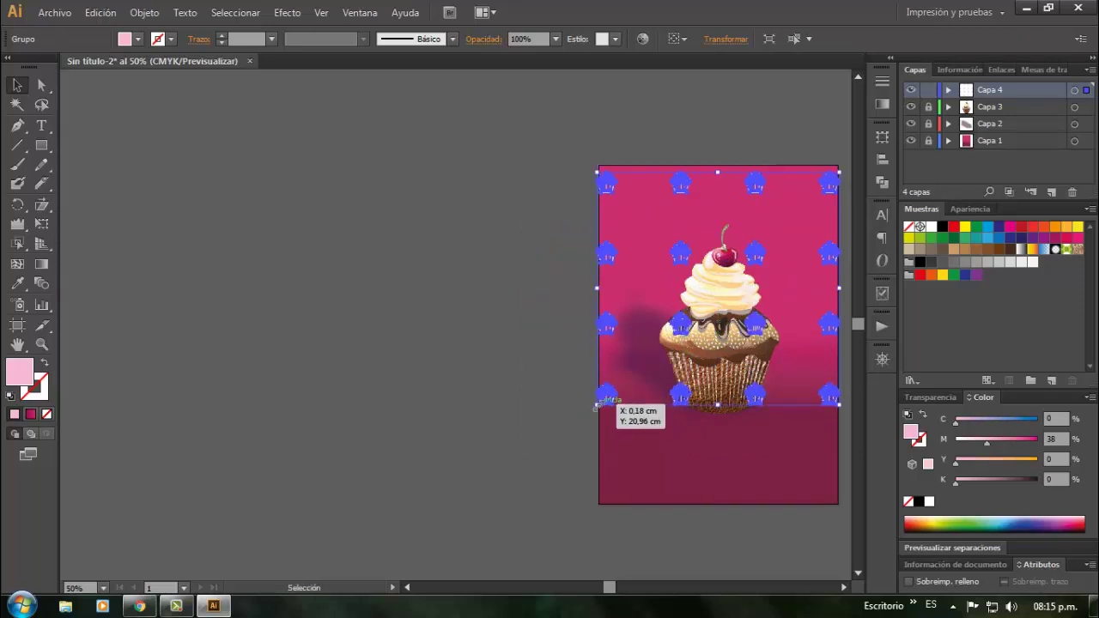
{"action": "left_click_drag", "start_coordinate": [605, 396], "coordinate": [608, 393]}
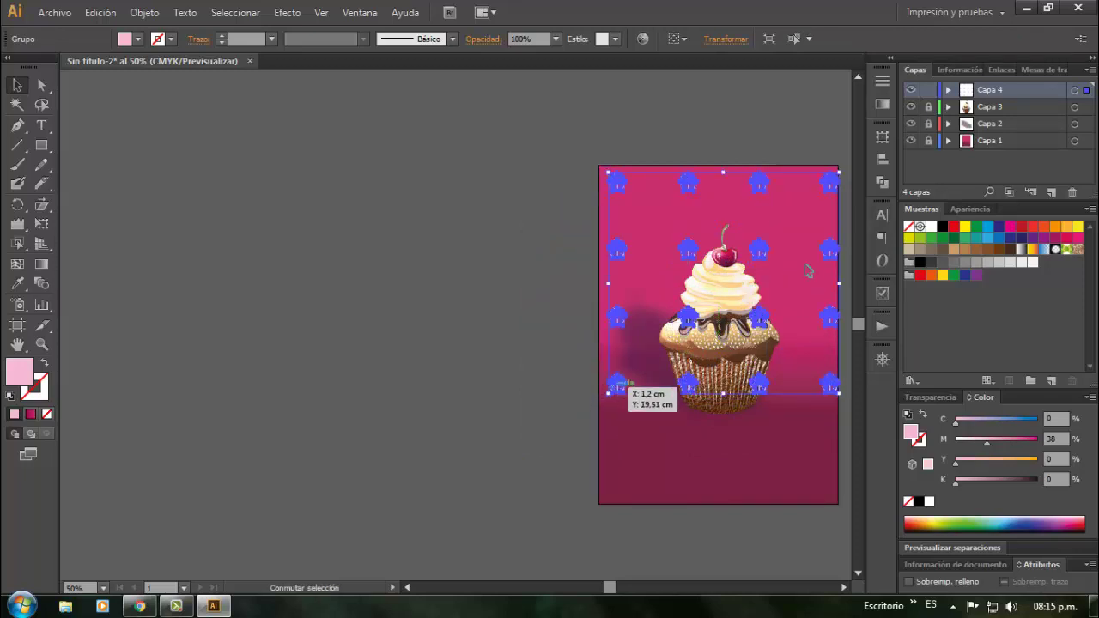
{"action": "left_click_drag", "start_coordinate": [758, 185], "coordinate": [783, 238]}
{"action": "left_click", "coordinate": [733, 105]}
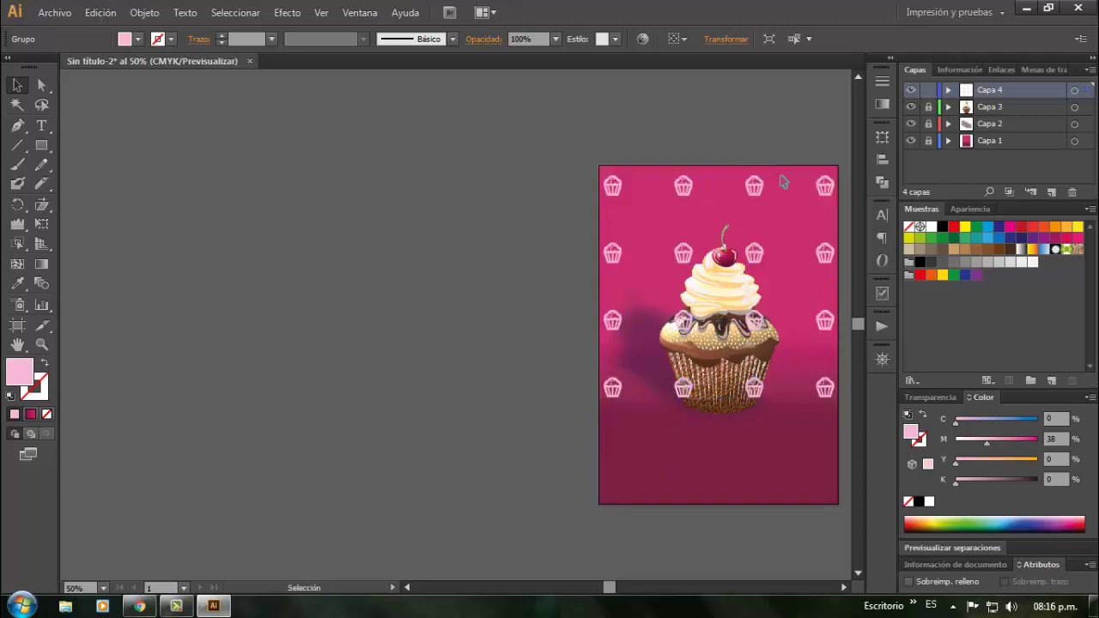
Set the opacity of the cupcake icon group to 30%
{"action": "left_click", "coordinate": [758, 183]}
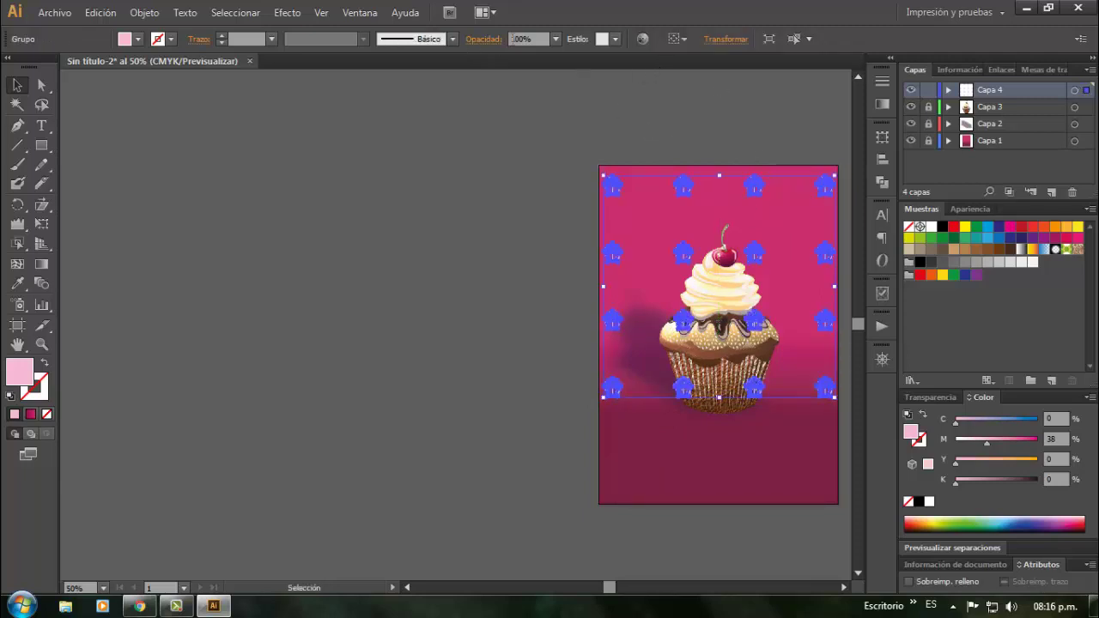
{"action": "left_click", "coordinate": [556, 39]}
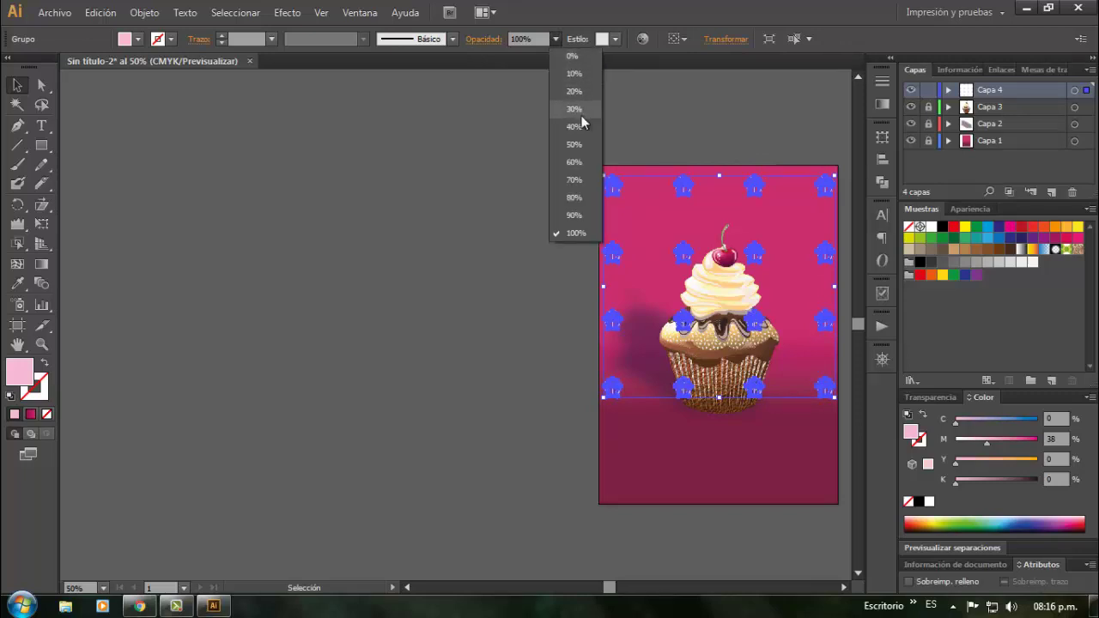
{"action": "left_click", "coordinate": [576, 111]}
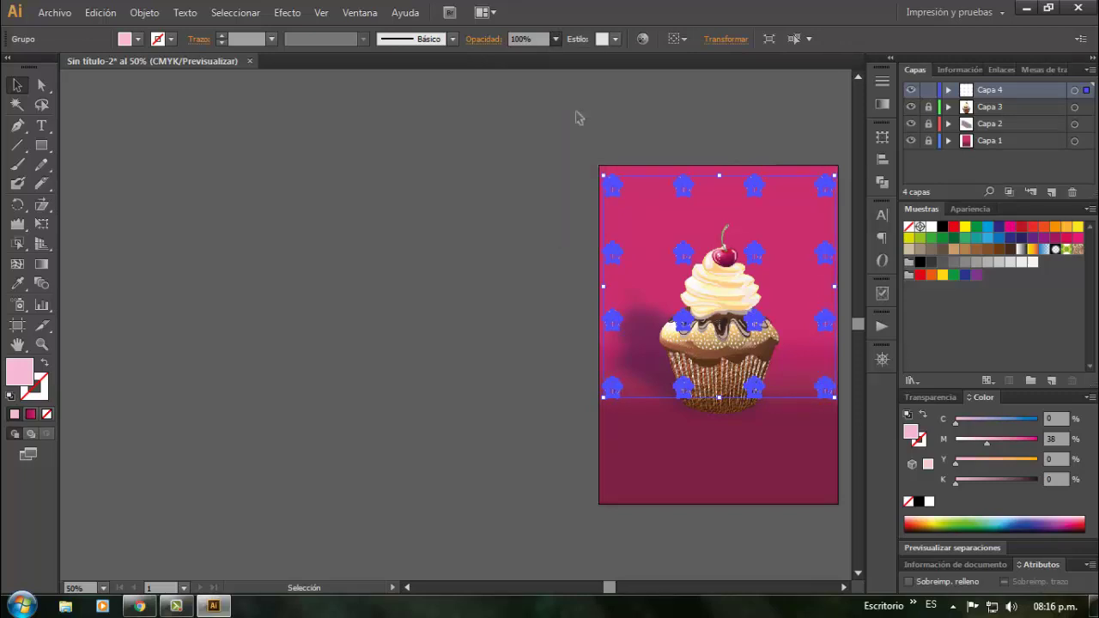
{"action": "left_click", "coordinate": [510, 223]}
Place layer Capa 4 between Capa 2 and Capa 1 so the icons sit behind the cupcake
{"action": "left_click", "coordinate": [752, 183]}
{"action": "left_click_drag", "start_coordinate": [990, 97], "coordinate": [993, 137]}
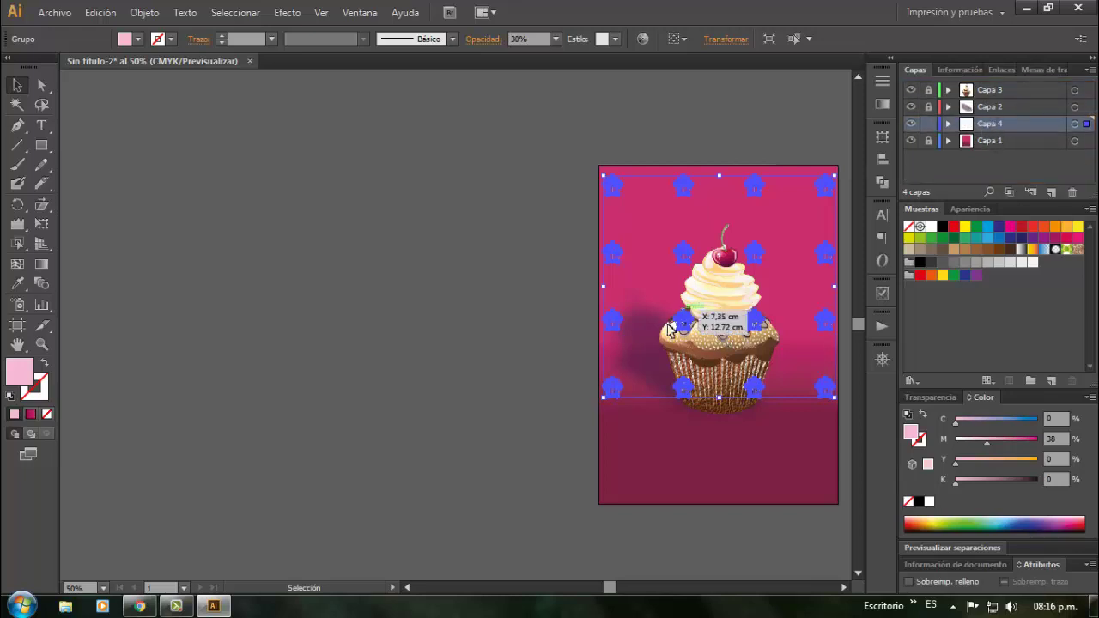
{"action": "left_click", "coordinate": [580, 330]}
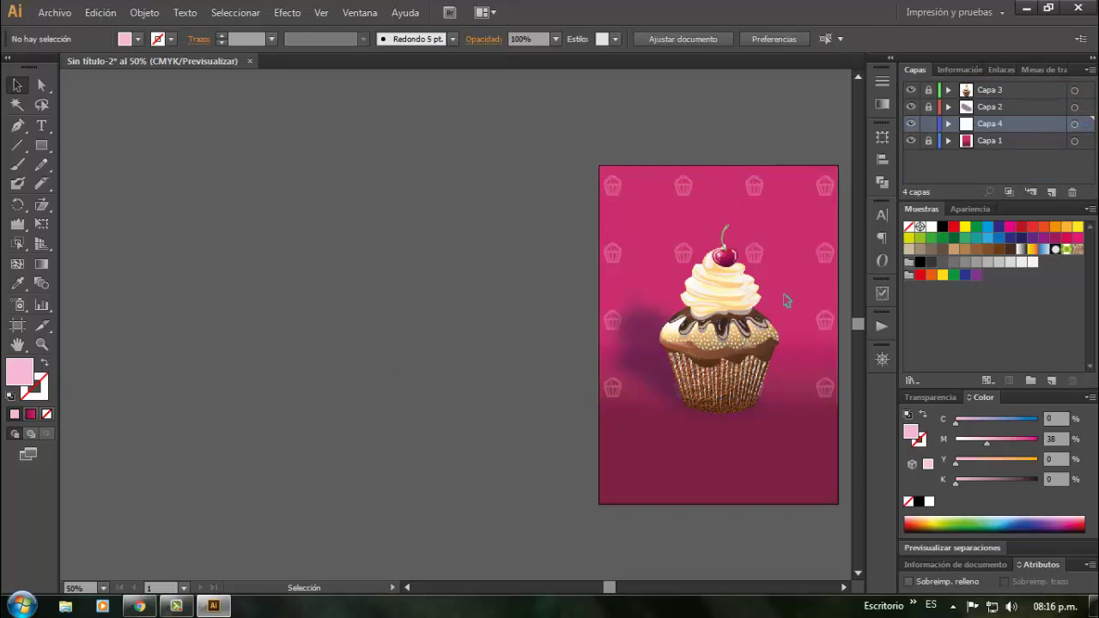
Ungroup the cupcake icon pattern on Capa 4
{"action": "left_click", "coordinate": [830, 253]}
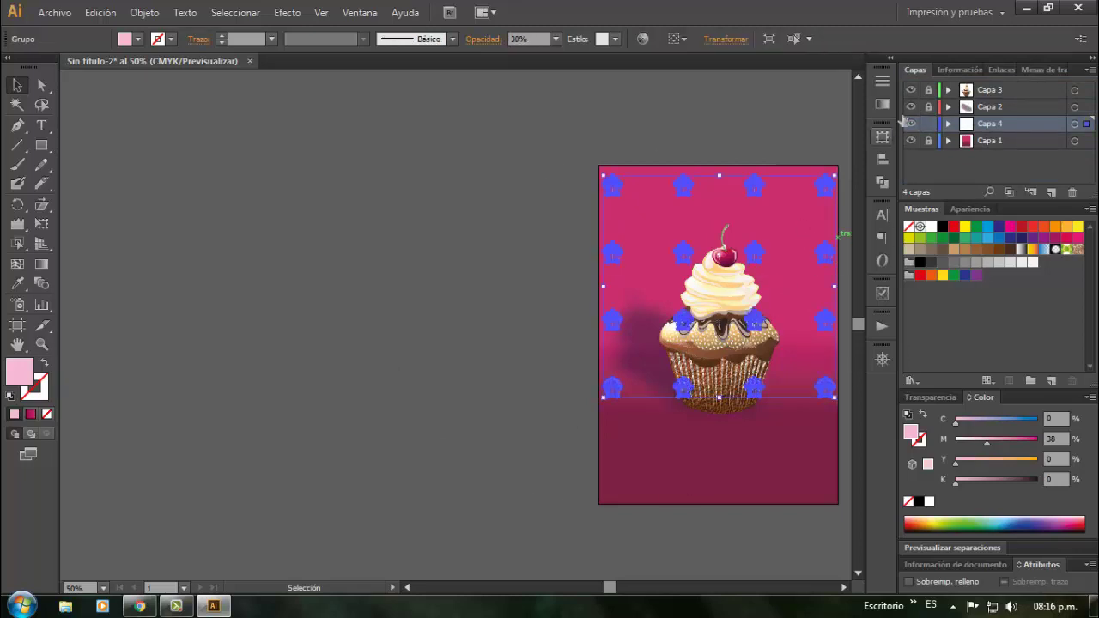
{"action": "left_click", "coordinate": [930, 125]}
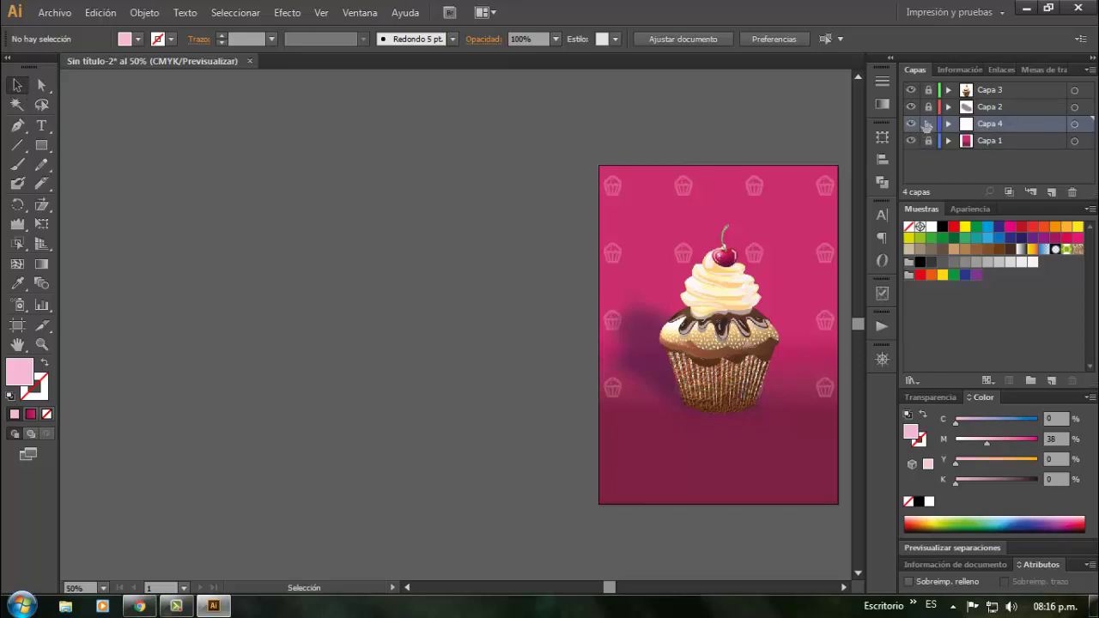
{"action": "left_click", "coordinate": [614, 387]}
{"action": "right_click", "coordinate": [614, 387]}
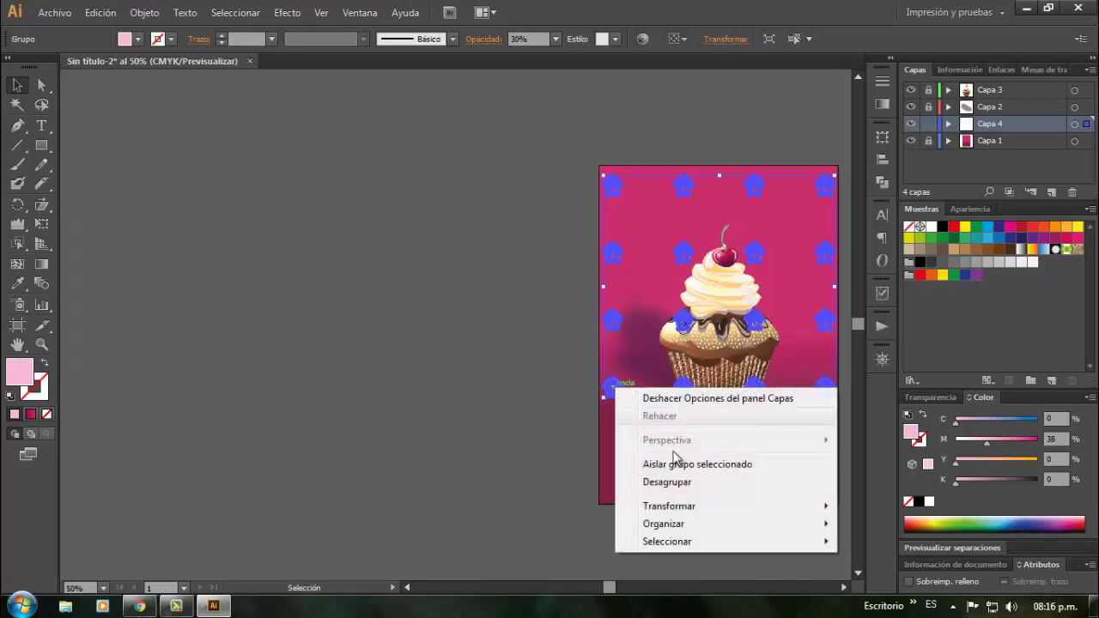
{"action": "left_click", "coordinate": [678, 483]}
Delete the two bottom-row icons that lie behind the large cupcake's wrapper
{"action": "left_click", "coordinate": [683, 388]}
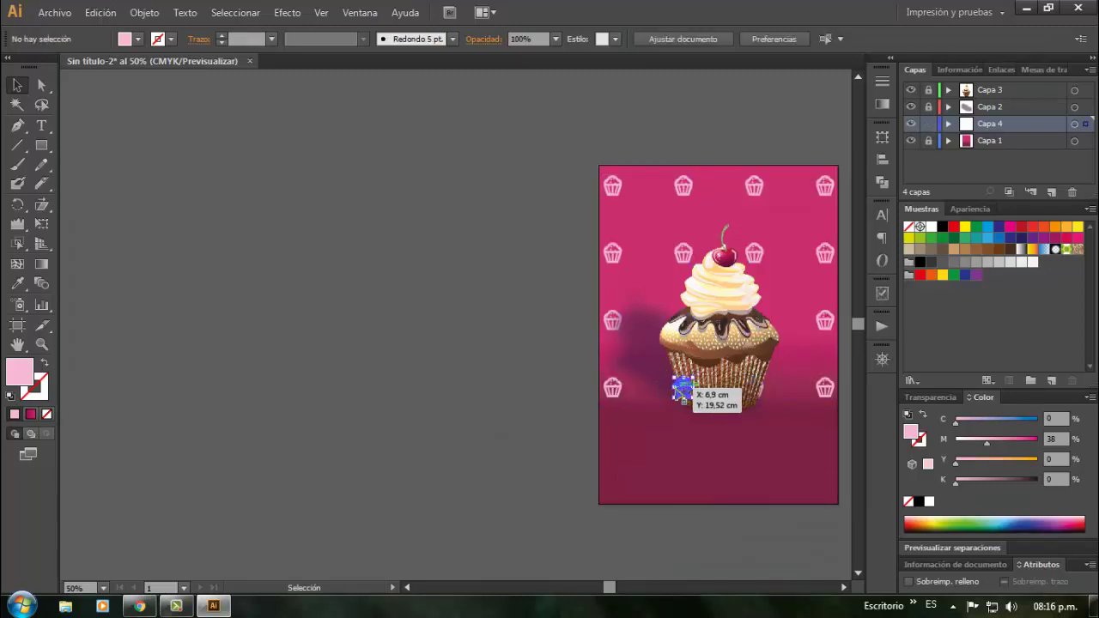
{"action": "key", "text": "Delete"}
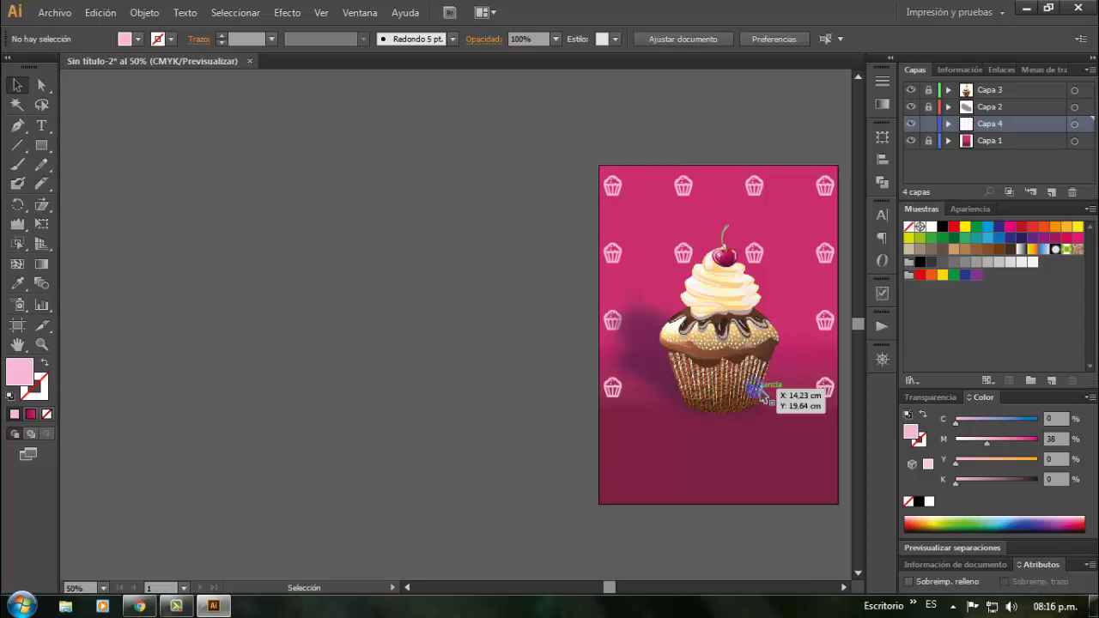
{"action": "left_click", "coordinate": [763, 390]}
{"action": "key", "text": "Delete"}
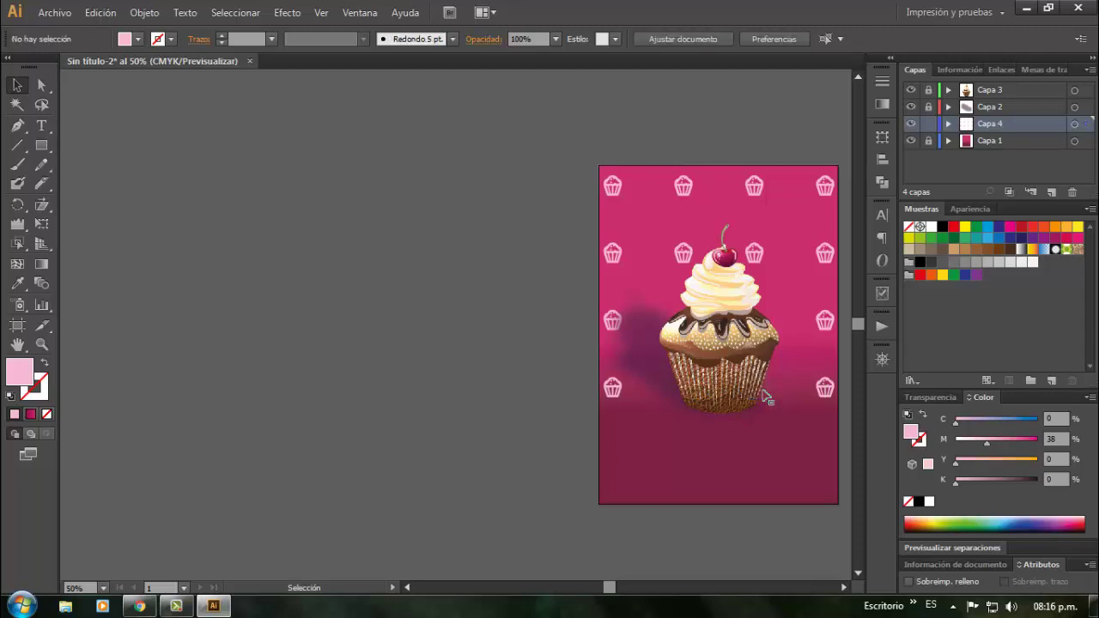
Delete the two remaining bottom-row cupcake icons near the poster's side edges
{"action": "left_click", "coordinate": [612, 387]}
{"action": "left_click_drag", "start_coordinate": [612, 387], "coordinate": [833, 395]}
{"action": "left_click", "coordinate": [831, 391]}
{"action": "key", "text": "Delete"}
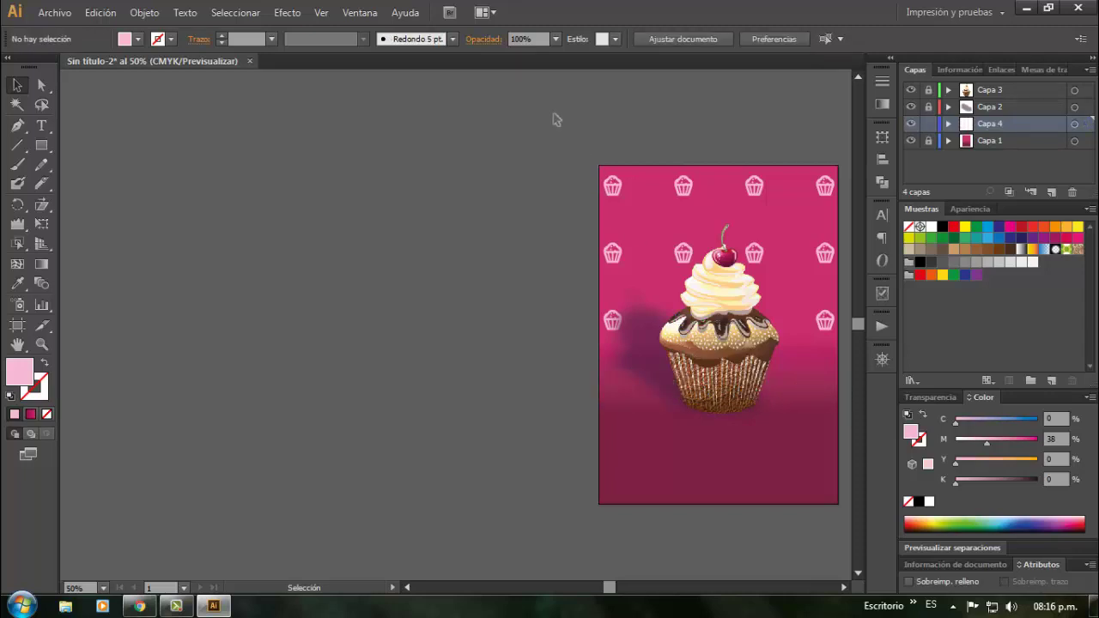
Group the remaining three rows of cupcake icons on Capa 4
{"action": "left_click_drag", "start_coordinate": [557, 118], "coordinate": [770, 405]}
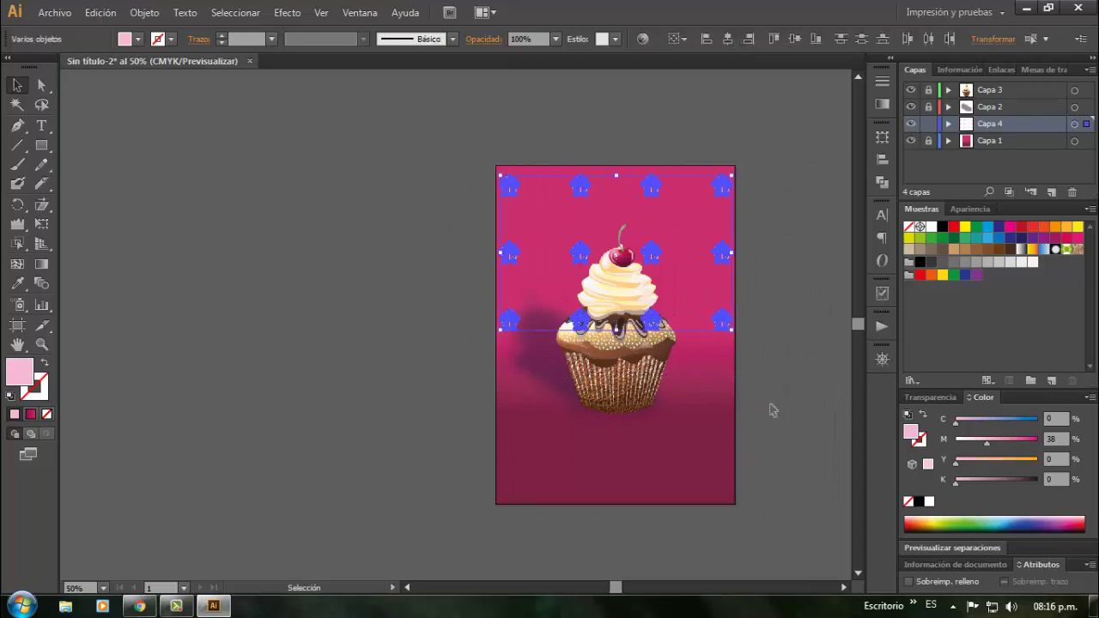
{"action": "key", "text": "ctrl+g"}
{"action": "left_click", "coordinate": [759, 346]}
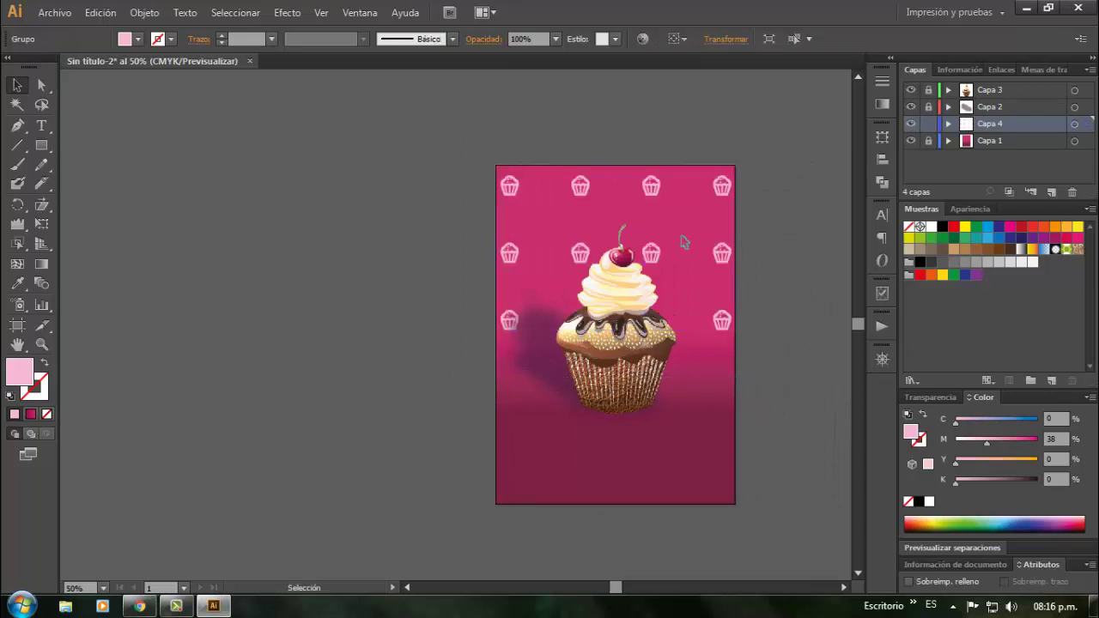
{"action": "left_click", "coordinate": [653, 262]}
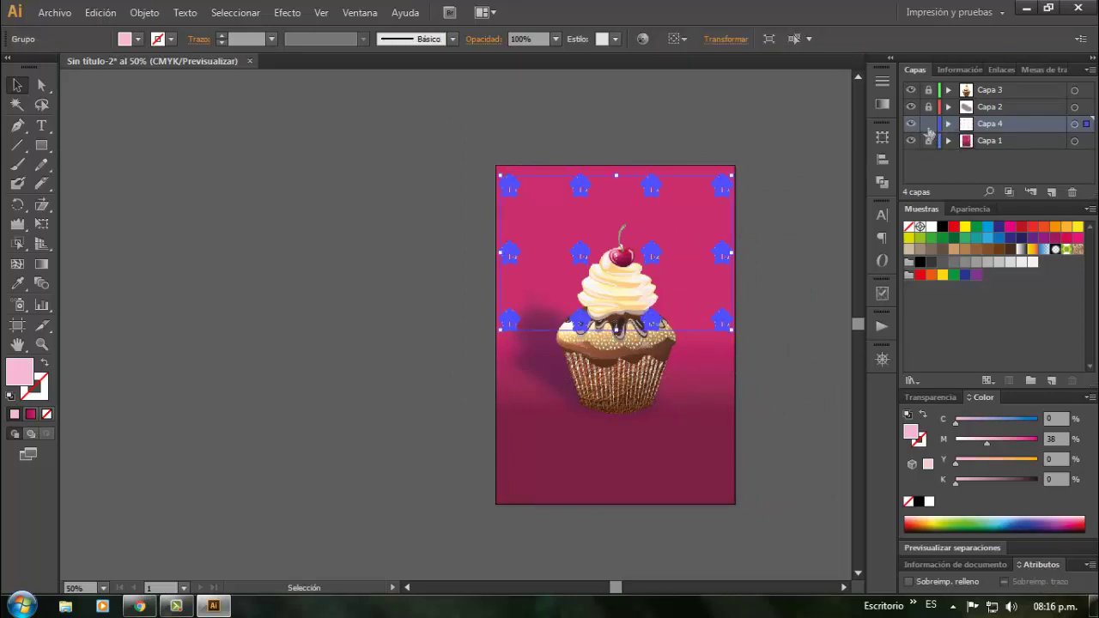
{"action": "left_click", "coordinate": [928, 125]}
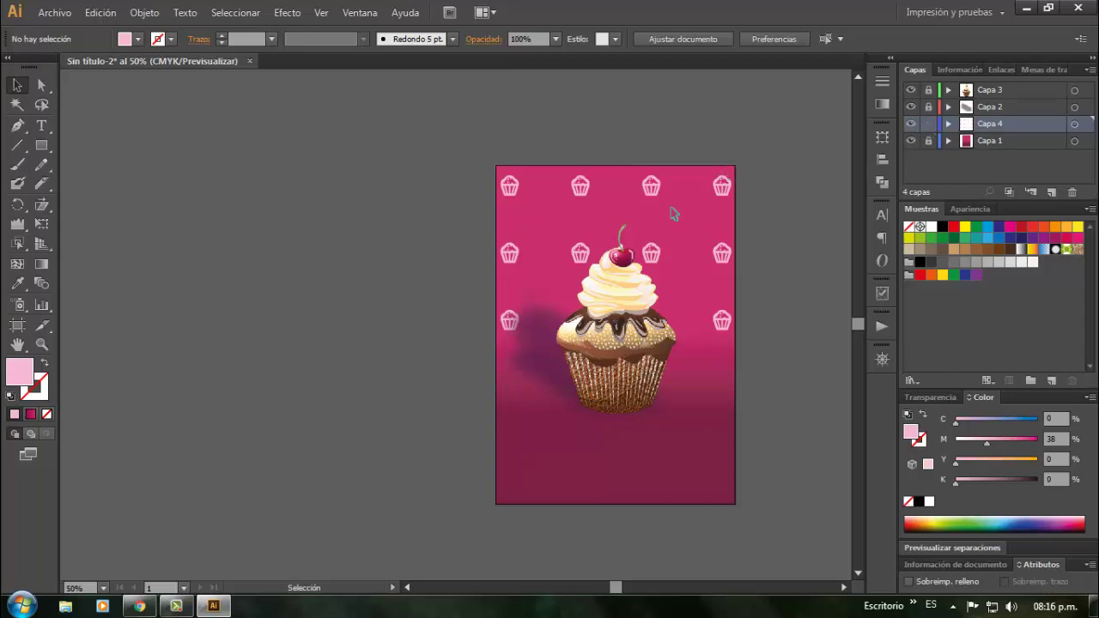
Set the opacity of the grouped cupcake icons to 30% and lock layer Capa 4
{"action": "left_click", "coordinate": [651, 183]}
{"action": "left_click", "coordinate": [556, 39]}
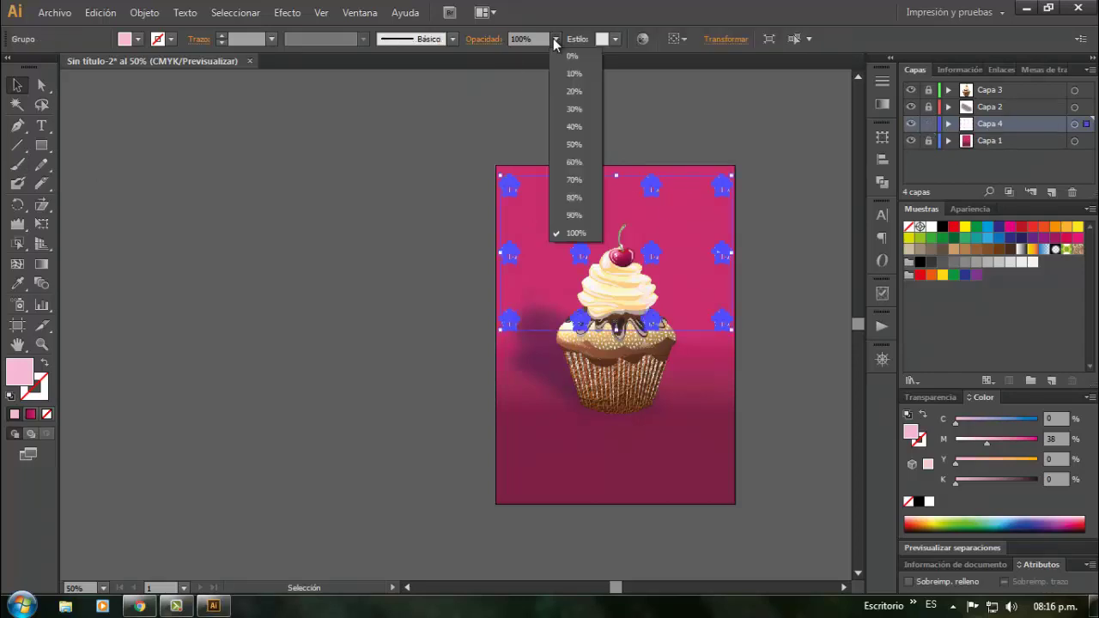
{"action": "left_click", "coordinate": [577, 111]}
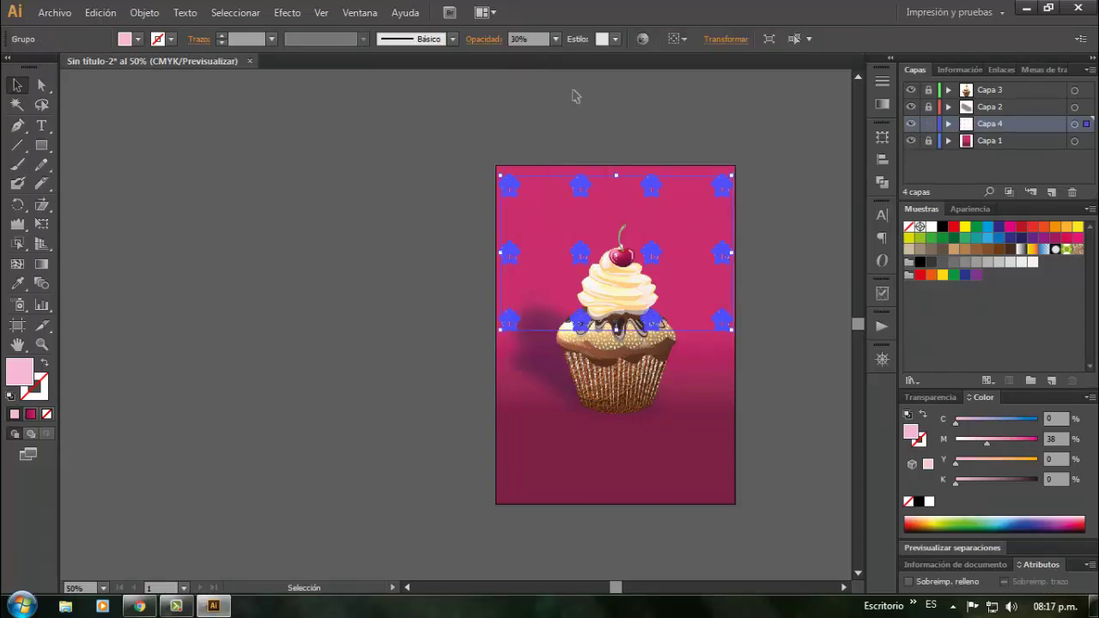
{"action": "left_click", "coordinate": [519, 104]}
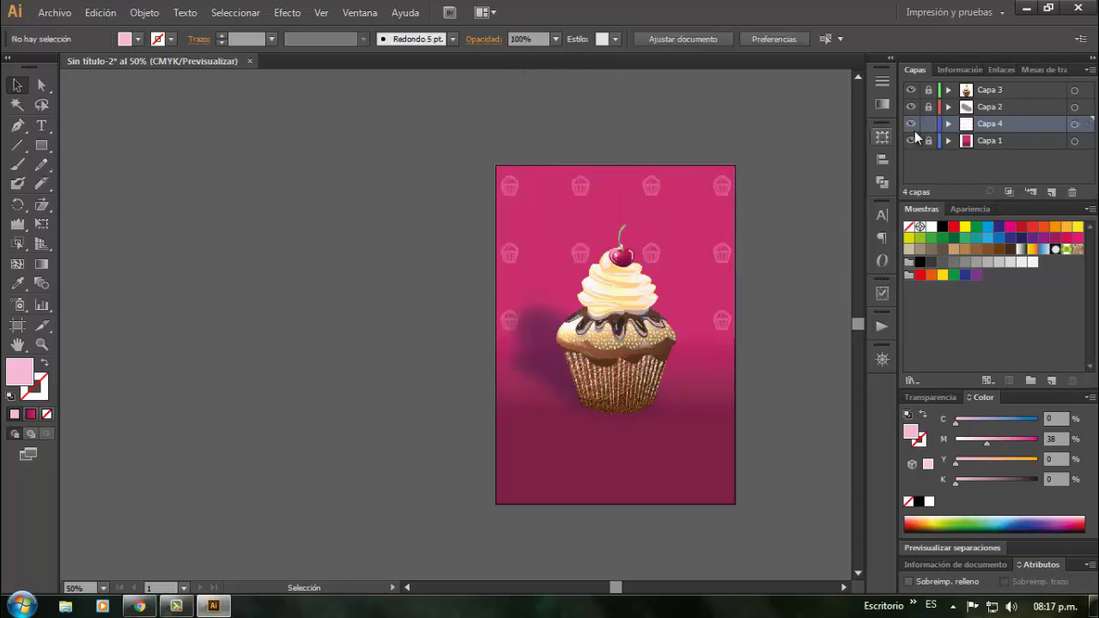
{"action": "left_click_drag", "start_coordinate": [445, 137], "coordinate": [802, 427]}
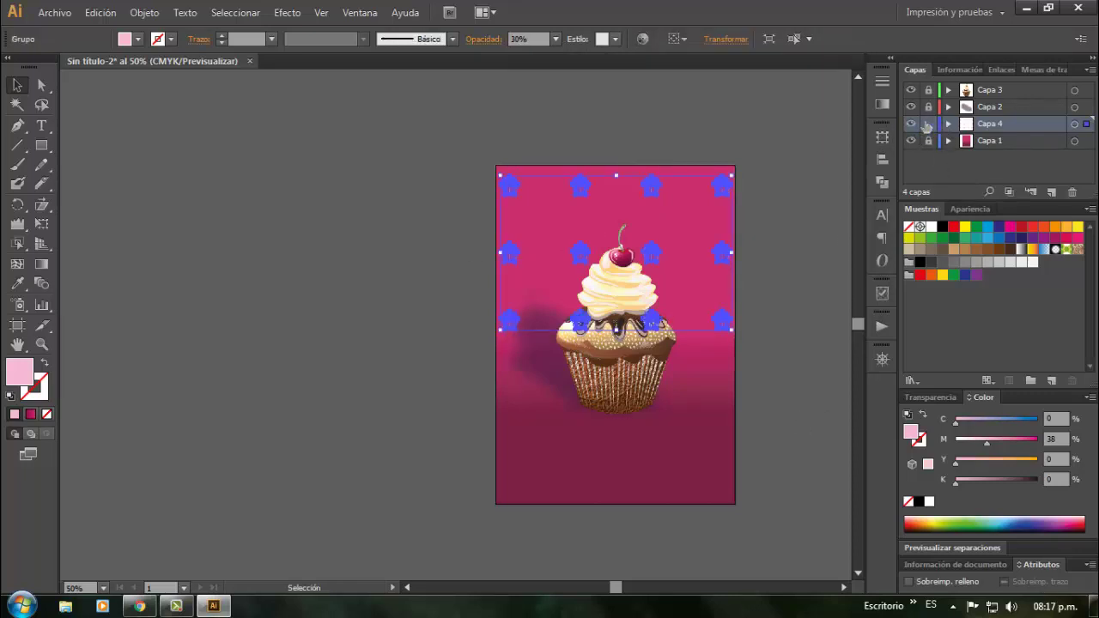
{"action": "left_click", "coordinate": [834, 213]}
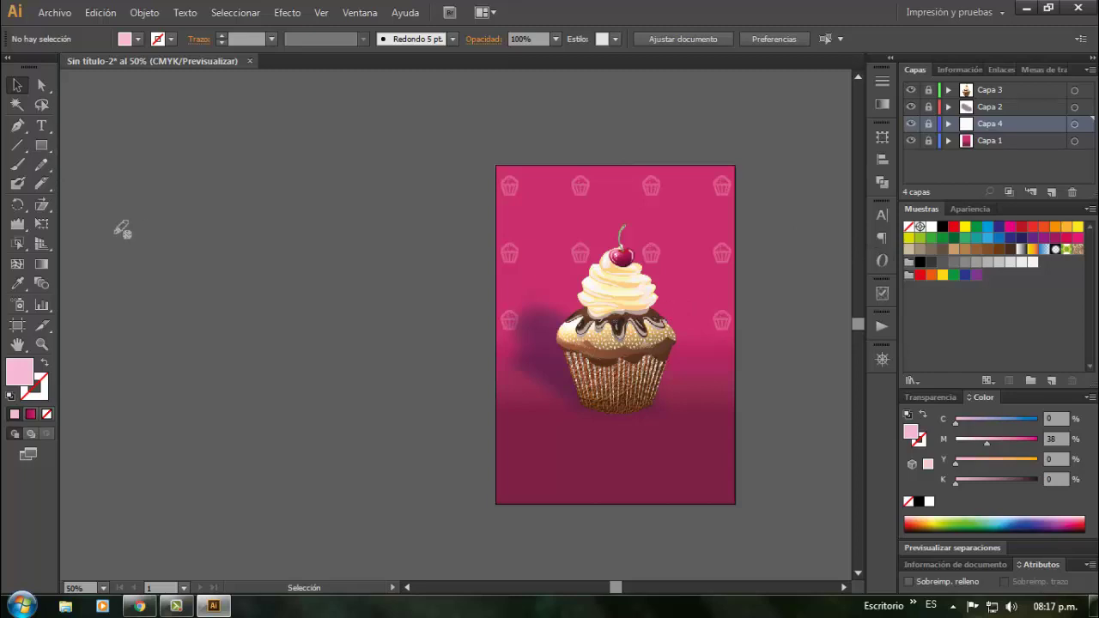
Add a new layer above Capa 3 and draw a rectangle about 11.4 by 4 cm on it, above the cherry
{"action": "left_click", "coordinate": [41, 145]}
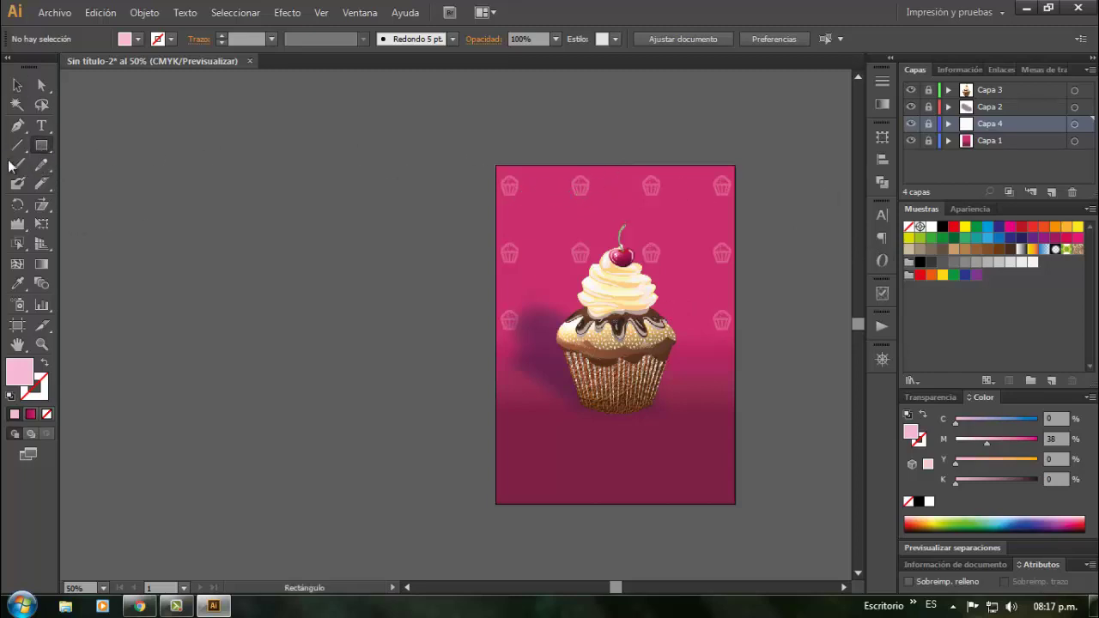
{"action": "left_click", "coordinate": [988, 89]}
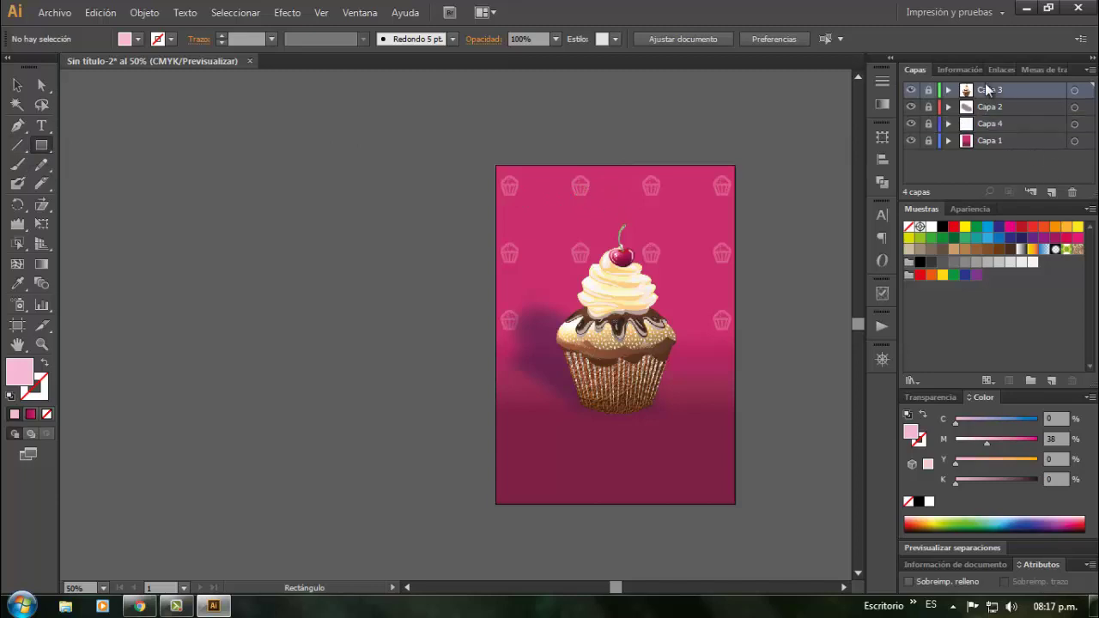
{"action": "left_click", "coordinate": [1051, 191]}
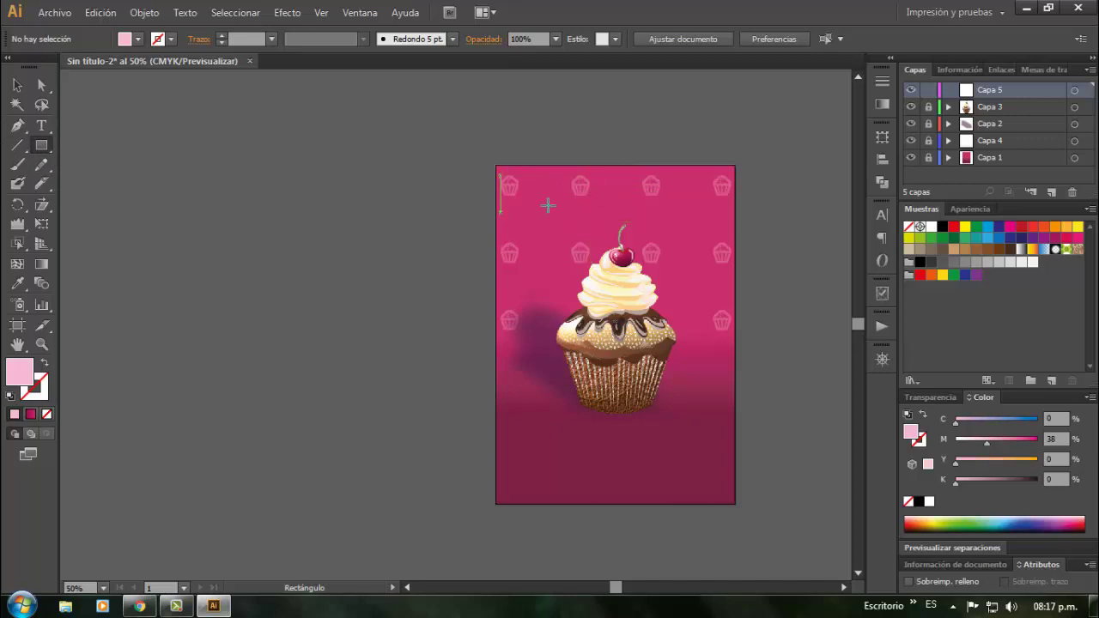
{"action": "scroll", "coordinate": [568, 198], "scroll_direction": "up", "scroll_amount": 1}
{"action": "scroll", "coordinate": [568, 198], "scroll_direction": "up", "scroll_amount": 2}
{"action": "left_click_drag", "start_coordinate": [499, 141], "coordinate": [686, 280]}
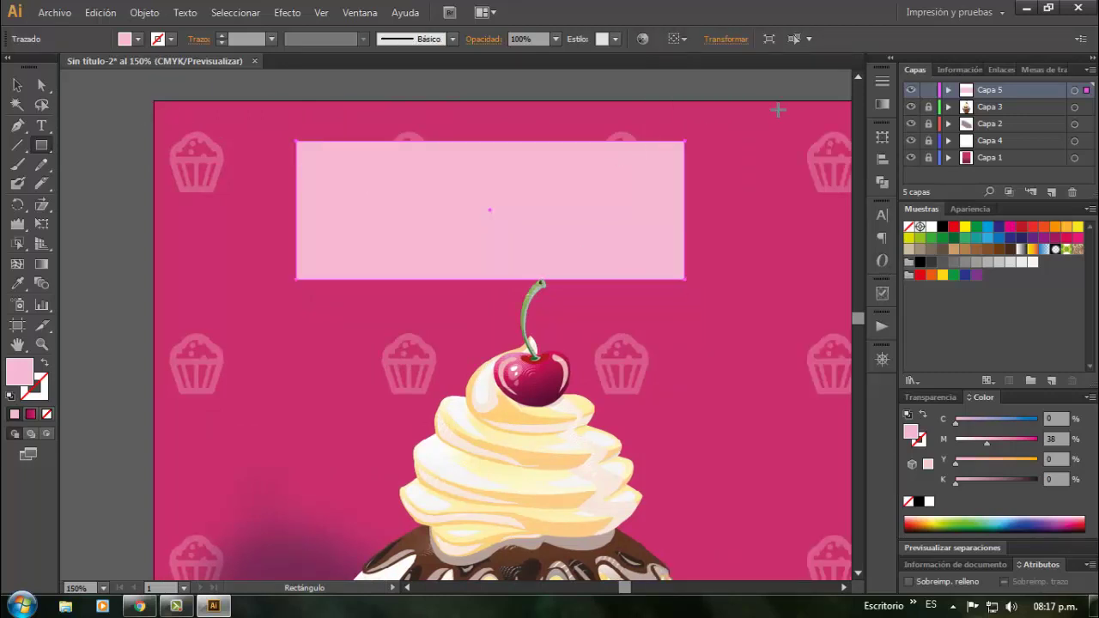
Reshape the rectangle into a trapezoid by moving both lower corners inward, and shift it up and to the right on the poster
{"action": "left_click", "coordinate": [17, 85]}
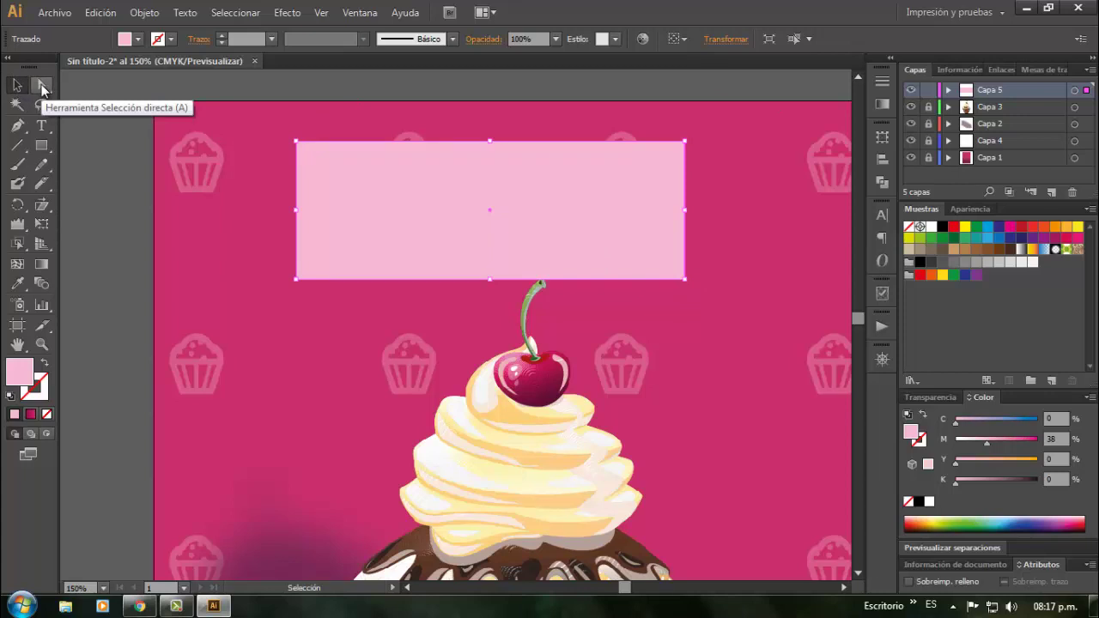
{"action": "left_click", "coordinate": [42, 87]}
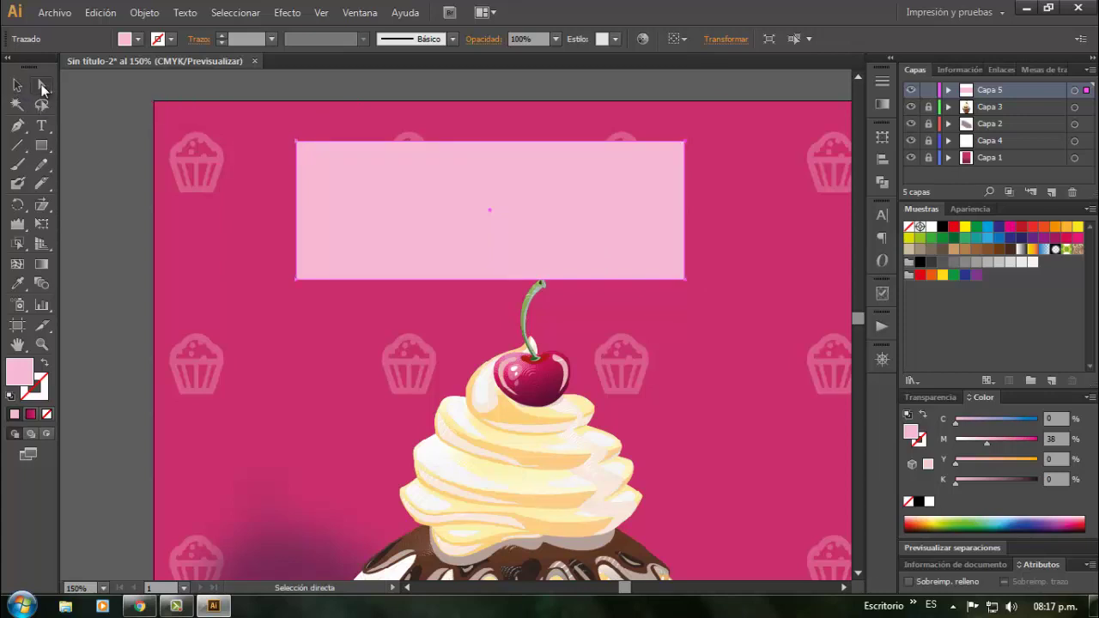
{"action": "left_click", "coordinate": [687, 285]}
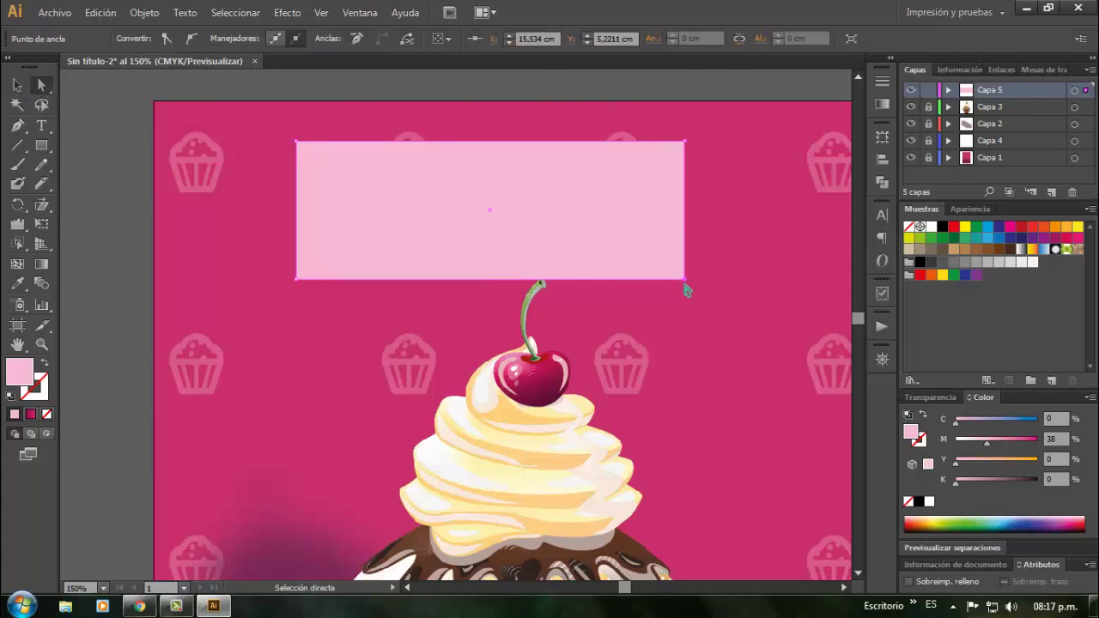
{"action": "left_click_drag", "start_coordinate": [686, 285], "coordinate": [611, 286]}
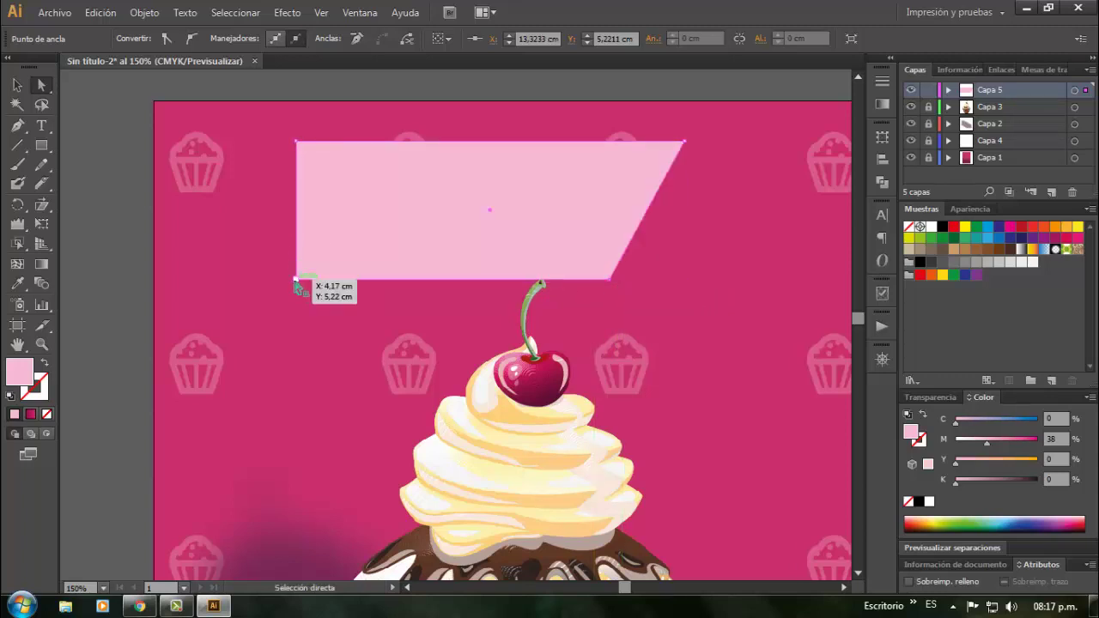
{"action": "left_click_drag", "start_coordinate": [295, 281], "coordinate": [332, 282]}
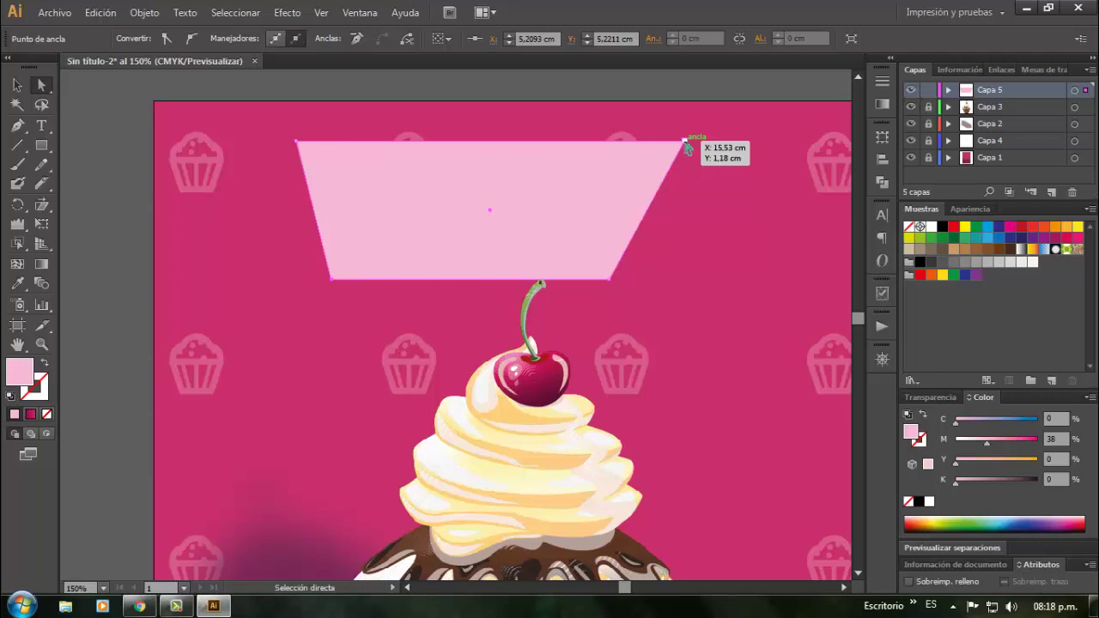
{"action": "left_click", "coordinate": [17, 85]}
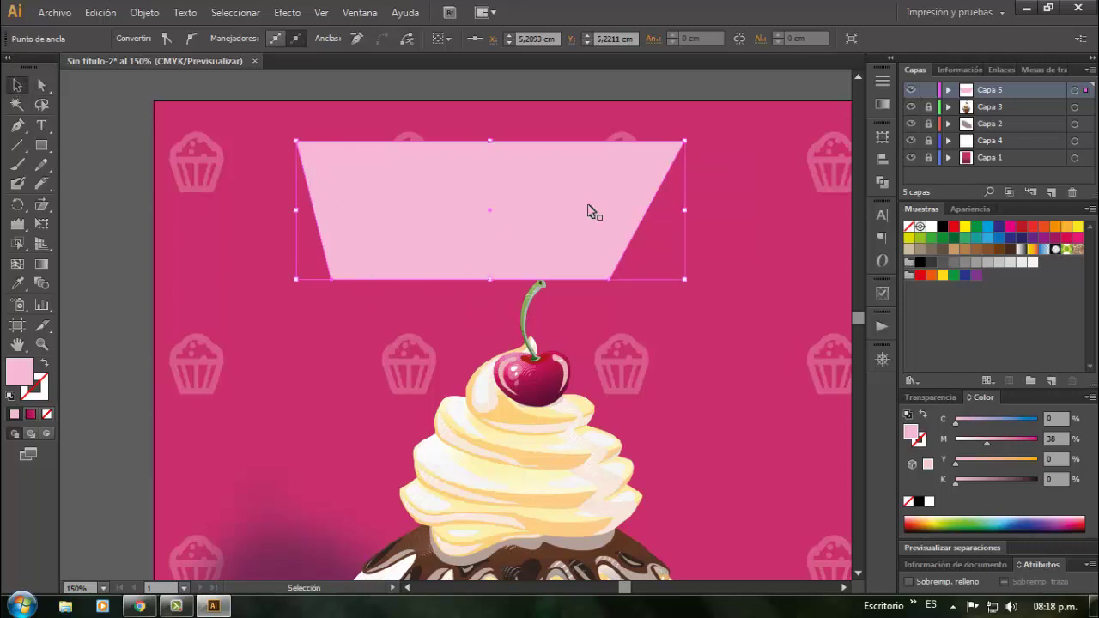
{"action": "left_click_drag", "start_coordinate": [550, 195], "coordinate": [626, 175]}
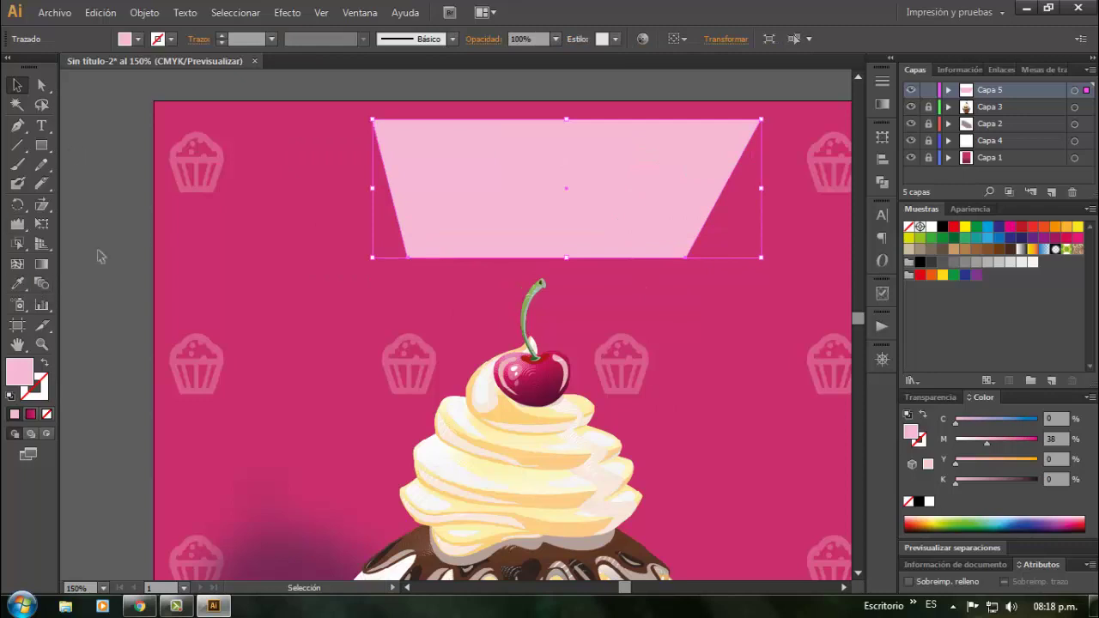
Choose a linear gradient fill for the trapezoid above the cherry
{"action": "left_click", "coordinate": [30, 416]}
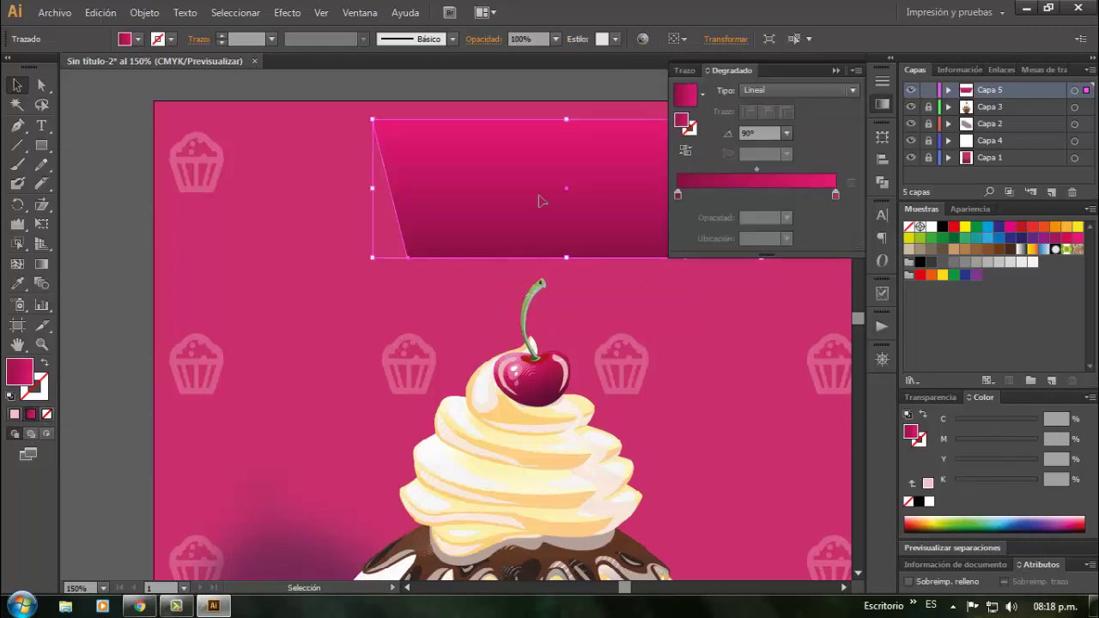
{"action": "left_click", "coordinate": [676, 197]}
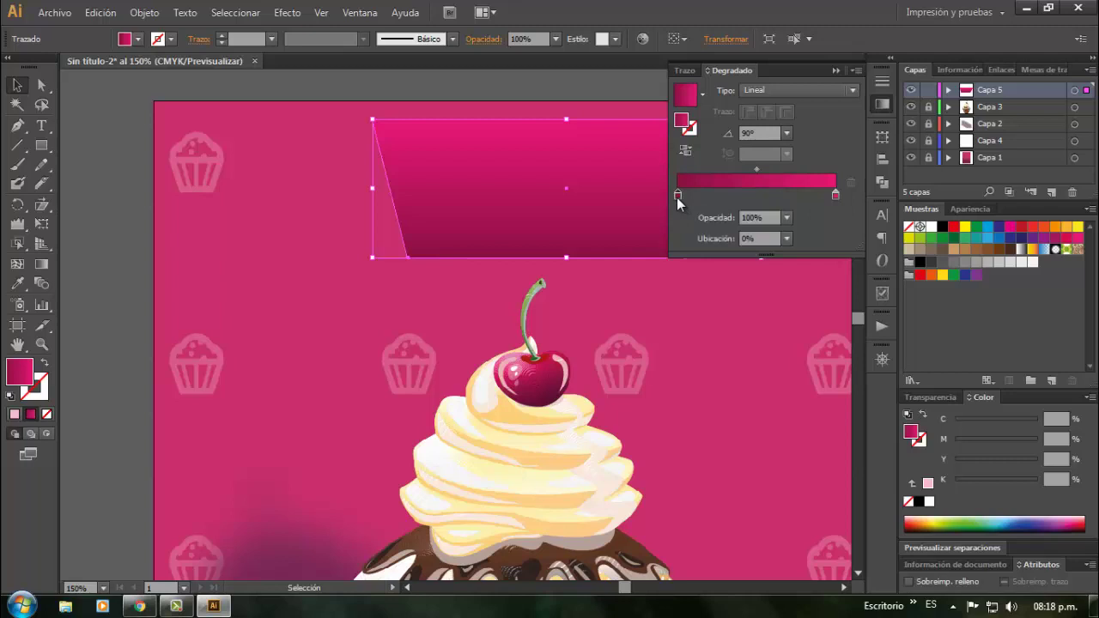
{"action": "left_click", "coordinate": [998, 227]}
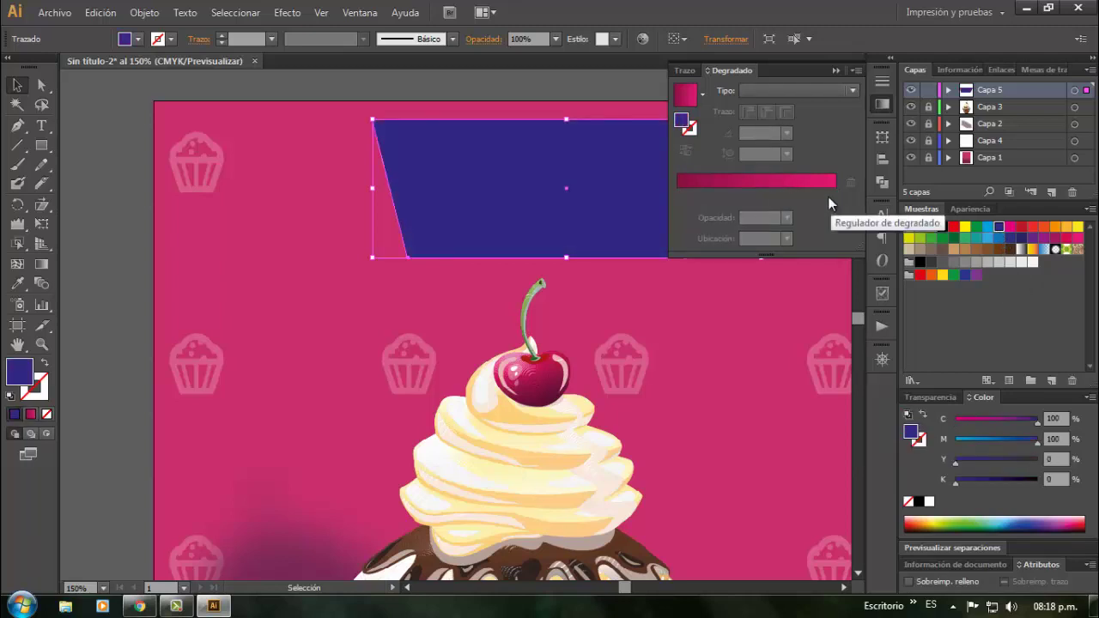
{"action": "left_click", "coordinate": [763, 89]}
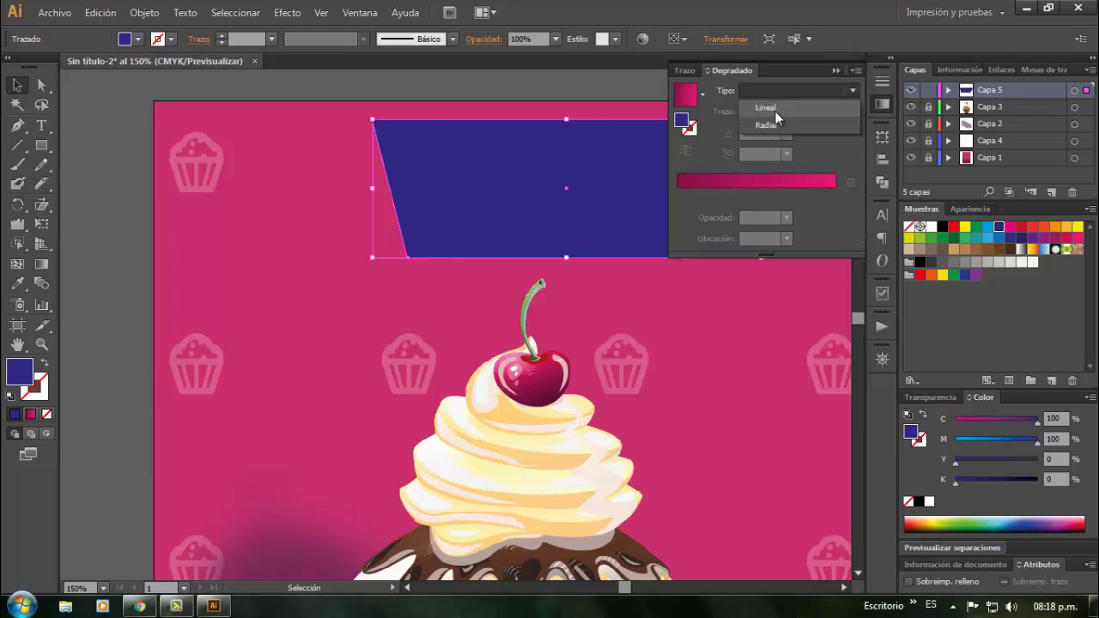
{"action": "left_click", "coordinate": [776, 109]}
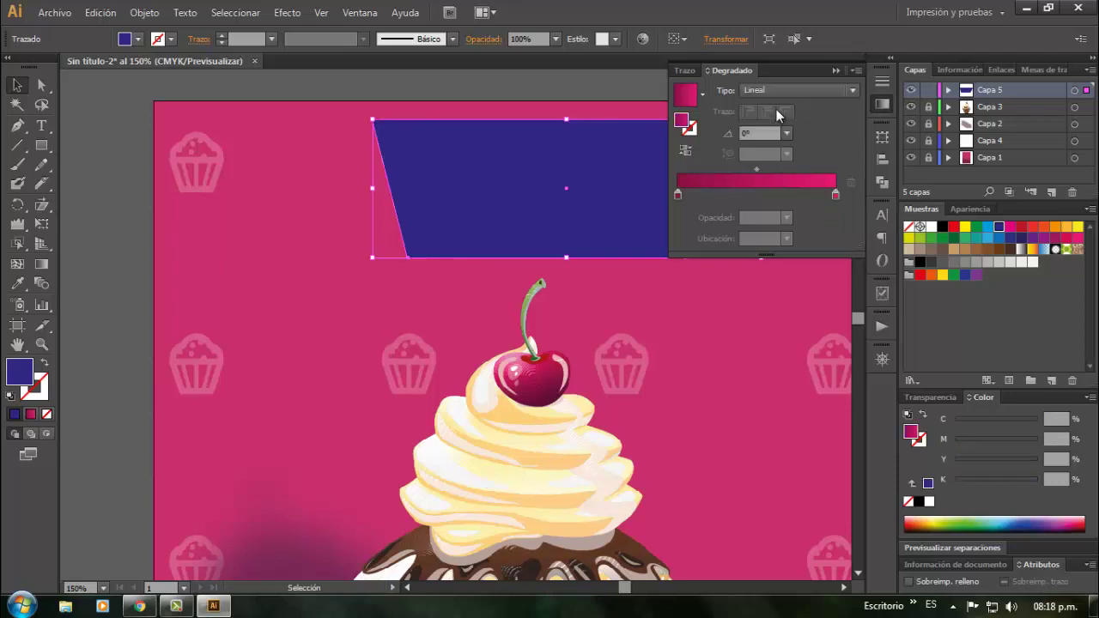
Color the trapezoid's gradient from purple C75 M100 Y0 K0 to lighter purple C60 M90 Y0 K0
{"action": "left_click", "coordinate": [678, 195]}
{"action": "double_click", "coordinate": [678, 195]}
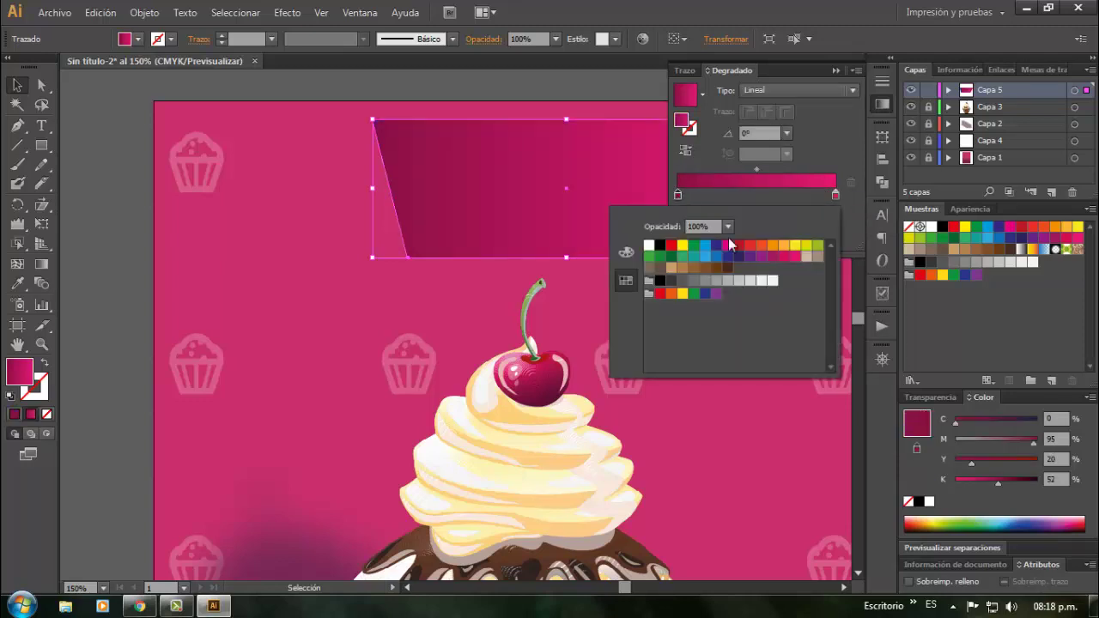
{"action": "left_click", "coordinate": [750, 256]}
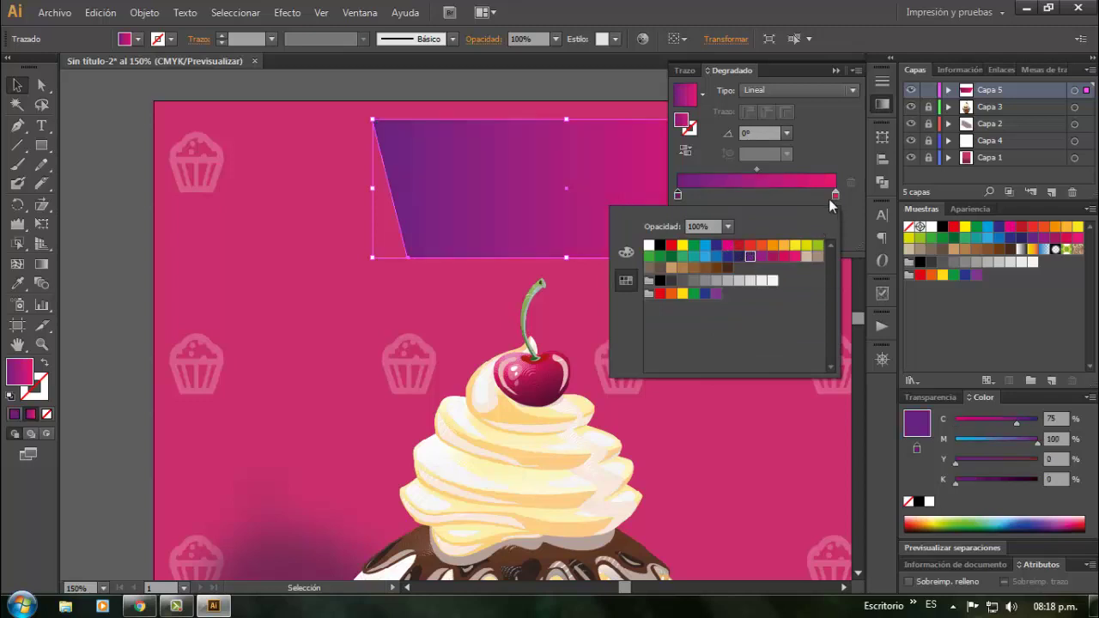
{"action": "left_click", "coordinate": [836, 197]}
{"action": "double_click", "coordinate": [836, 196]}
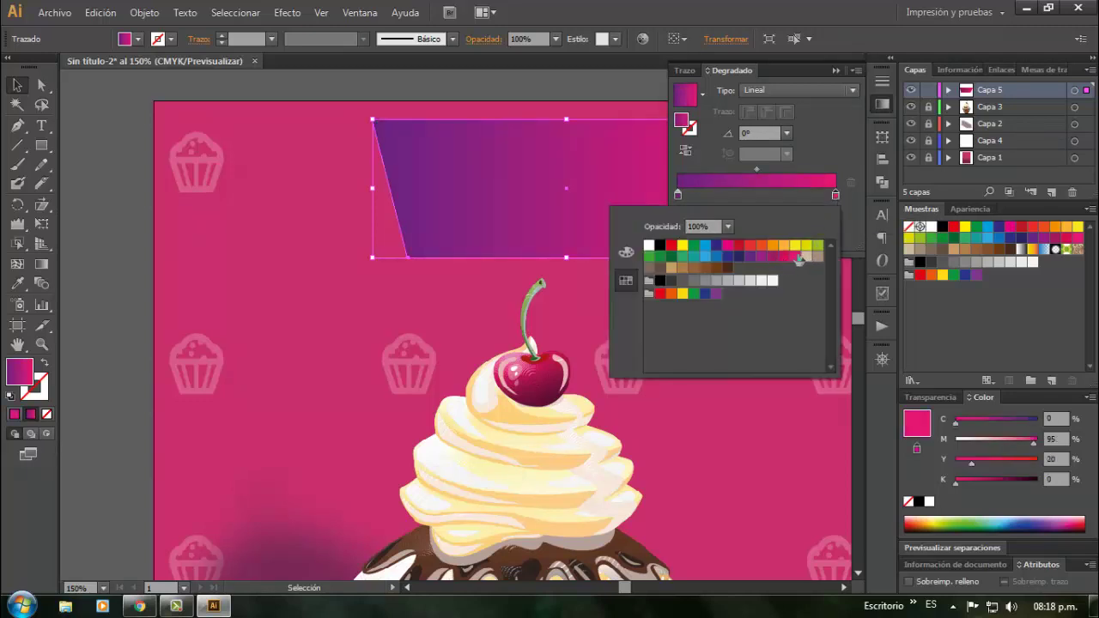
{"action": "left_click", "coordinate": [716, 294]}
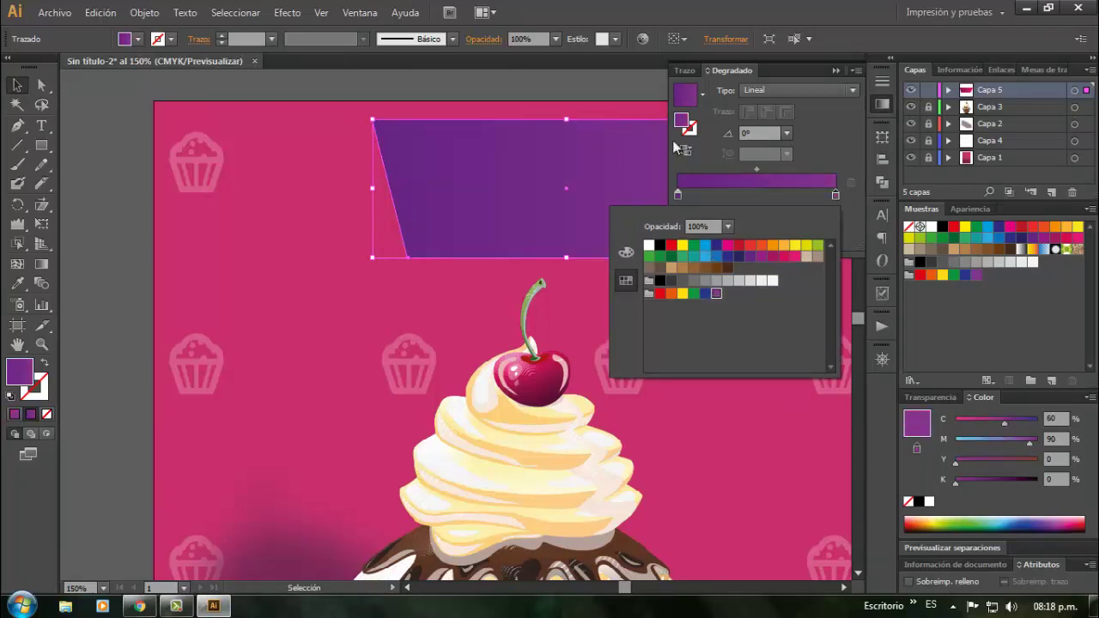
{"action": "left_click", "coordinate": [836, 72]}
{"action": "left_click", "coordinate": [836, 72]}
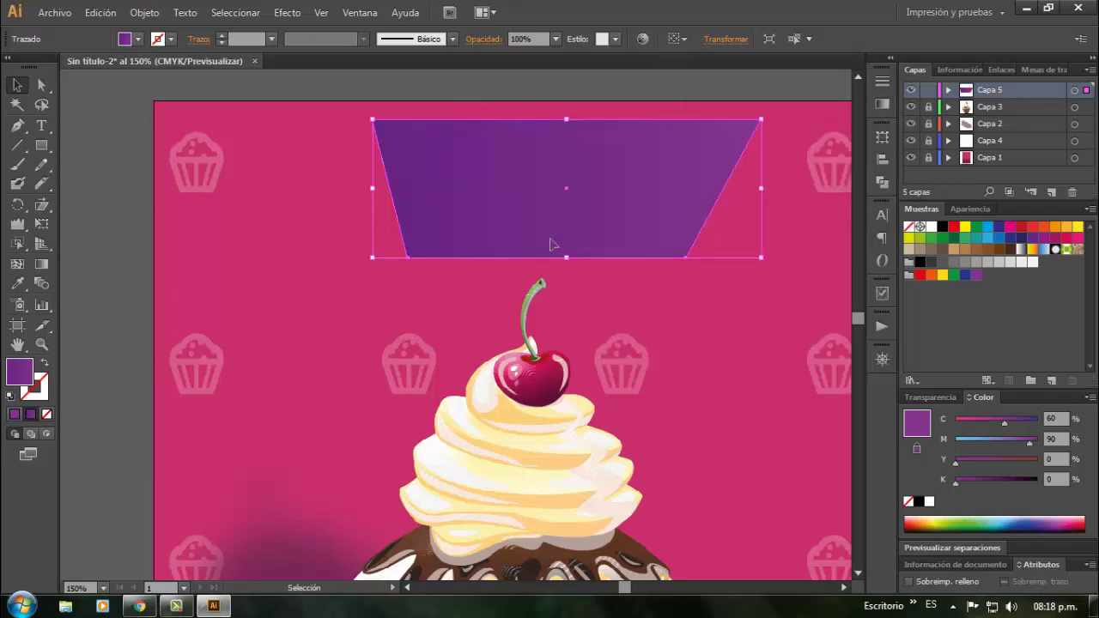
Move the purple shape slightly to the right and raise its lower-right corner to about X 16.68 cm, Y 3.60 cm
{"action": "left_click", "coordinate": [41, 84]}
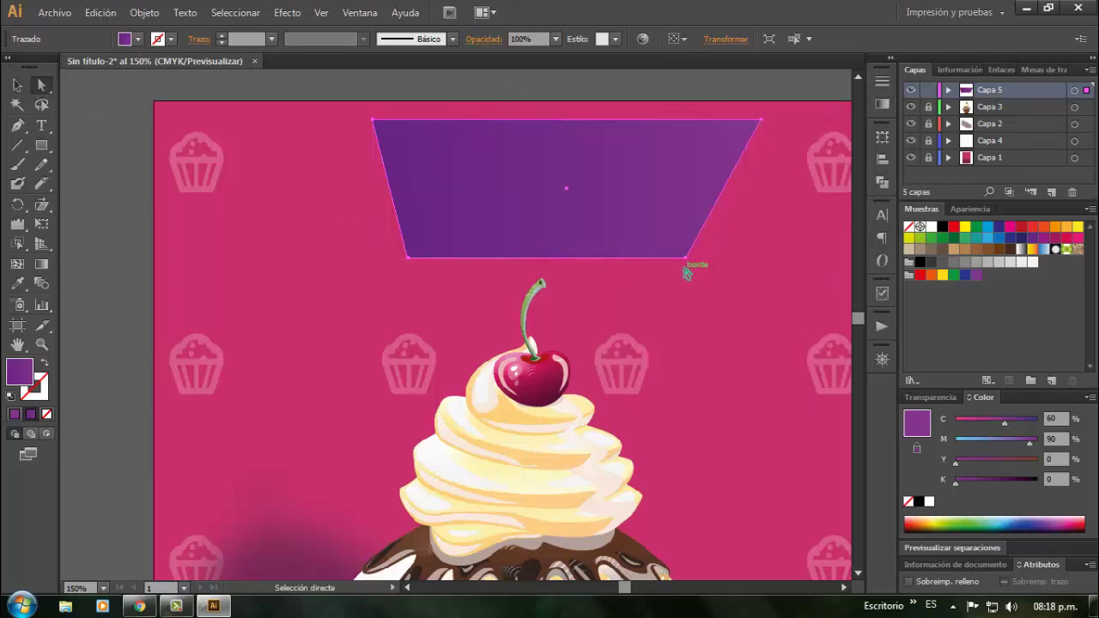
{"action": "left_click_drag", "start_coordinate": [687, 264], "coordinate": [724, 225]}
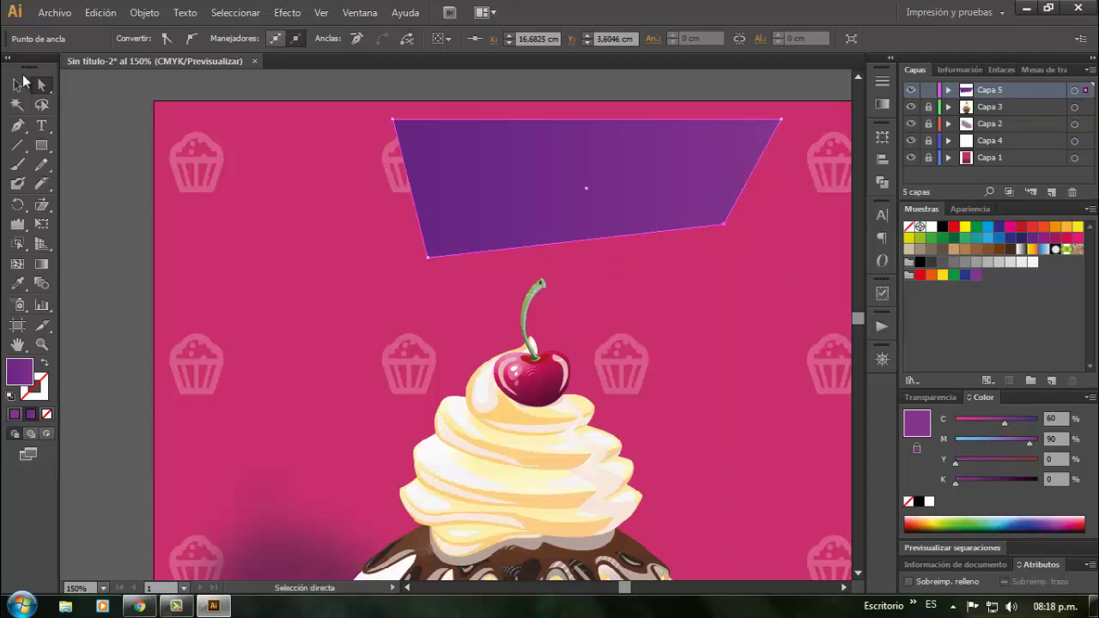
{"action": "left_click", "coordinate": [17, 84]}
{"action": "left_click", "coordinate": [306, 90]}
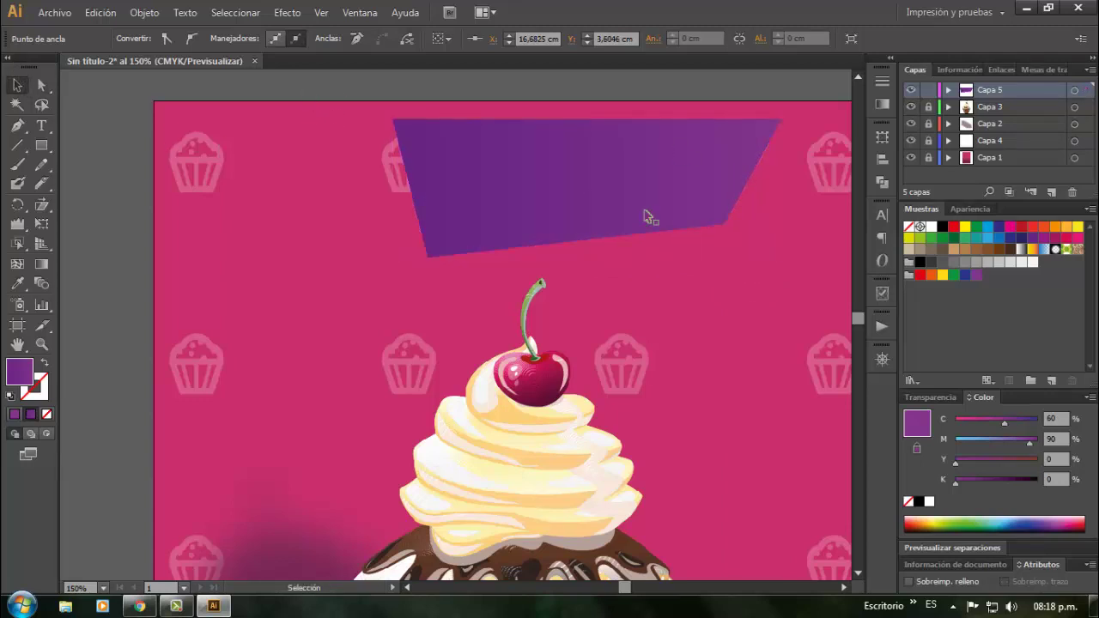
{"action": "left_click", "coordinate": [503, 170]}
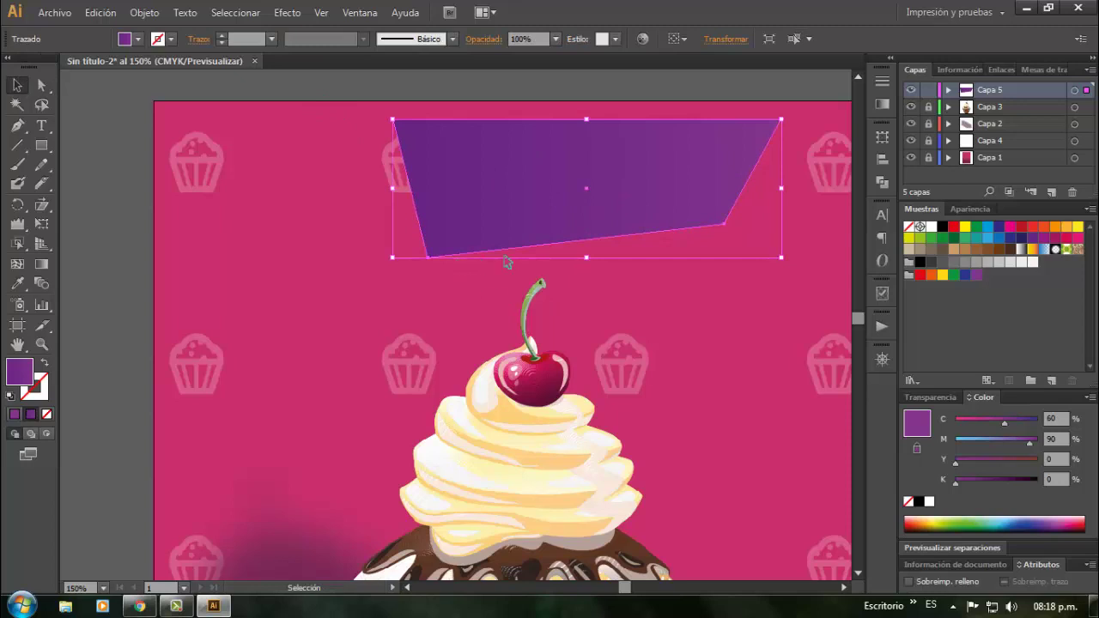
Shift the purple gradient shape slightly up and to the right, and draw a narrow rectangle starting at its lower-left corner
{"action": "left_click_drag", "start_coordinate": [515, 182], "coordinate": [522, 174]}
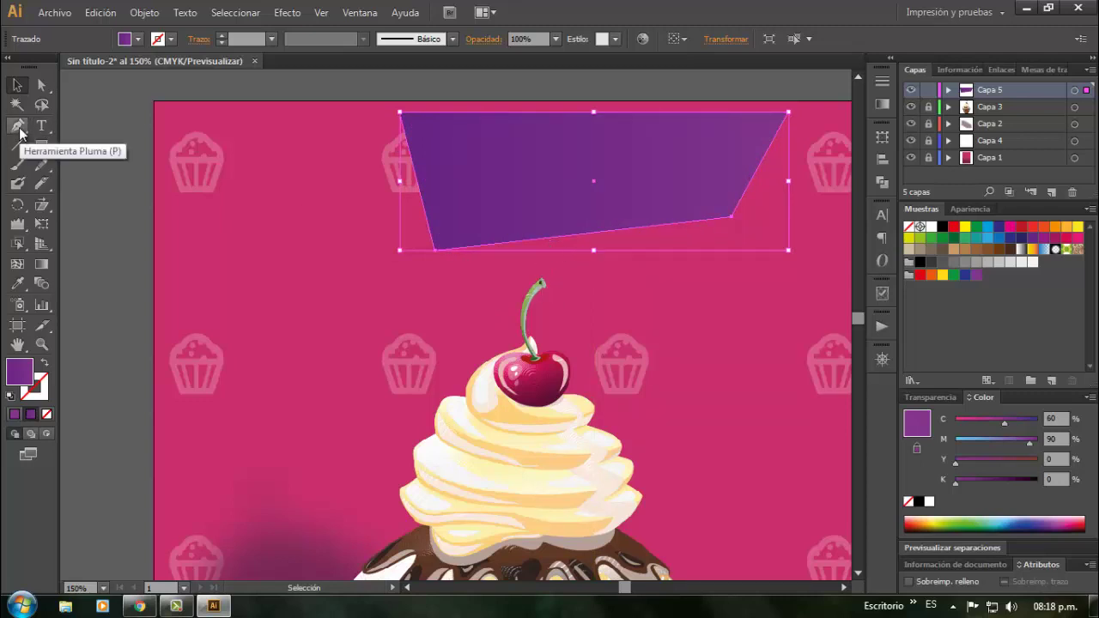
{"action": "key", "text": "ctrl+shift+a"}
{"action": "key", "text": "m"}
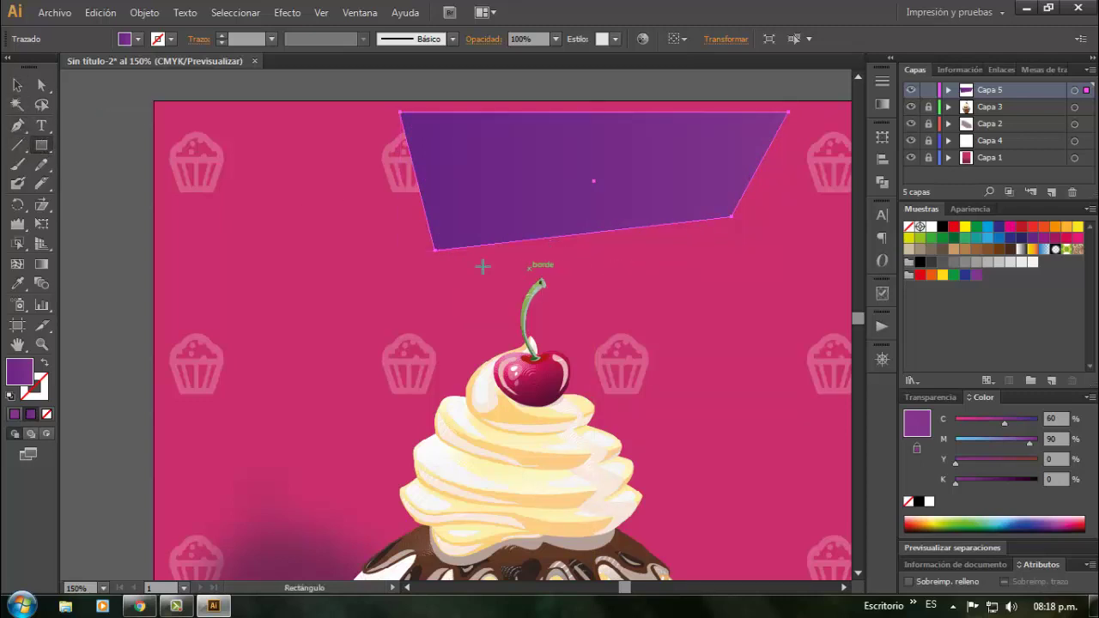
{"action": "left_click_drag", "start_coordinate": [435, 250], "coordinate": [687, 296]}
Reshape the narrow rectangle into a slanted strip following the large shape's lower edge, and move it up to overlap that shape
{"action": "left_click", "coordinate": [40, 84]}
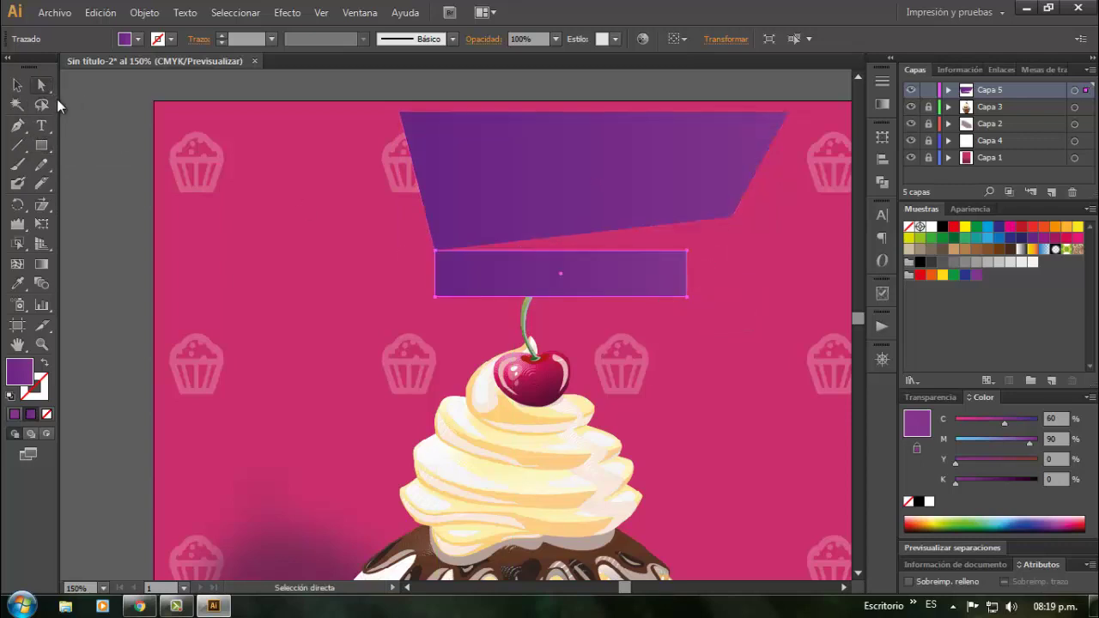
{"action": "left_click", "coordinate": [687, 250]}
{"action": "left_click_drag", "start_coordinate": [687, 250], "coordinate": [678, 223]}
{"action": "left_click_drag", "start_coordinate": [686, 296], "coordinate": [664, 259]}
{"action": "left_click_drag", "start_coordinate": [436, 296], "coordinate": [445, 296]}
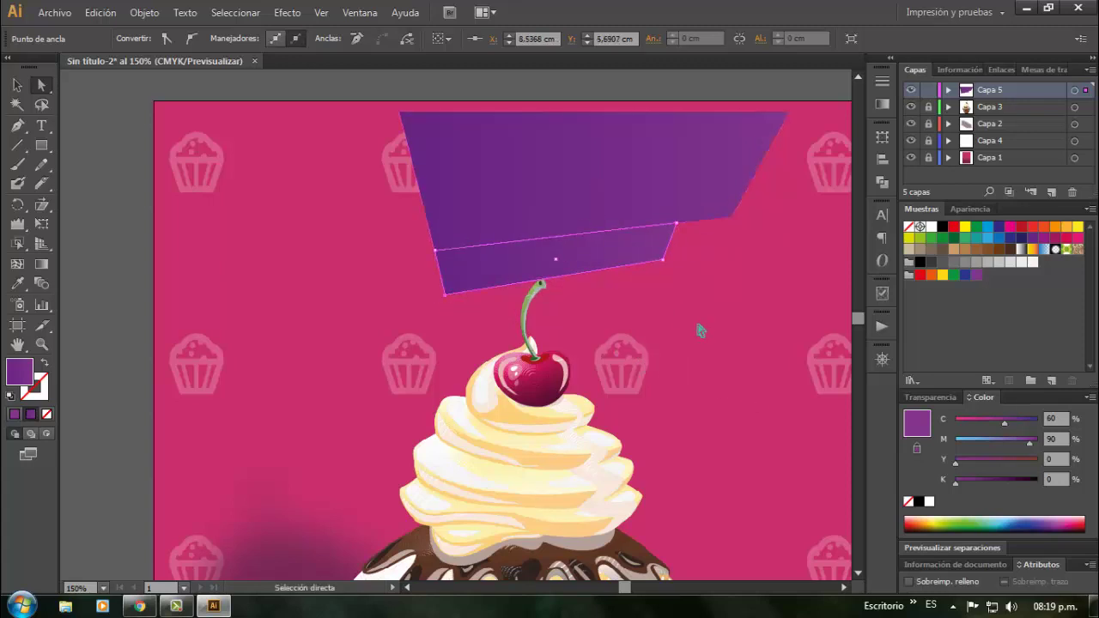
{"action": "left_click", "coordinate": [17, 84]}
{"action": "mouse_move", "coordinate": [650, 272]}
{"action": "left_mouse_down"}
{"action": "mouse_move", "coordinate": [646, 249]}
{"action": "mouse_move", "coordinate": [644, 263]}
{"action": "left_mouse_up"}
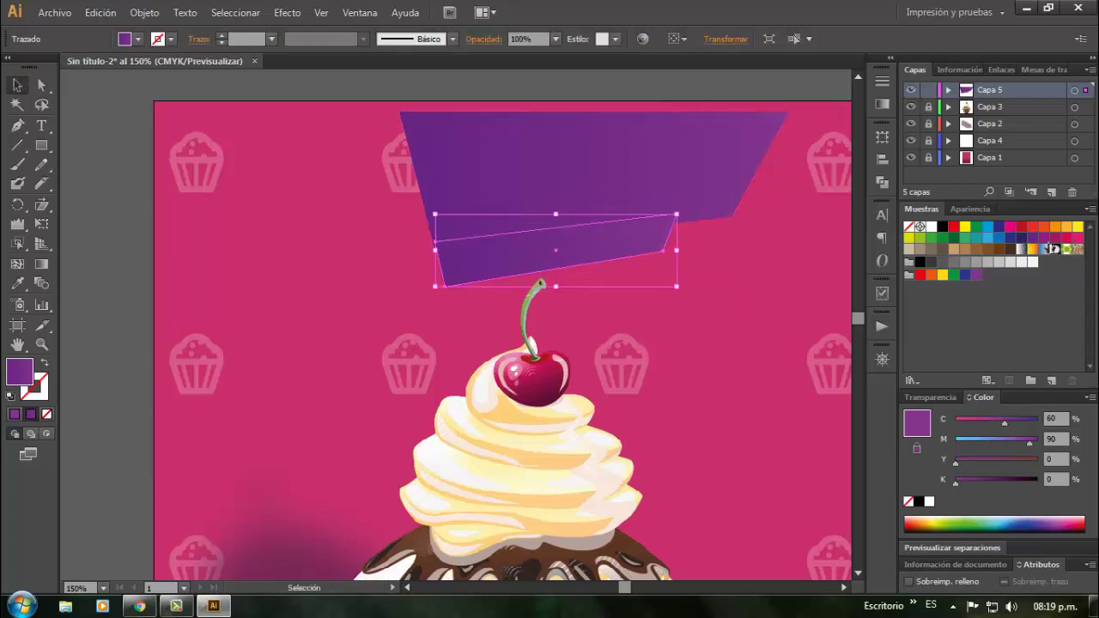
Fill the slanted strip with dark purple C75 M100 Y0 K44 and place it behind the large gradient shape
{"action": "left_click", "coordinate": [1032, 238]}
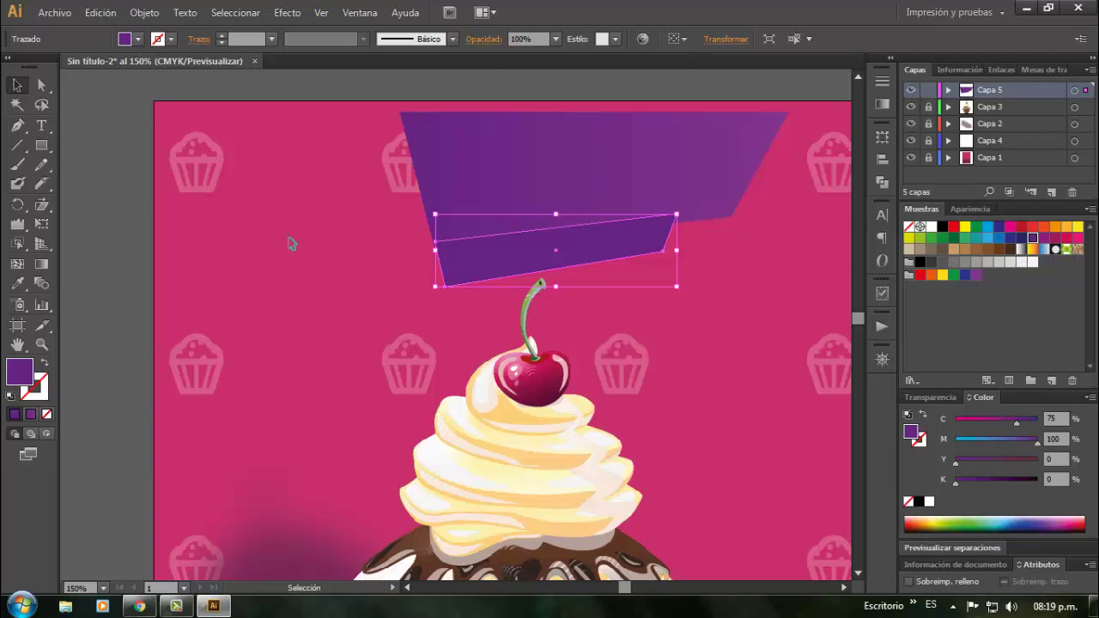
{"action": "left_click_drag", "start_coordinate": [955, 483], "coordinate": [990, 484]}
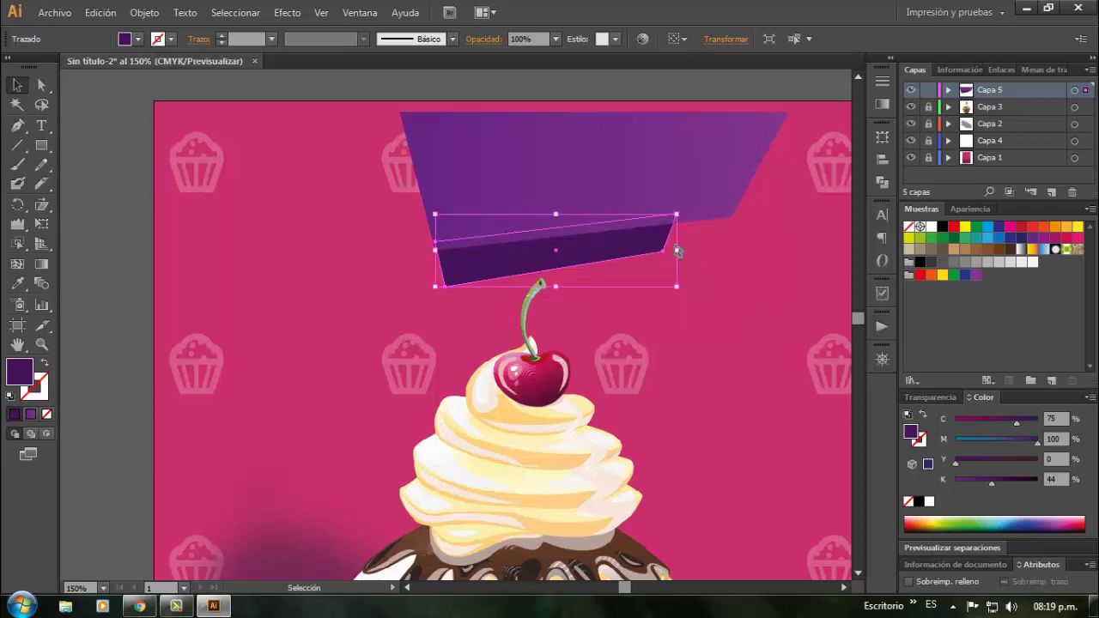
{"action": "left_click", "coordinate": [802, 248]}
{"action": "left_click", "coordinate": [732, 178]}
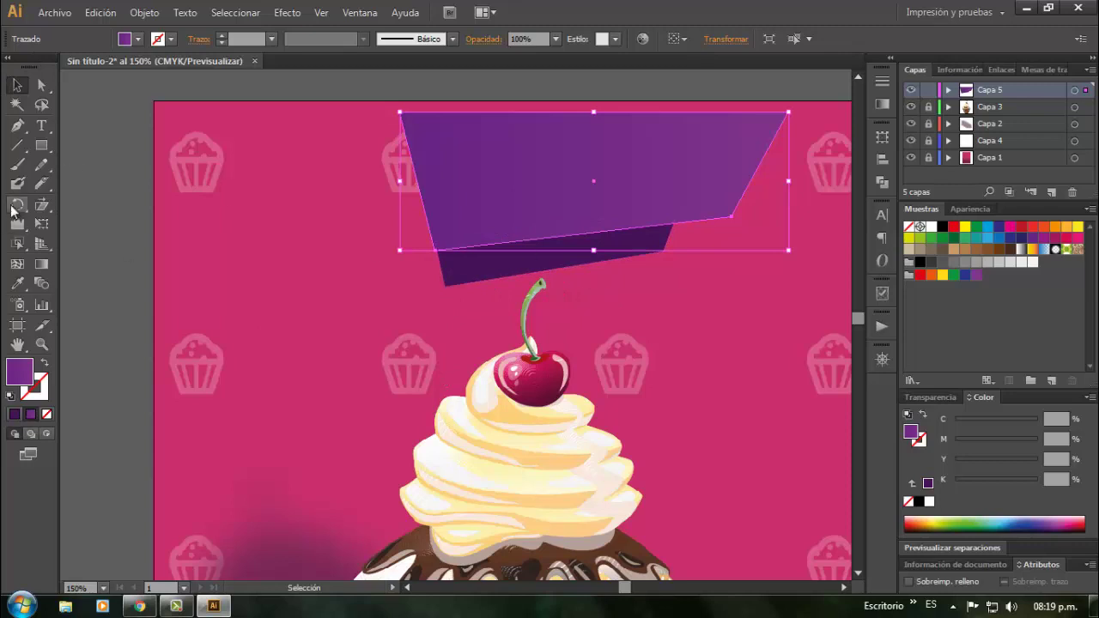
Draw a small rectangle under the strip's lower-left corner and reshape it into a downward-pointing triangle by removing one anchor point
{"action": "left_click", "coordinate": [41, 145]}
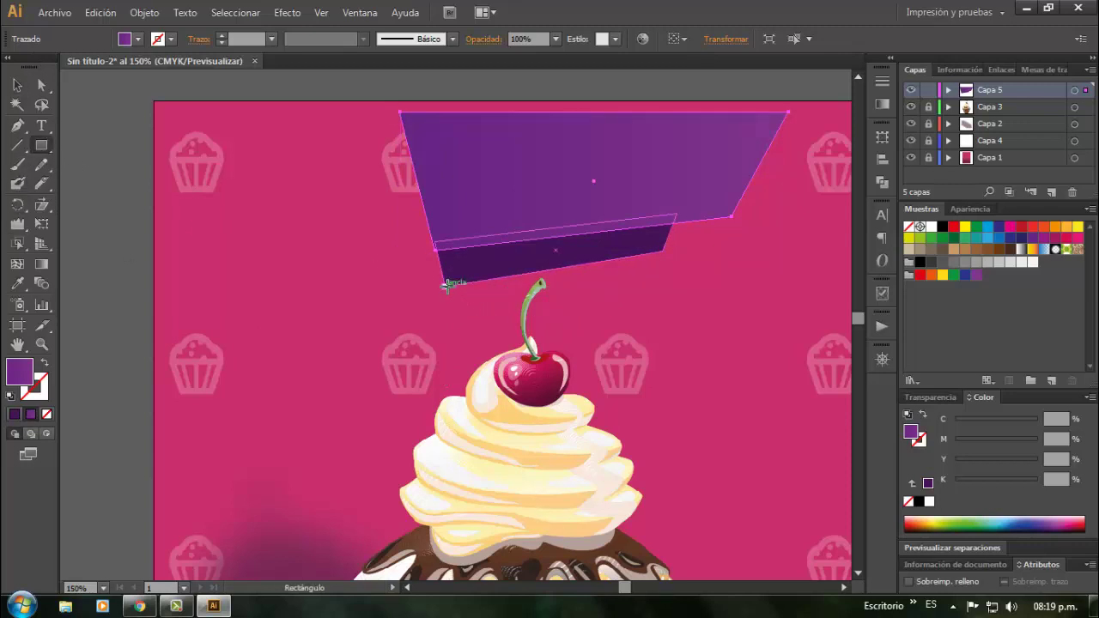
{"action": "left_click_drag", "start_coordinate": [445, 288], "coordinate": [501, 314]}
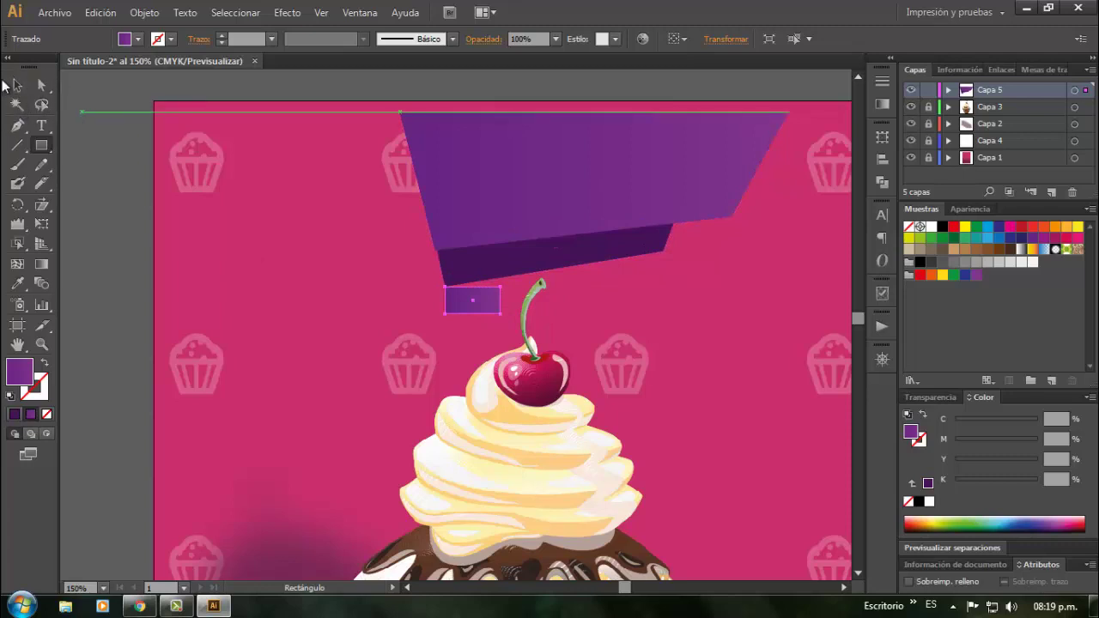
{"action": "left_click", "coordinate": [41, 85]}
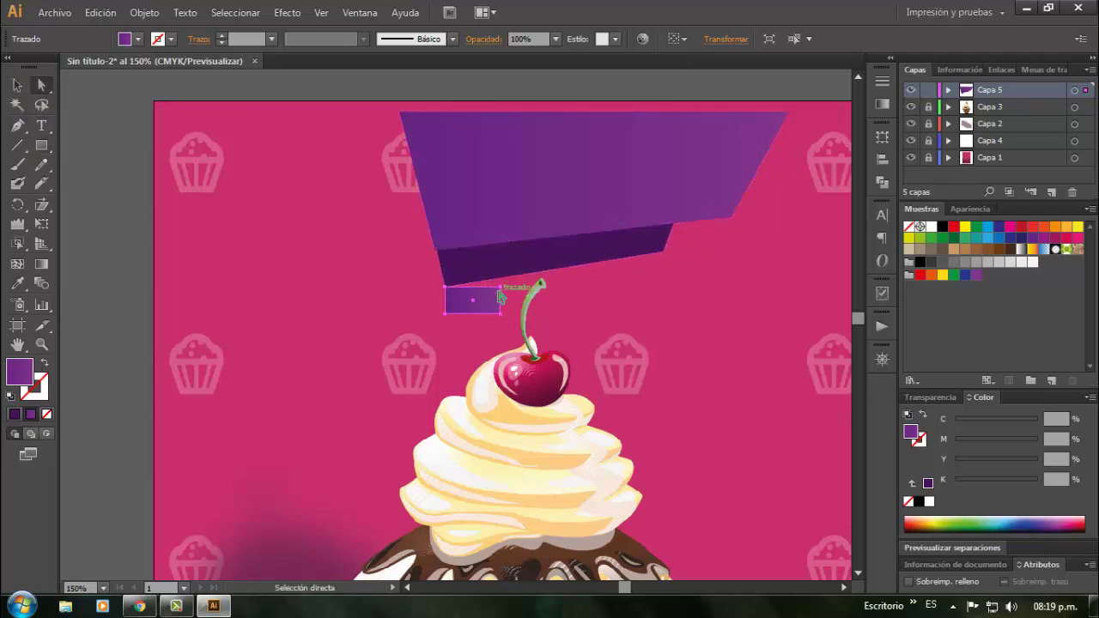
{"action": "left_click_drag", "start_coordinate": [501, 291], "coordinate": [469, 355]}
{"action": "left_click", "coordinate": [460, 319]}
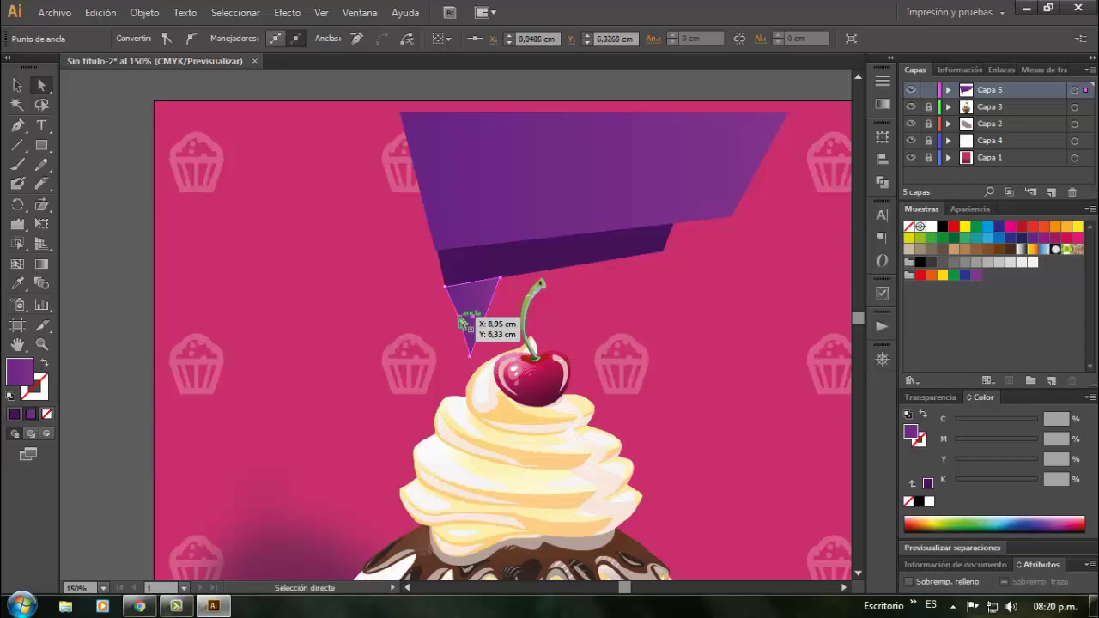
{"action": "left_click", "coordinate": [458, 317]}
{"action": "left_click", "coordinate": [461, 324]}
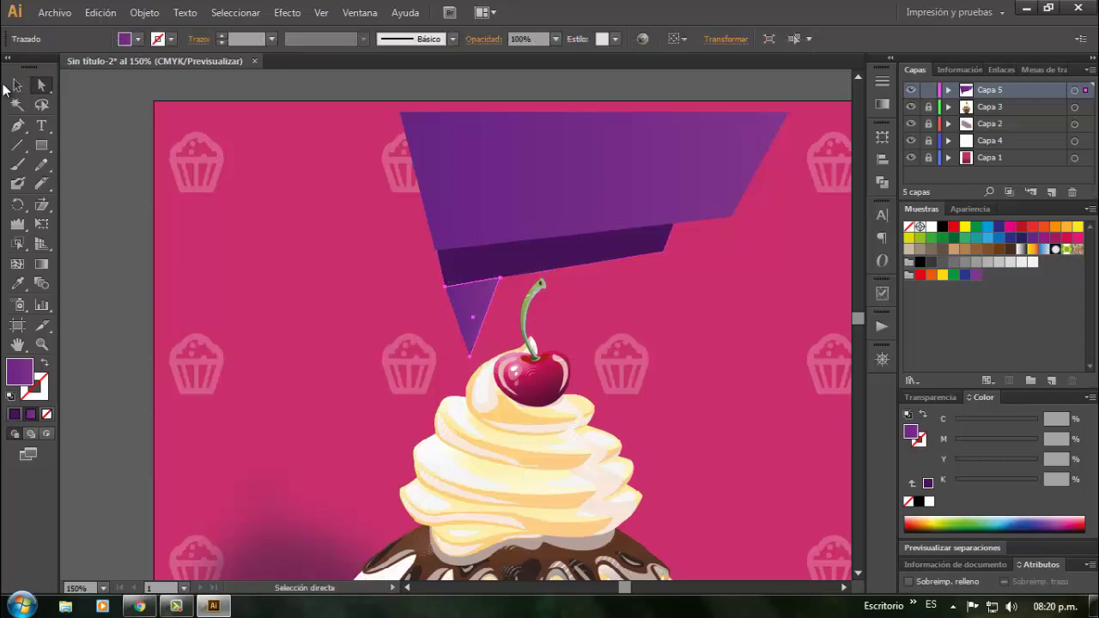
Fill the small triangle with dark blue C100 M100 Y25 K25 and move it up to overlap the strip
{"action": "left_click", "coordinate": [16, 85]}
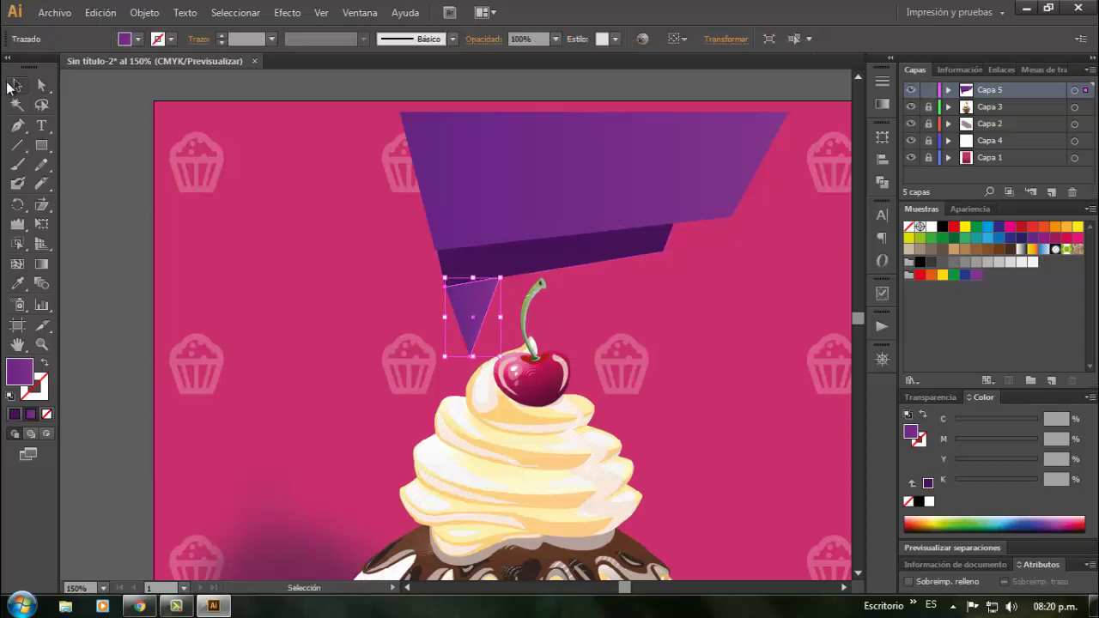
{"action": "left_click", "coordinate": [1021, 239]}
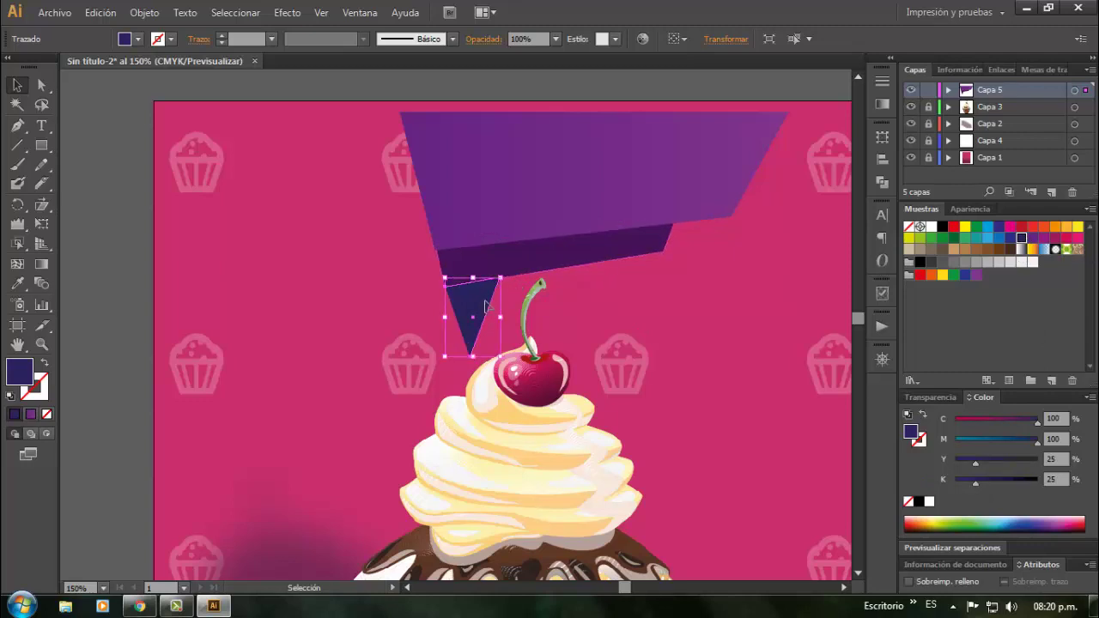
{"action": "left_click_drag", "start_coordinate": [485, 305], "coordinate": [485, 296]}
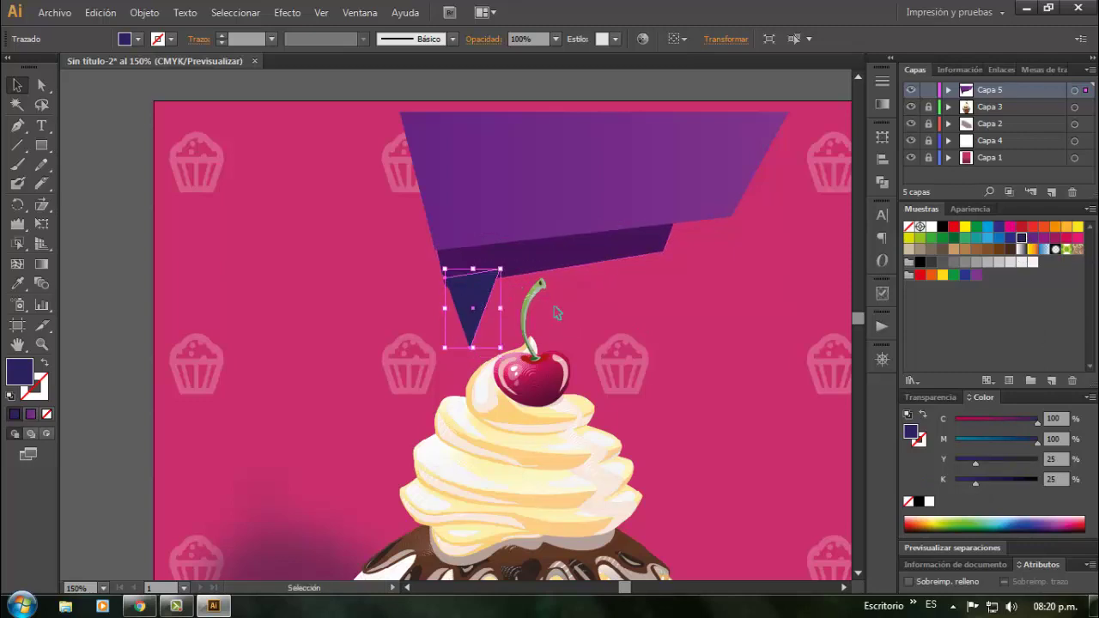
Put the blue triangle behind the strip, align it with the left edge, and move its tip to about X 8.85 cm, Y 7.40 cm
{"action": "key", "text": "a"}
{"action": "key", "text": "v"}
{"action": "left_click_drag", "start_coordinate": [478, 300], "coordinate": [477, 302]}
{"action": "left_click", "coordinate": [41, 85]}
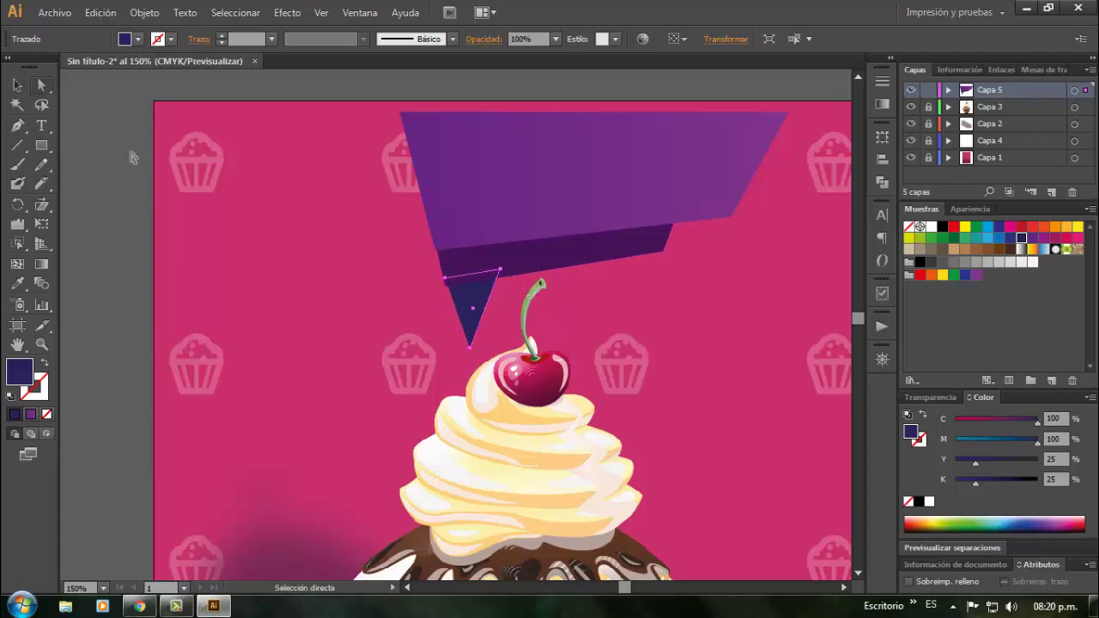
{"action": "mouse_move", "coordinate": [475, 307]}
{"action": "left_mouse_down"}
{"action": "mouse_move", "coordinate": [387, 307]}
{"action": "mouse_move", "coordinate": [480, 298]}
{"action": "left_mouse_up"}
{"action": "left_click_drag", "start_coordinate": [468, 352], "coordinate": [457, 359]}
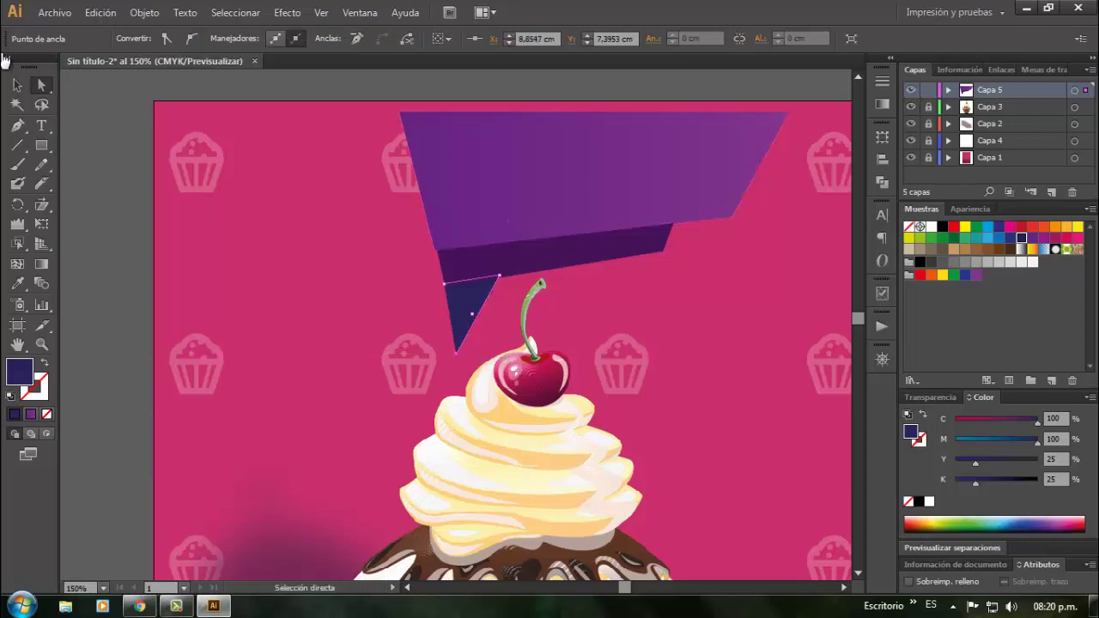
{"action": "left_click", "coordinate": [17, 86]}
{"action": "left_click", "coordinate": [761, 352]}
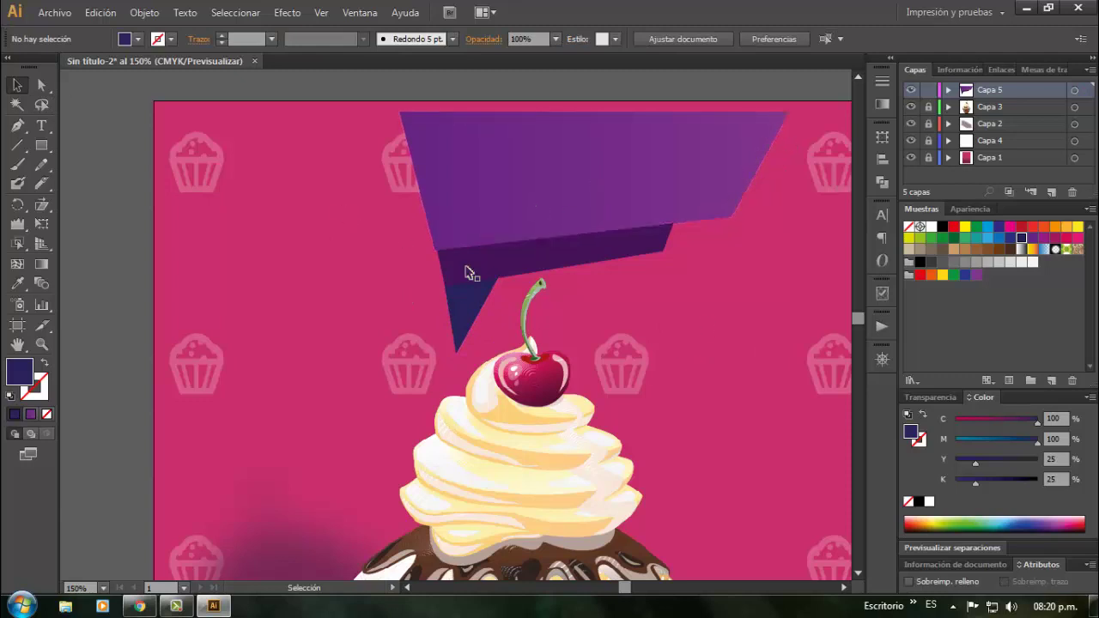
Group the large gradient shape, the dark purple strip and the blue triangle
{"action": "left_click", "coordinate": [515, 147]}
{"action": "left_click", "coordinate": [549, 271], "text": "shift"}
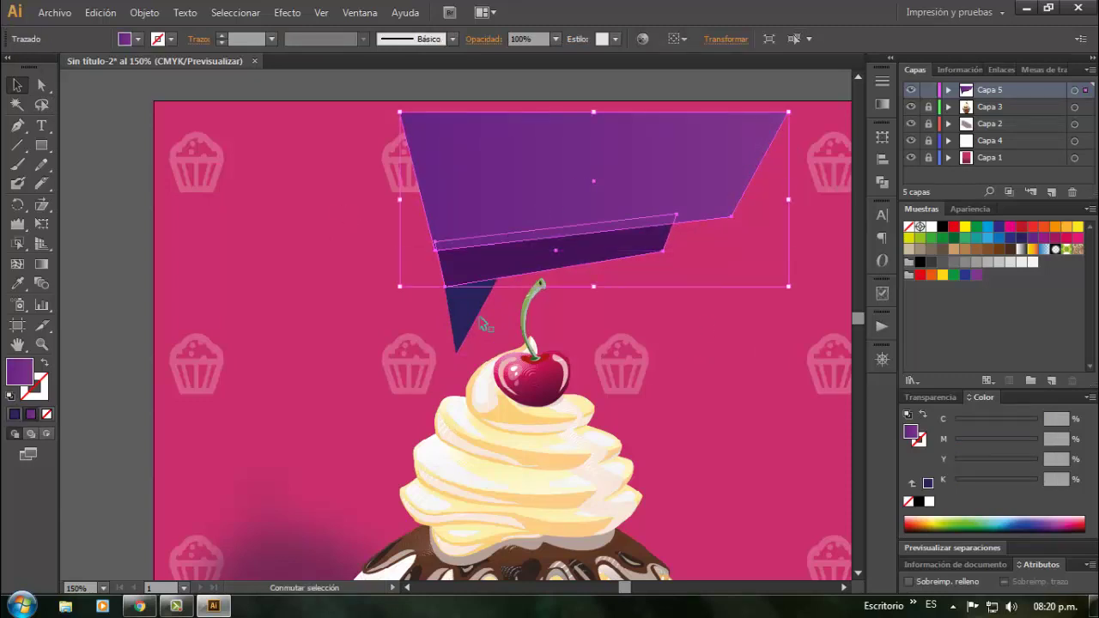
{"action": "left_click", "coordinate": [470, 324], "text": "shift"}
{"action": "key", "text": "ctrl+g"}
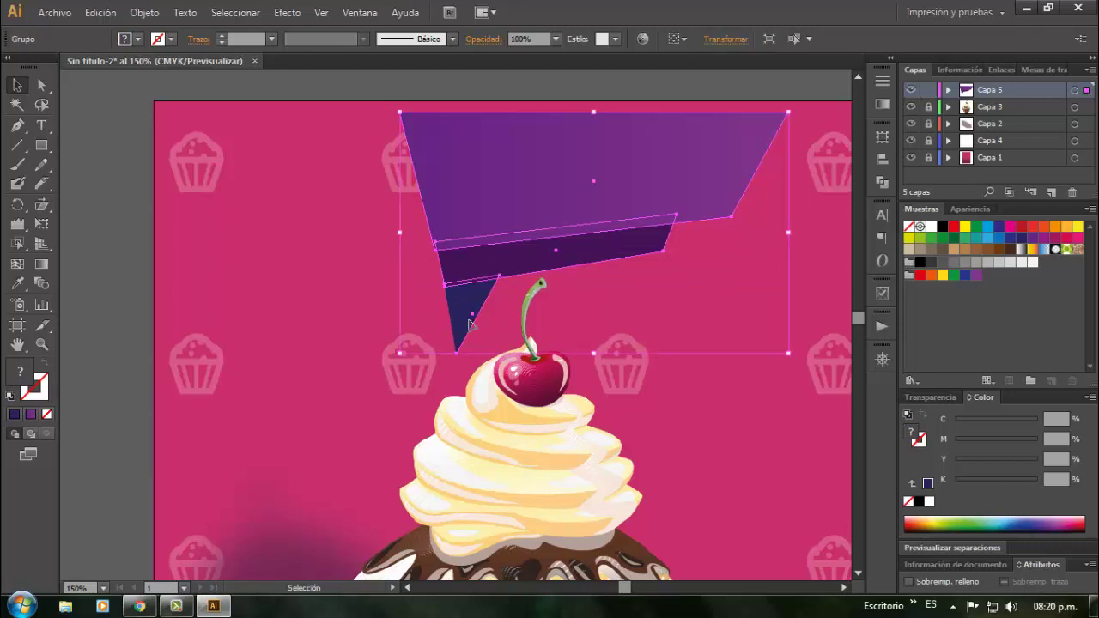
Try a Multiply drop shadow on the banner group with 75% opacity, 0.25 cm X and Y offsets and 0.18 cm blur
{"action": "left_click", "coordinate": [287, 12]}
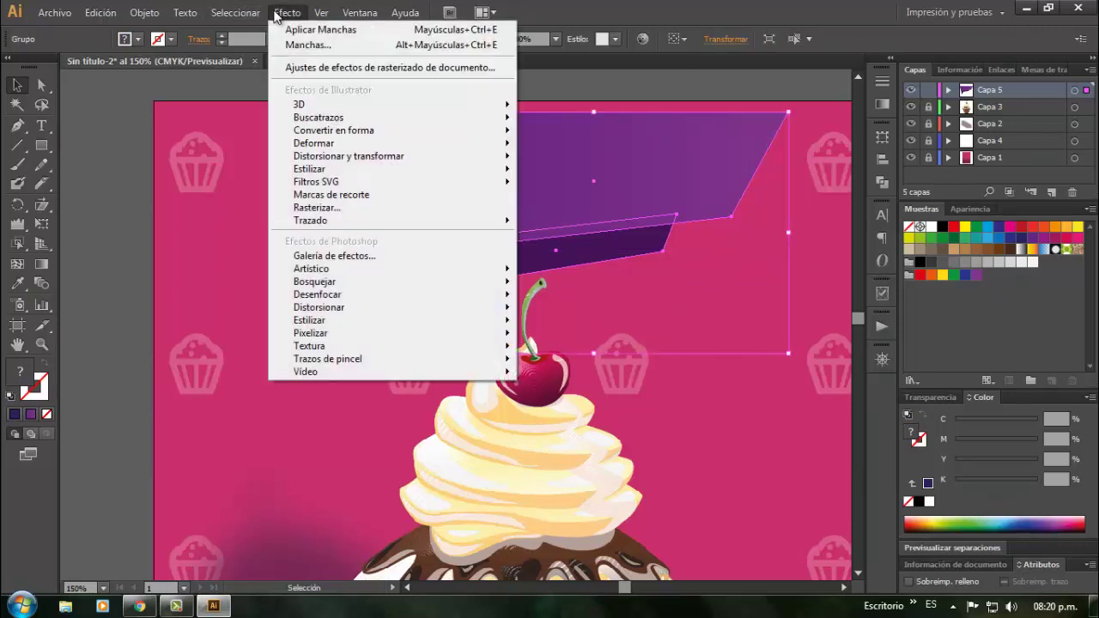
{"action": "mouse_move", "coordinate": [309, 169]}
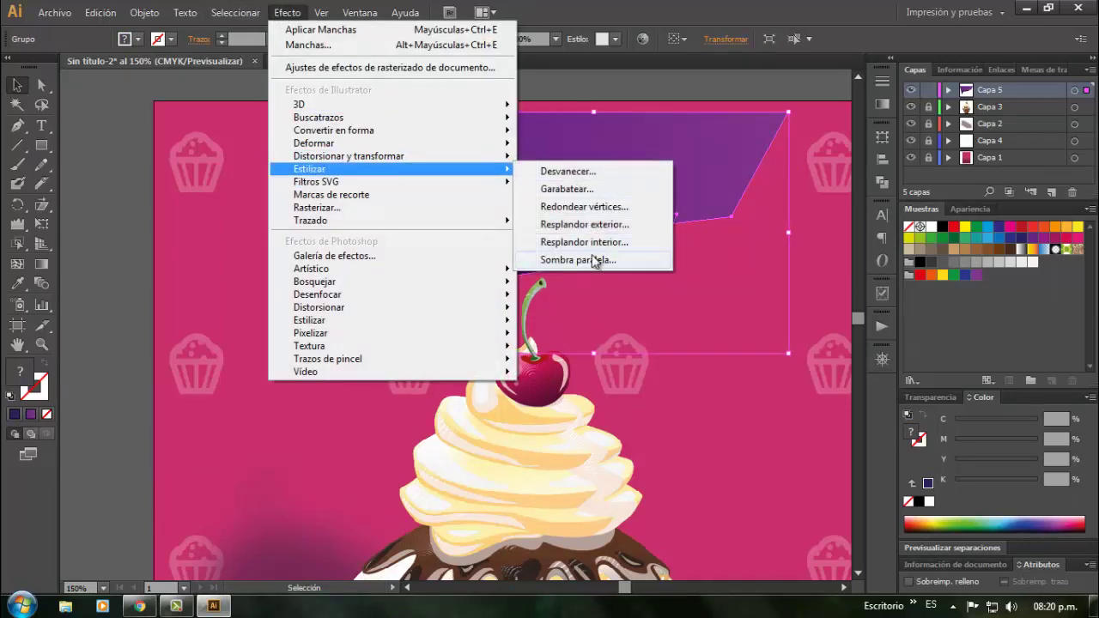
{"action": "left_click", "coordinate": [595, 260]}
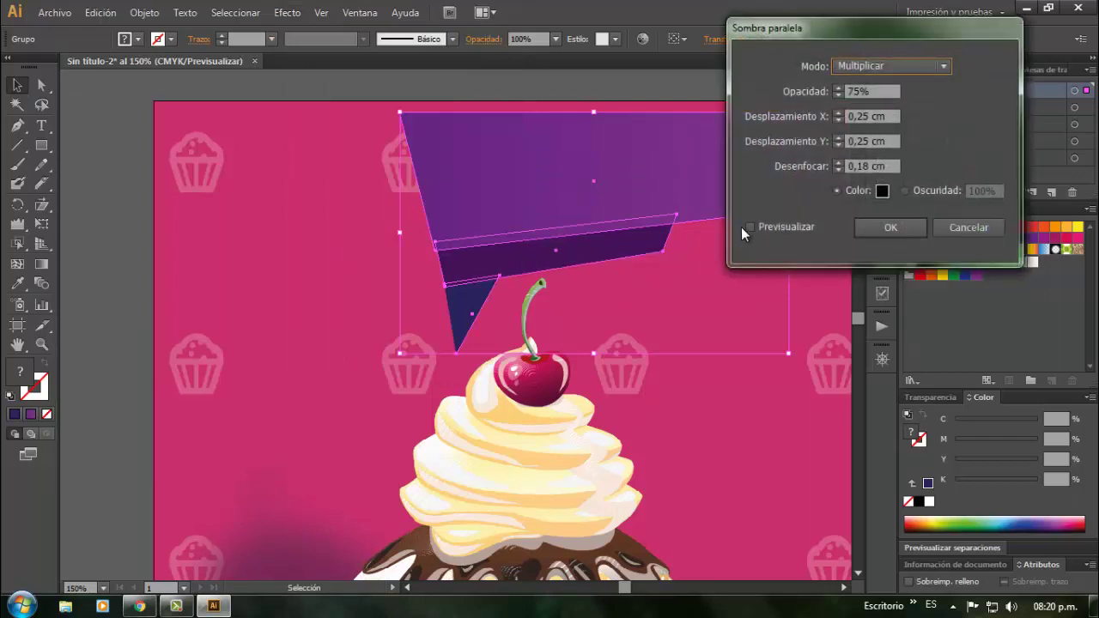
{"action": "left_click", "coordinate": [749, 230]}
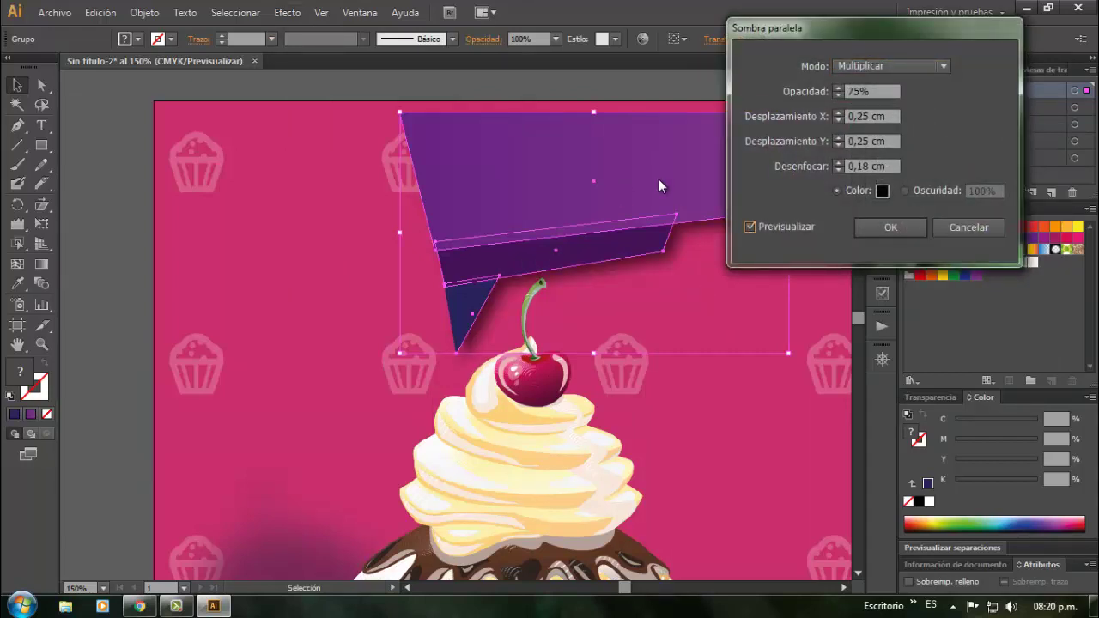
{"action": "left_click", "coordinate": [893, 228]}
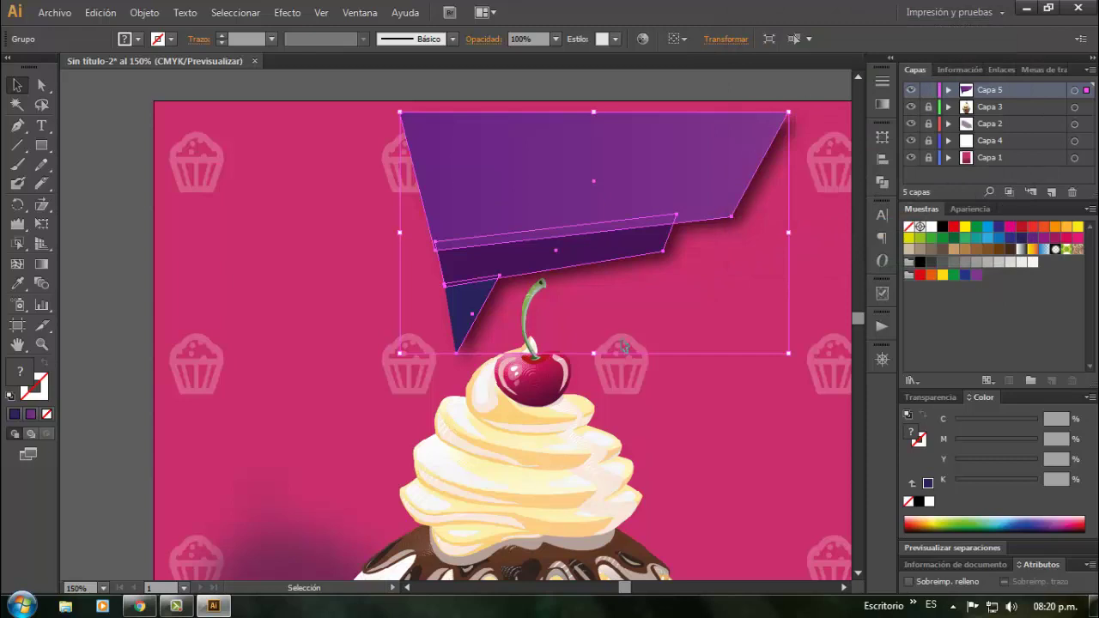
{"action": "left_click", "coordinate": [269, 152]}
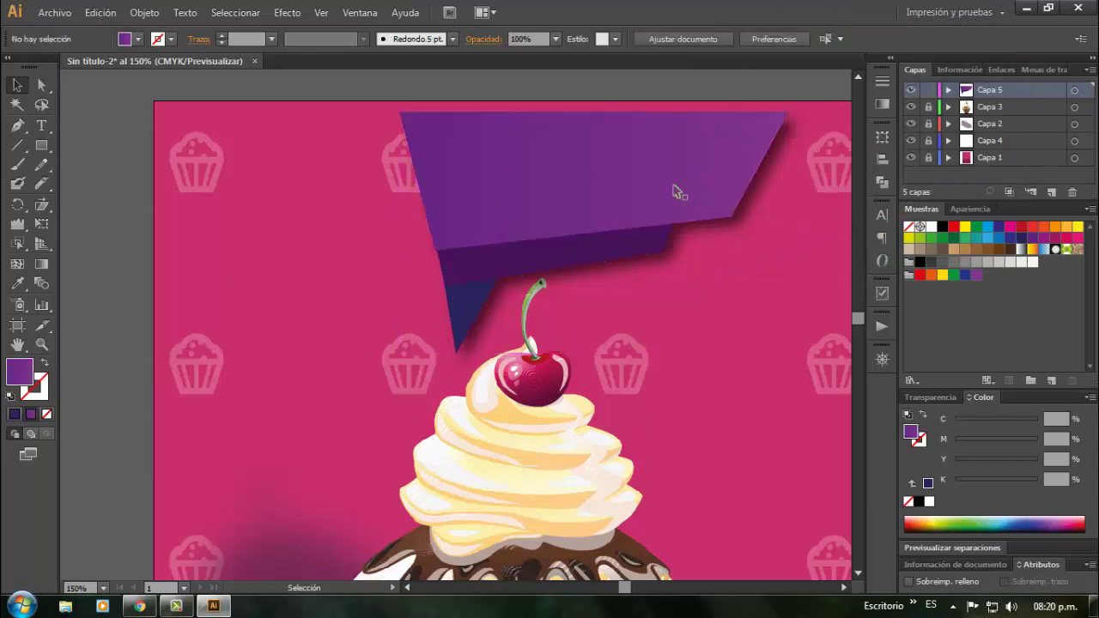
{"action": "left_click", "coordinate": [472, 174]}
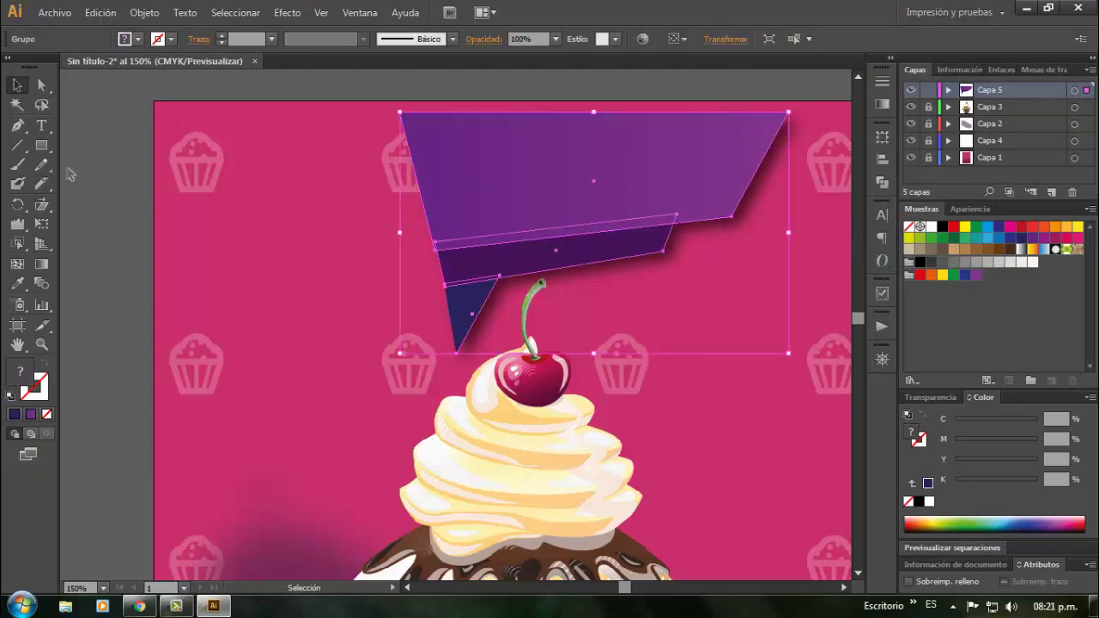
{"action": "left_click", "coordinate": [289, 12]}
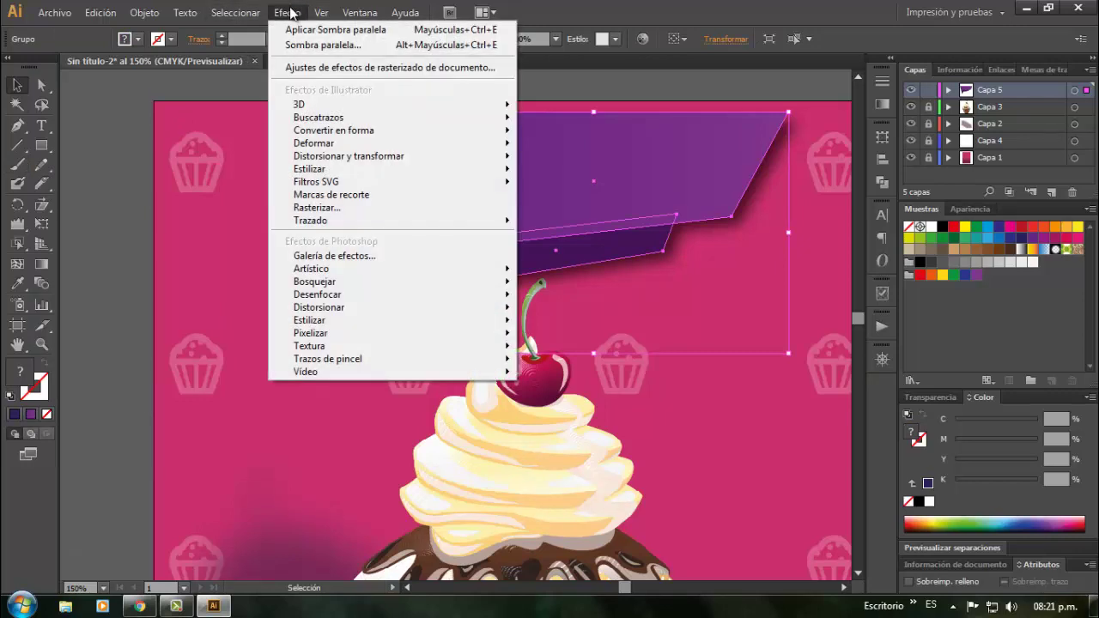
{"action": "mouse_move", "coordinate": [355, 269]}
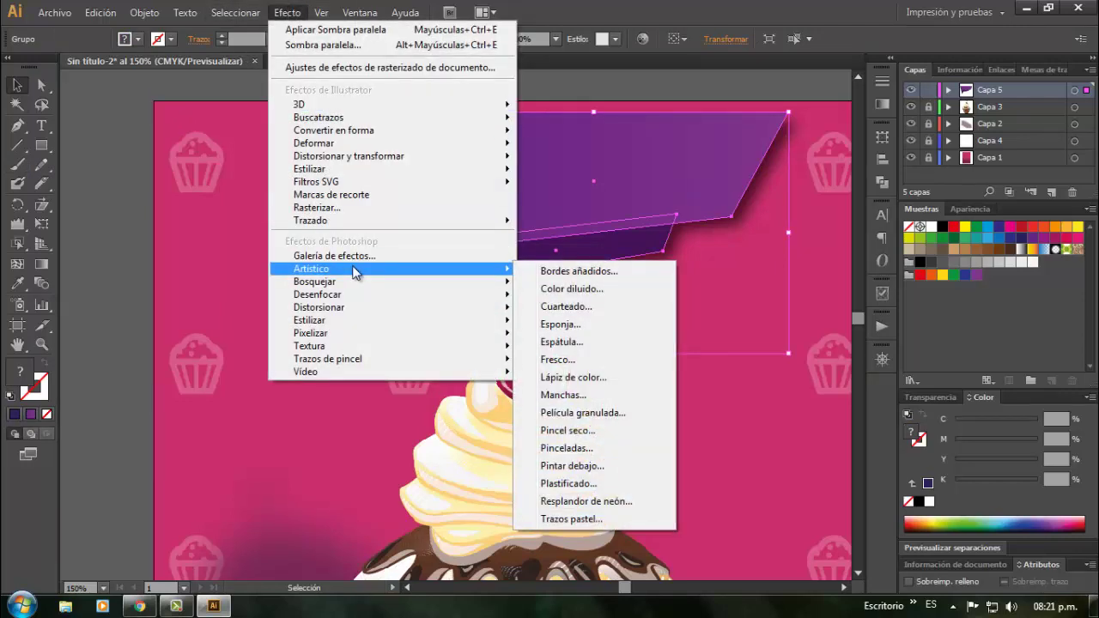
{"action": "left_click", "coordinate": [568, 484]}
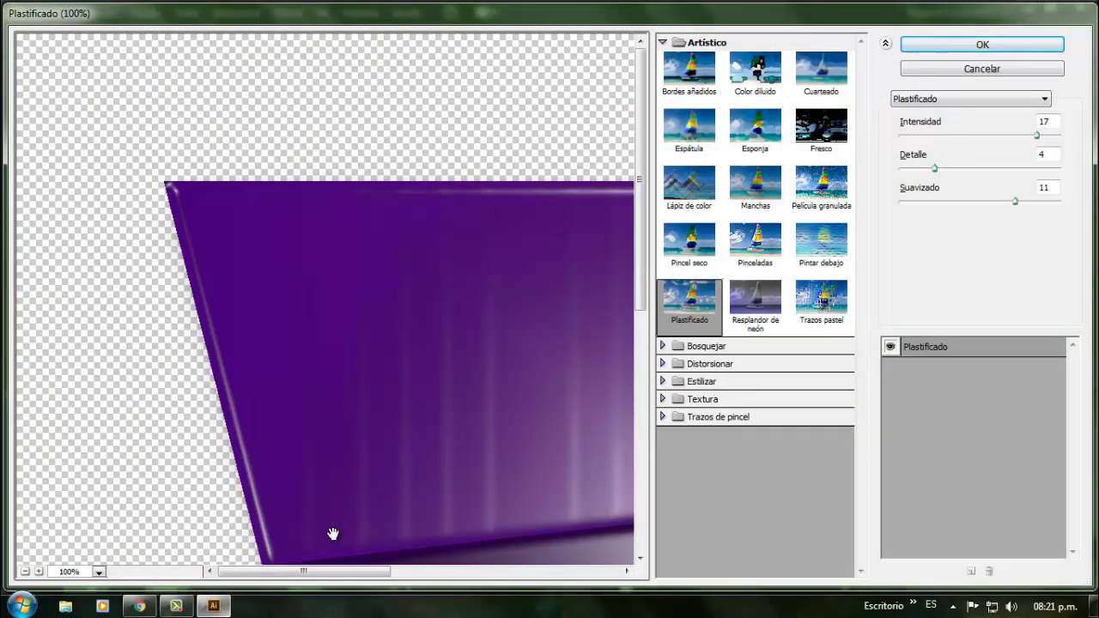
{"action": "left_click_drag", "start_coordinate": [332, 574], "coordinate": [454, 574]}
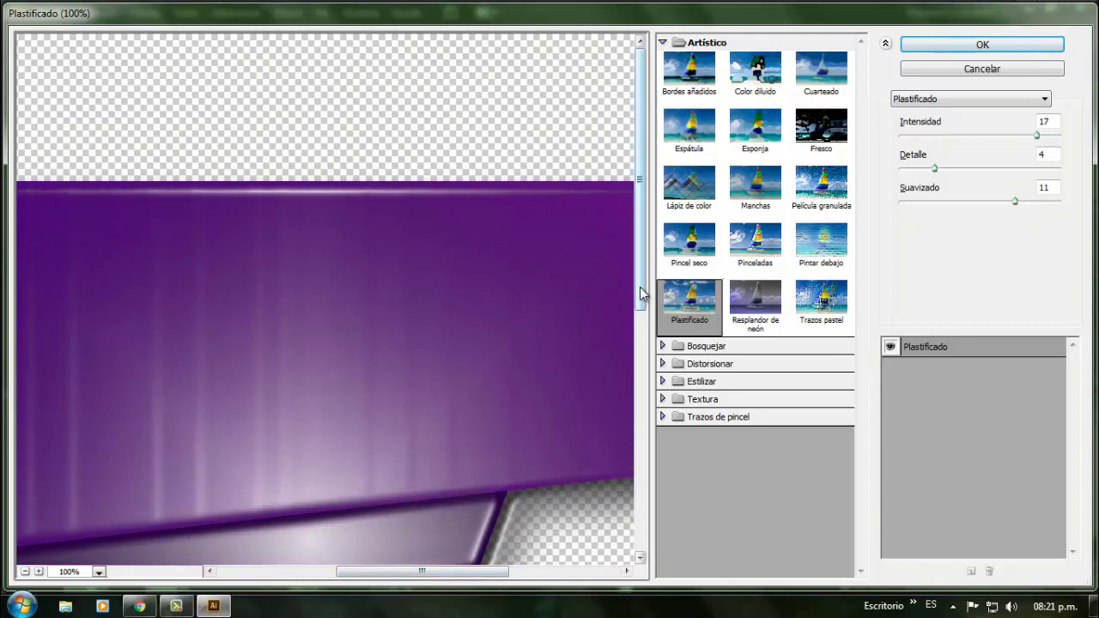
{"action": "left_click_drag", "start_coordinate": [640, 302], "coordinate": [620, 416]}
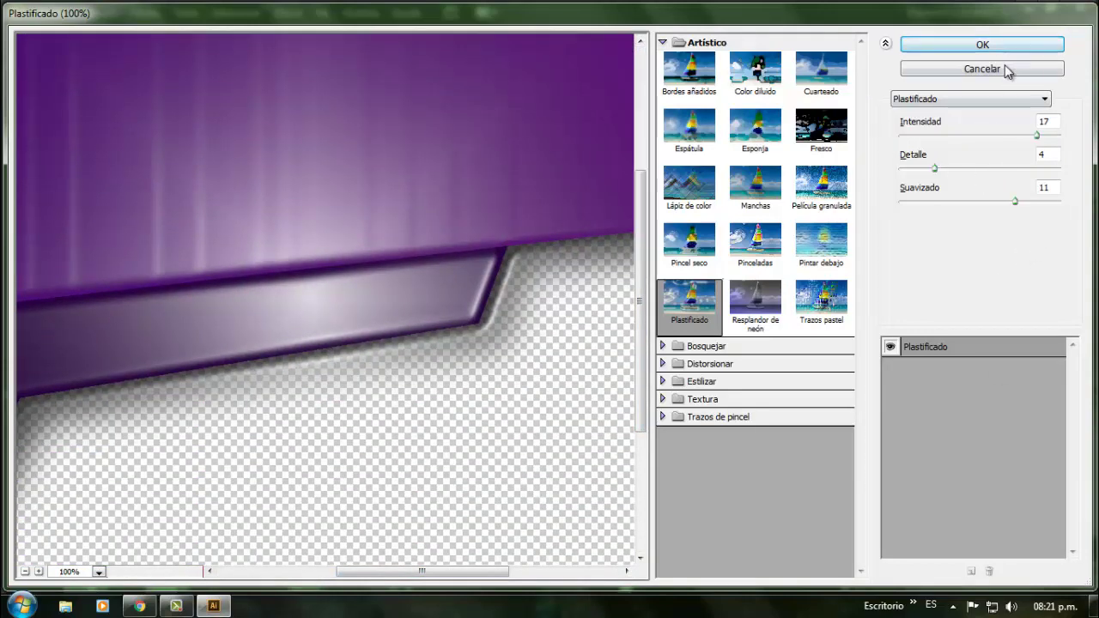
{"action": "left_click", "coordinate": [1006, 69]}
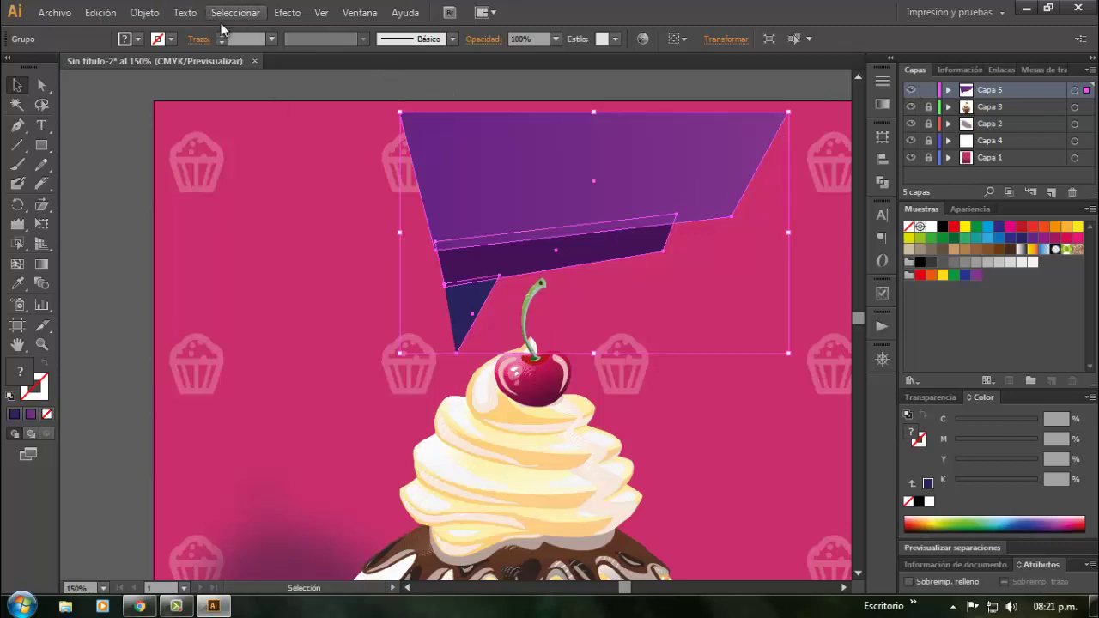
Apply the Plastificado artistic effect to the banner group with intensity 17, detail 4 and smoothing 11
{"action": "left_click", "coordinate": [287, 13]}
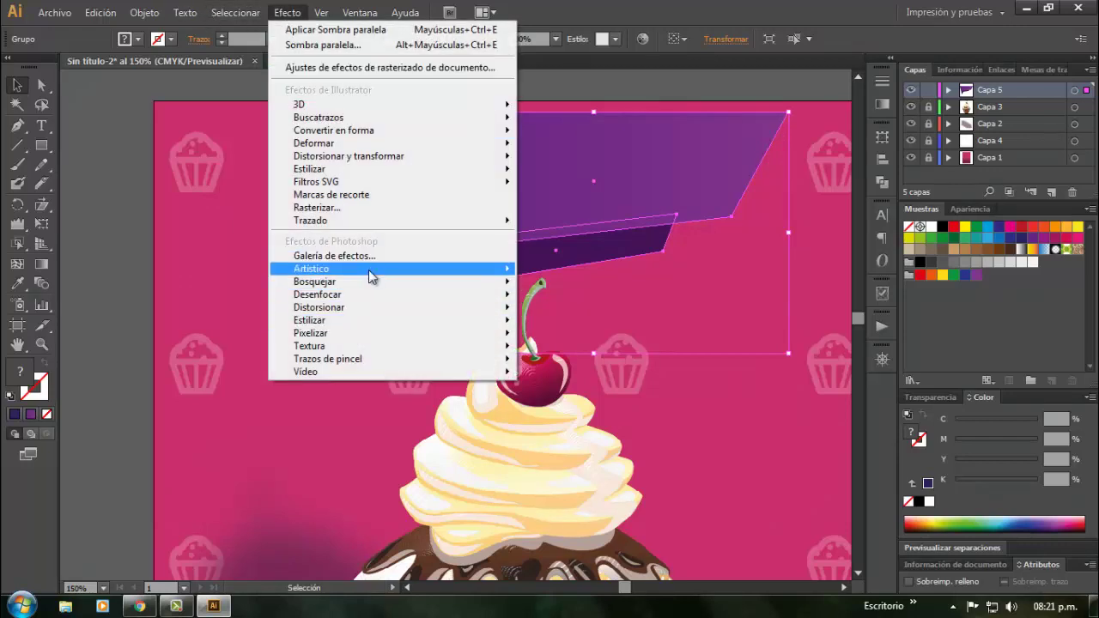
{"action": "mouse_move", "coordinate": [370, 273]}
{"action": "left_click", "coordinate": [654, 482]}
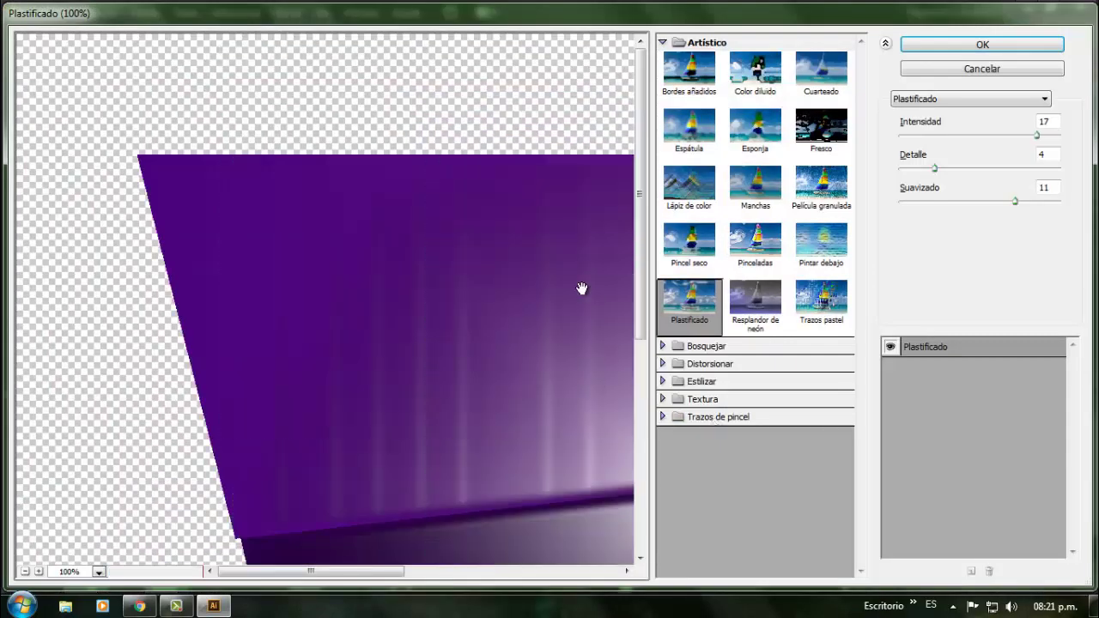
{"action": "left_click", "coordinate": [98, 572]}
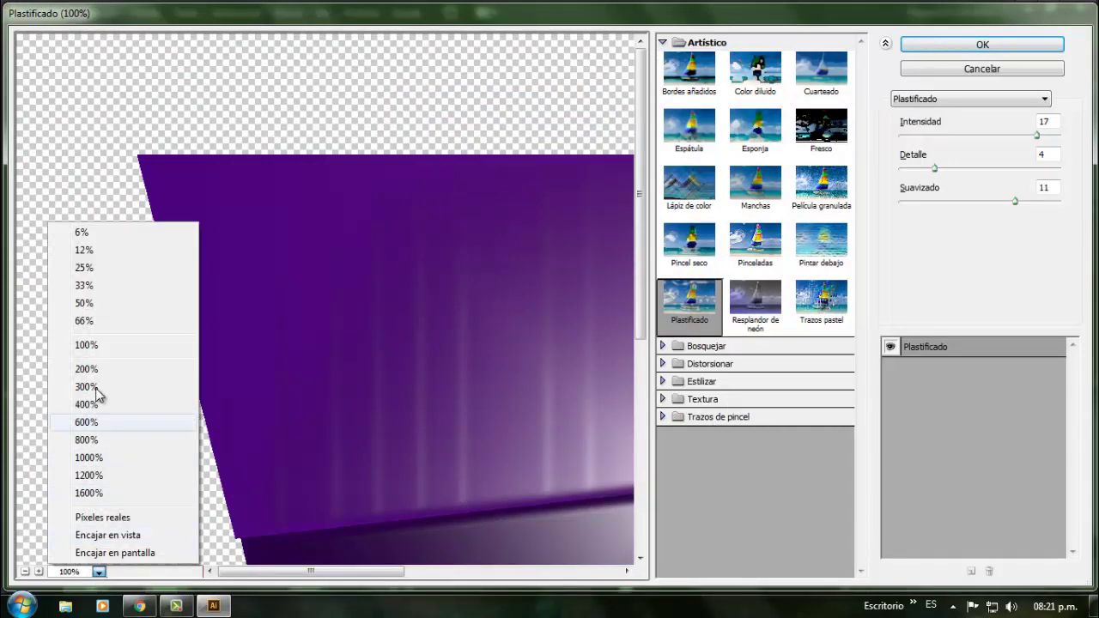
{"action": "left_click", "coordinate": [96, 323]}
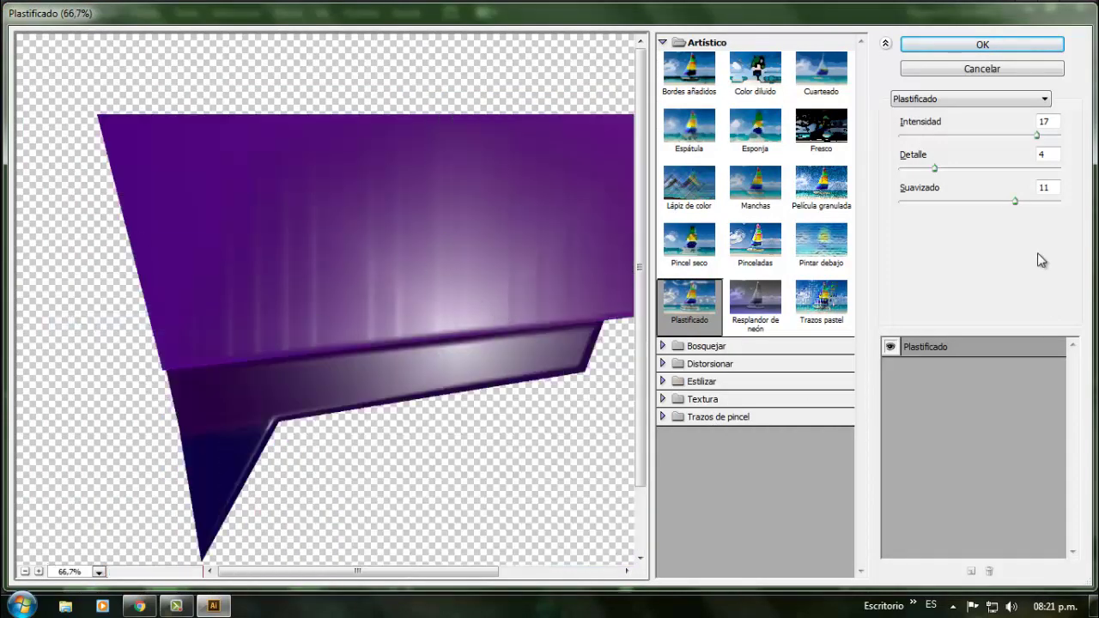
{"action": "left_click", "coordinate": [981, 43]}
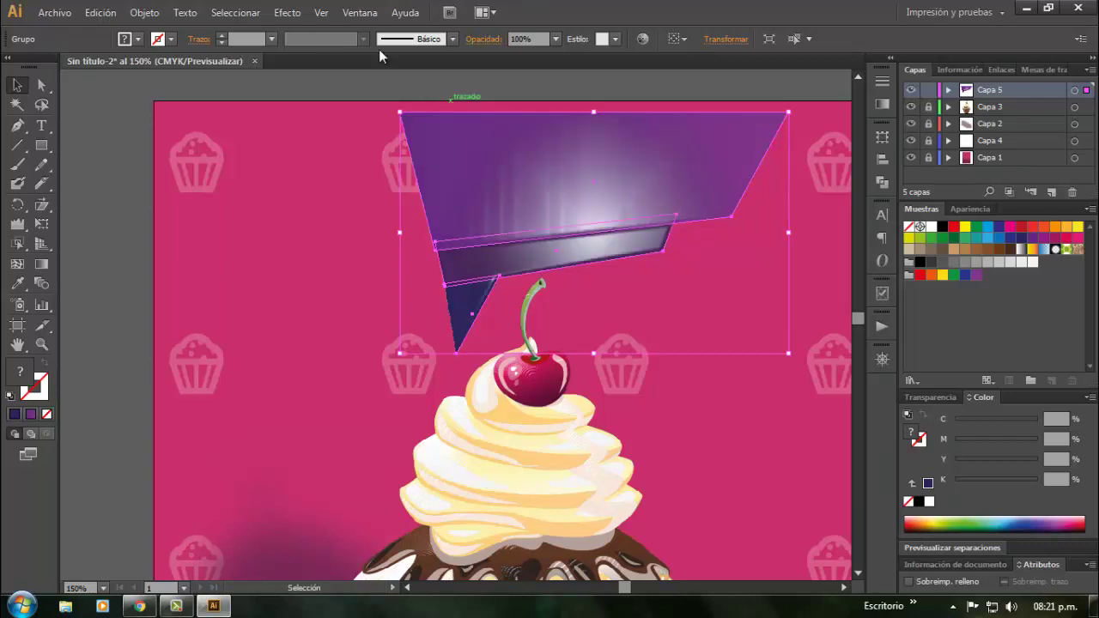
Give the banner group a Multiply drop shadow in dark purple 3D062D, with 75% opacity, 0.25 cm offsets and 0.18 cm blur
{"action": "left_click", "coordinate": [289, 12]}
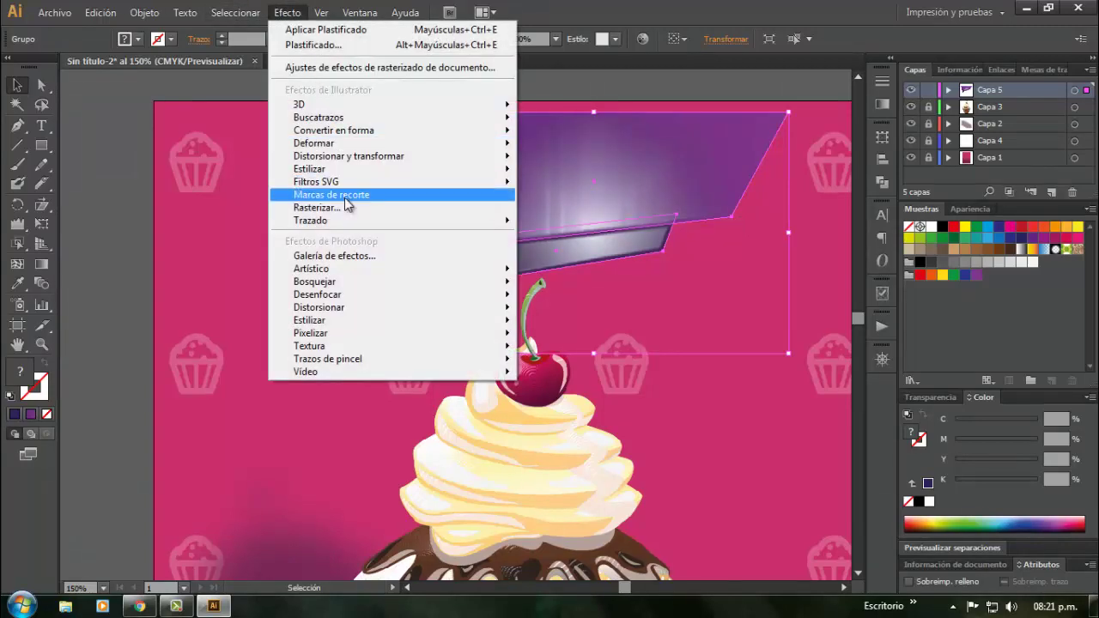
{"action": "mouse_move", "coordinate": [351, 172]}
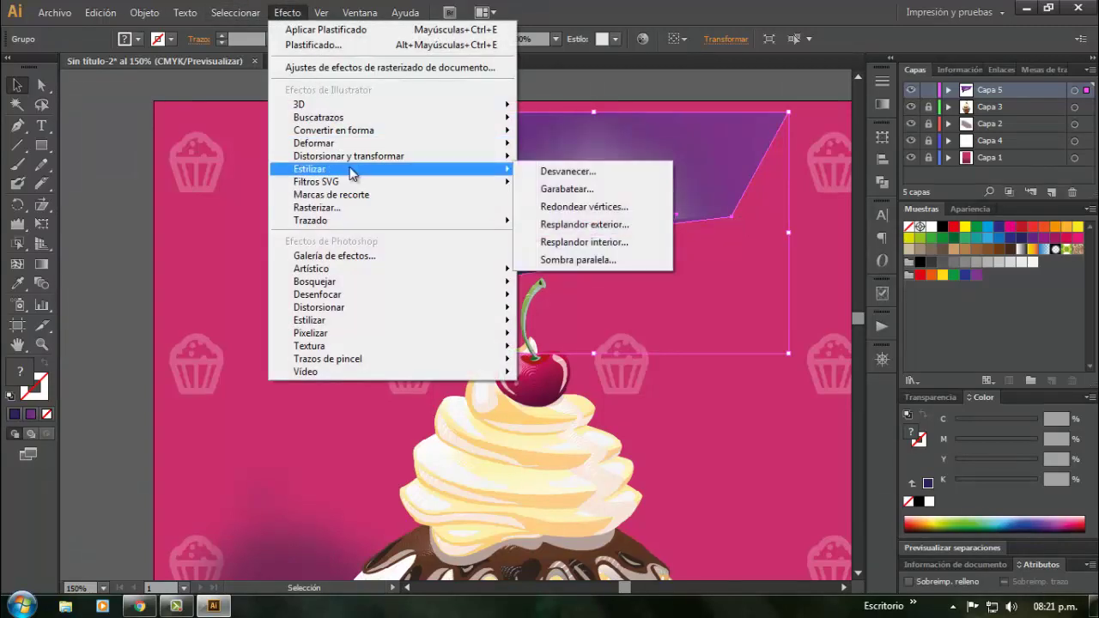
{"action": "left_click", "coordinate": [599, 259]}
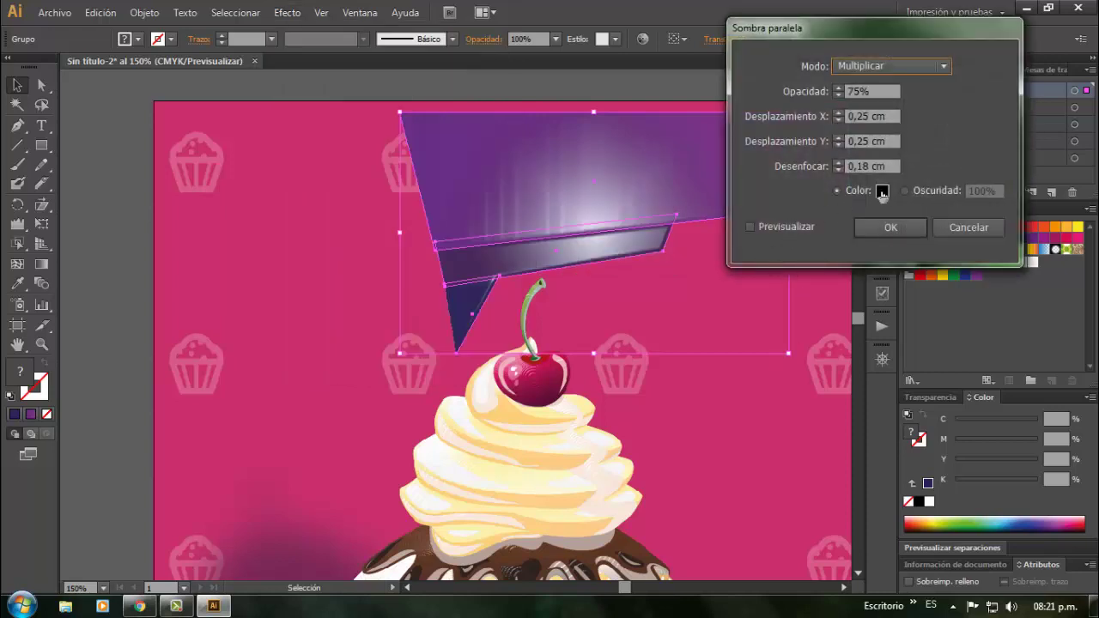
{"action": "left_click", "coordinate": [882, 191]}
{"action": "left_click", "coordinate": [564, 252]}
{"action": "left_click_drag", "start_coordinate": [564, 252], "coordinate": [559, 227]}
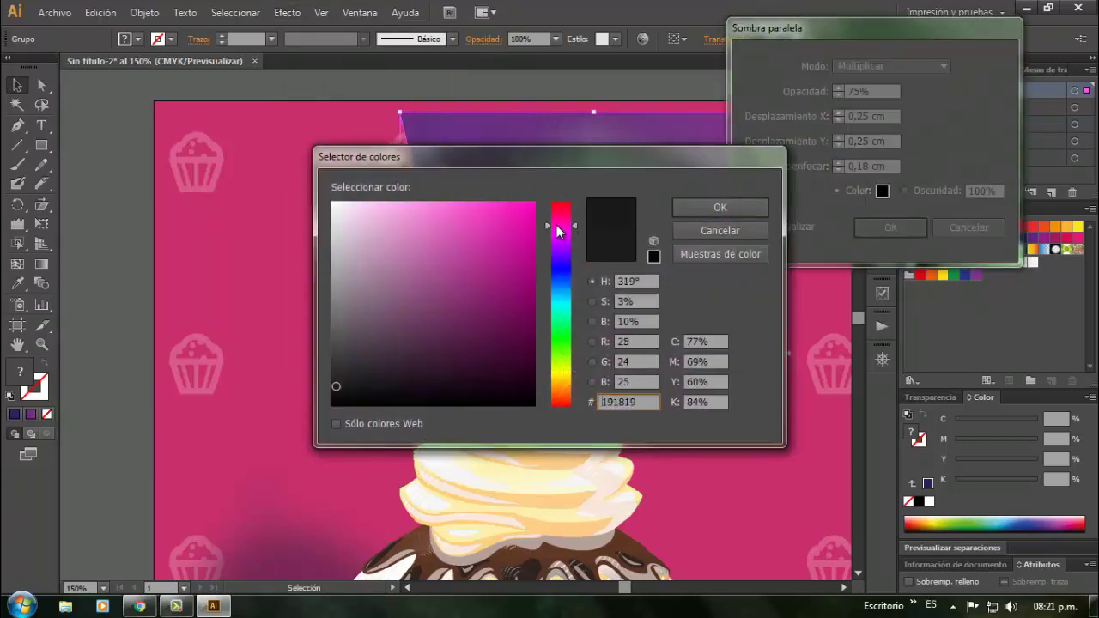
{"action": "left_click_drag", "start_coordinate": [520, 289], "coordinate": [517, 357]}
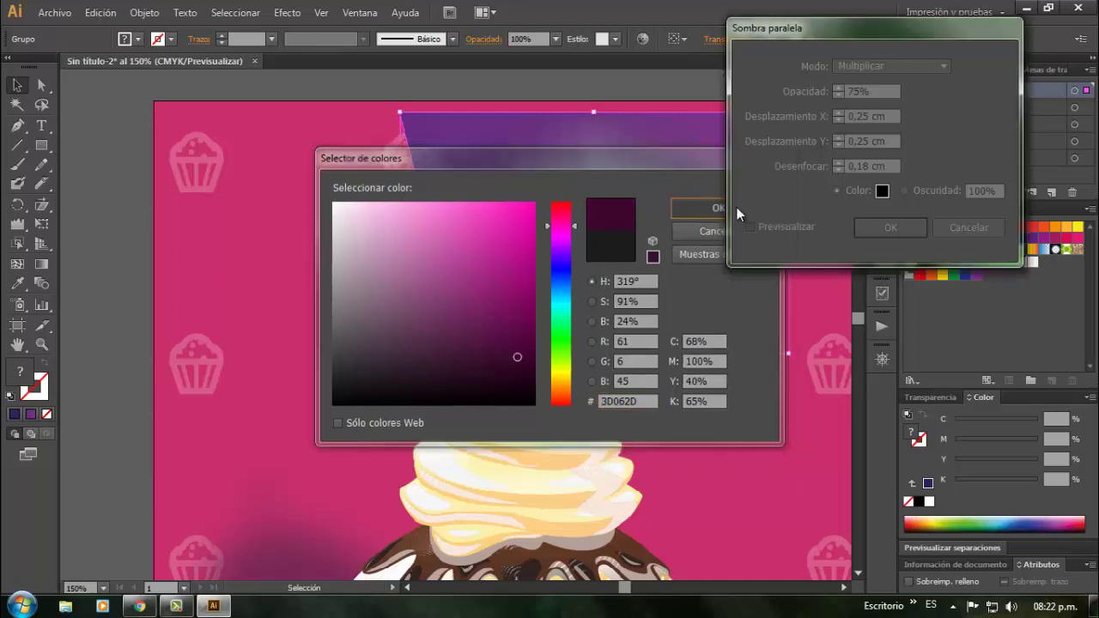
{"action": "left_click", "coordinate": [737, 207]}
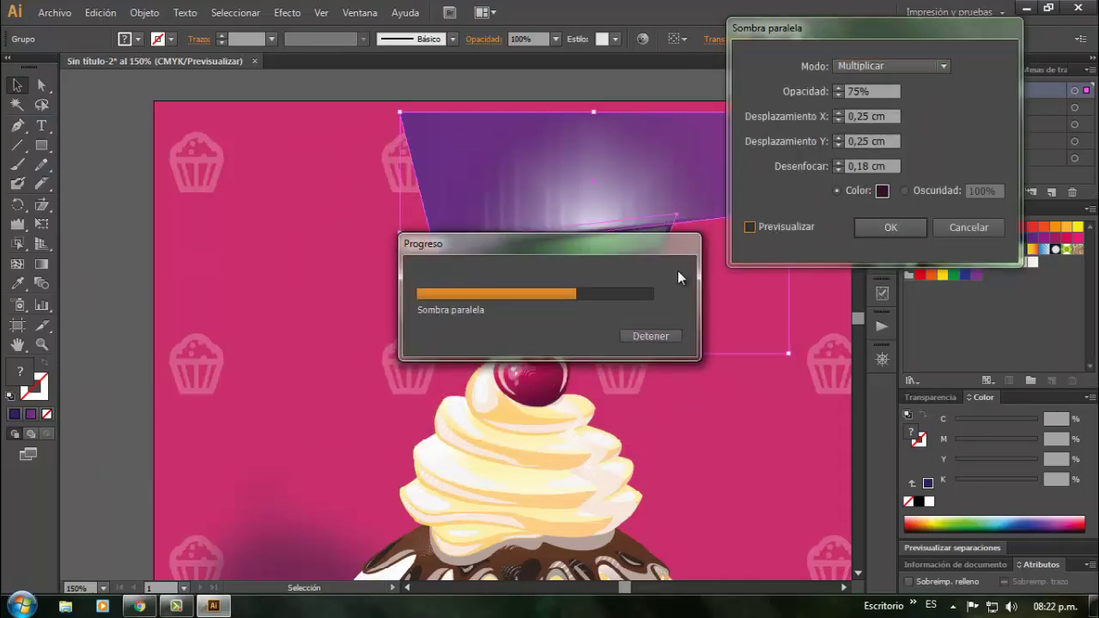
{"action": "left_click", "coordinate": [889, 225]}
{"action": "left_click", "coordinate": [376, 191]}
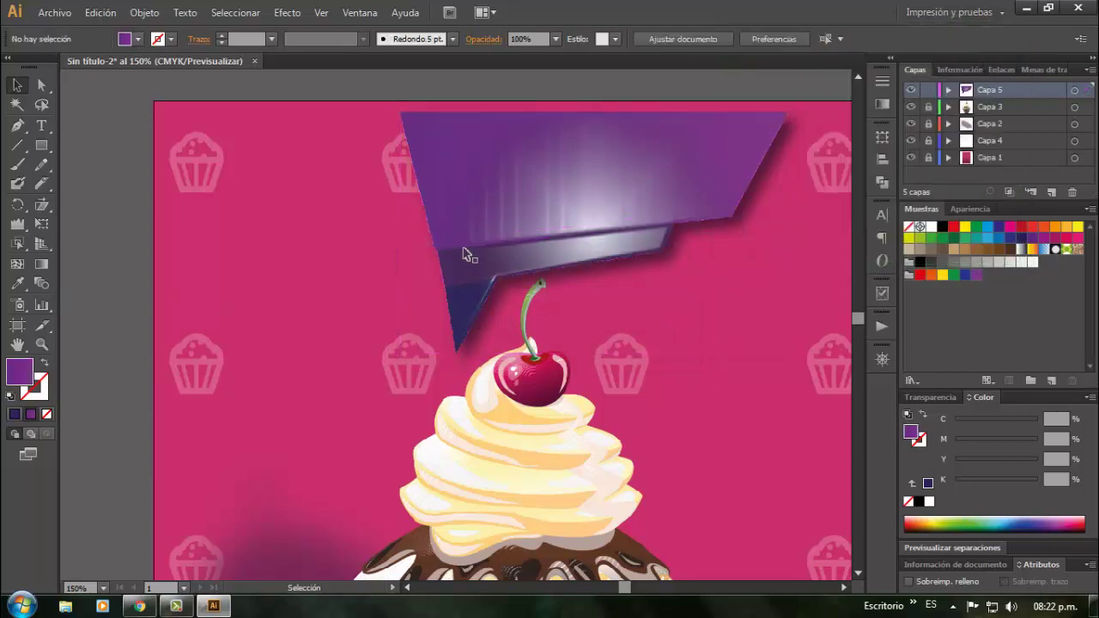
{"action": "left_click", "coordinate": [609, 221]}
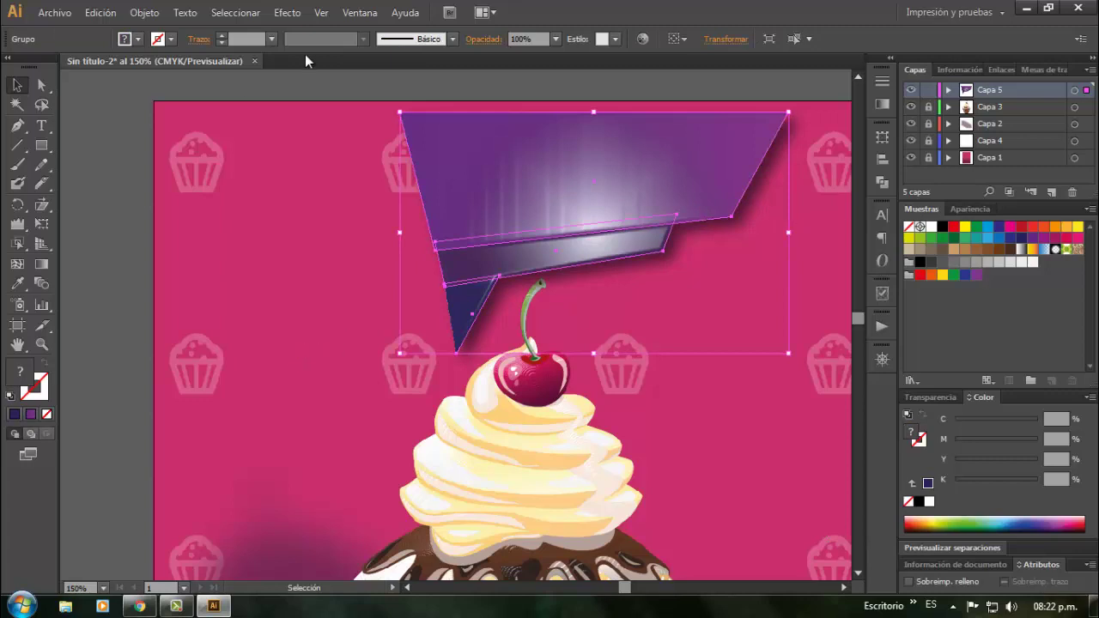
Add the text "Deleitate" beside the banner in 48 pt Nyala Regular
{"action": "left_click", "coordinate": [41, 126]}
{"action": "left_click", "coordinate": [263, 199]}
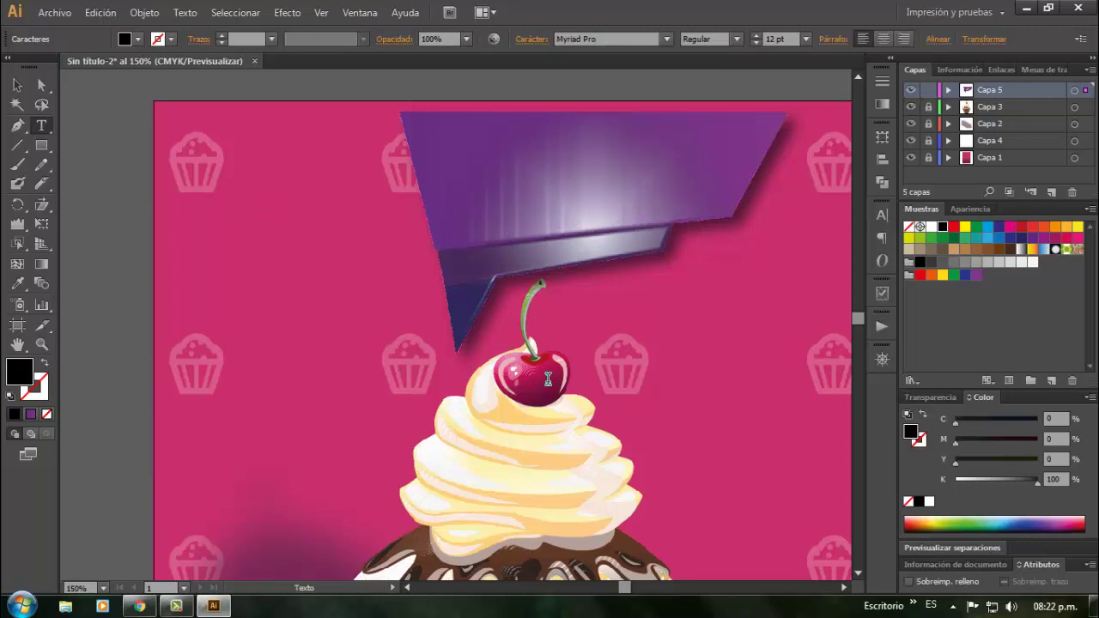
{"action": "left_click", "coordinate": [805, 40]}
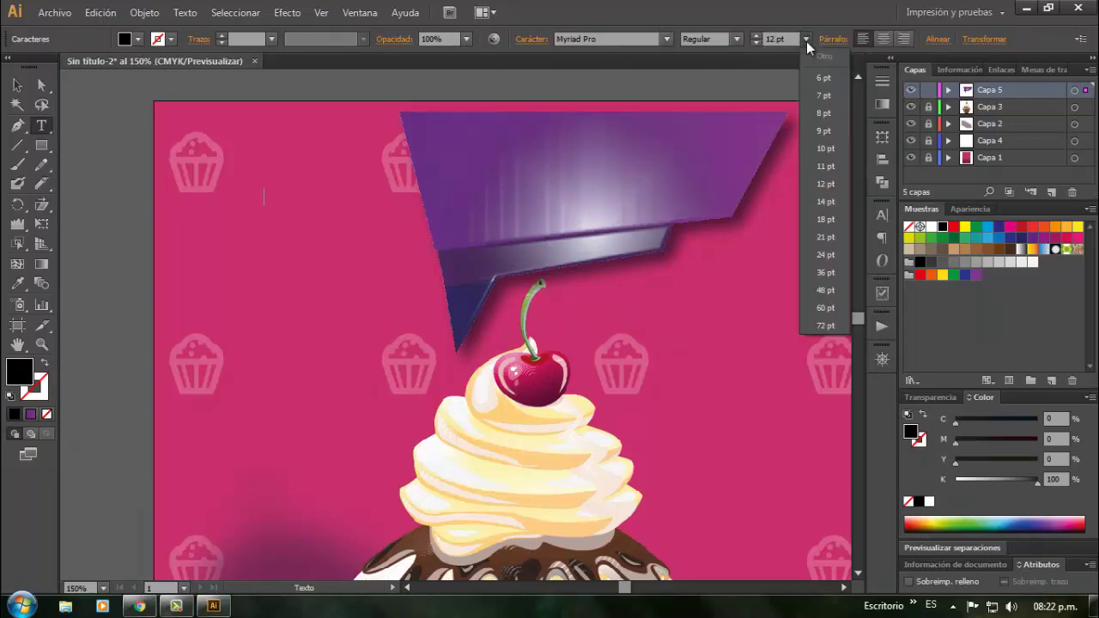
{"action": "left_click", "coordinate": [827, 290]}
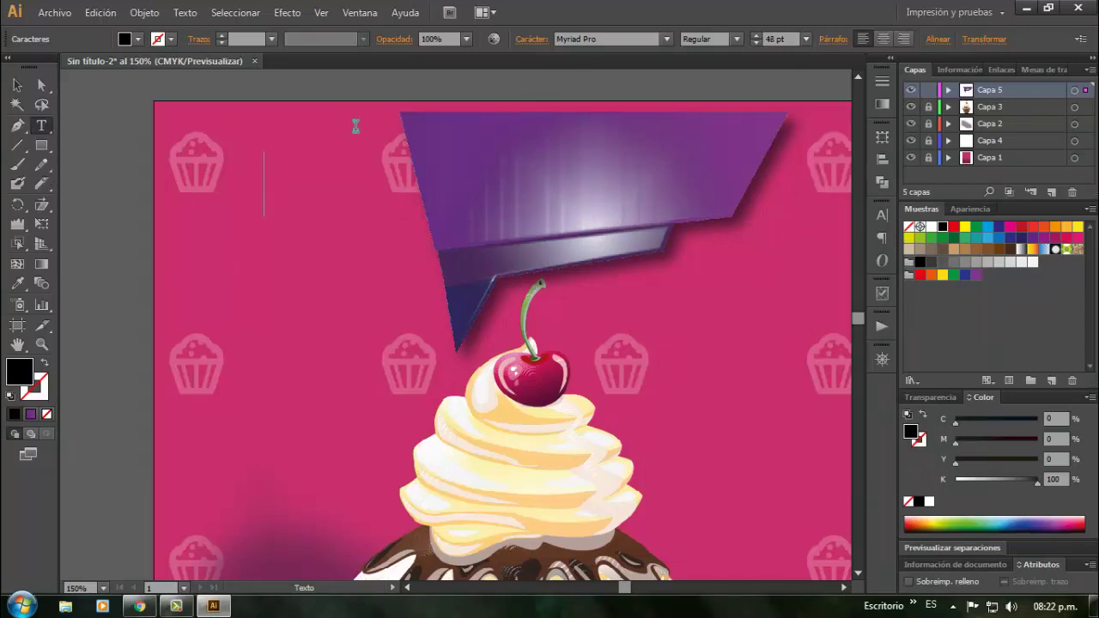
{"action": "left_click", "coordinate": [665, 40]}
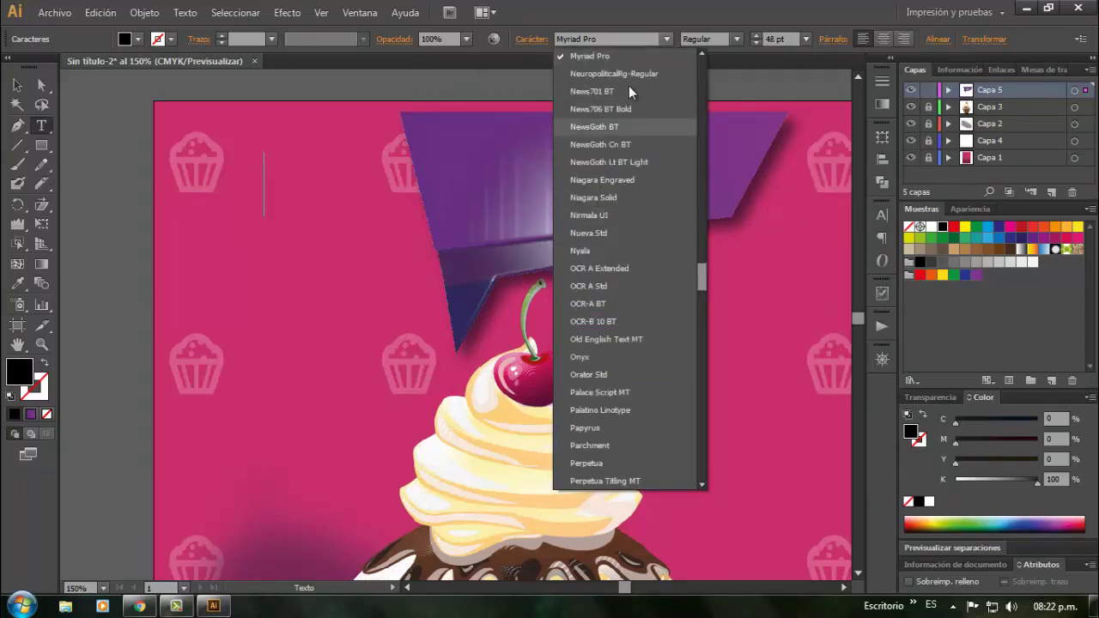
{"action": "left_click", "coordinate": [624, 249]}
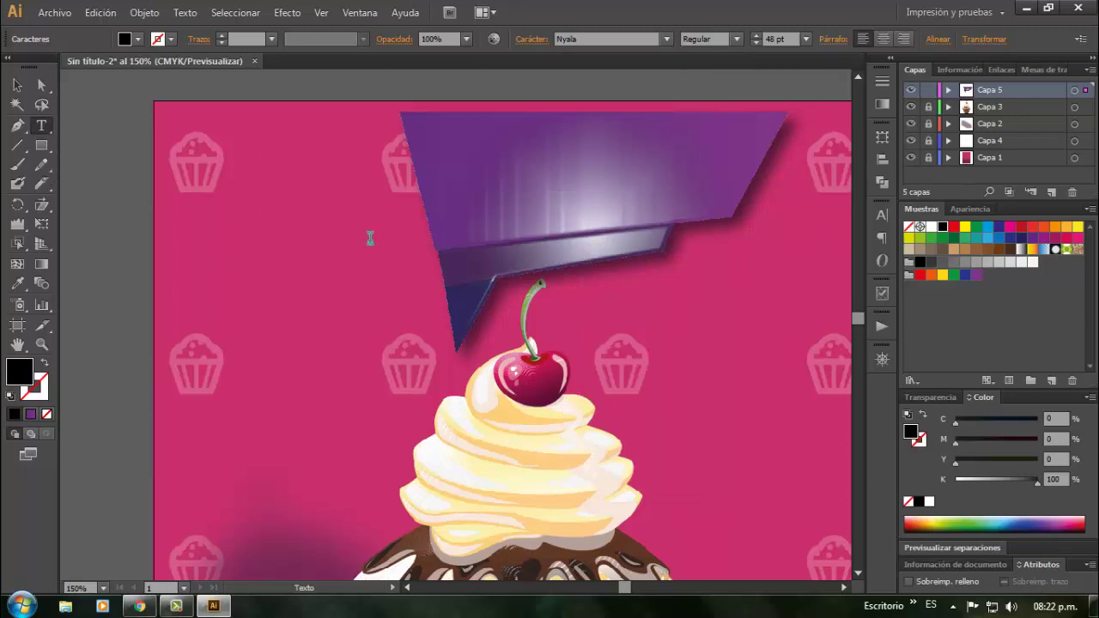
{"action": "type", "text": "De"}
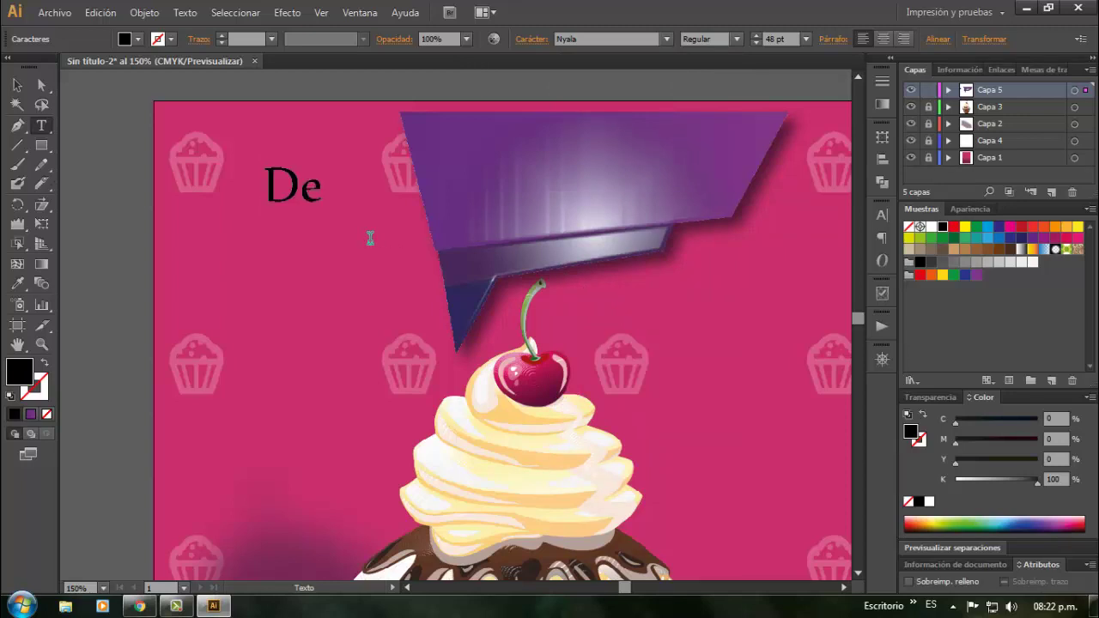
{"action": "type", "text": "leitate"}
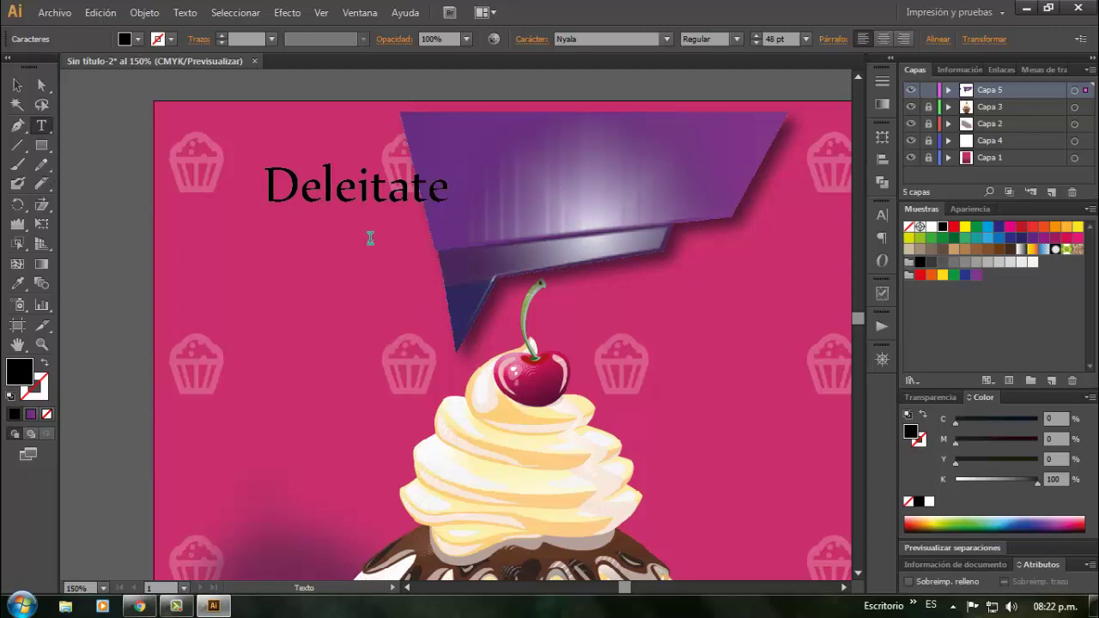
Move the "Deleitate" text onto the large purple banner shape and enlarge it to about 64 pt
{"action": "left_click", "coordinate": [17, 85]}
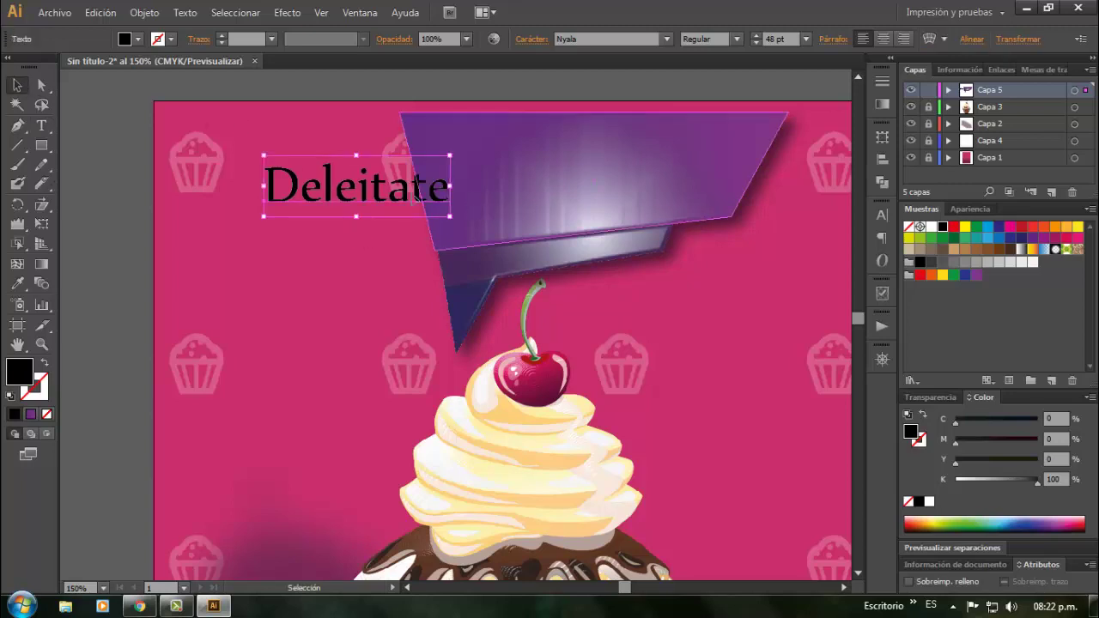
{"action": "left_click_drag", "start_coordinate": [375, 196], "coordinate": [592, 185]}
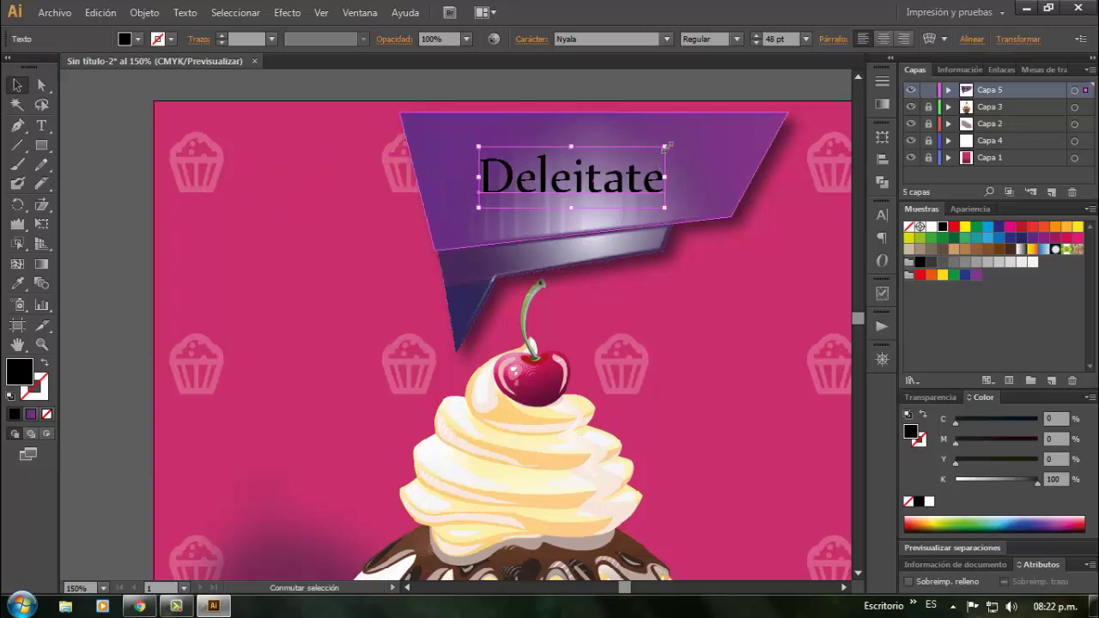
{"action": "left_click_drag", "start_coordinate": [666, 146], "coordinate": [734, 128]}
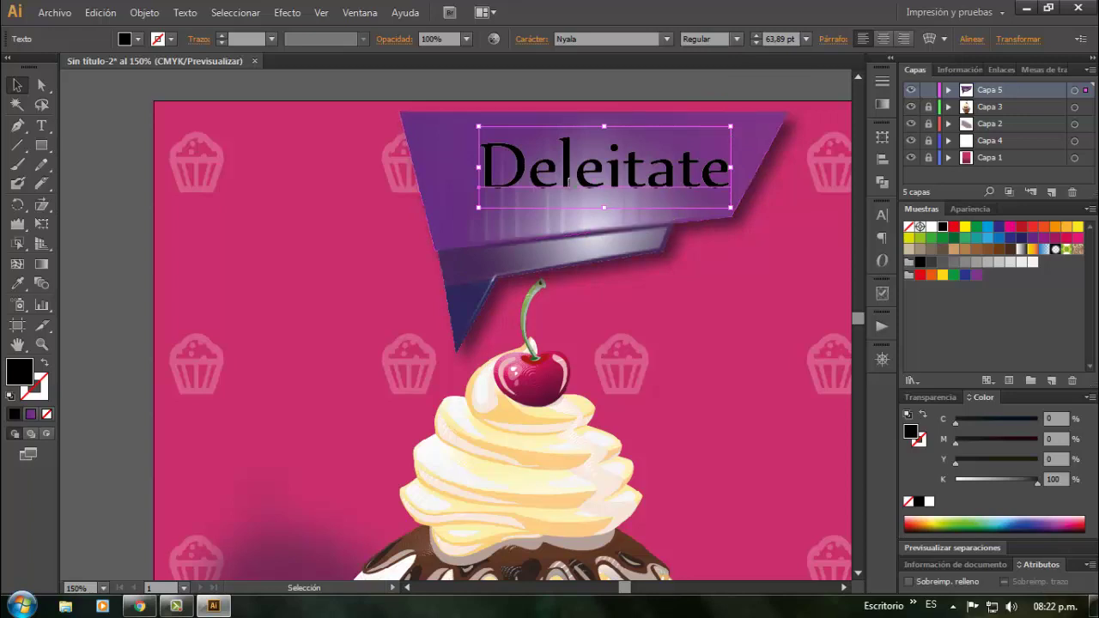
{"action": "left_click_drag", "start_coordinate": [613, 172], "coordinate": [595, 177]}
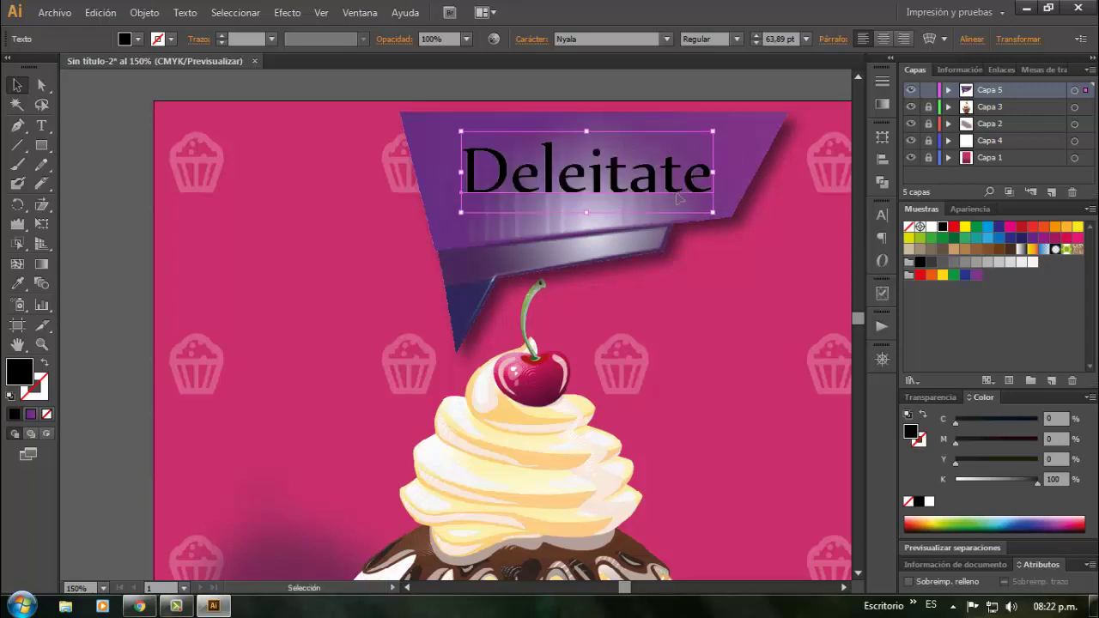
{"action": "left_click_drag", "start_coordinate": [697, 183], "coordinate": [687, 180]}
{"action": "right_click", "coordinate": [596, 173]}
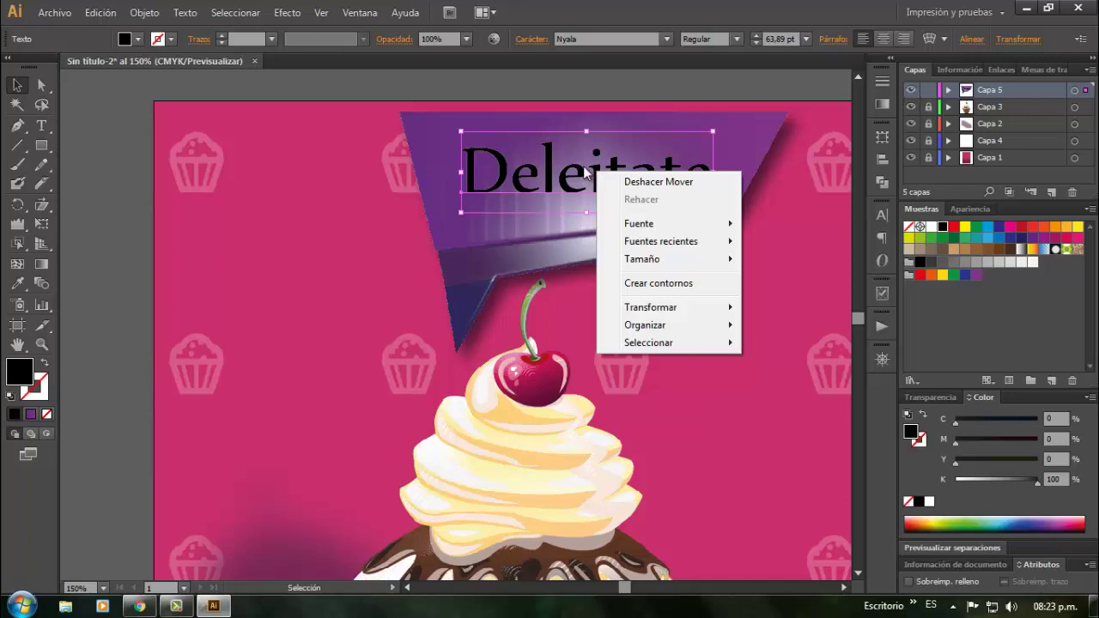
{"action": "left_click", "coordinate": [584, 167]}
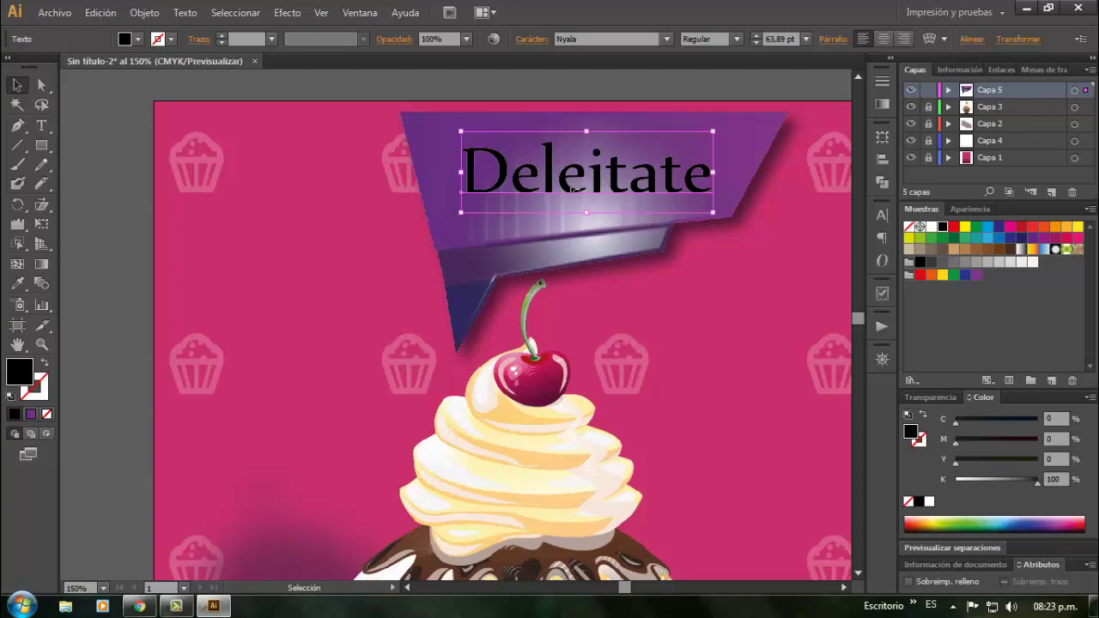
Duplicate the "Deleitate" text just below itself and change the upper one to "Deléitate"
{"action": "left_click_drag", "start_coordinate": [597, 178], "coordinate": [584, 237]}
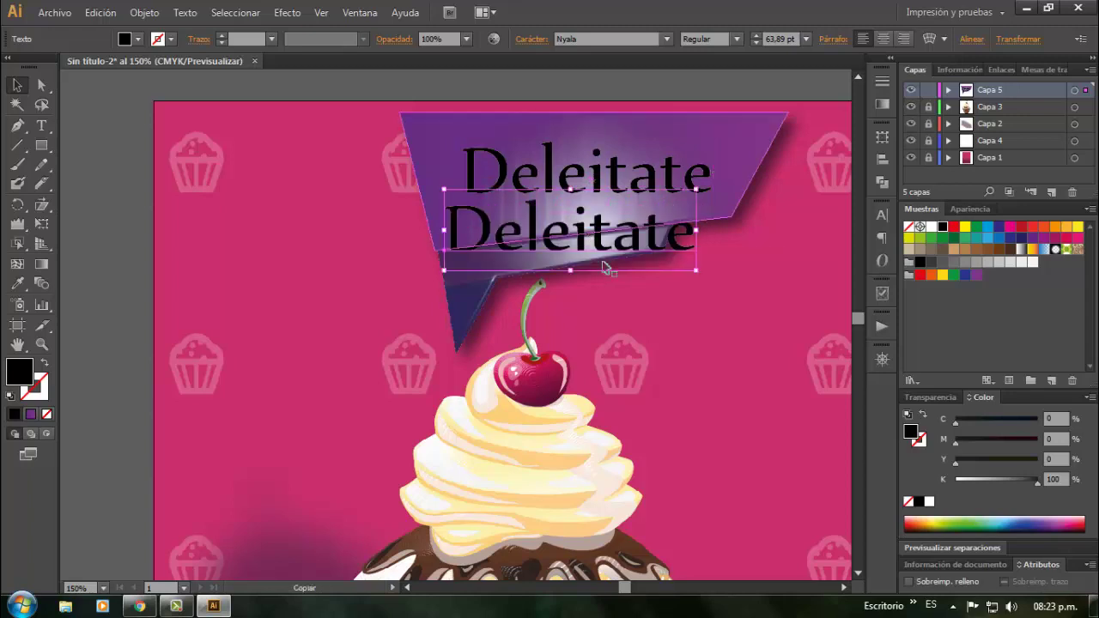
{"action": "key", "text": "t"}
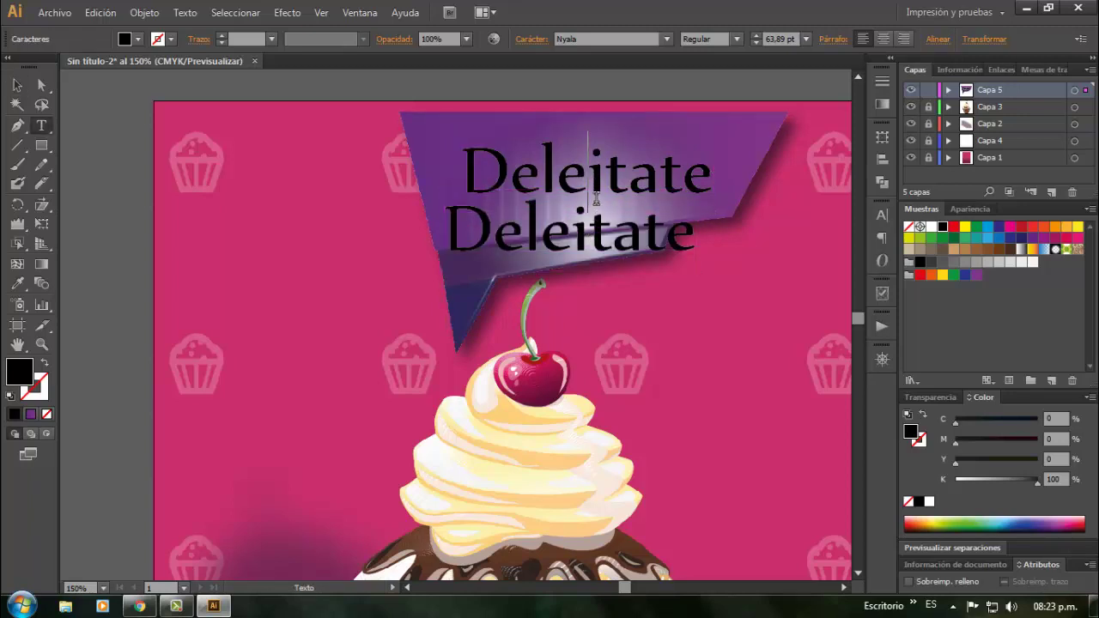
{"action": "key", "text": "Delete"}
{"action": "type", "text": "é"}
{"action": "left_click", "coordinate": [17, 84]}
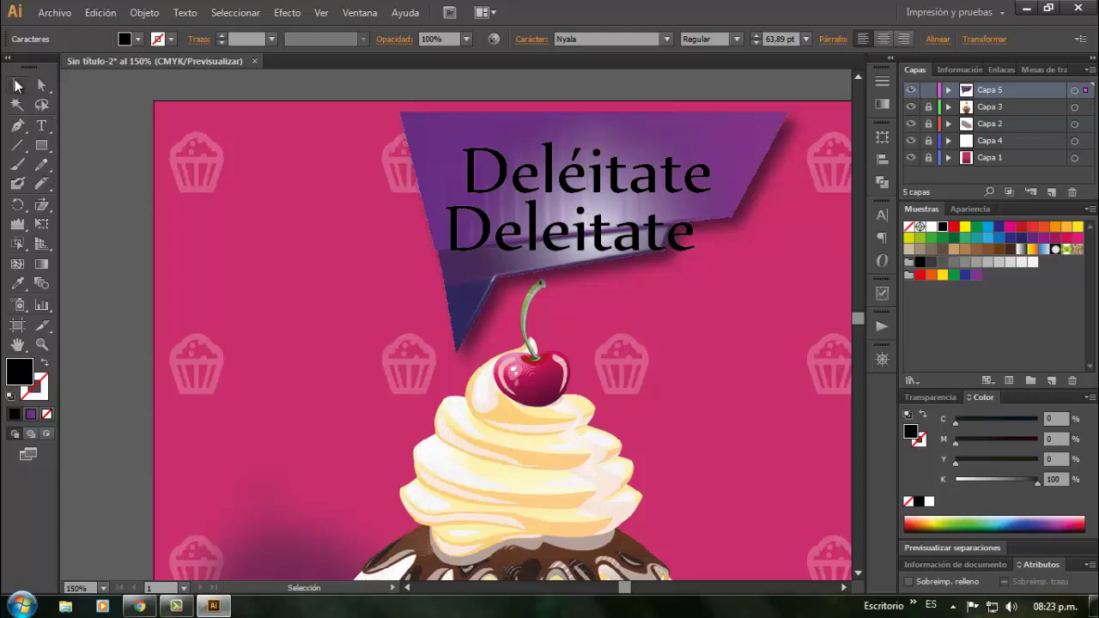
Replace the lower copy's text with "Con Nuestro" and shrink it to a small line beneath "Deléitate"
{"action": "left_click", "coordinate": [616, 242]}
{"action": "double_click", "coordinate": [690, 232]}
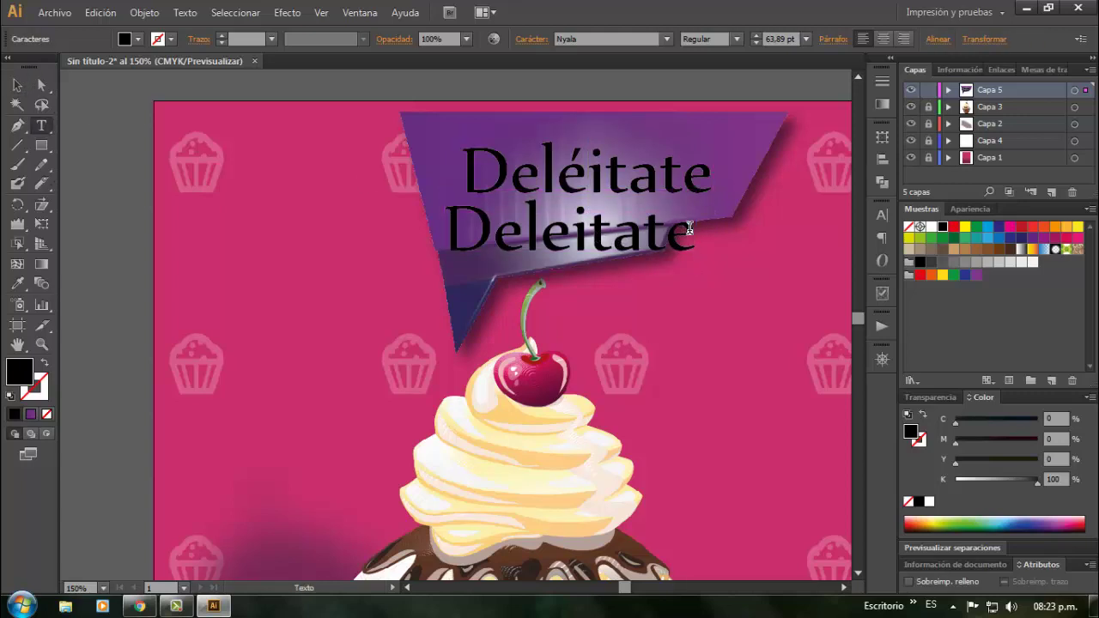
{"action": "left_click_drag", "start_coordinate": [693, 231], "coordinate": [393, 235]}
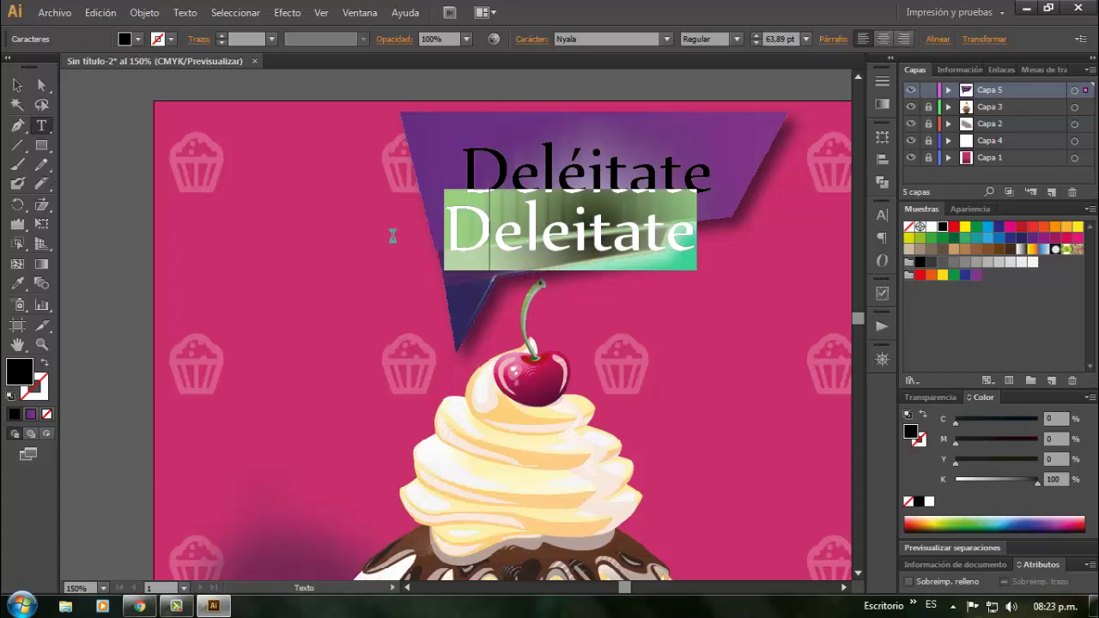
{"action": "type", "text": "Con Nuestro"}
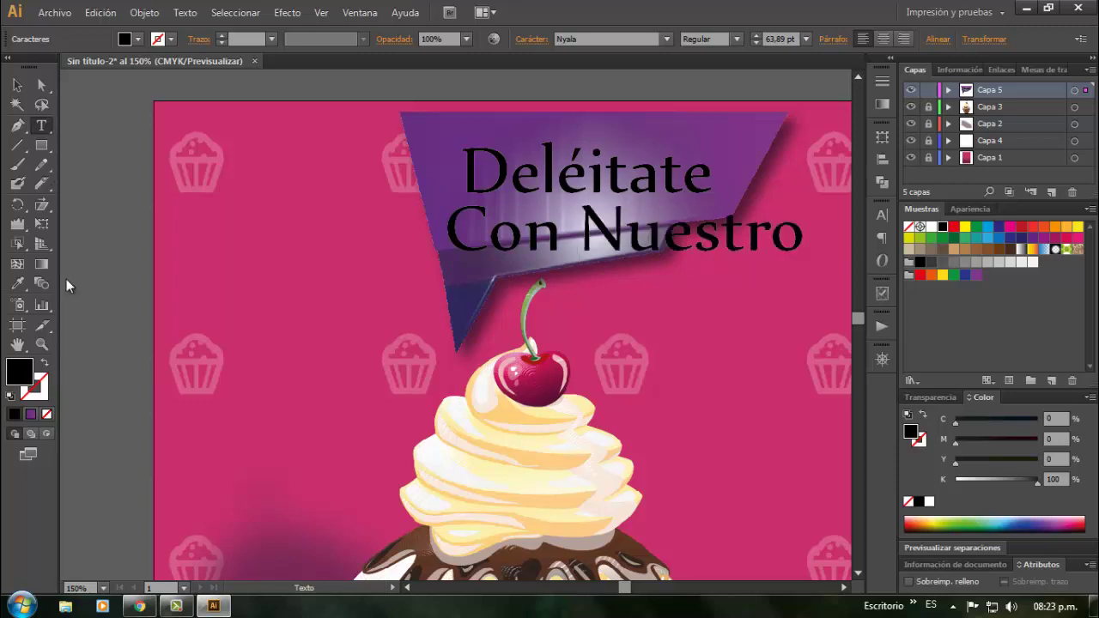
{"action": "left_click", "coordinate": [17, 85]}
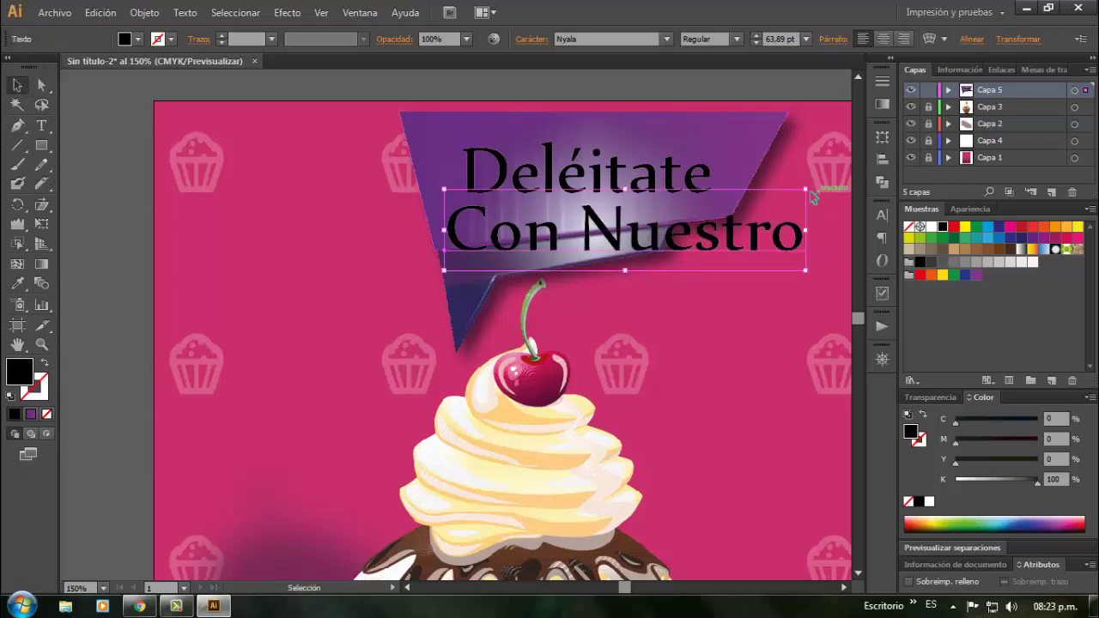
{"action": "left_click_drag", "start_coordinate": [805, 189], "coordinate": [603, 258]}
Duplicate "Deléitate" below "Con Nuestro" and turn the copy into the word "Sabor" with a 5% black fill
{"action": "left_click", "coordinate": [607, 185]}
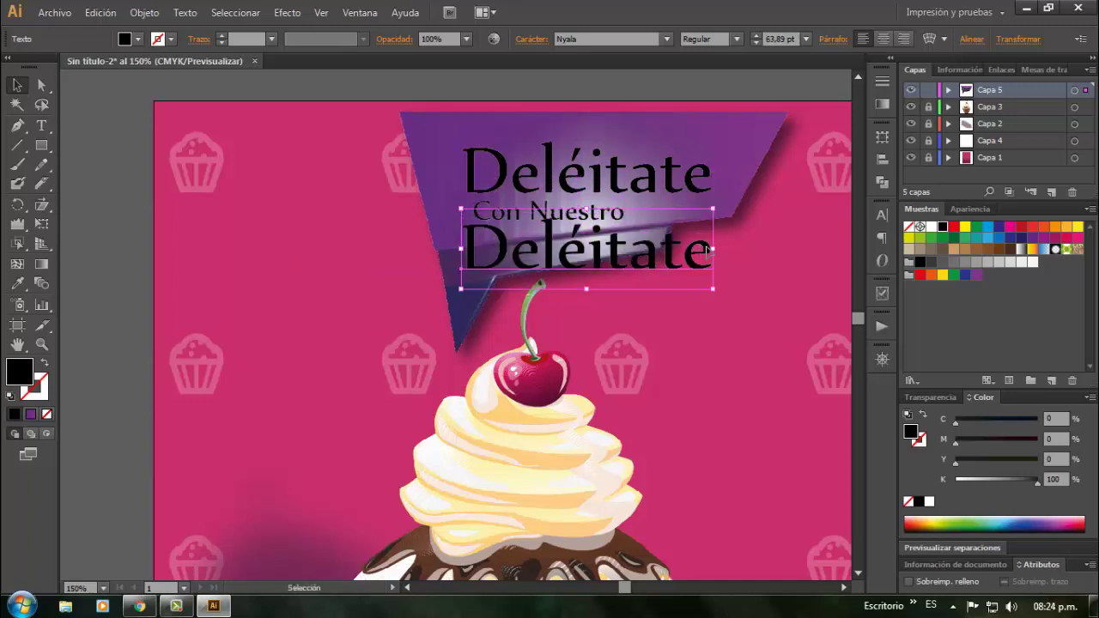
{"action": "double_click", "coordinate": [706, 249]}
{"action": "key", "text": "ctrl+a"}
{"action": "type", "text": "SAASBOR"}
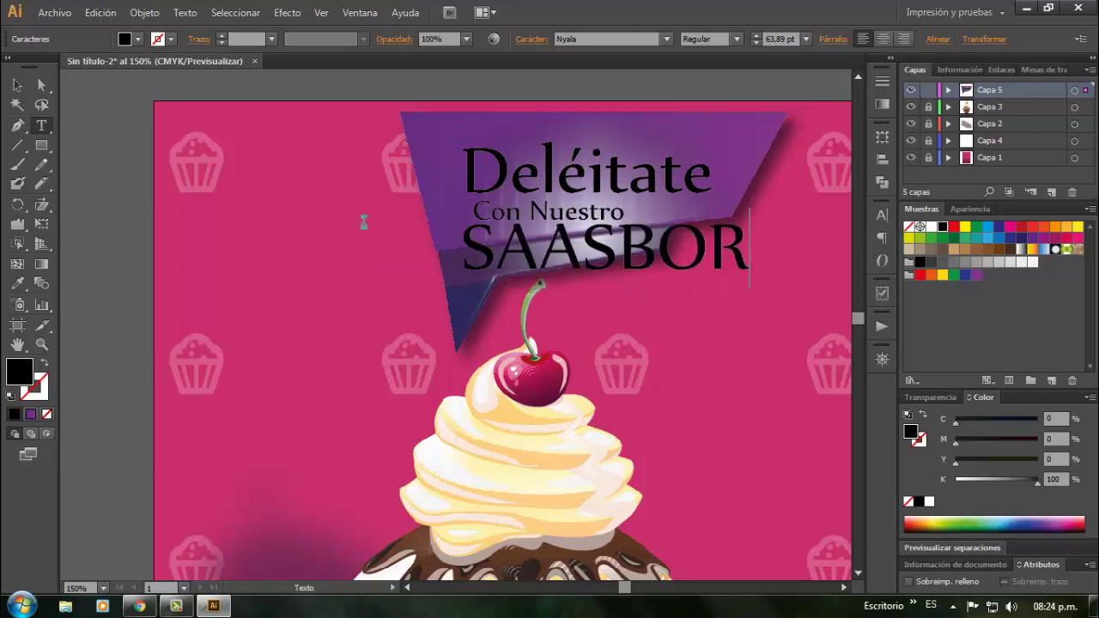
{"action": "key", "text": "BackSpace"}
{"action": "key", "text": "BackSpace"}
{"action": "key", "text": "BackSpace"}
{"action": "key", "text": "BackSpace"}
{"action": "key", "text": "BackSpace"}
{"action": "key", "text": "BackSpace"}
{"action": "key", "text": "BackSpace"}
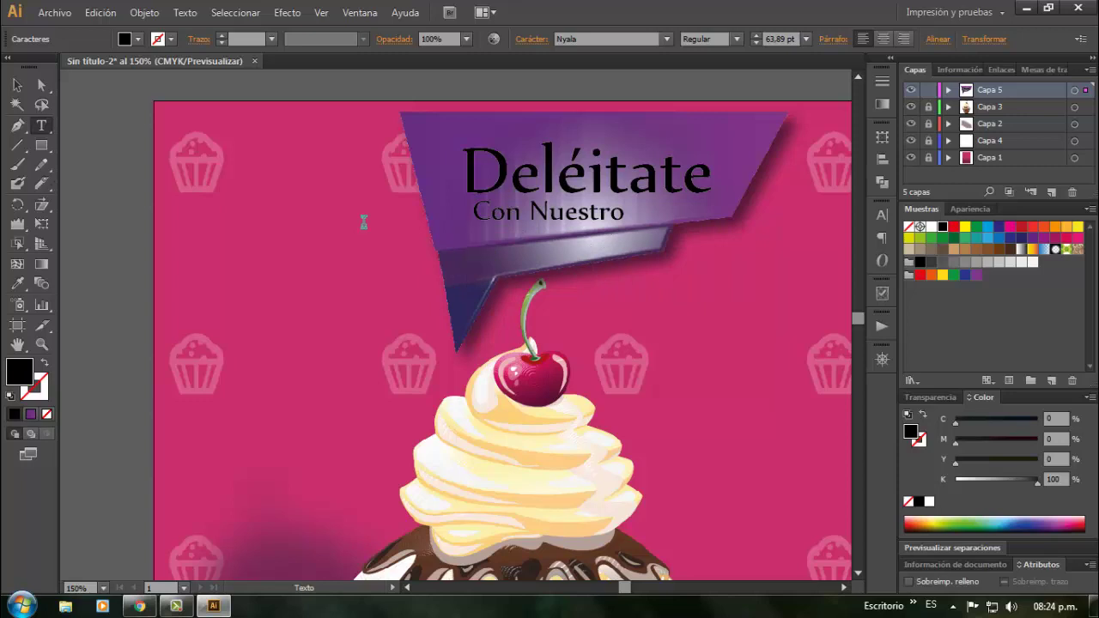
{"action": "type", "text": "Sa"}
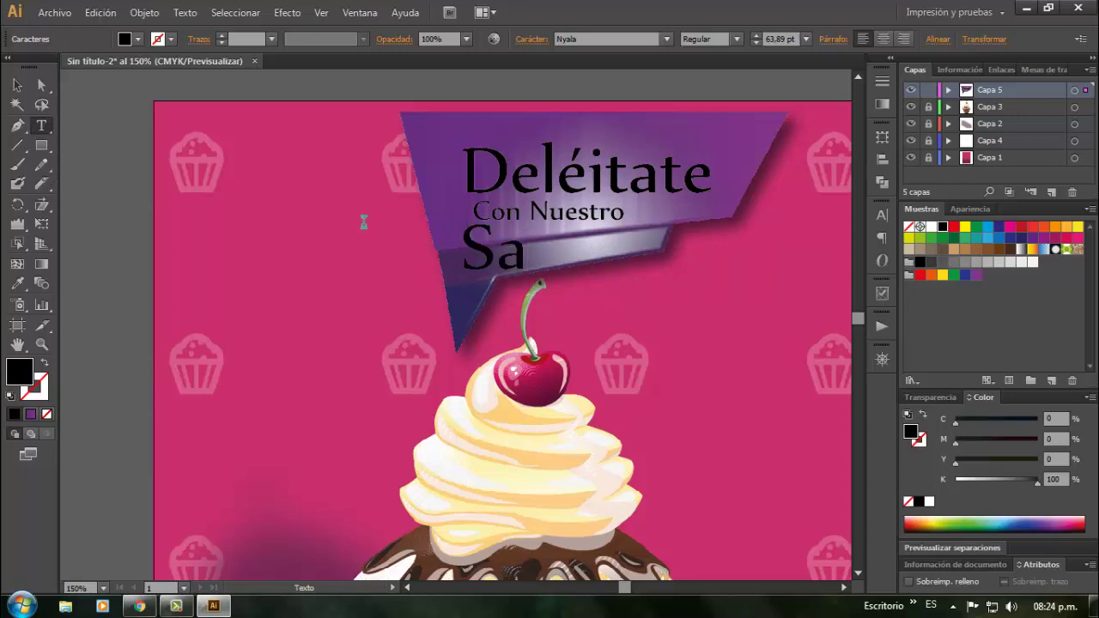
{"action": "type", "text": "bor"}
{"action": "left_click", "coordinate": [17, 85]}
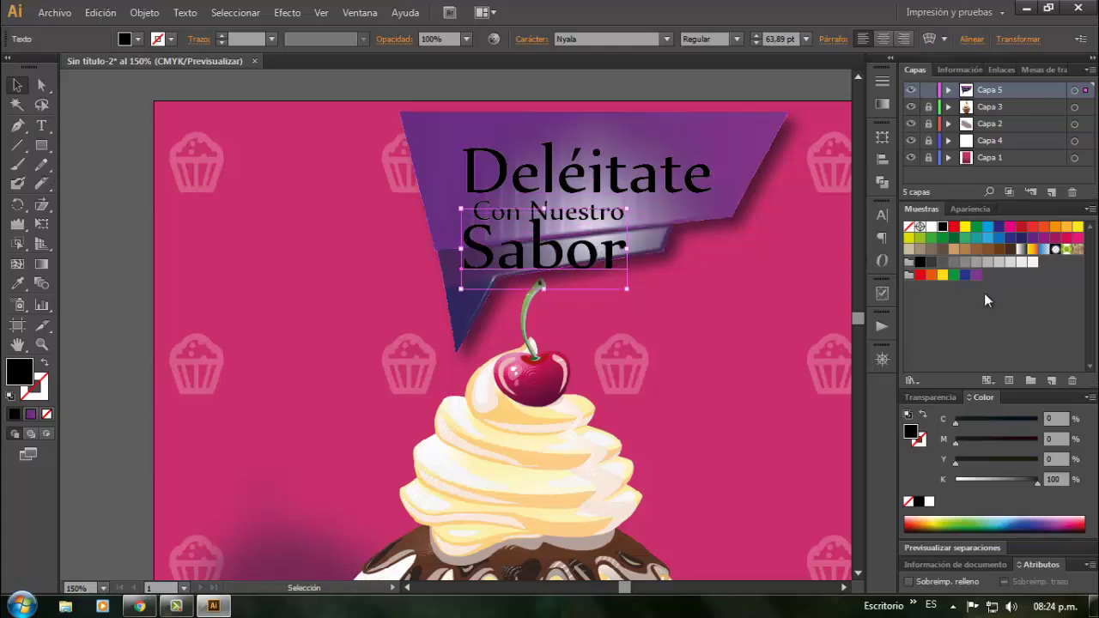
{"action": "left_click", "coordinate": [1033, 262]}
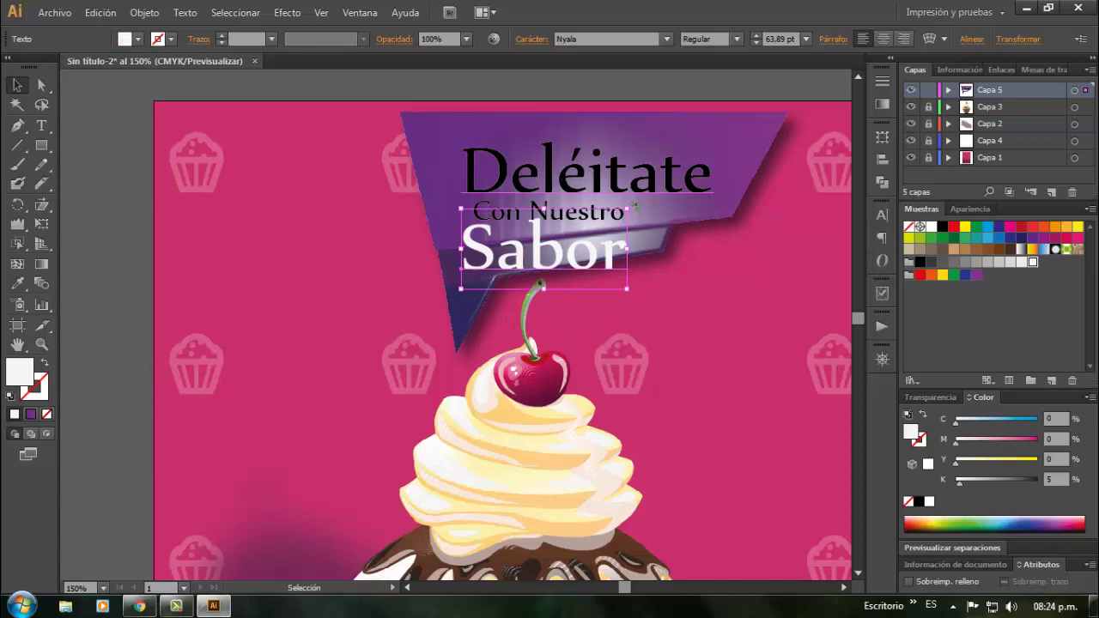
Try shrinking "Sabor" to about 46 pt and tilting it along the banner's narrow lower fold, and undo it
{"action": "left_click_drag", "start_coordinate": [635, 207], "coordinate": [582, 259]}
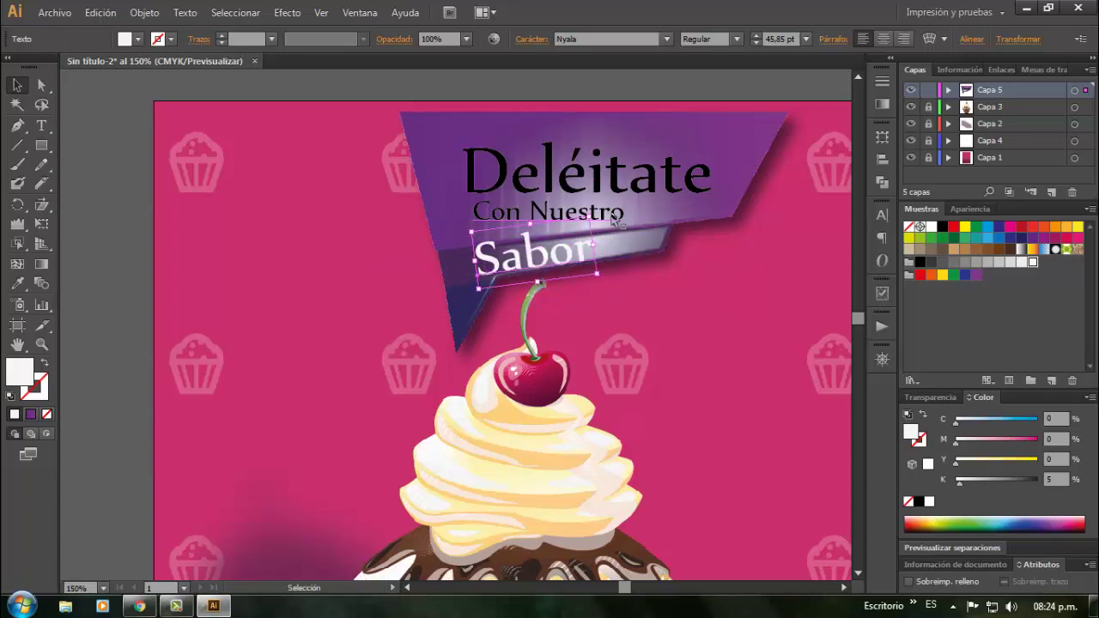
{"action": "left_click", "coordinate": [615, 216]}
{"action": "key", "text": "a"}
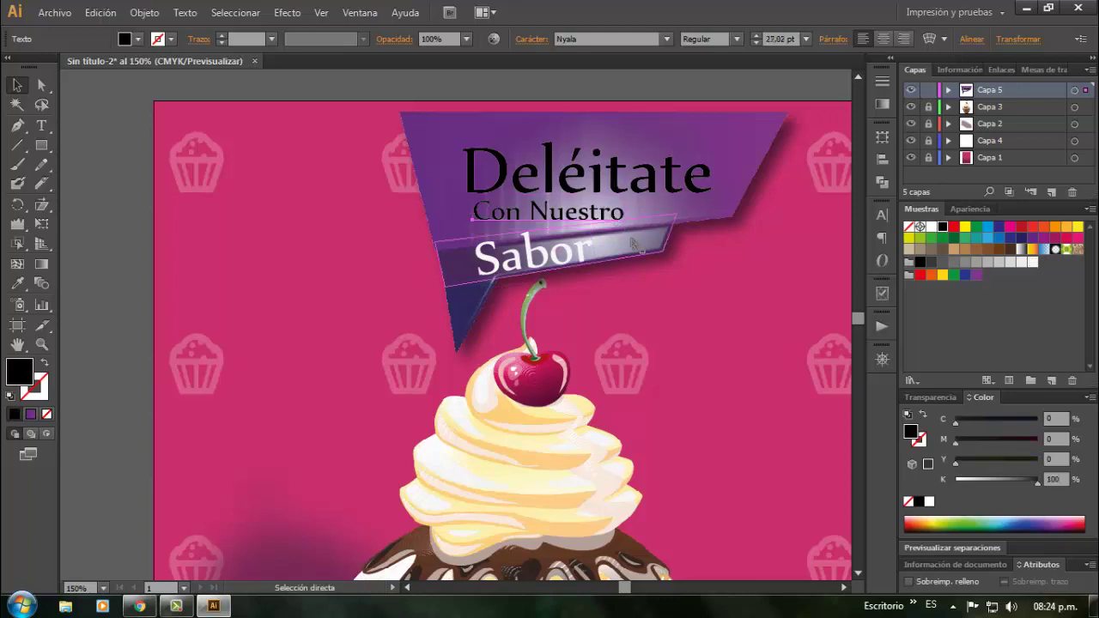
{"action": "key", "text": "ctrl+z"}
{"action": "key", "text": "ctrl+z"}
{"action": "key", "text": "ctrl+z"}
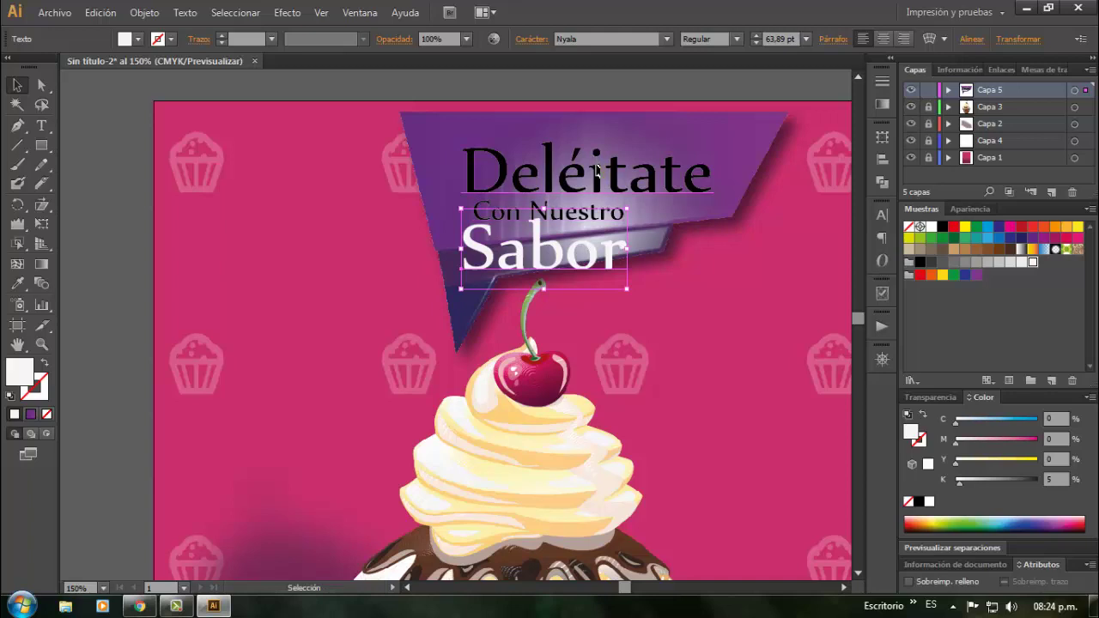
Move "Deléitate" up to the banner's upper edge and restyle it in Berlin Sans FB Regular at about 47 pt
{"action": "mouse_move", "coordinate": [597, 169]}
{"action": "left_mouse_down"}
{"action": "mouse_move", "coordinate": [597, 133]}
{"action": "mouse_move", "coordinate": [597, 152]}
{"action": "left_mouse_up"}
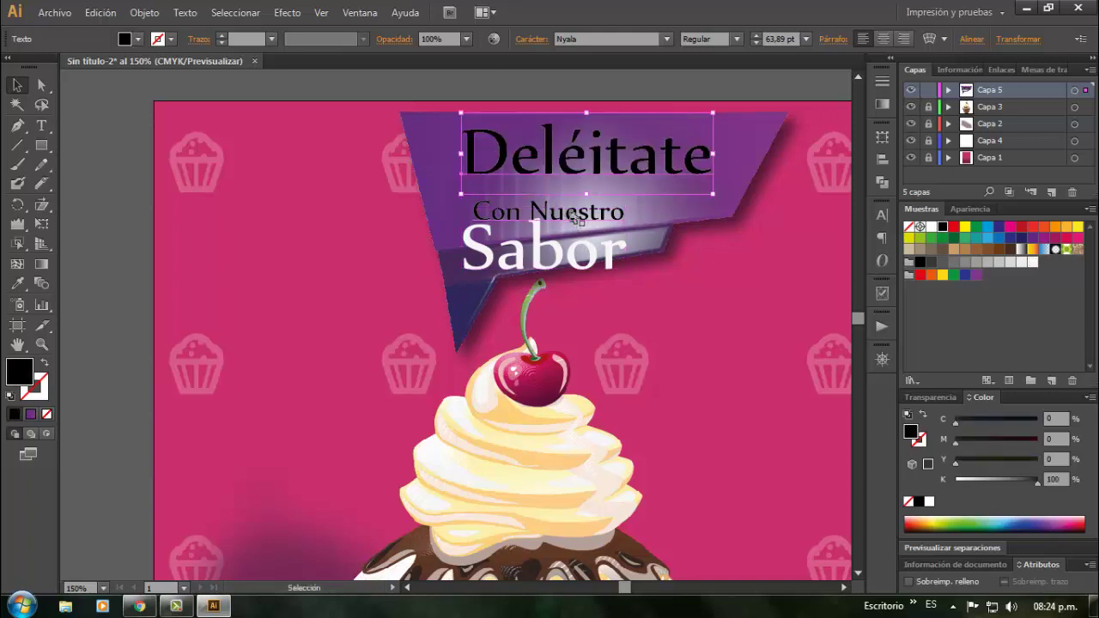
{"action": "left_click_drag", "start_coordinate": [712, 112], "coordinate": [682, 115]}
{"action": "mouse_move", "coordinate": [632, 167]}
{"action": "left_mouse_down"}
{"action": "mouse_move", "coordinate": [618, 143]}
{"action": "mouse_move", "coordinate": [640, 152]}
{"action": "left_mouse_up"}
{"action": "right_click", "coordinate": [562, 154]}
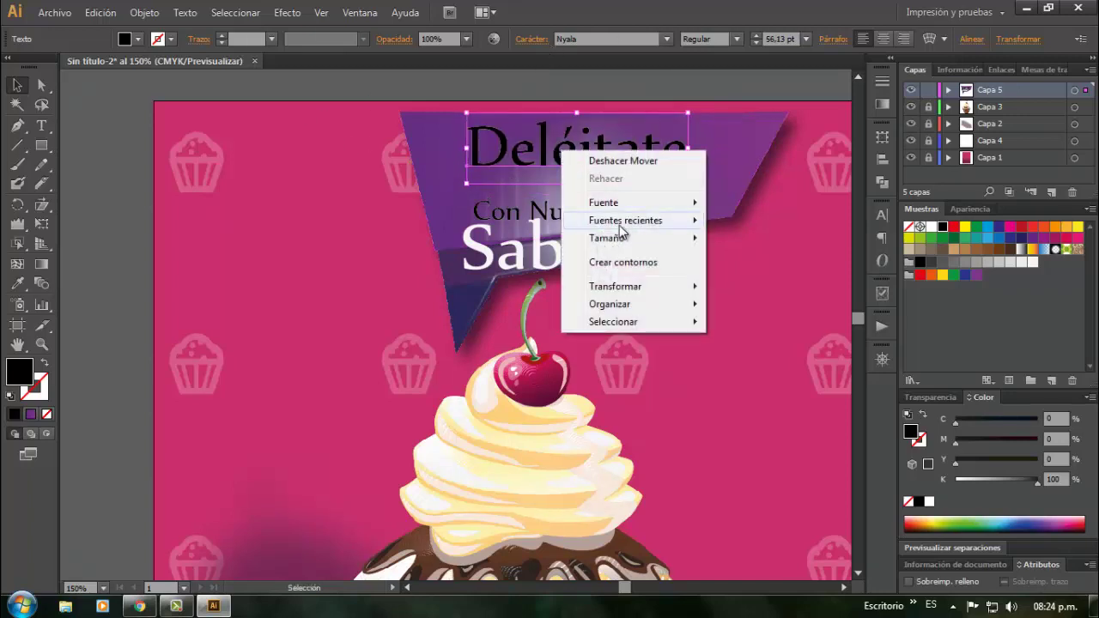
{"action": "mouse_move", "coordinate": [637, 205]}
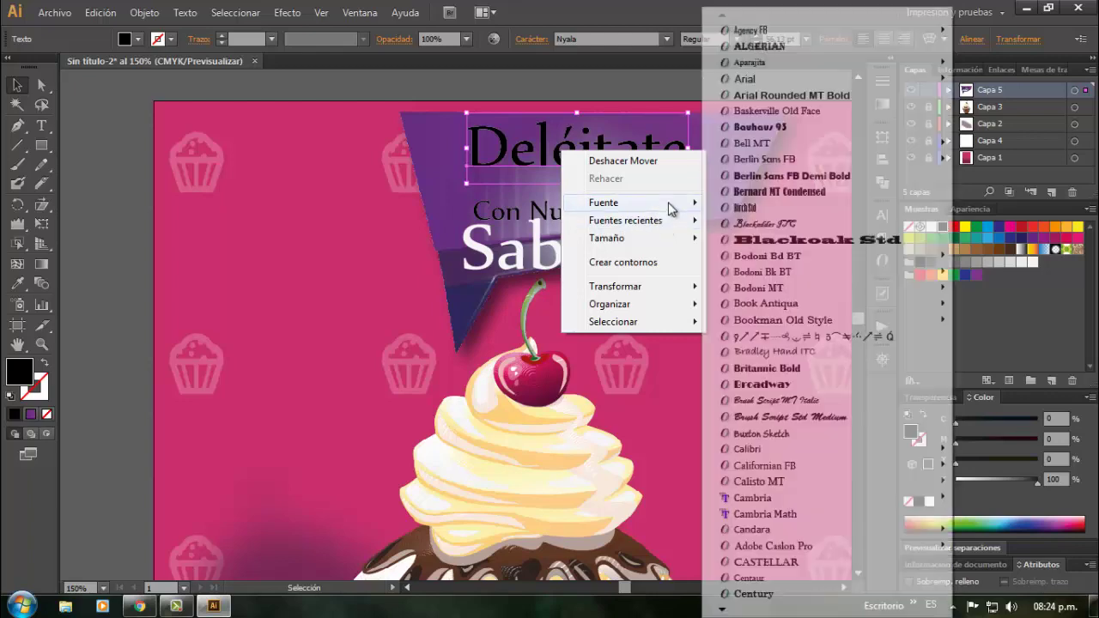
{"action": "mouse_move", "coordinate": [783, 161]}
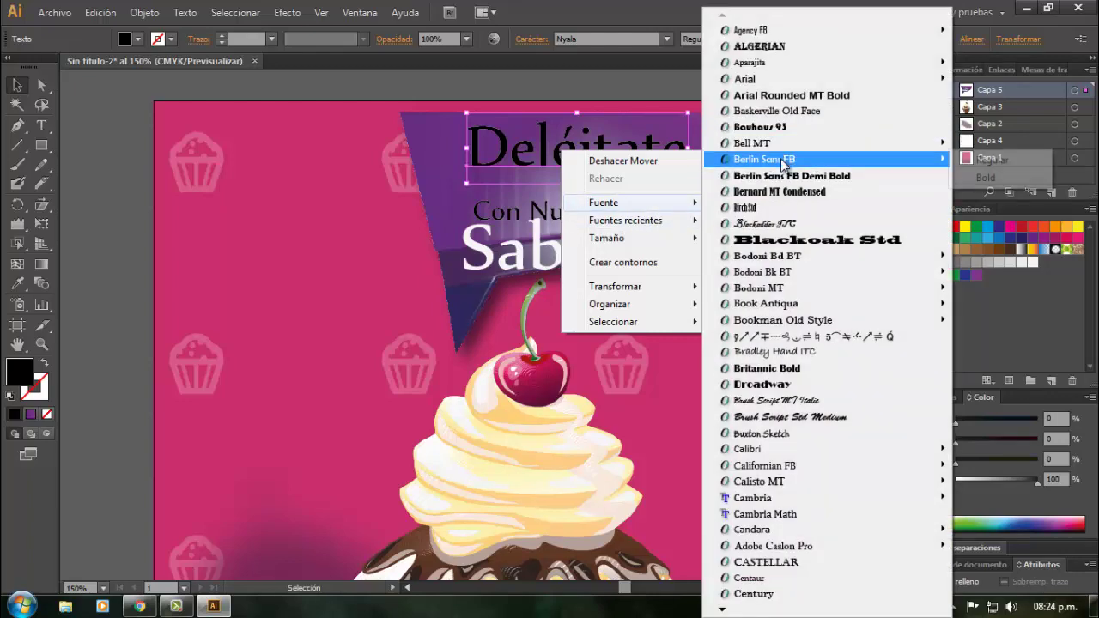
{"action": "left_click", "coordinate": [989, 161]}
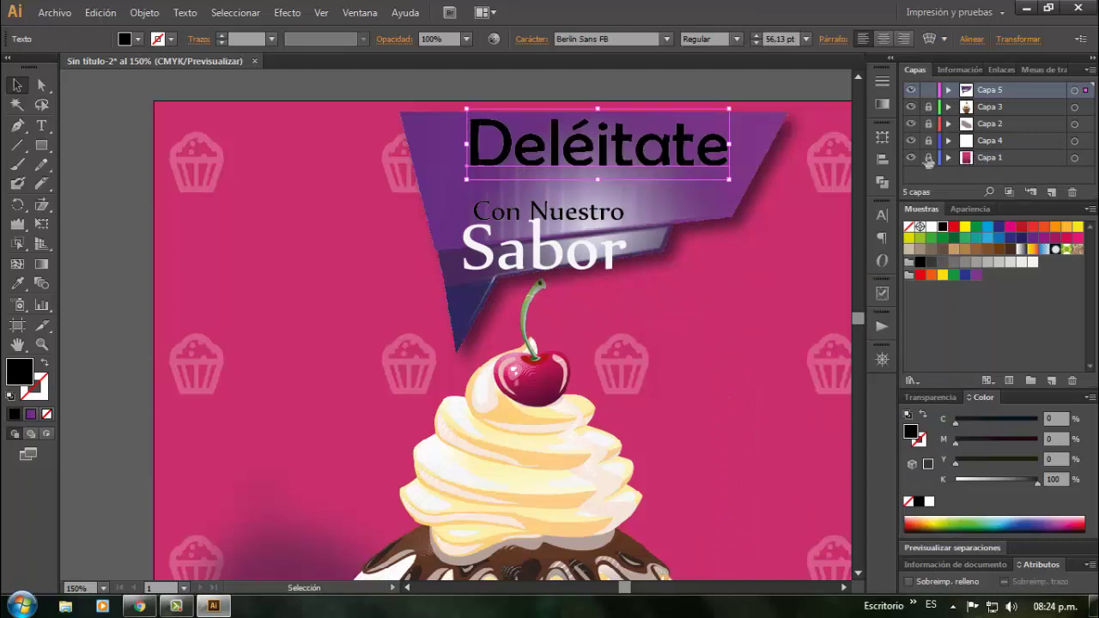
{"action": "left_click_drag", "start_coordinate": [728, 109], "coordinate": [687, 113]}
{"action": "left_click_drag", "start_coordinate": [654, 153], "coordinate": [660, 153]}
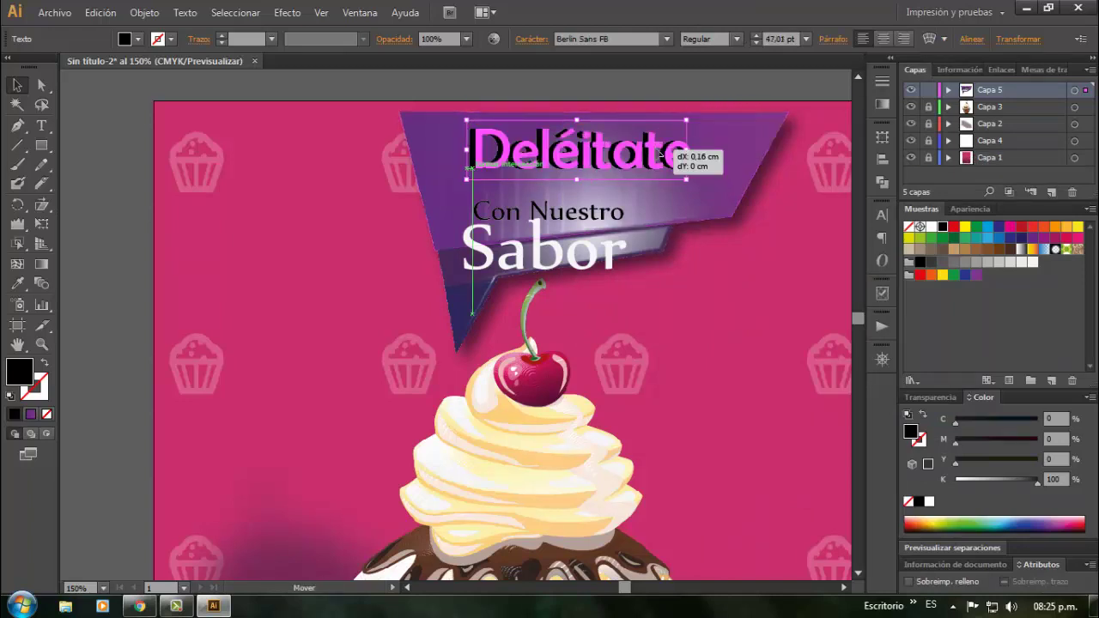
Move "Con Nuestro" up directly beneath "Deléitate" and restyle it in Berlin Sans FB at about 24 pt
{"action": "left_click_drag", "start_coordinate": [553, 217], "coordinate": [563, 193]}
{"action": "left_click", "coordinate": [563, 221]}
{"action": "right_click", "coordinate": [563, 193]}
{"action": "mouse_move", "coordinate": [626, 260]}
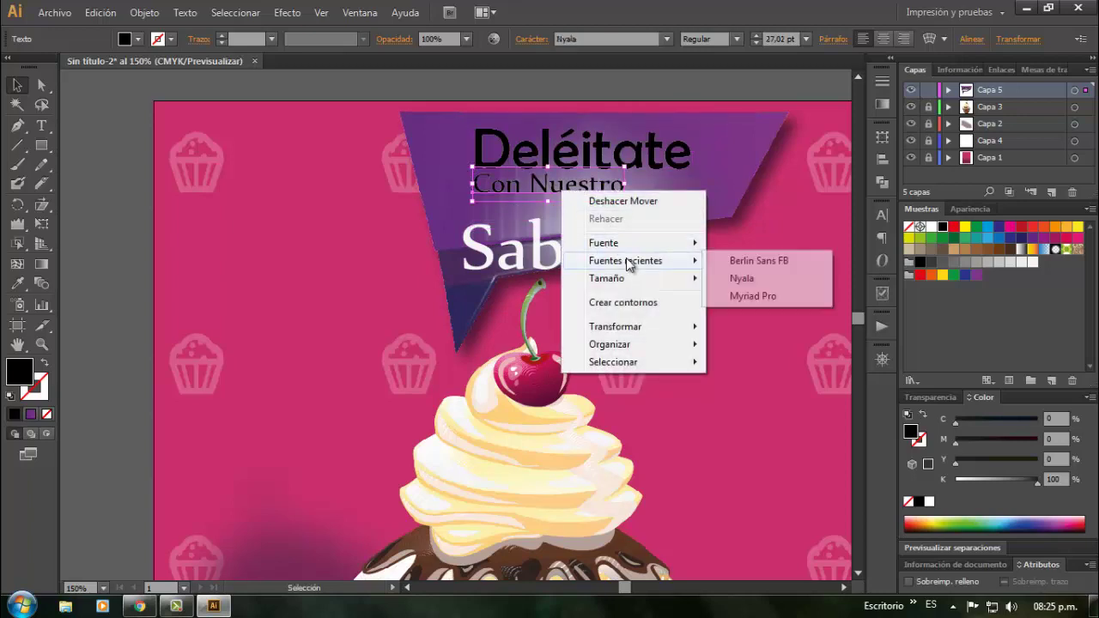
{"action": "left_click", "coordinate": [778, 264]}
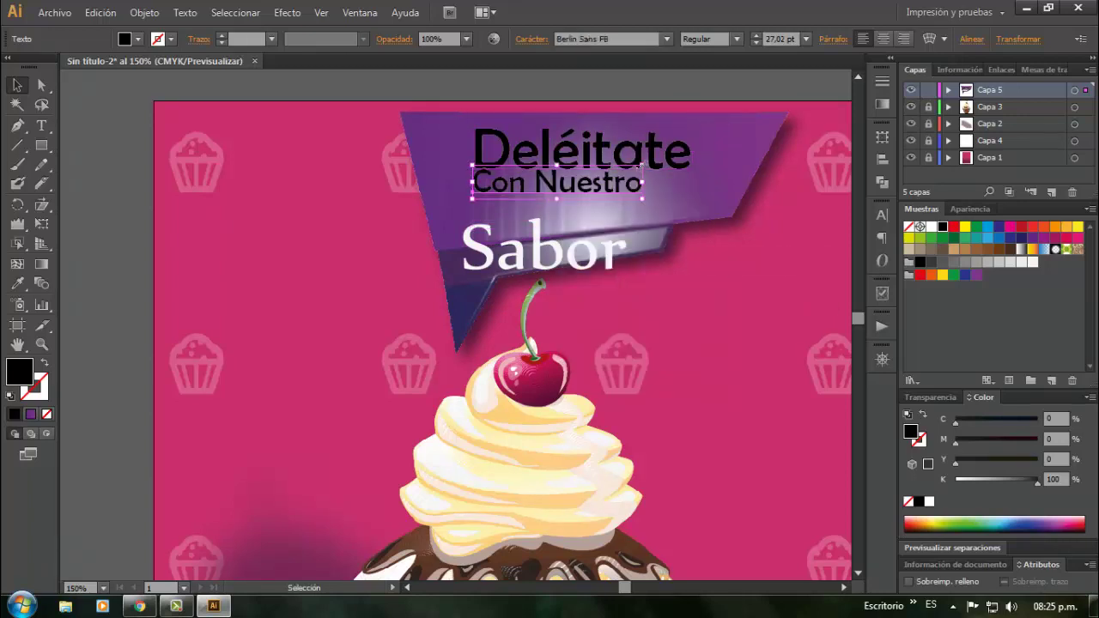
{"action": "left_click_drag", "start_coordinate": [640, 164], "coordinate": [595, 187]}
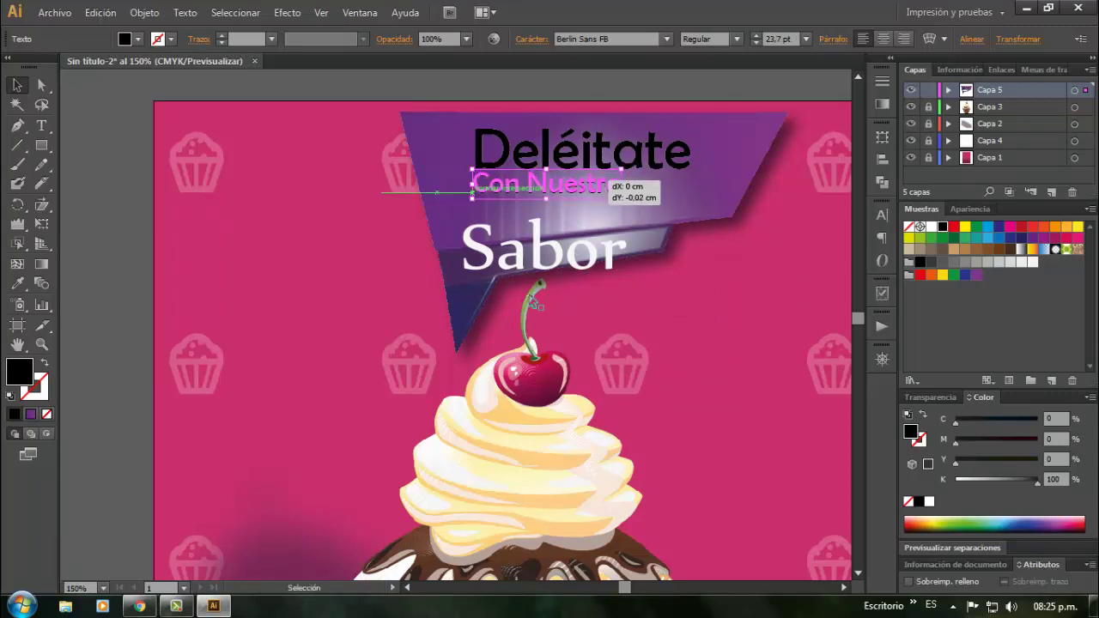
{"action": "left_click_drag", "start_coordinate": [535, 301], "coordinate": [534, 300]}
Restyle "Sabor" in Berlin Sans FB at about 49 pt and place it directly under "Con Nuestro", offset to the right
{"action": "left_click", "coordinate": [534, 258]}
{"action": "right_click", "coordinate": [537, 255]}
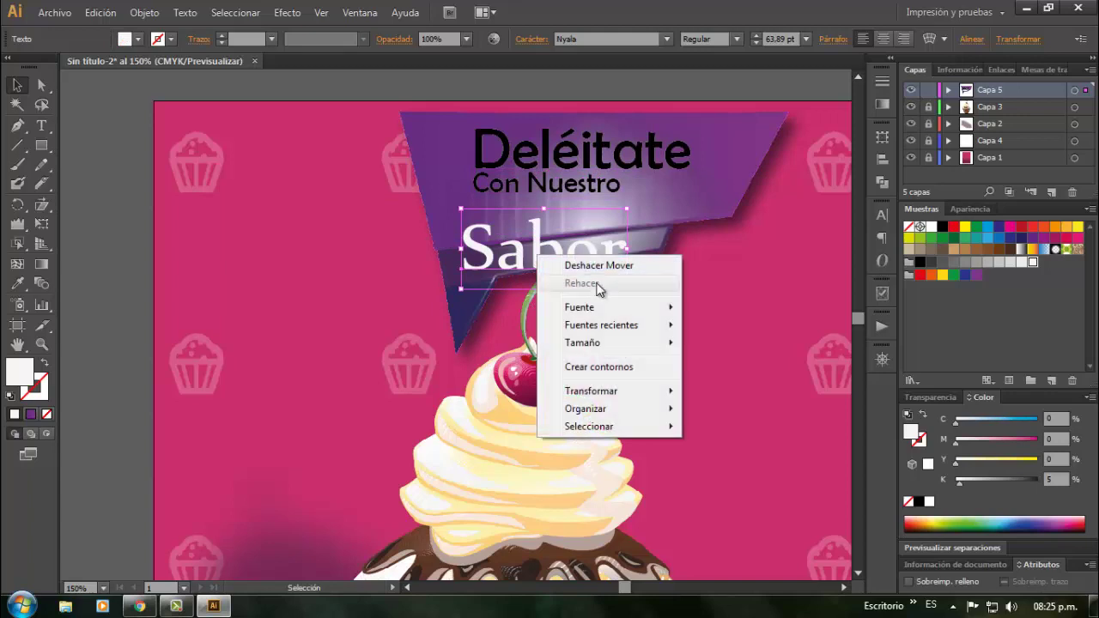
{"action": "mouse_move", "coordinate": [670, 332]}
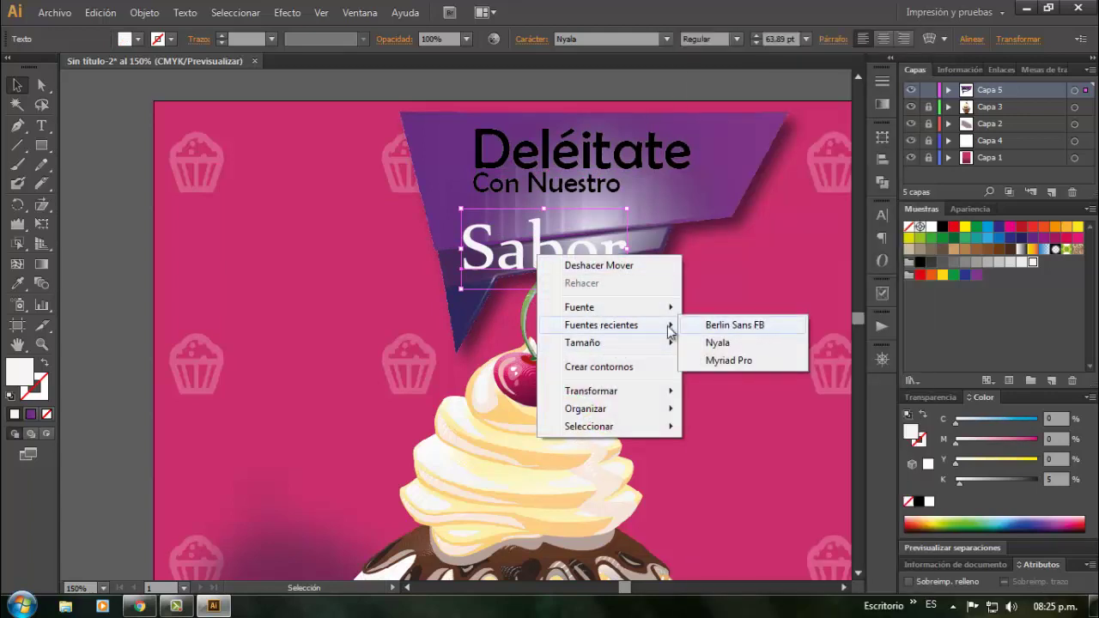
{"action": "left_click", "coordinate": [735, 325]}
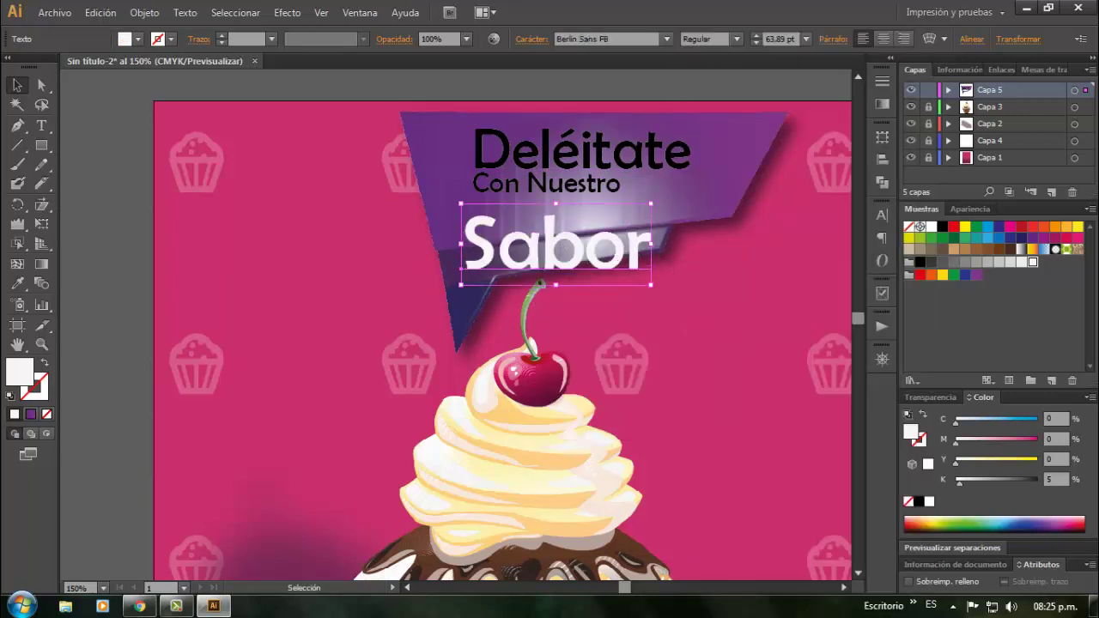
{"action": "left_click_drag", "start_coordinate": [651, 204], "coordinate": [628, 204]}
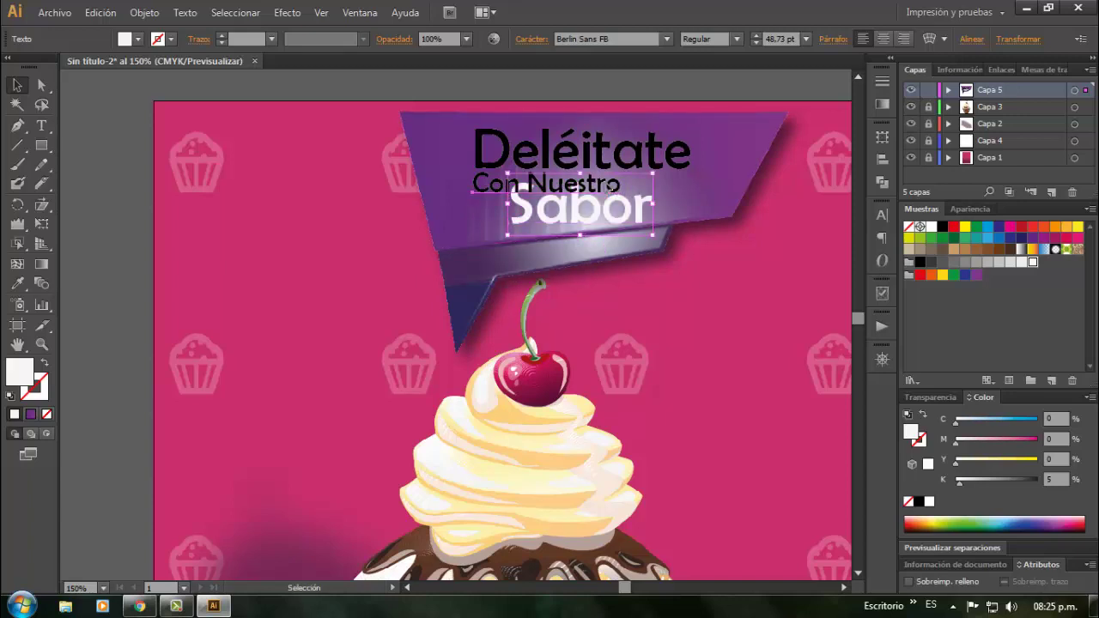
Fill "Con Nuestro" with magenta and "Deléitate" with the near-white 5% black swatch
{"action": "left_click", "coordinate": [611, 184]}
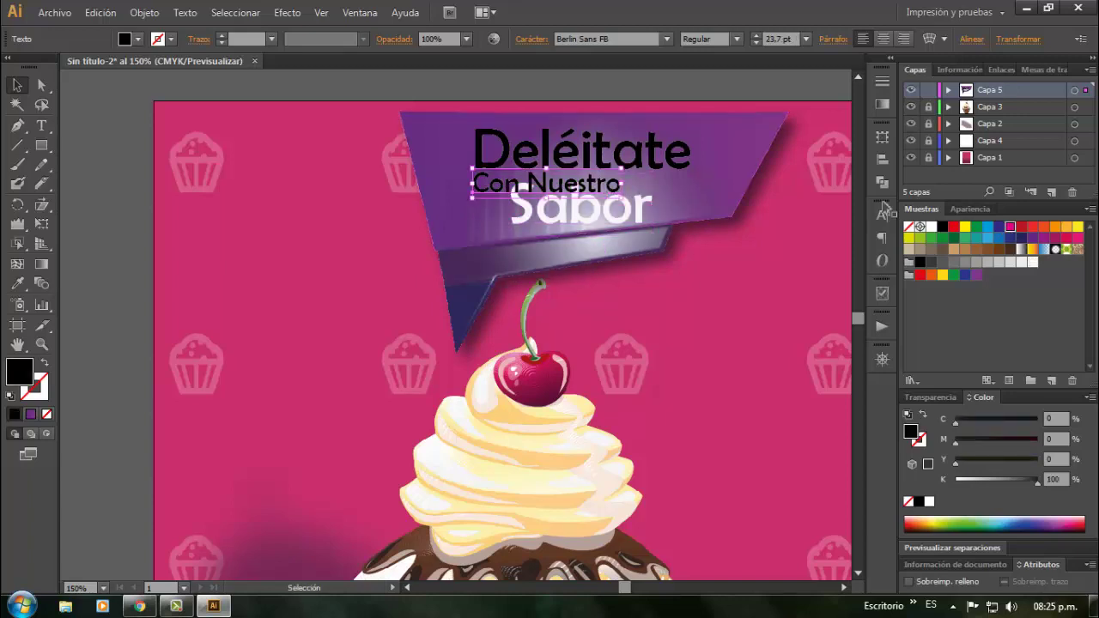
{"action": "left_click", "coordinate": [639, 159]}
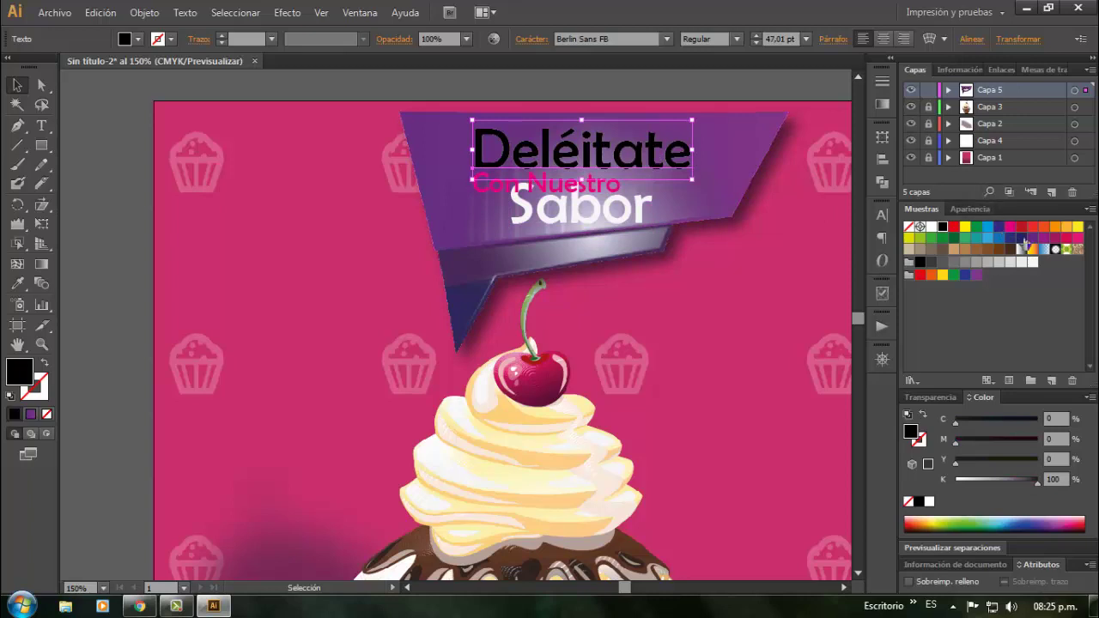
{"action": "left_click", "coordinate": [1033, 263]}
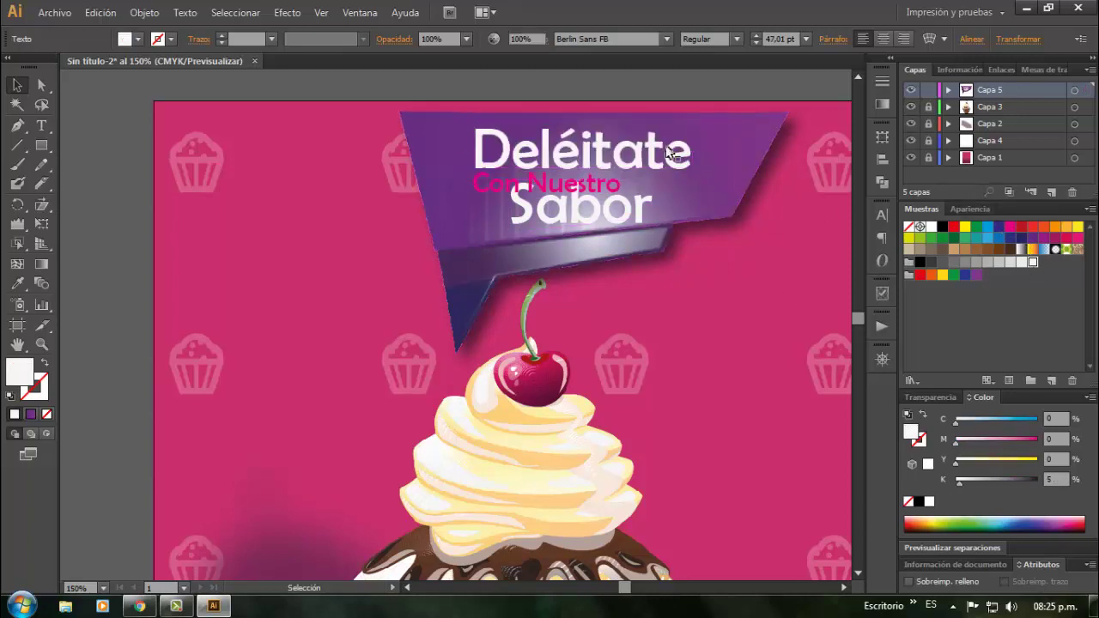
Bring "Sabor" to the front and shift it slightly down and to the right
{"action": "left_click", "coordinate": [613, 215]}
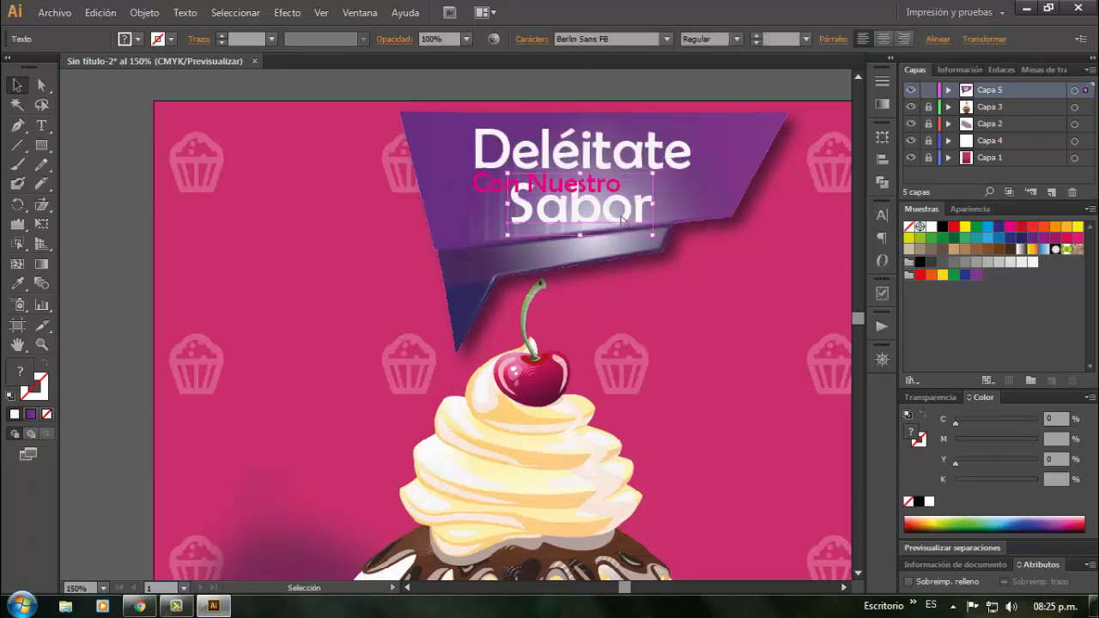
{"action": "right_click", "coordinate": [629, 215]}
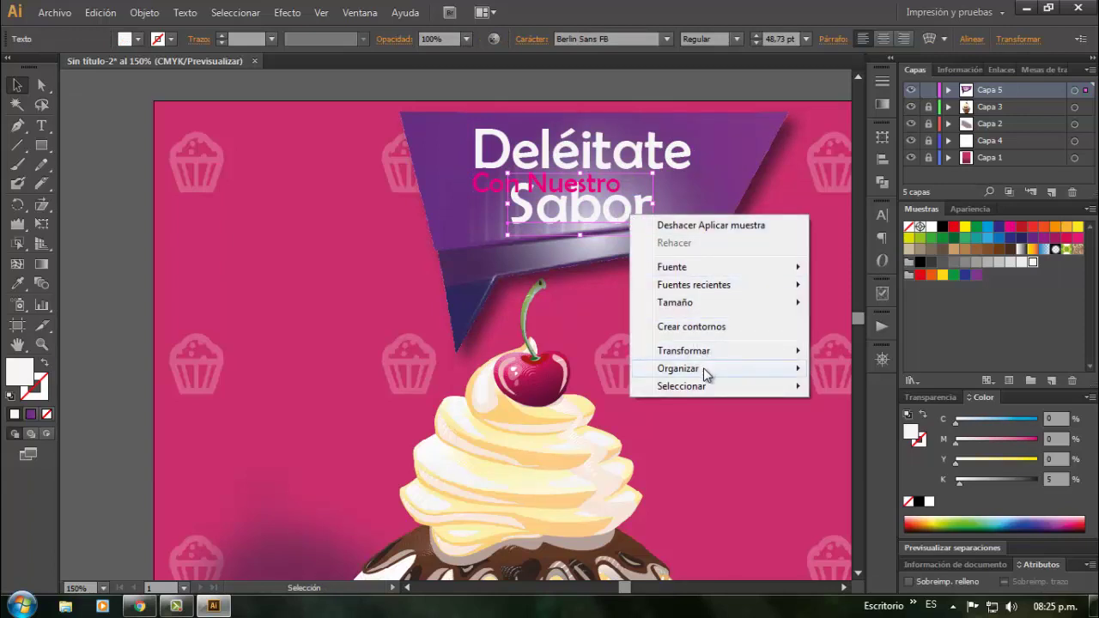
{"action": "mouse_move", "coordinate": [703, 367]}
{"action": "left_click", "coordinate": [859, 368]}
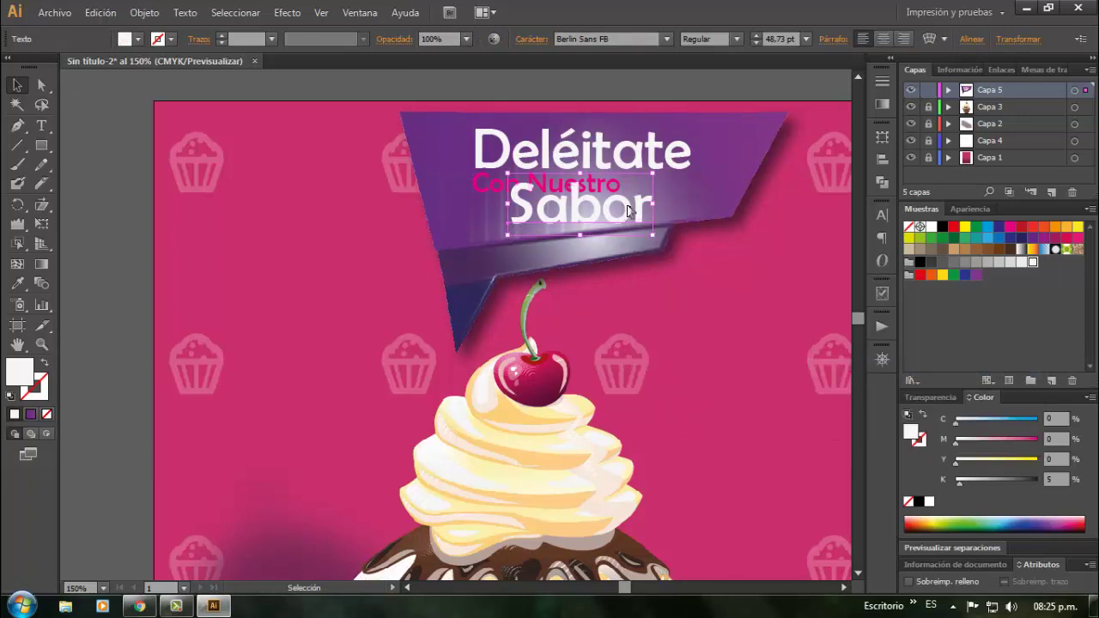
{"action": "left_click_drag", "start_coordinate": [629, 210], "coordinate": [637, 216]}
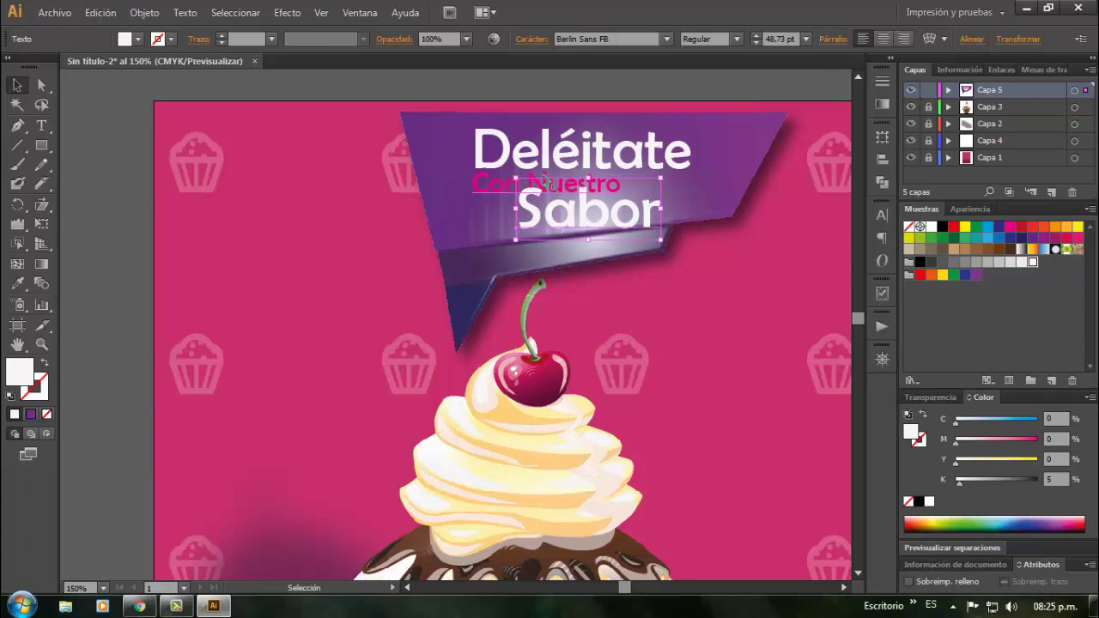
Convert "Deléitate", "Con Nuestro" and "Sabor" to outlines and group them
{"action": "left_click", "coordinate": [512, 193], "text": "shift"}
{"action": "left_click", "coordinate": [550, 153], "text": "shift"}
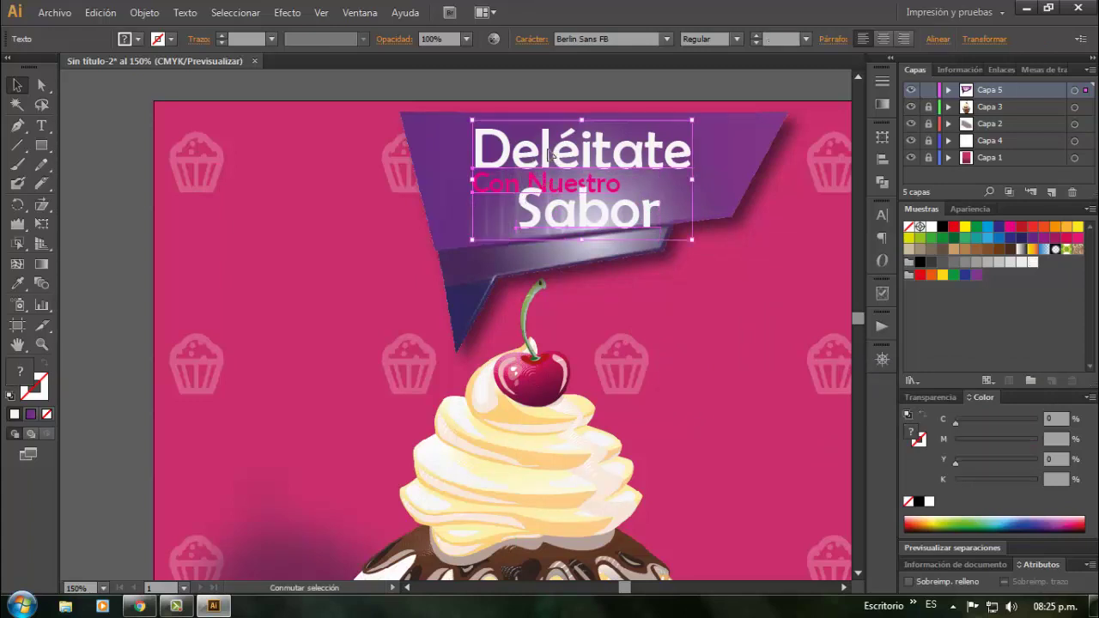
{"action": "right_click", "coordinate": [549, 150]}
{"action": "left_click", "coordinate": [657, 263]}
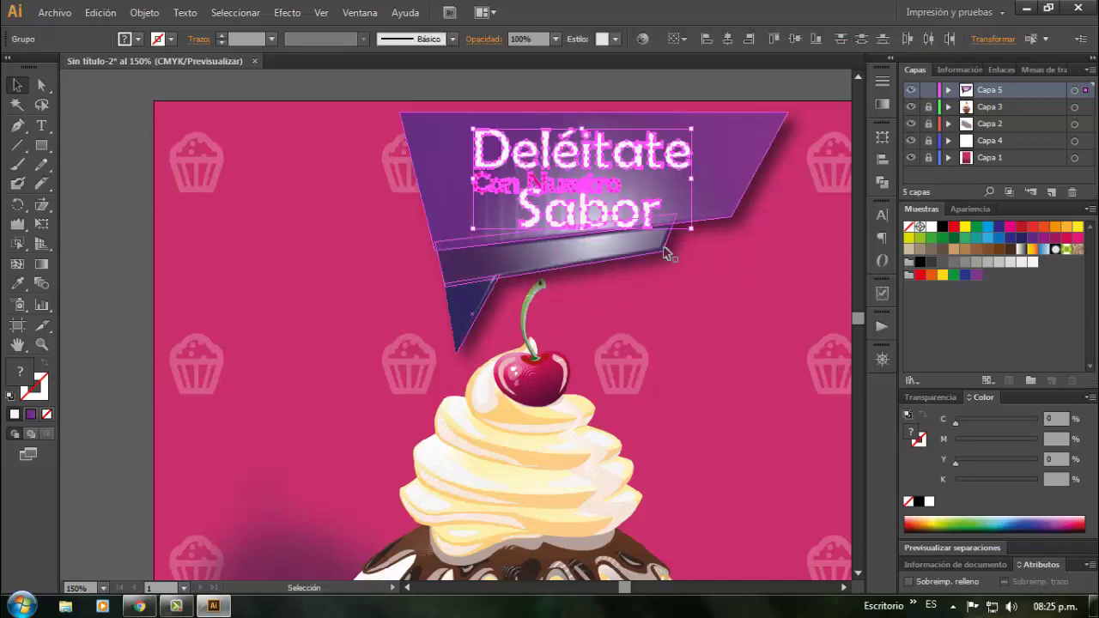
{"action": "key", "text": "ctrl+g"}
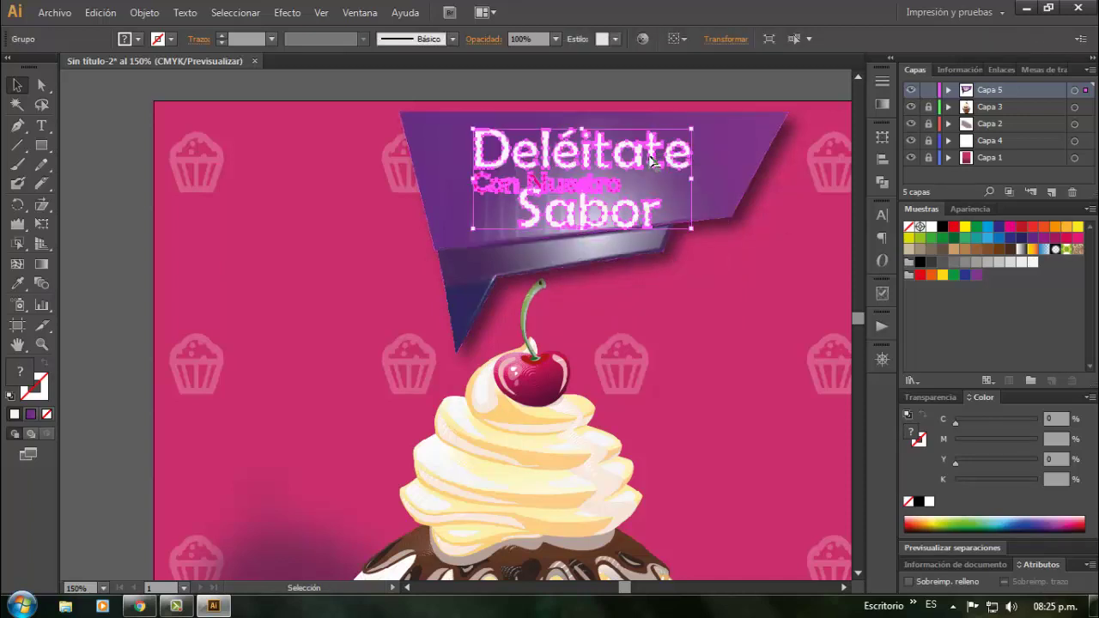
Shift the slogan group slightly up and right on the banner, and duplicate it a little to the left
{"action": "left_click_drag", "start_coordinate": [648, 162], "coordinate": [652, 156]}
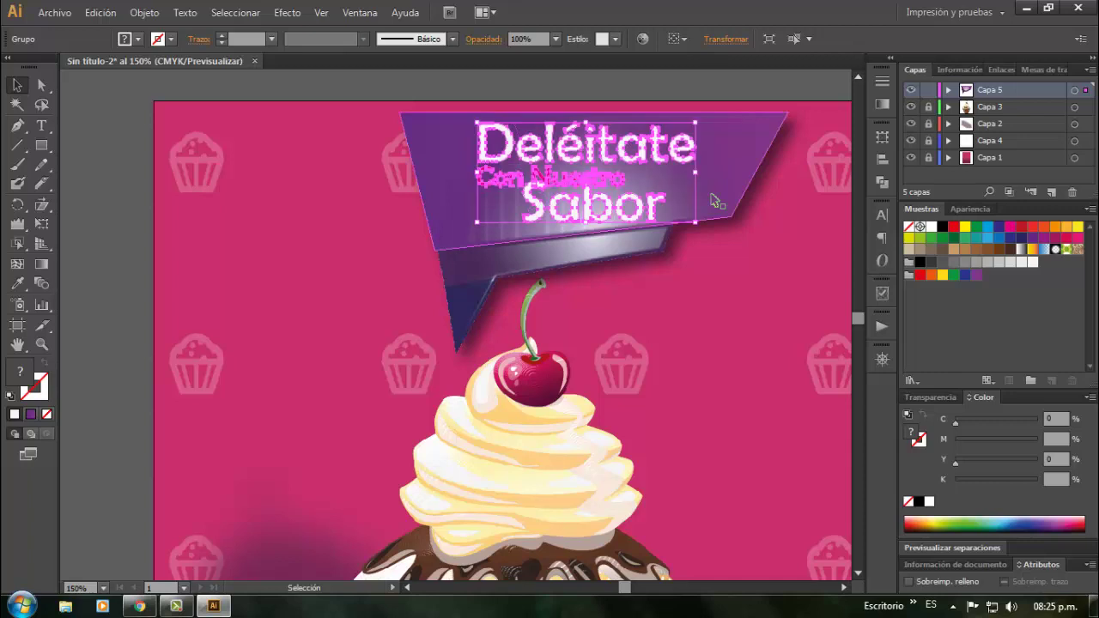
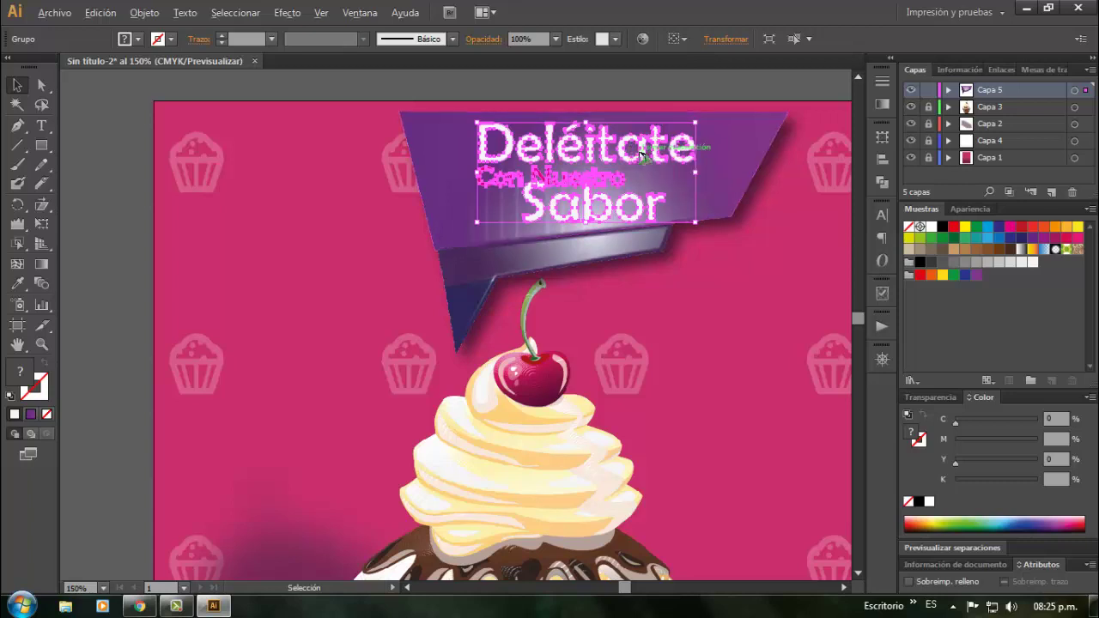
{"action": "left_click_drag", "start_coordinate": [641, 153], "coordinate": [622, 156]}
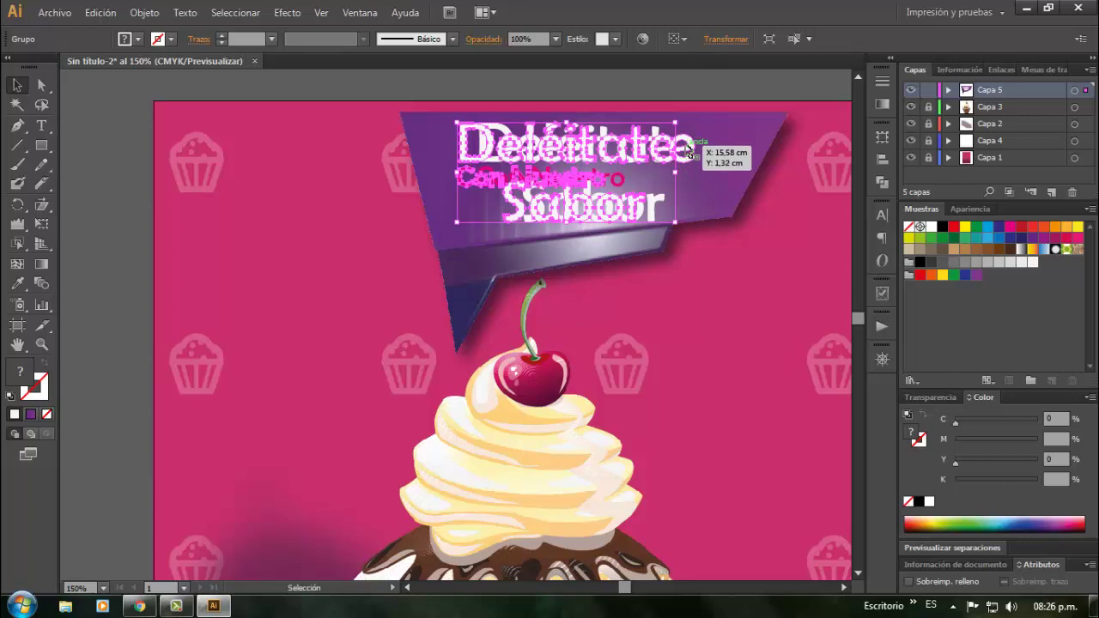
Recolour the duplicated slogan group behind the white text to dark purple, C 75, M 100, Y 0, K 40
{"action": "left_click", "coordinate": [690, 154]}
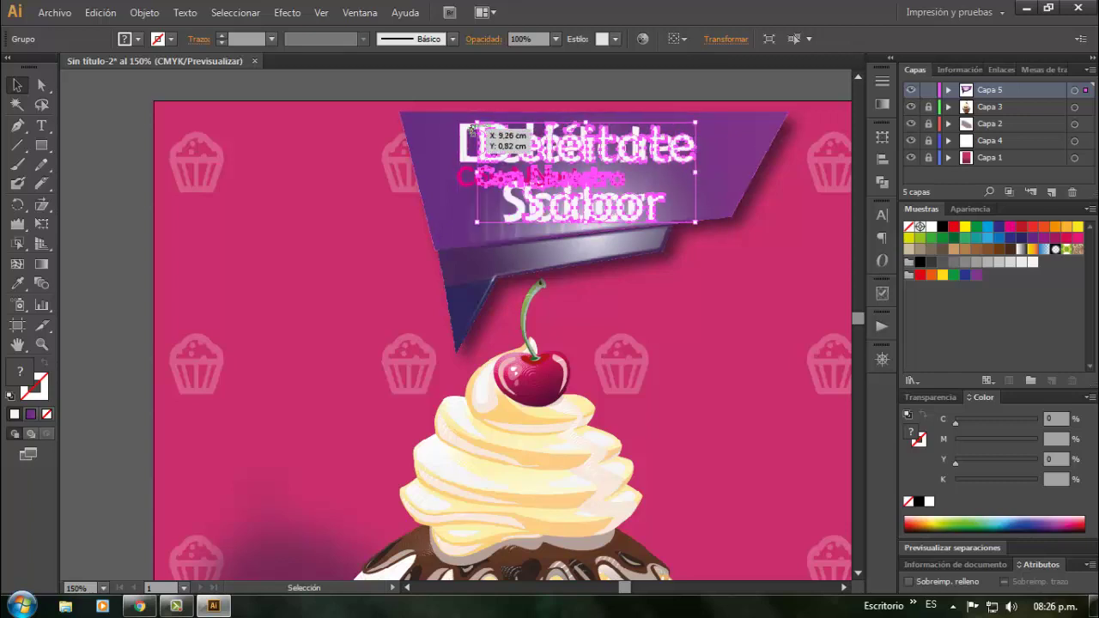
{"action": "left_click", "coordinate": [465, 131]}
{"action": "left_click", "coordinate": [690, 145]}
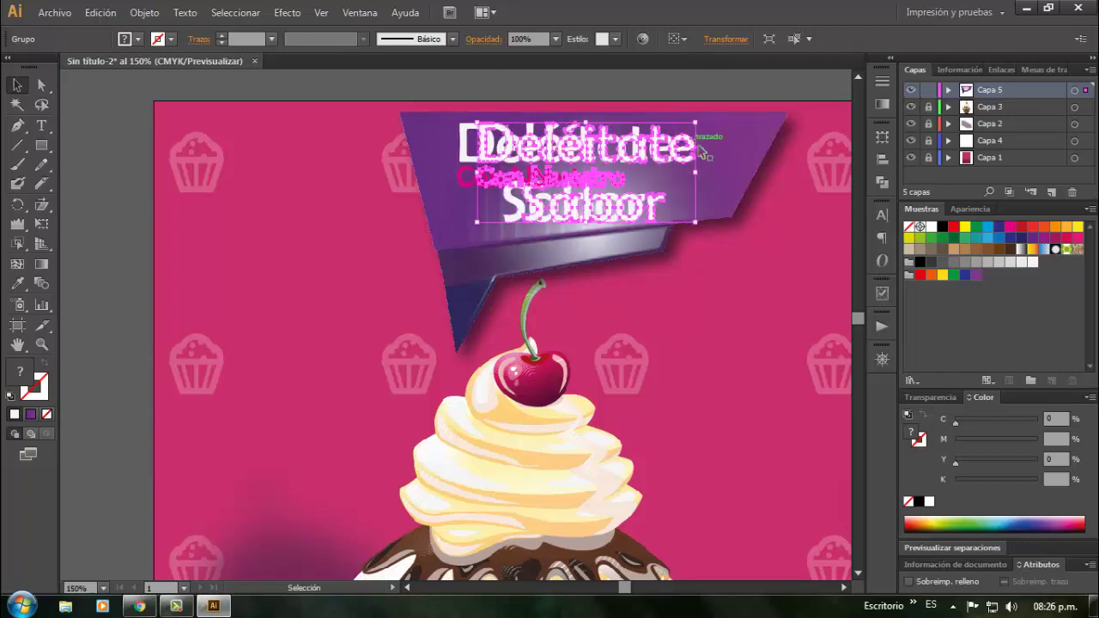
{"action": "left_click", "coordinate": [1032, 239]}
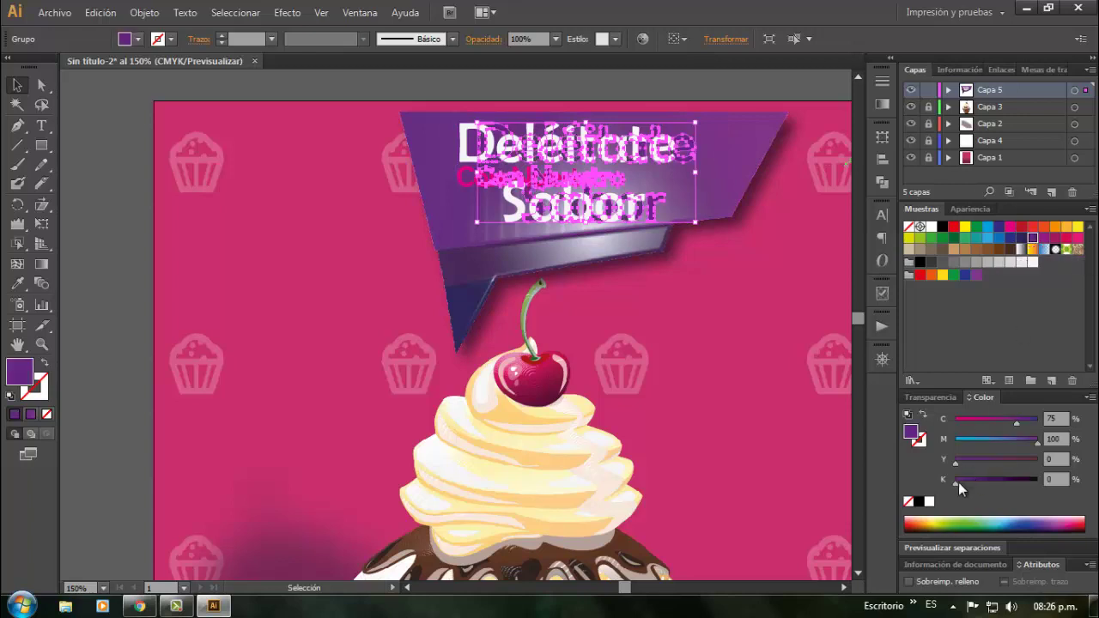
{"action": "left_click_drag", "start_coordinate": [956, 482], "coordinate": [989, 483]}
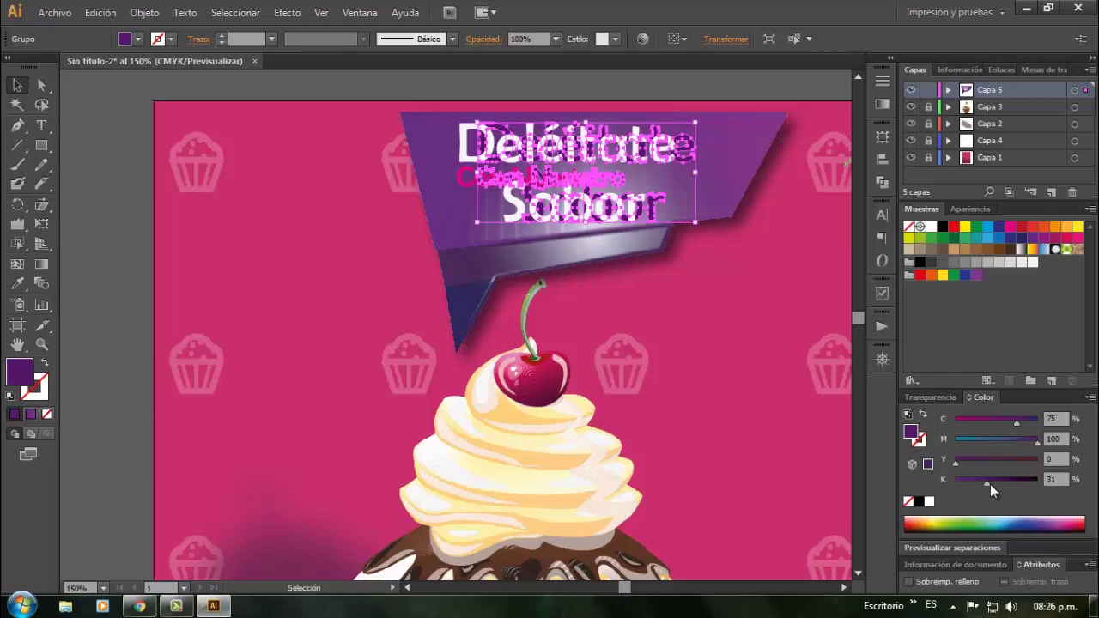
{"action": "left_click", "coordinate": [784, 209]}
{"action": "left_click", "coordinate": [680, 148]}
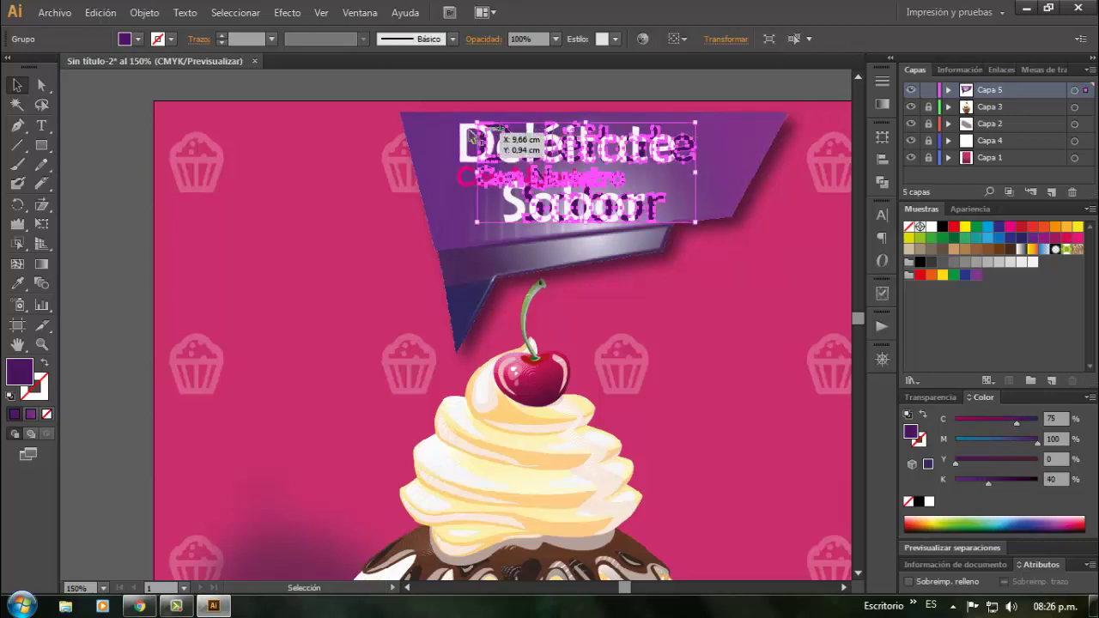
Move the light slogan group over the dark purple copy with a slight offset so the copy acts as its shadow
{"action": "left_click", "coordinate": [465, 131]}
{"action": "left_click_drag", "start_coordinate": [466, 131], "coordinate": [483, 134]}
{"action": "left_click_drag", "start_coordinate": [533, 170], "coordinate": [534, 170]}
{"action": "left_click", "coordinate": [781, 255]}
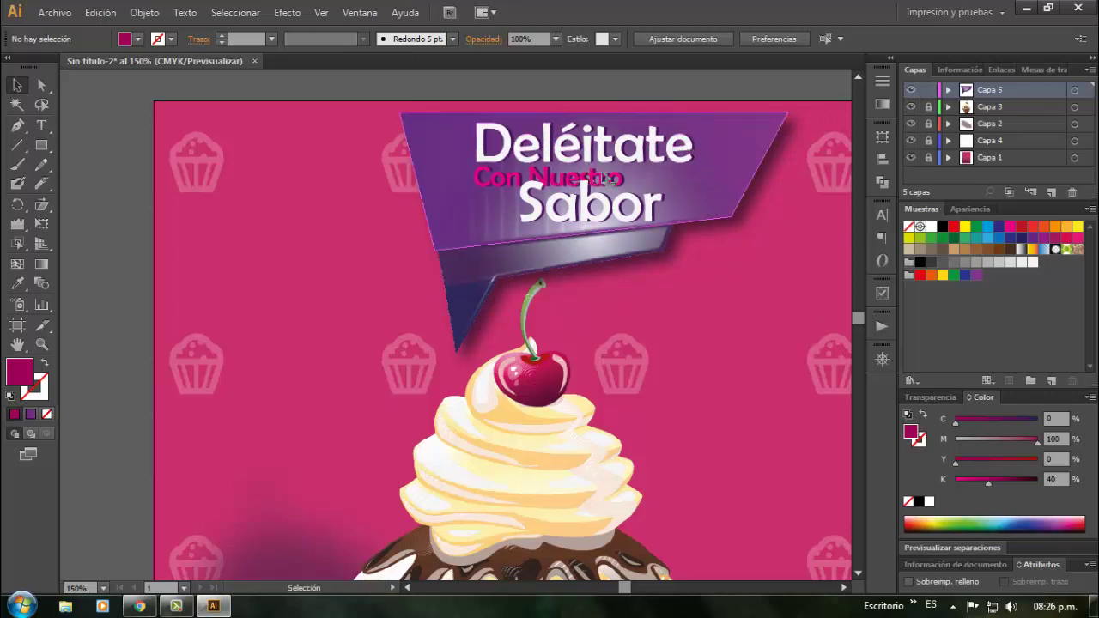
Switch to Chrome and search Google for "logo cupcake"
{"action": "scroll", "coordinate": [665, 309], "scroll_direction": "down", "scroll_amount": 5}
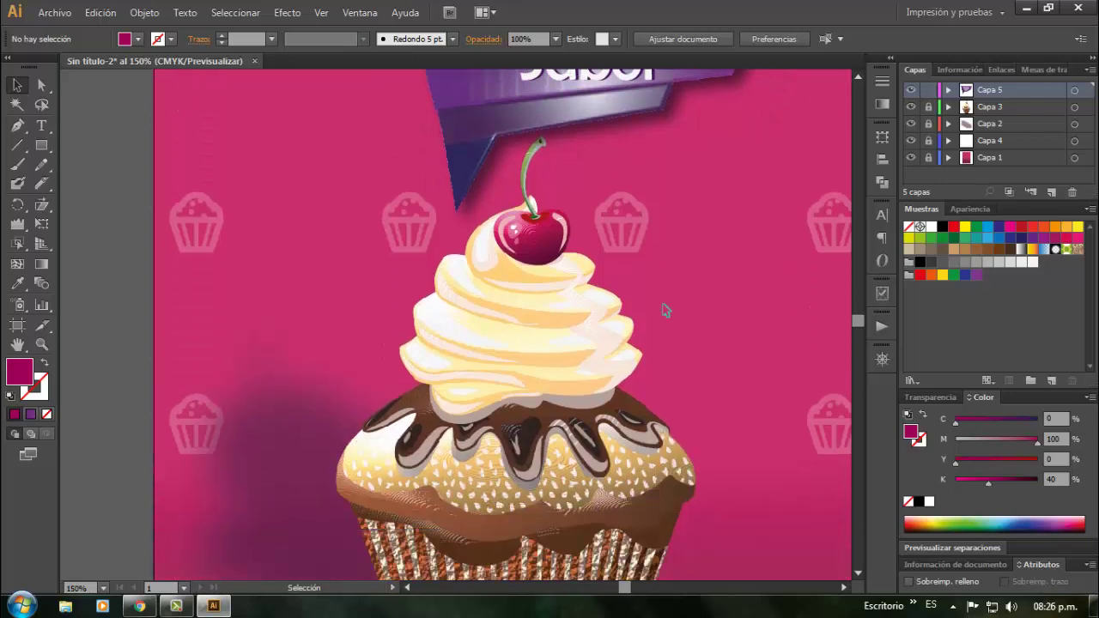
{"action": "scroll", "coordinate": [665, 325], "scroll_direction": "down", "scroll_amount": 2}
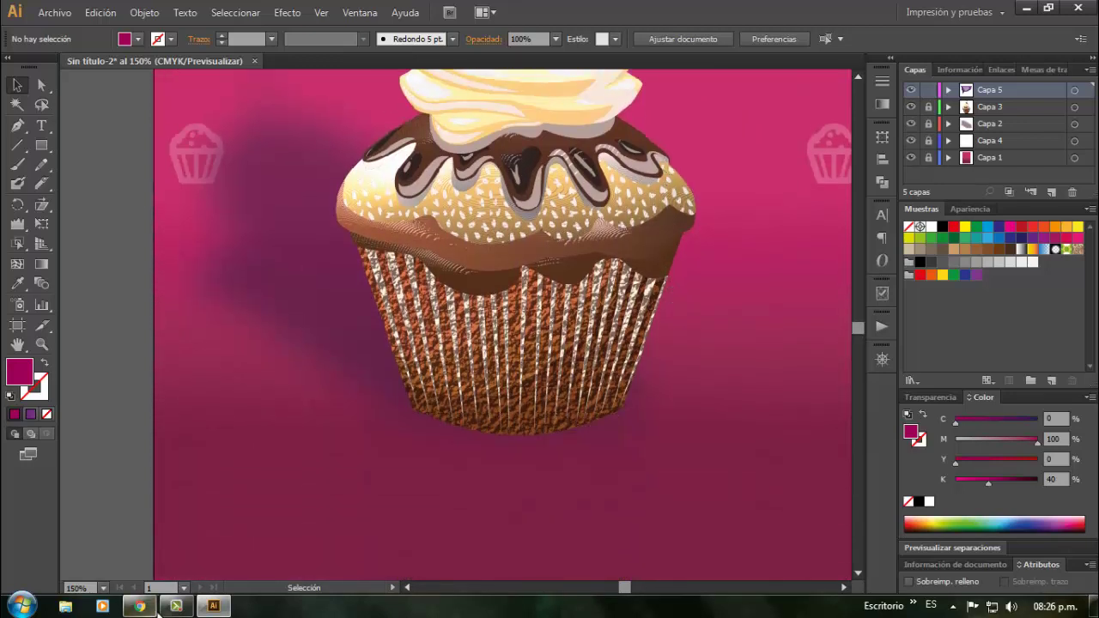
{"action": "left_click", "coordinate": [139, 606]}
{"action": "left_click", "coordinate": [264, 42]}
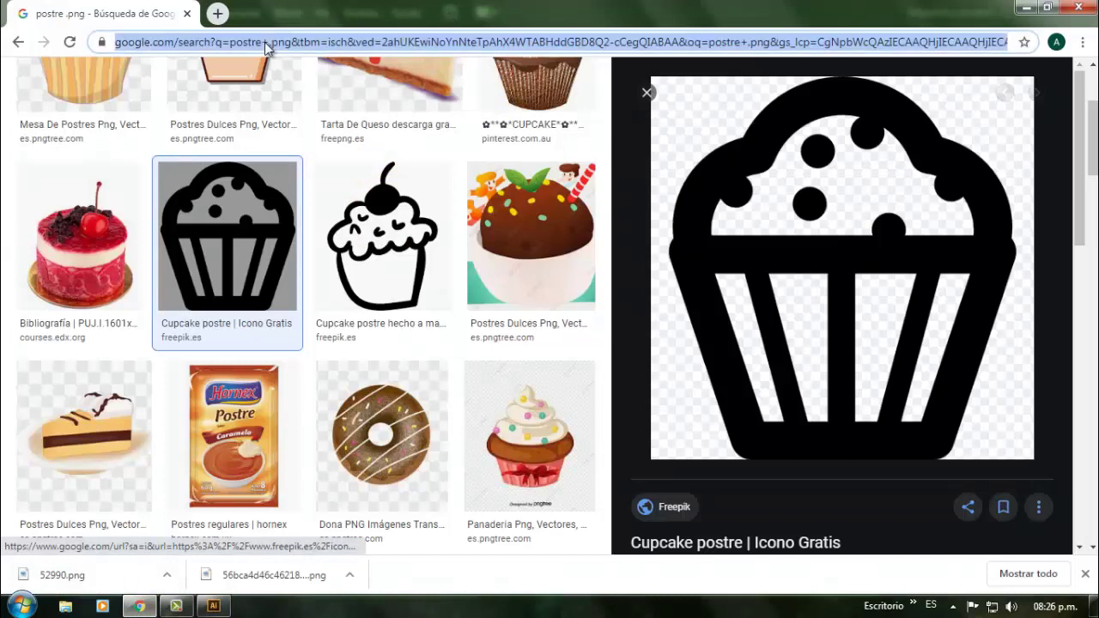
{"action": "type", "text": "l"}
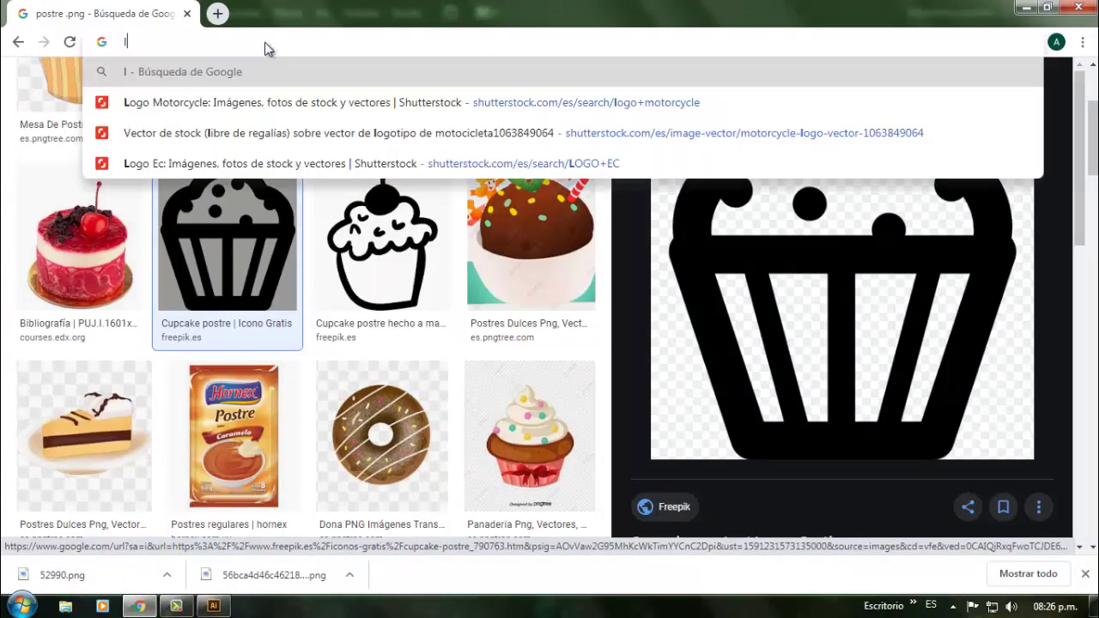
{"action": "type", "text": "ogo cupcake"}
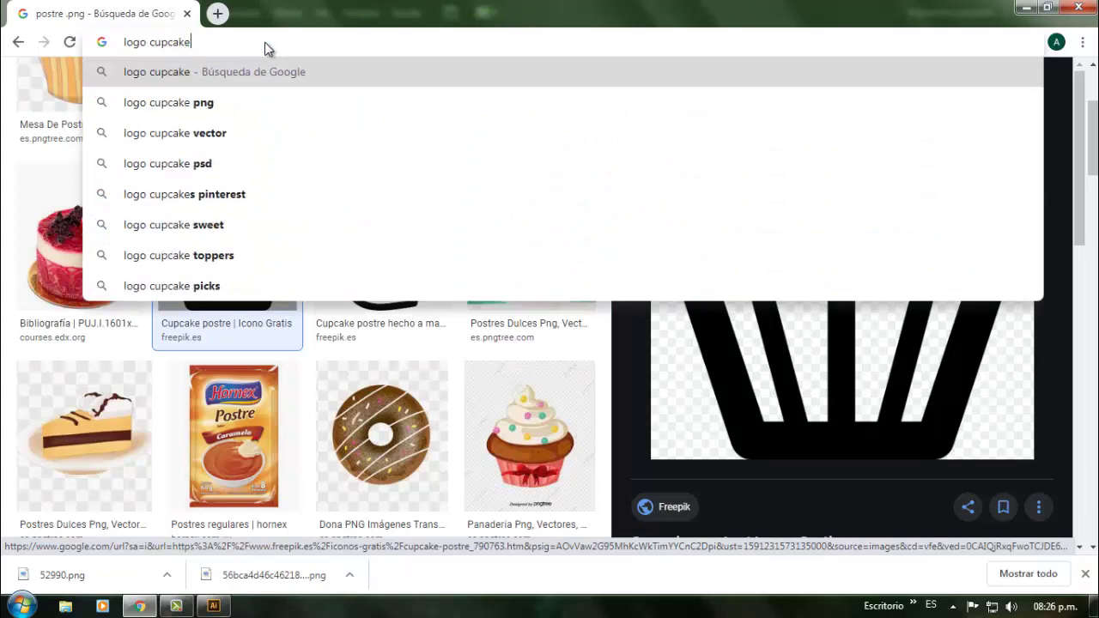
{"action": "key", "text": "Return"}
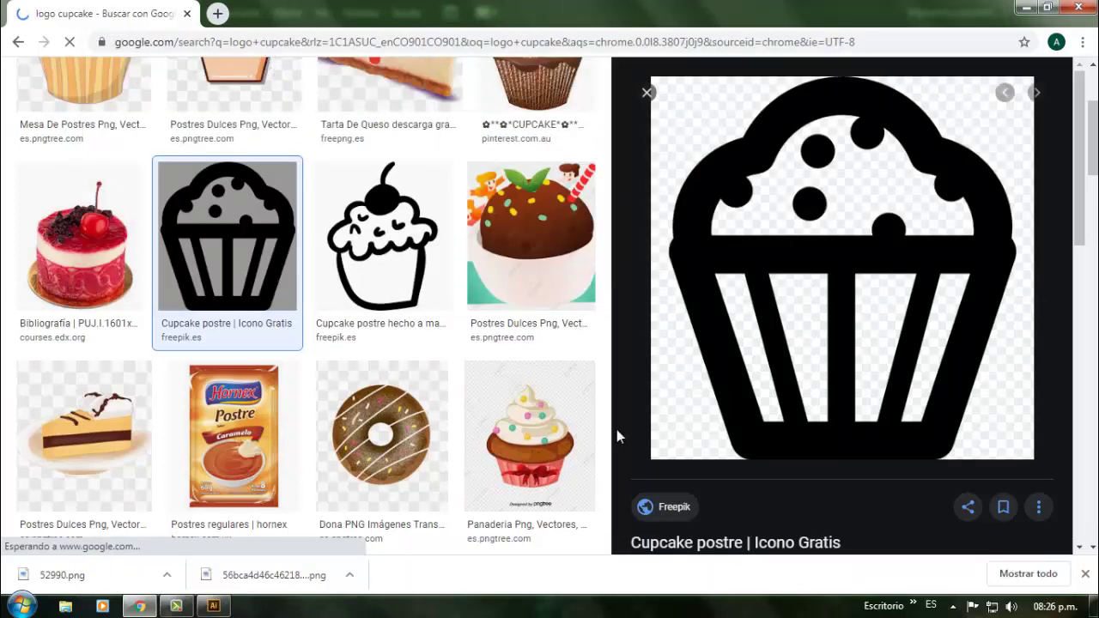
Skim the web results for "logo cupcake" and show the image results
{"action": "scroll", "coordinate": [497, 277], "scroll_direction": "down", "scroll_amount": 2}
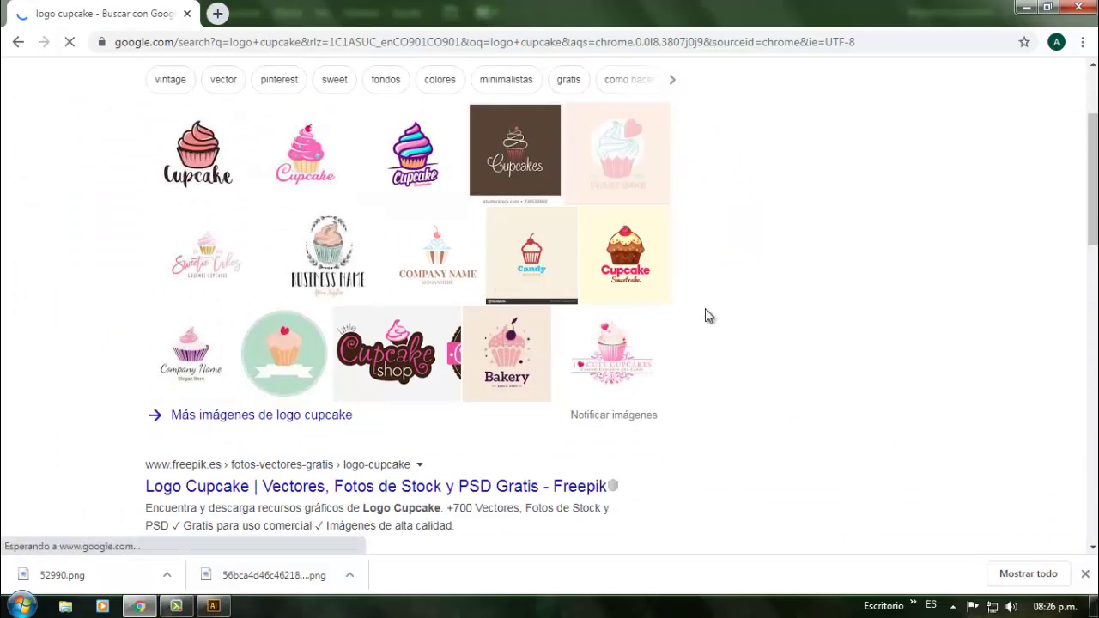
{"action": "scroll", "coordinate": [498, 391], "scroll_direction": "down", "scroll_amount": 3}
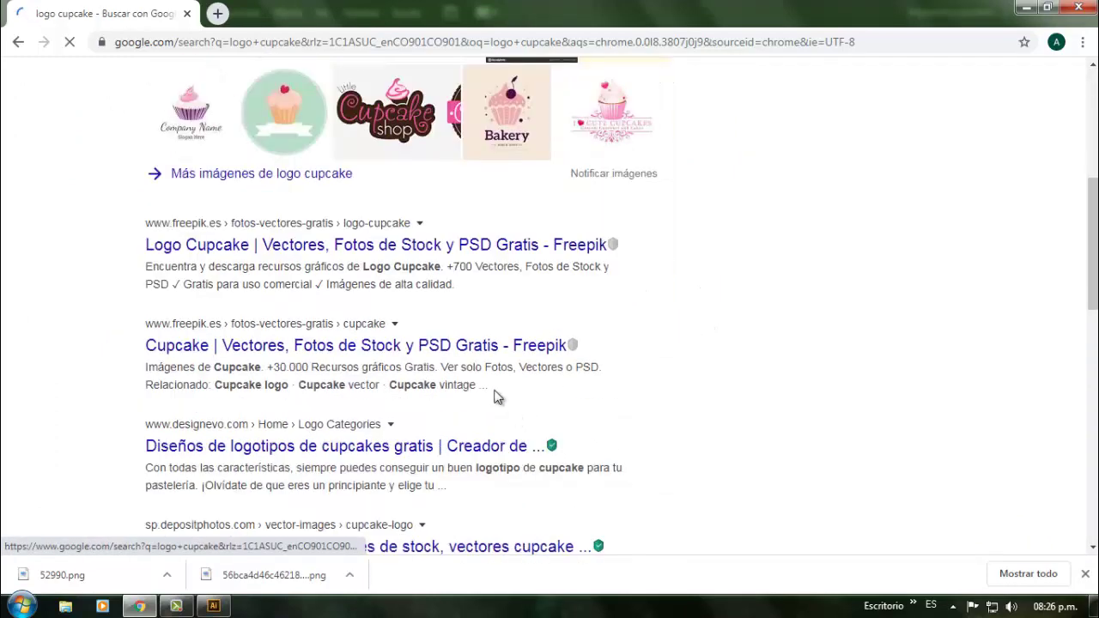
{"action": "scroll", "coordinate": [508, 393], "scroll_direction": "up", "scroll_amount": 3}
{"action": "scroll", "coordinate": [508, 393], "scroll_direction": "up", "scroll_amount": 1}
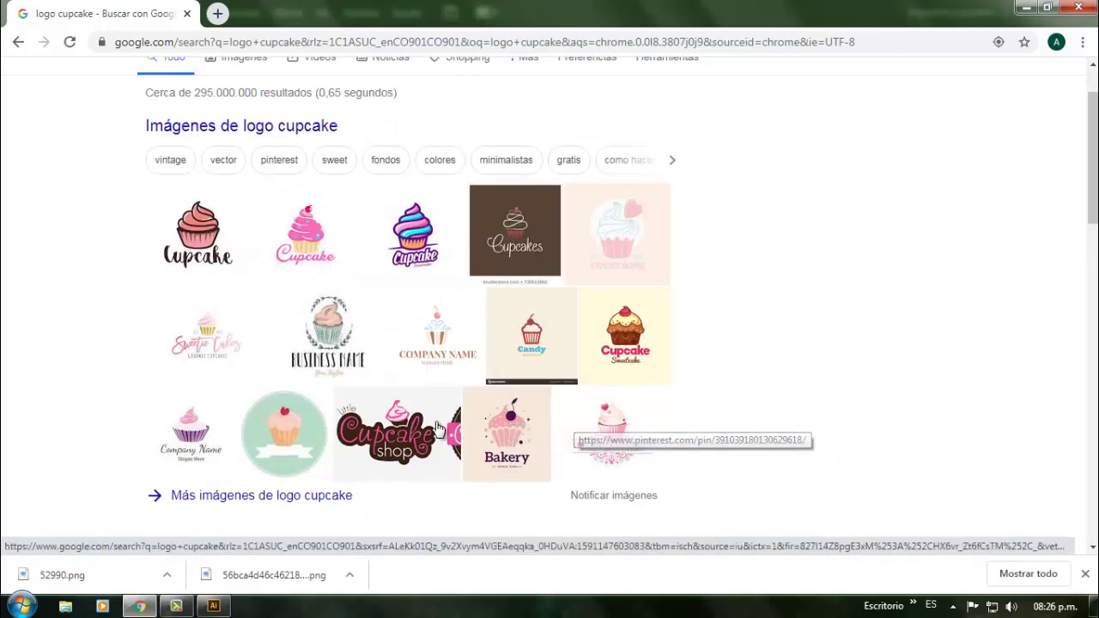
{"action": "scroll", "coordinate": [232, 106], "scroll_direction": "up", "scroll_amount": 1}
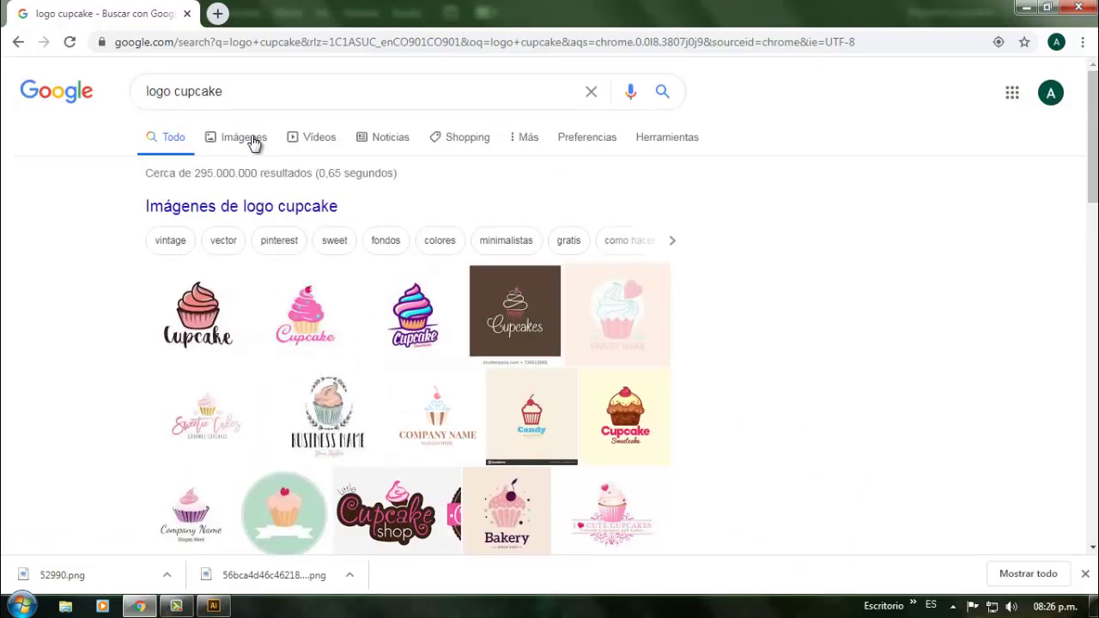
{"action": "left_click", "coordinate": [252, 141]}
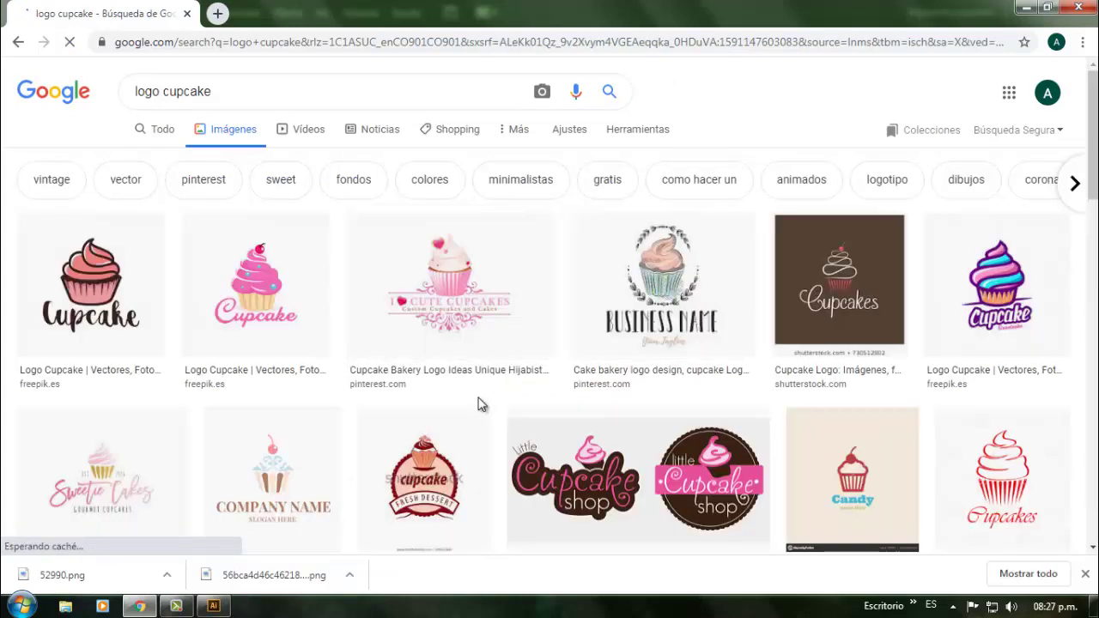
Preview the "Little Cupcake shop" logo image from 99designs and copy it
{"action": "scroll", "coordinate": [417, 327], "scroll_direction": "down", "scroll_amount": 2}
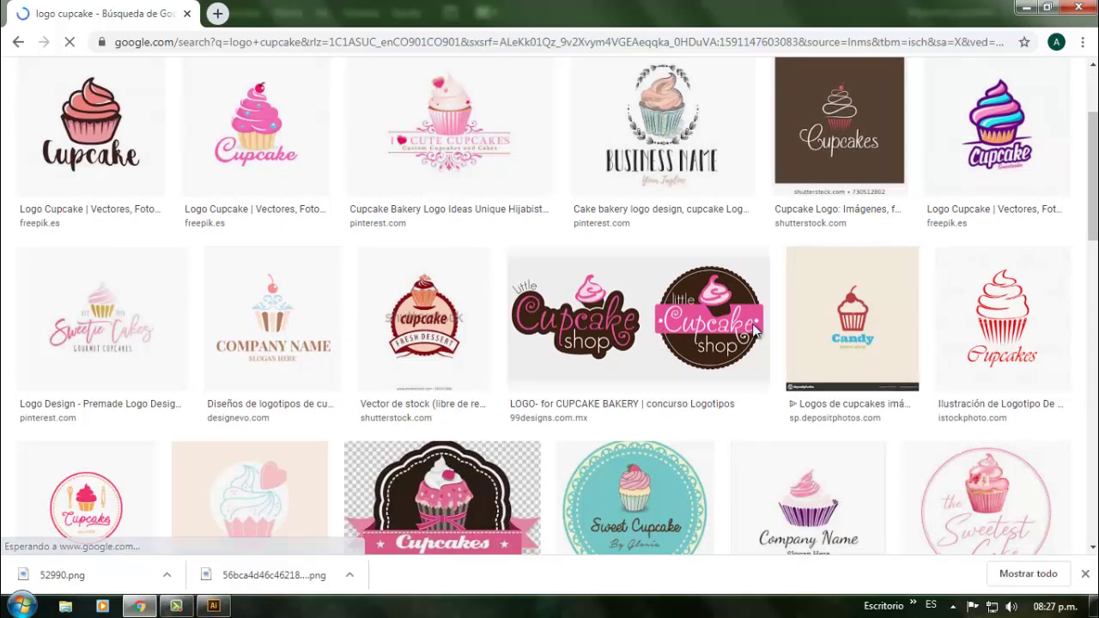
{"action": "scroll", "coordinate": [755, 330], "scroll_direction": "down", "scroll_amount": 1}
{"action": "scroll", "coordinate": [855, 363], "scroll_direction": "up", "scroll_amount": 1}
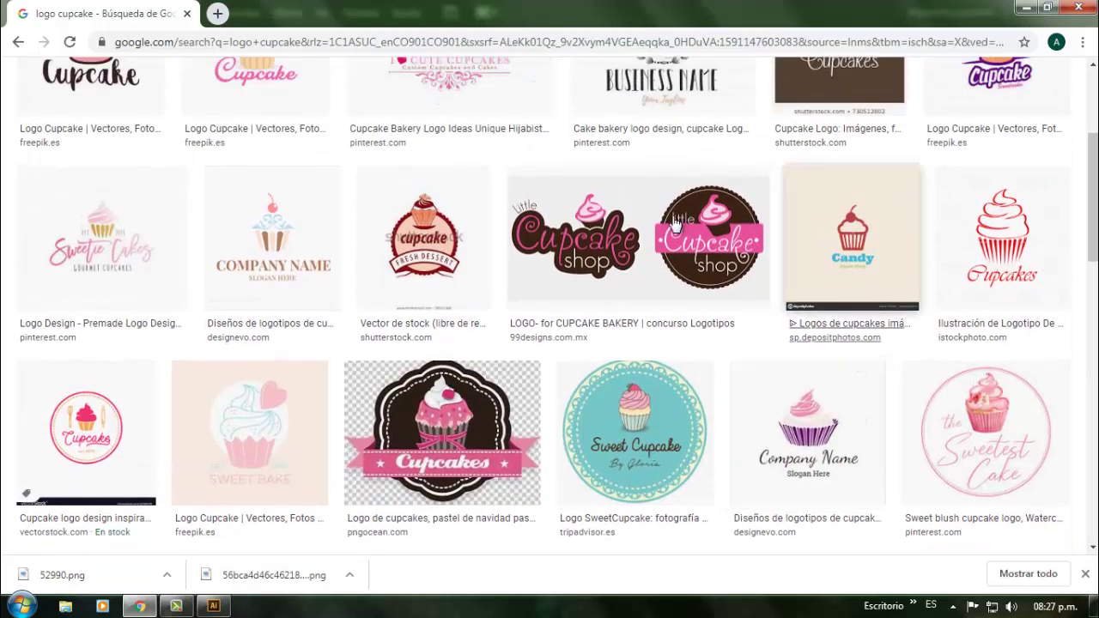
{"action": "left_click", "coordinate": [764, 296]}
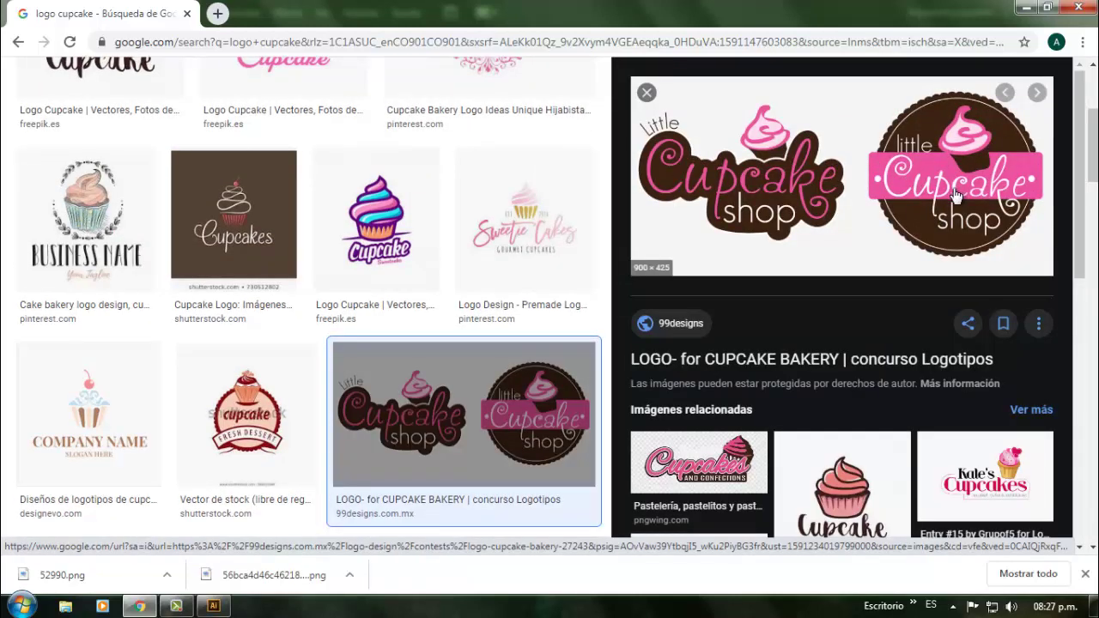
{"action": "right_click", "coordinate": [792, 174]}
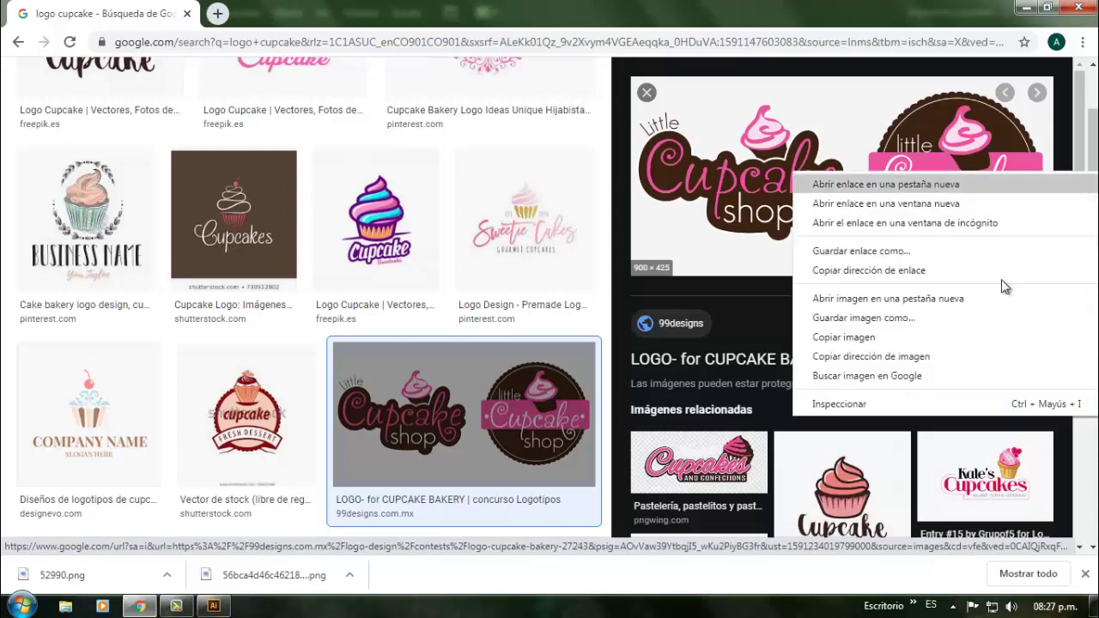
{"action": "left_click", "coordinate": [868, 337]}
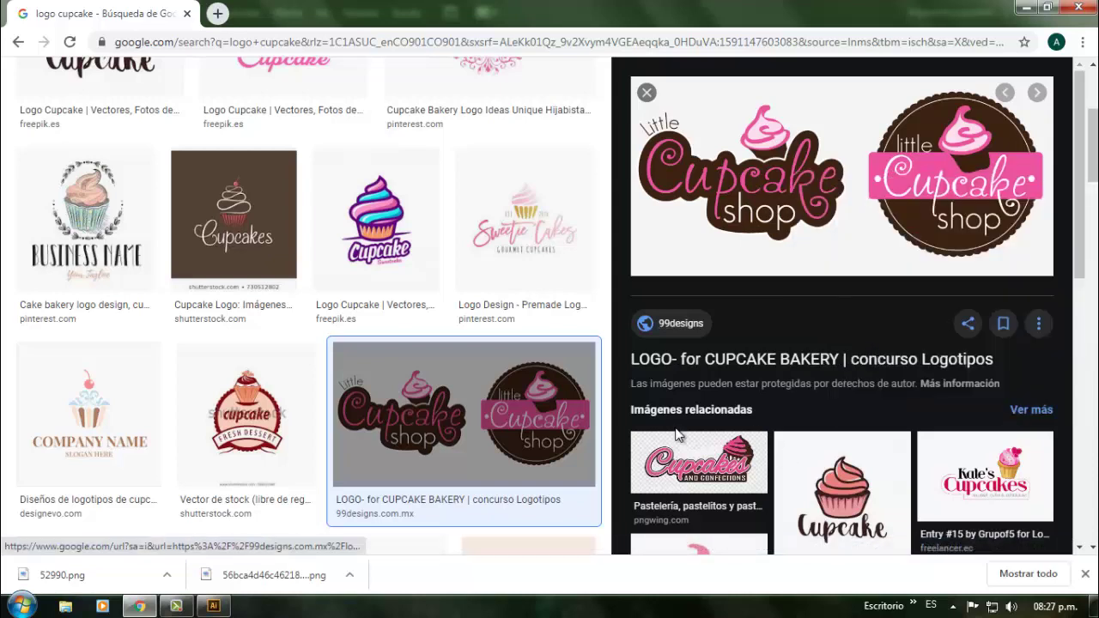
Switch back to Illustrator, paste the copied logo image and move it off the artboard beside the poster
{"action": "left_click", "coordinate": [214, 606]}
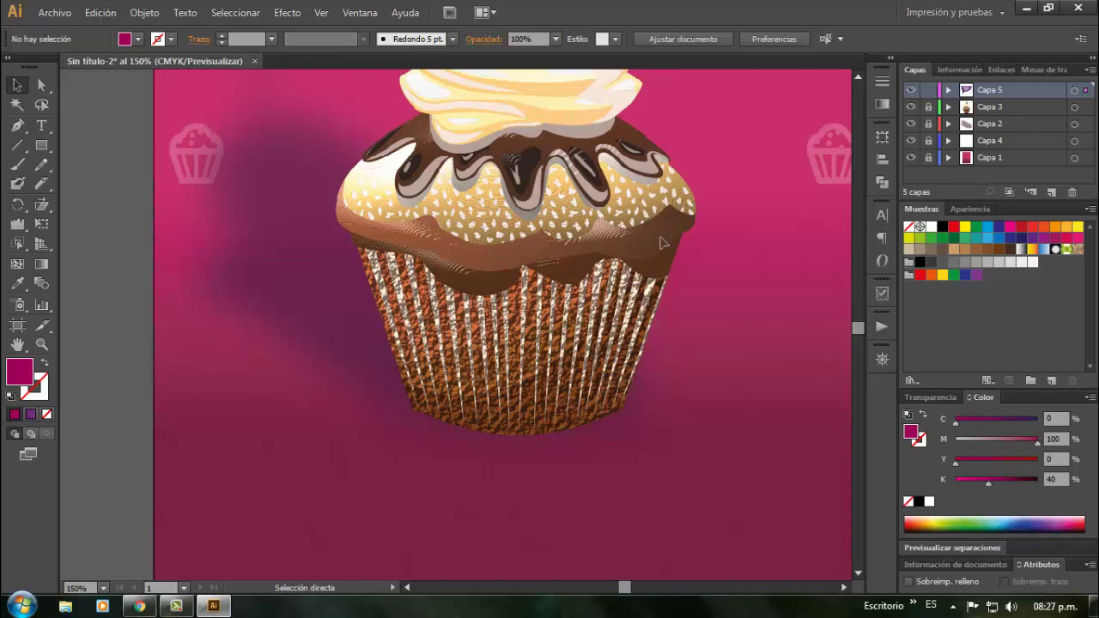
{"action": "key", "text": "ctrl+v"}
{"action": "scroll", "coordinate": [693, 325], "scroll_direction": "down", "scroll_amount": 4}
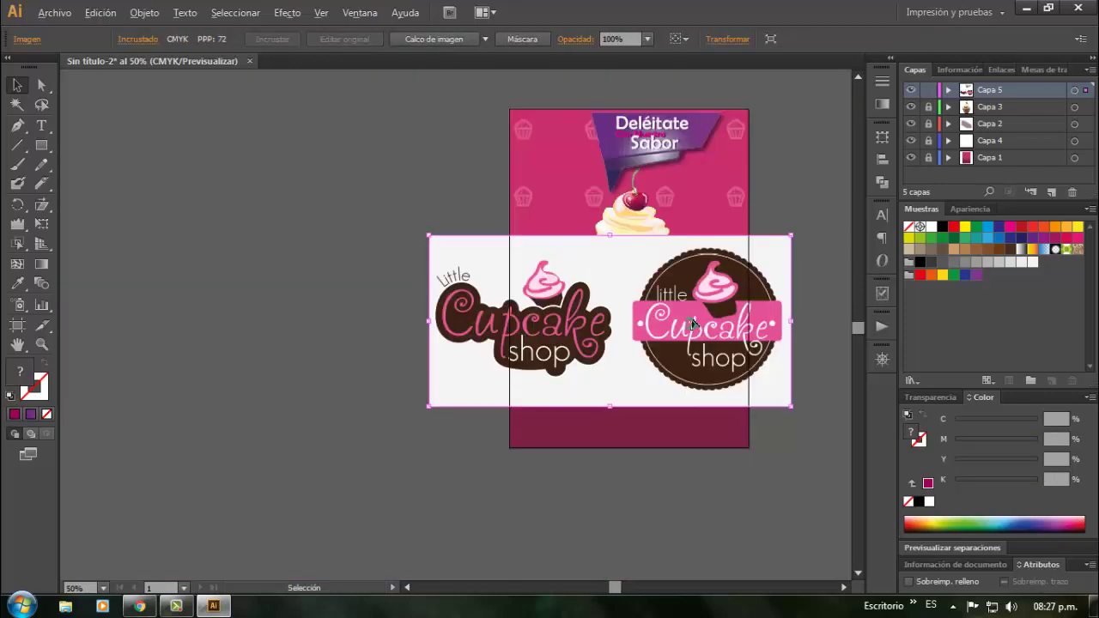
{"action": "left_click_drag", "start_coordinate": [694, 325], "coordinate": [427, 320]}
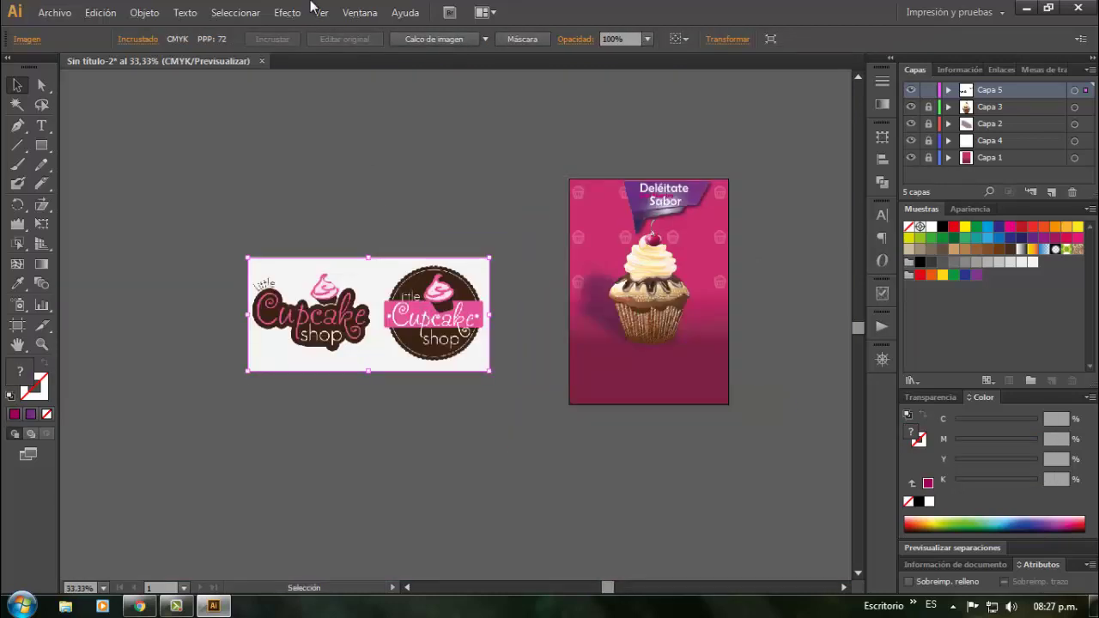
Convert the pasted logo picture to a black-and-white vector tracing with Image Trace
{"action": "left_click", "coordinate": [144, 12]}
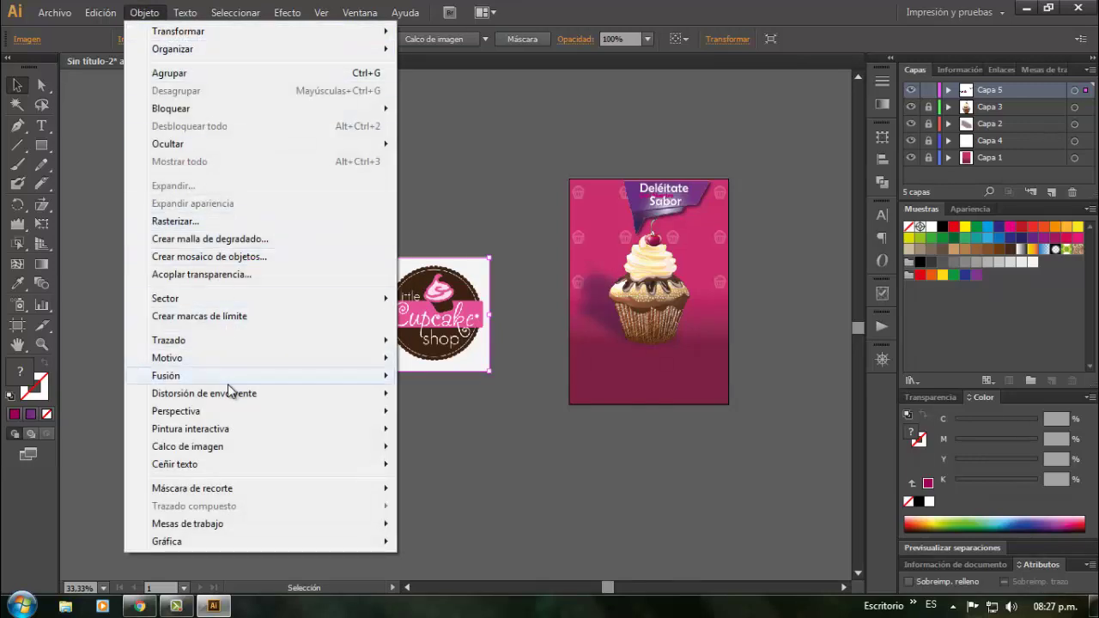
{"action": "mouse_move", "coordinate": [252, 447]}
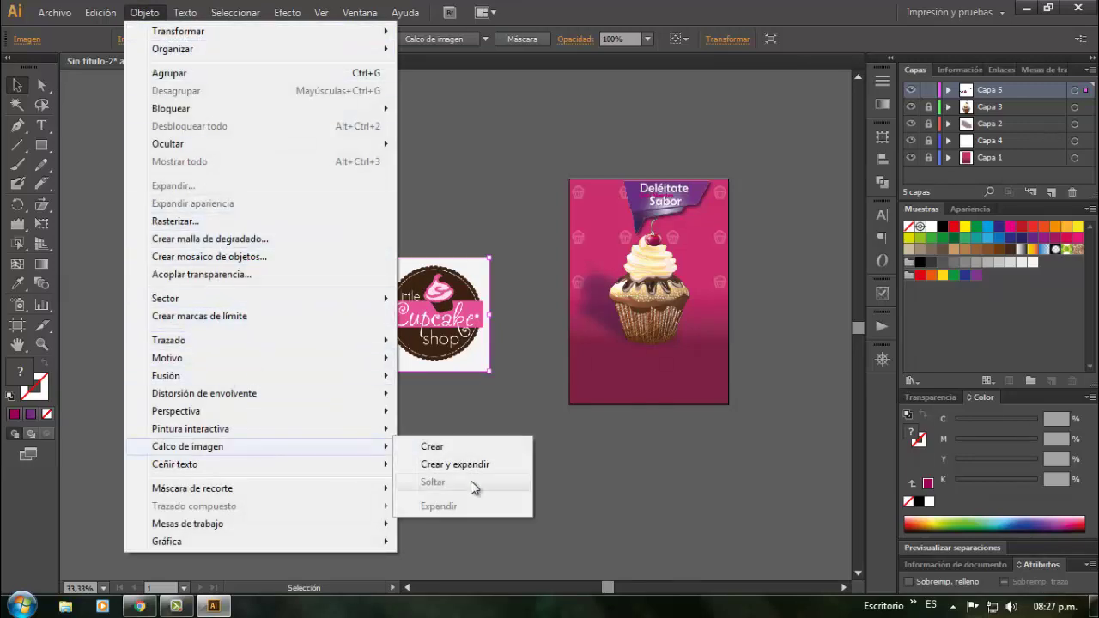
{"action": "left_click", "coordinate": [455, 464]}
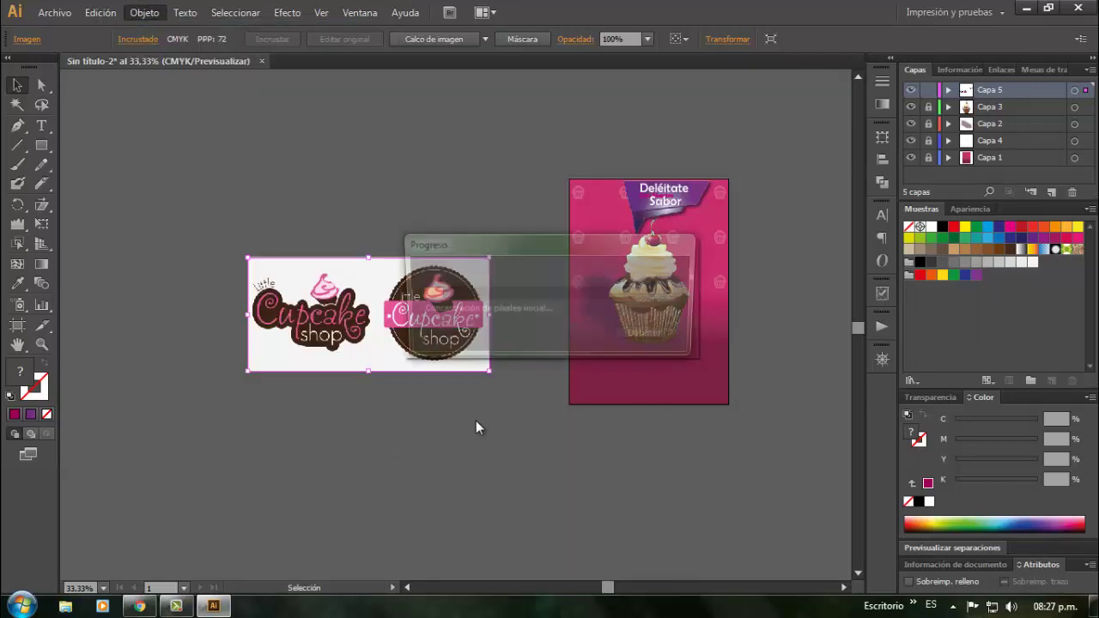
{"action": "left_click", "coordinate": [353, 218]}
{"action": "left_click", "coordinate": [335, 302]}
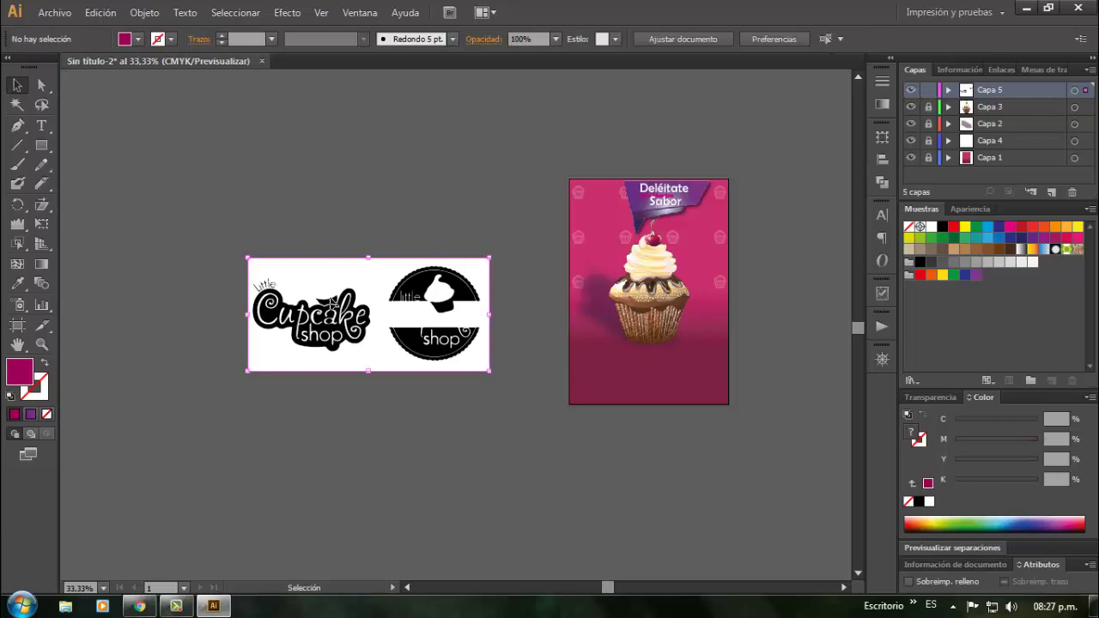
Expand the logo tracing into paths and ungroup them
{"action": "right_click", "coordinate": [367, 298]}
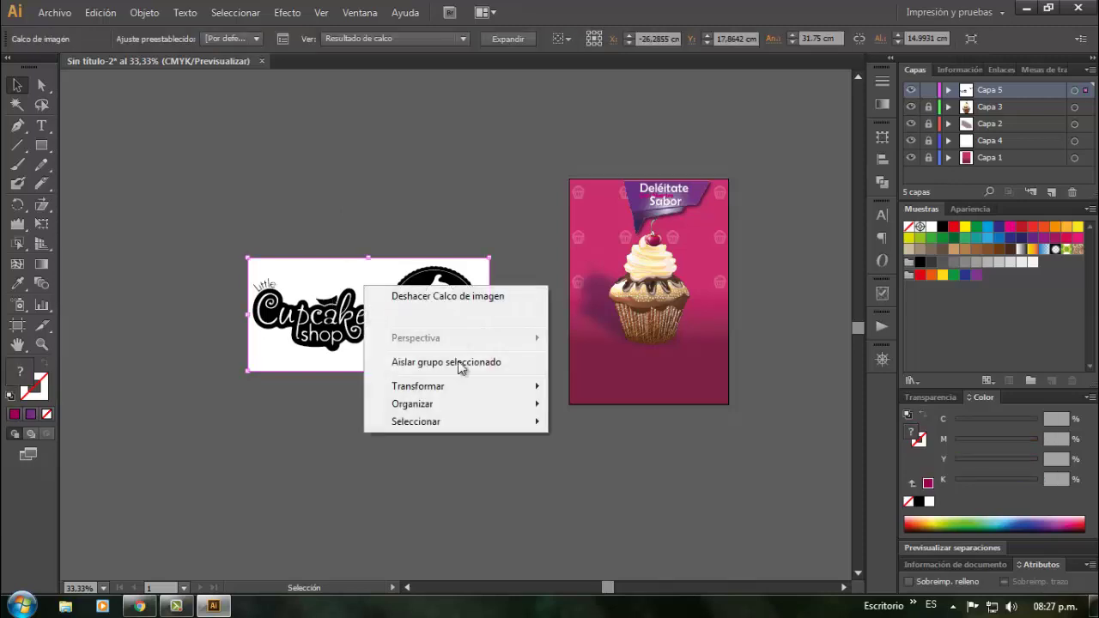
{"action": "left_click", "coordinate": [420, 296]}
{"action": "right_click", "coordinate": [403, 306]}
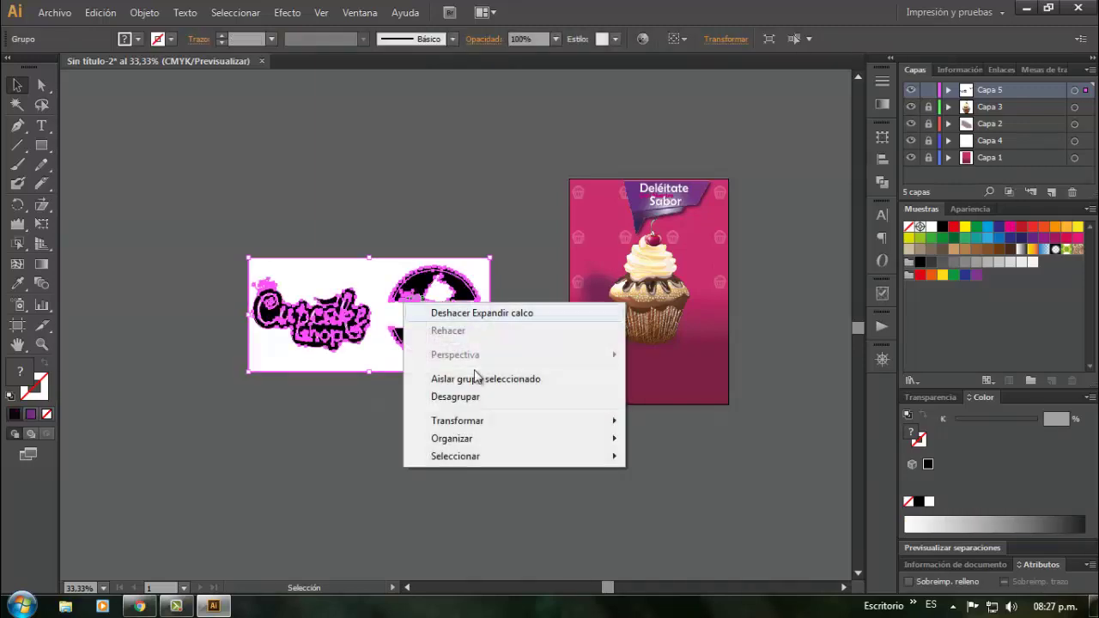
{"action": "left_click", "coordinate": [476, 397]}
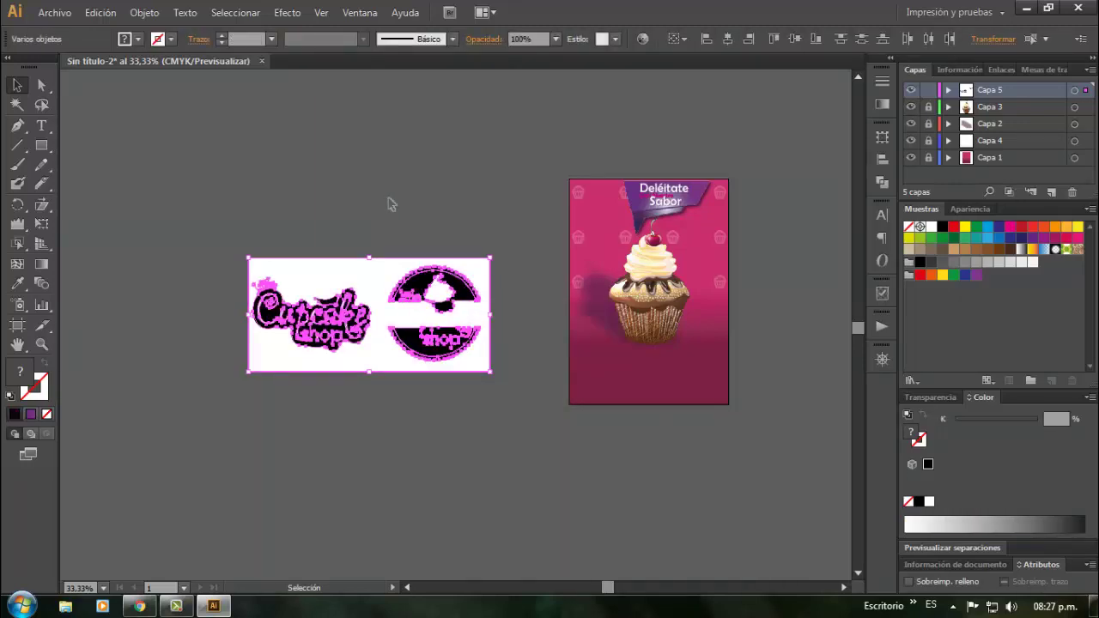
Delete the white background compound path from the traced logo artwork
{"action": "left_click", "coordinate": [458, 284]}
{"action": "left_click", "coordinate": [468, 300]}
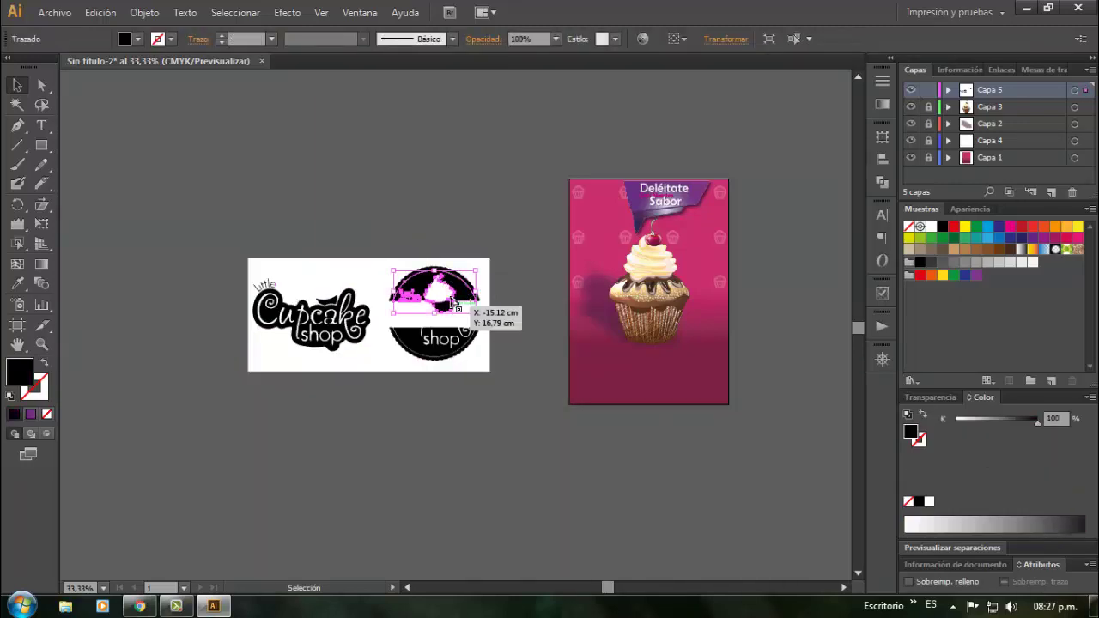
{"action": "left_click", "coordinate": [438, 298]}
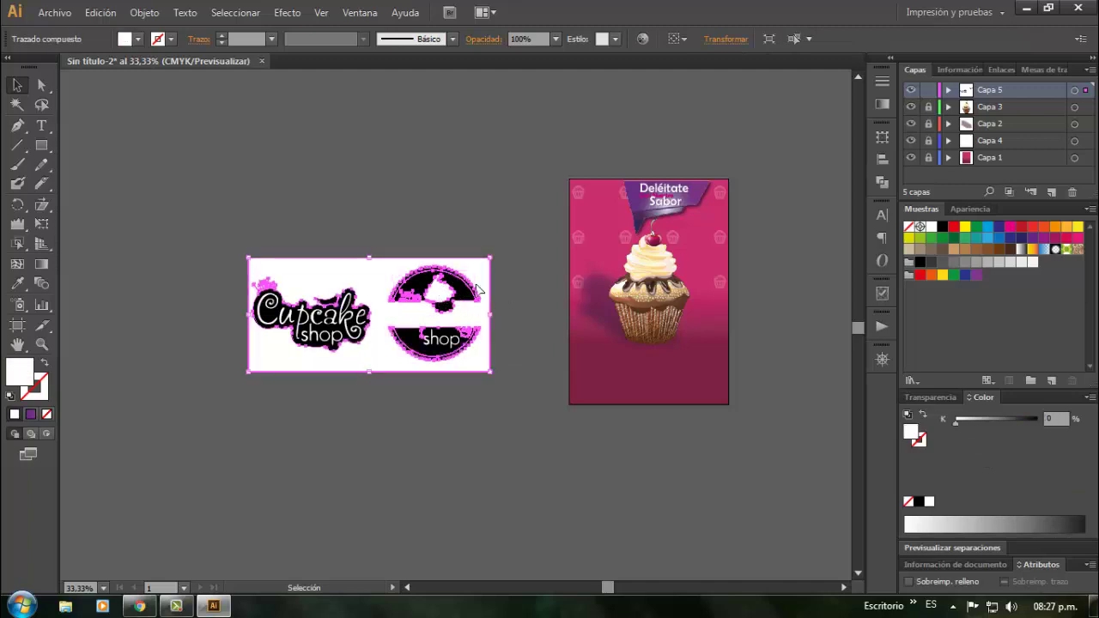
{"action": "left_click", "coordinate": [496, 292]}
{"action": "left_click", "coordinate": [477, 283]}
{"action": "right_click", "coordinate": [477, 281]}
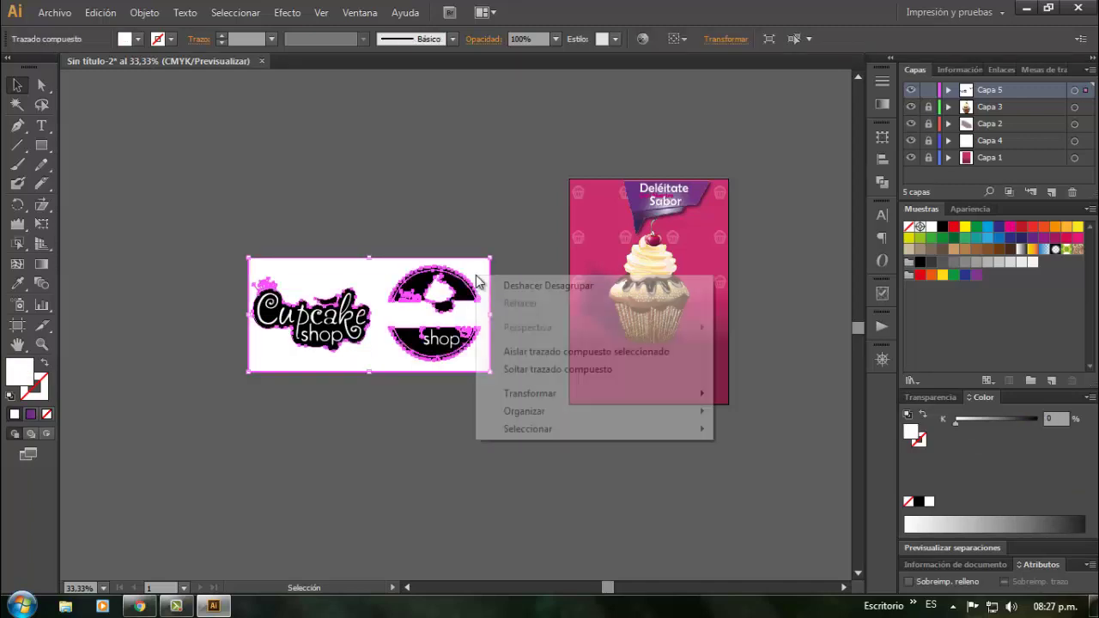
{"action": "left_click", "coordinate": [464, 271]}
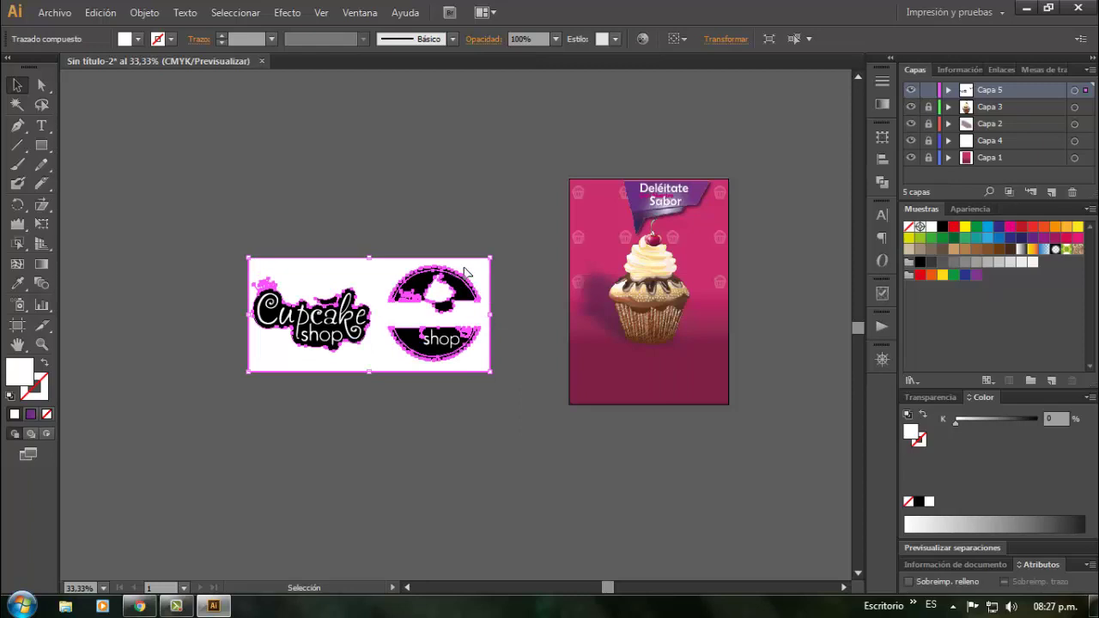
{"action": "key", "text": "Delete"}
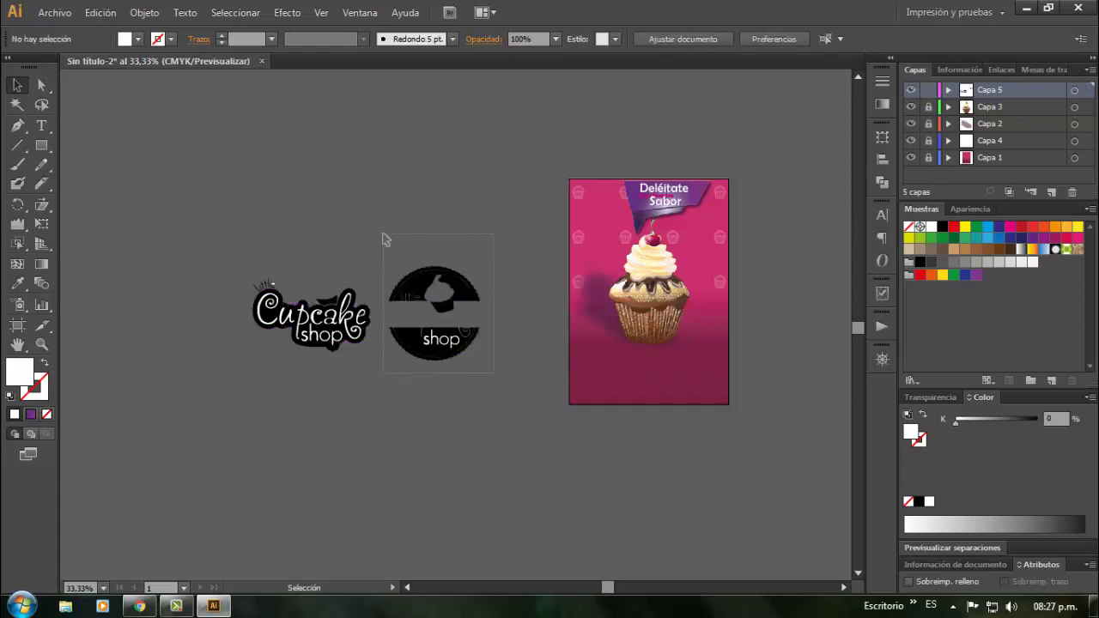
Delete the round logo version and the leftover cupcake fragment above the "Cupcake shop" lettering
{"action": "left_click_drag", "start_coordinate": [385, 241], "coordinate": [473, 277]}
{"action": "key", "text": "Delete"}
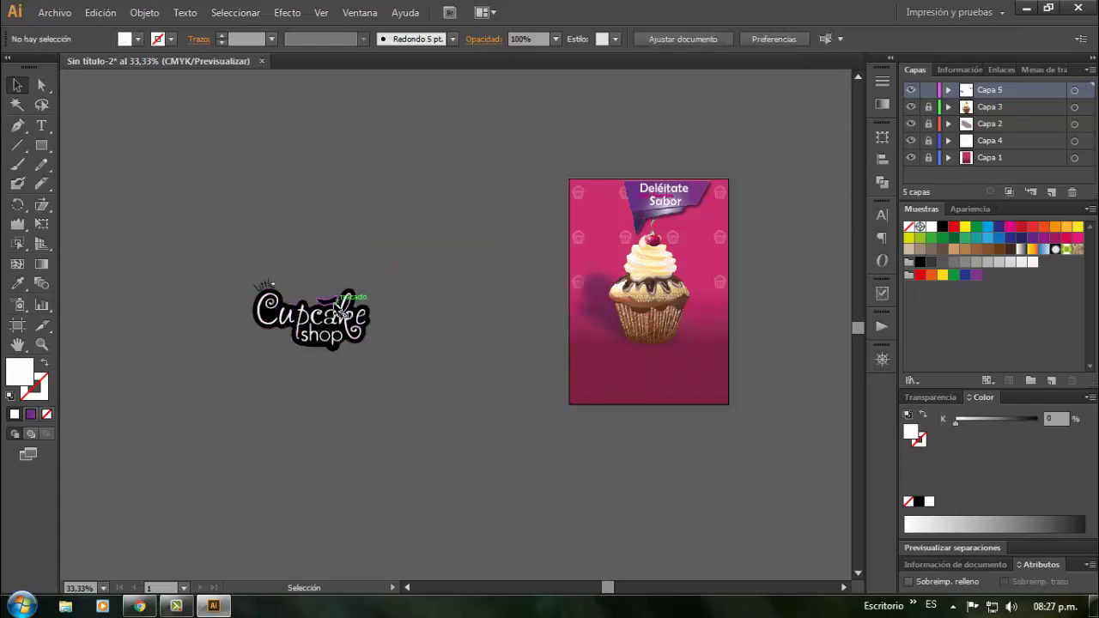
{"action": "left_click", "coordinate": [339, 301]}
{"action": "key", "text": "Delete"}
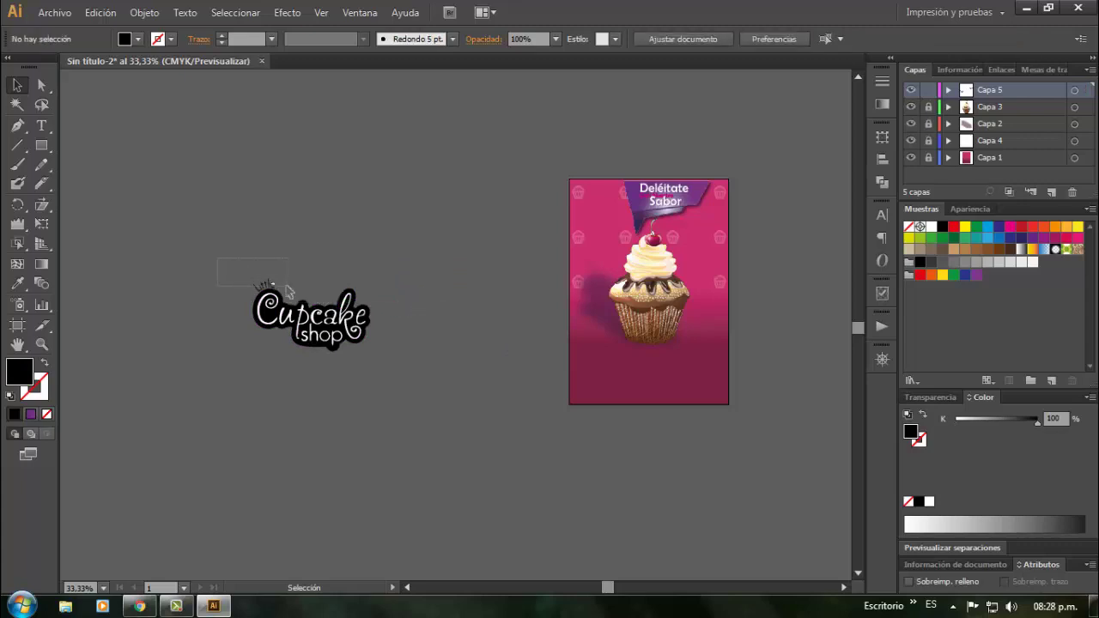
Delete the small "Little" lettering above the "Cupcake shop" logo
{"action": "left_click_drag", "start_coordinate": [286, 286], "coordinate": [289, 287]}
{"action": "left_click", "coordinate": [431, 294]}
{"action": "left_click_drag", "start_coordinate": [398, 367], "coordinate": [399, 369]}
{"action": "left_click", "coordinate": [403, 366]}
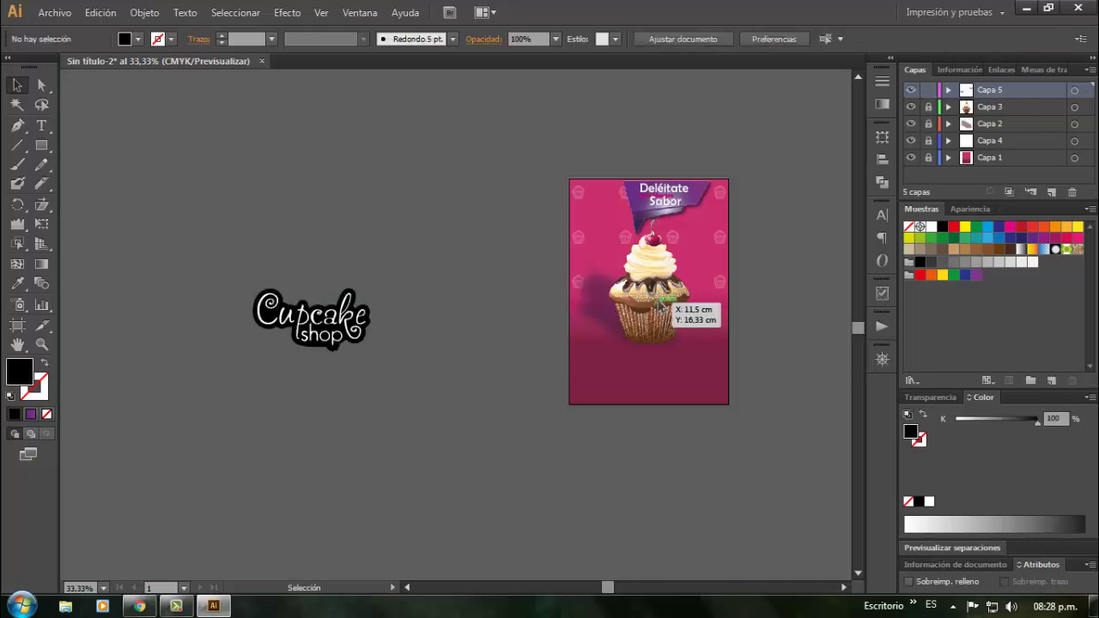
Switch to the browser, browse the cupcake logo results and copy the "Cupcake Delivery.ca" logo image from PngFind
{"action": "left_click", "coordinate": [141, 606]}
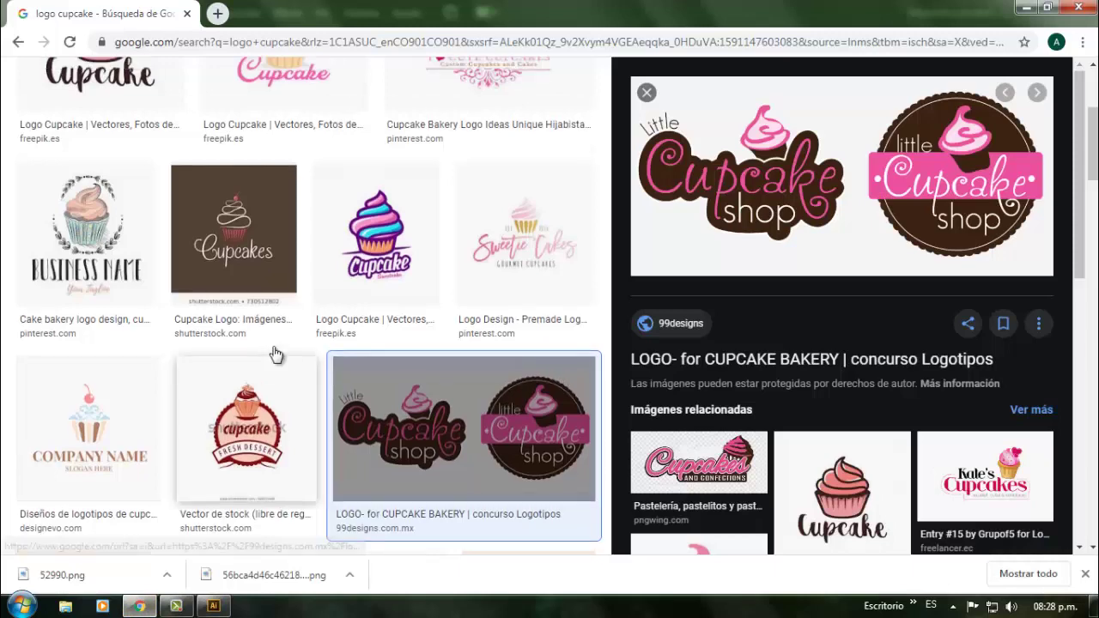
{"action": "scroll", "coordinate": [277, 356], "scroll_direction": "up", "scroll_amount": 3}
{"action": "scroll", "coordinate": [577, 361], "scroll_direction": "down", "scroll_amount": 6}
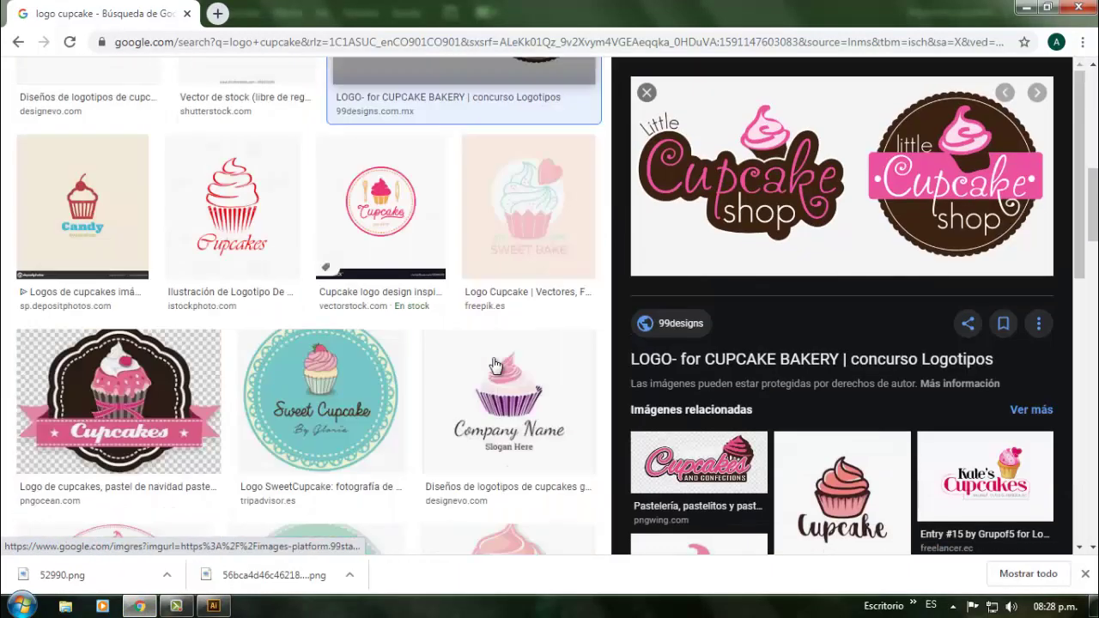
{"action": "scroll", "coordinate": [418, 344], "scroll_direction": "down", "scroll_amount": 4}
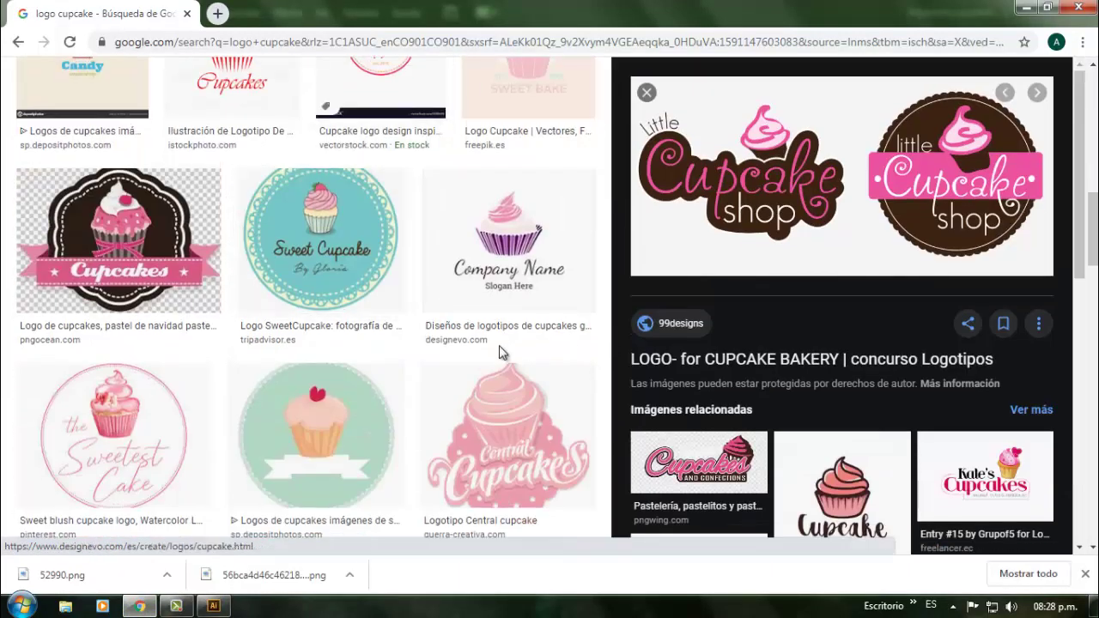
{"action": "scroll", "coordinate": [481, 421], "scroll_direction": "down", "scroll_amount": 1}
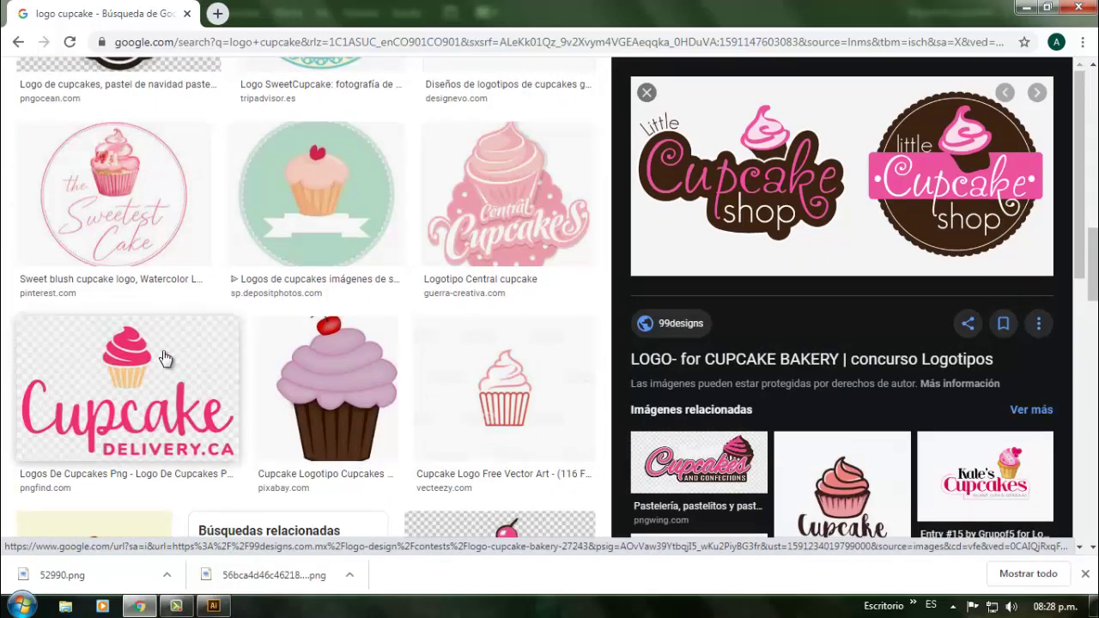
{"action": "left_click", "coordinate": [196, 367]}
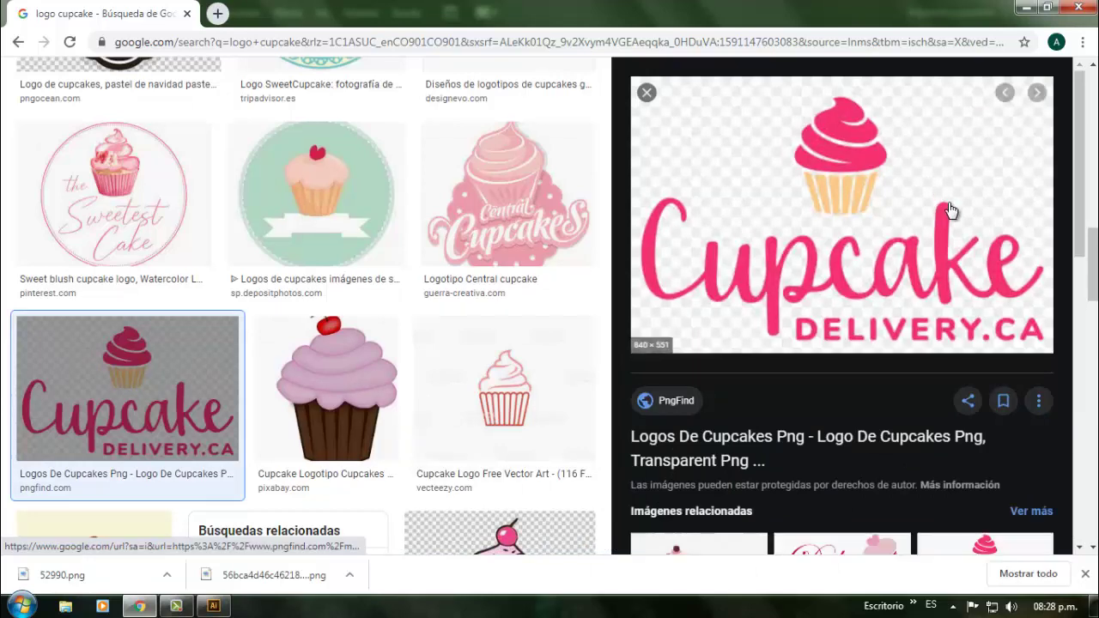
{"action": "right_click", "coordinate": [900, 199]}
{"action": "left_click", "coordinate": [841, 361]}
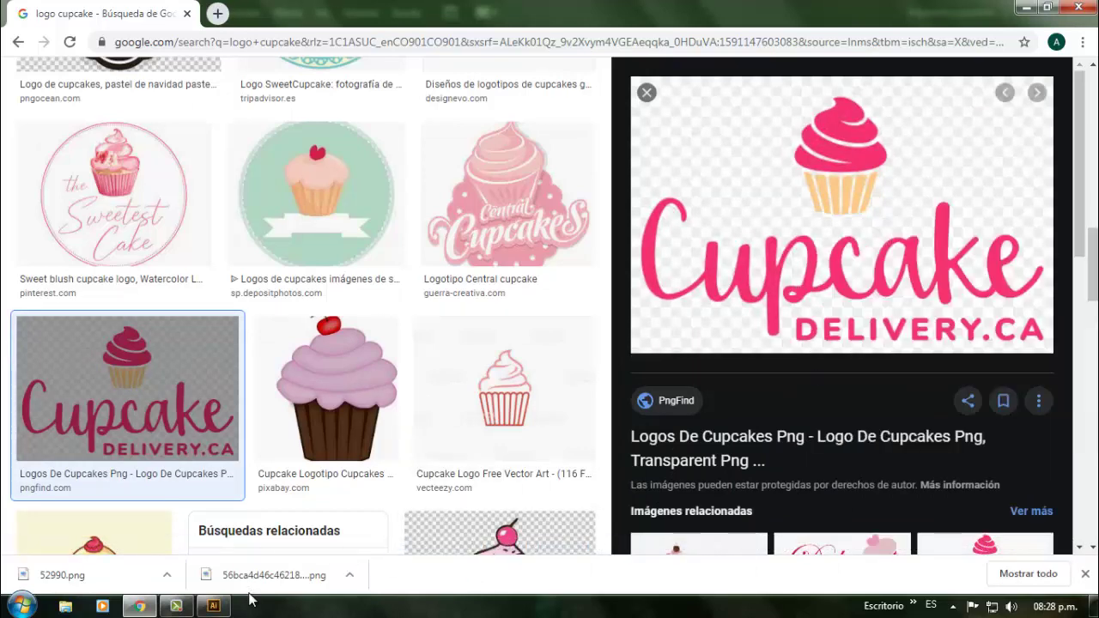
Switch back to Illustrator, paste the copied logo image and move it above the "Cupcake shop" logo
{"action": "left_click", "coordinate": [214, 606]}
{"action": "key", "text": "ctrl+v"}
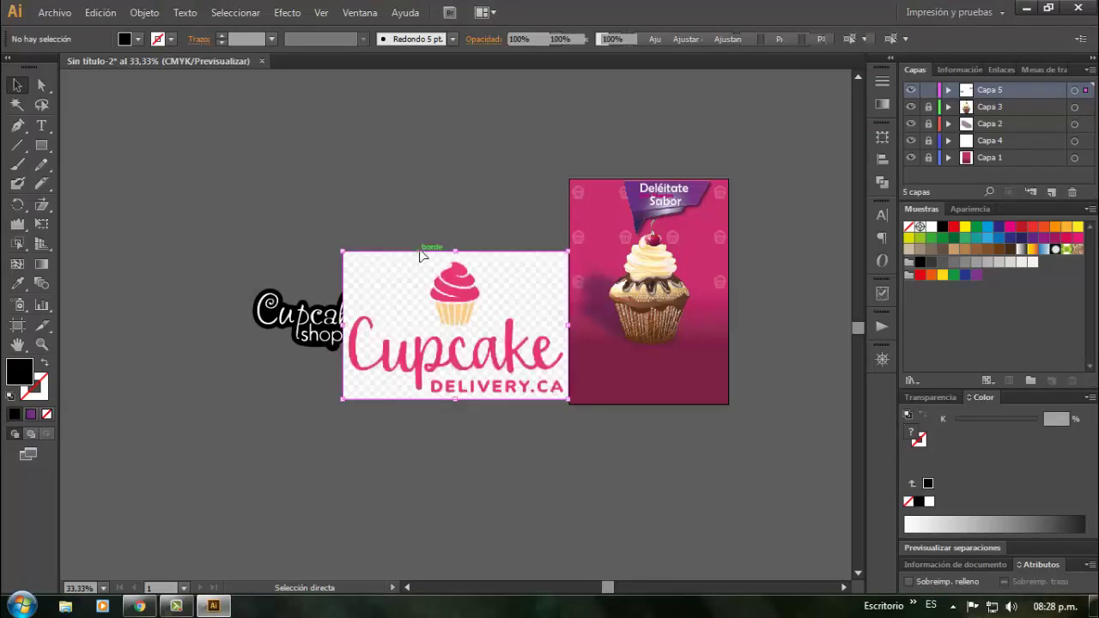
{"action": "left_click_drag", "start_coordinate": [462, 261], "coordinate": [294, 117]}
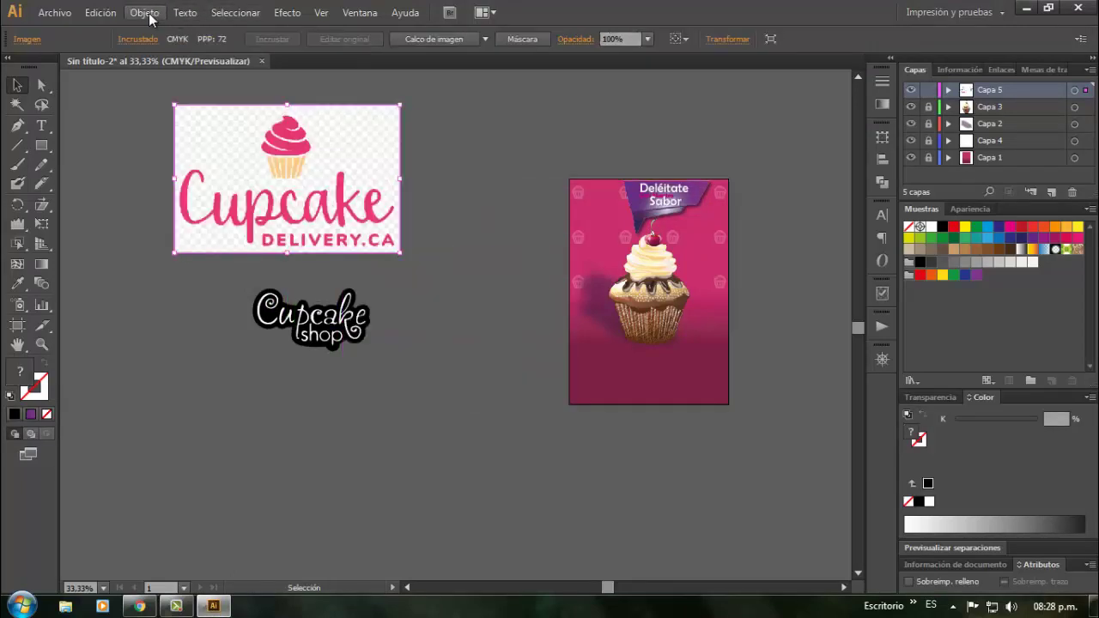
Convert the pasted "Cupcake Delivery.ca" image to a vector tracing with Image Trace
{"action": "left_click", "coordinate": [145, 12]}
{"action": "mouse_move", "coordinate": [341, 448]}
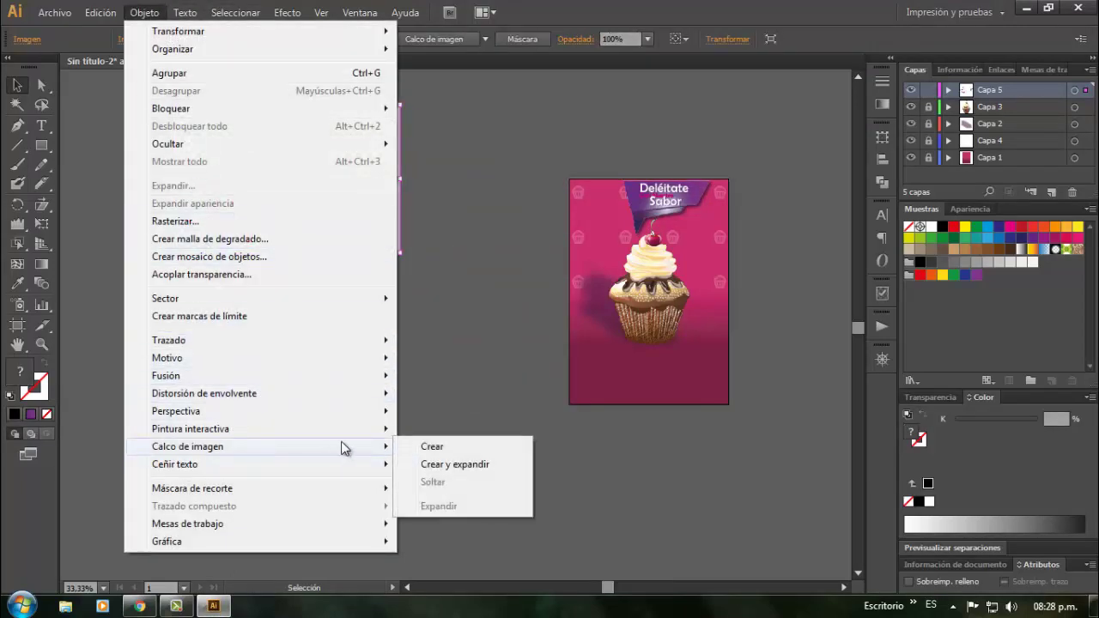
{"action": "left_click", "coordinate": [442, 448]}
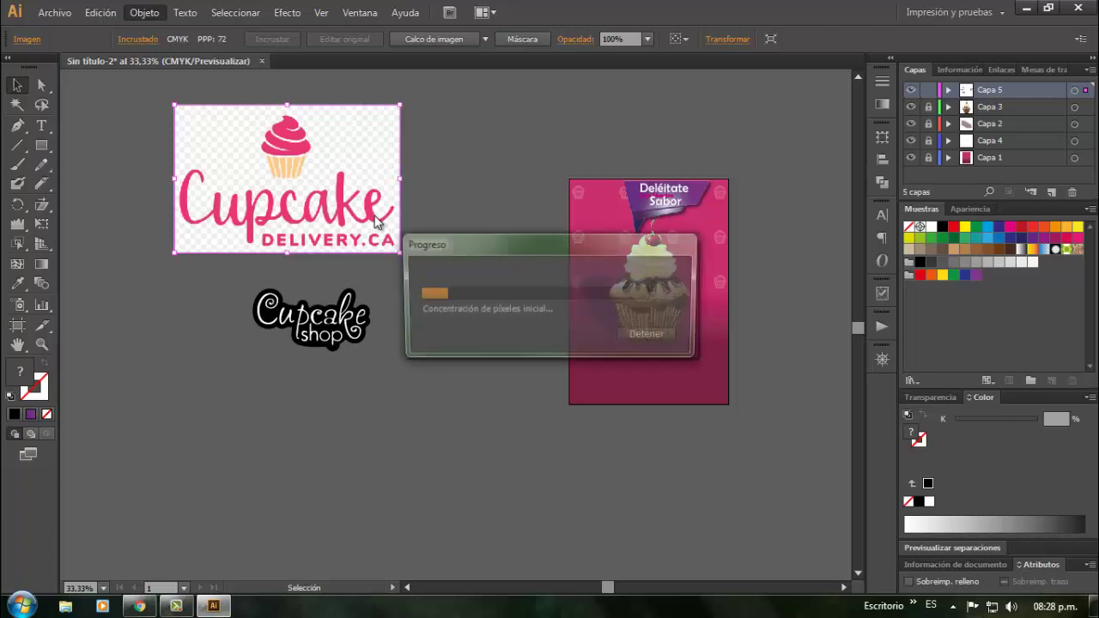
Expand the "Cupcake Delivery.ca" tracing into paths and ungroup them
{"action": "right_click", "coordinate": [329, 154]}
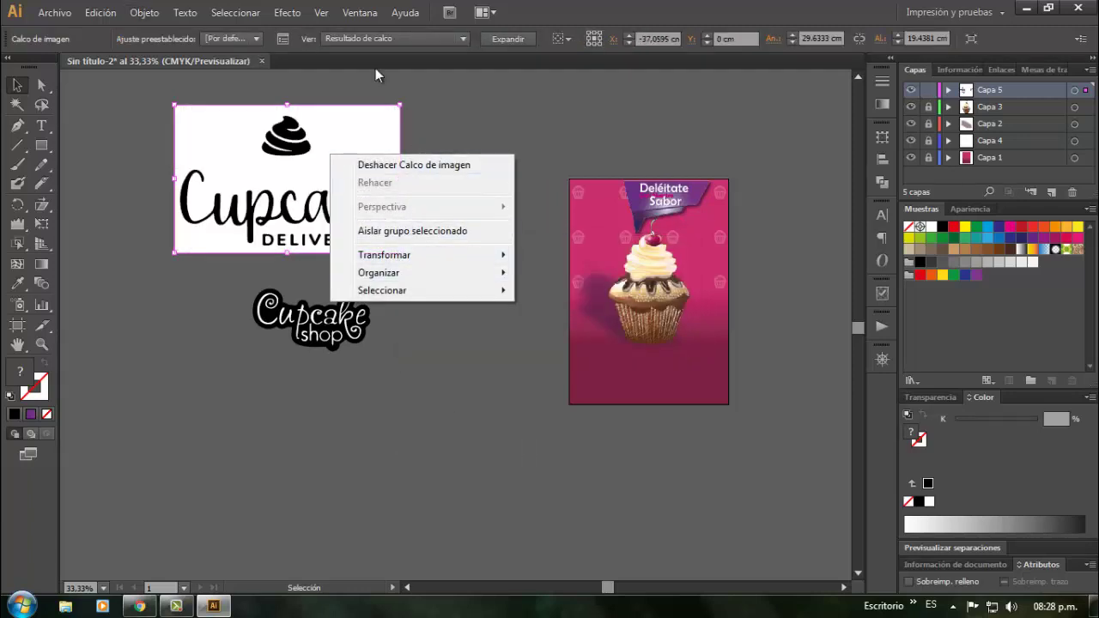
{"action": "left_click", "coordinate": [507, 40]}
{"action": "right_click", "coordinate": [326, 150]}
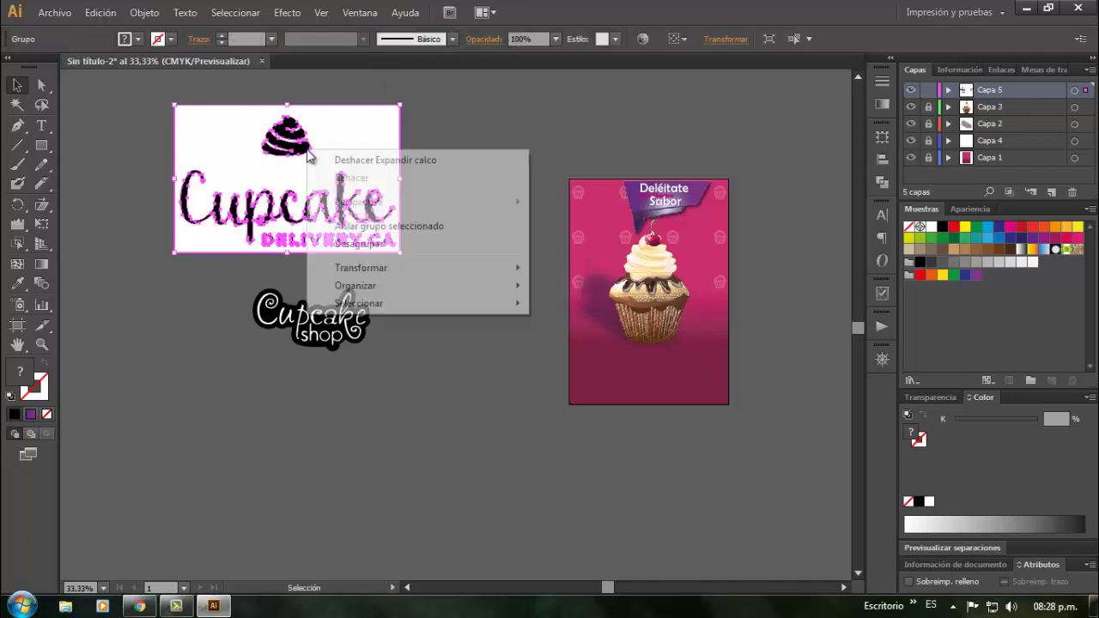
{"action": "left_click", "coordinate": [371, 244]}
Delete the white background and the "Cupcake Delivery.ca" lettering from the new tracing, keeping the frosting swirl
{"action": "left_click", "coordinate": [397, 124]}
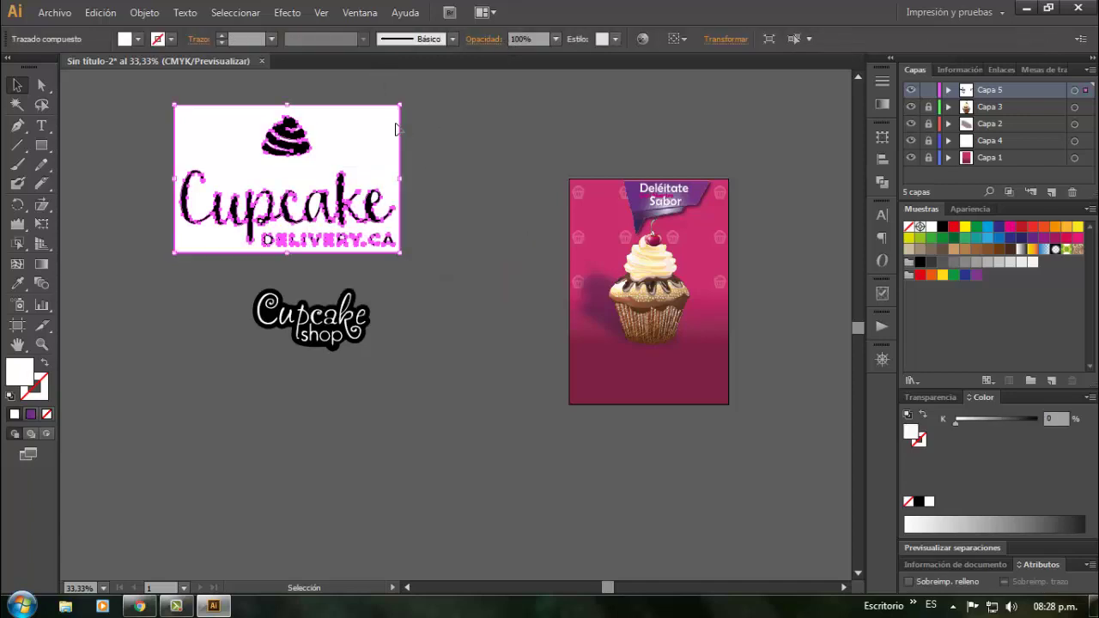
{"action": "key", "text": "Delete"}
{"action": "left_click_drag", "start_coordinate": [121, 173], "coordinate": [121, 173]}
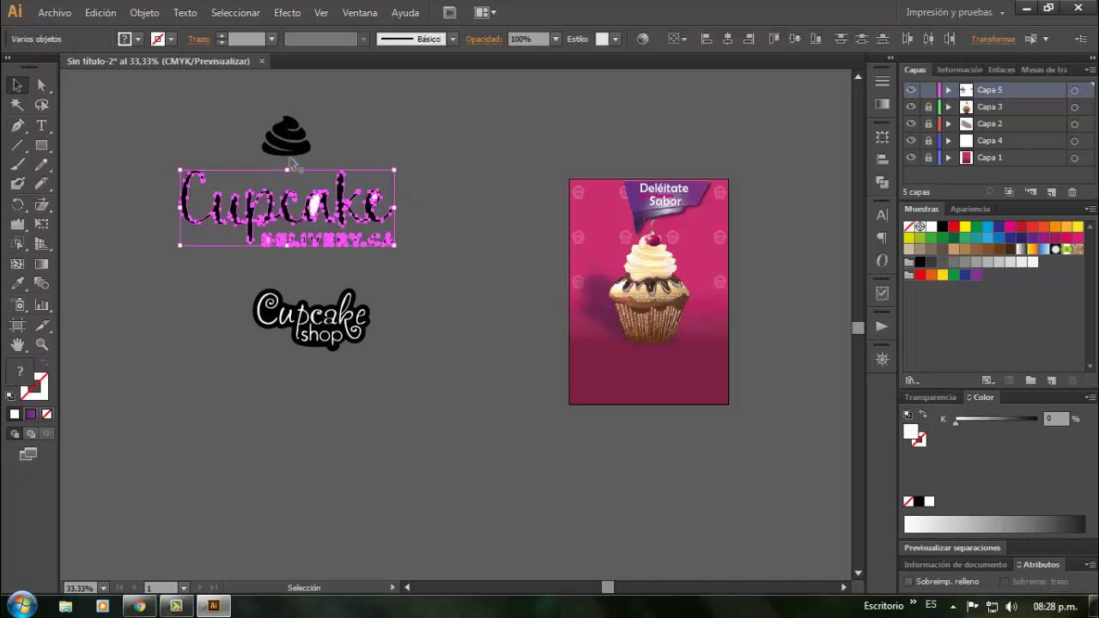
{"action": "key", "text": "Delete"}
Select the remaining frosting swirl shapes and group them
{"action": "left_click_drag", "start_coordinate": [318, 163], "coordinate": [229, 100]}
{"action": "left_click_drag", "start_coordinate": [335, 172], "coordinate": [339, 173]}
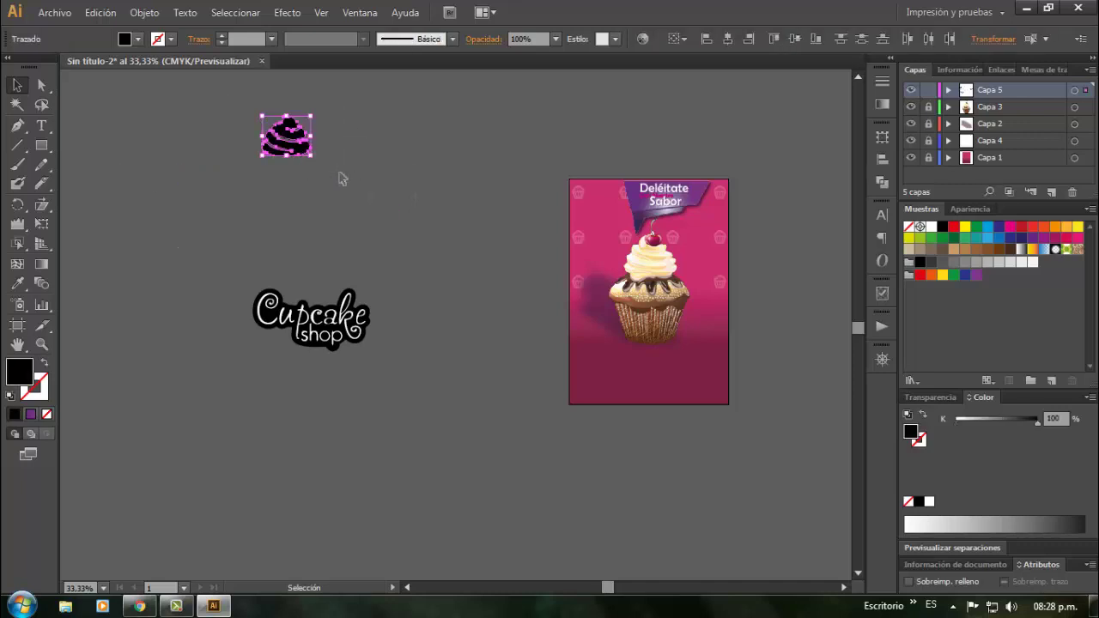
{"action": "key", "text": "v"}
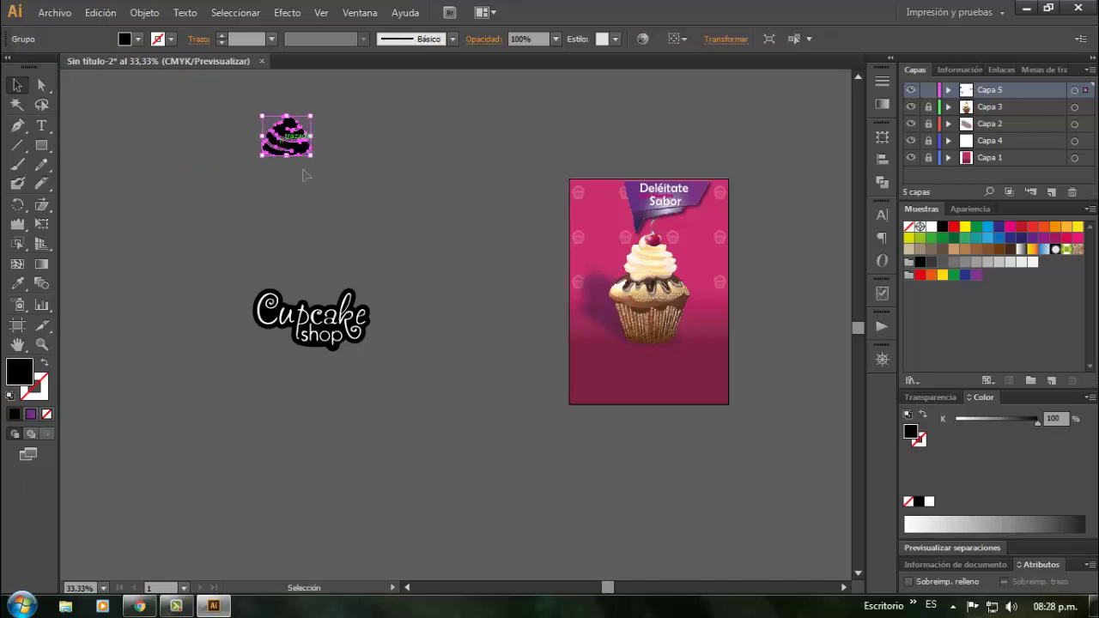
Move the frosting swirl onto the top of the "Cupcake shop" logo, scale it down and tilt it to fit above the letters
{"action": "left_click_drag", "start_coordinate": [285, 135], "coordinate": [318, 279]}
{"action": "scroll", "coordinate": [320, 294], "scroll_direction": "up", "scroll_amount": 4}
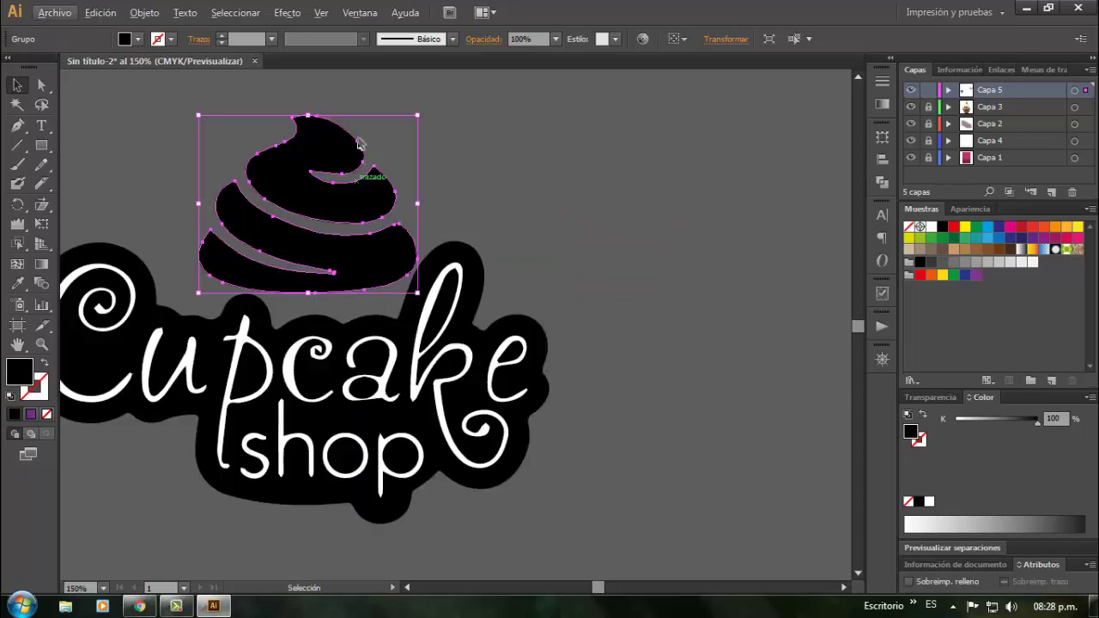
{"action": "left_click_drag", "start_coordinate": [417, 113], "coordinate": [322, 192]}
{"action": "left_click_drag", "start_coordinate": [273, 221], "coordinate": [329, 221]}
{"action": "left_click_drag", "start_coordinate": [387, 187], "coordinate": [361, 168]}
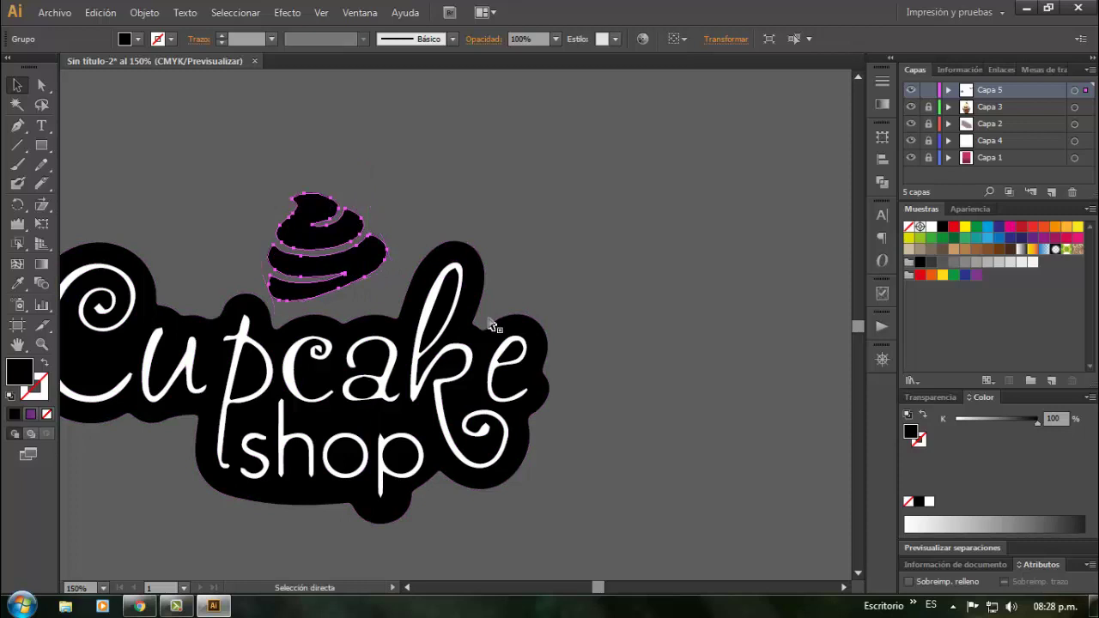
{"action": "scroll", "coordinate": [525, 397], "scroll_direction": "down", "scroll_amount": 4}
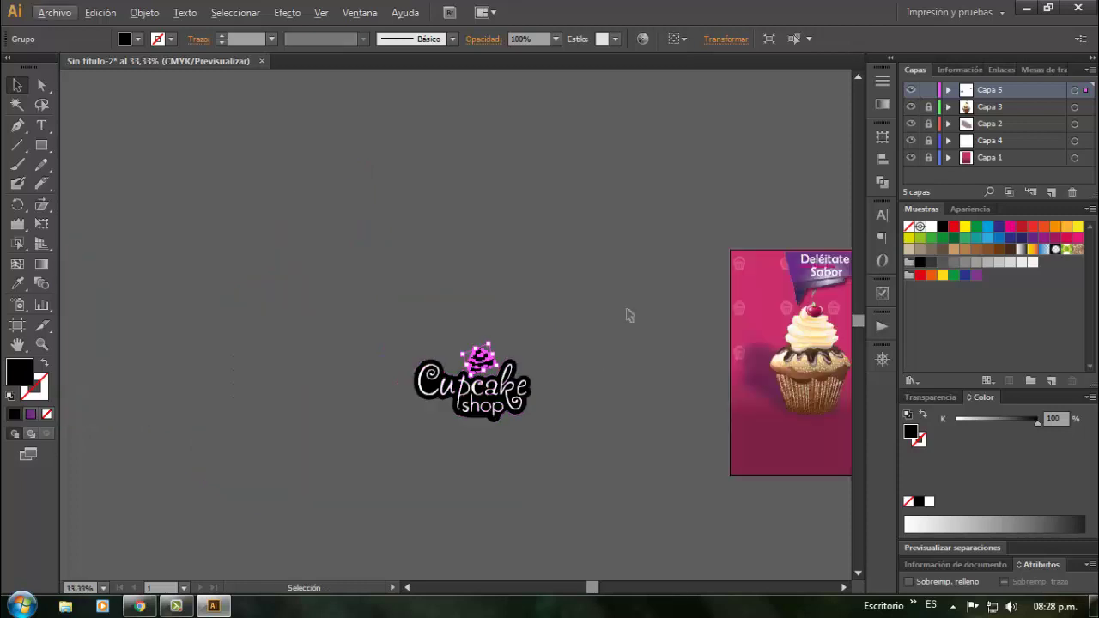
{"action": "left_click", "coordinate": [625, 476]}
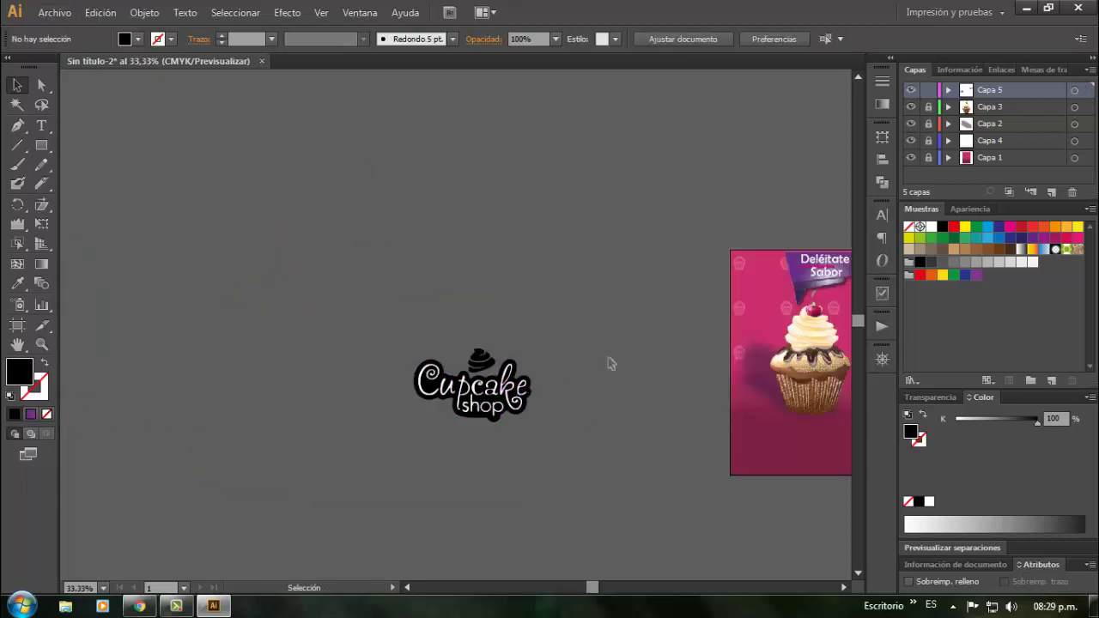
Fill the black backing shape of the "Cupcake shop" logo with the light grey swatch (K 5%)
{"action": "scroll", "coordinate": [474, 393], "scroll_direction": "up", "scroll_amount": 2}
{"action": "scroll", "coordinate": [724, 436], "scroll_direction": "down", "scroll_amount": 4}
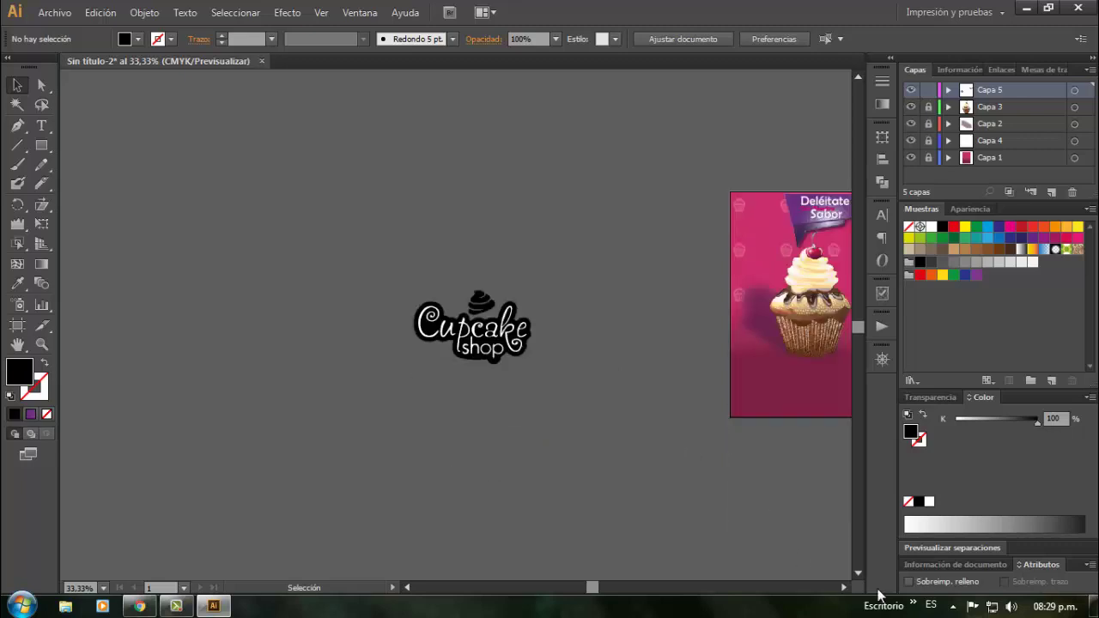
{"action": "left_click", "coordinate": [843, 588]}
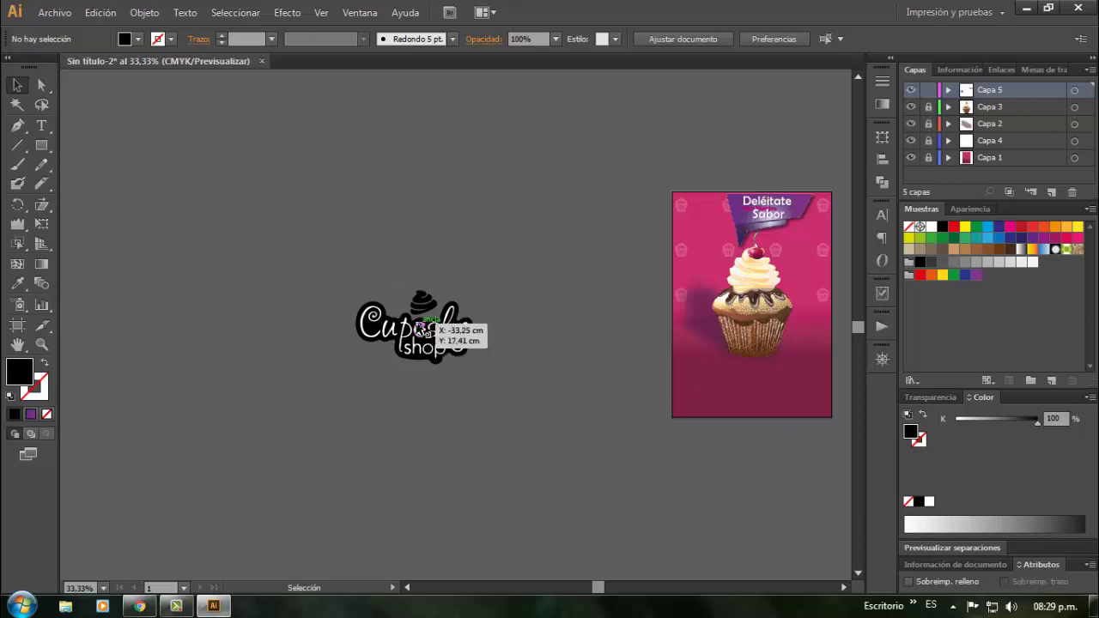
{"action": "left_click", "coordinate": [470, 330]}
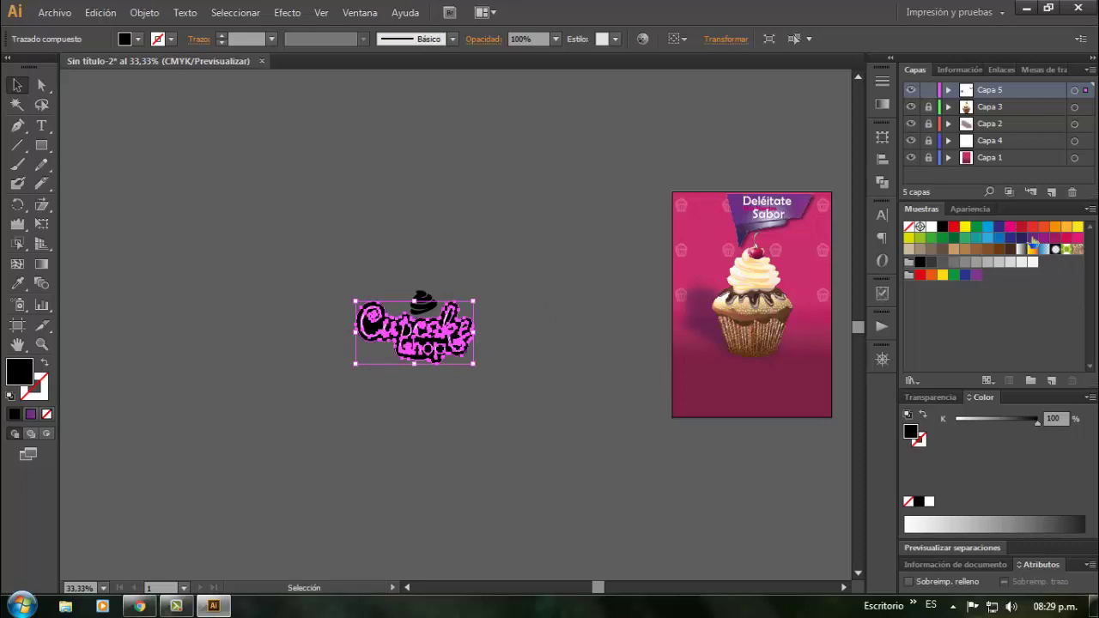
{"action": "left_click", "coordinate": [486, 382]}
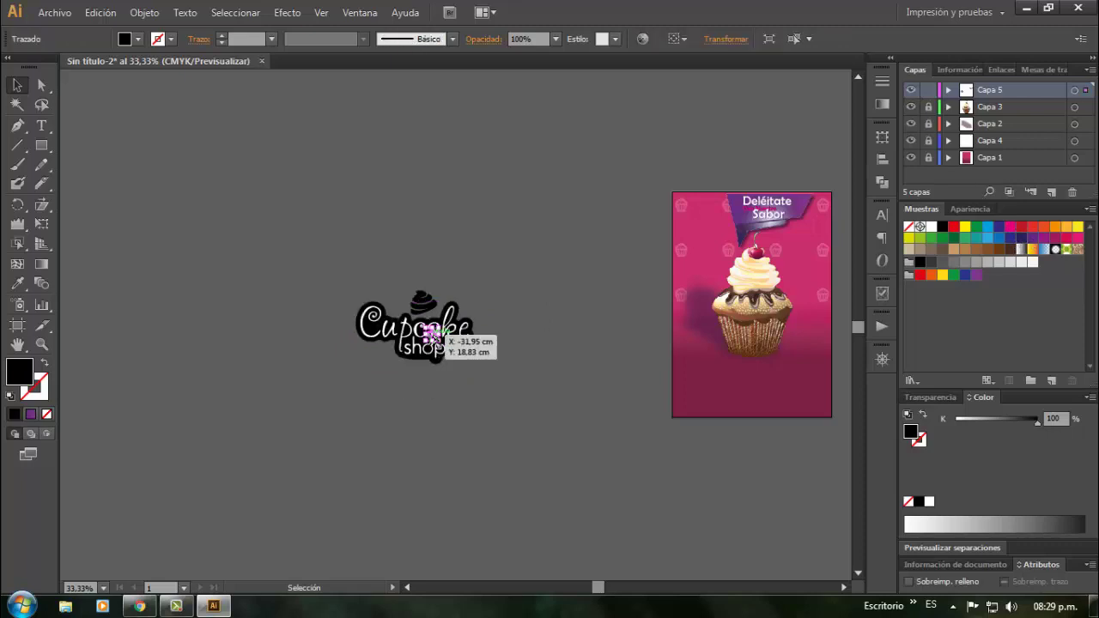
{"action": "left_click", "coordinate": [464, 336]}
{"action": "left_click", "coordinate": [481, 331]}
{"action": "left_click", "coordinate": [472, 332]}
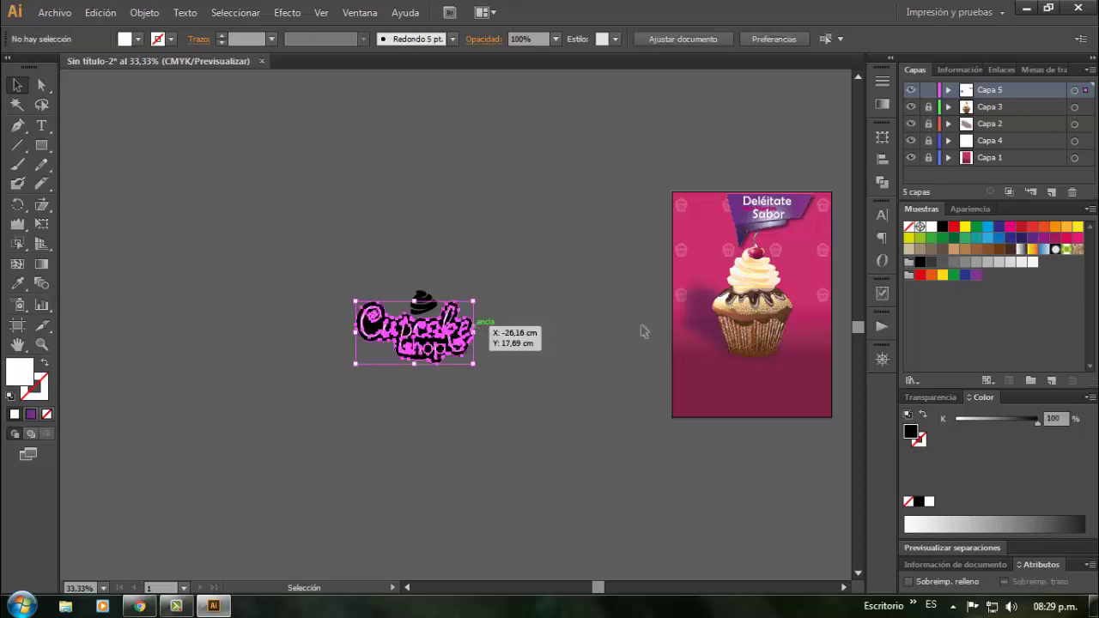
{"action": "left_click", "coordinate": [1031, 261]}
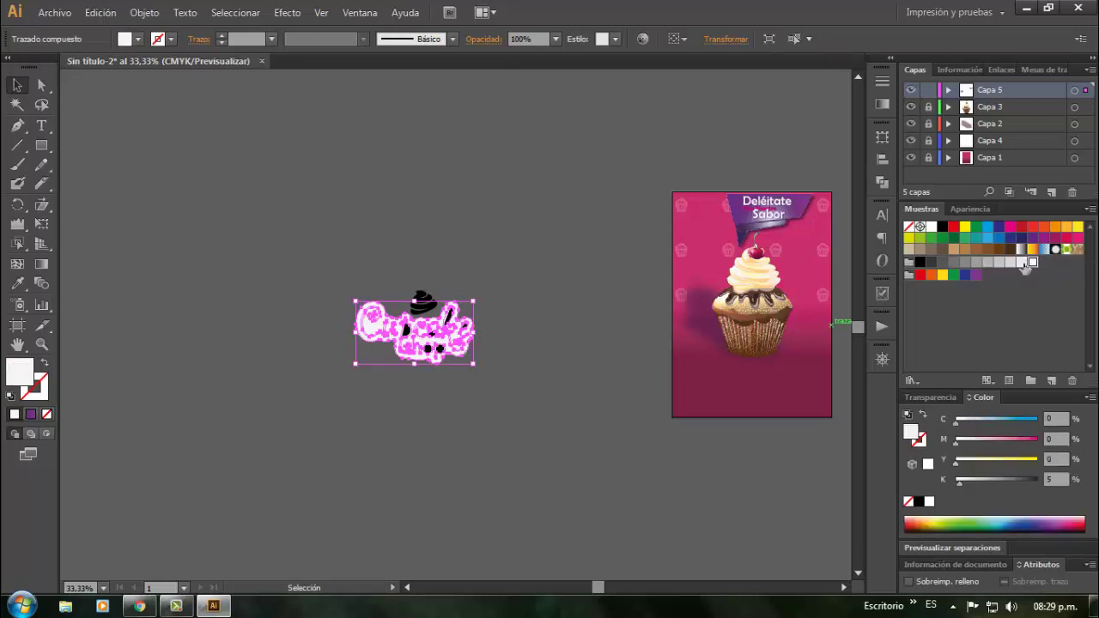
{"action": "left_click", "coordinate": [519, 310]}
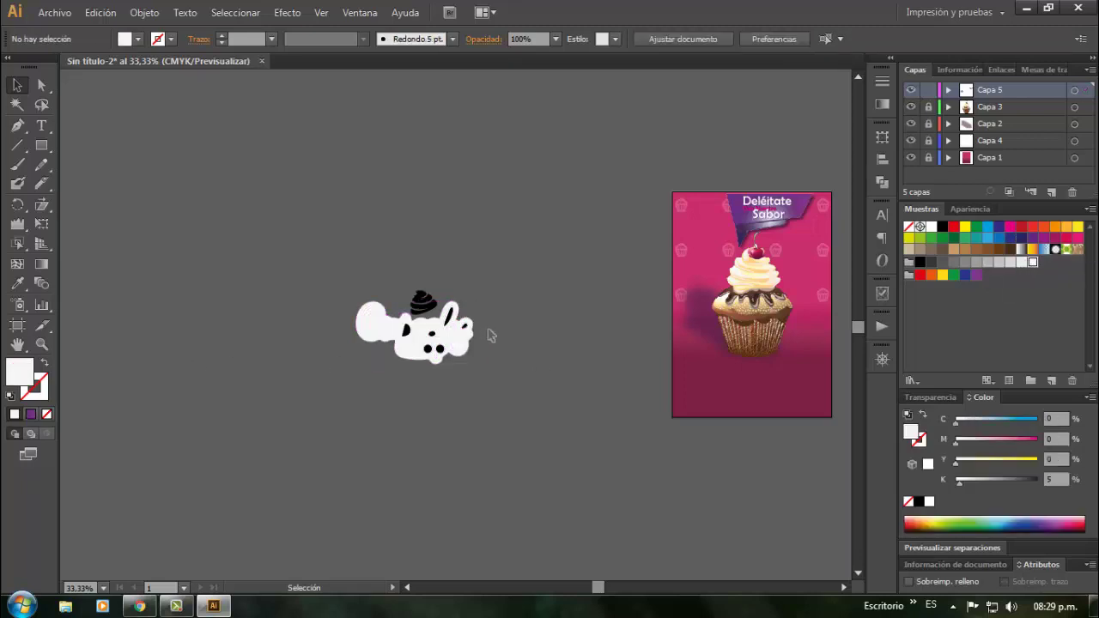
Undo the last fill of the logo's backing shape and delete the white letter shapes of "Cupcake" from the logo
{"action": "key", "text": "ctrl+z"}
{"action": "left_click", "coordinate": [327, 341]}
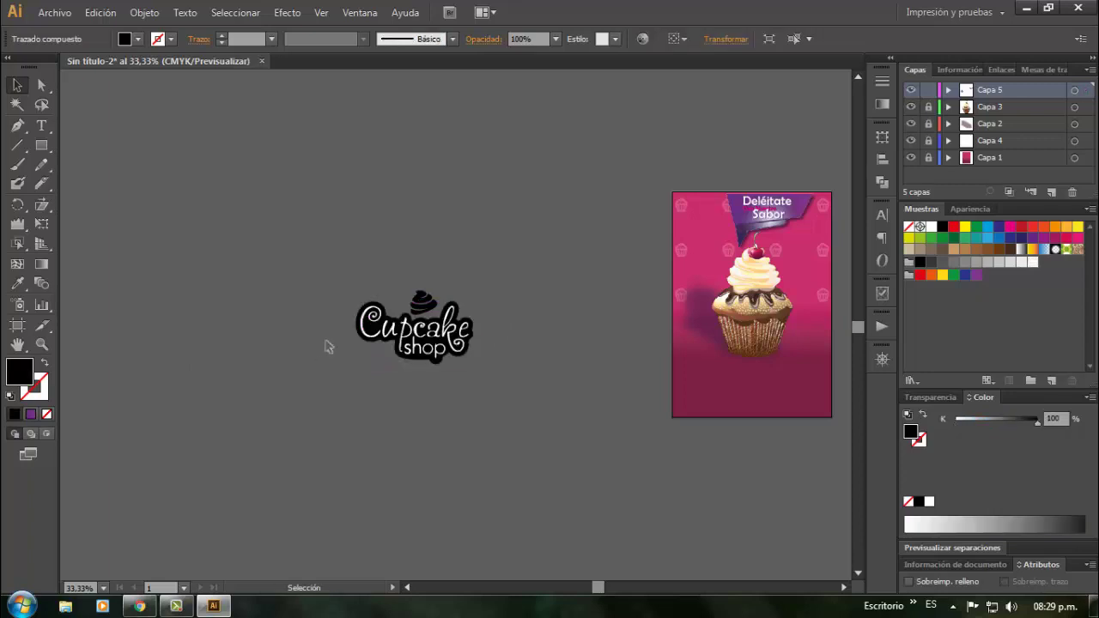
{"action": "scroll", "coordinate": [397, 337], "scroll_direction": "up", "scroll_amount": 4}
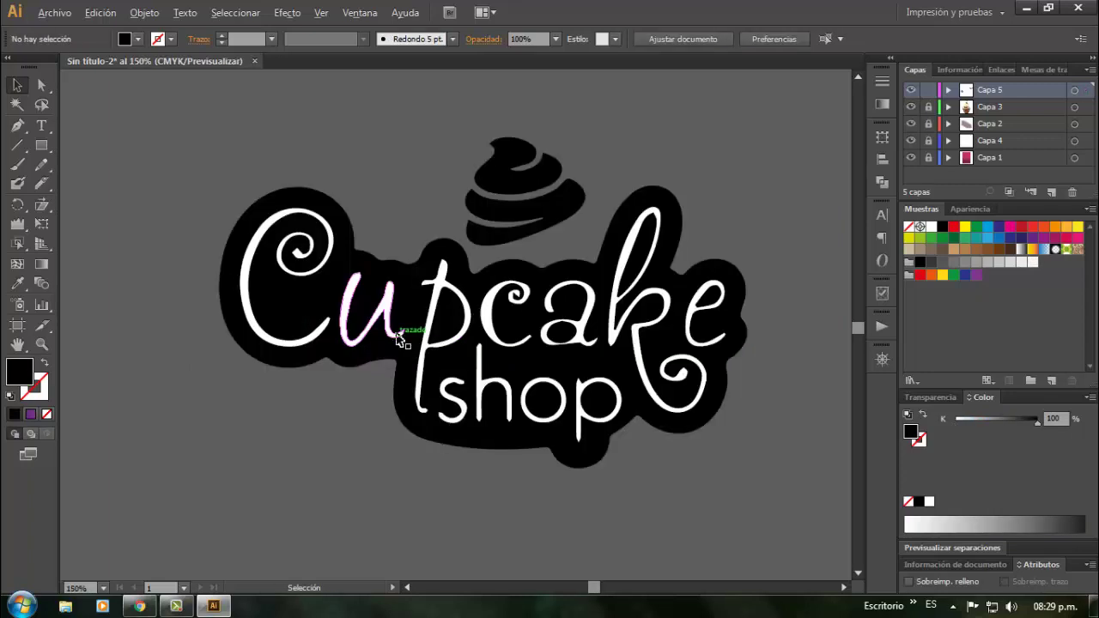
{"action": "left_click", "coordinate": [324, 223]}
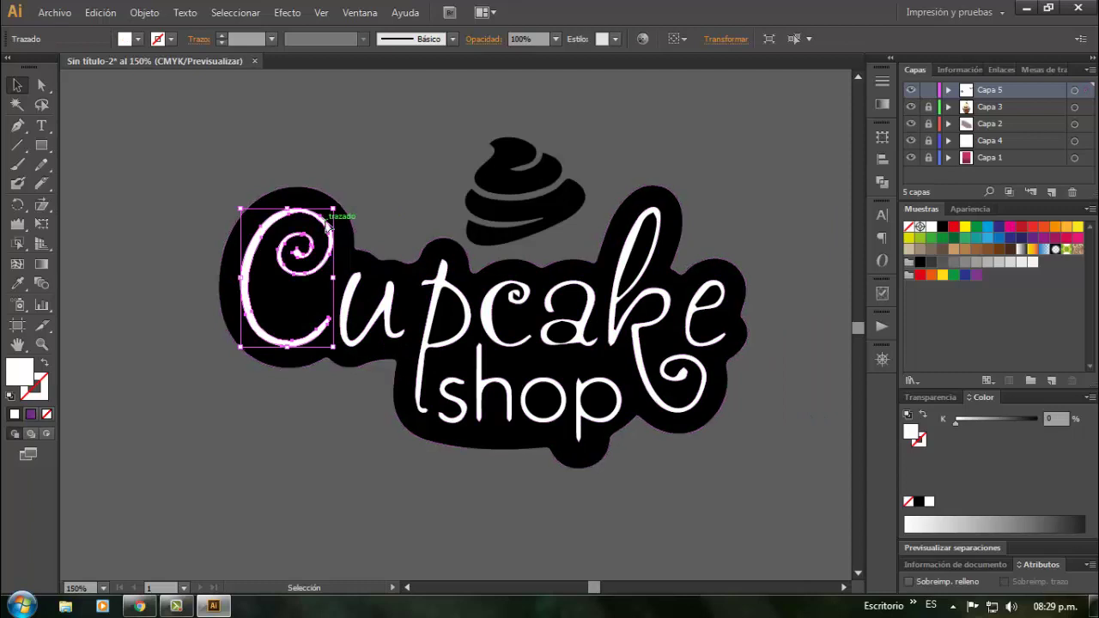
{"action": "key", "text": "Delete"}
{"action": "left_click", "coordinate": [351, 288]}
{"action": "key", "text": "Delete"}
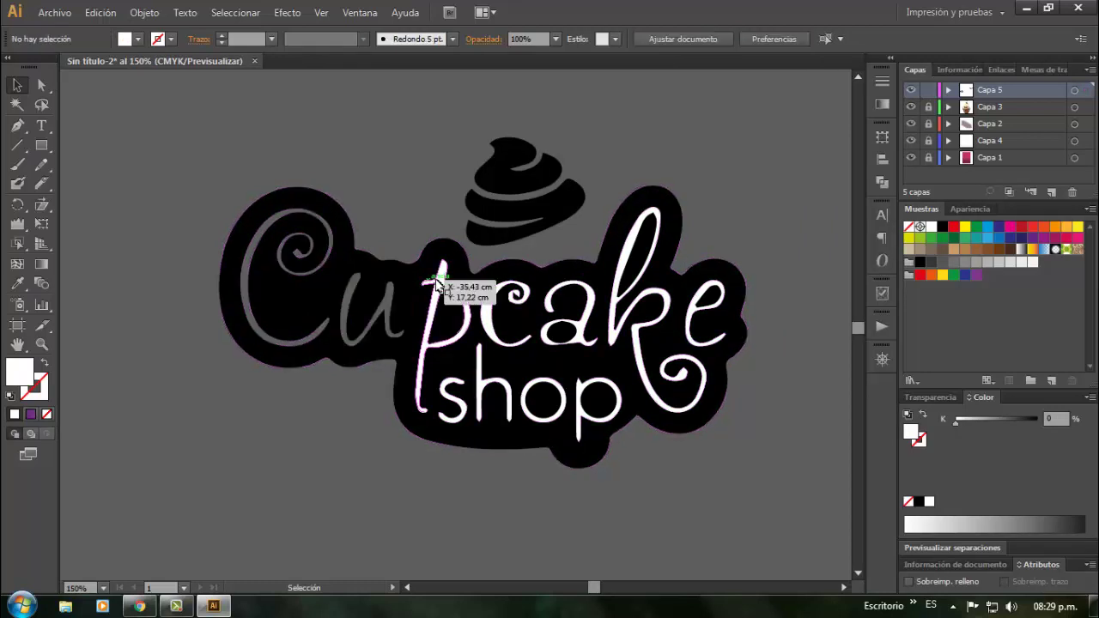
{"action": "left_click", "coordinate": [437, 293]}
{"action": "key", "text": "Delete"}
{"action": "left_click", "coordinate": [501, 299]}
{"action": "key", "text": "Delete"}
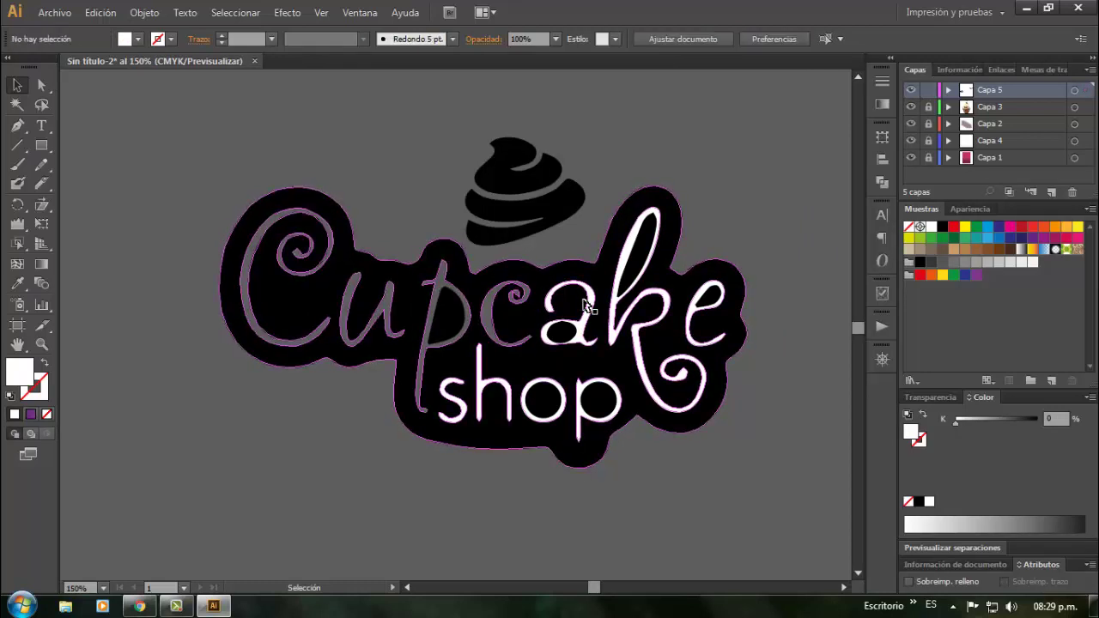
{"action": "left_click", "coordinate": [591, 301]}
{"action": "key", "text": "Delete"}
{"action": "left_click", "coordinate": [633, 257]}
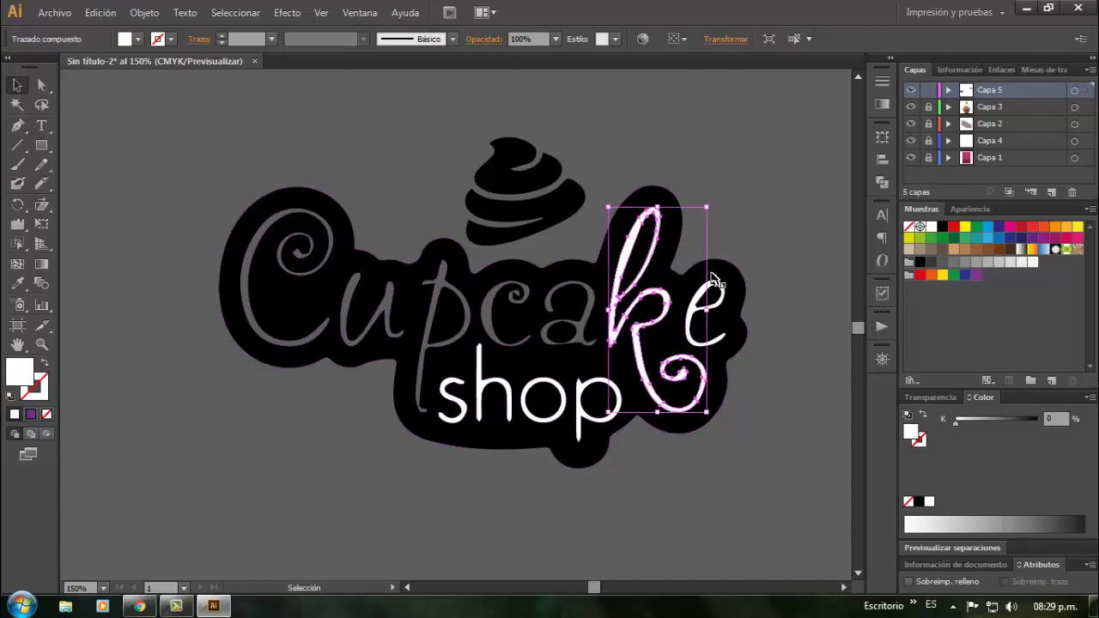
{"action": "key", "text": "Delete"}
{"action": "left_click", "coordinate": [715, 288]}
{"action": "key", "text": "Delete"}
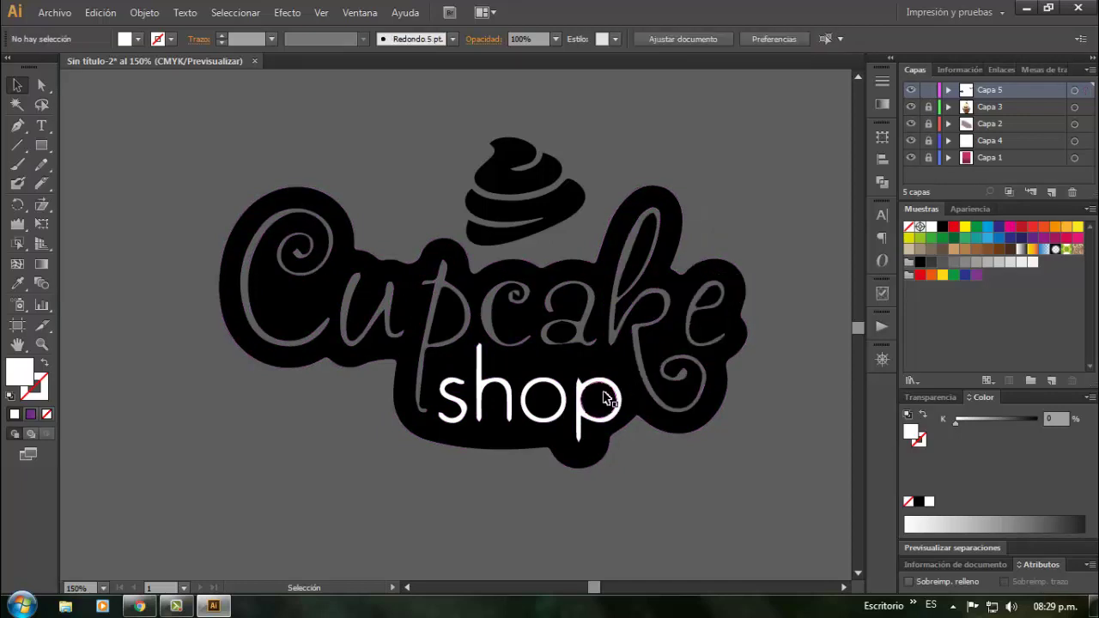
Delete the four white letter shapes of "shop" from the logo, leaving the letters as cut-outs in the black shape
{"action": "left_click", "coordinate": [598, 384]}
{"action": "key", "text": "Delete"}
{"action": "left_click", "coordinate": [547, 388]}
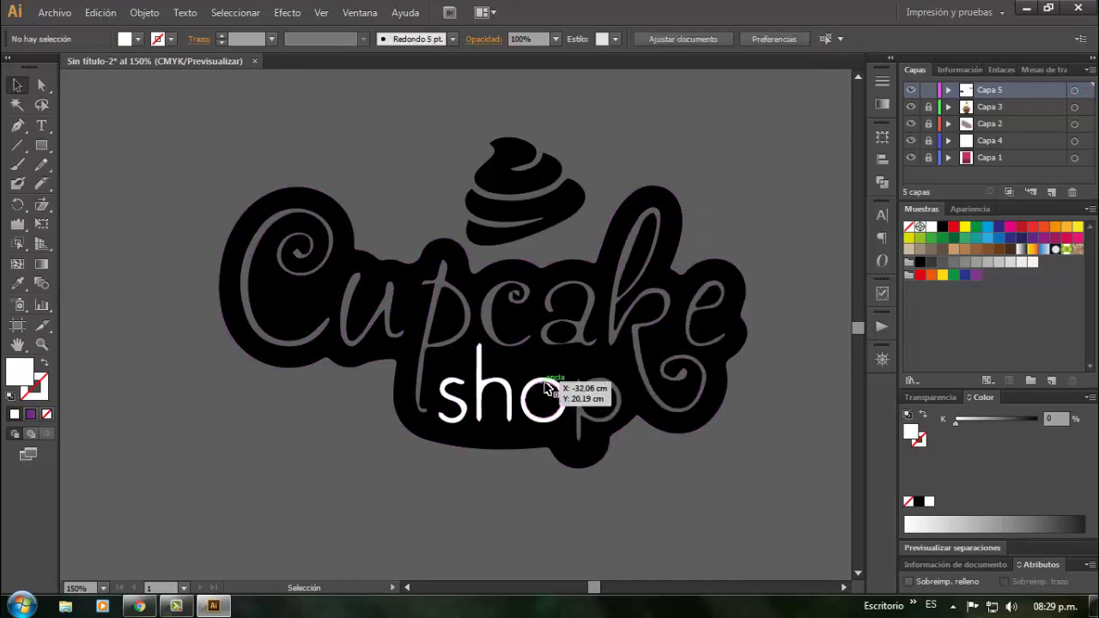
{"action": "left_click", "coordinate": [546, 388]}
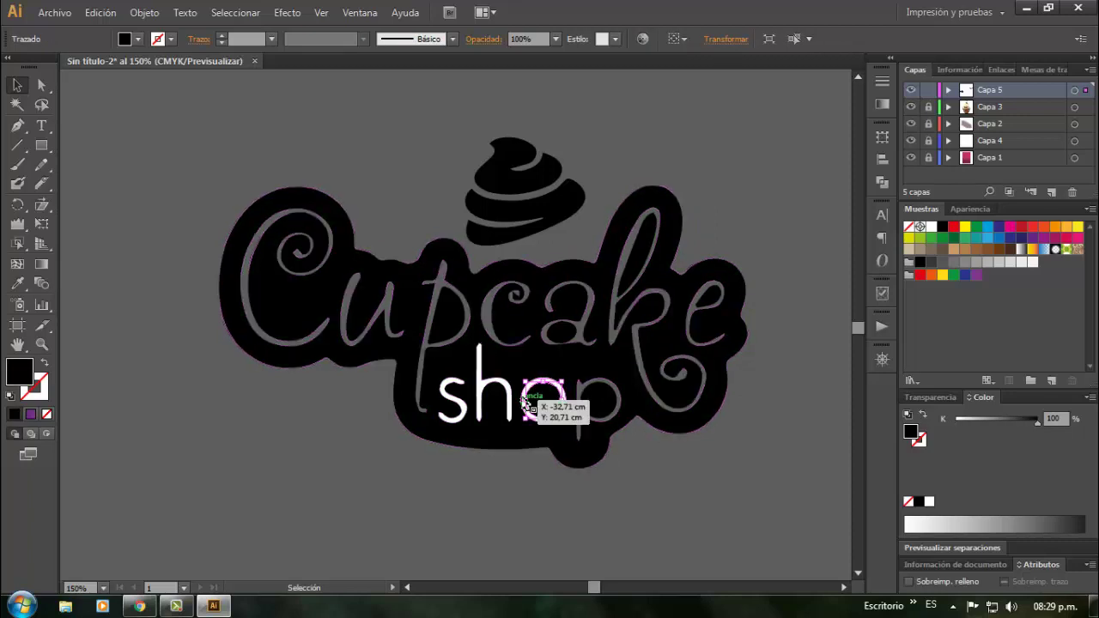
{"action": "key", "text": "Delete"}
{"action": "left_click", "coordinate": [496, 388]}
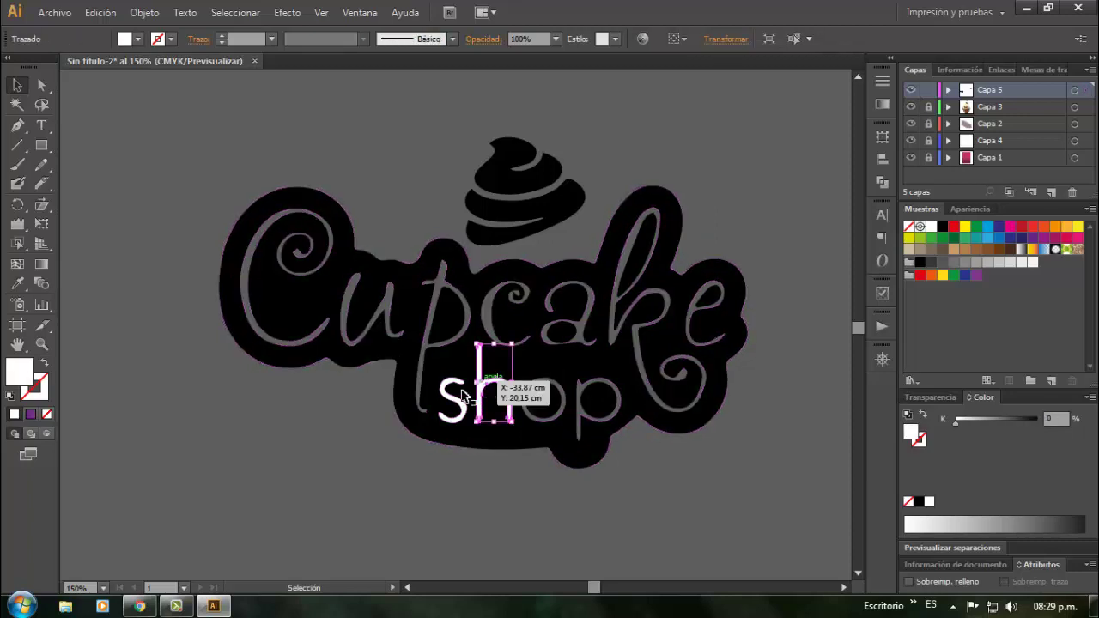
{"action": "key", "text": "Delete"}
{"action": "left_click", "coordinate": [456, 387]}
{"action": "key", "text": "Delete"}
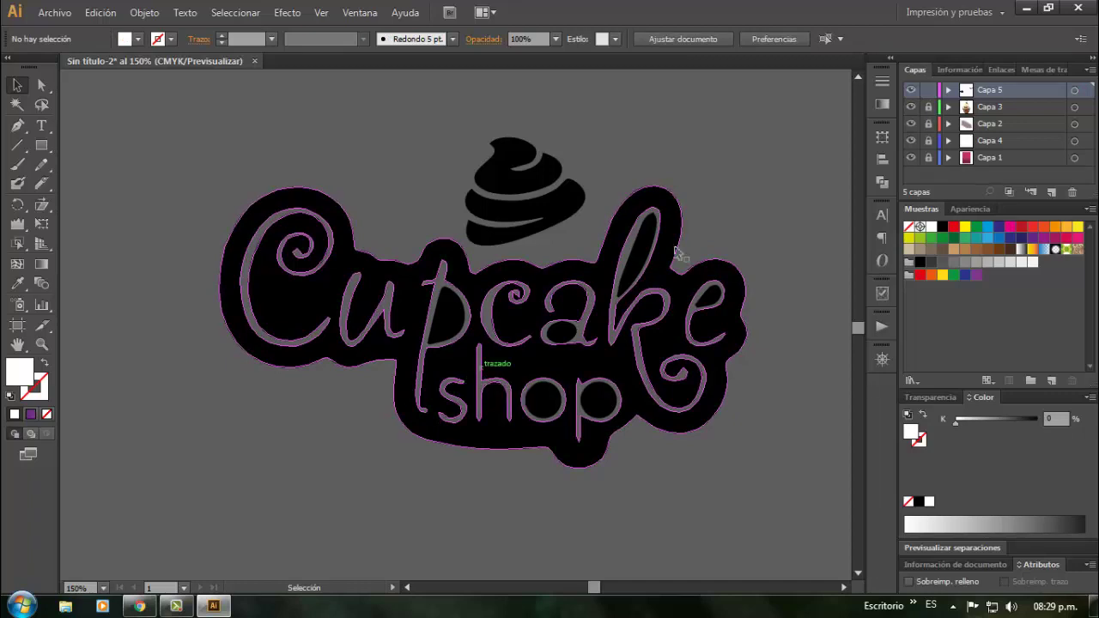
Select the cut-out logo shape together with the frosting swirl and group them
{"action": "scroll", "coordinate": [708, 349], "scroll_direction": "down", "scroll_amount": 2}
{"action": "left_click_drag", "start_coordinate": [404, 184], "coordinate": [788, 442]}
{"action": "key", "text": "ctrl+g"}
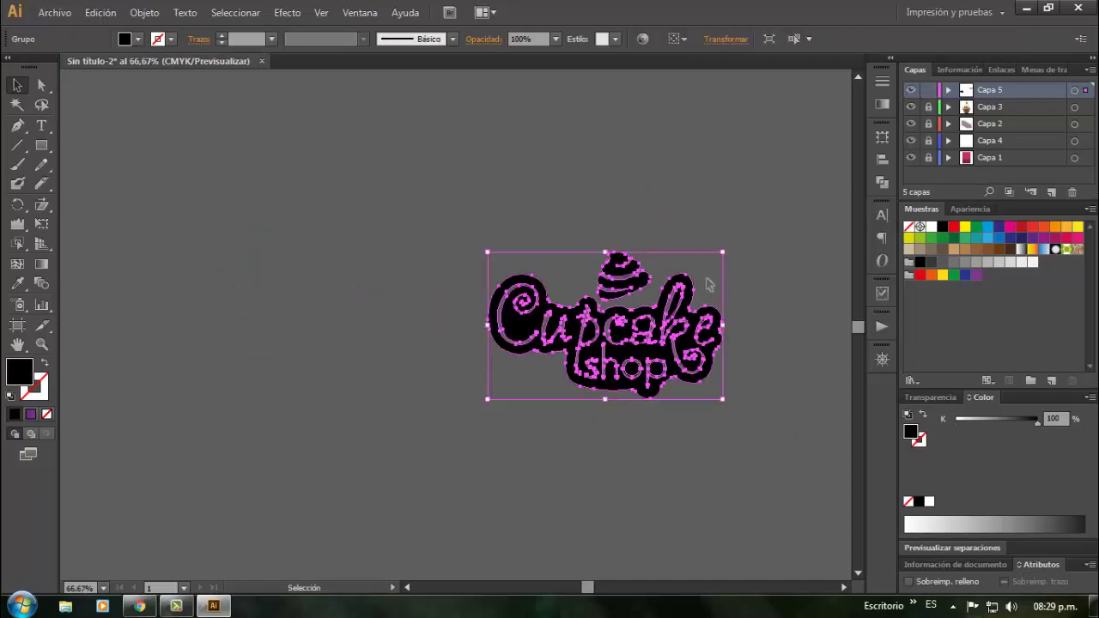
Move the grouped logo onto the lower part of the poster and fill it with the light grey swatch (K 5%)
{"action": "scroll", "coordinate": [679, 316], "scroll_direction": "down", "scroll_amount": 4}
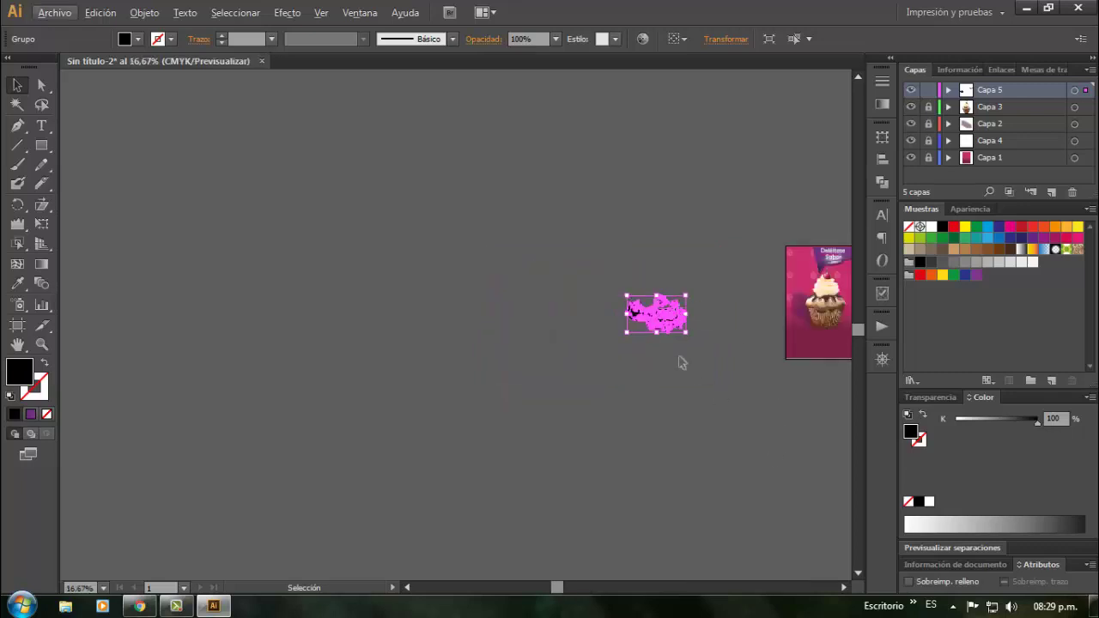
{"action": "left_click_drag", "start_coordinate": [671, 321], "coordinate": [839, 344]}
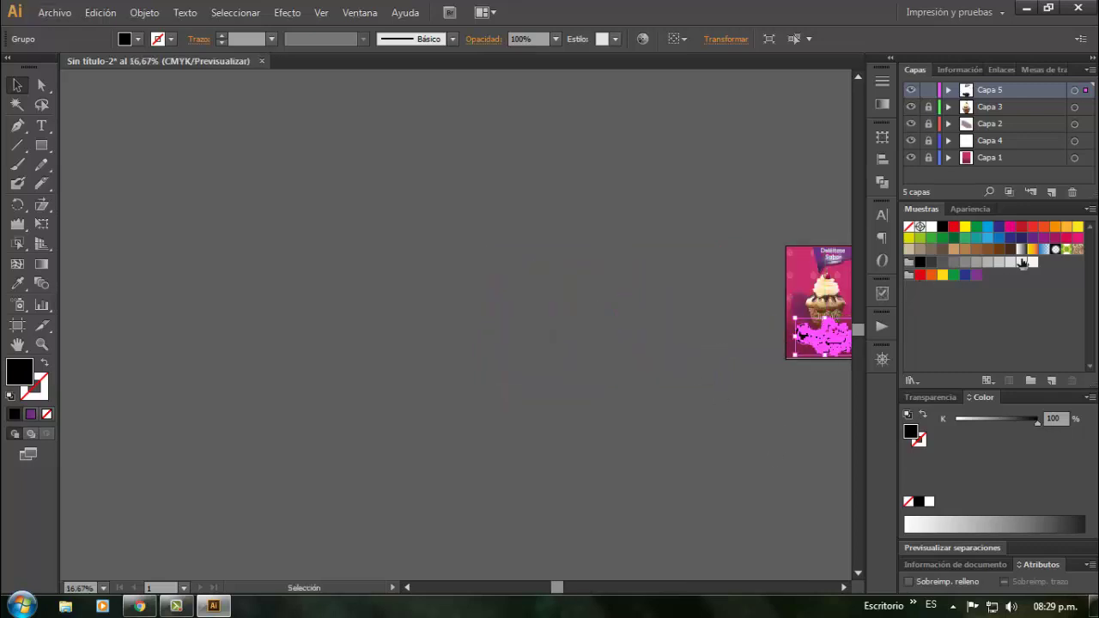
{"action": "left_click", "coordinate": [1033, 262]}
Scale the logo down to less than half its size, place it centred below the cupcake and deselect it
{"action": "left_click", "coordinate": [843, 587]}
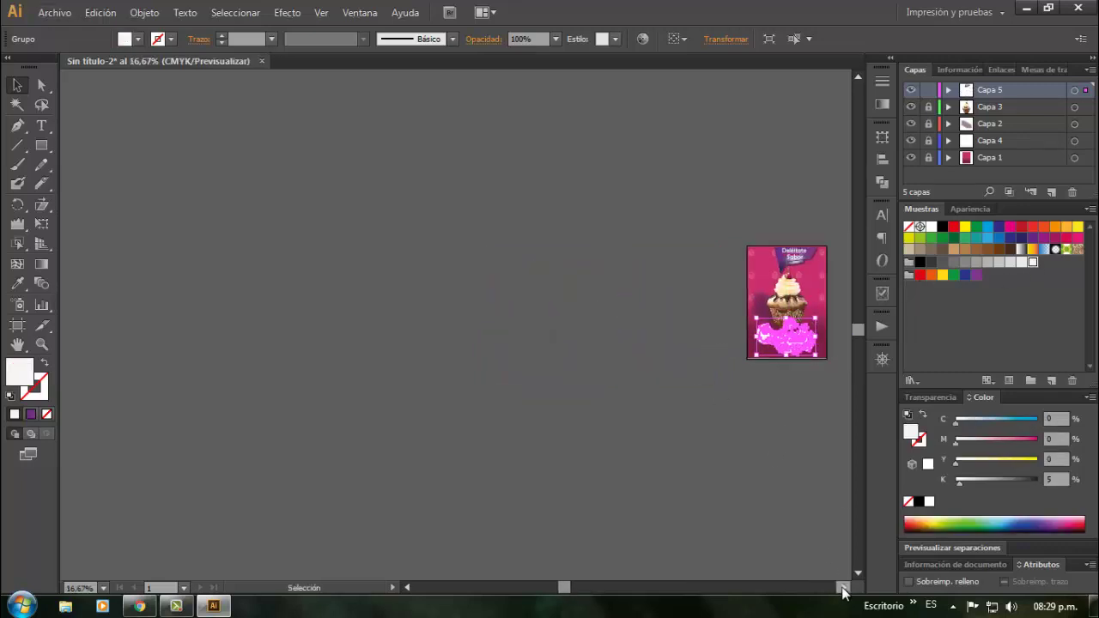
{"action": "scroll", "coordinate": [753, 354], "scroll_direction": "up", "scroll_amount": 3}
{"action": "scroll", "coordinate": [753, 349], "scroll_direction": "up", "scroll_amount": 1}
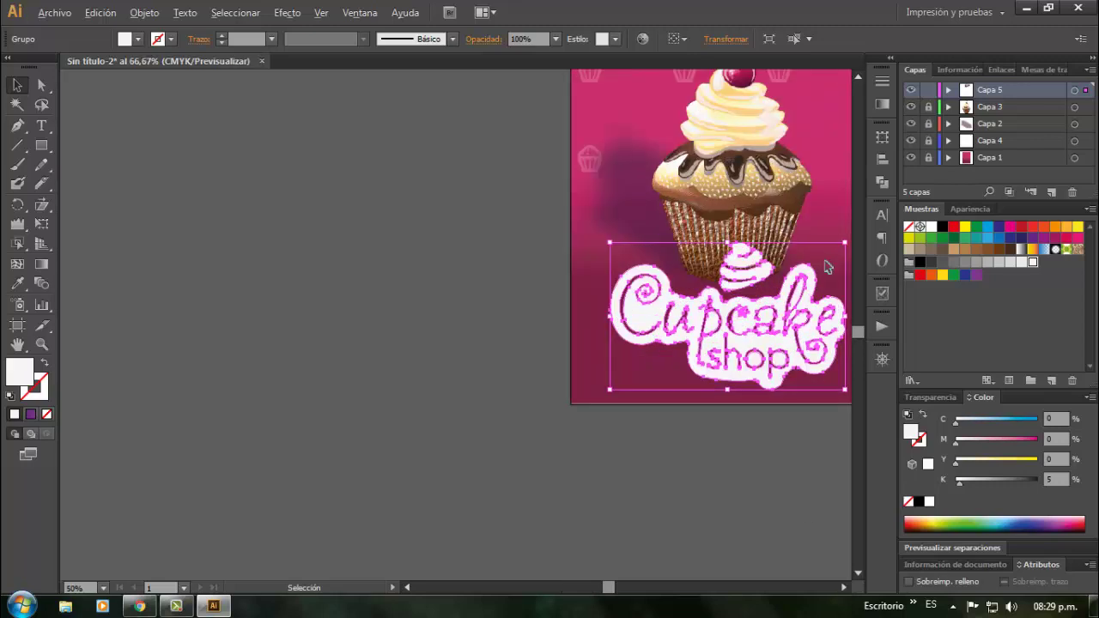
{"action": "left_click_drag", "start_coordinate": [846, 243], "coordinate": [712, 326]}
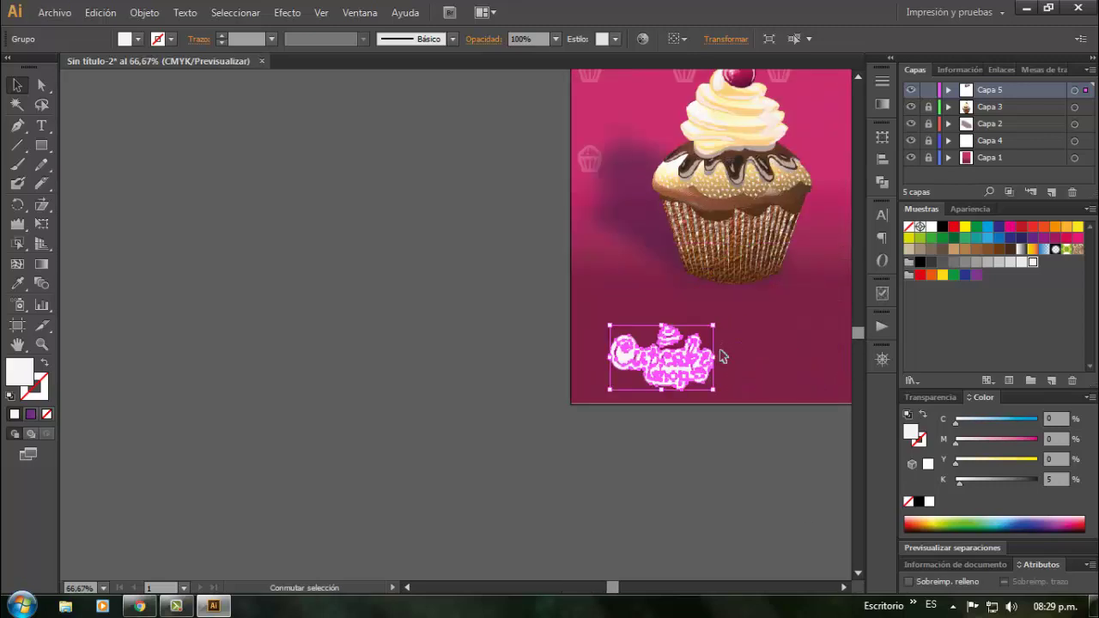
{"action": "left_click_drag", "start_coordinate": [685, 365], "coordinate": [754, 348]}
{"action": "left_click", "coordinate": [717, 449]}
{"action": "left_click", "coordinate": [662, 458]}
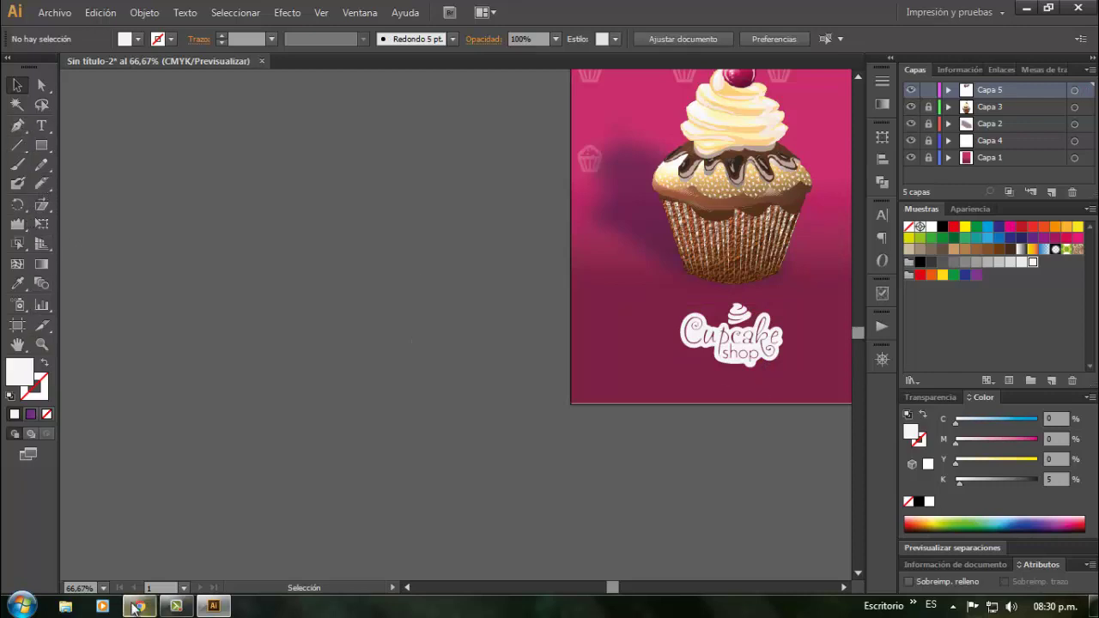
Switch to Chrome and search Google for "icono instagram" images
{"action": "left_click", "coordinate": [137, 607]}
{"action": "left_click", "coordinate": [264, 45]}
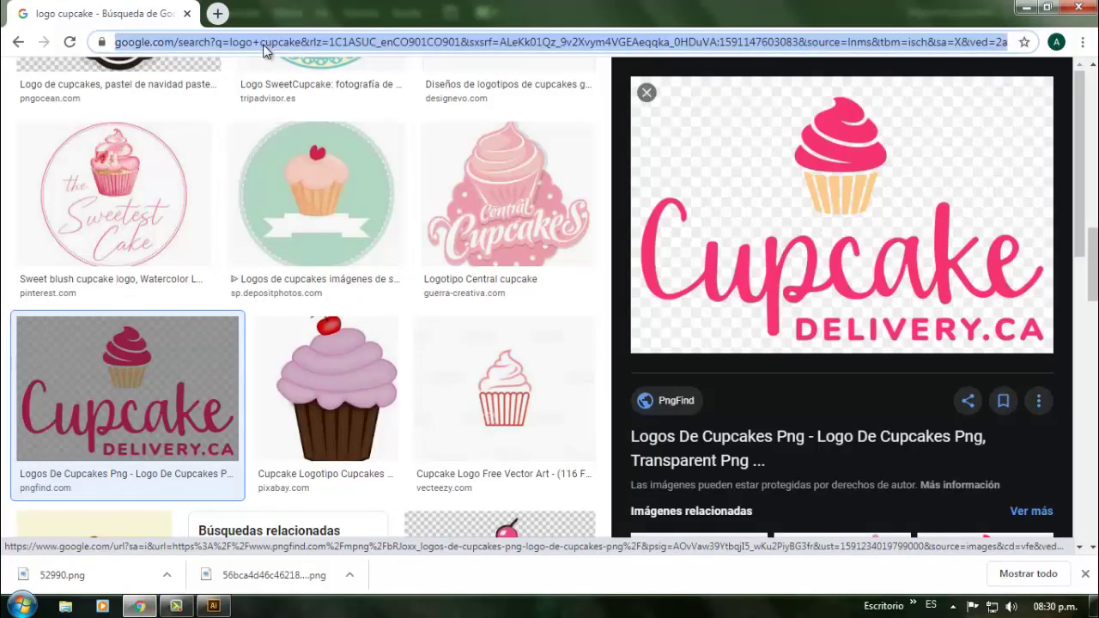
{"action": "type", "text": "ico"}
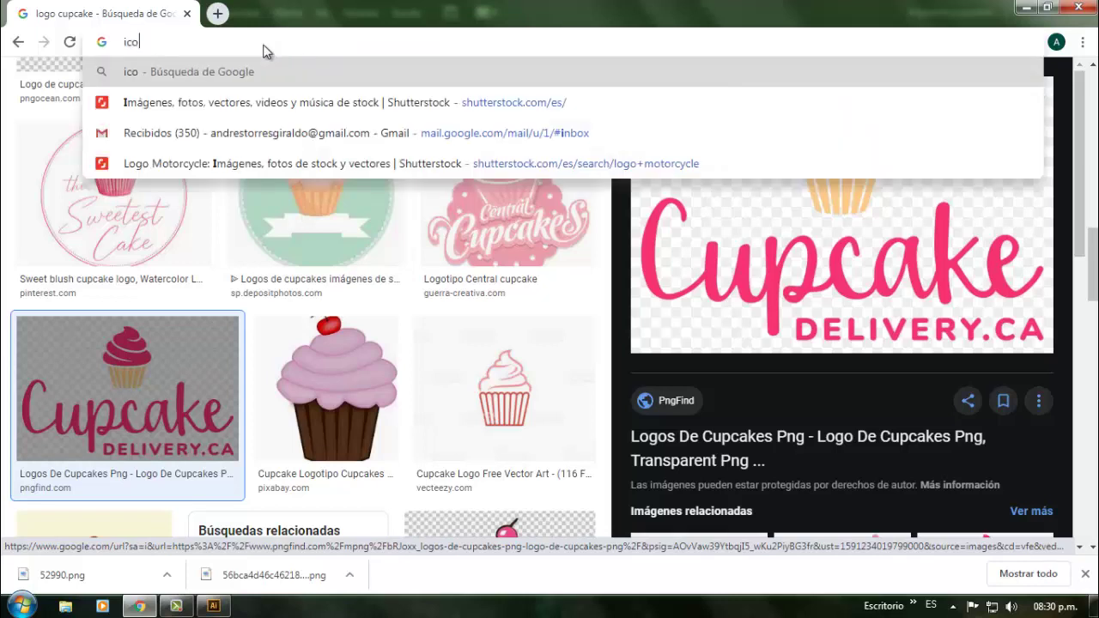
{"action": "type", "text": "no instag"}
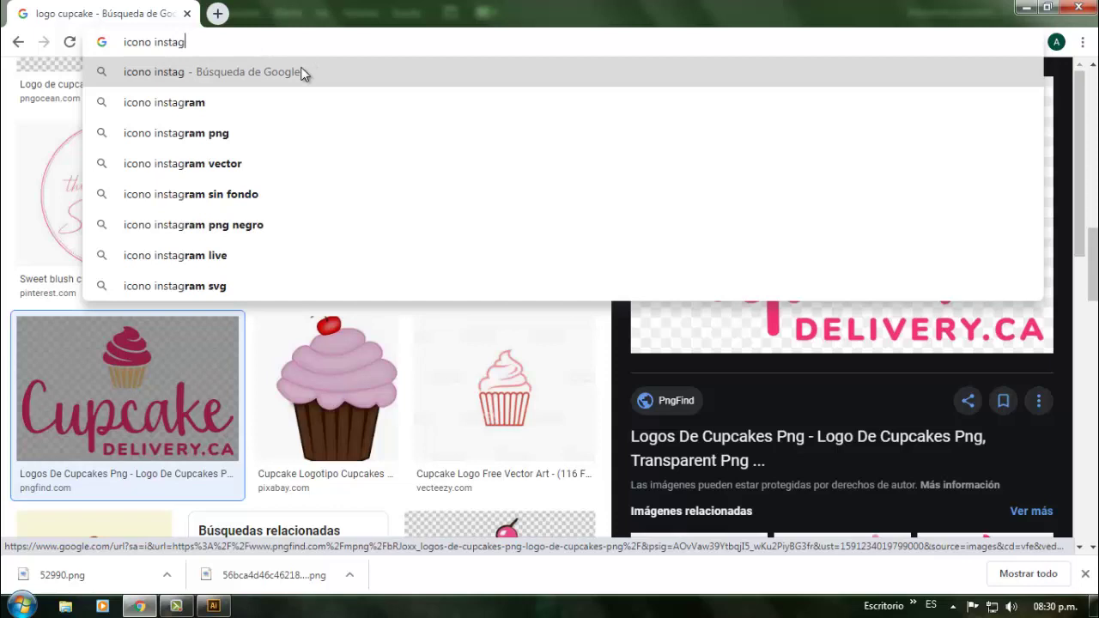
{"action": "left_click", "coordinate": [193, 103]}
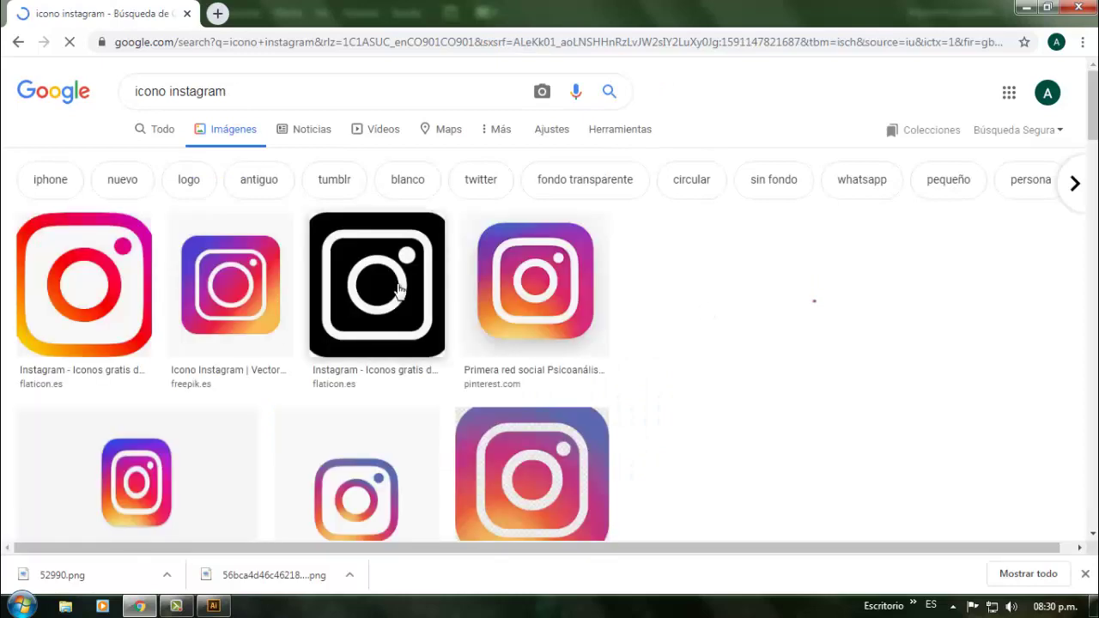
Copy the coloured Flaticon Instagram icon image from the image results
{"action": "scroll", "coordinate": [419, 331], "scroll_direction": "down", "scroll_amount": 2}
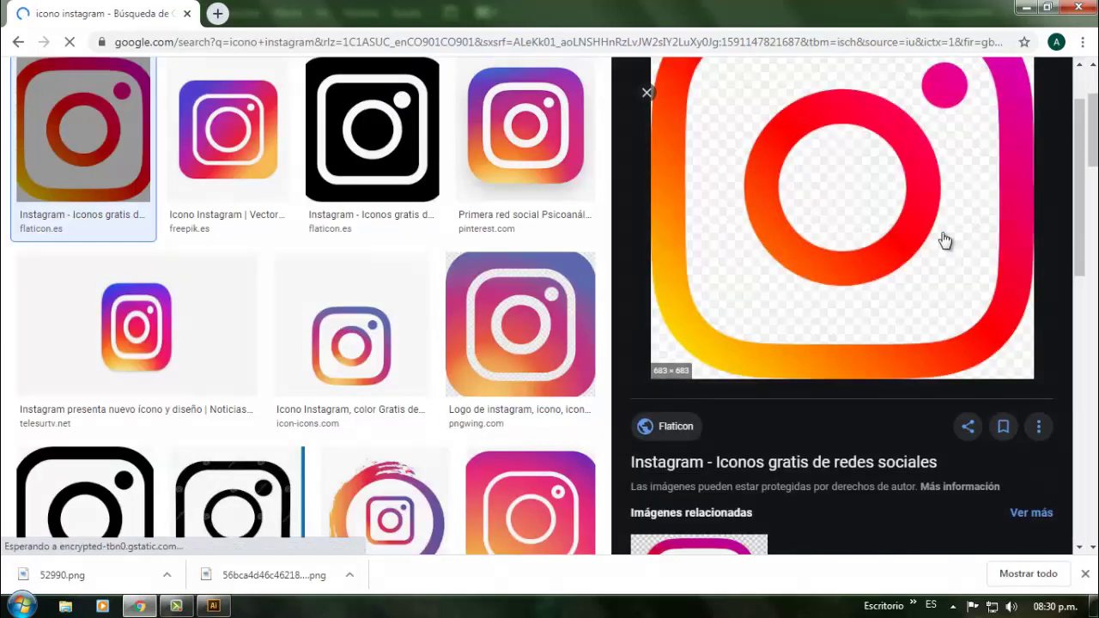
{"action": "right_click", "coordinate": [945, 184]}
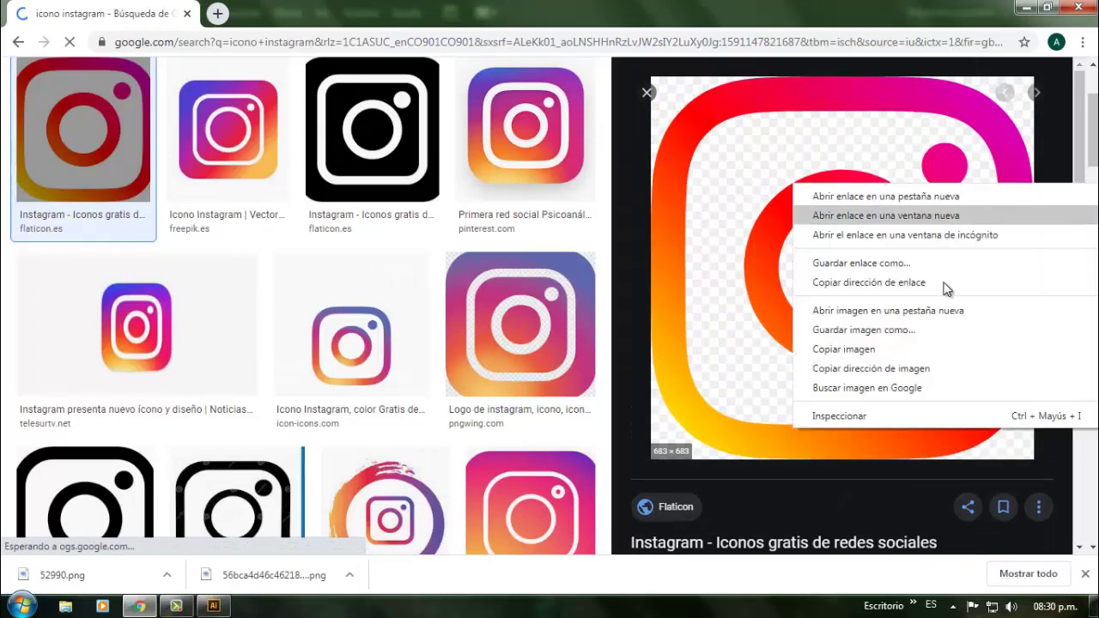
{"action": "left_click", "coordinate": [846, 349]}
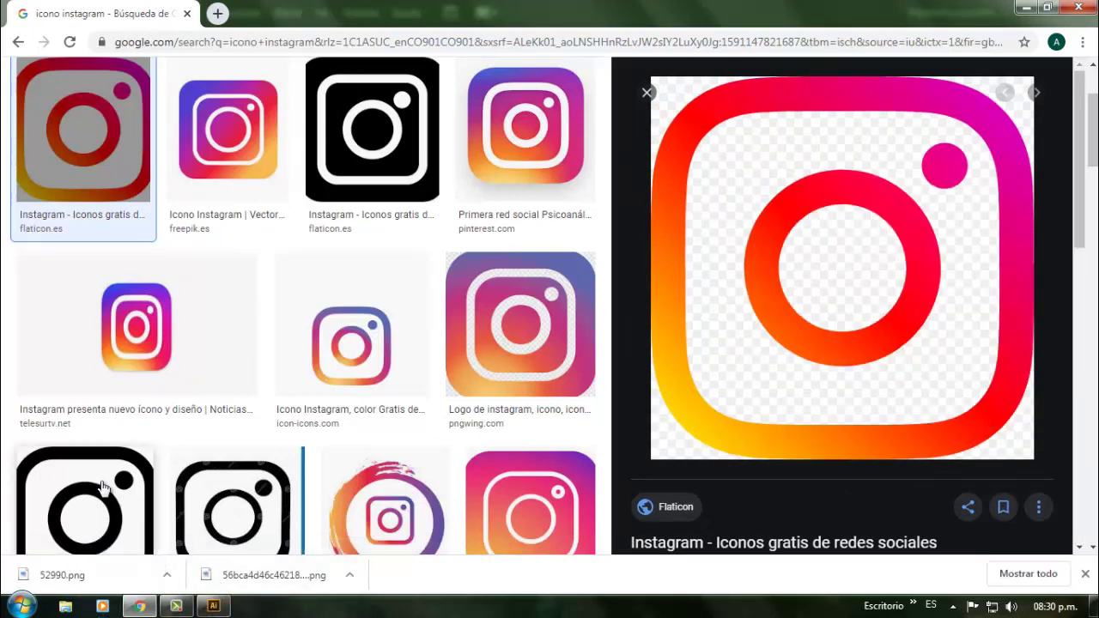
Open the black Freepik "Instagram logo | Icono Gratis" result and copy its image
{"action": "left_click", "coordinate": [85, 503]}
{"action": "scroll", "coordinate": [864, 166], "scroll_direction": "down", "scroll_amount": 1}
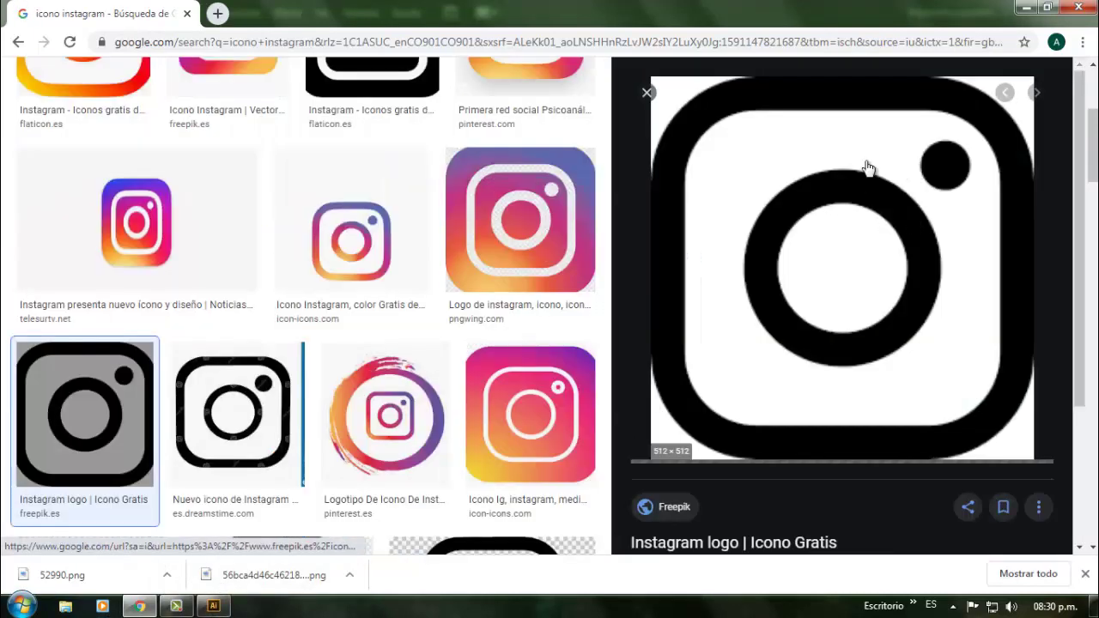
{"action": "right_click", "coordinate": [868, 189]}
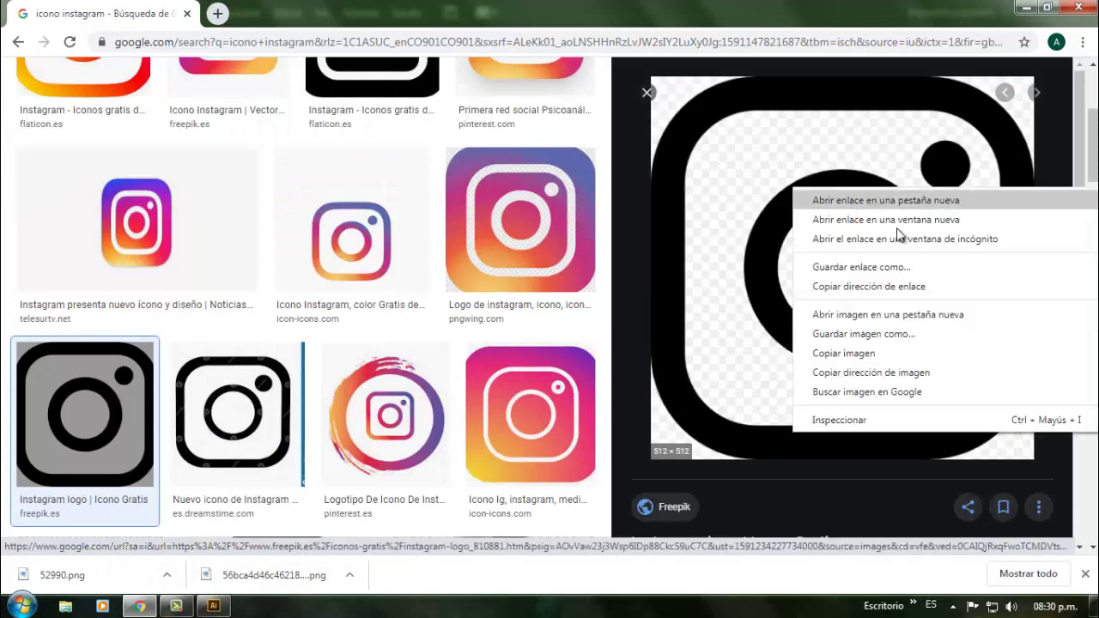
{"action": "left_click", "coordinate": [872, 354]}
Switch to Illustrator, try to paste the copied Instagram icon beside the poster, and delete the pasted object
{"action": "left_click", "coordinate": [214, 606]}
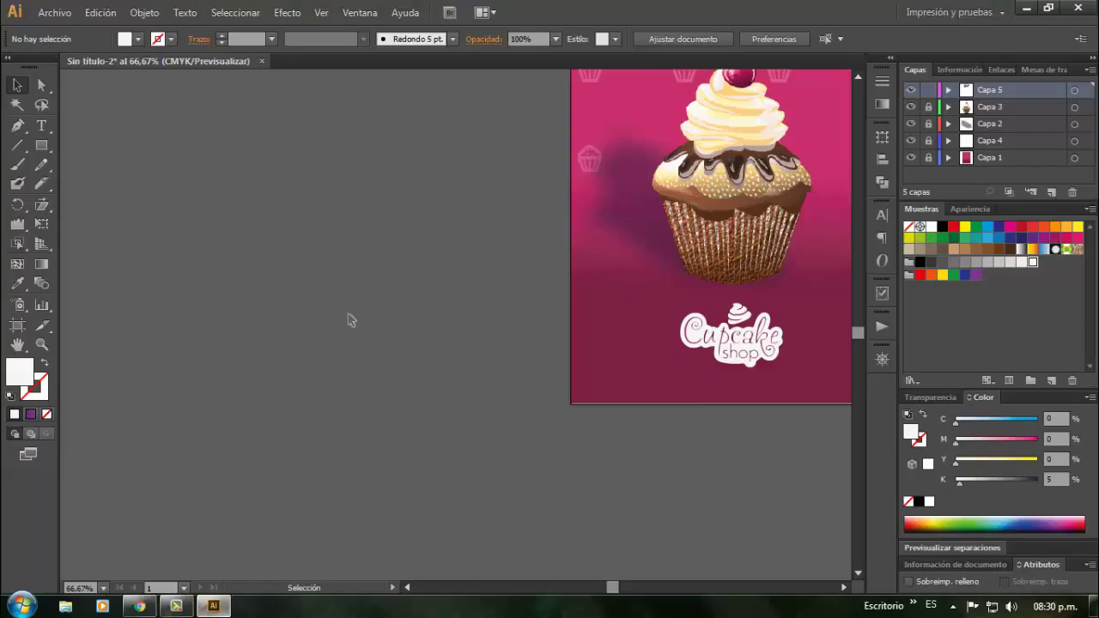
{"action": "key", "text": "ctrl+v"}
{"action": "mouse_move", "coordinate": [437, 255]}
{"action": "left_mouse_down"}
{"action": "mouse_move", "coordinate": [421, 263]}
{"action": "mouse_move", "coordinate": [427, 252]}
{"action": "left_mouse_up"}
{"action": "key", "text": "Delete"}
Save the black Instagram logo image from Chrome as 87390.png and place the file beside the poster in Illustrator
{"action": "left_click", "coordinate": [139, 606]}
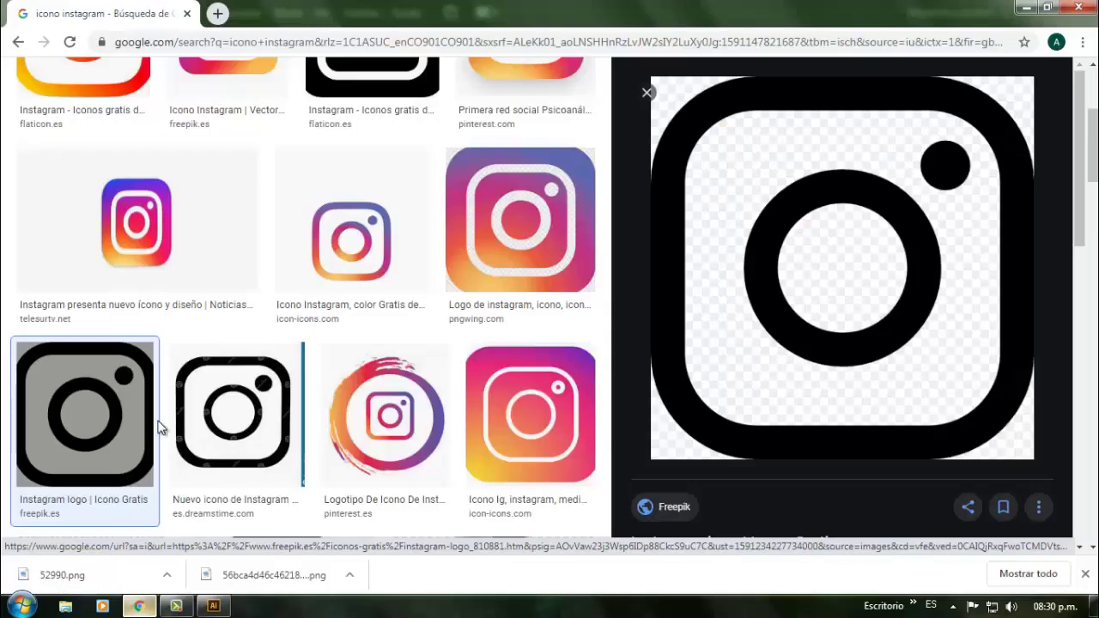
{"action": "right_click", "coordinate": [954, 196]}
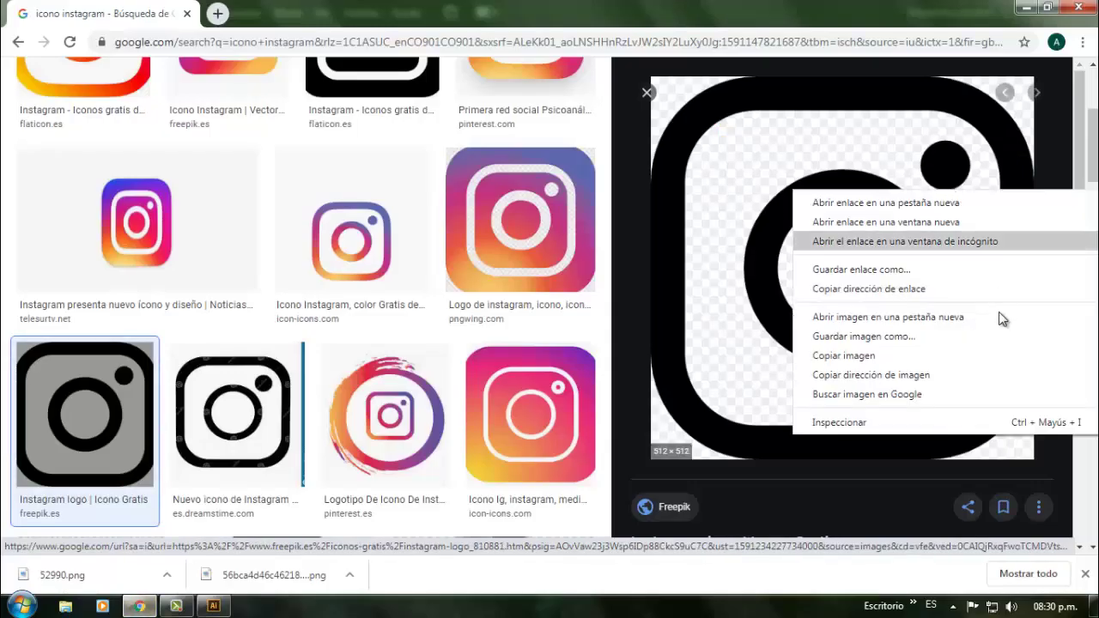
{"action": "left_click", "coordinate": [858, 333]}
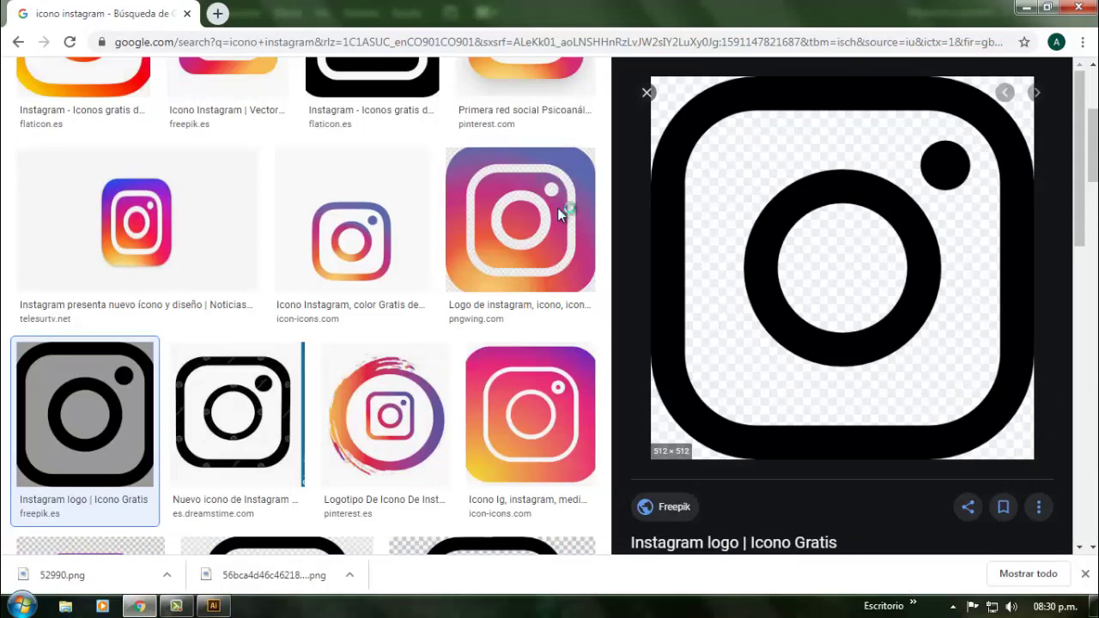
{"action": "left_click", "coordinate": [409, 363]}
{"action": "left_click_drag", "start_coordinate": [76, 575], "coordinate": [450, 268]}
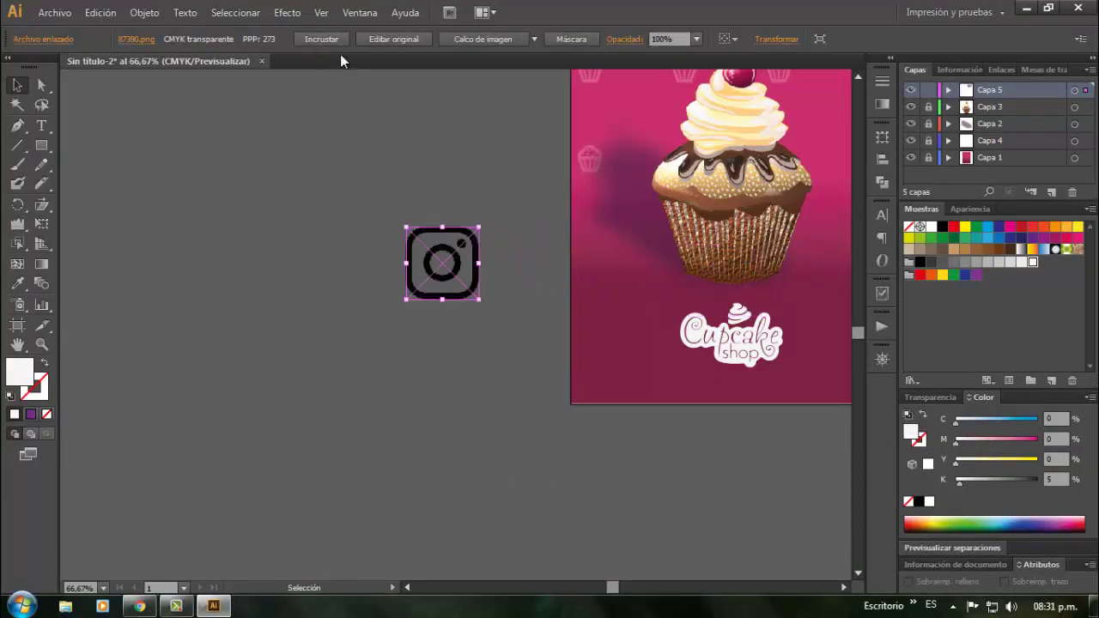
Convert the placed black Instagram image into separate ungrouped vector shapes using Image Trace and Expand
{"action": "left_click", "coordinate": [148, 13]}
{"action": "mouse_move", "coordinate": [275, 455]}
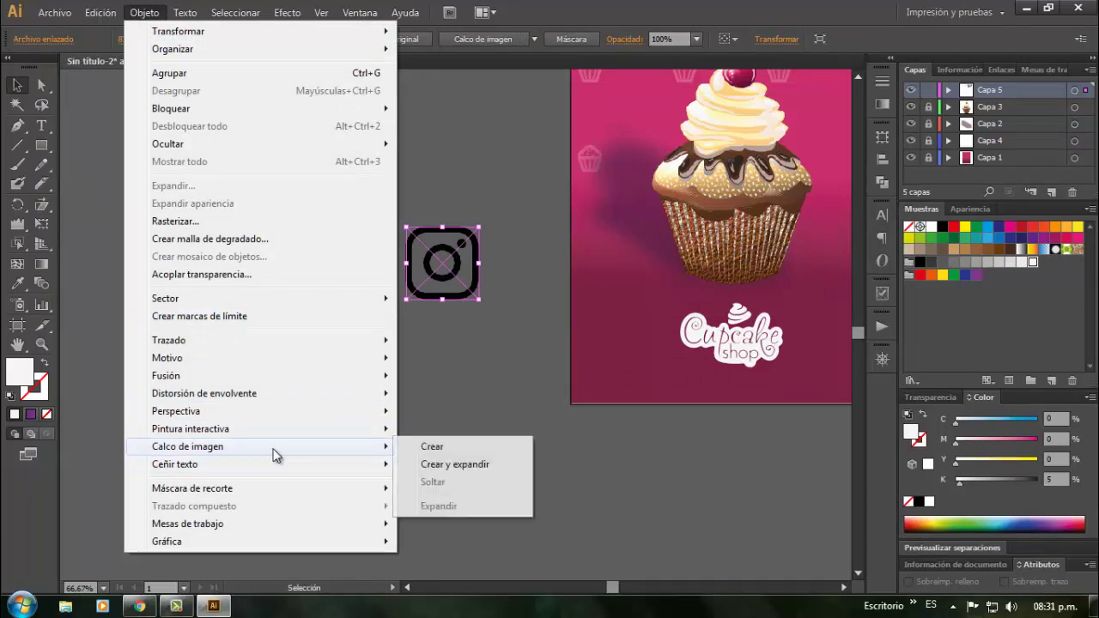
{"action": "left_click", "coordinate": [498, 449]}
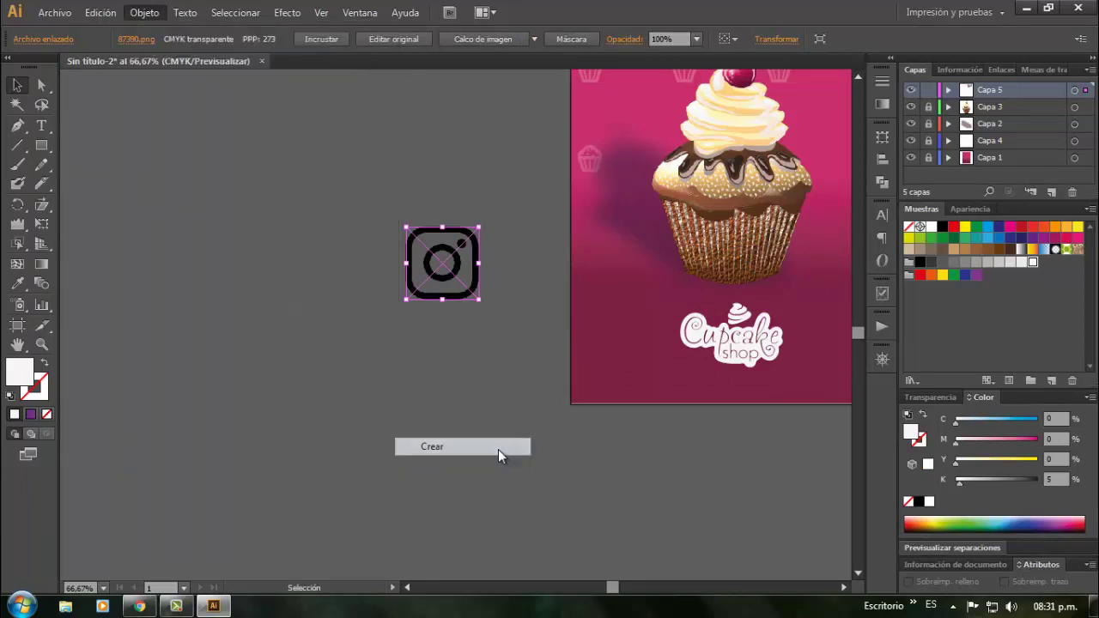
{"action": "left_click", "coordinate": [502, 301]}
{"action": "right_click", "coordinate": [461, 238]}
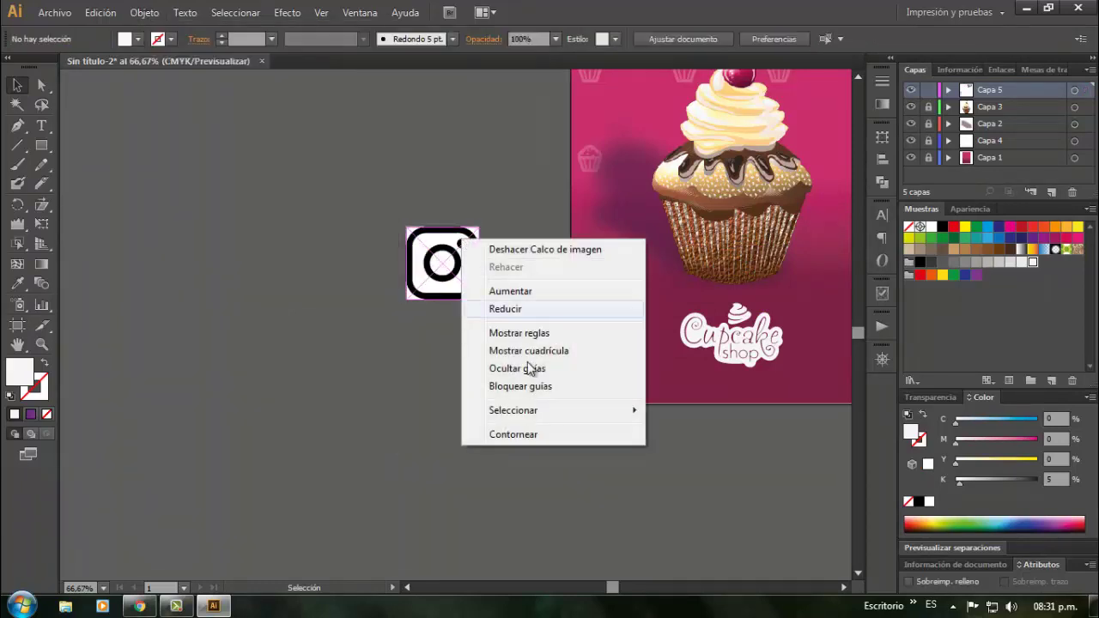
{"action": "left_click", "coordinate": [480, 152]}
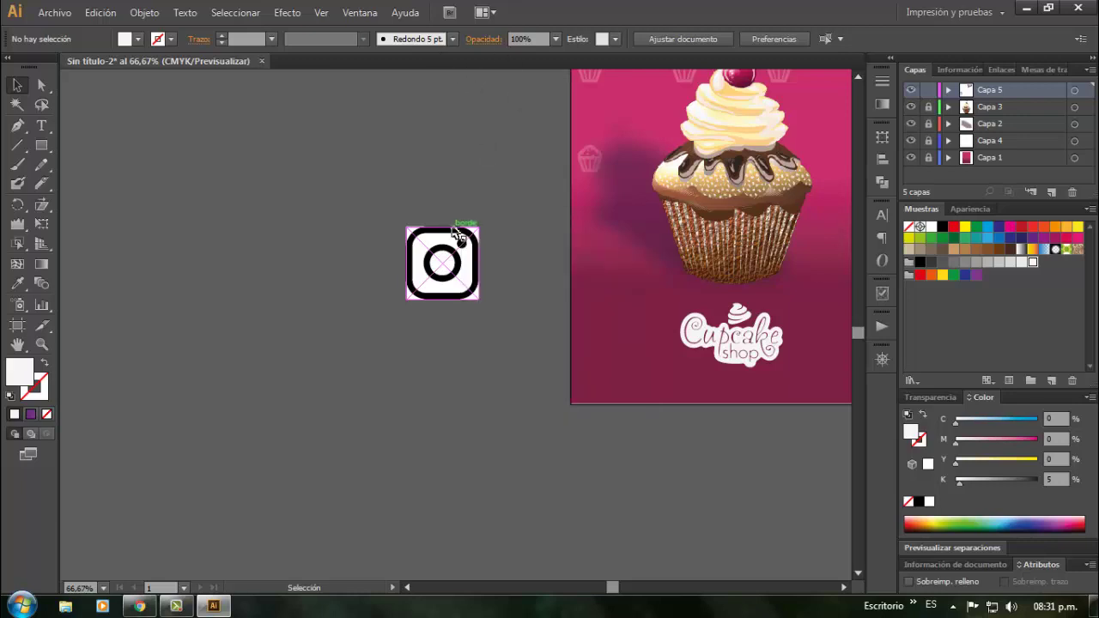
{"action": "left_click", "coordinate": [454, 228]}
{"action": "left_click", "coordinate": [507, 39]}
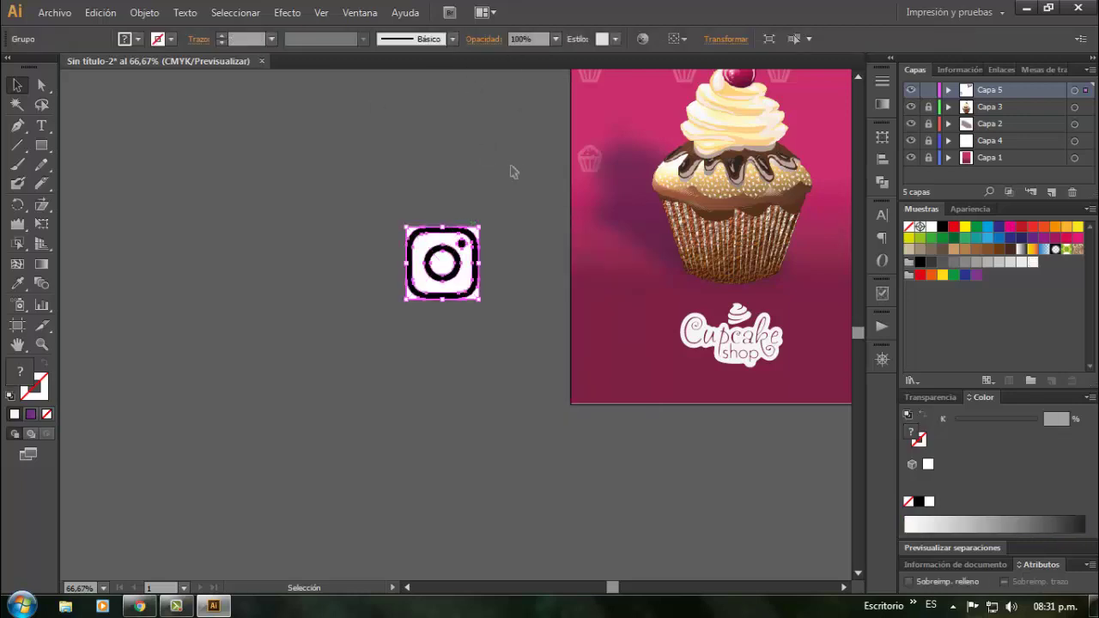
{"action": "right_click", "coordinate": [461, 263]}
{"action": "left_click", "coordinate": [529, 352]}
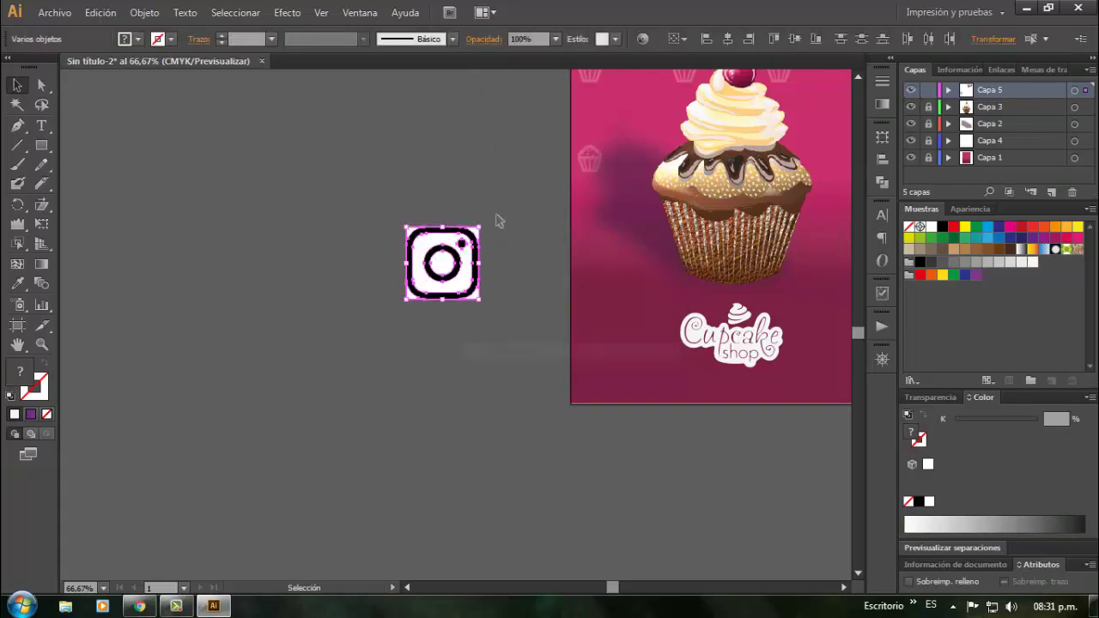
Delete the white corner, inner background and lens pieces from the traced Instagram icon, leaving only its black shapes
{"action": "left_click", "coordinate": [491, 228]}
{"action": "left_click", "coordinate": [479, 234]}
{"action": "key", "text": "Delete"}
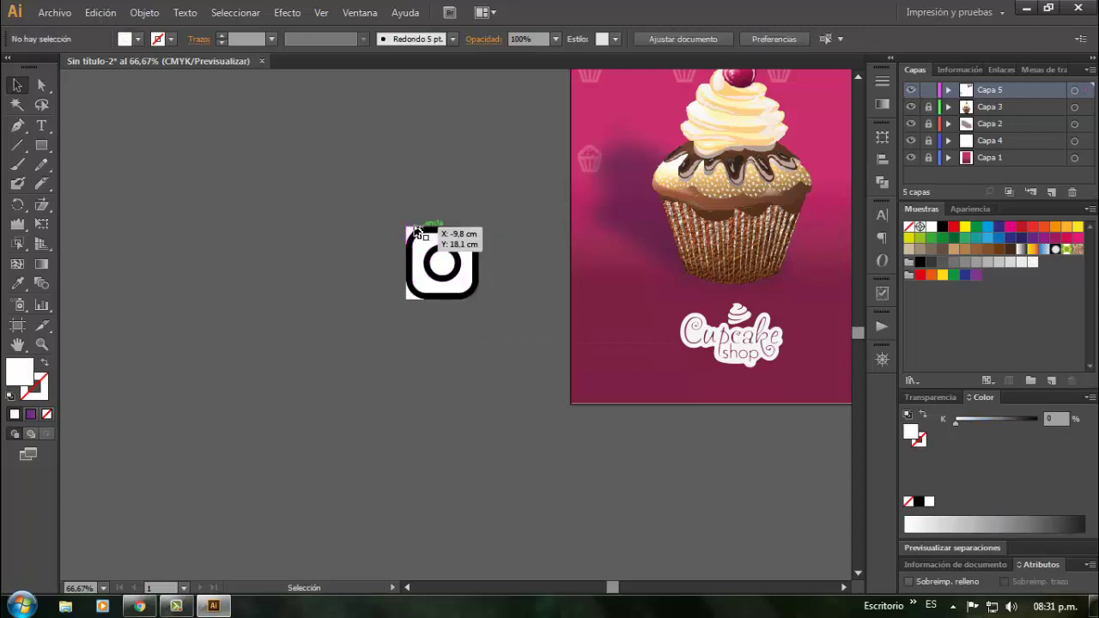
{"action": "left_click", "coordinate": [410, 231]}
{"action": "key", "text": "Delete"}
{"action": "left_click", "coordinate": [422, 291]}
{"action": "key", "text": "Delete"}
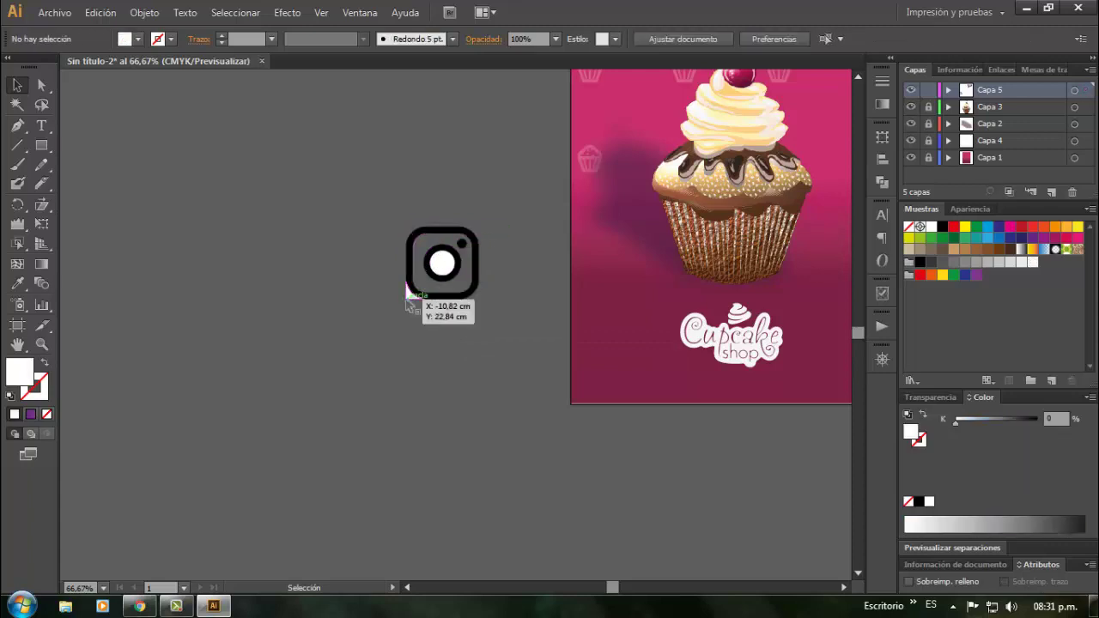
Shrink the Instagram icon beneath the Cupcake shop logo and fill it with a light pink of 62% magenta
{"action": "left_click_drag", "start_coordinate": [373, 204], "coordinate": [503, 331]}
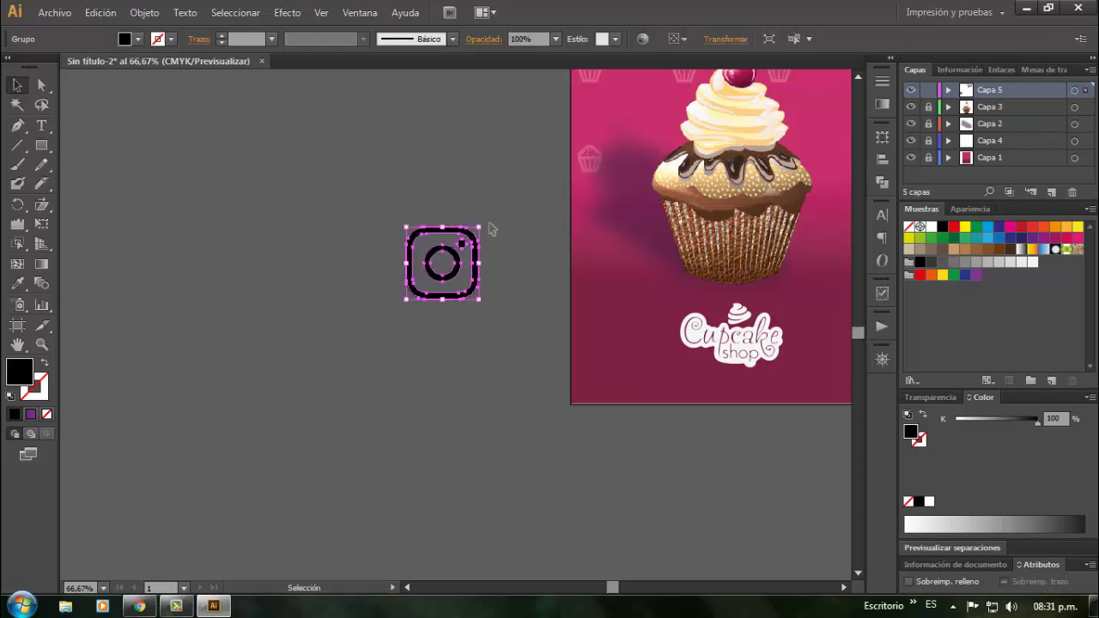
{"action": "left_click_drag", "start_coordinate": [483, 225], "coordinate": [727, 391]}
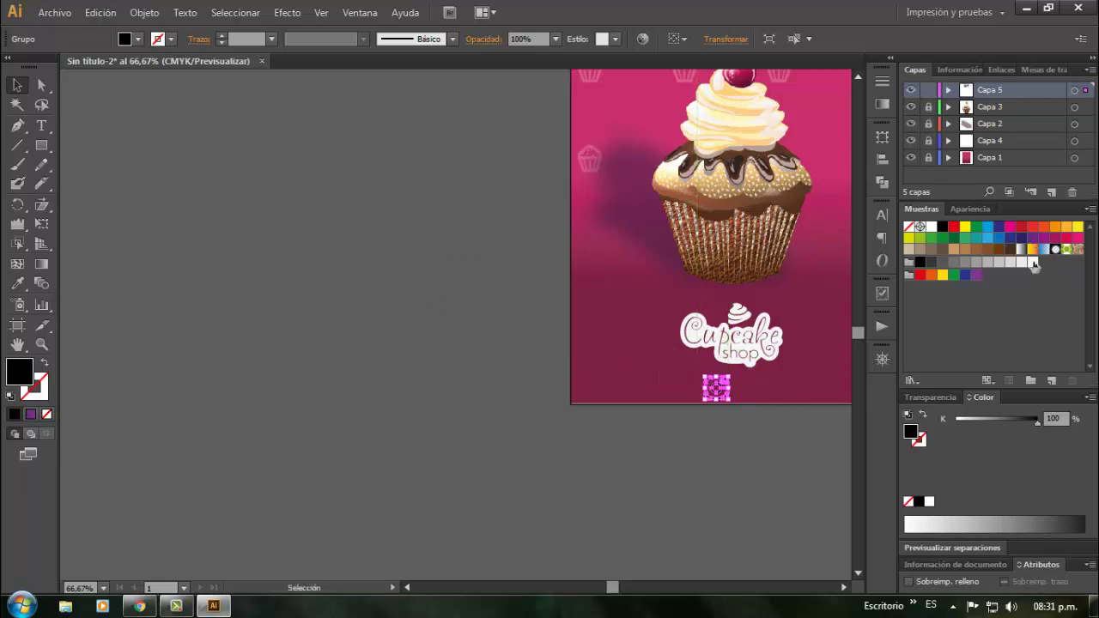
{"action": "left_click", "coordinate": [1033, 263]}
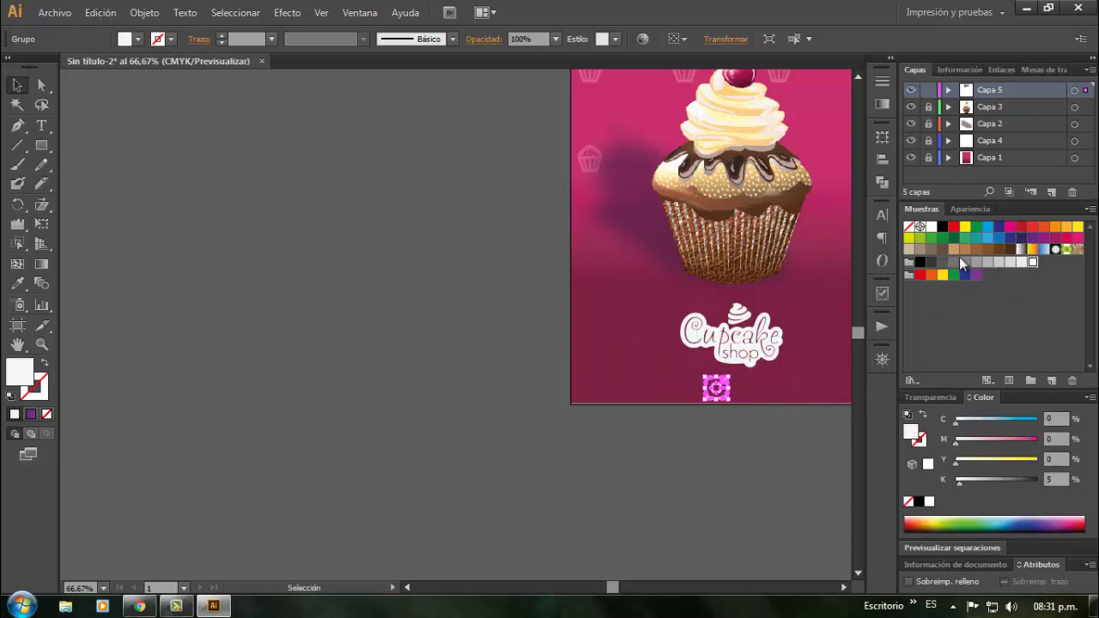
{"action": "left_click", "coordinate": [1010, 227]}
{"action": "left_click", "coordinate": [788, 446]}
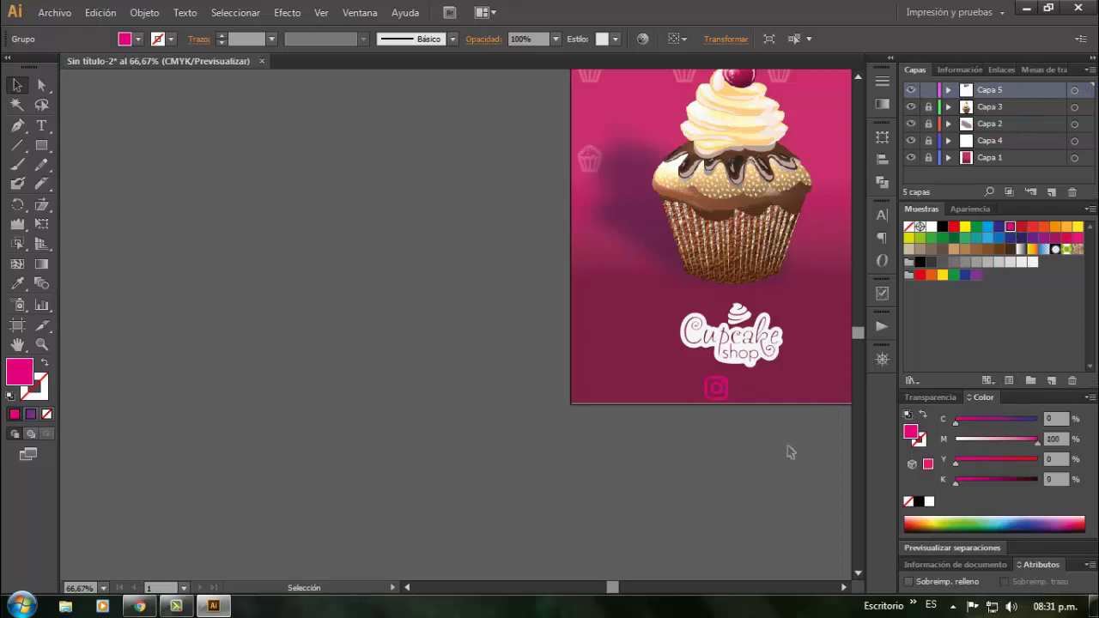
{"action": "left_click", "coordinate": [724, 379]}
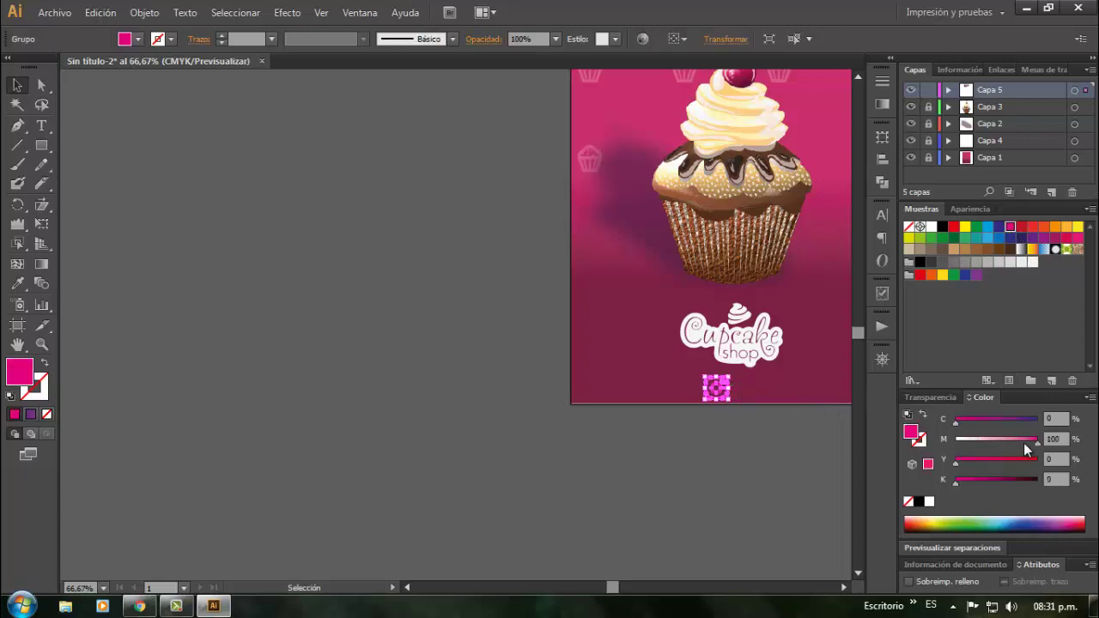
{"action": "left_click_drag", "start_coordinate": [1028, 449], "coordinate": [1006, 441]}
{"action": "left_click", "coordinate": [728, 405]}
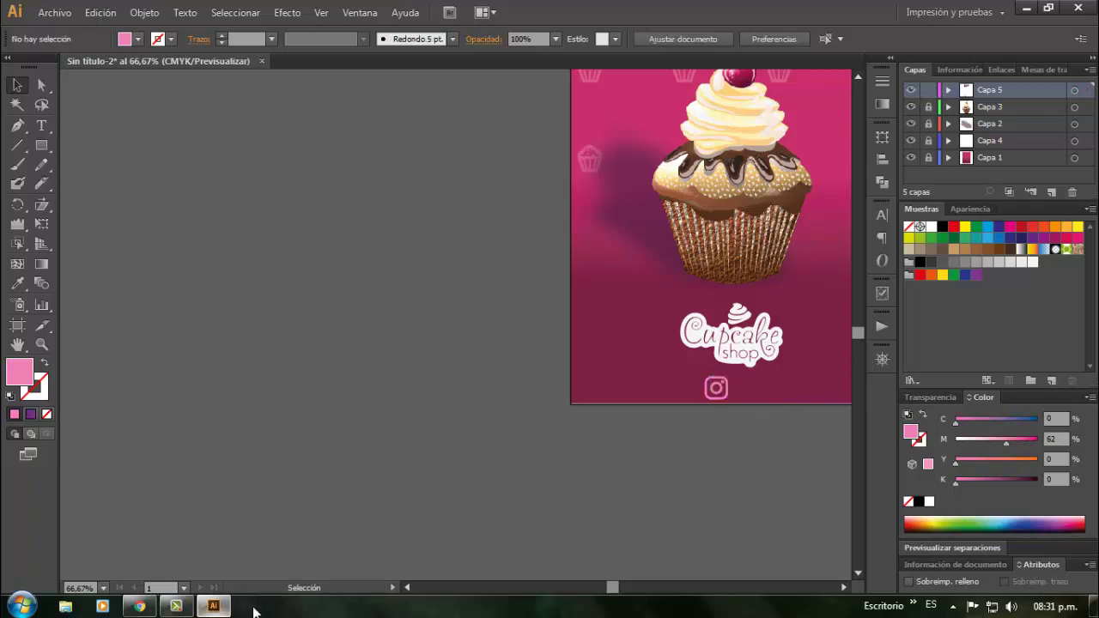
Switch to Chrome, search for "icono facebook" and open the black outlined Flaticon Facebook icon in the image results
{"action": "left_click", "coordinate": [139, 606]}
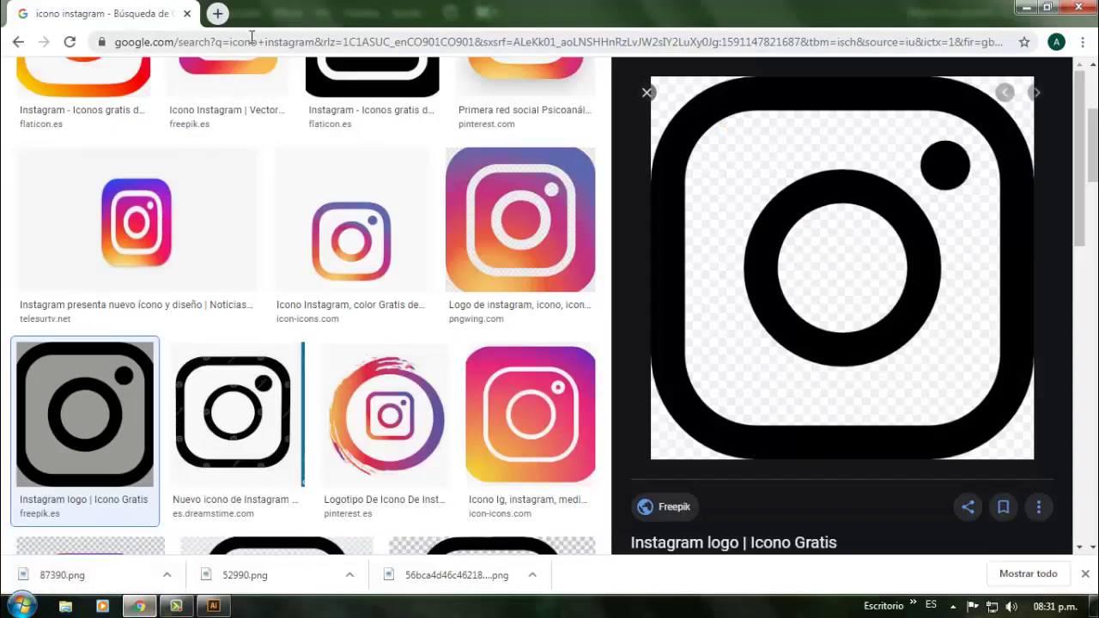
{"action": "left_click", "coordinate": [254, 41]}
{"action": "type", "text": "icono fa"}
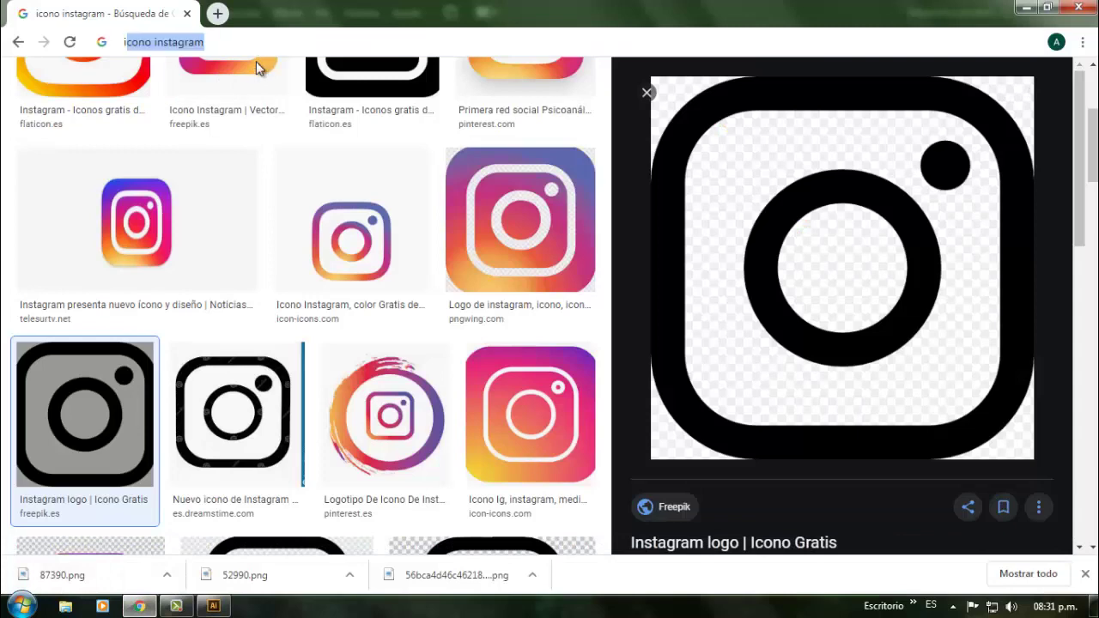
{"action": "type", "text": "cebook"}
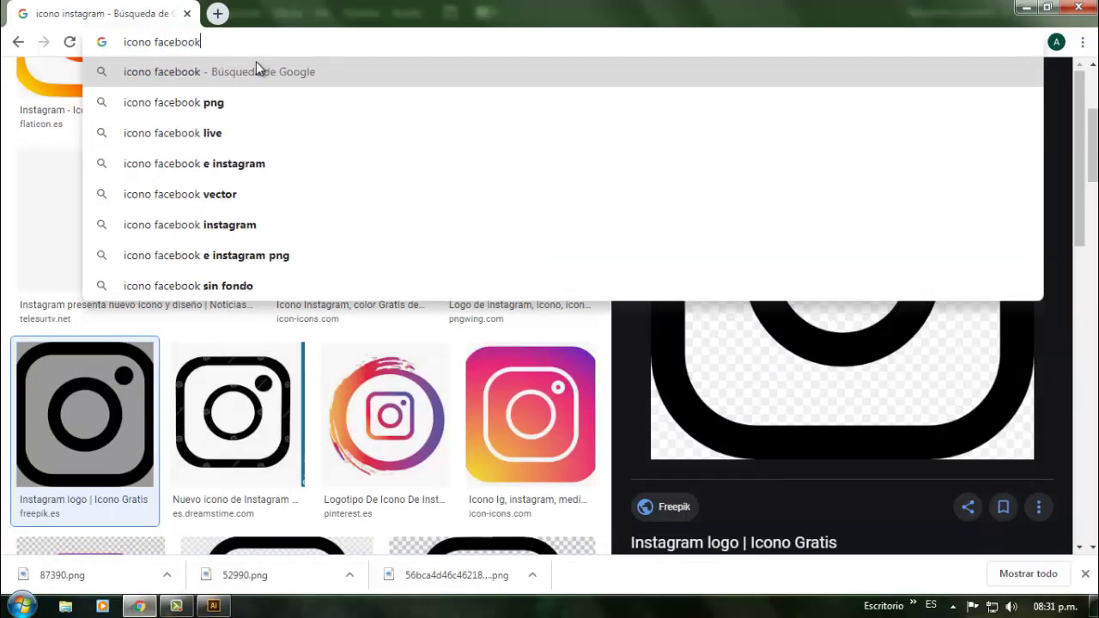
{"action": "key", "text": "Return"}
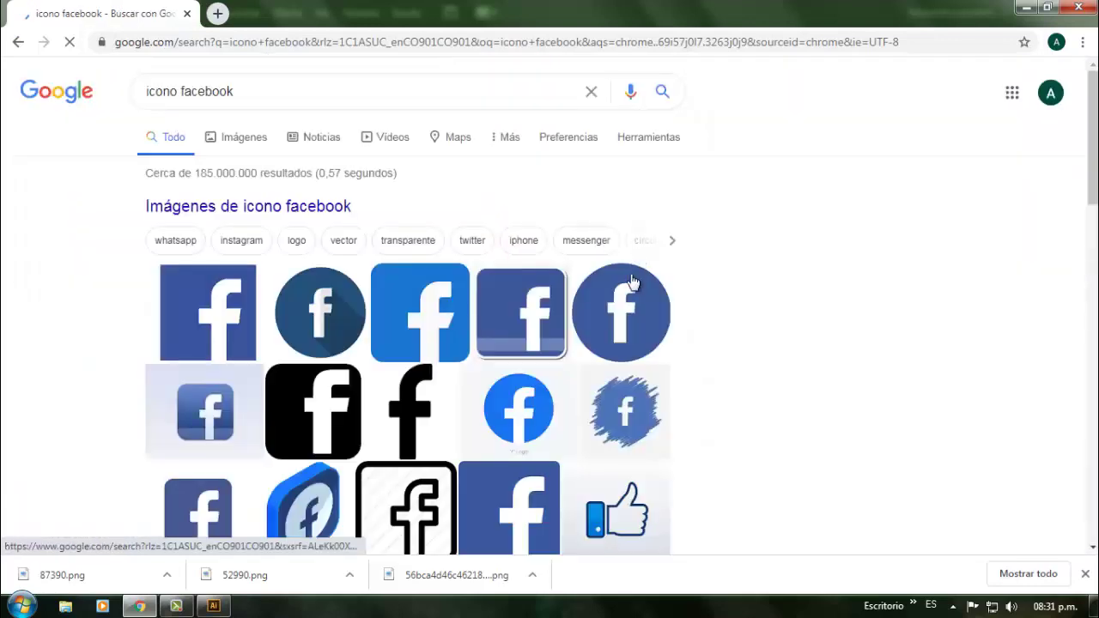
{"action": "scroll", "coordinate": [640, 257], "scroll_direction": "down", "scroll_amount": 2}
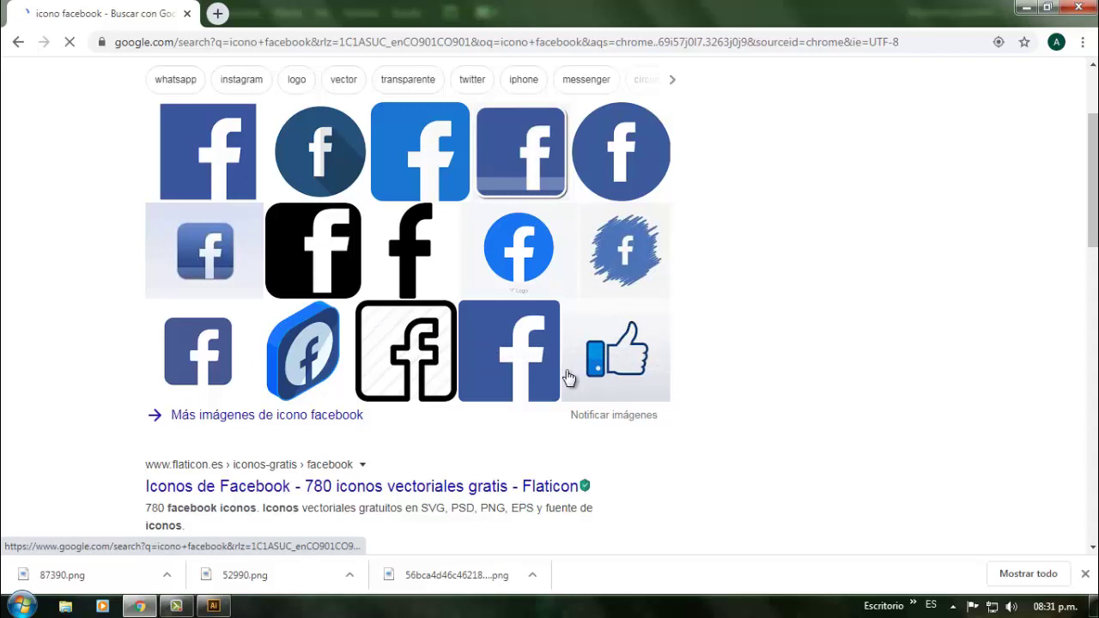
{"action": "left_click", "coordinate": [640, 374]}
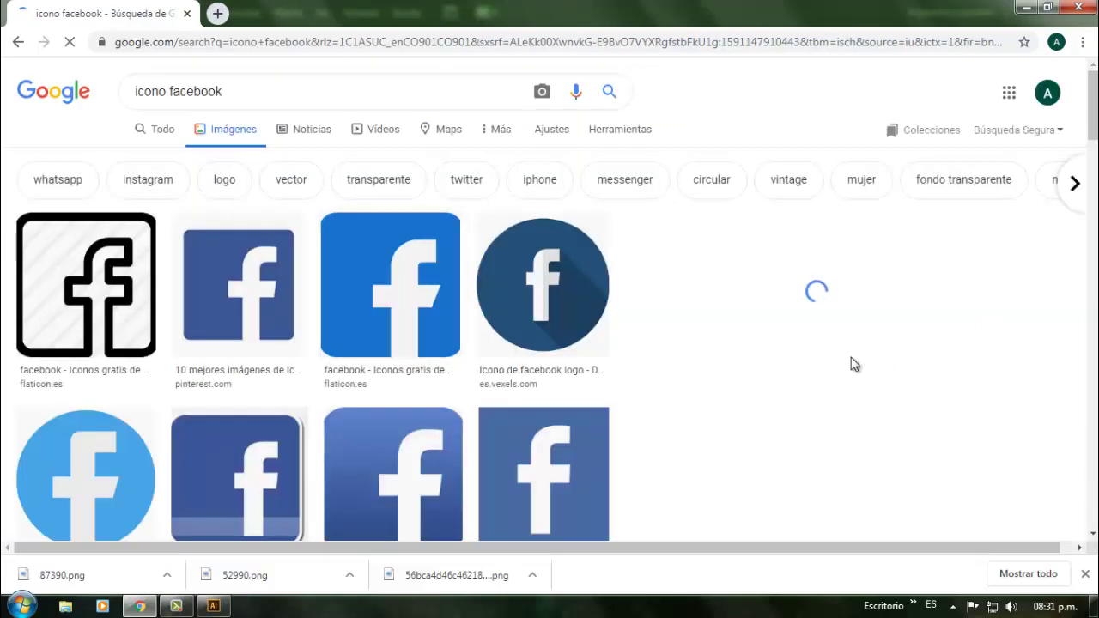
{"action": "scroll", "coordinate": [837, 364], "scroll_direction": "down", "scroll_amount": 3}
{"action": "scroll", "coordinate": [839, 363], "scroll_direction": "up", "scroll_amount": 1}
{"action": "scroll", "coordinate": [838, 363], "scroll_direction": "up", "scroll_amount": 1}
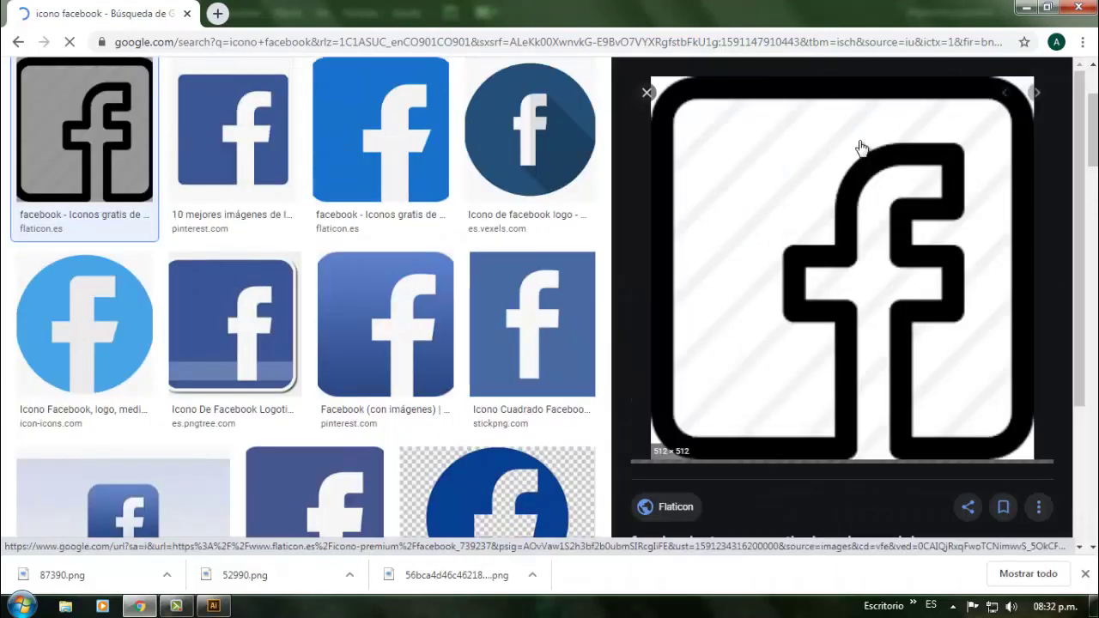
Save the black outlined Facebook icon as 739237.png and place the downloaded file beside the poster in Illustrator
{"action": "right_click", "coordinate": [860, 146]}
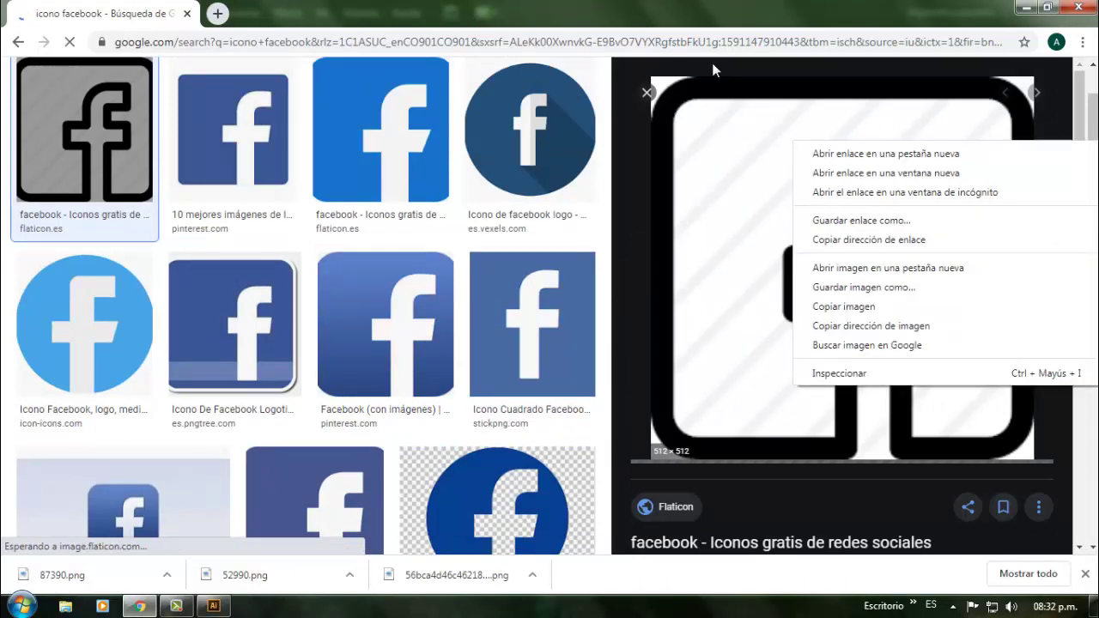
{"action": "left_click", "coordinate": [731, 7]}
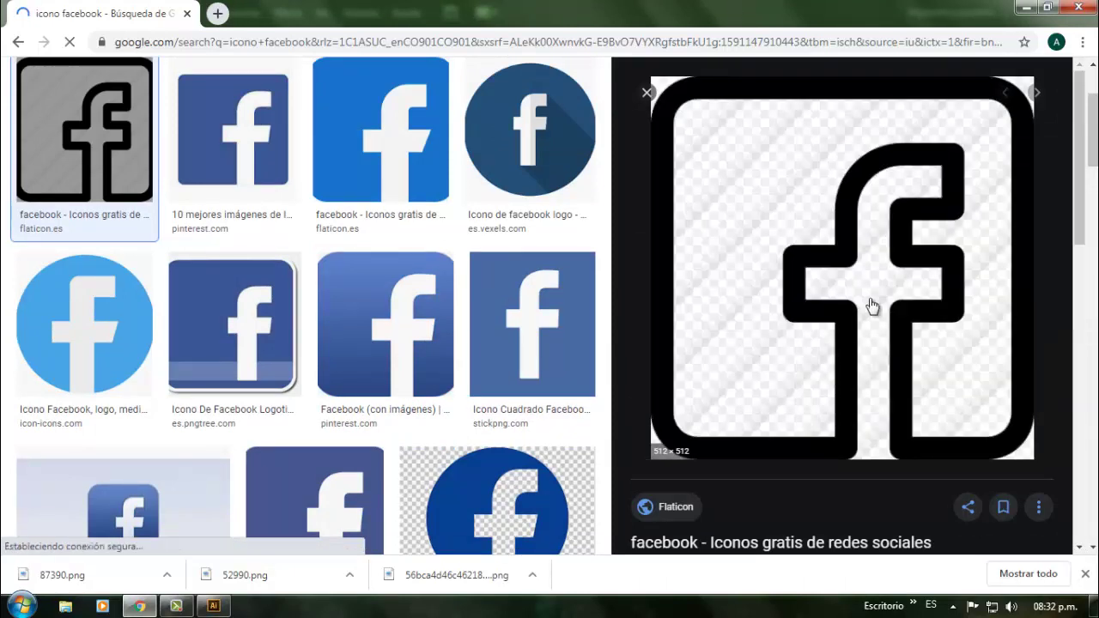
{"action": "right_click", "coordinate": [895, 258]}
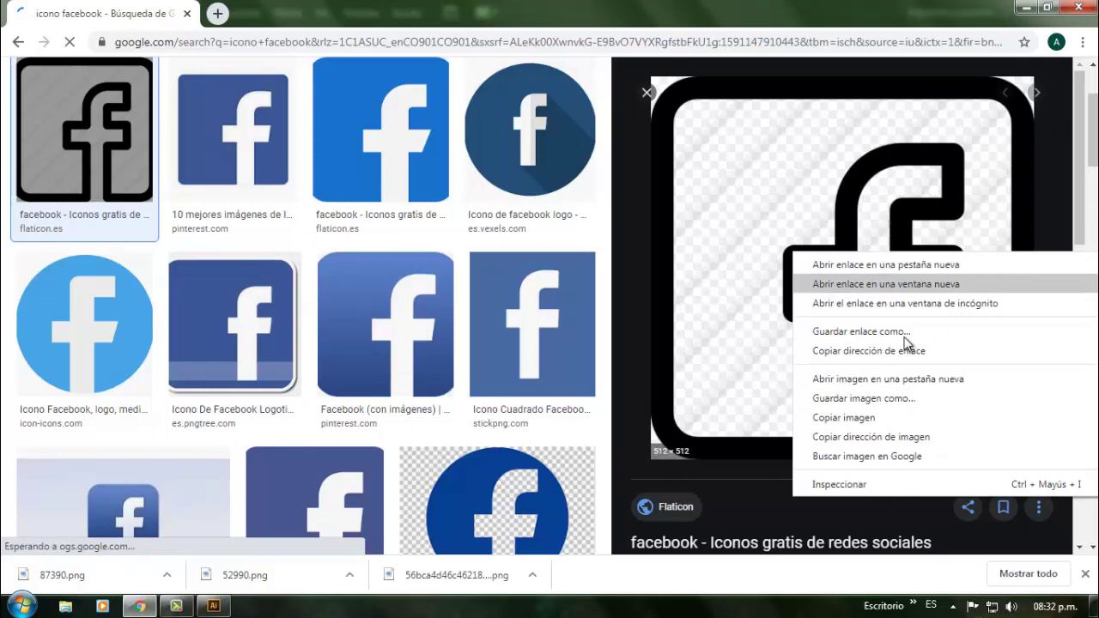
{"action": "left_click", "coordinate": [861, 403]}
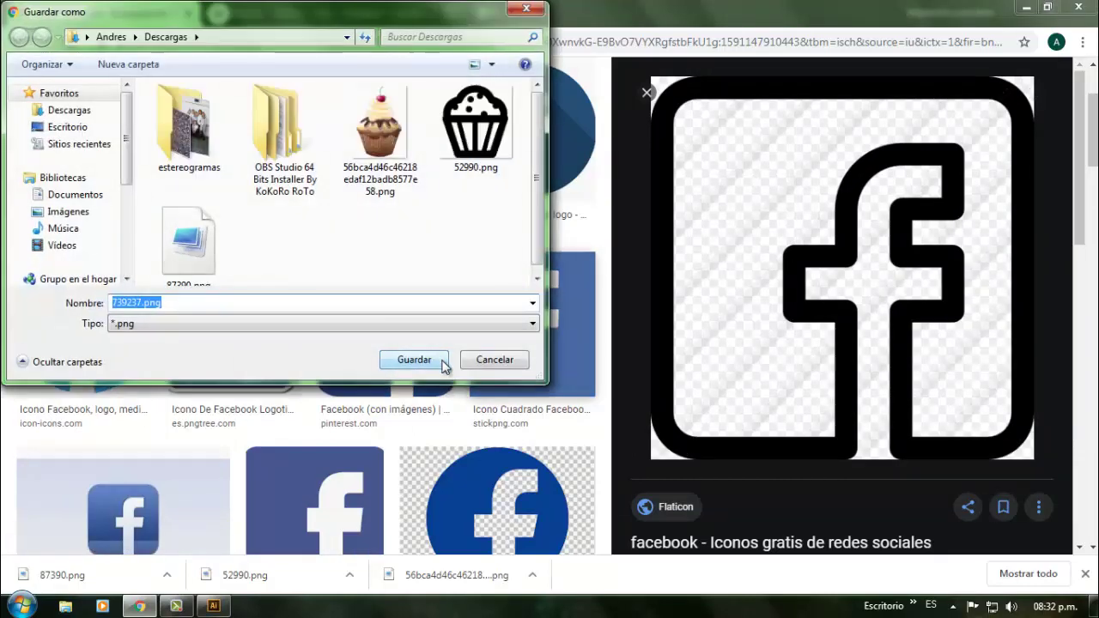
{"action": "left_click", "coordinate": [442, 359]}
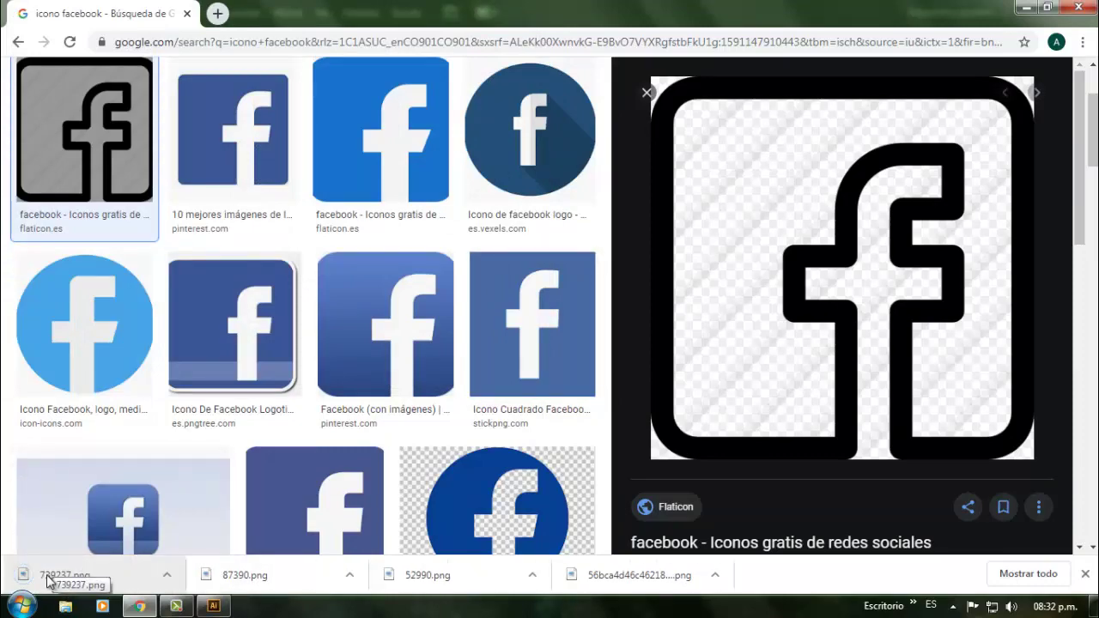
{"action": "left_click_drag", "start_coordinate": [50, 581], "coordinate": [441, 338]}
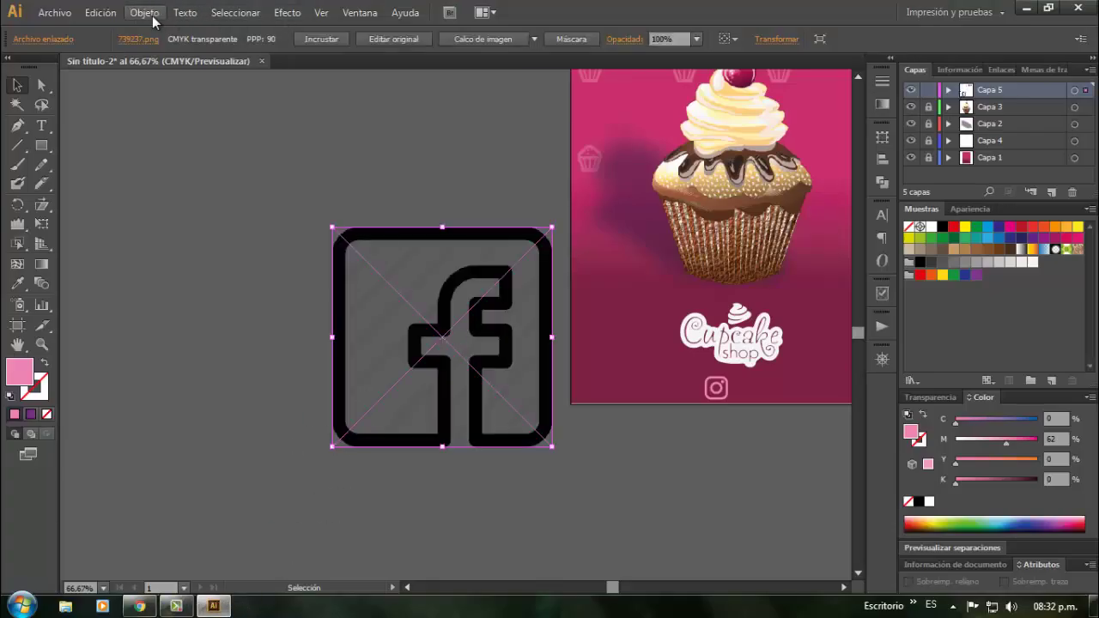
Embed the Facebook image and convert it into separate ungrouped vector shapes using Image Trace and Expand
{"action": "left_click", "coordinate": [322, 40]}
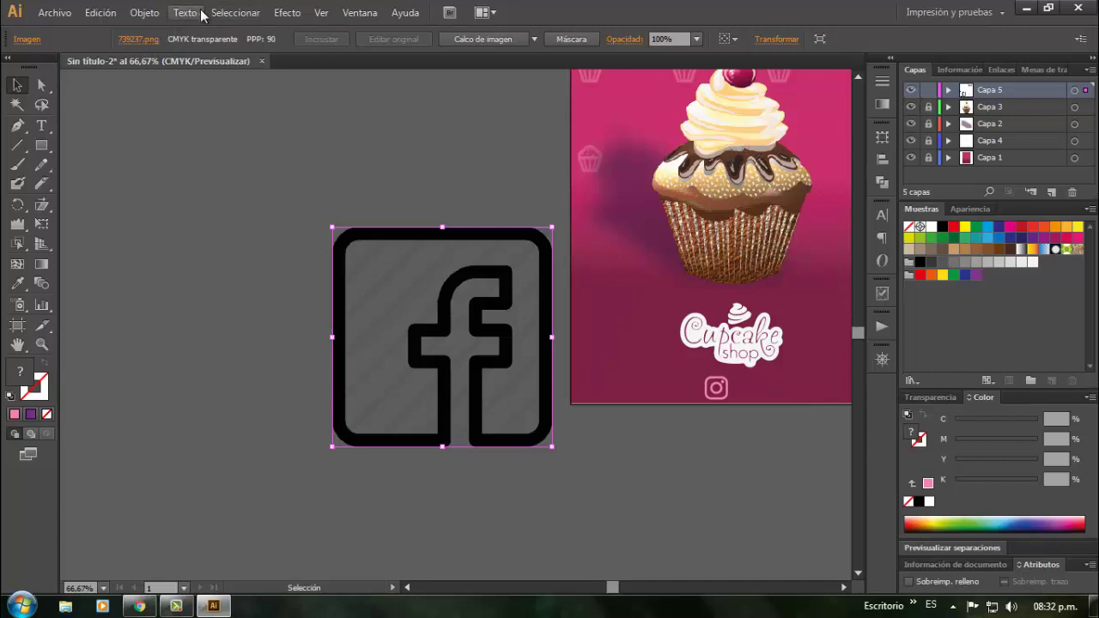
{"action": "left_click", "coordinate": [144, 12]}
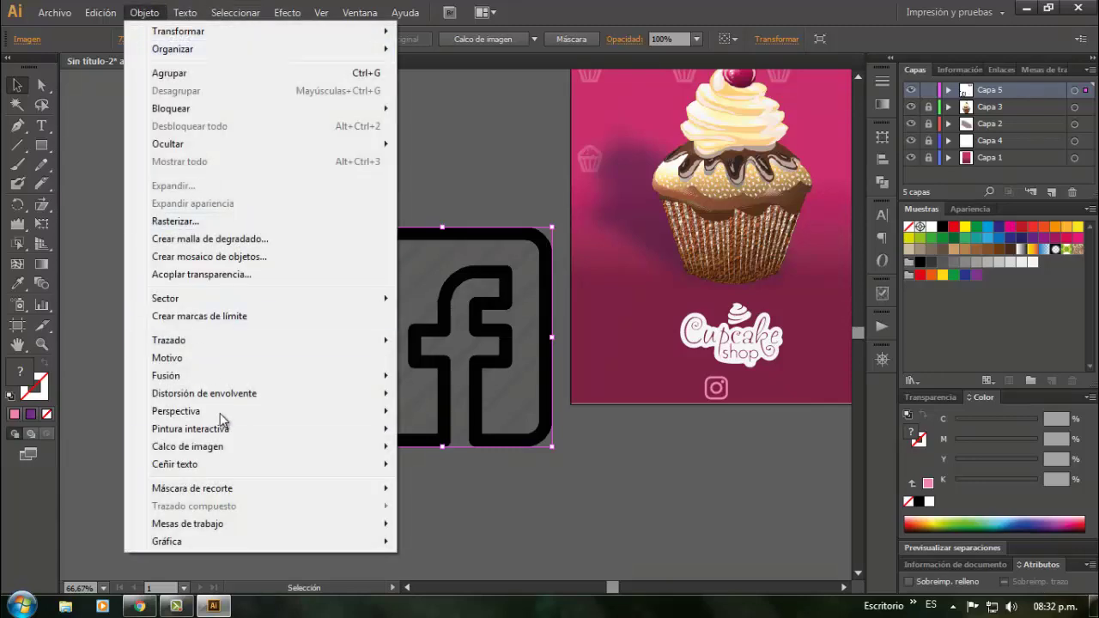
{"action": "mouse_move", "coordinate": [231, 446]}
{"action": "left_click", "coordinate": [445, 445]}
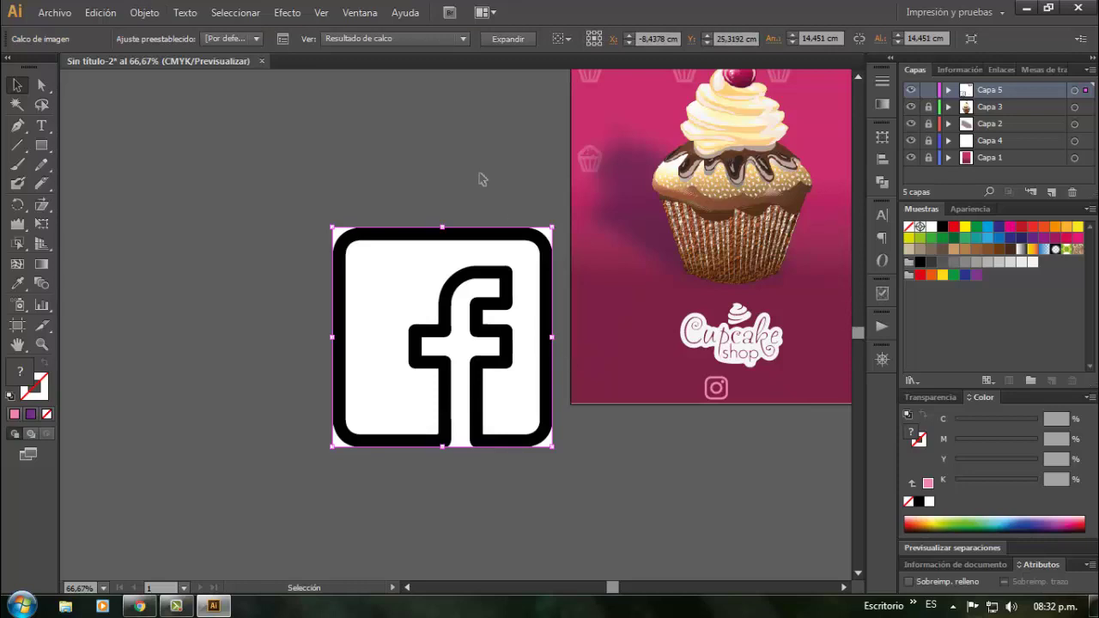
{"action": "right_click", "coordinate": [487, 226]}
{"action": "left_click", "coordinate": [505, 41]}
{"action": "left_click", "coordinate": [506, 39]}
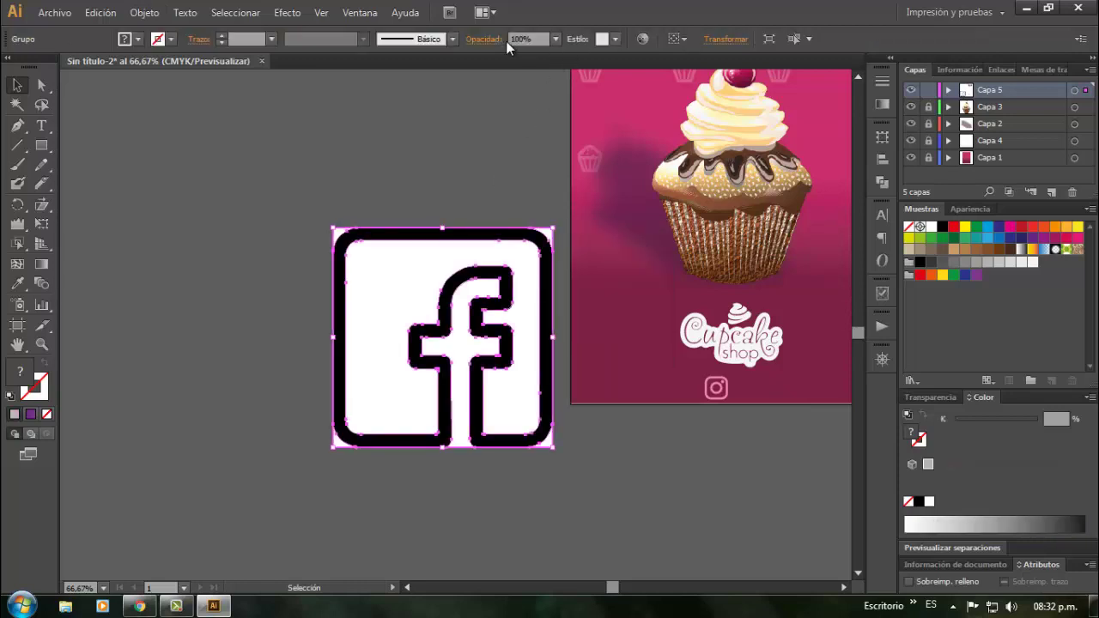
{"action": "right_click", "coordinate": [475, 297]}
{"action": "left_click", "coordinate": [544, 387]}
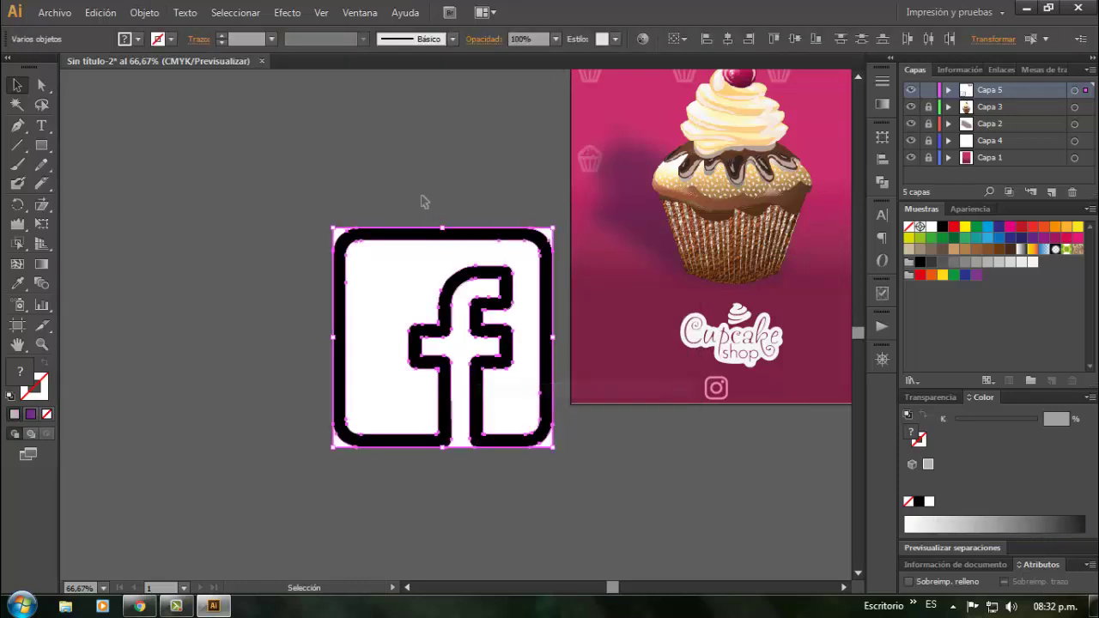
Delete the white background shapes inside the traced Facebook icon, inside its letter f and at its outer corners
{"action": "left_click", "coordinate": [386, 268]}
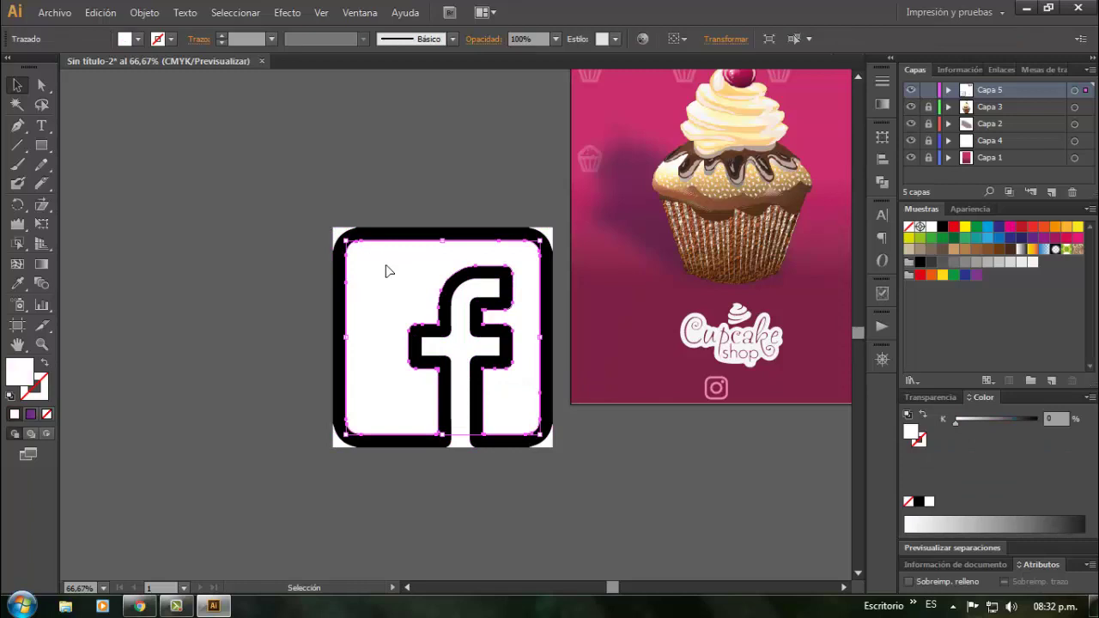
{"action": "key", "text": "Delete"}
{"action": "left_click", "coordinate": [473, 295]}
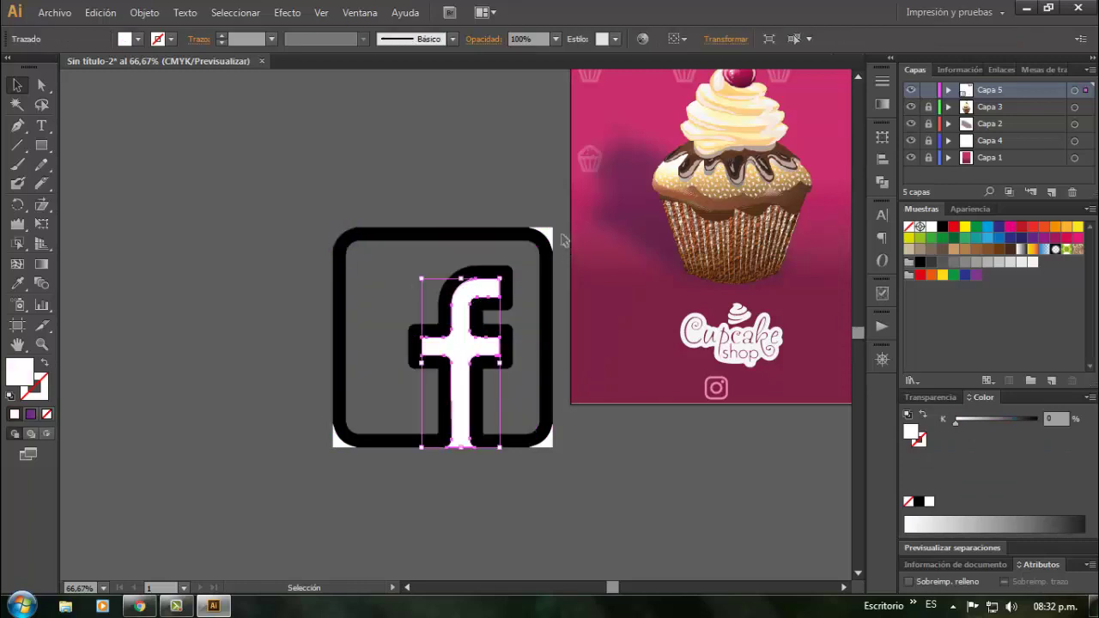
{"action": "key", "text": "Delete"}
{"action": "left_click", "coordinate": [550, 233]}
{"action": "key", "text": "Delete"}
{"action": "left_click", "coordinate": [548, 439]}
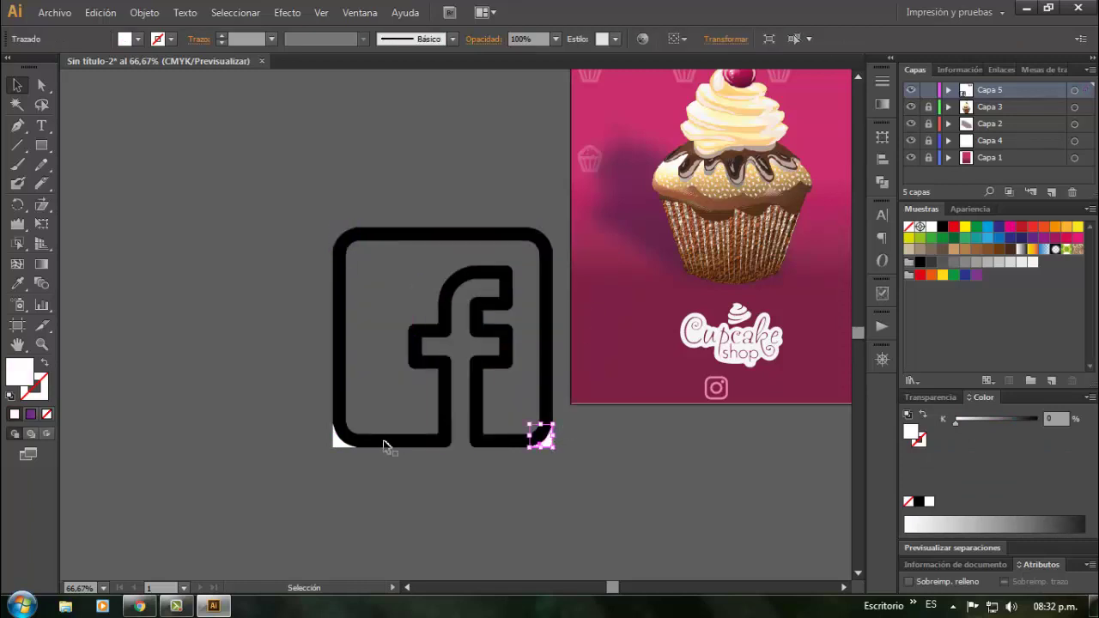
{"action": "key", "text": "Delete"}
{"action": "left_click", "coordinate": [341, 439]}
{"action": "key", "text": "Delete"}
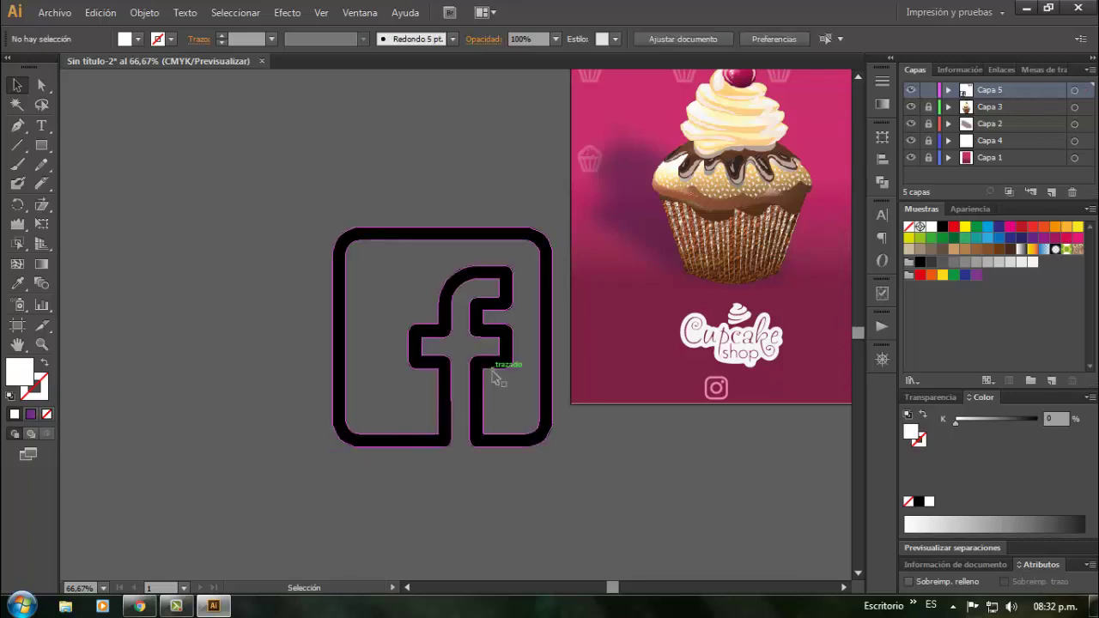
Fill the black Facebook outline with the Instagram icon's light pink using the Eyedropper
{"action": "left_click", "coordinate": [505, 345]}
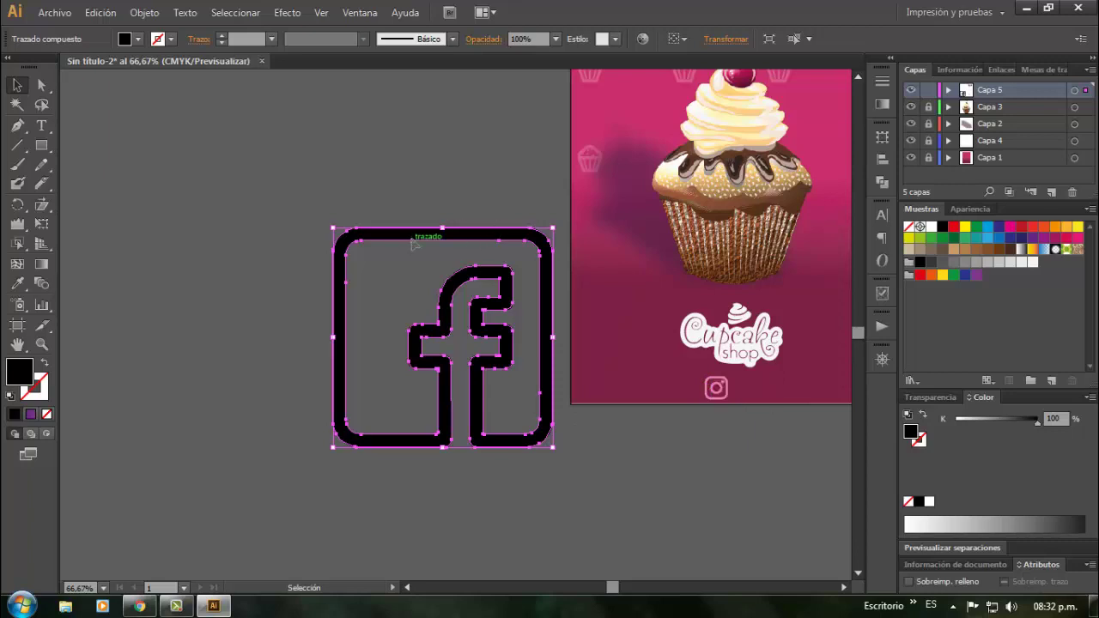
{"action": "key", "text": "i"}
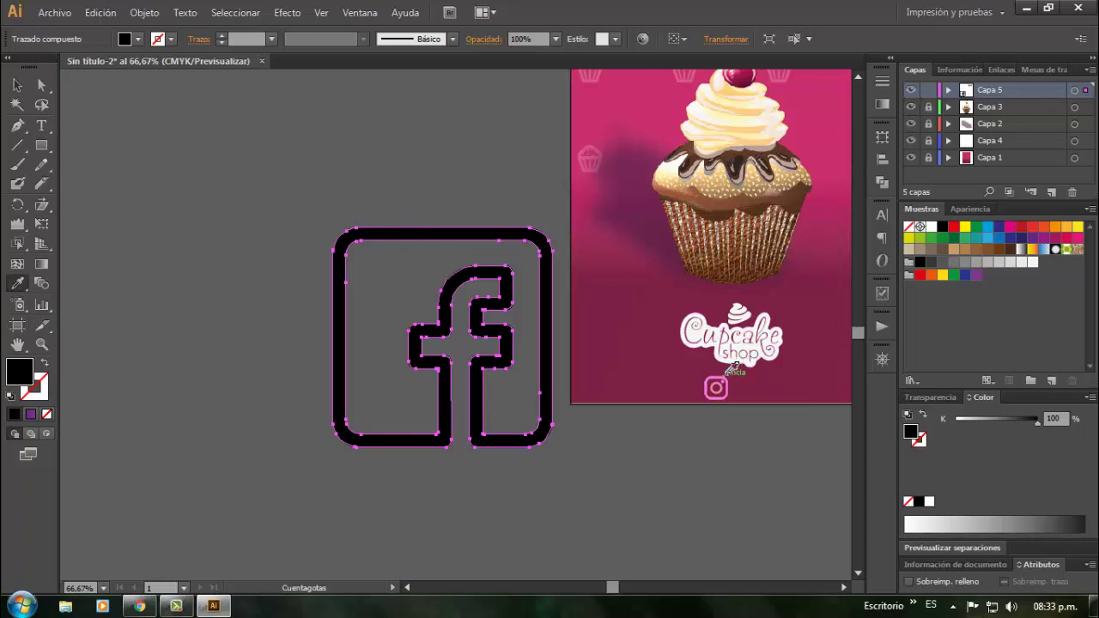
{"action": "left_click", "coordinate": [727, 376]}
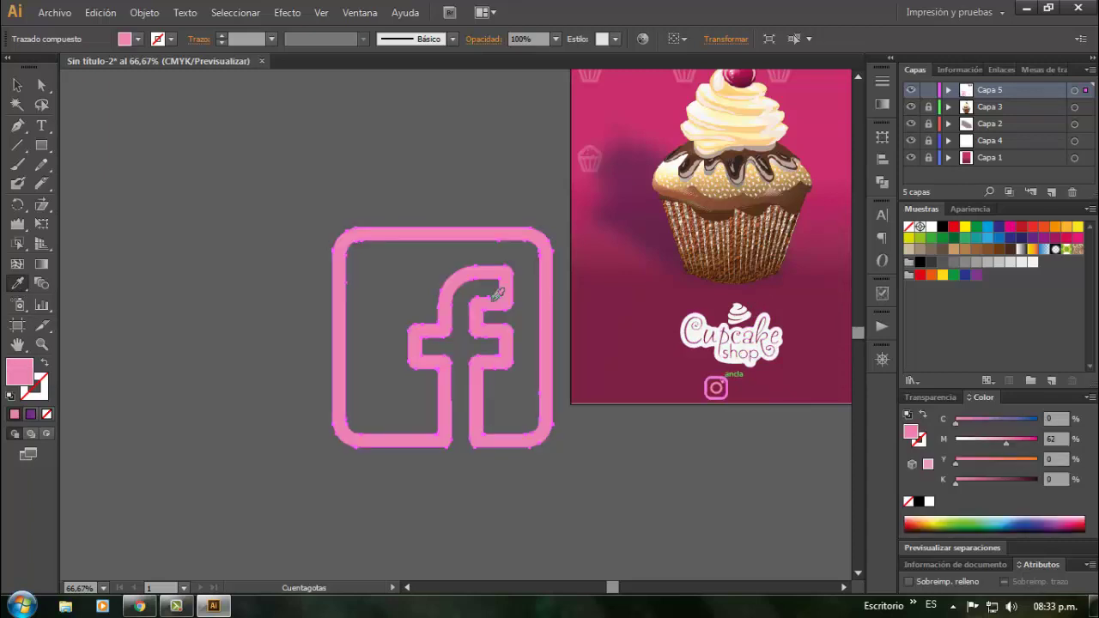
Shrink the Facebook icon to about 1,36 cm and place it beneath the Cupcake shop logo, to the right of the Instagram icon
{"action": "left_click", "coordinate": [18, 86]}
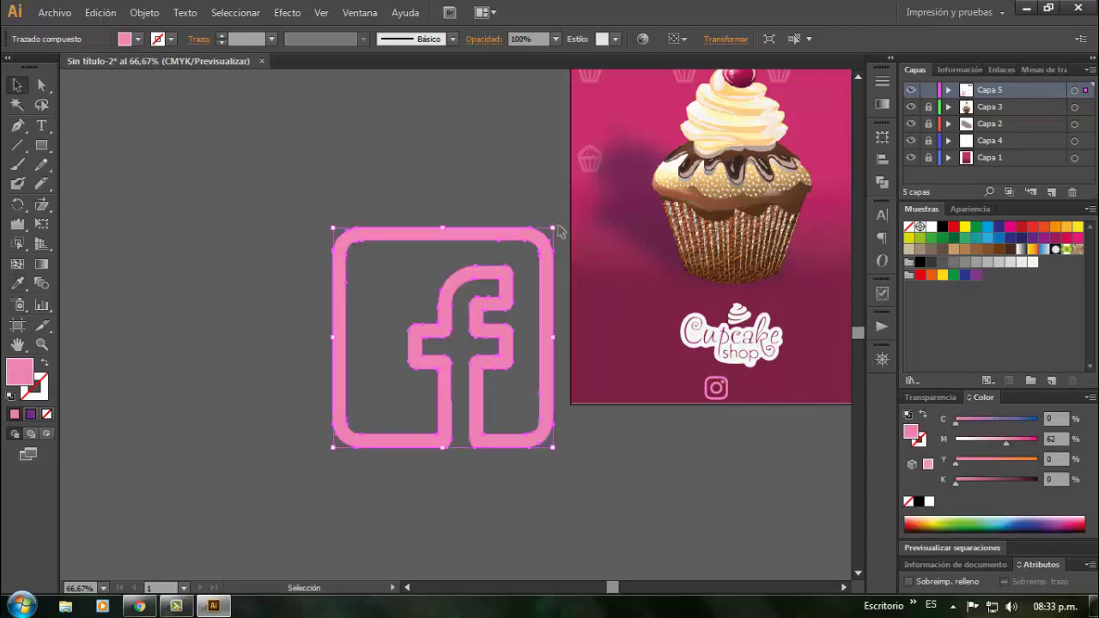
{"action": "left_click_drag", "start_coordinate": [552, 230], "coordinate": [759, 398]}
{"action": "scroll", "coordinate": [756, 399], "scroll_direction": "up", "scroll_amount": 4}
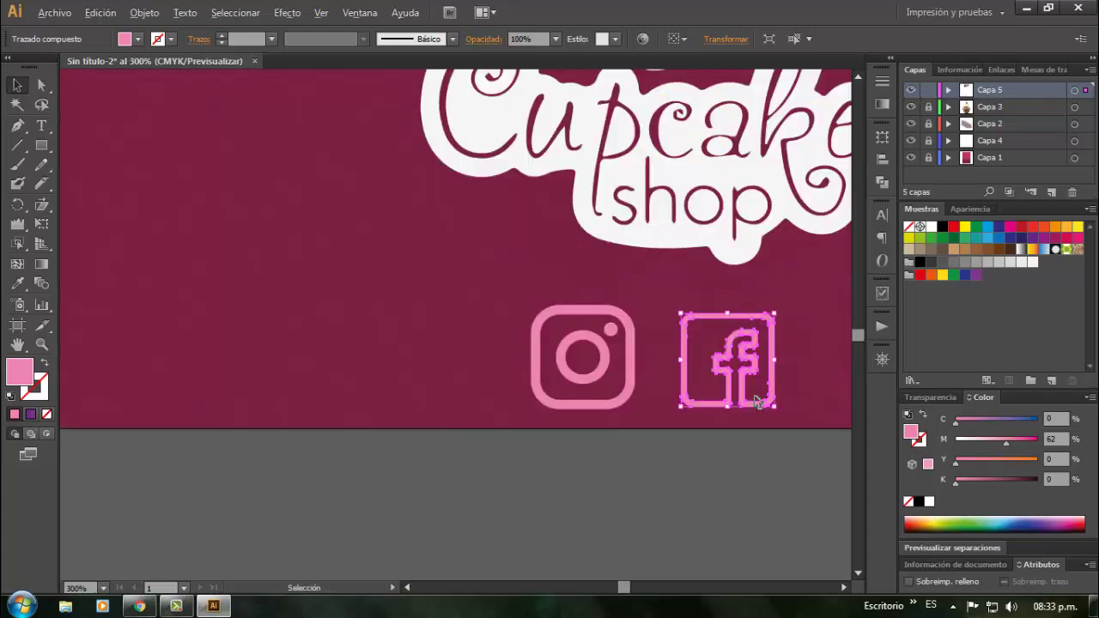
{"action": "key", "text": "alt"}
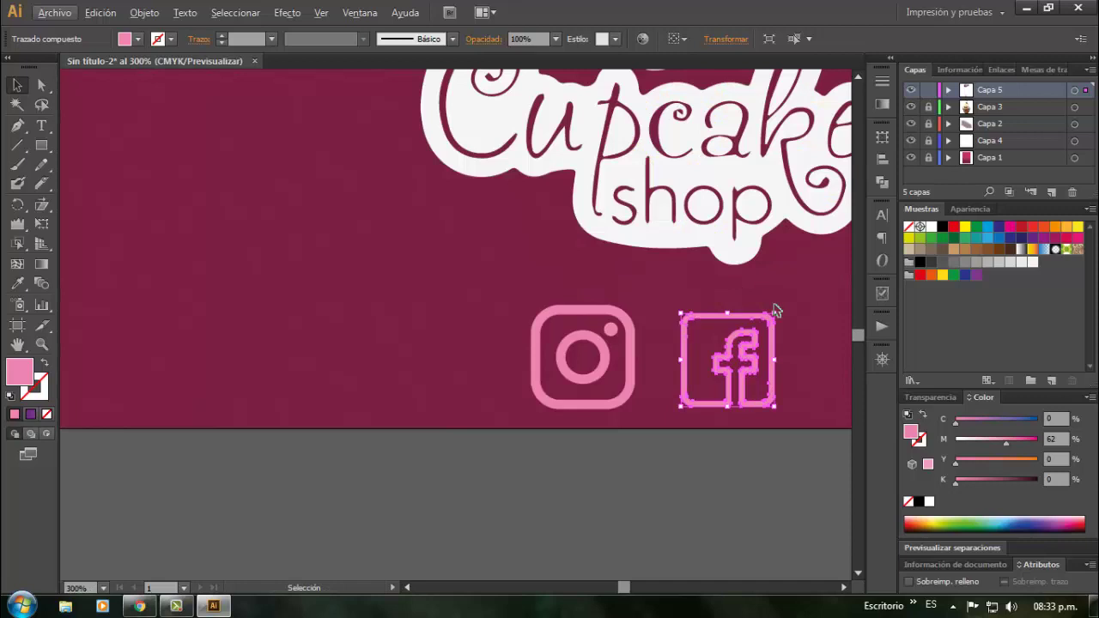
Check the Instagram icon's width and set the Facebook icon's width and height to the matching 1,5209 cm
{"action": "left_click", "coordinate": [612, 303]}
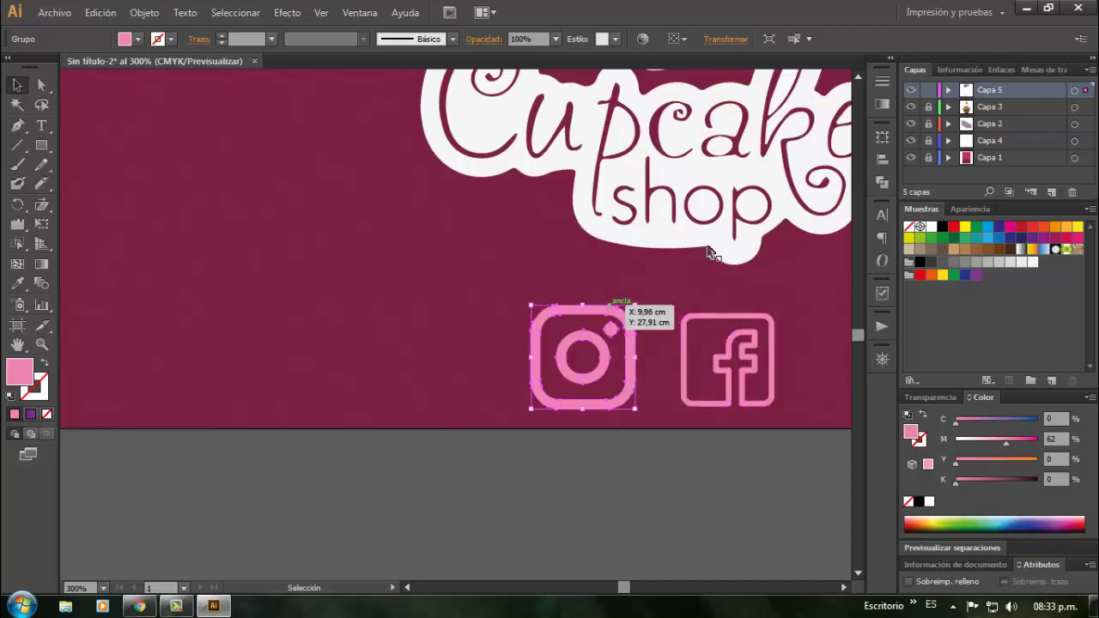
{"action": "left_click", "coordinate": [879, 137]}
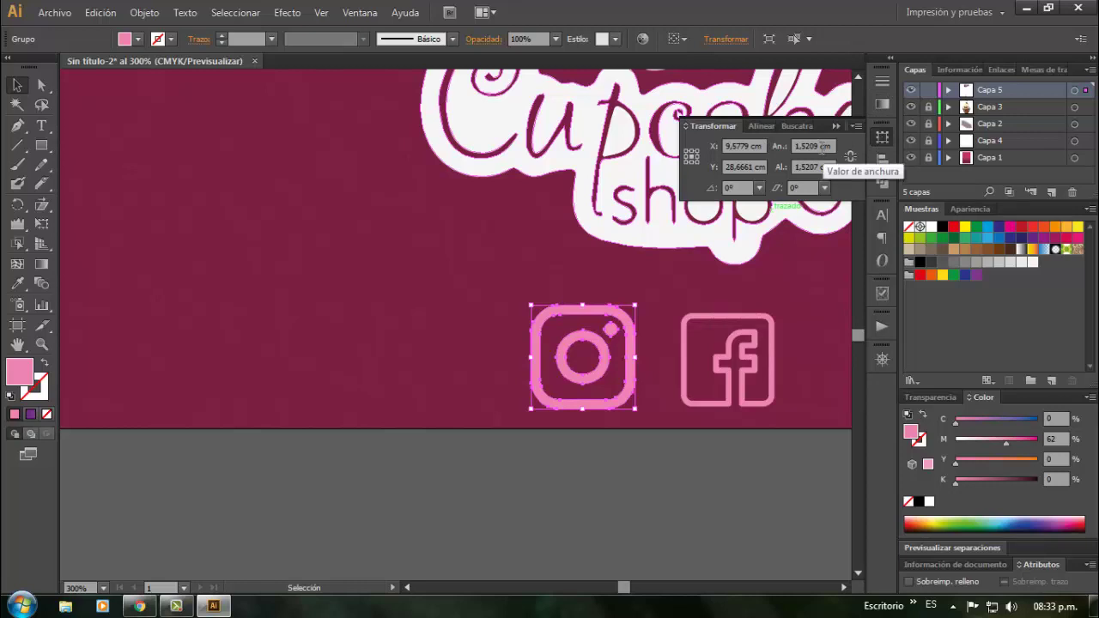
{"action": "left_click", "coordinate": [818, 148]}
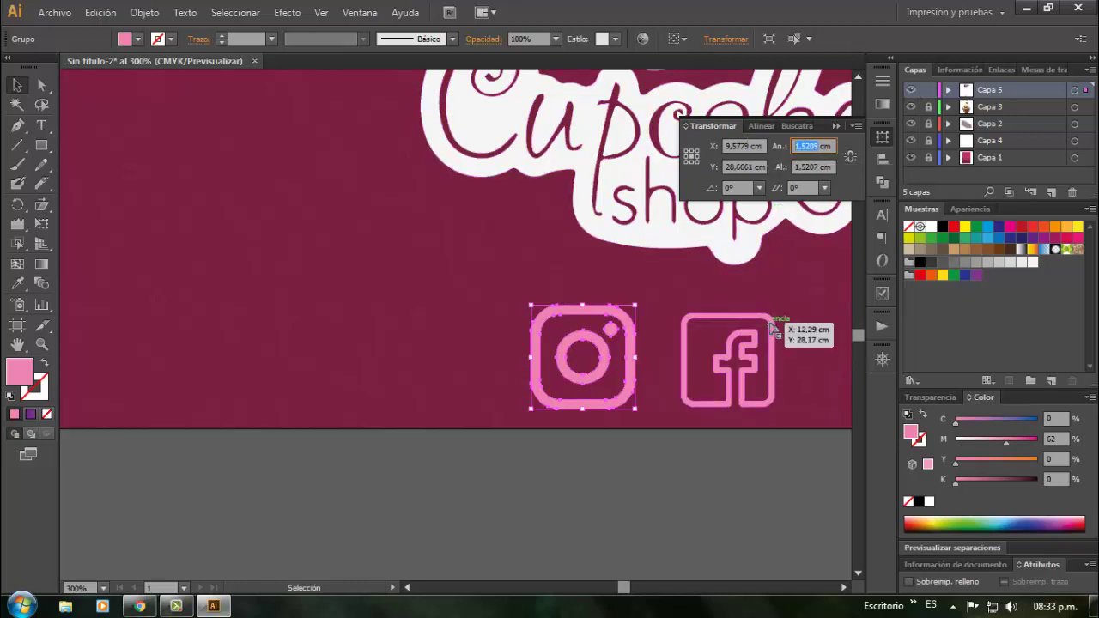
{"action": "left_click", "coordinate": [767, 329]}
{"action": "left_click", "coordinate": [836, 146]}
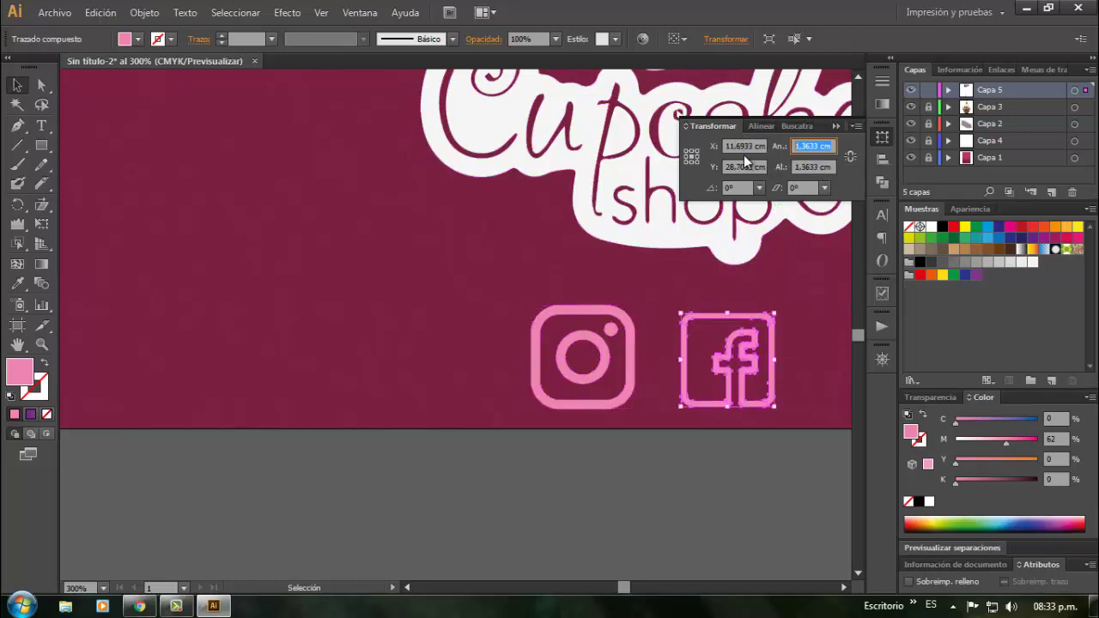
{"action": "type", "text": "1,5209"}
{"action": "key", "text": "Tab"}
{"action": "type", "text": "1,5209"}
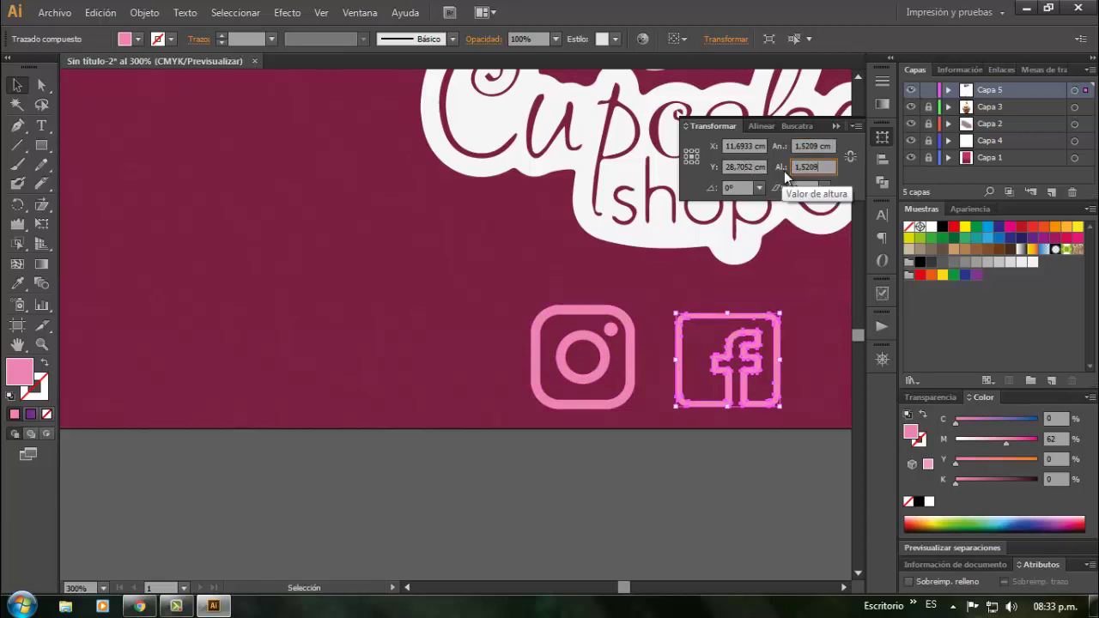
{"action": "left_click", "coordinate": [810, 373]}
Move the Facebook icon farther right of the Instagram icon, level with it at about X 12,10 cm and Y 28,67 cm
{"action": "left_click_drag", "start_coordinate": [687, 319], "coordinate": [719, 318]}
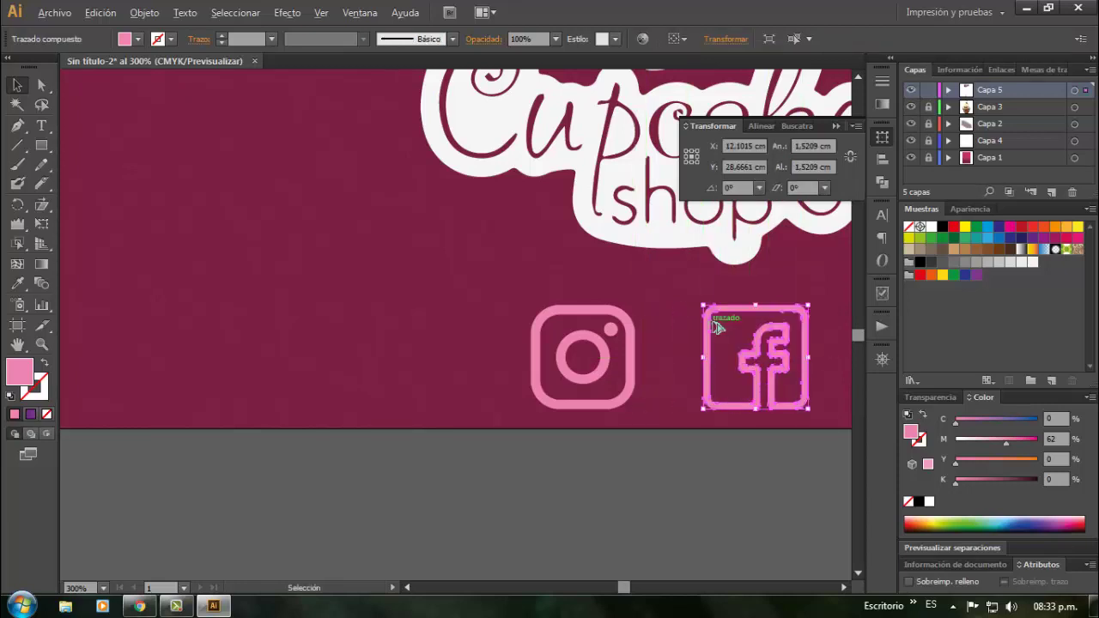
{"action": "scroll", "coordinate": [713, 323], "scroll_direction": "down", "scroll_amount": 2}
{"action": "left_click", "coordinate": [713, 420]}
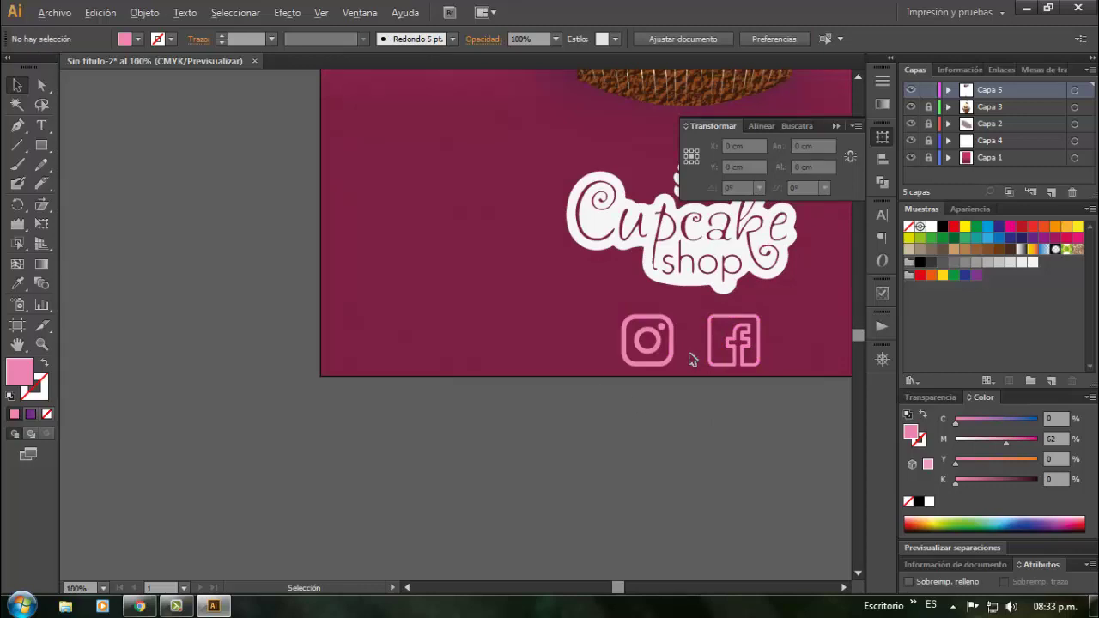
Shift the purple slogan banner with its text slightly left and down above the cupcake, and deselect it
{"action": "scroll", "coordinate": [692, 358], "scroll_direction": "down", "scroll_amount": 3}
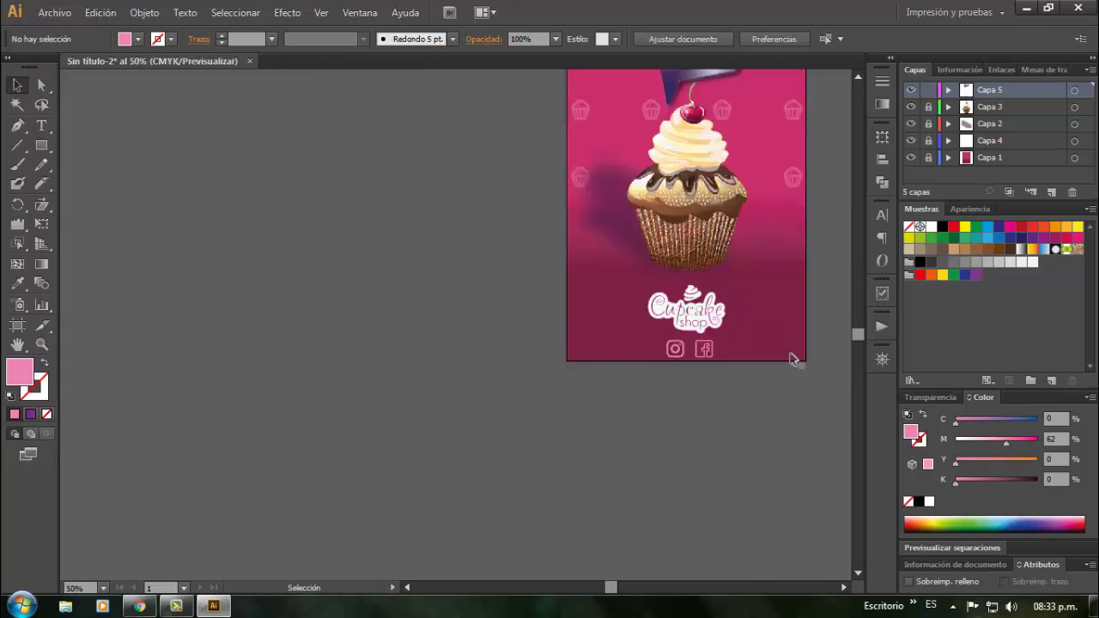
{"action": "scroll", "coordinate": [803, 360], "scroll_direction": "down", "scroll_amount": 1}
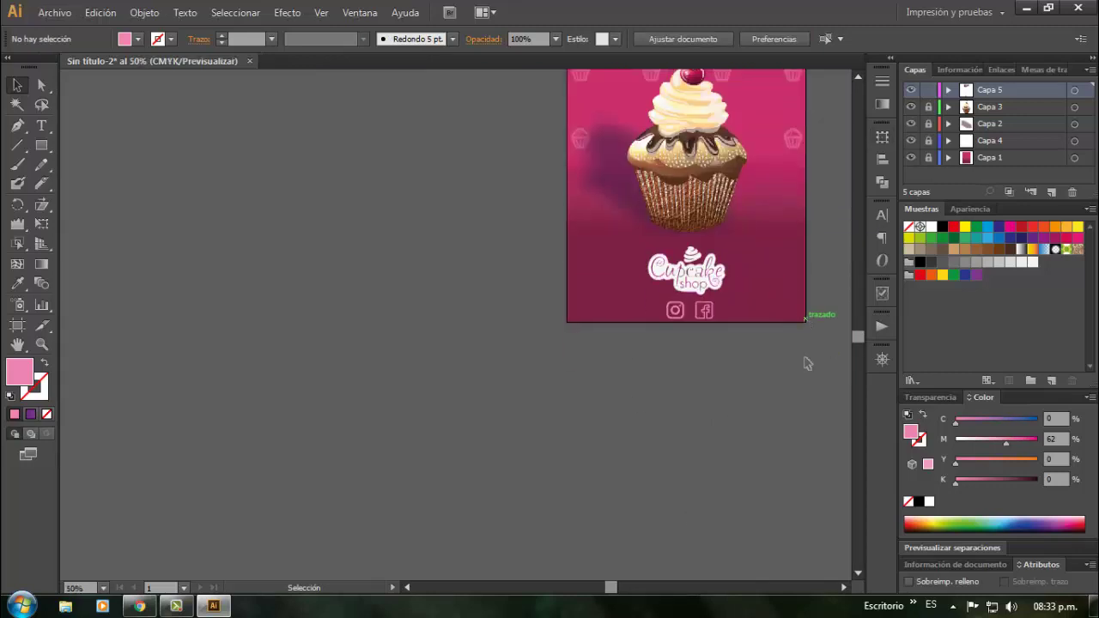
{"action": "left_click", "coordinate": [856, 79]}
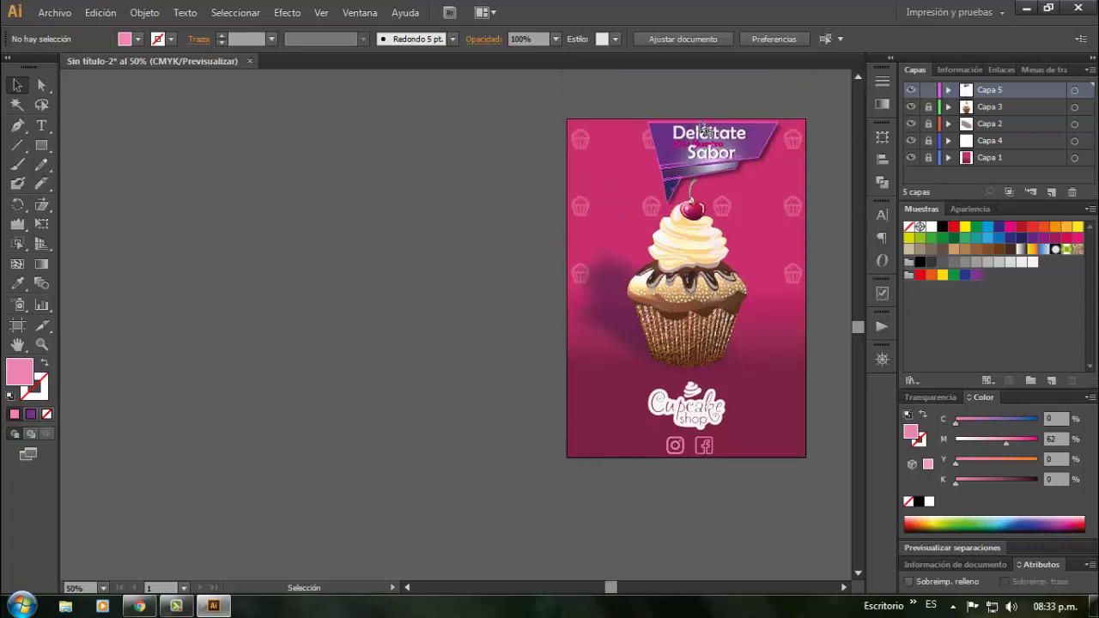
{"action": "left_click_drag", "start_coordinate": [667, 146], "coordinate": [752, 194]}
{"action": "mouse_move", "coordinate": [733, 144]}
{"action": "left_mouse_down"}
{"action": "mouse_move", "coordinate": [697, 137]}
{"action": "mouse_move", "coordinate": [720, 144]}
{"action": "mouse_move", "coordinate": [715, 153]}
{"action": "left_mouse_up"}
{"action": "left_click", "coordinate": [821, 180]}
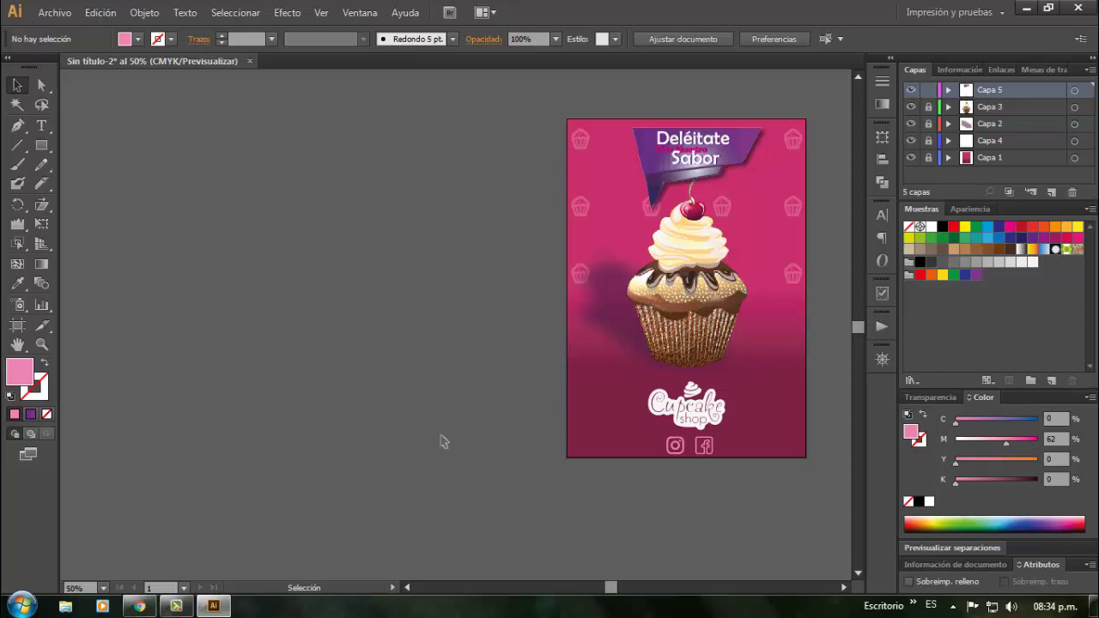
{"action": "key", "text": "period"}
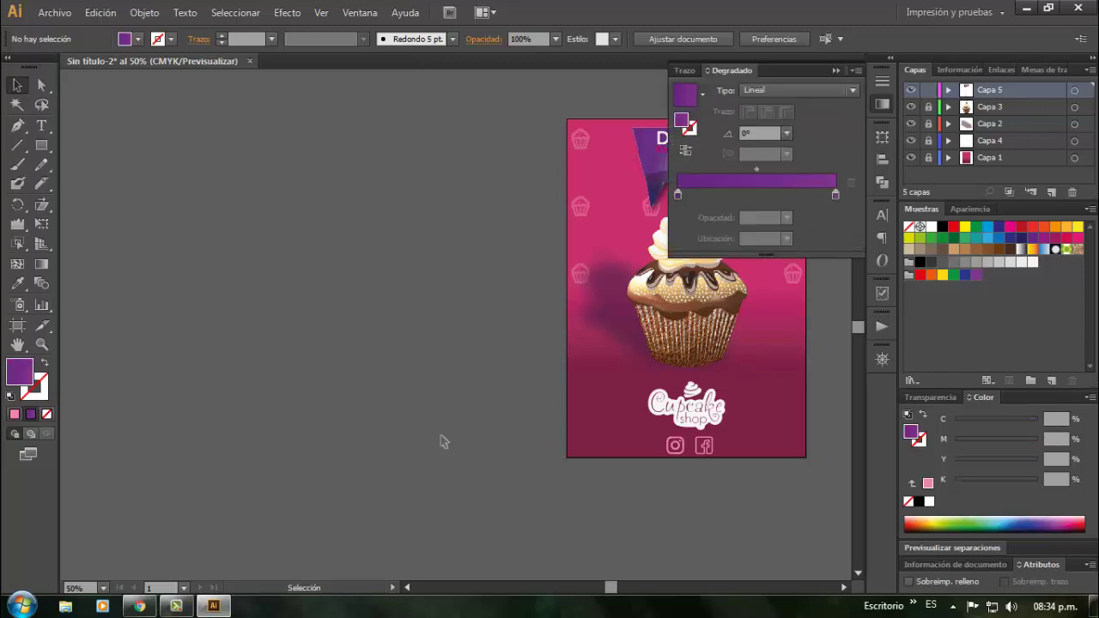